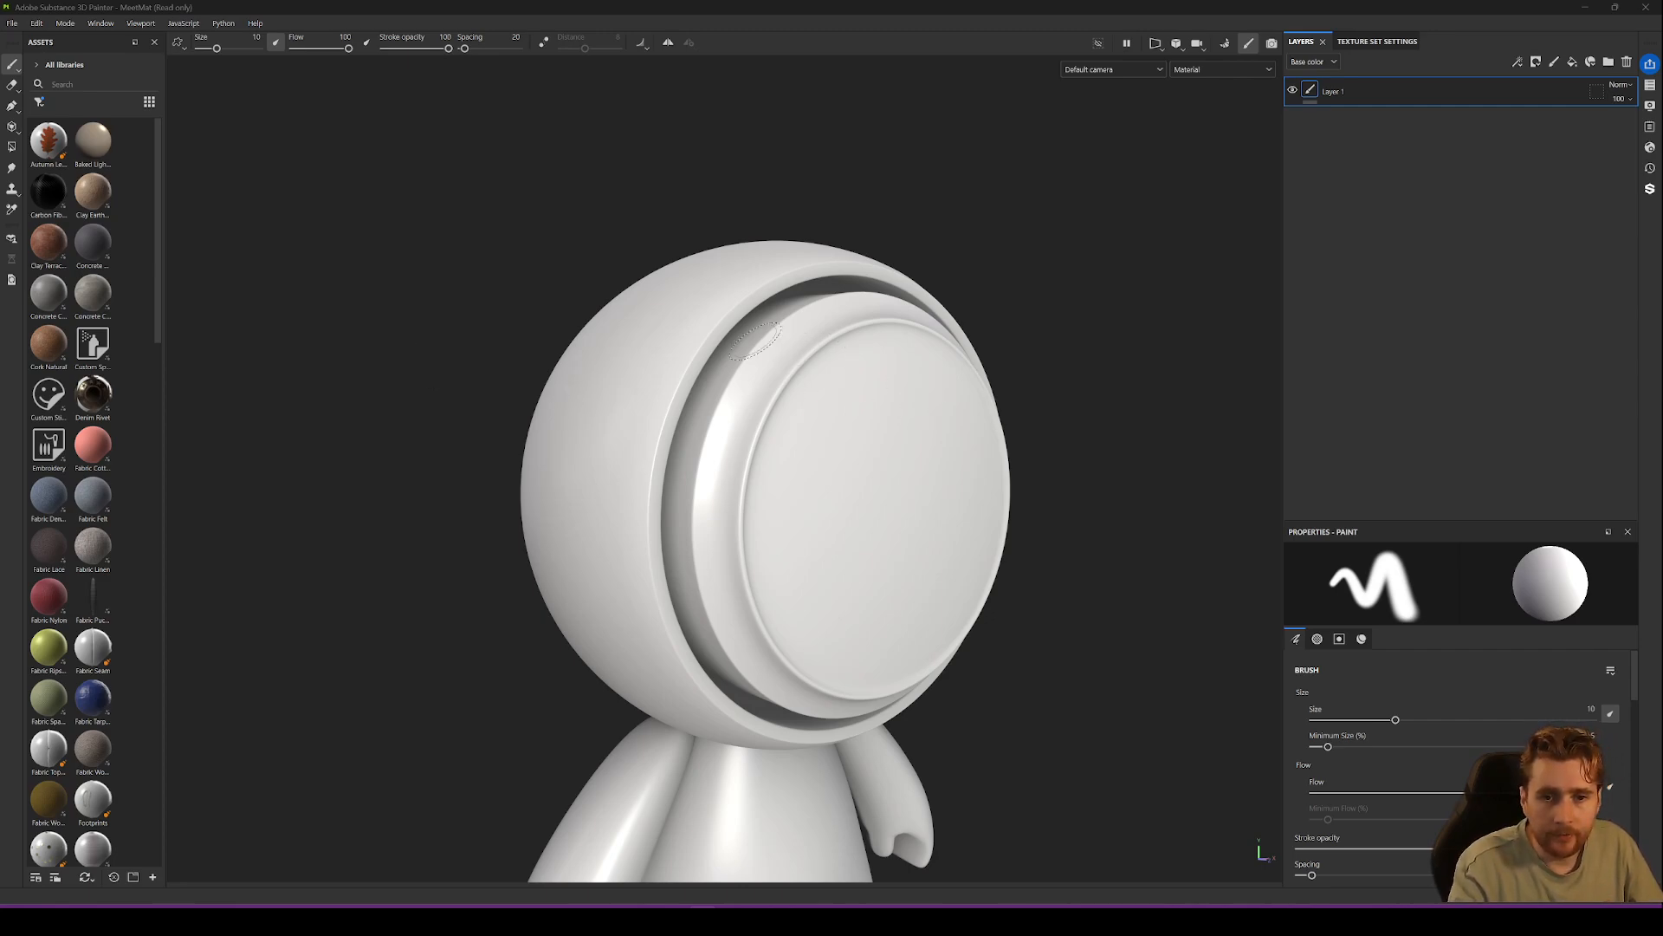
# Replace the default paint layer with a fill layer whose base color is black.
pyautogui.moveTo(824, 390)
pyautogui.keyDown('alt'); pyautogui.mouseDown()
pyautogui.moveTo(786, 370)
pyautogui.moveTo(820, 442)
pyautogui.mouseUp(); pyautogui.keyUp('alt')
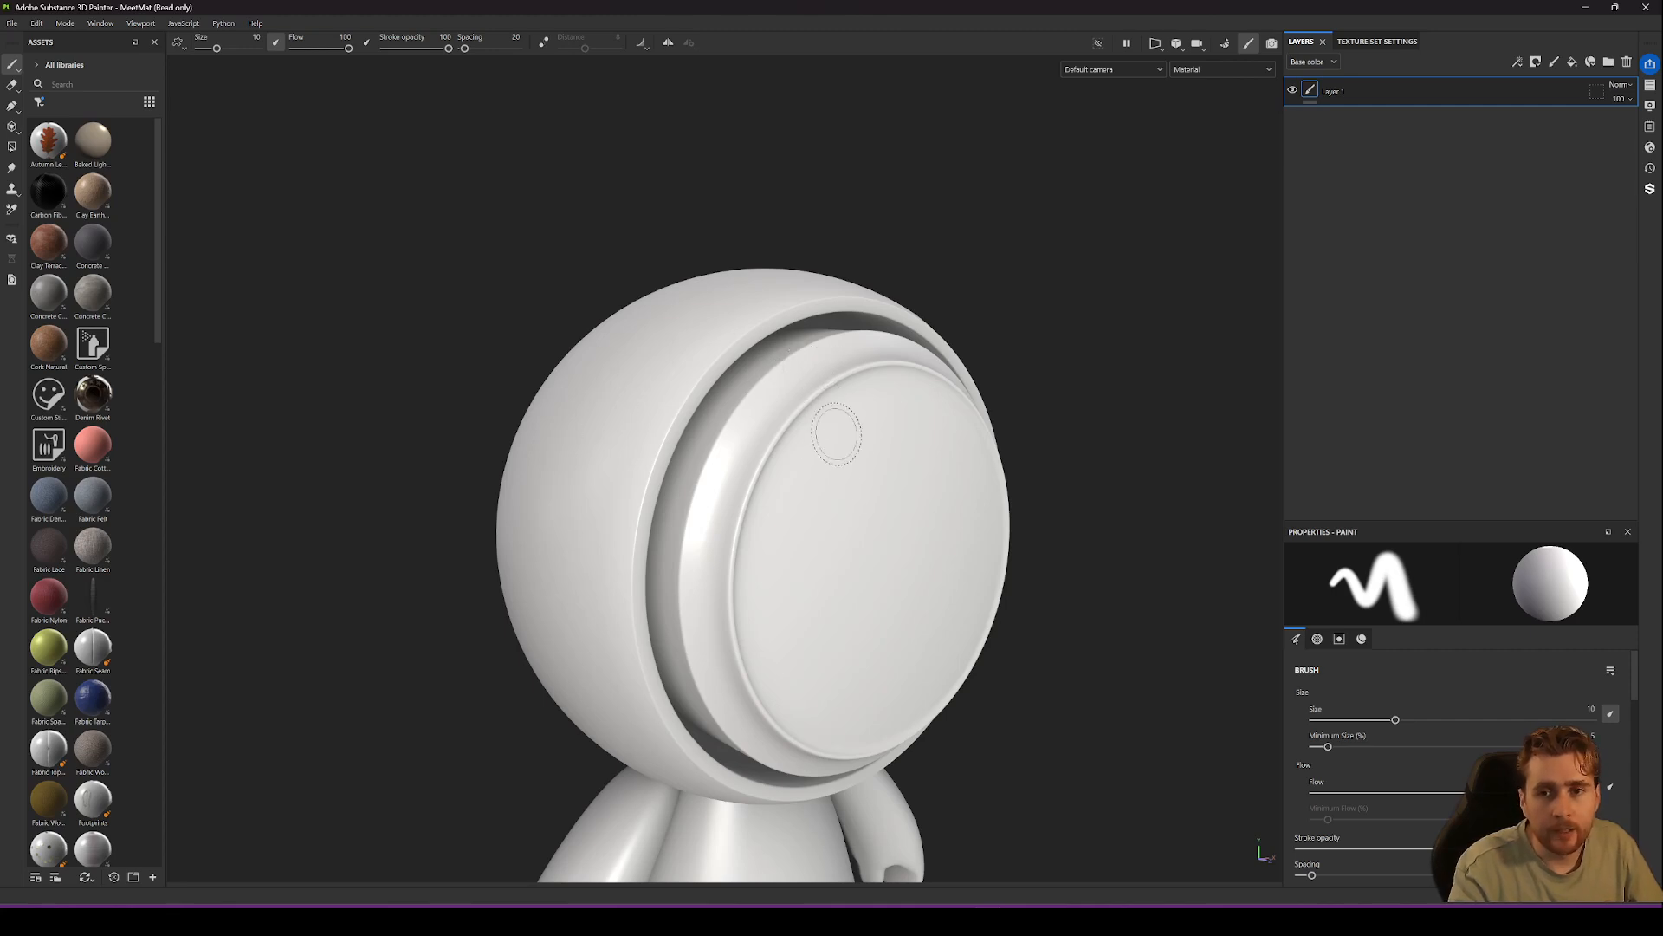
pyautogui.click(1449, 92)
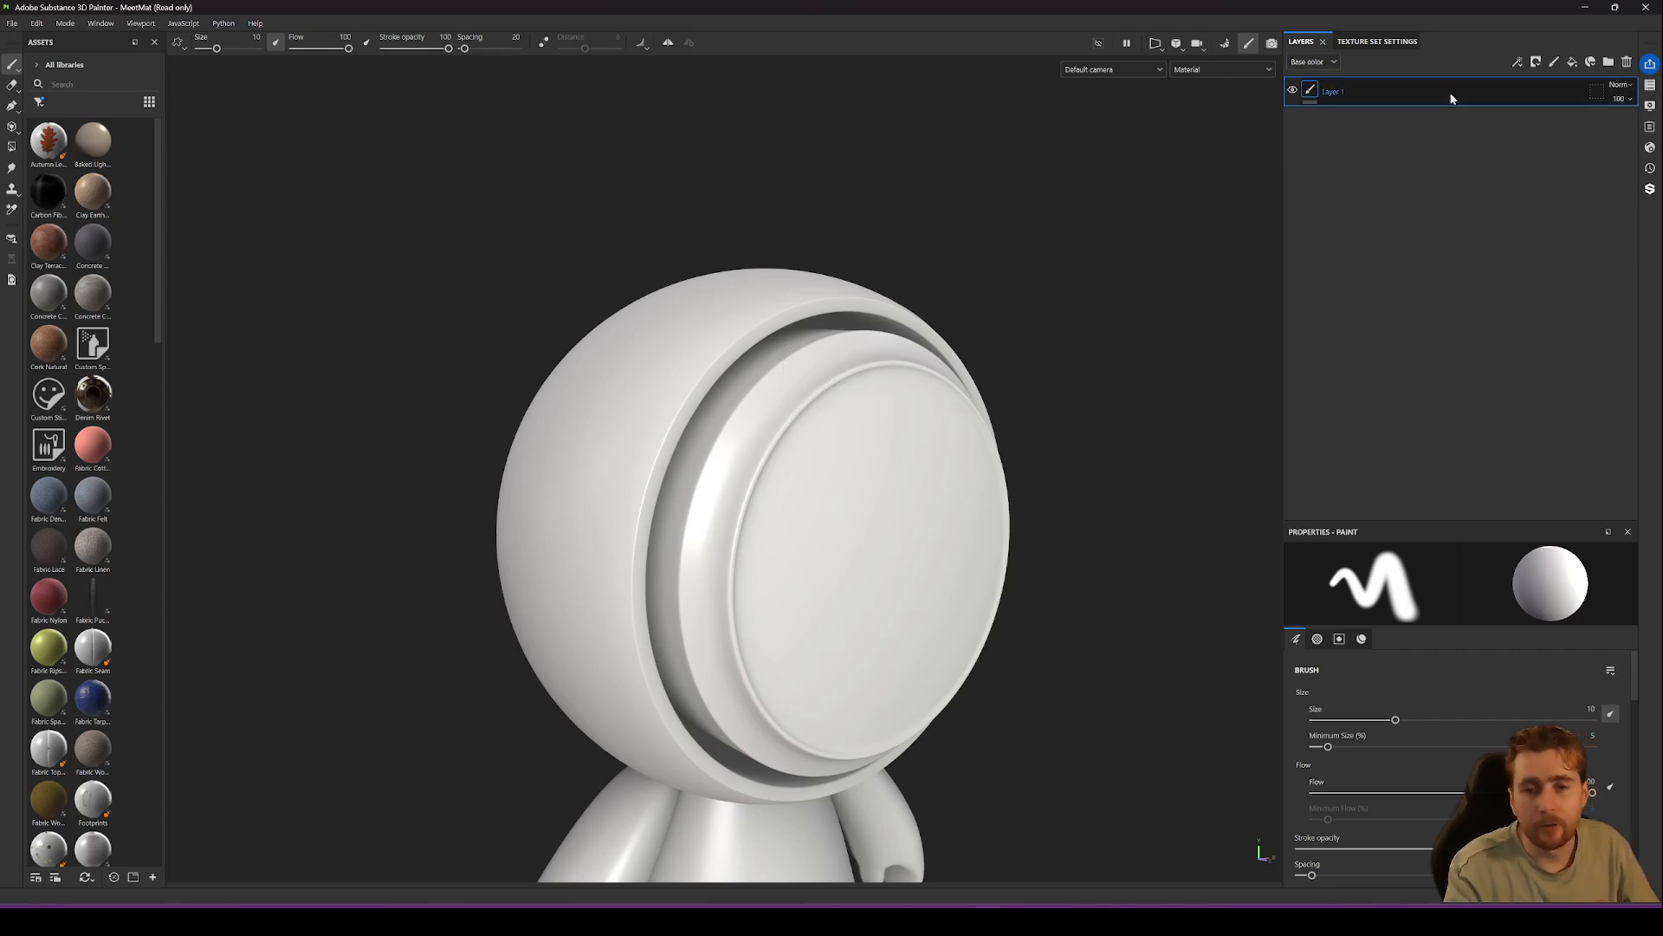
pyautogui.press('Delete')
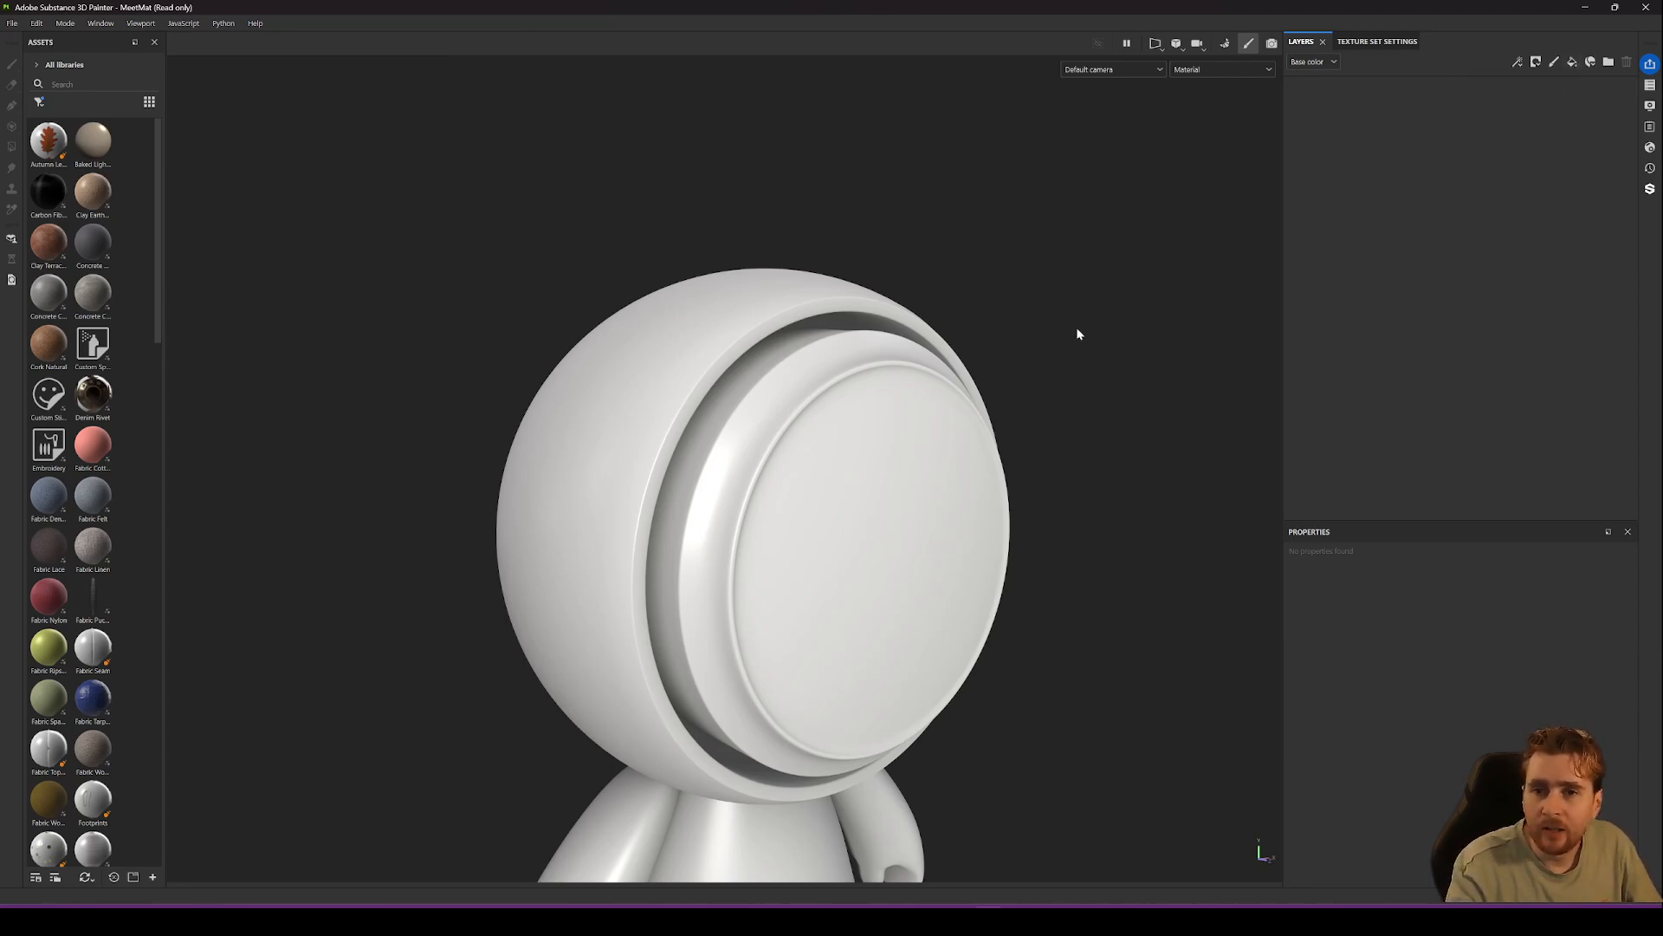
pyautogui.click(1572, 64)
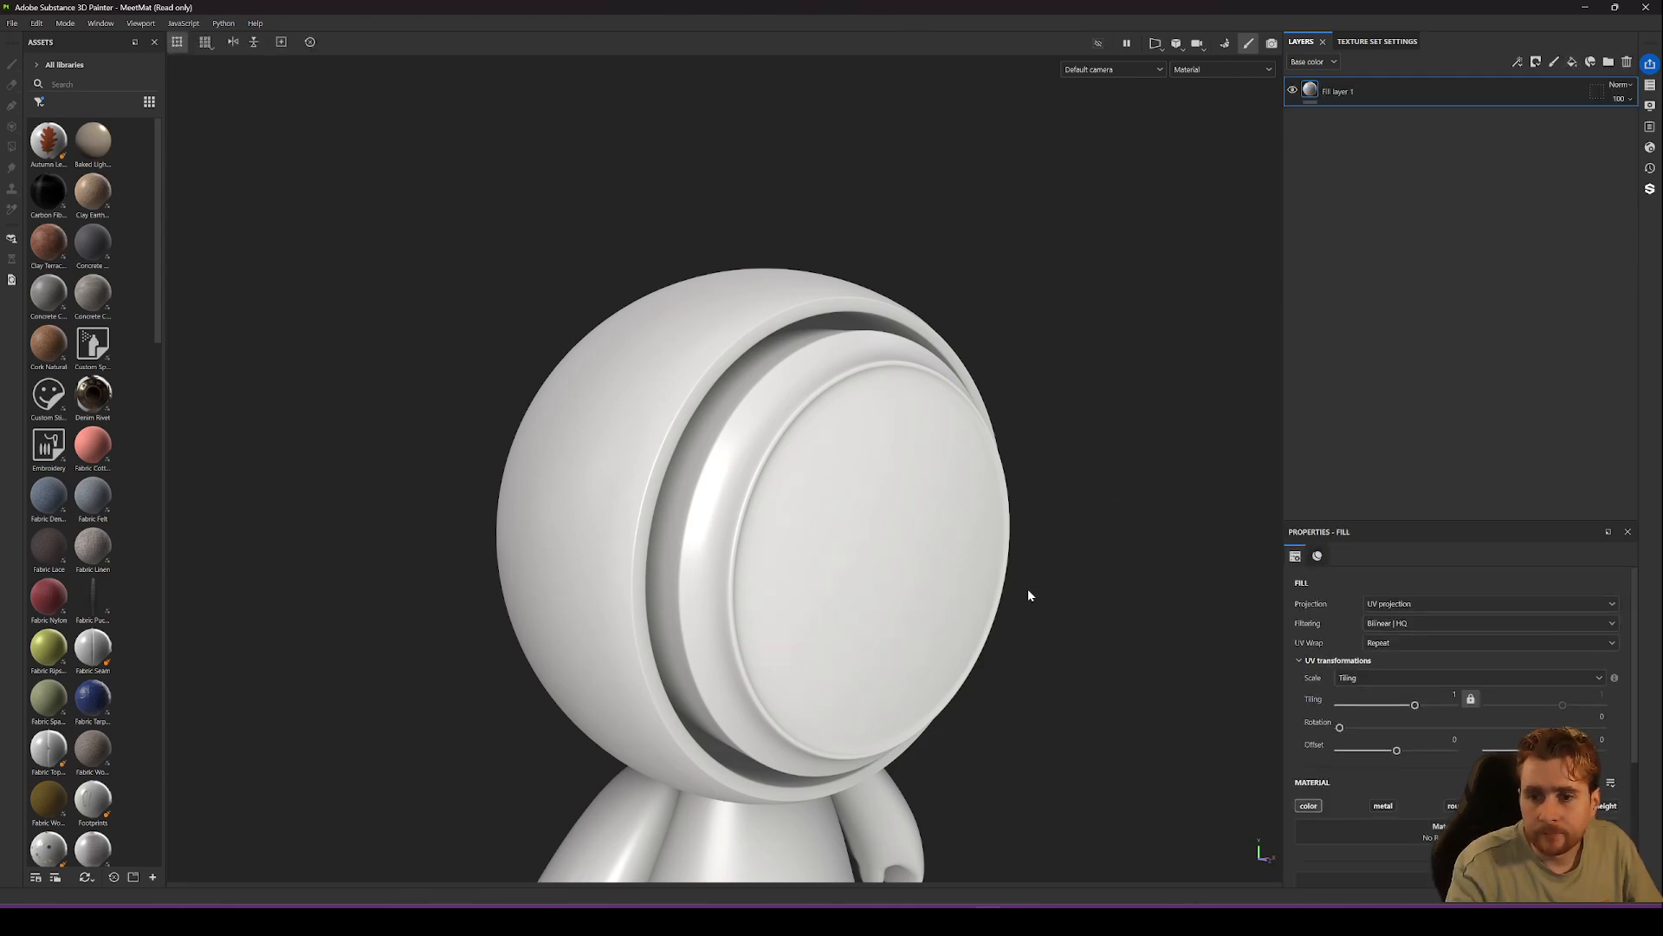
pyautogui.click(1437, 705)
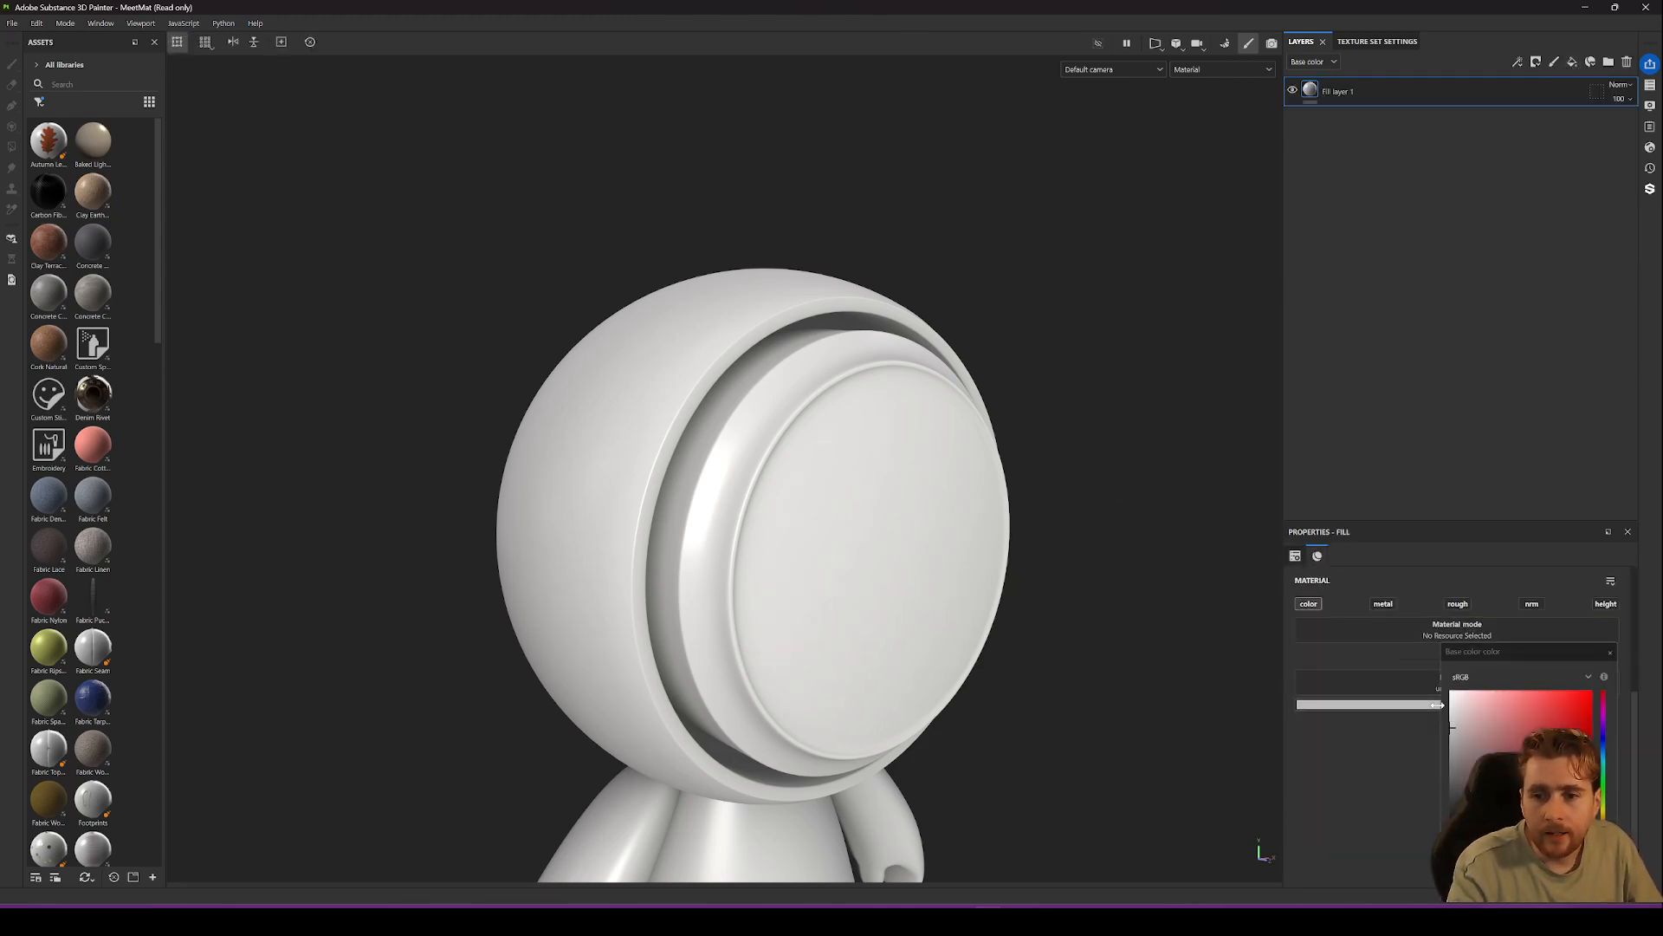
pyautogui.moveTo(1452, 728); pyautogui.dragTo(1395, 861)
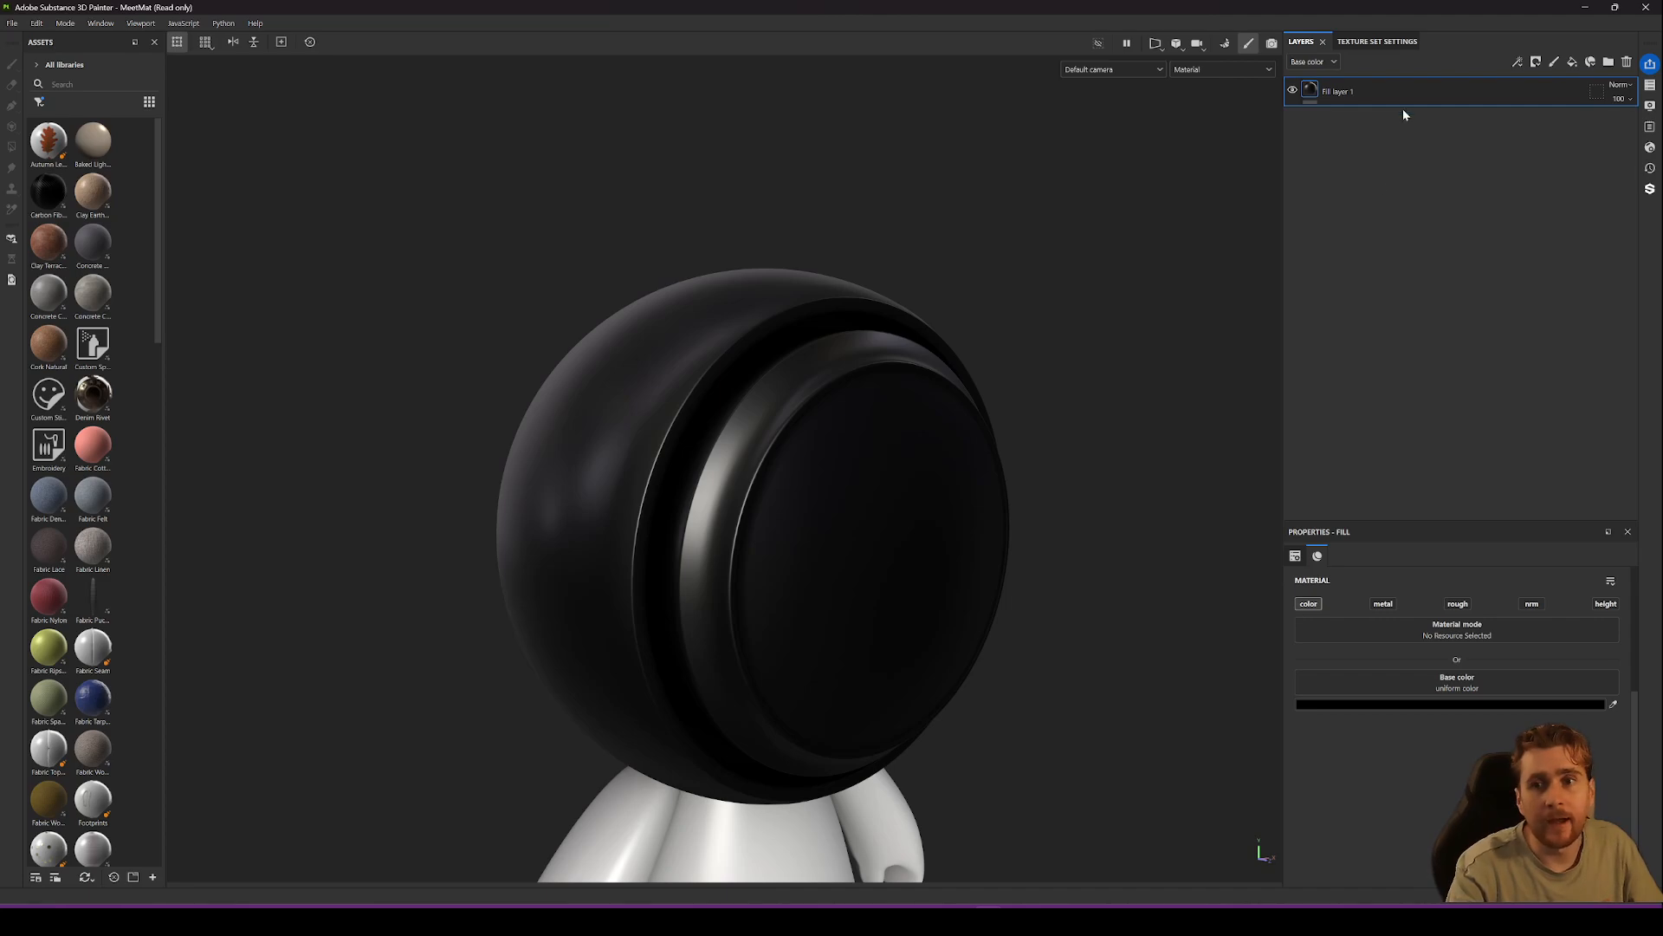
# Add three folders above the black fill layer in the layer stack.
pyautogui.click(1609, 62)
pyautogui.click(1608, 62)
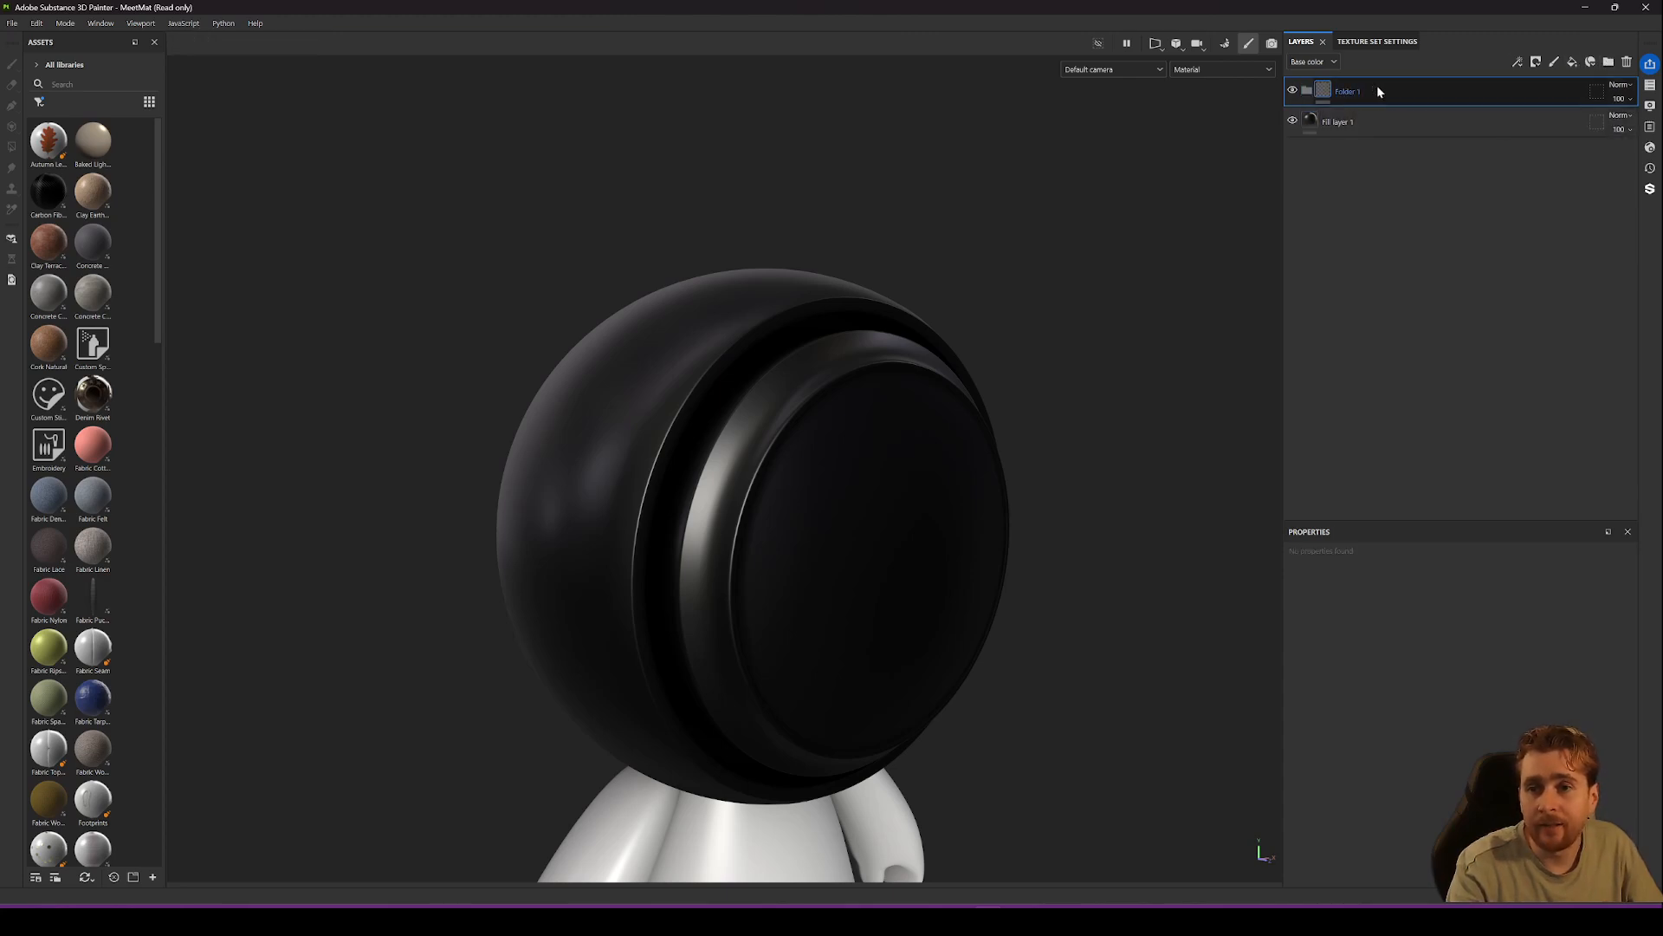
pyautogui.click(1608, 62)
# Rename the three folders R, G and B, from the lowest to the highest in the stack.
pyautogui.doubleClick(1352, 153)
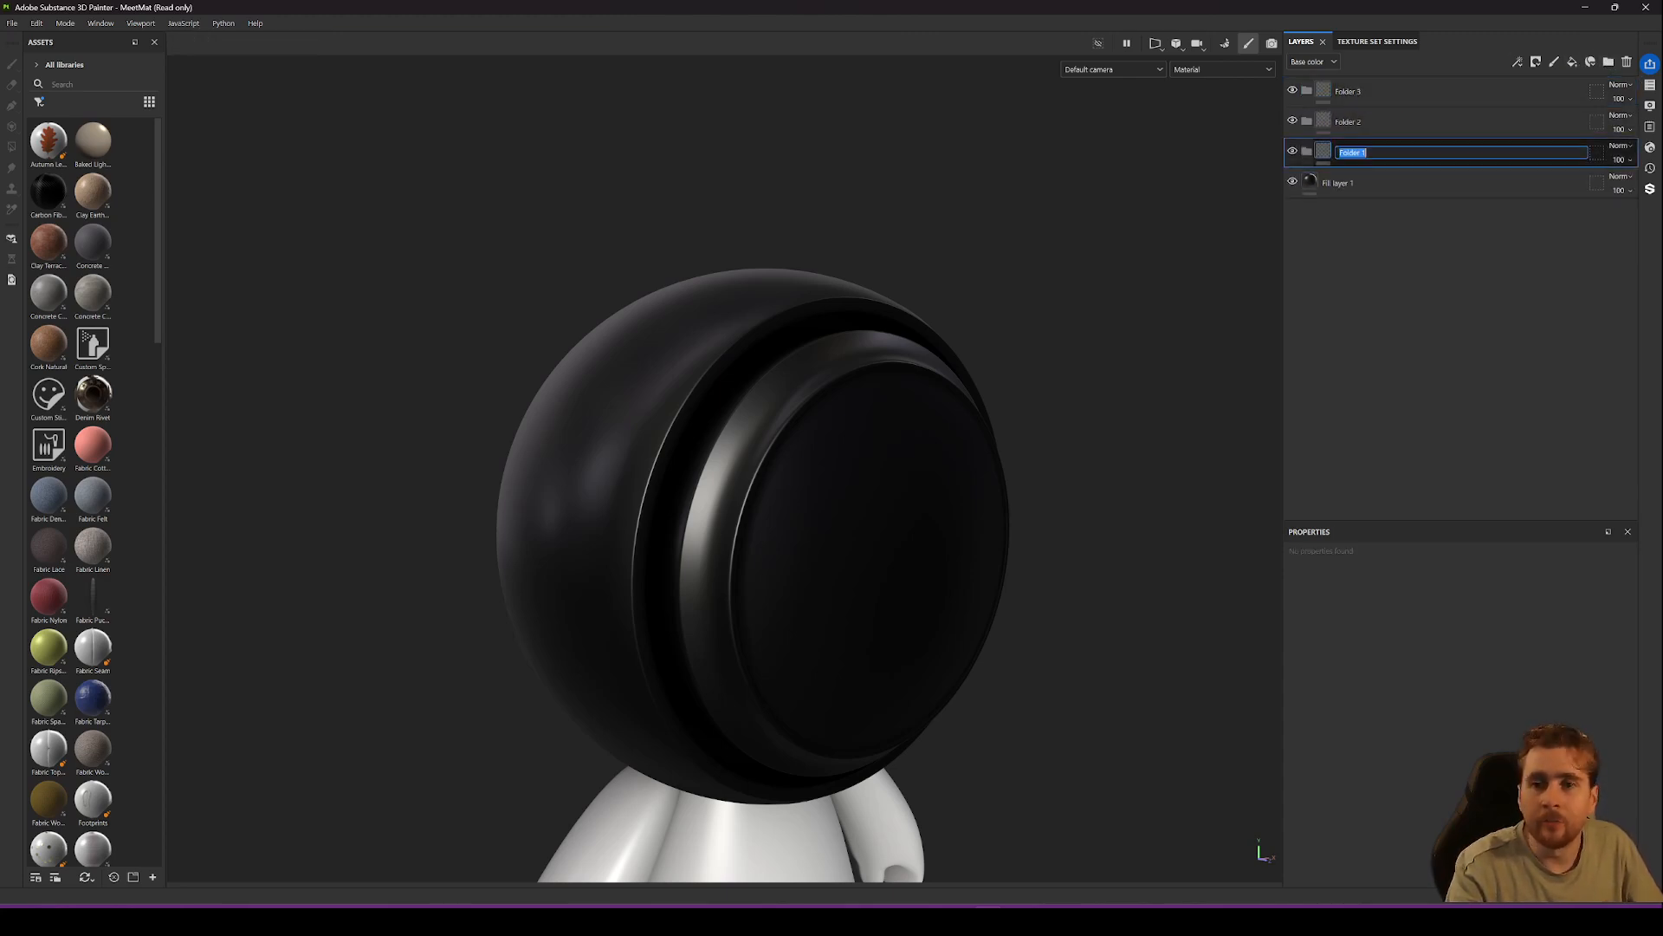
pyautogui.write('R')
pyautogui.press('Return')
pyautogui.doubleClick(1351, 122)
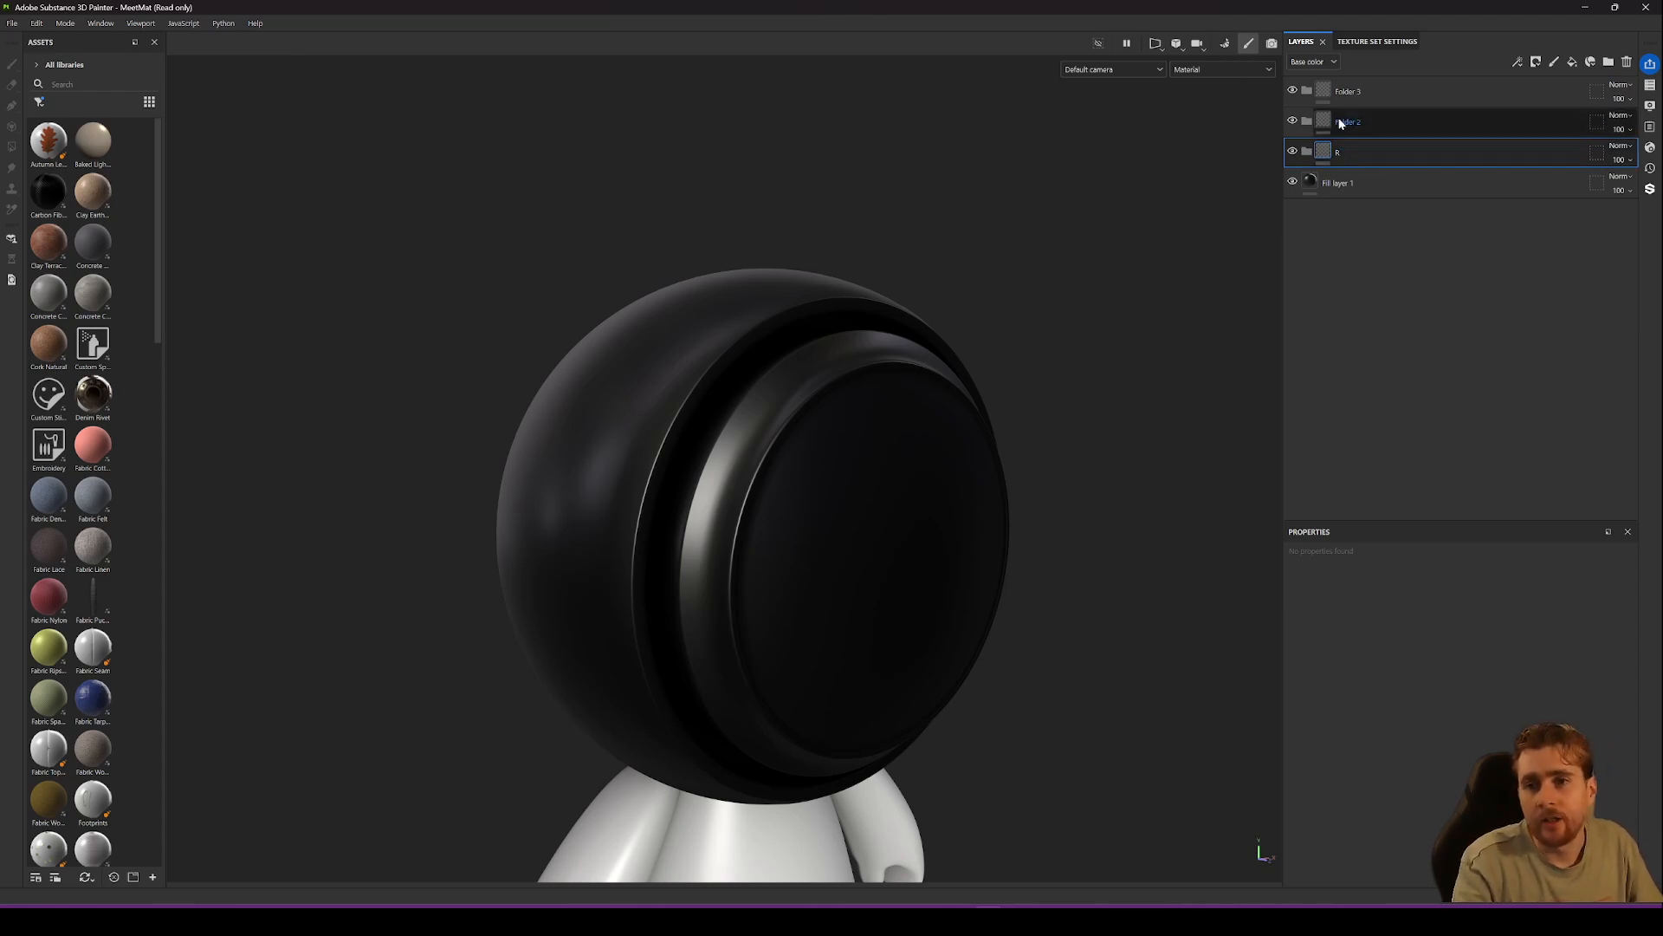
pyautogui.write('G')
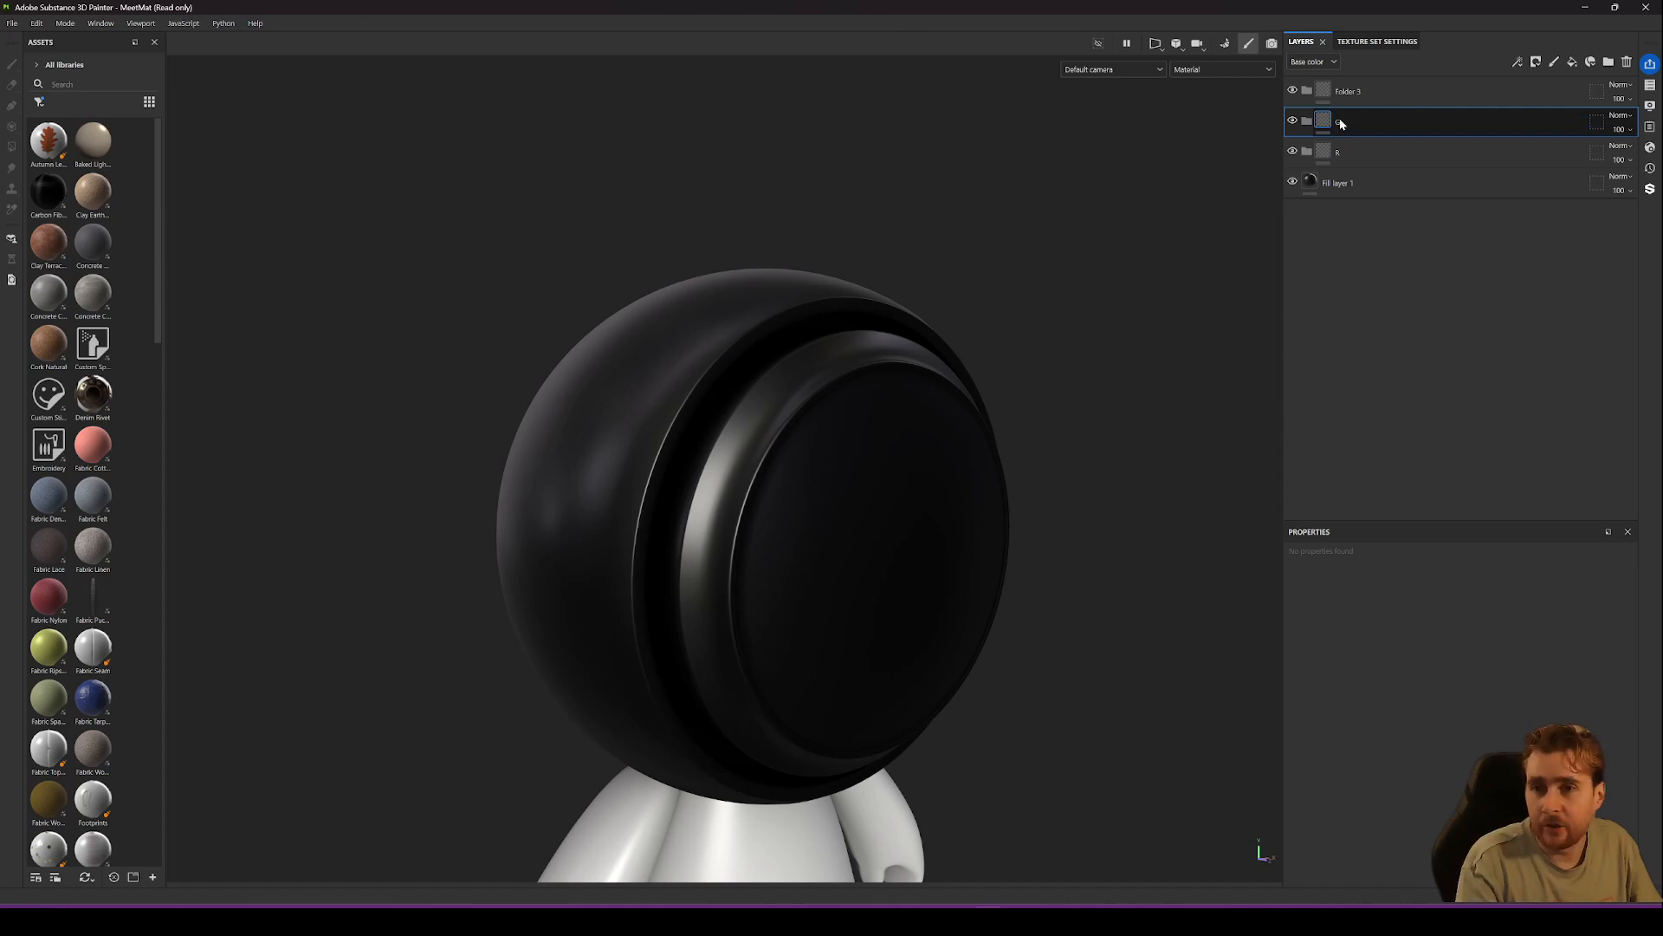
pyautogui.press('Return')
pyautogui.click(1353, 96)
pyautogui.doubleClick(1354, 93)
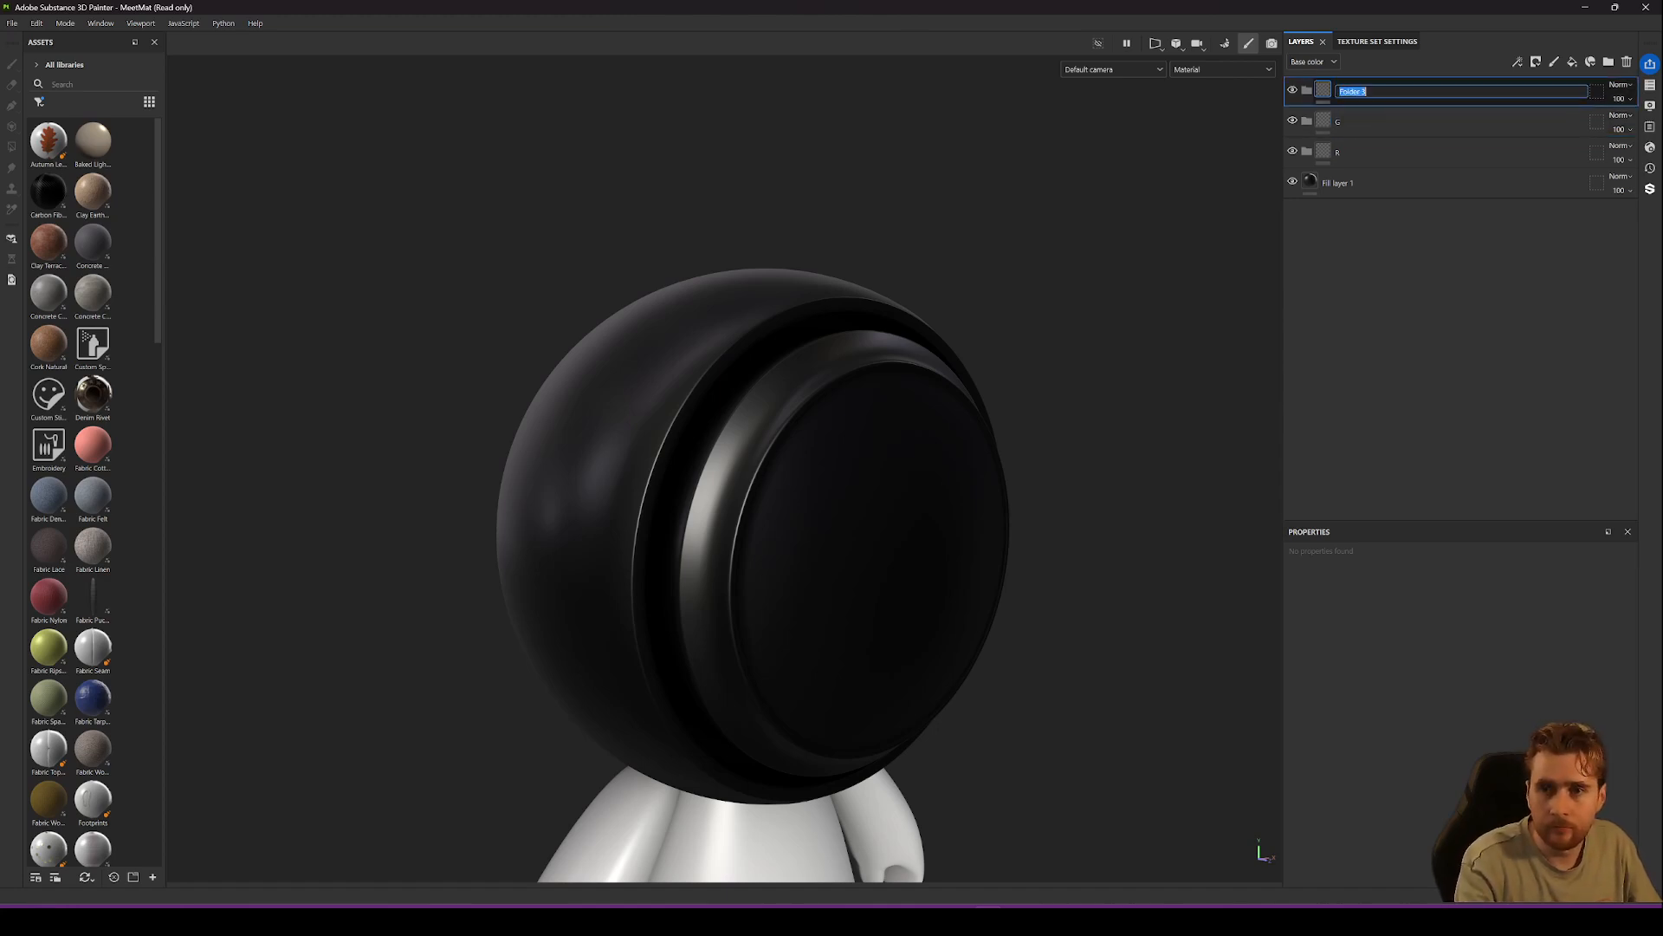
pyautogui.write('B')
pyautogui.press('Return')
# Add one fill layer inside each of the R, G and B folders and collapse the folders.
pyautogui.click(1404, 153)
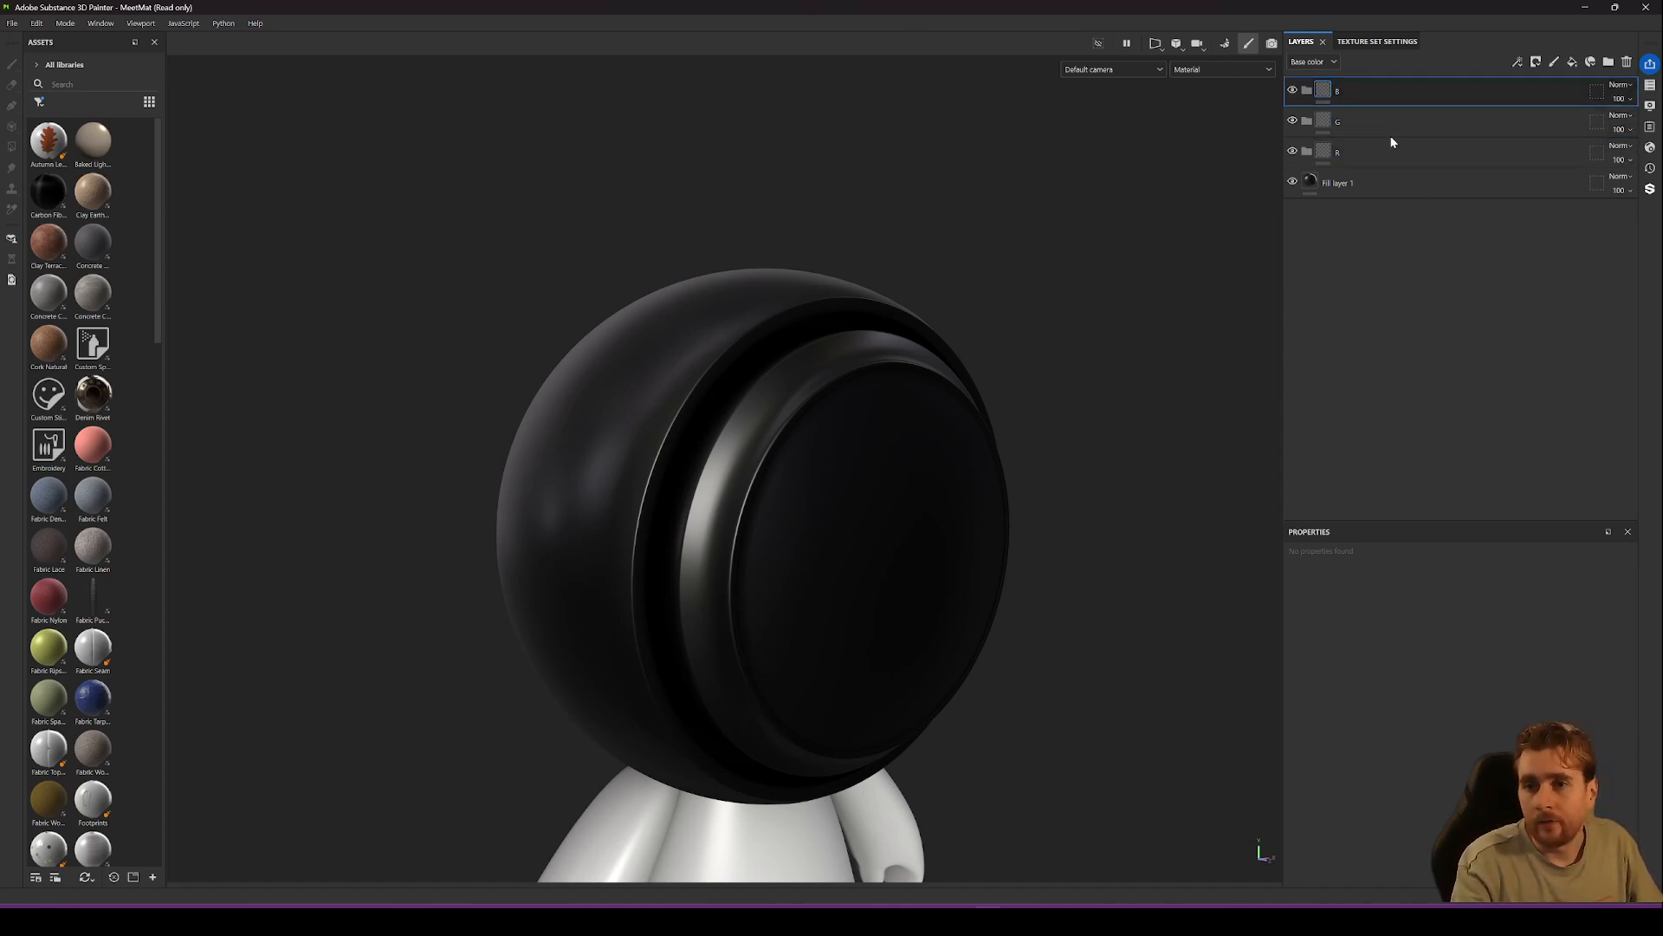
pyautogui.click(1572, 62)
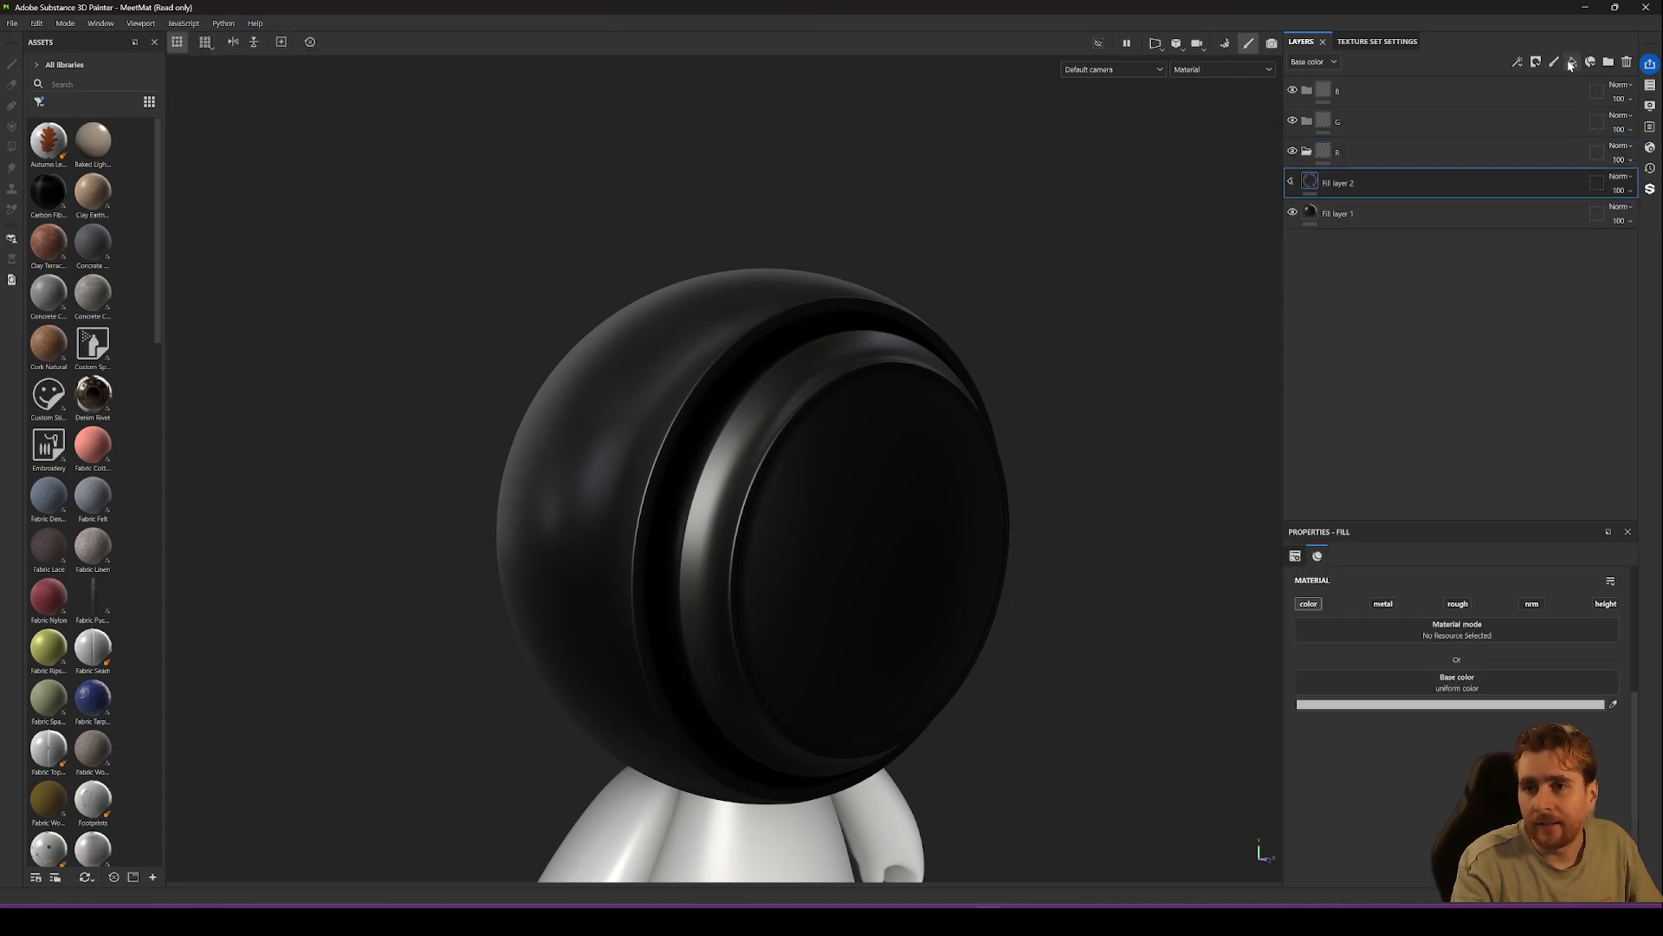
pyautogui.moveTo(1369, 191); pyautogui.dragTo(1374, 162)
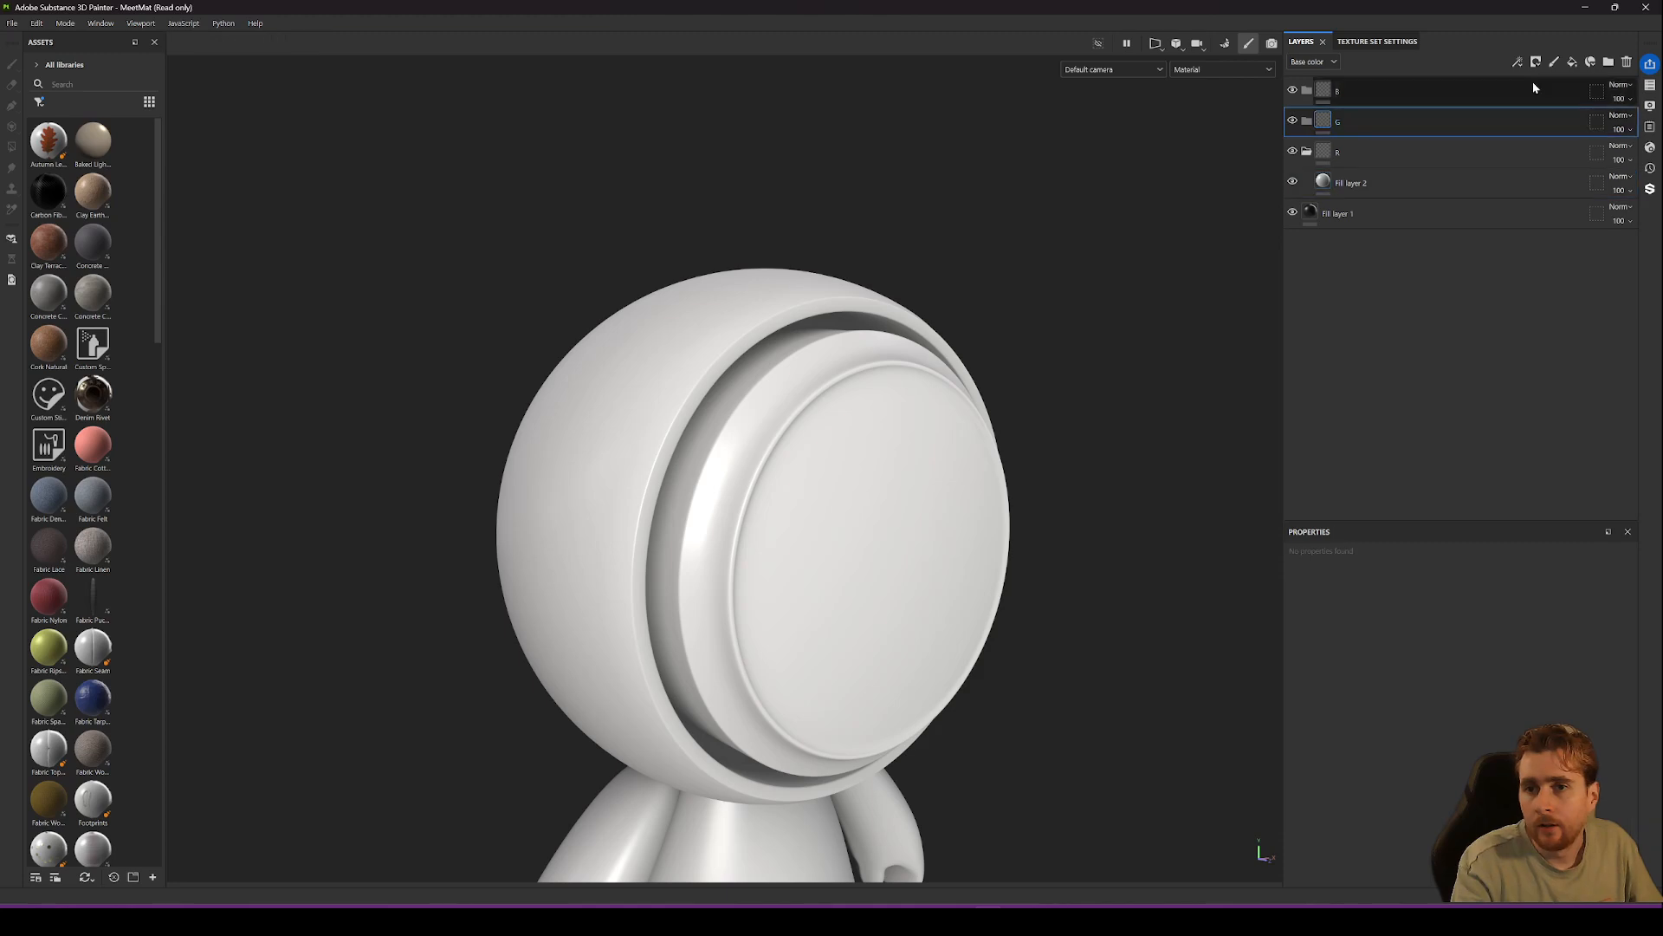
pyautogui.click(1573, 62)
pyautogui.click(1378, 98)
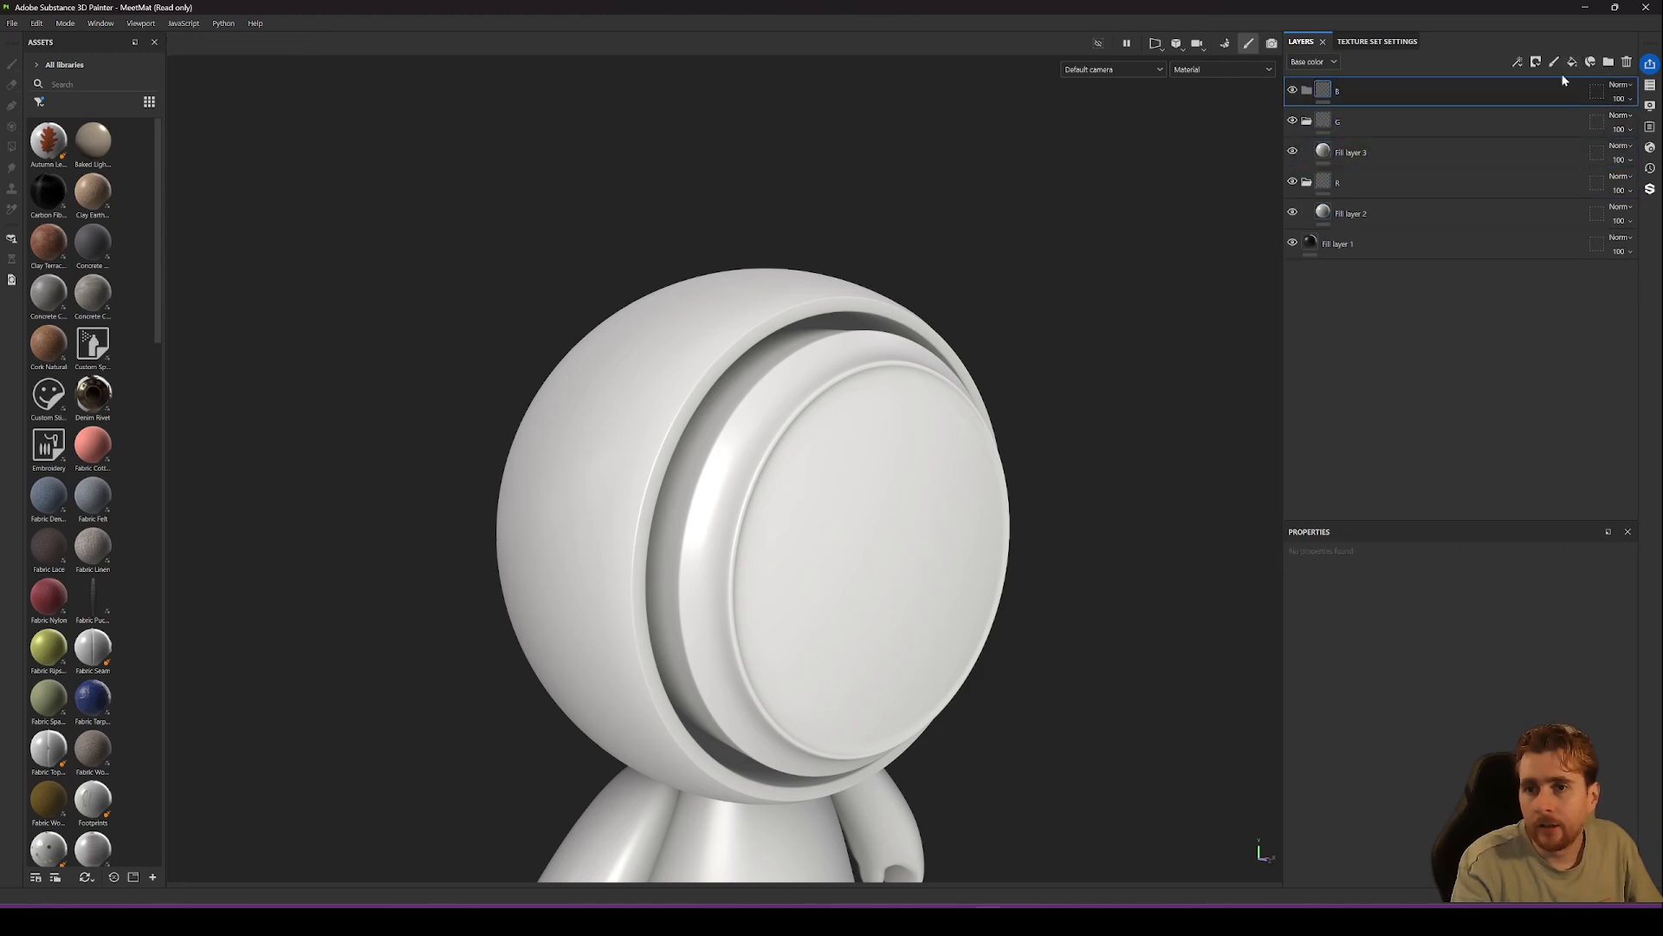
pyautogui.click(1580, 64)
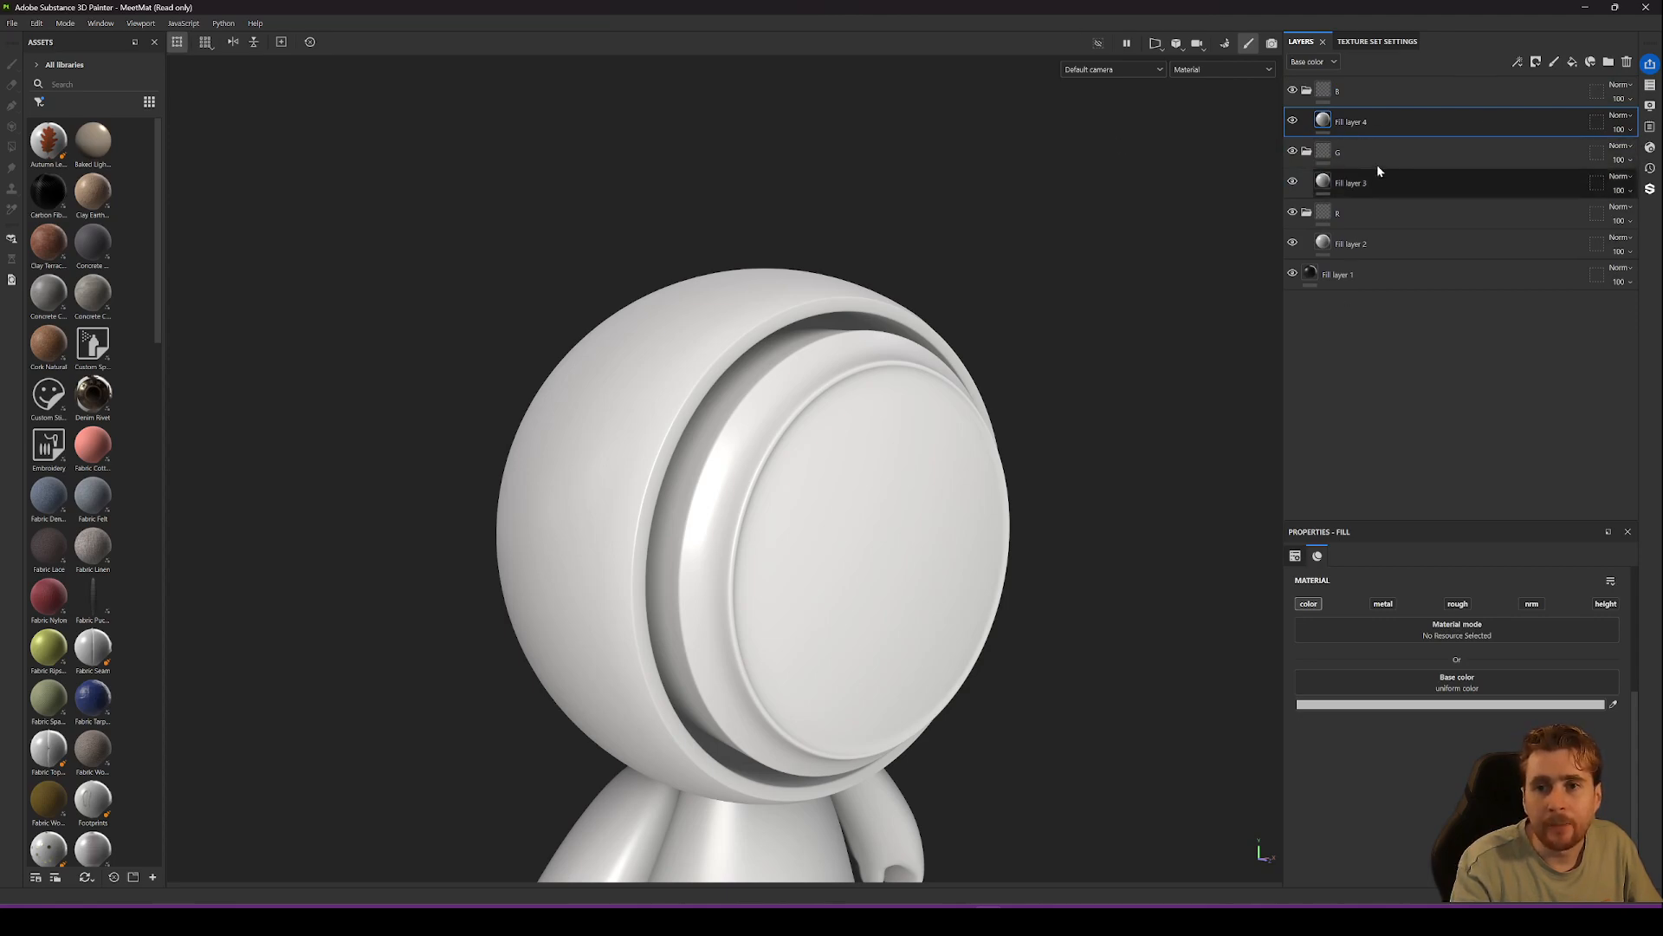
pyautogui.click(1307, 90)
pyautogui.click(1306, 121)
pyautogui.click(1307, 153)
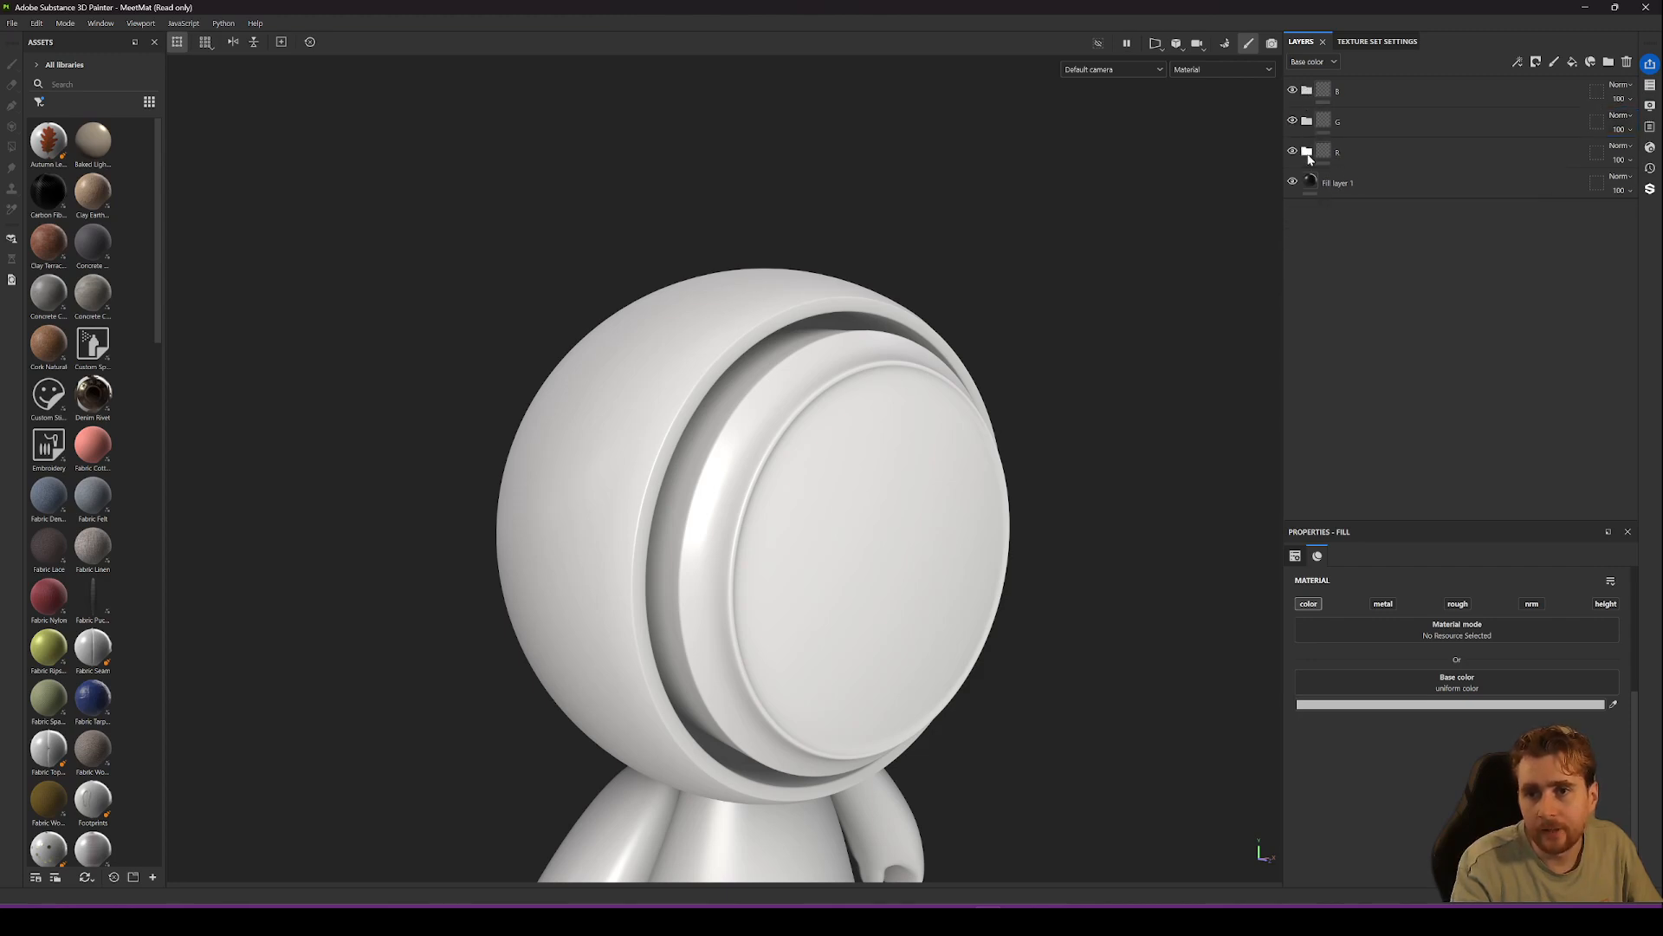
# Set the base color of the fill layer in folder R to pure red (FF0000).
pyautogui.click(1308, 153)
pyautogui.click(1327, 180)
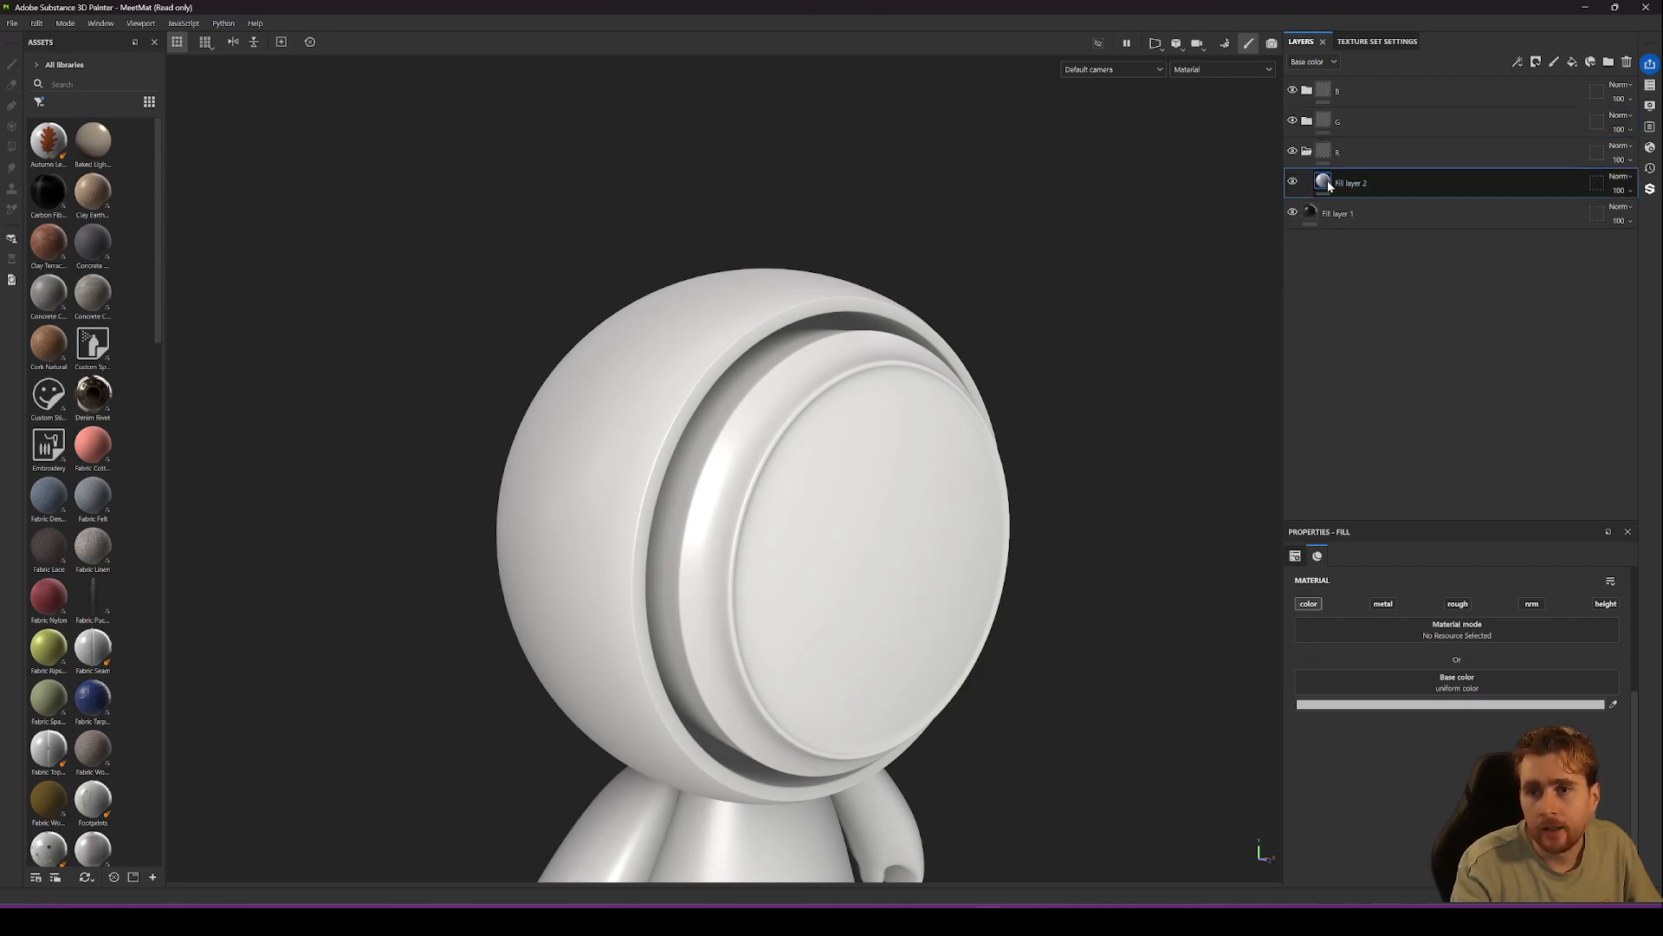
pyautogui.click(1452, 705)
pyautogui.moveTo(1503, 660); pyautogui.dragTo(1342, 372)
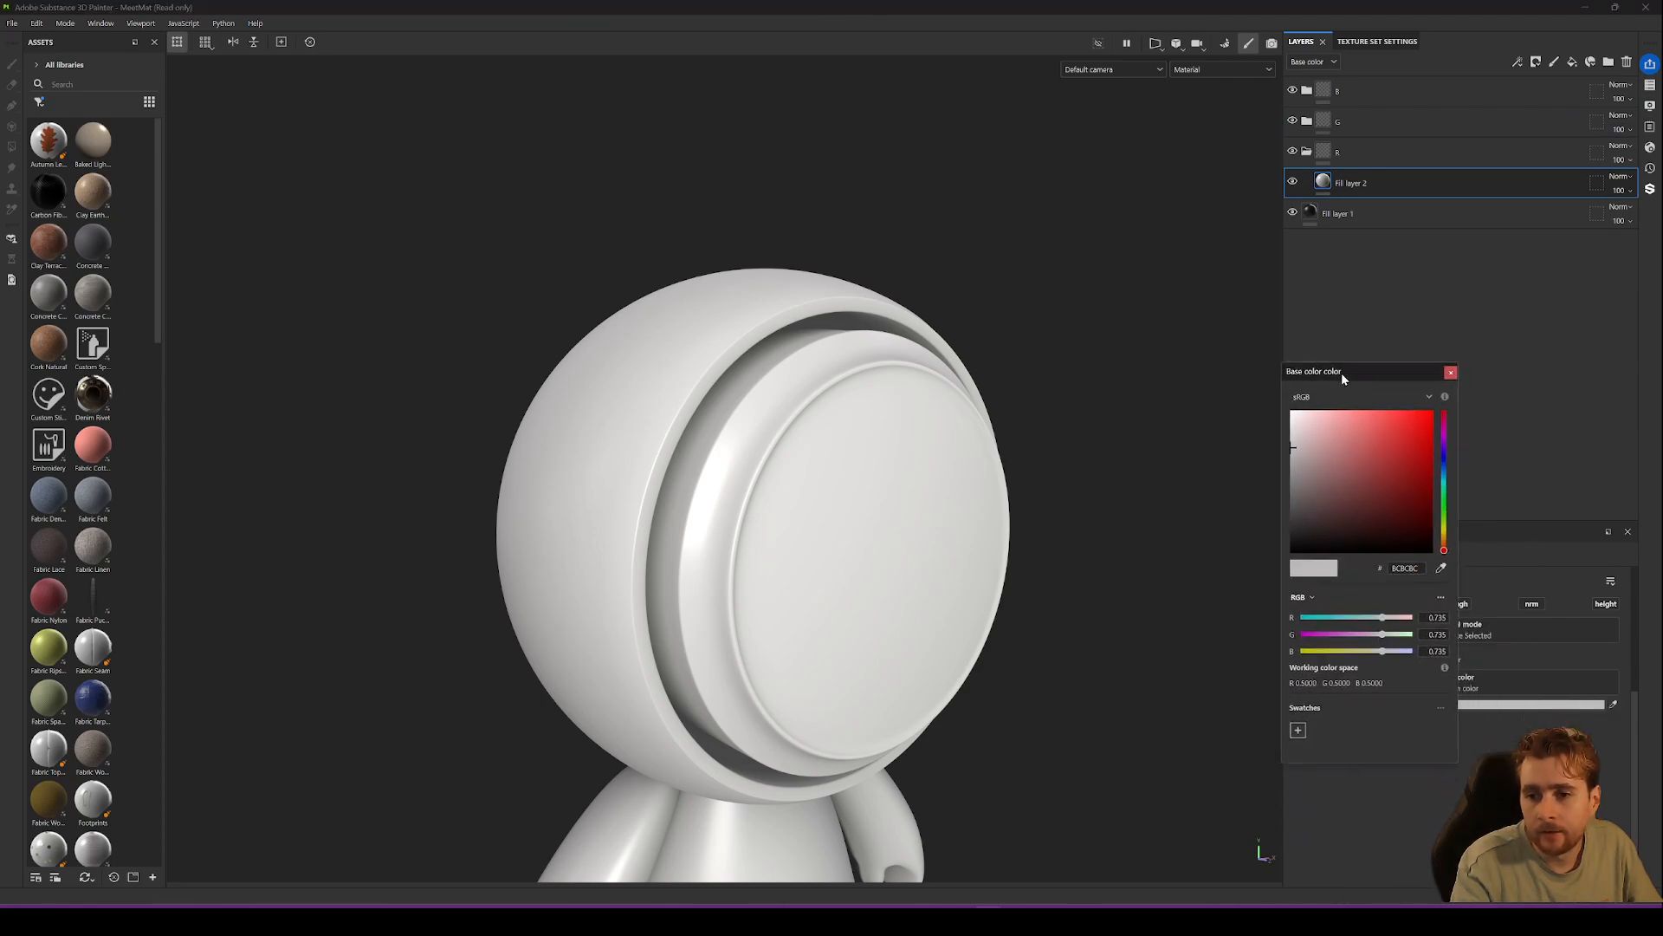
pyautogui.moveTo(1392, 618); pyautogui.dragTo(1153, 653)
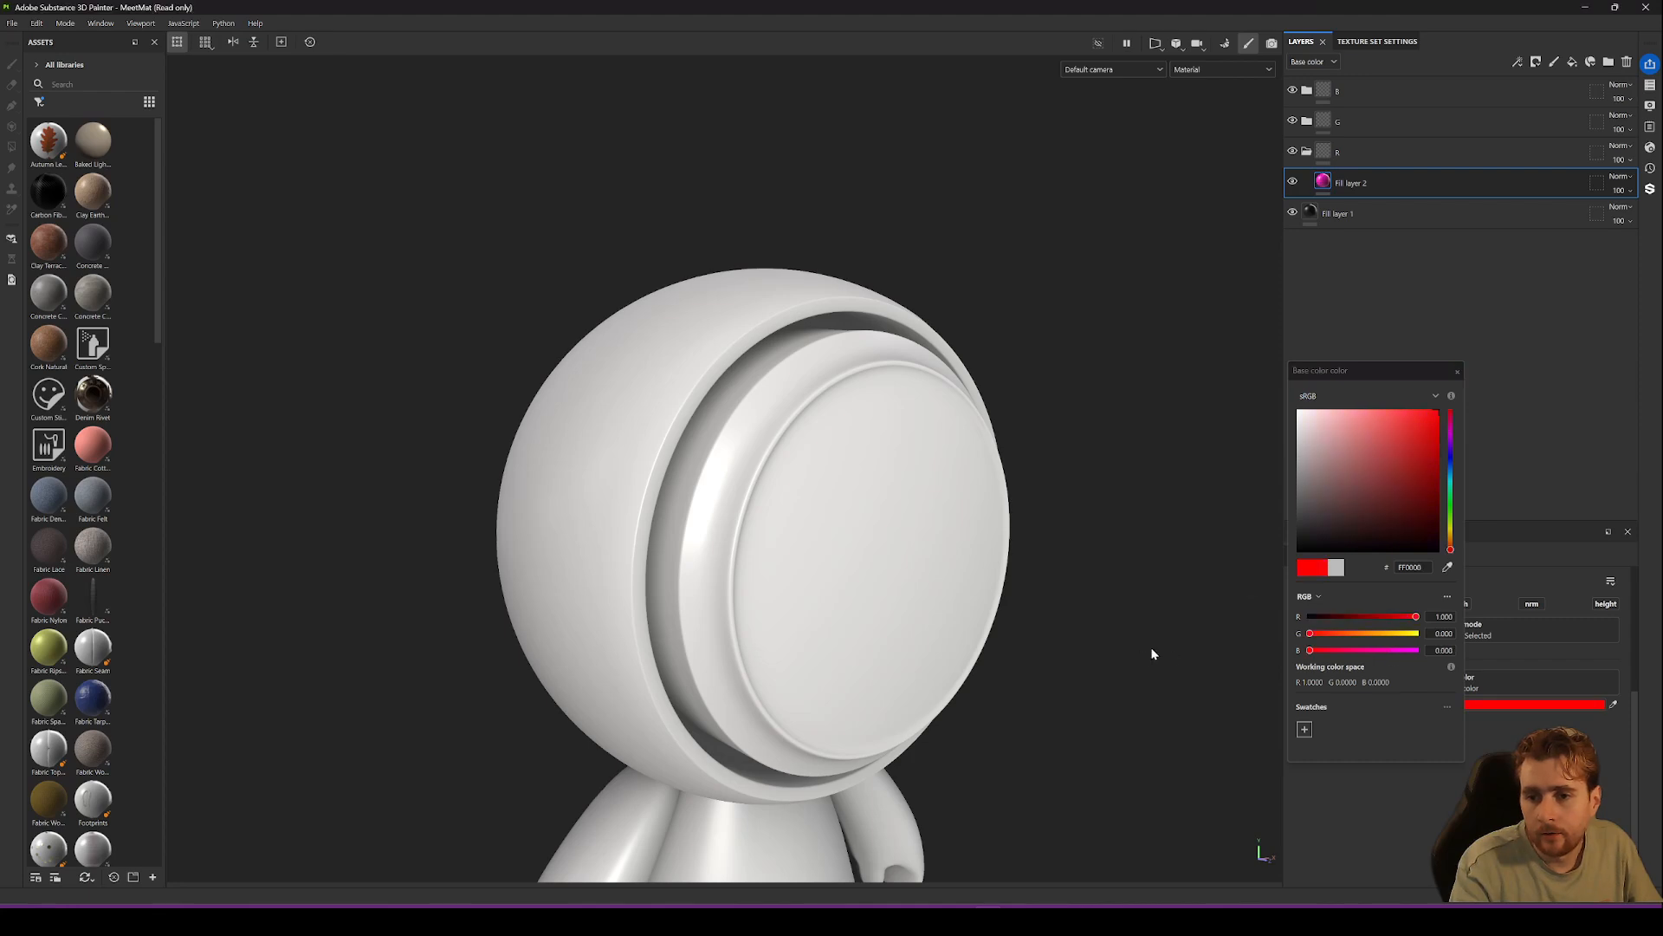
pyautogui.click(1457, 372)
# Set the base color of the fill layer in folder G to pure green (00FF00).
pyautogui.click(1307, 121)
pyautogui.click(1328, 151)
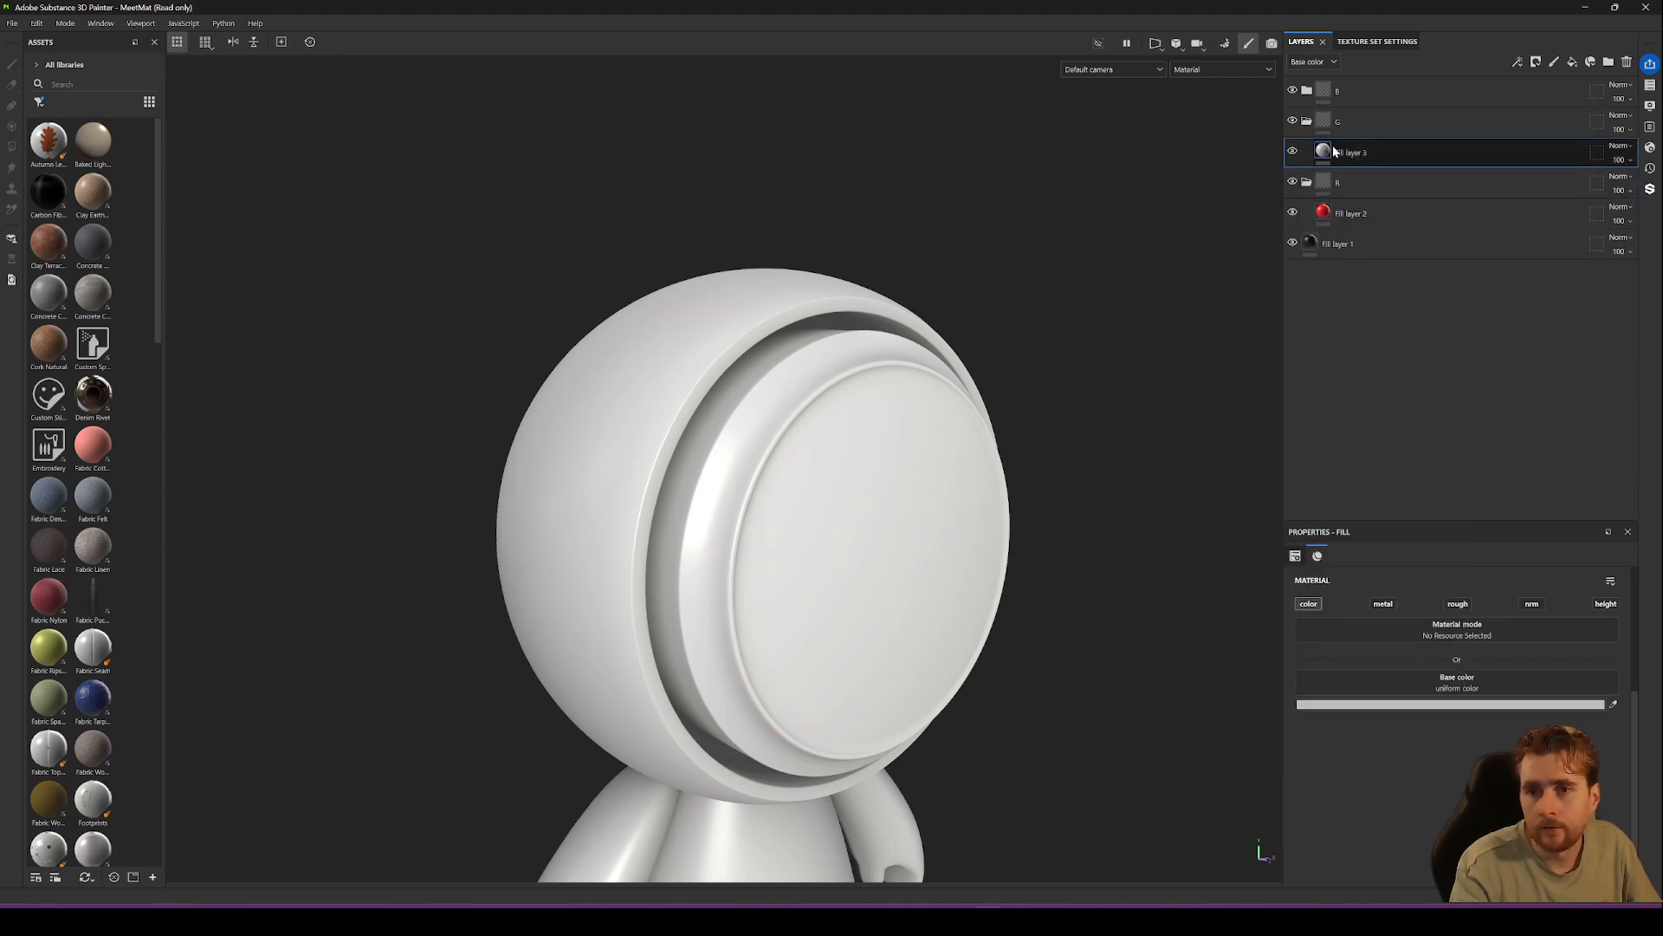
pyautogui.click(1403, 704)
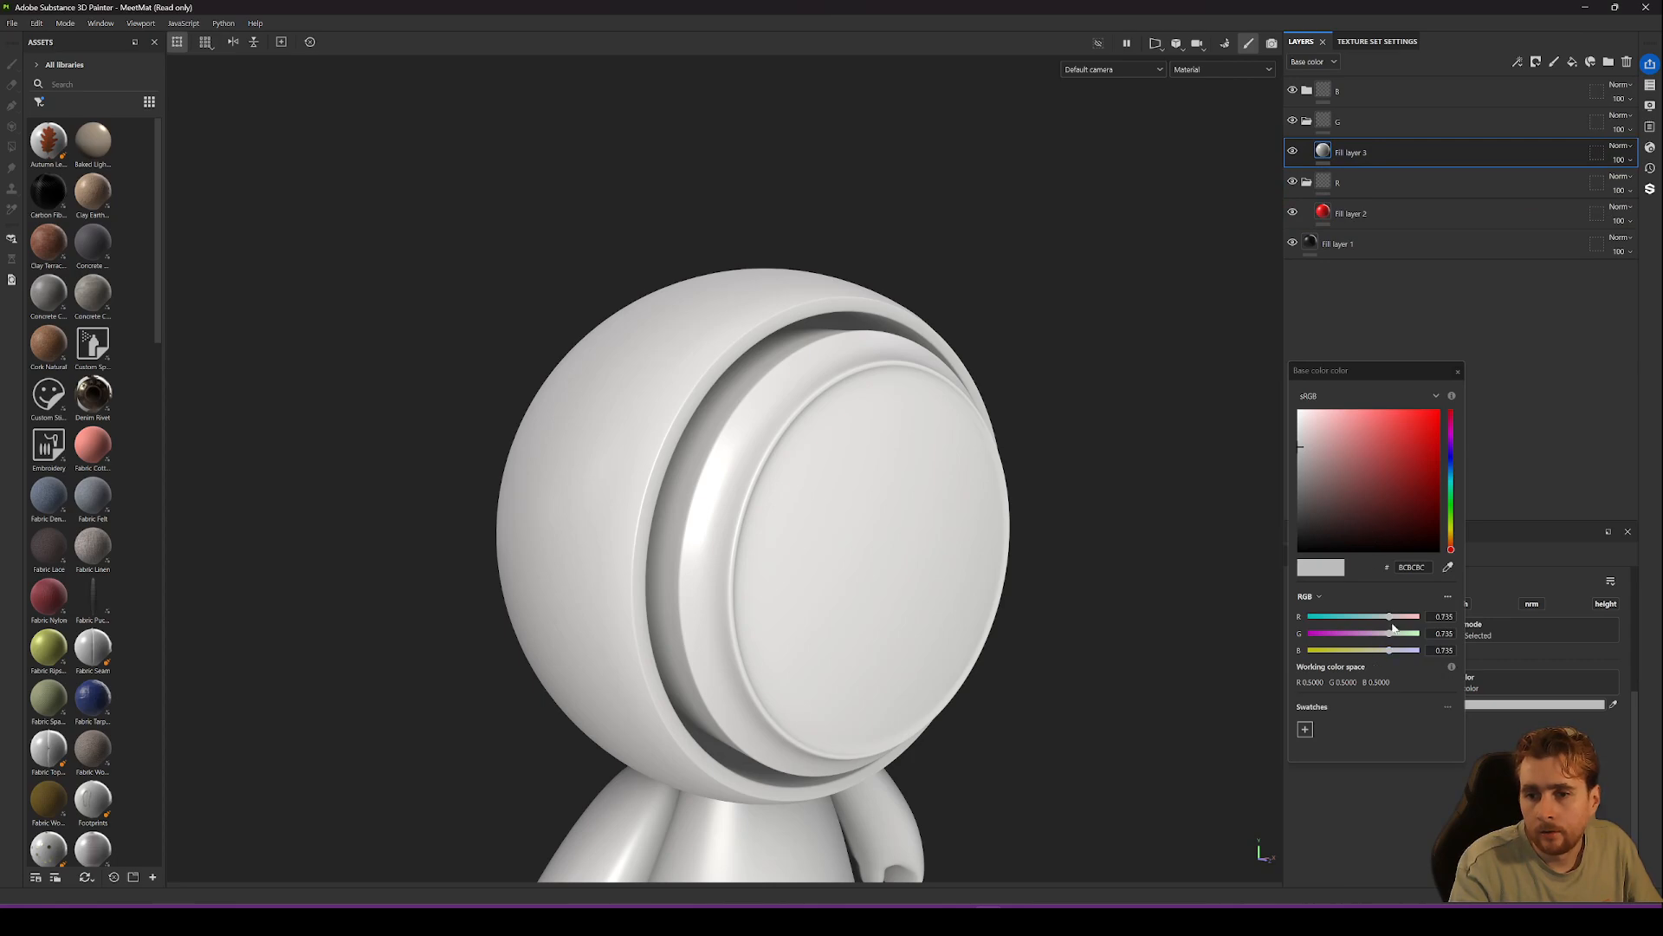
pyautogui.moveTo(1389, 618); pyautogui.dragTo(1304, 618)
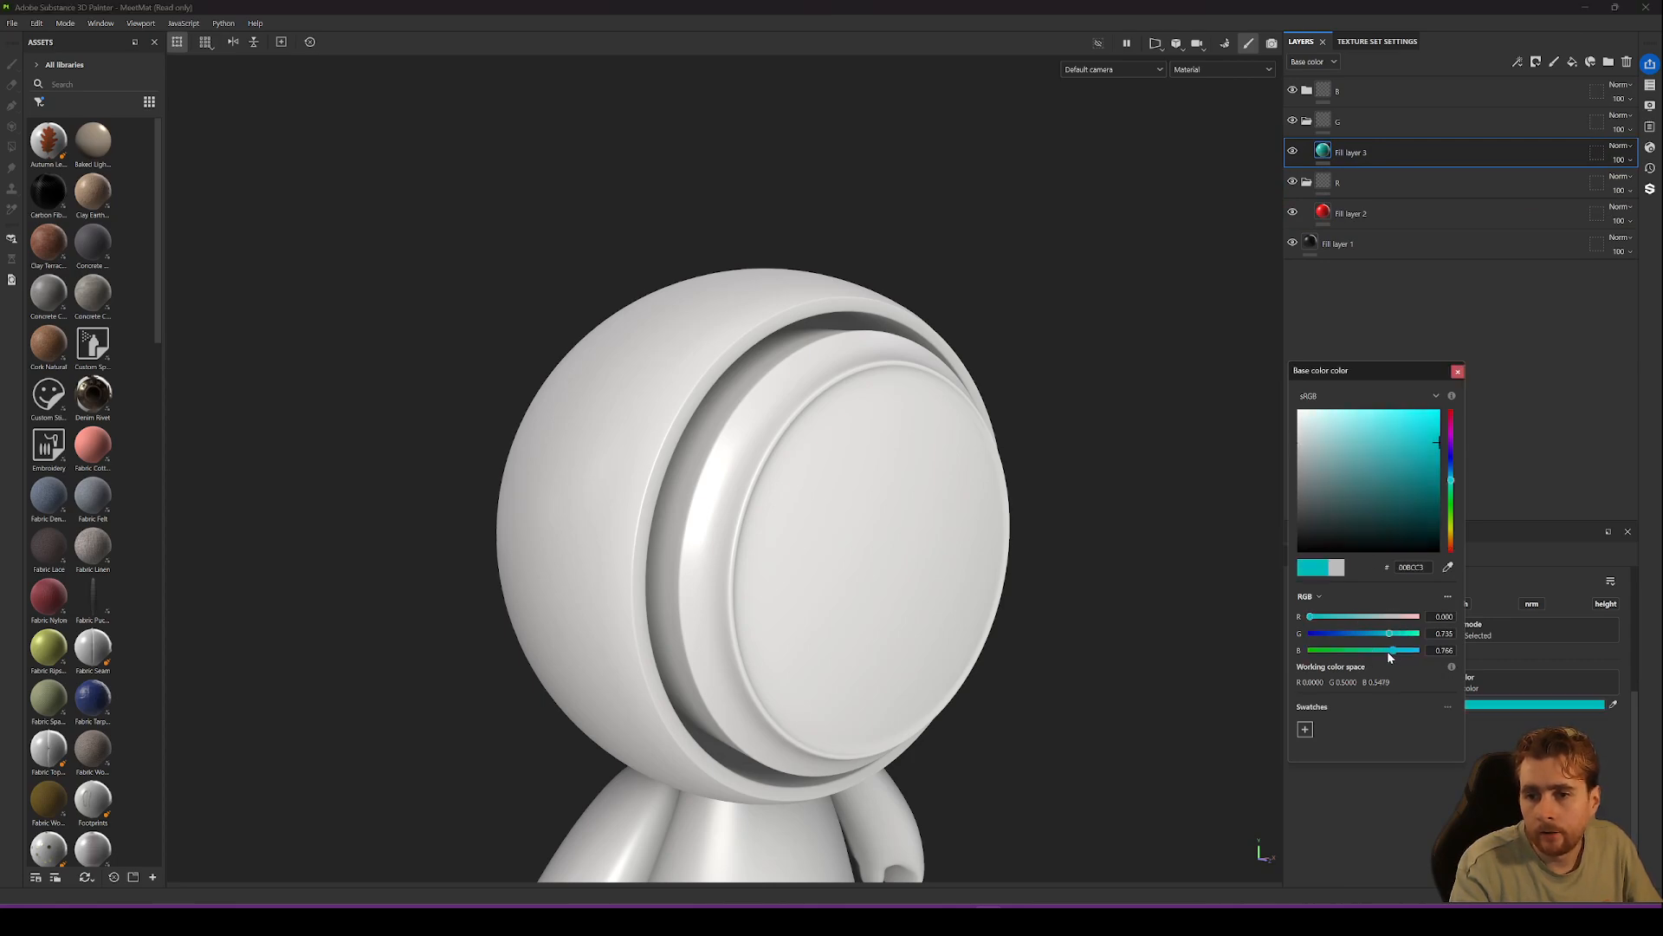
pyautogui.moveTo(1389, 651); pyautogui.dragTo(1428, 631)
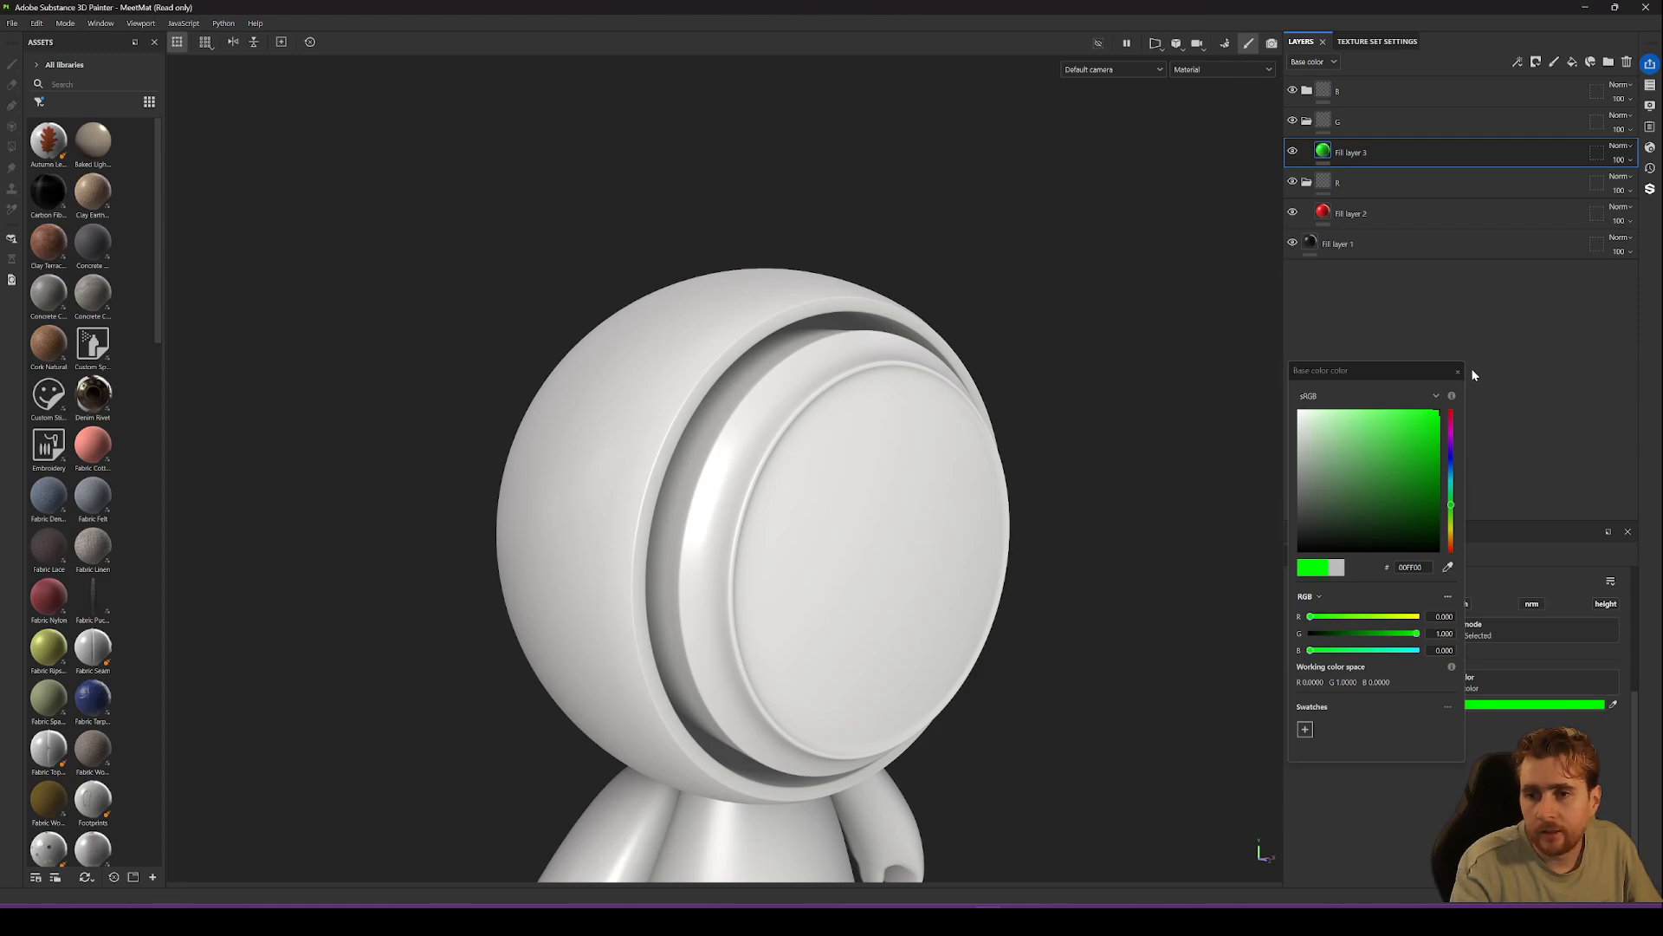
pyautogui.click(1457, 371)
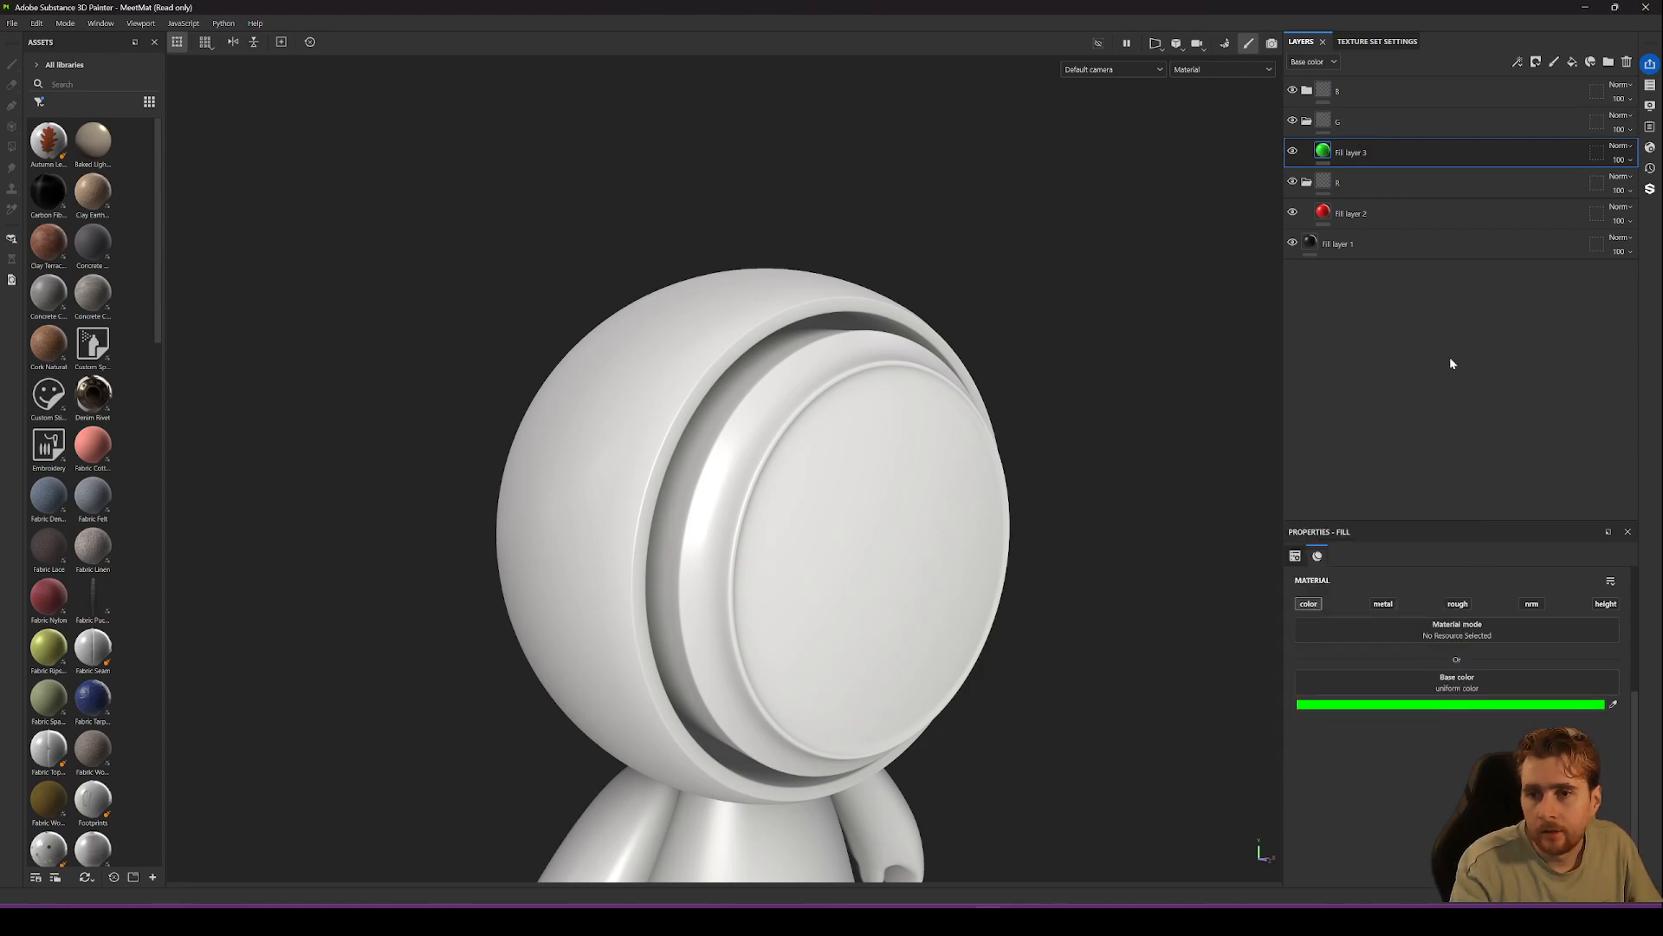
# Set the base color of the fill layer in folder B to pure blue (0000FF) and collapse all three folders.
pyautogui.click(1307, 90)
pyautogui.click(1334, 121)
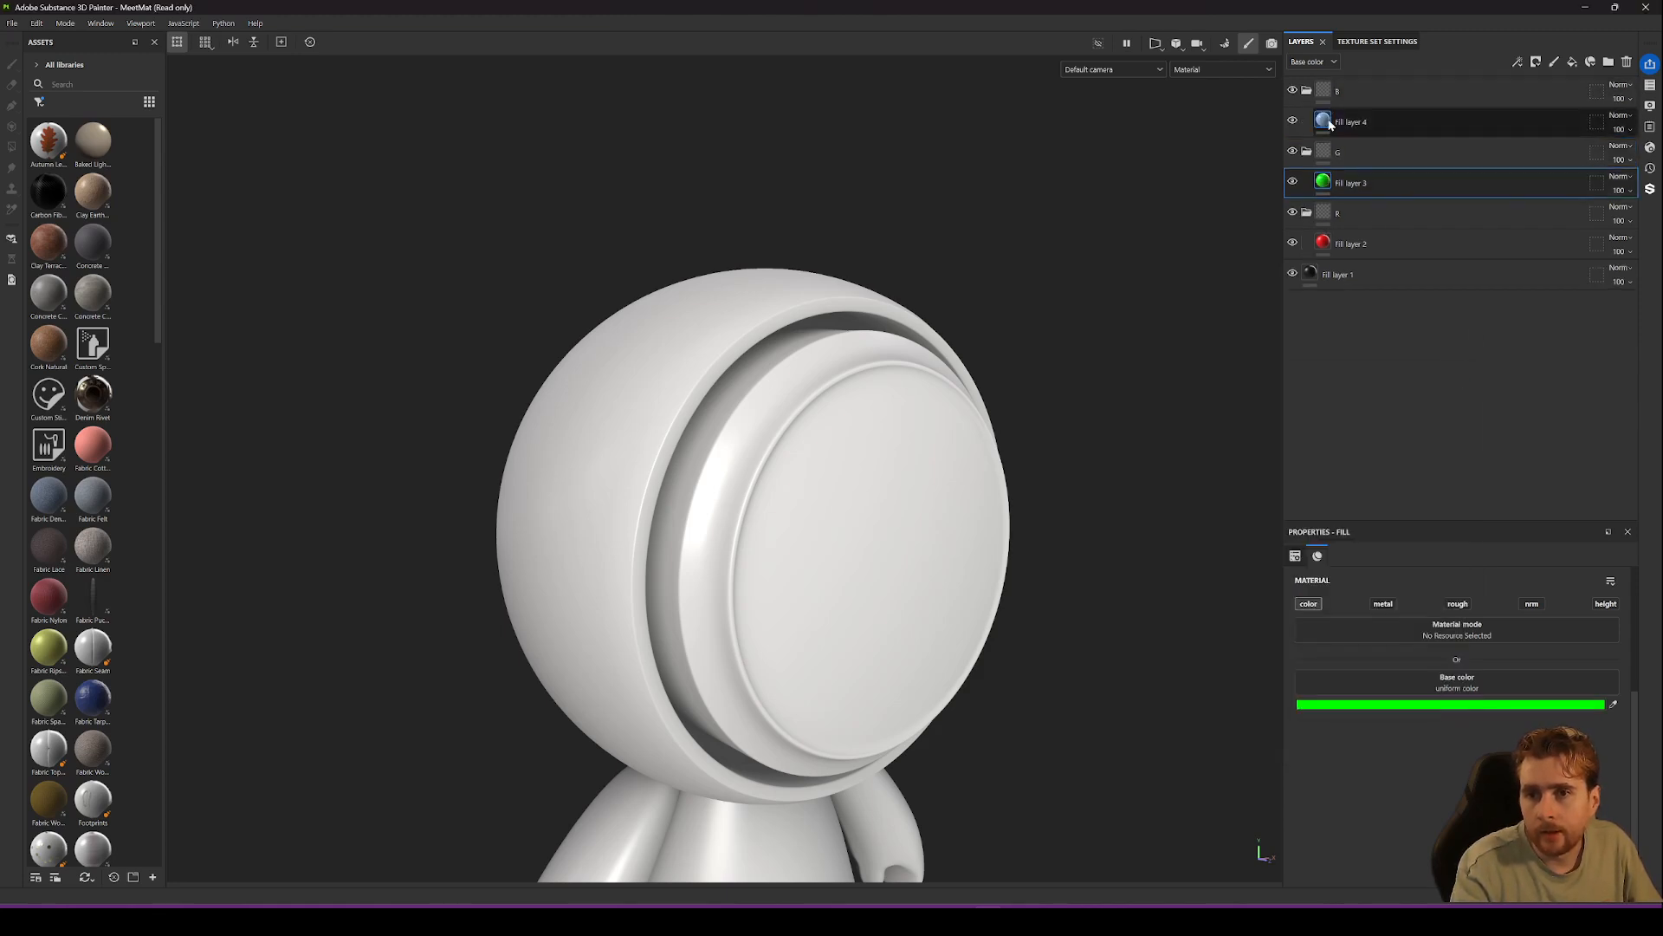
pyautogui.click(1455, 694)
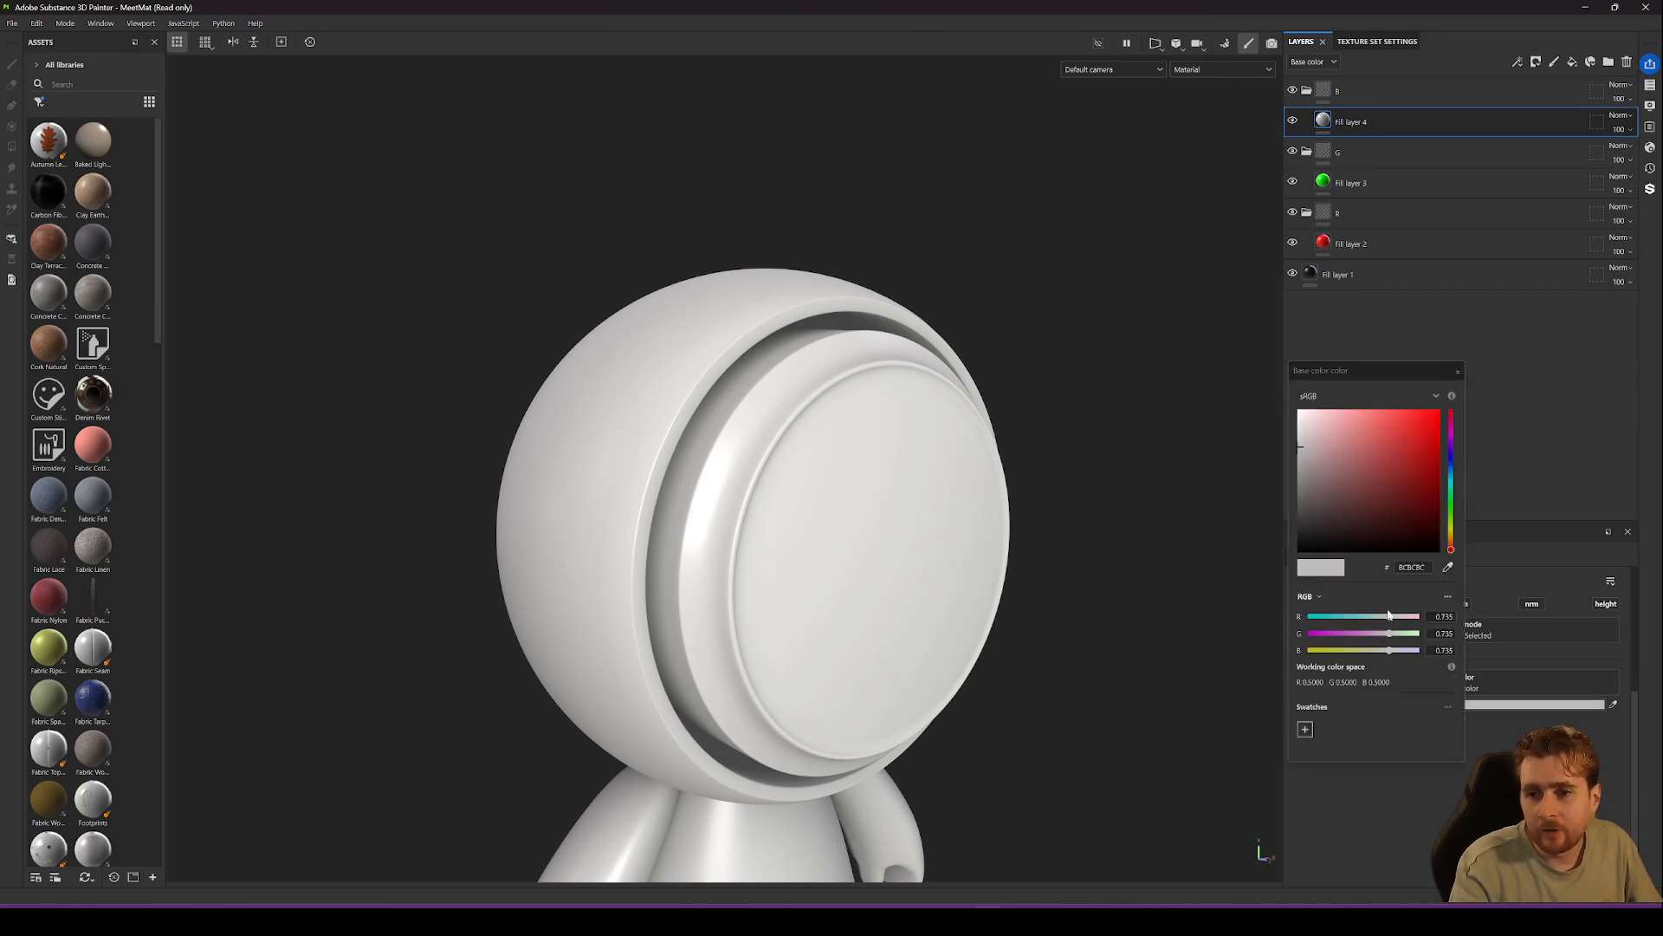
pyautogui.moveTo(1389, 617); pyautogui.dragTo(1293, 637)
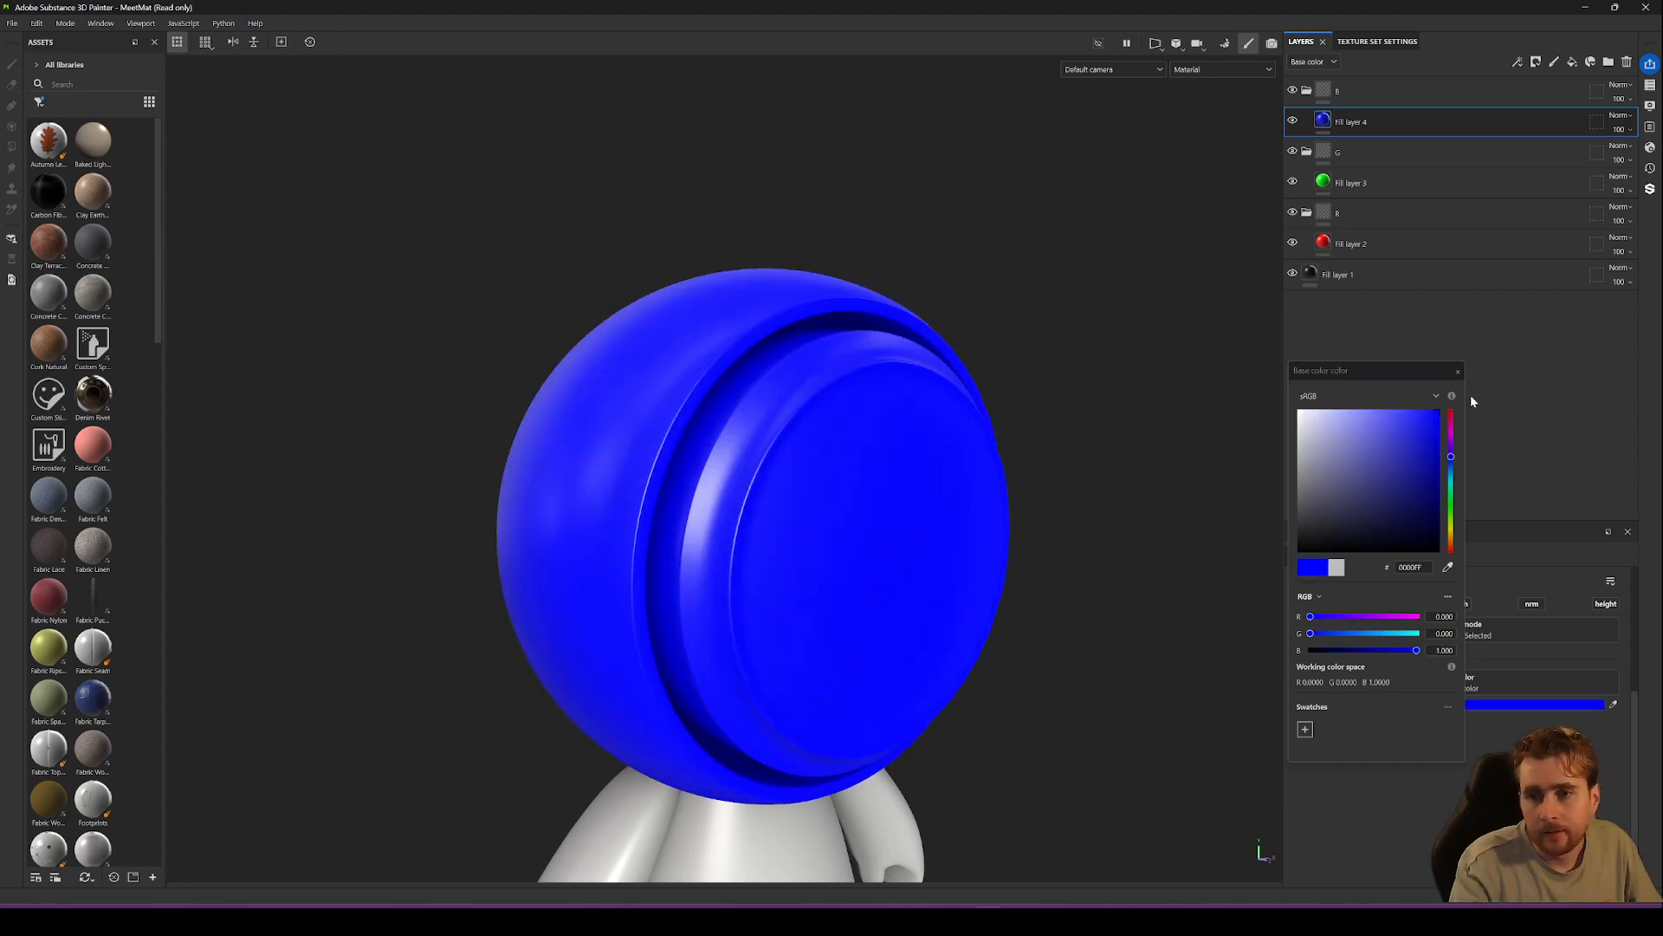
pyautogui.click(1457, 372)
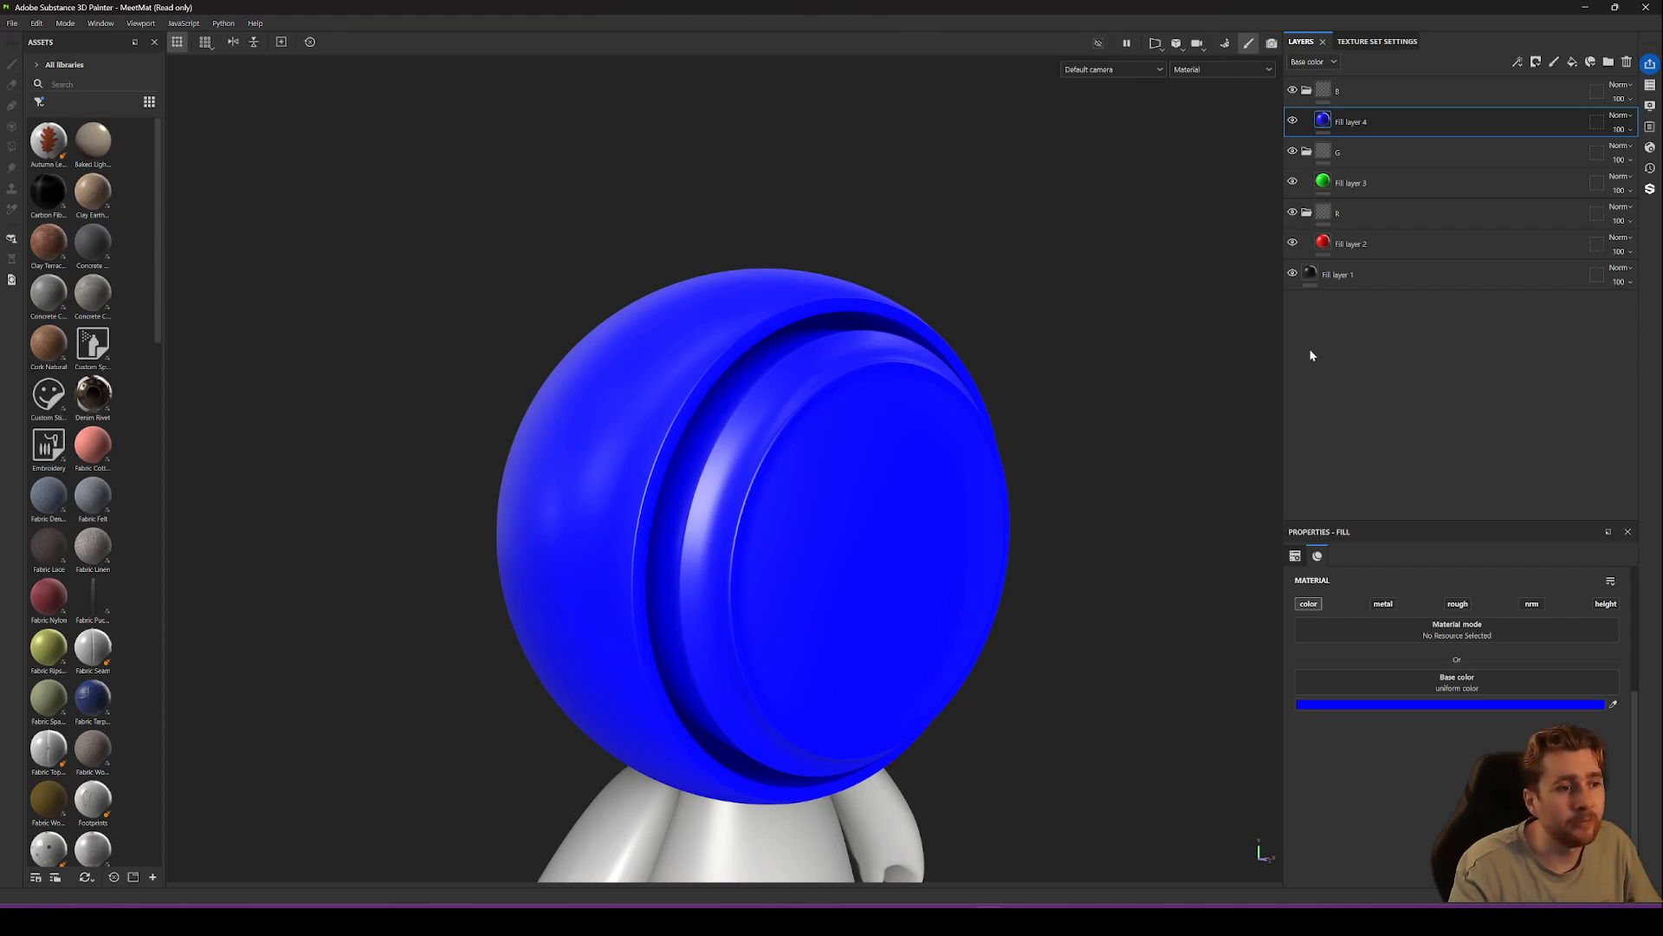
pyautogui.click(1306, 90)
pyautogui.click(1306, 120)
pyautogui.click(1307, 151)
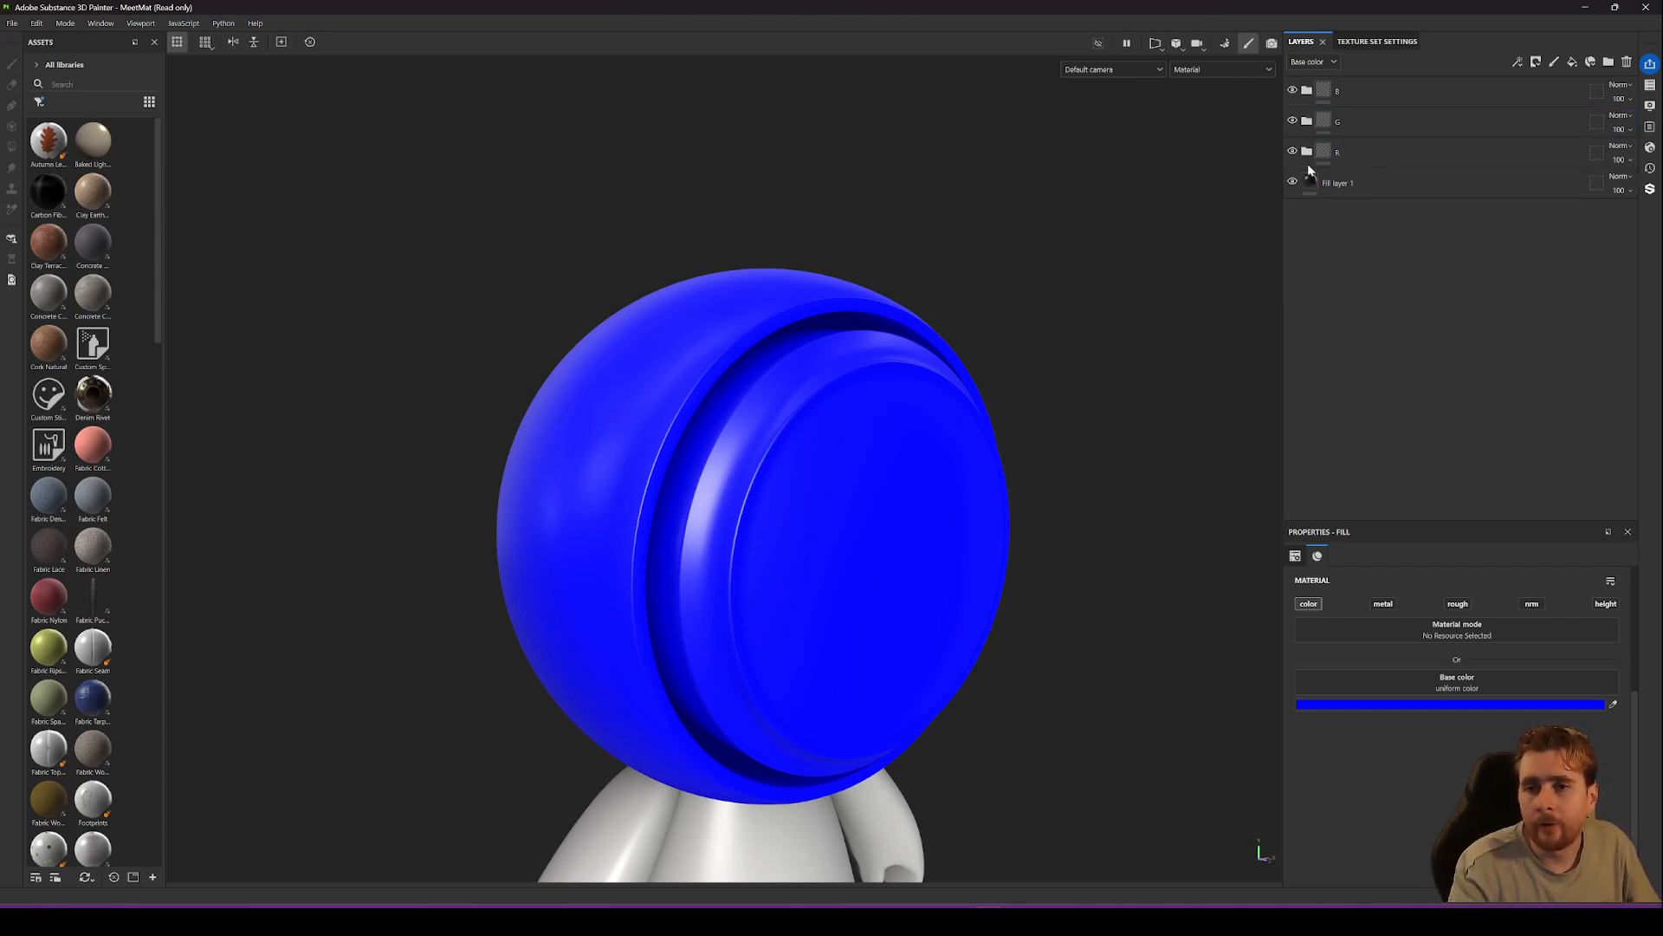
# Add a black mask to each of the B, G and R folders.
pyautogui.click(1392, 185)
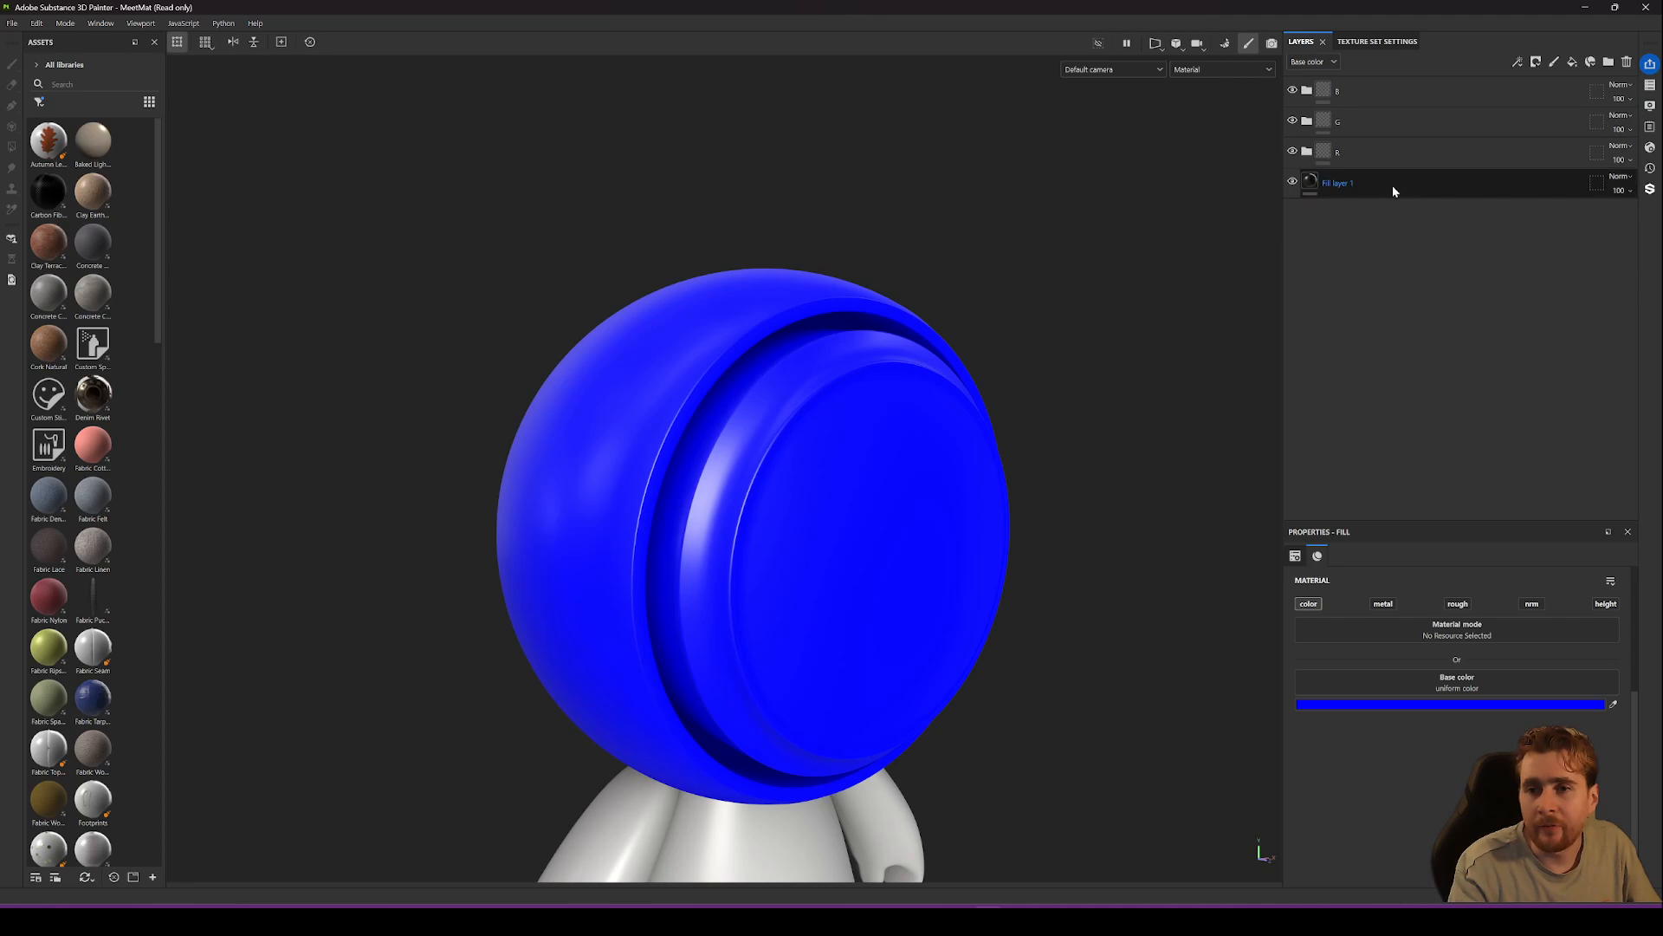
pyautogui.rightClick(1383, 90)
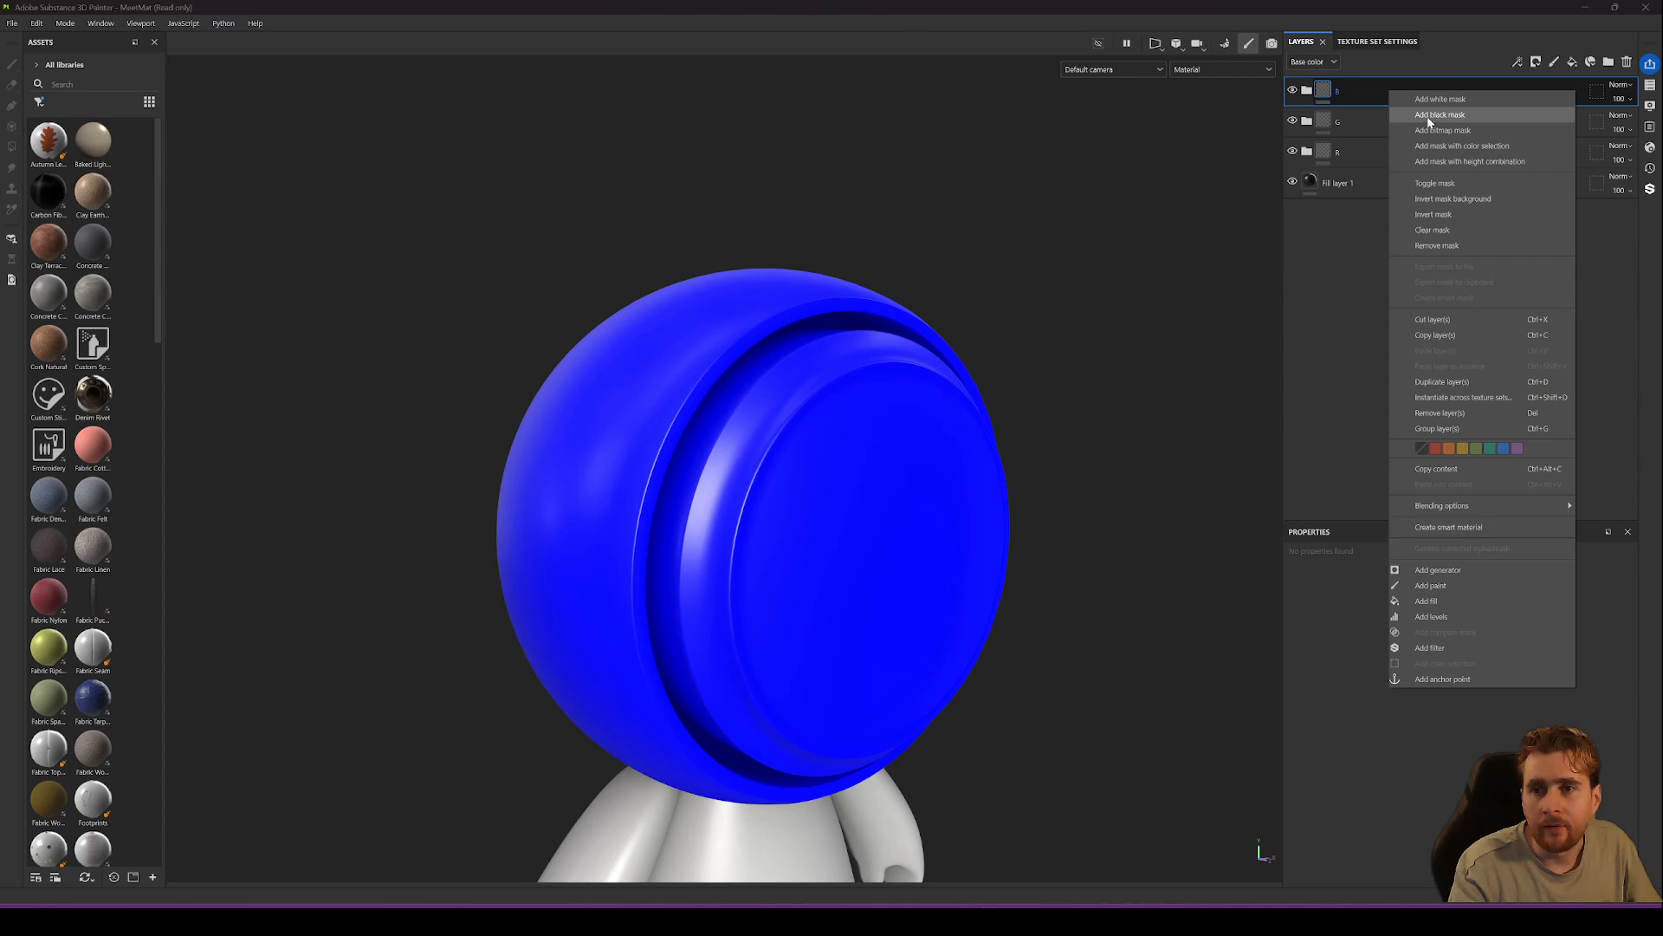
pyautogui.click(1421, 114)
pyautogui.rightClick(1365, 119)
pyautogui.click(1403, 122)
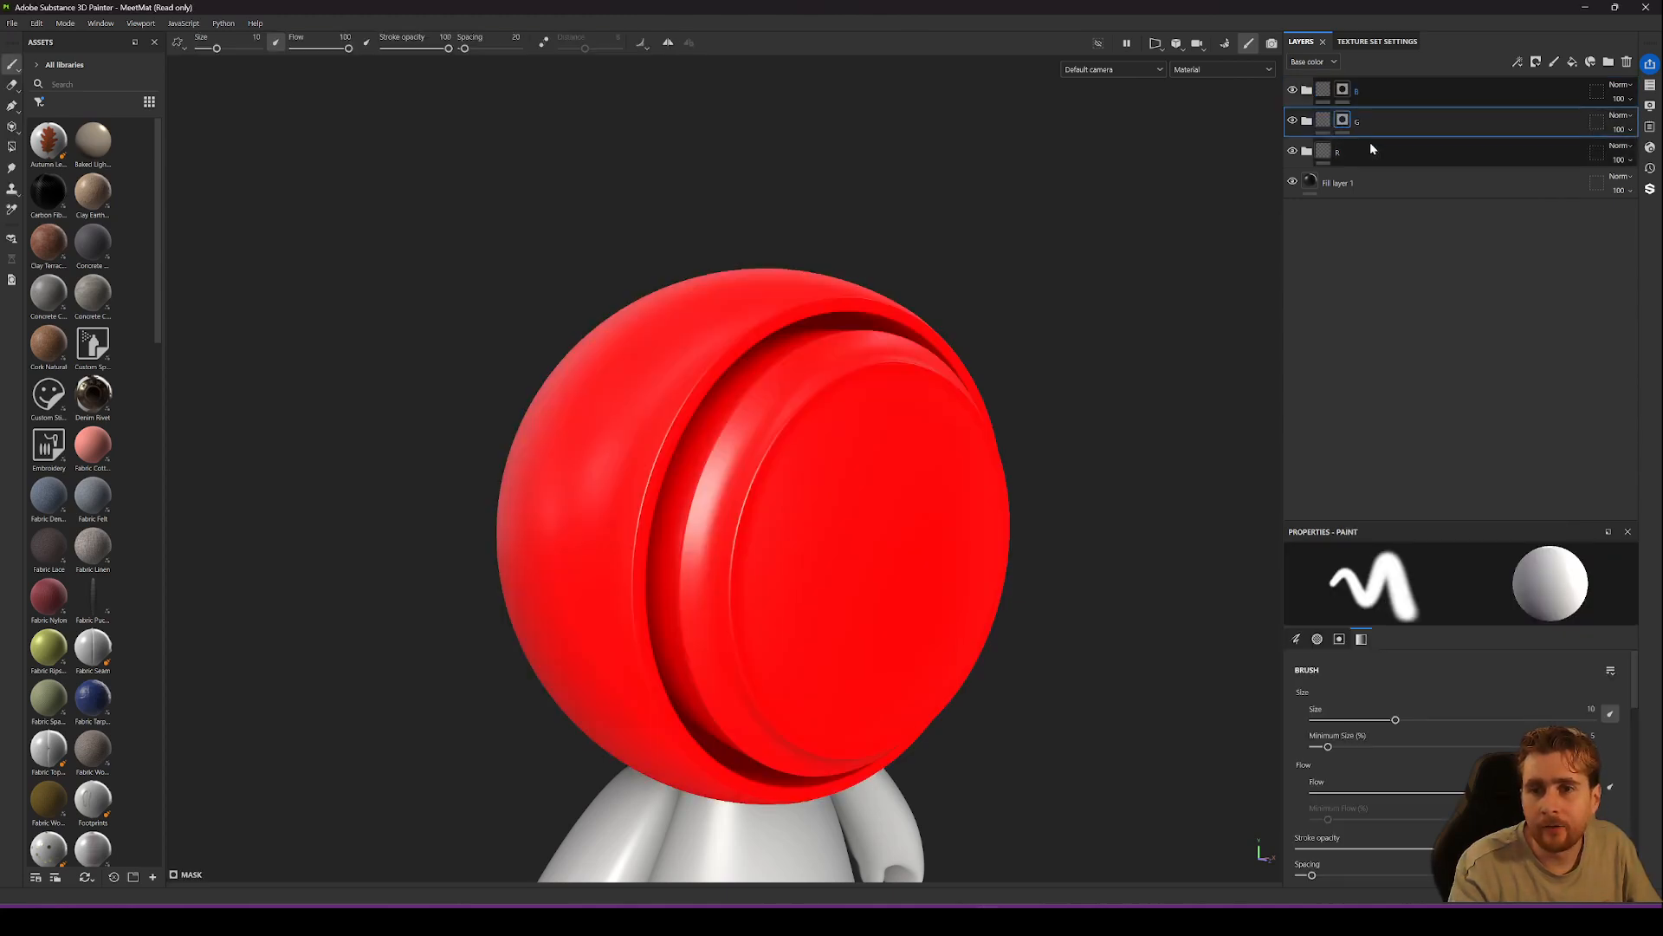
pyautogui.rightClick(1371, 144)
pyautogui.click(1395, 168)
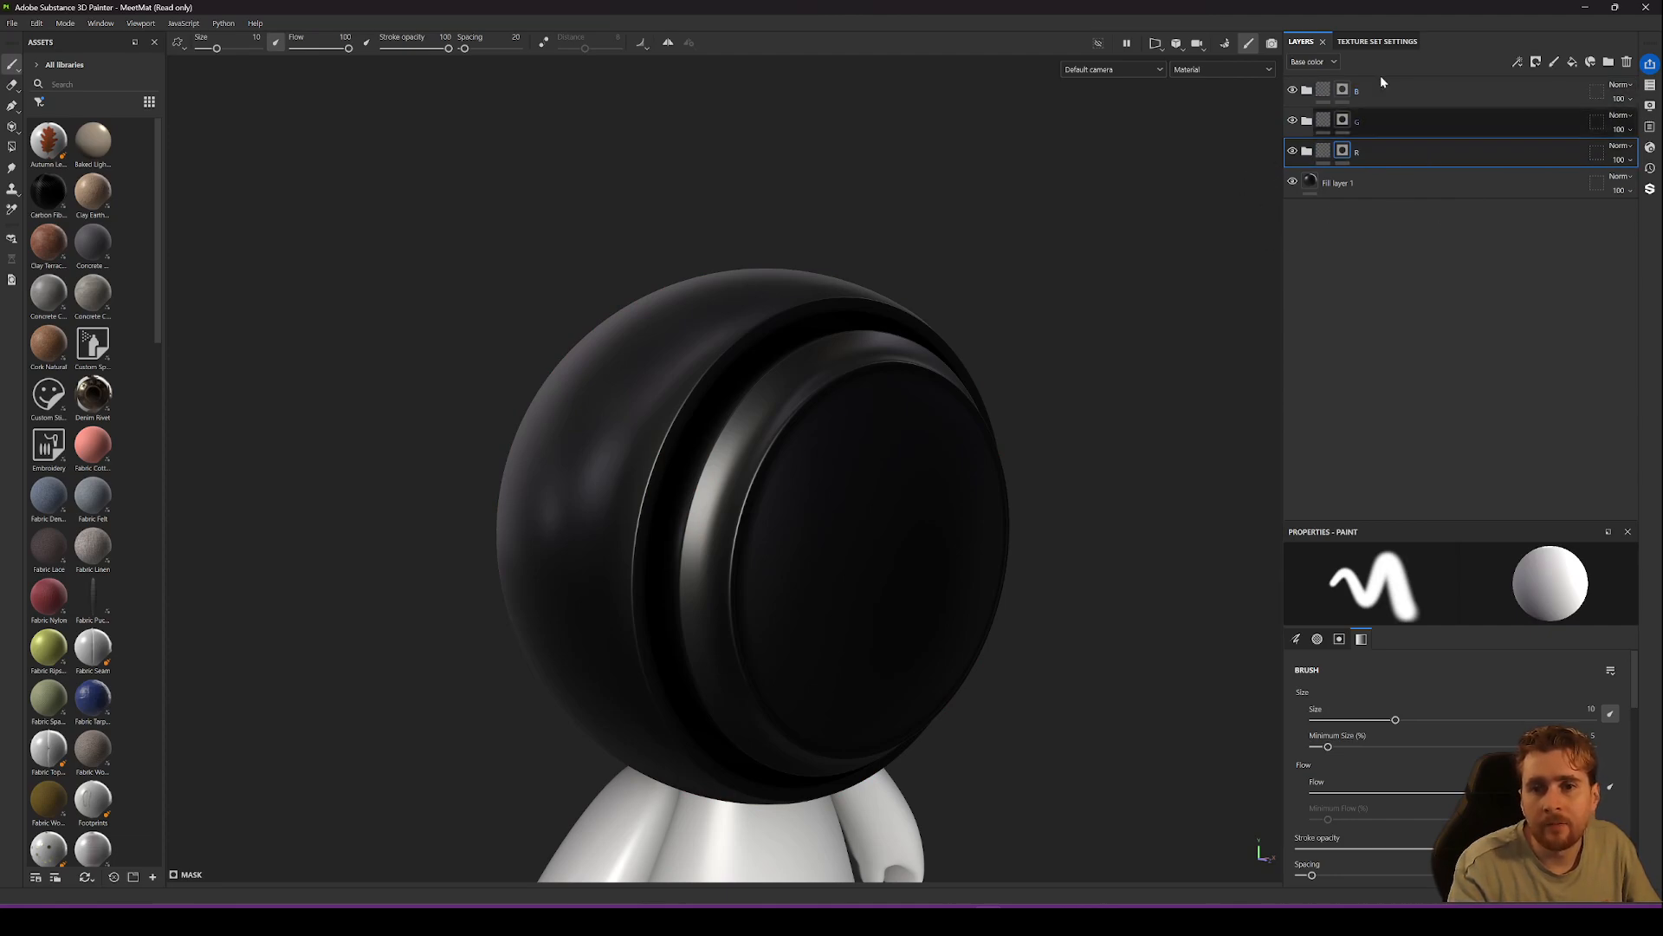
# Filter the asset library to show only smart masks.
pyautogui.click(39, 104)
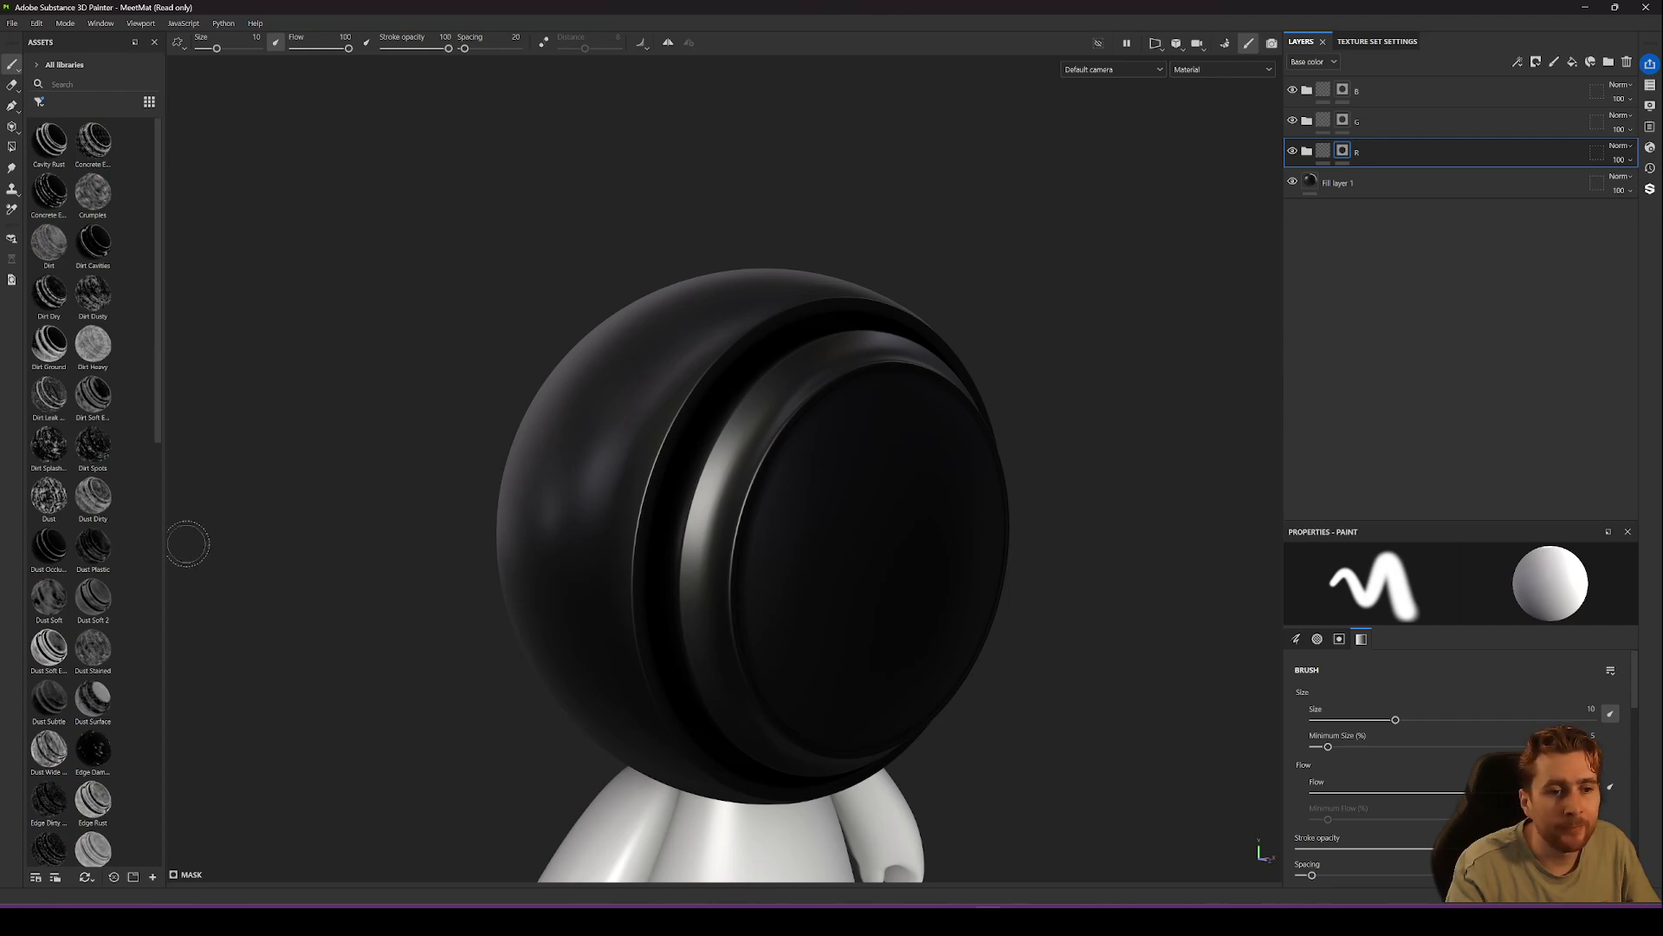
# Widen the asset library and apply the Paint Damages smart mask to folder R's mask.
pyautogui.scroll(-5, 122, 569)
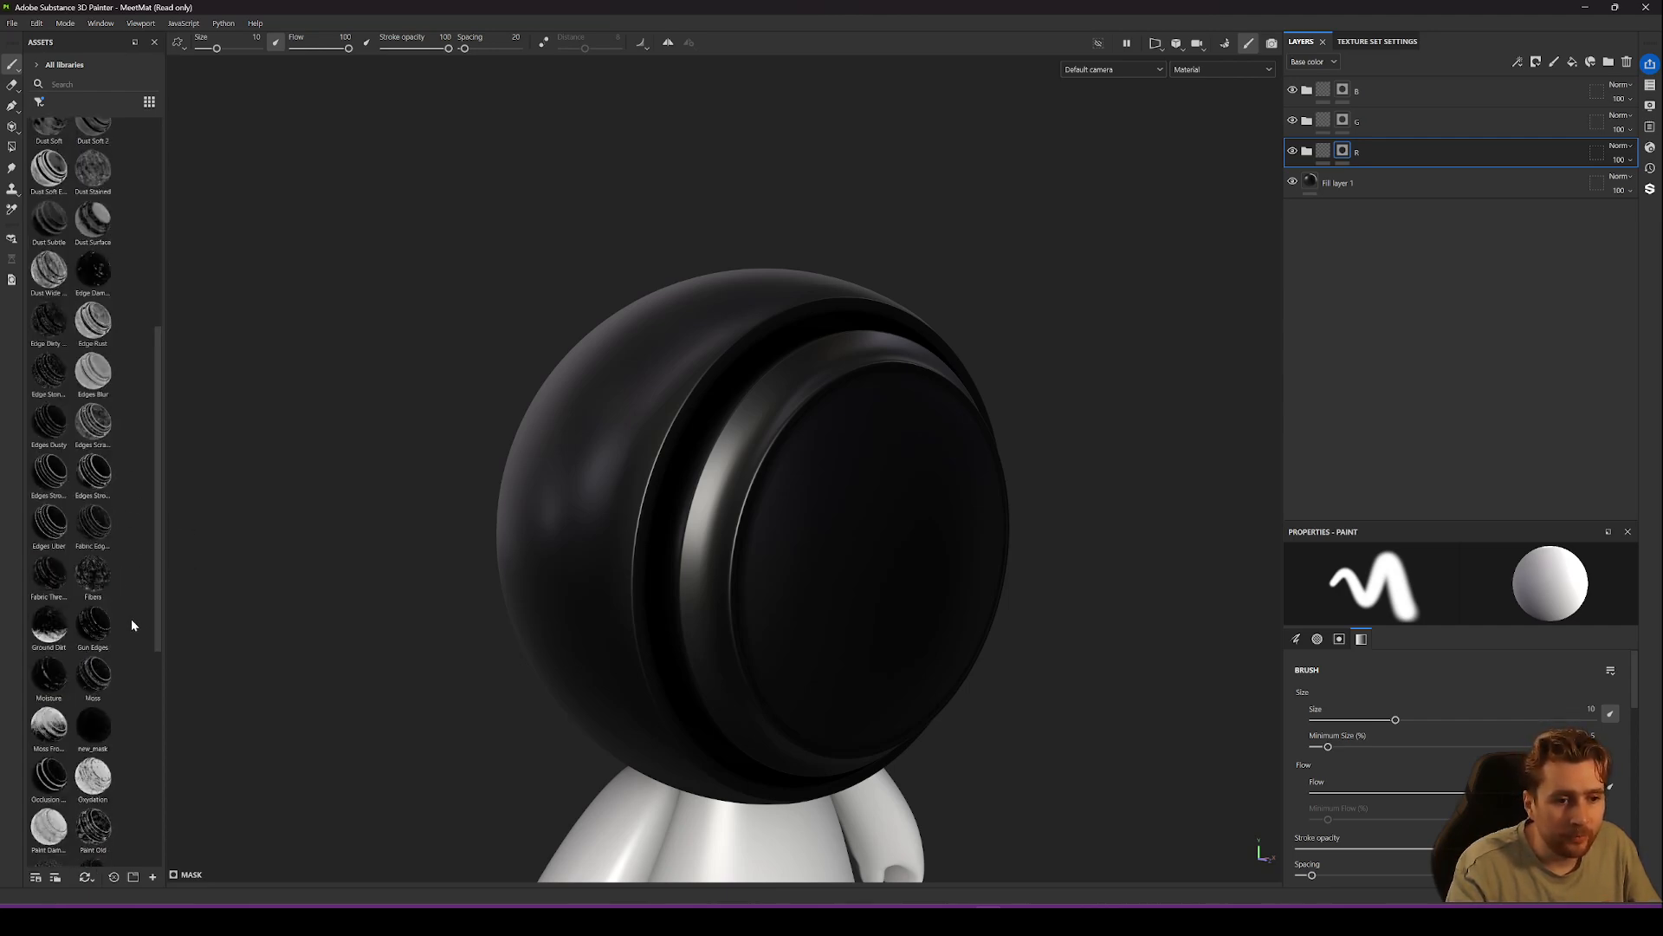
pyautogui.scroll(-3, 113, 767)
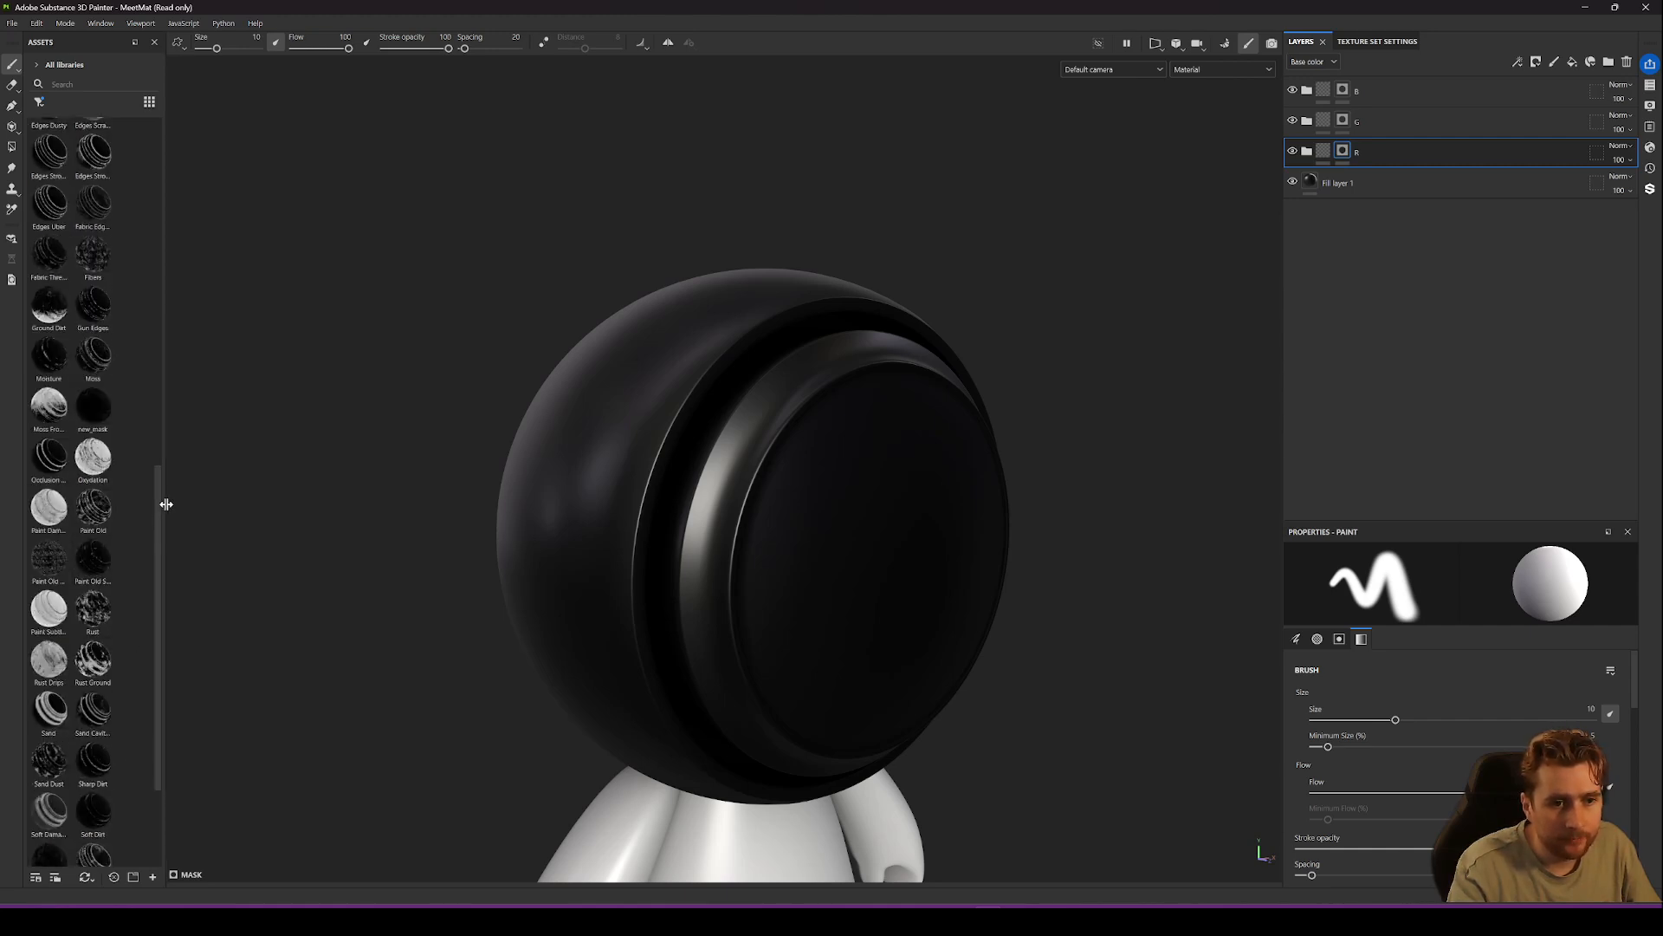
pyautogui.moveTo(161, 502); pyautogui.dragTo(287, 495)
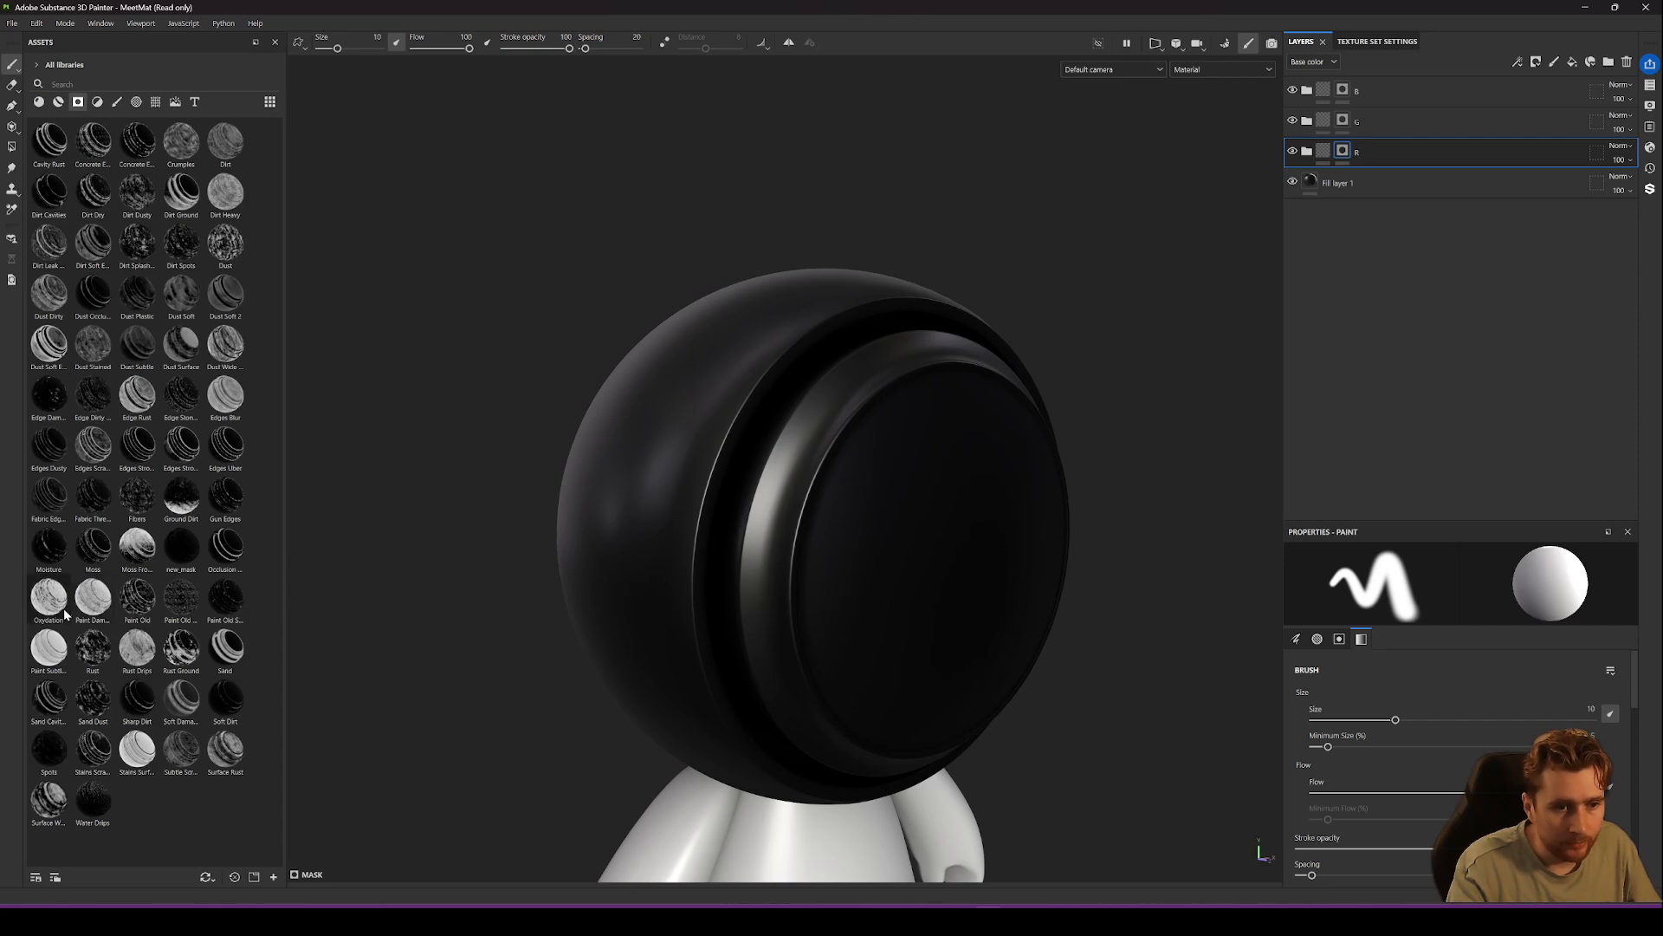
pyautogui.moveTo(102, 611)
pyautogui.mouseDown()
pyautogui.moveTo(1441, 185)
pyautogui.moveTo(1342, 153)
pyautogui.mouseUp()
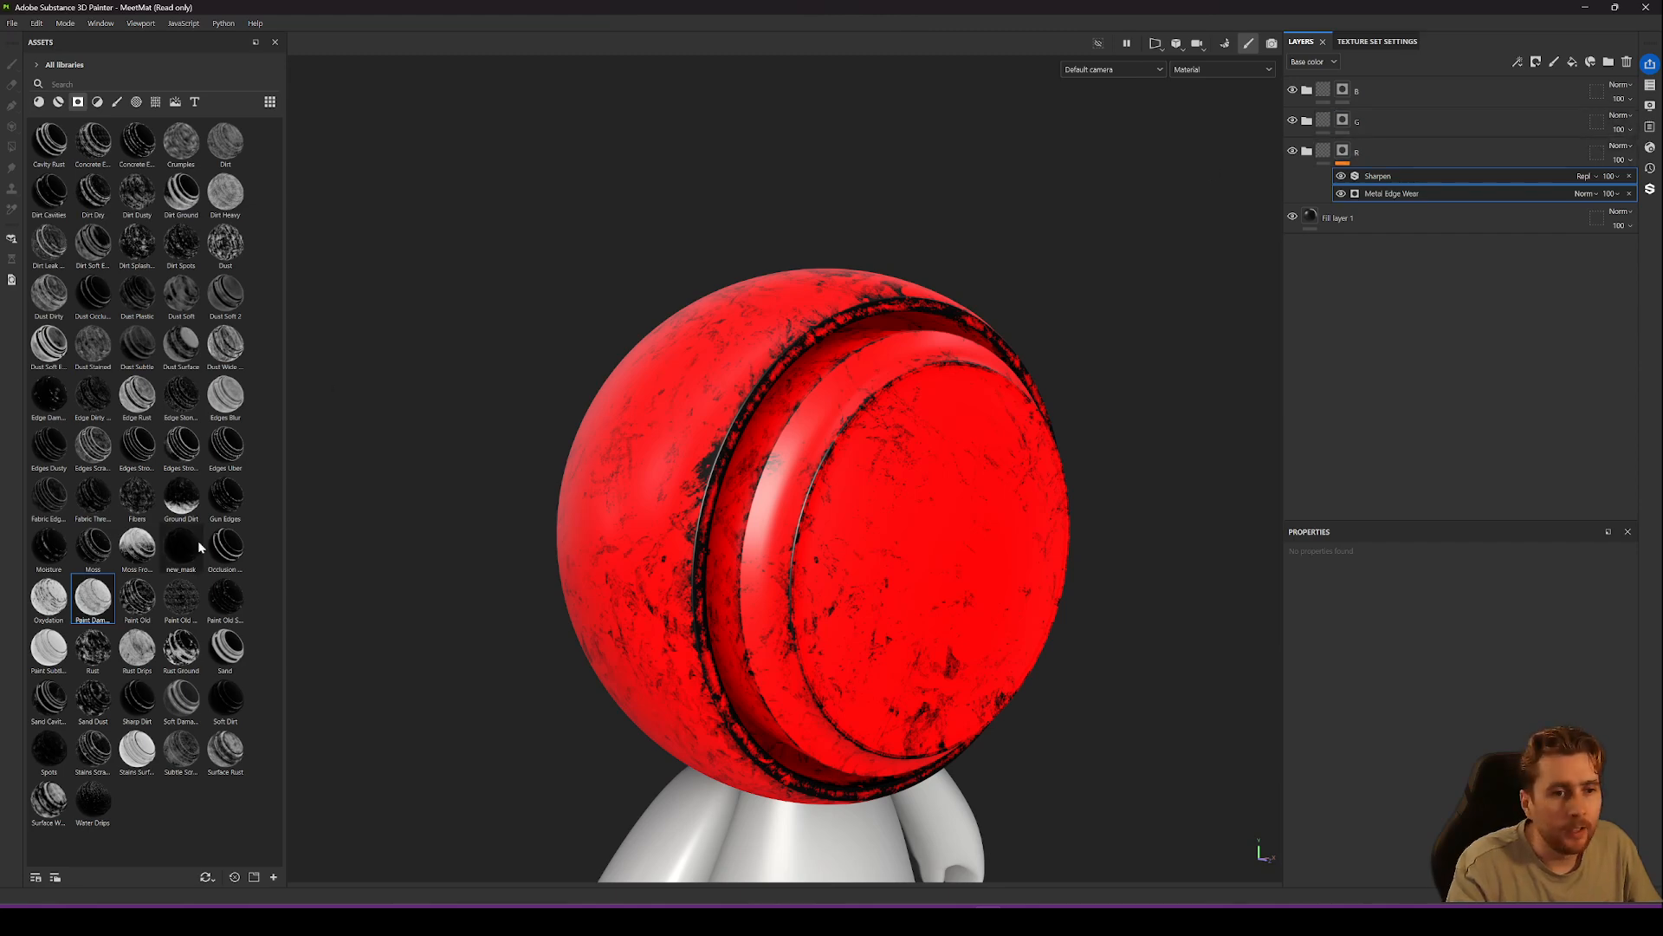
# Apply the Ground Dirt smart mask to folder G and raise its Mask Editor's Position Gradient balance so green covers the head's lower half.
pyautogui.moveTo(190, 498); pyautogui.dragTo(1343, 121)
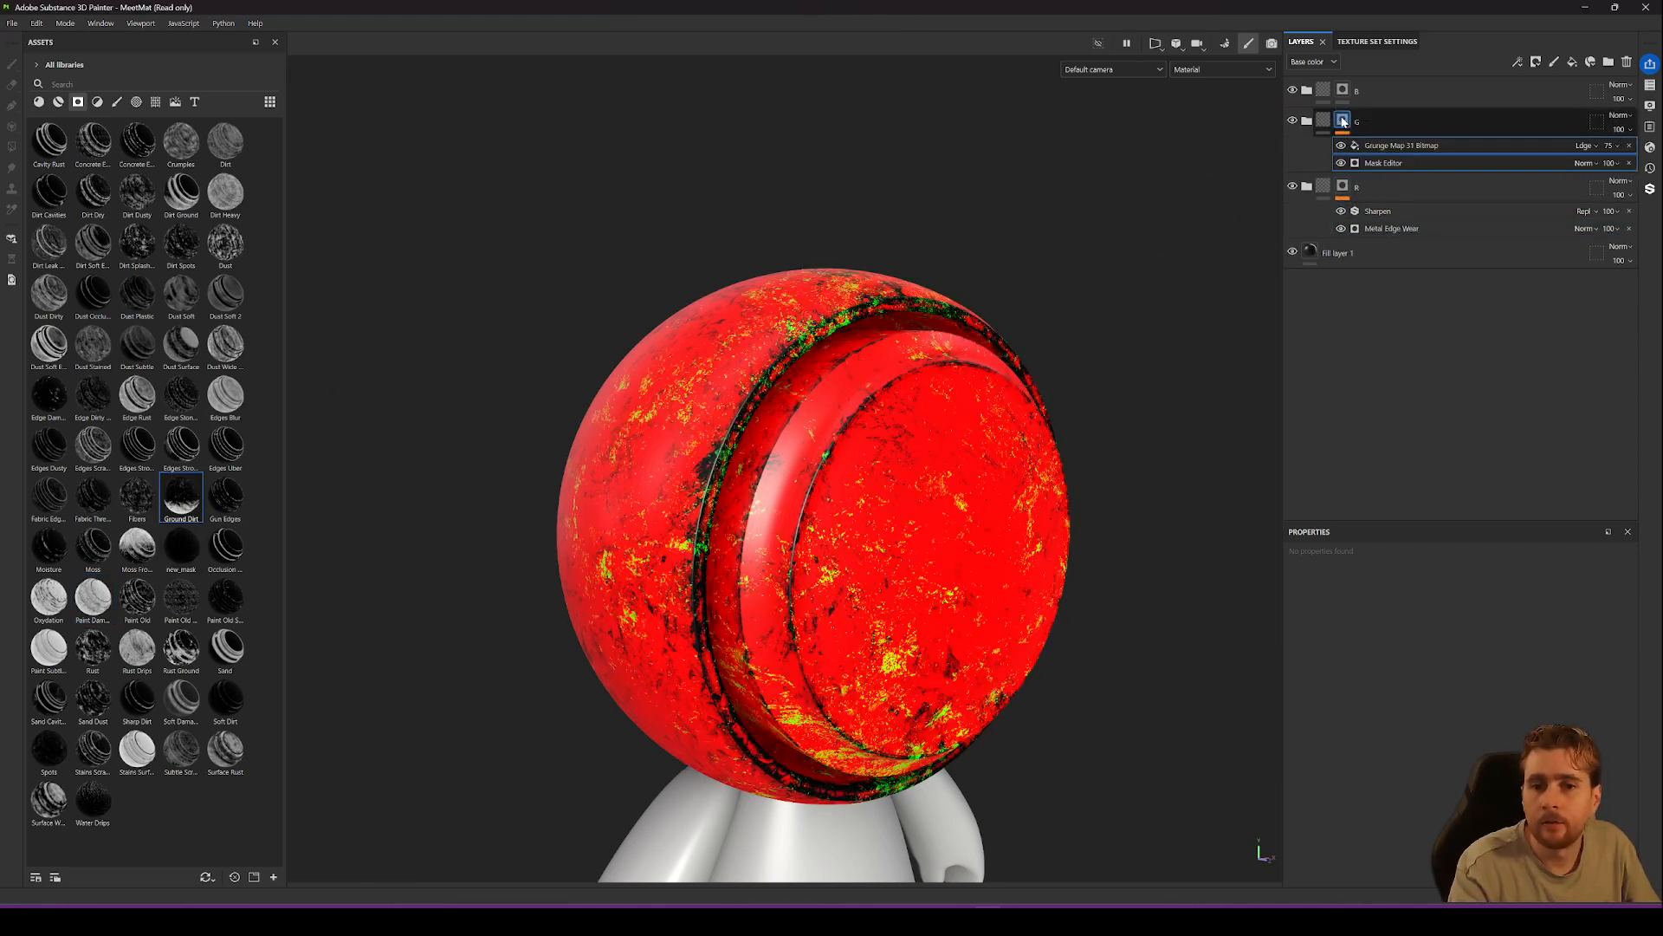
pyautogui.click(1381, 151)
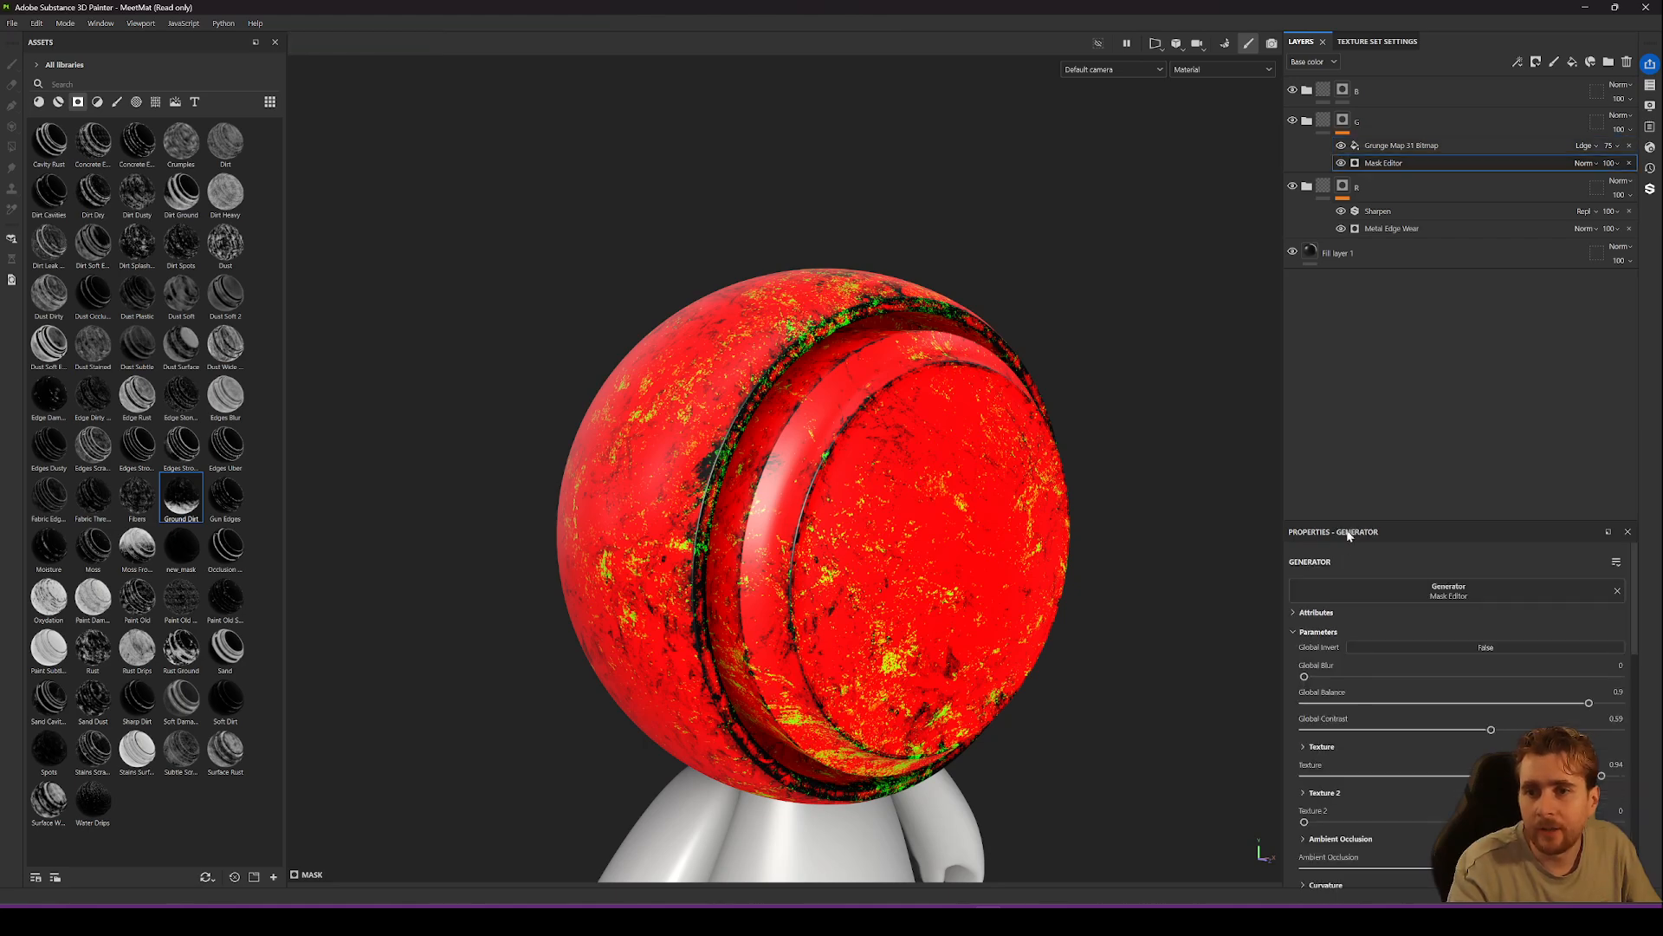
pyautogui.scroll(-3, 1391, 669)
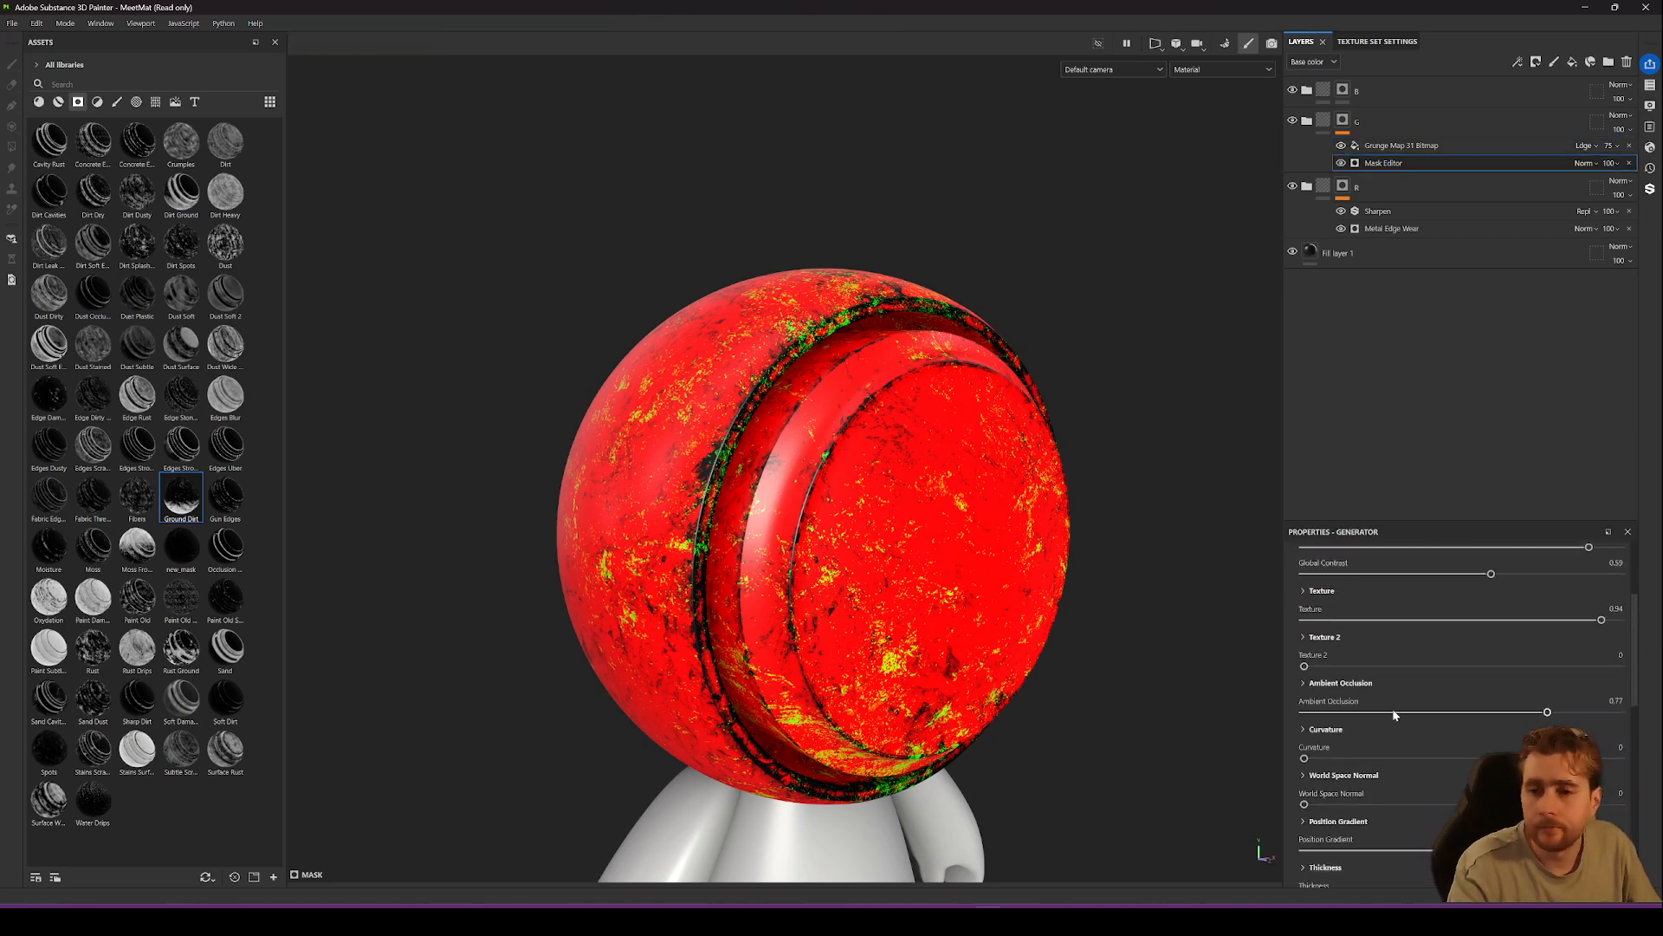
pyautogui.scroll(-2, 1378, 754)
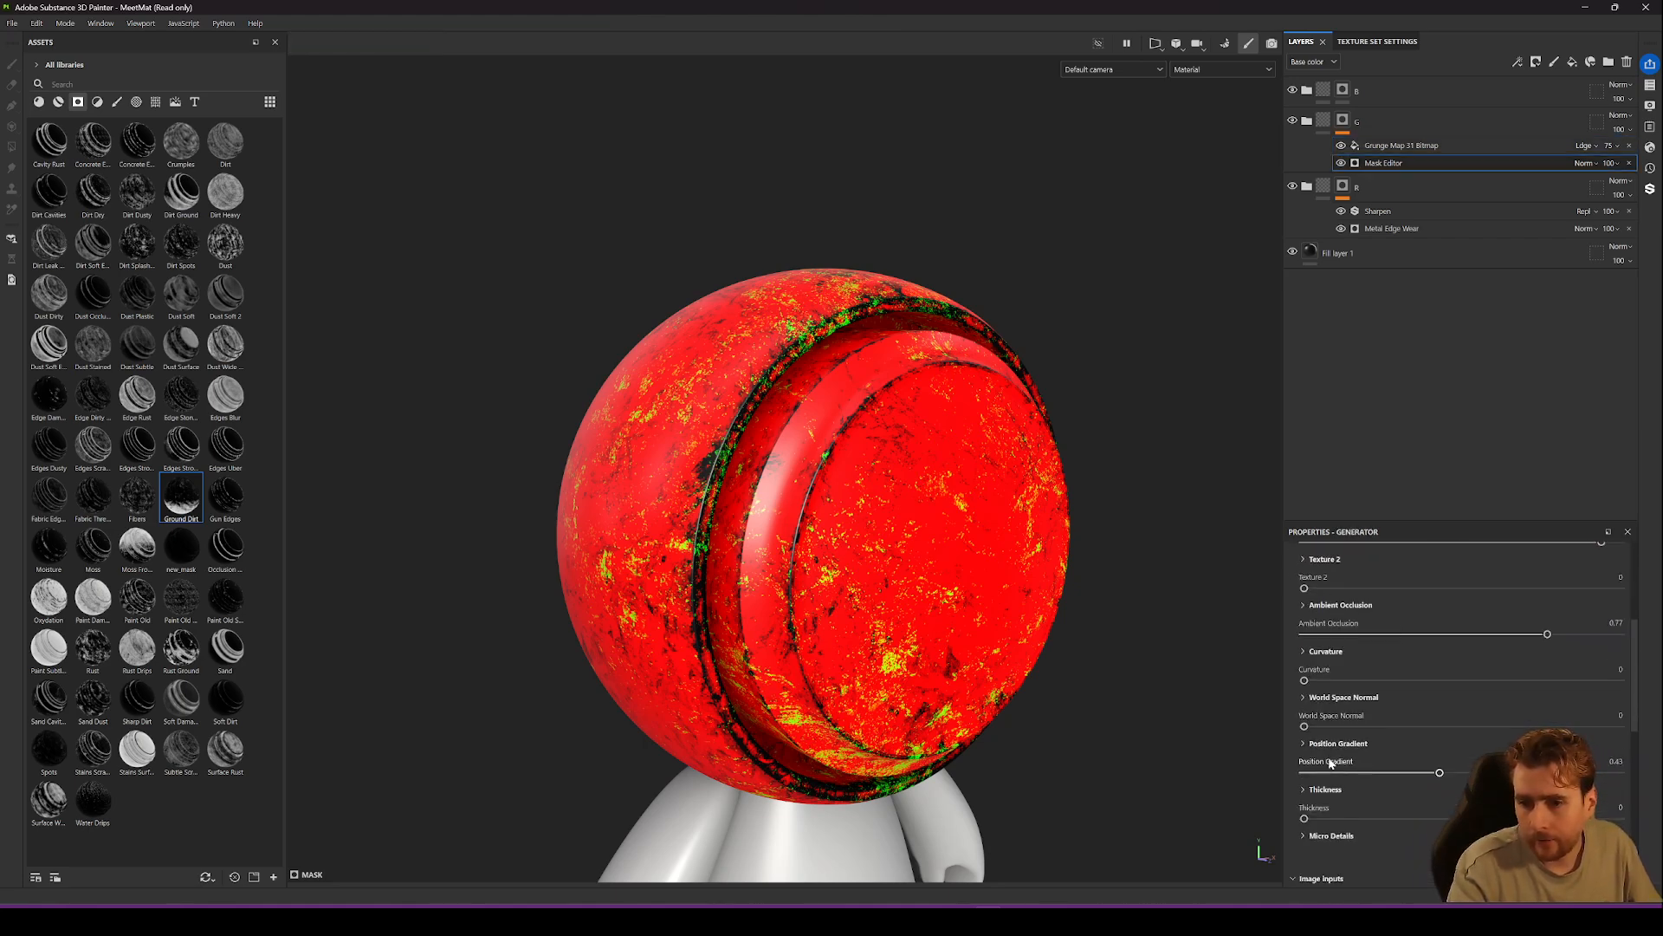
pyautogui.click(1304, 743)
pyautogui.moveTo(1457, 788)
pyautogui.mouseDown()
pyautogui.moveTo(1508, 787)
pyautogui.moveTo(1486, 787)
pyautogui.mouseUp()
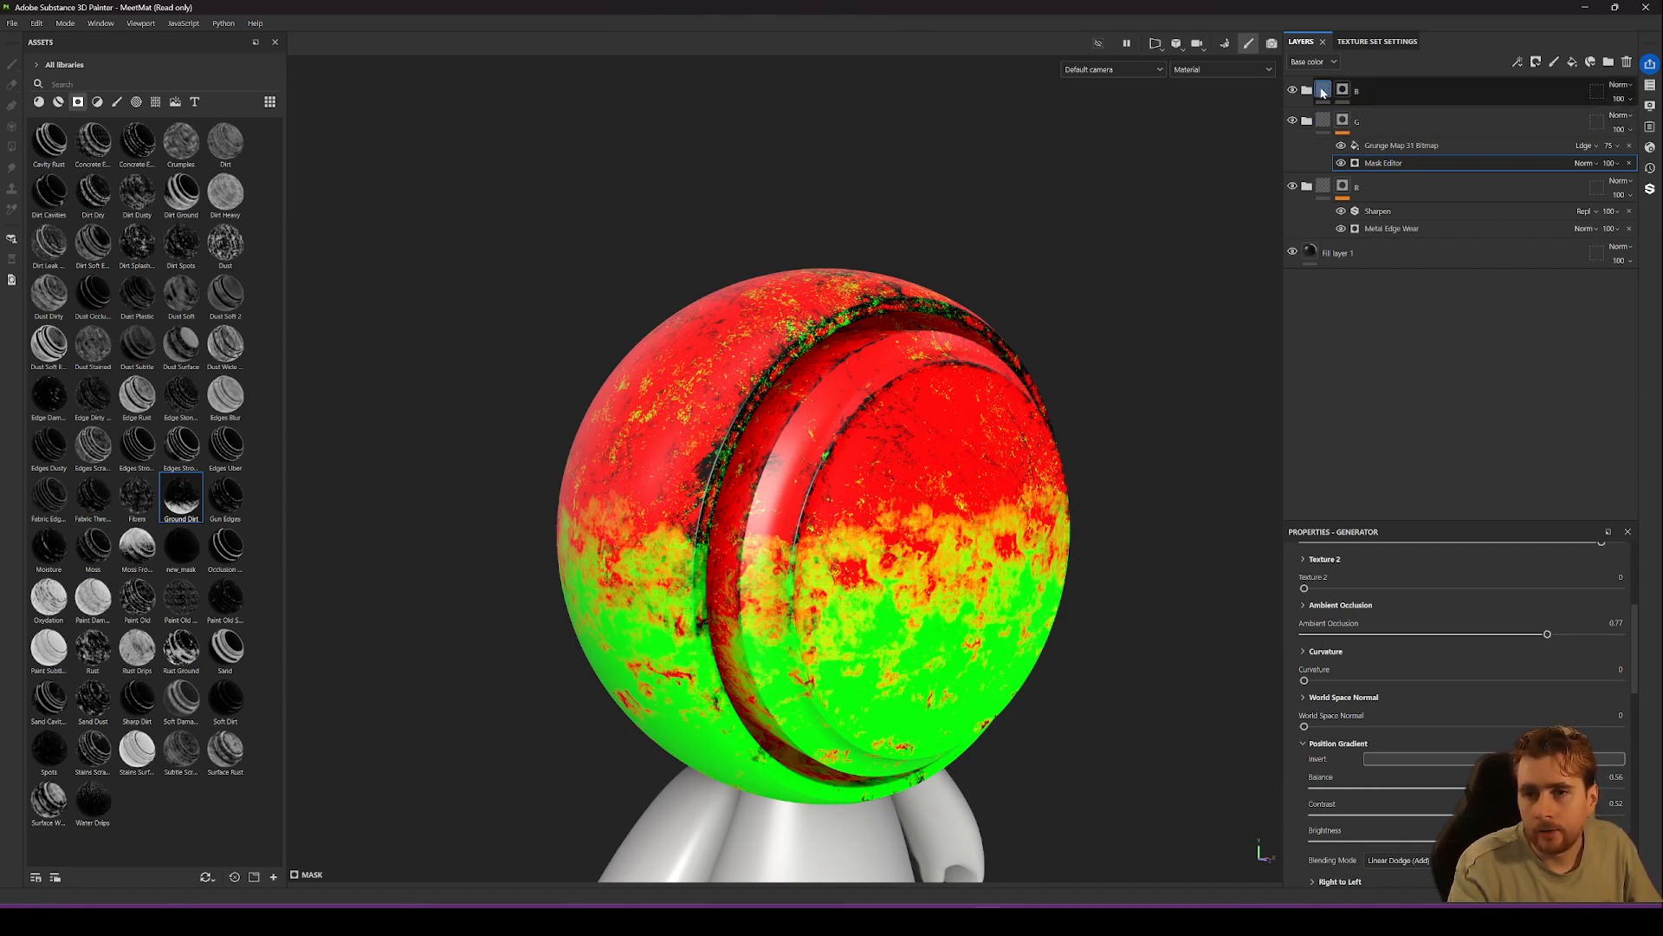
# Apply the Dust Occlusion smart mask to folder B's mask.
pyautogui.click(1342, 90)
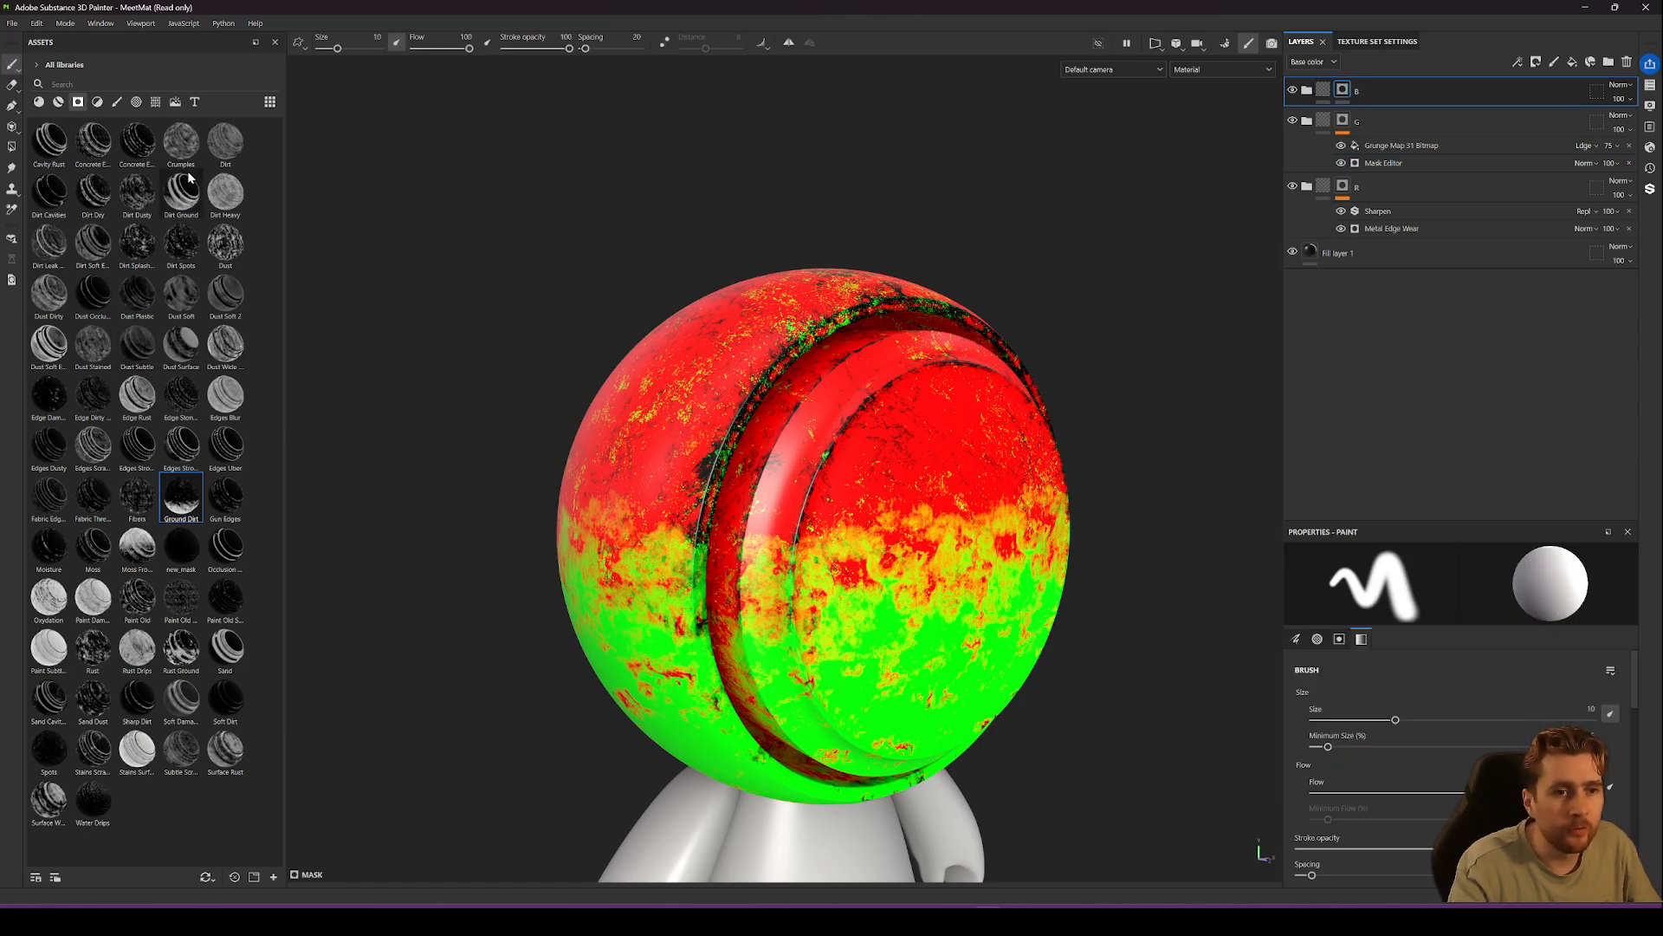
pyautogui.moveTo(94, 307); pyautogui.dragTo(1369, 117)
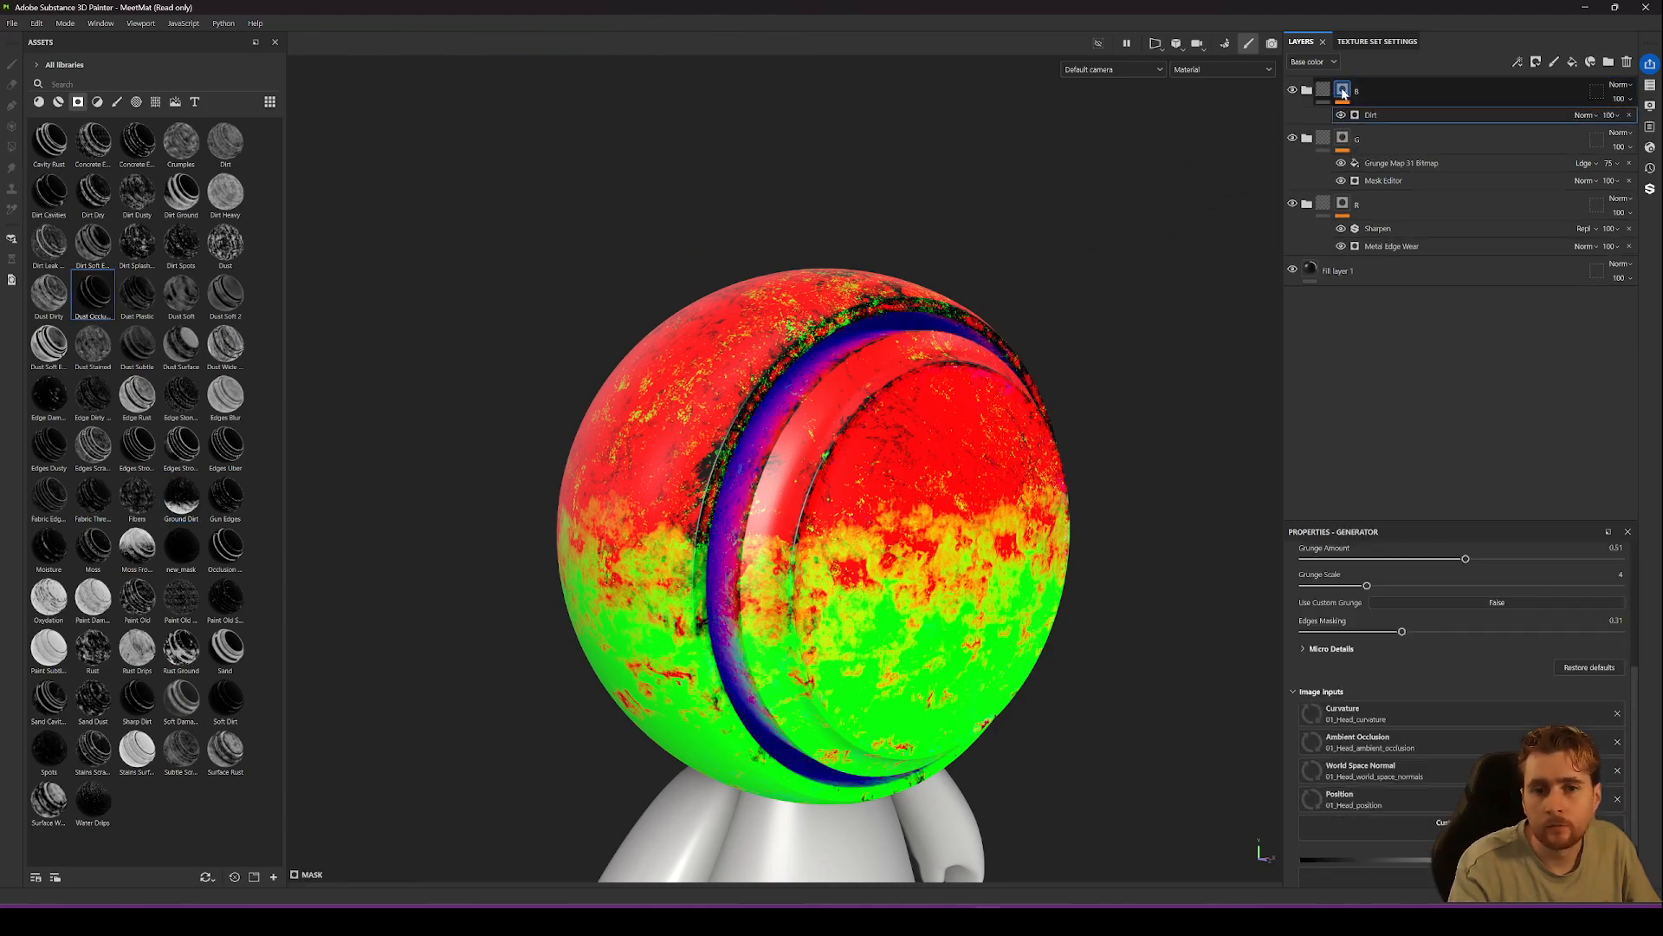
pyautogui.keyDown('alt'); pyautogui.moveTo(1042, 462); pyautogui.dragTo(932, 415); pyautogui.keyUp('alt')
pyautogui.keyDown('alt'); pyautogui.moveTo(745, 355); pyautogui.dragTo(747, 420); pyautogui.keyUp('alt')
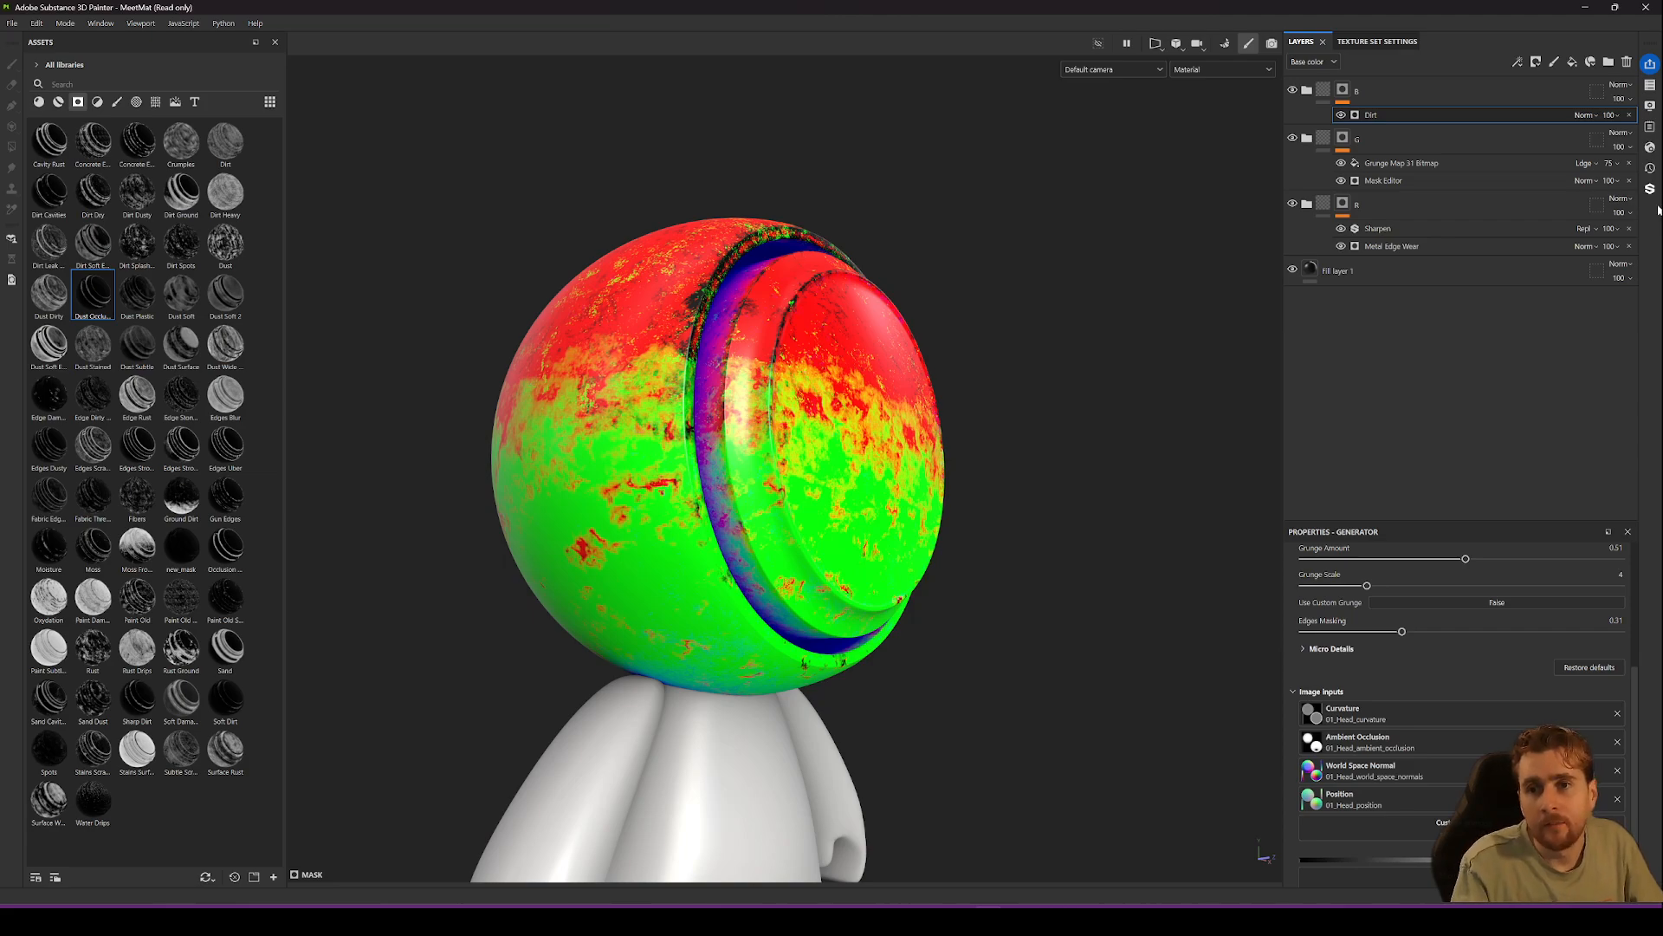
pyautogui.keyDown('alt'); pyautogui.moveTo(863, 356); pyautogui.dragTo(673, 466); pyautogui.keyUp('alt')
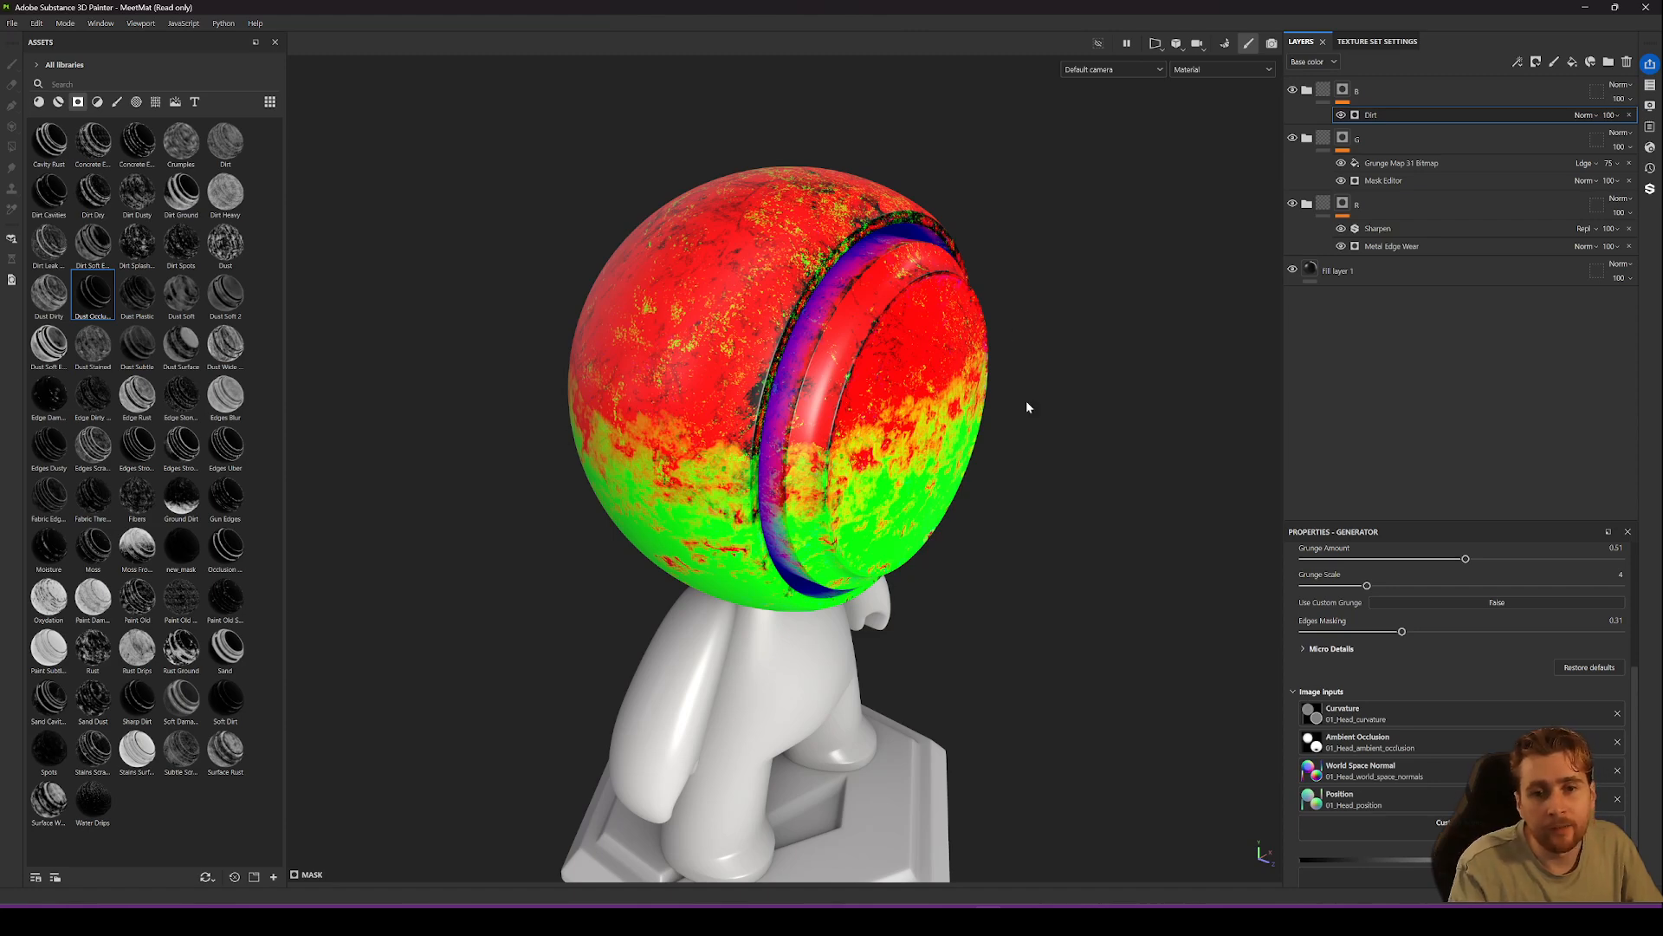
pyautogui.keyDown('alt'); pyautogui.moveTo(752, 409); pyautogui.dragTo(785, 369); pyautogui.keyUp('alt')
pyautogui.keyDown('alt'); pyautogui.moveTo(784, 368); pyautogui.dragTo(792, 311, button='middle'); pyautogui.keyUp('alt')
pyautogui.keyDown('alt'); pyautogui.moveTo(792, 311); pyautogui.dragTo(803, 445, button='right'); pyautogui.keyUp('alt')
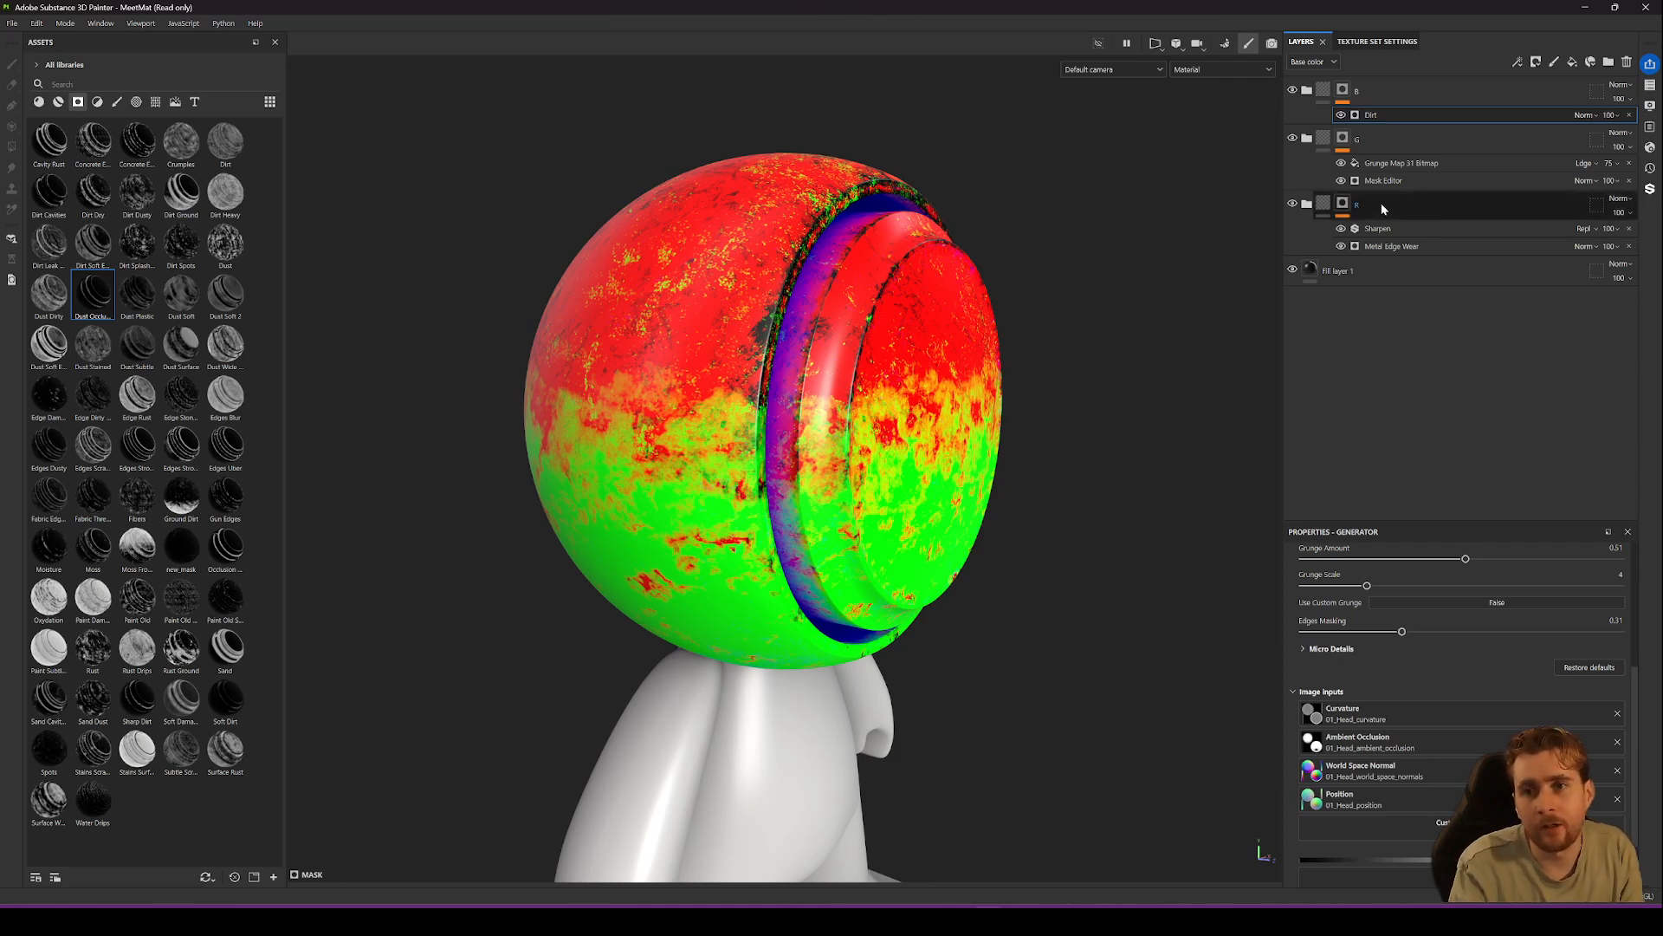
# Select the black base layer, Fill layer 1, and filter the asset library to show only materials.
pyautogui.click(1309, 274)
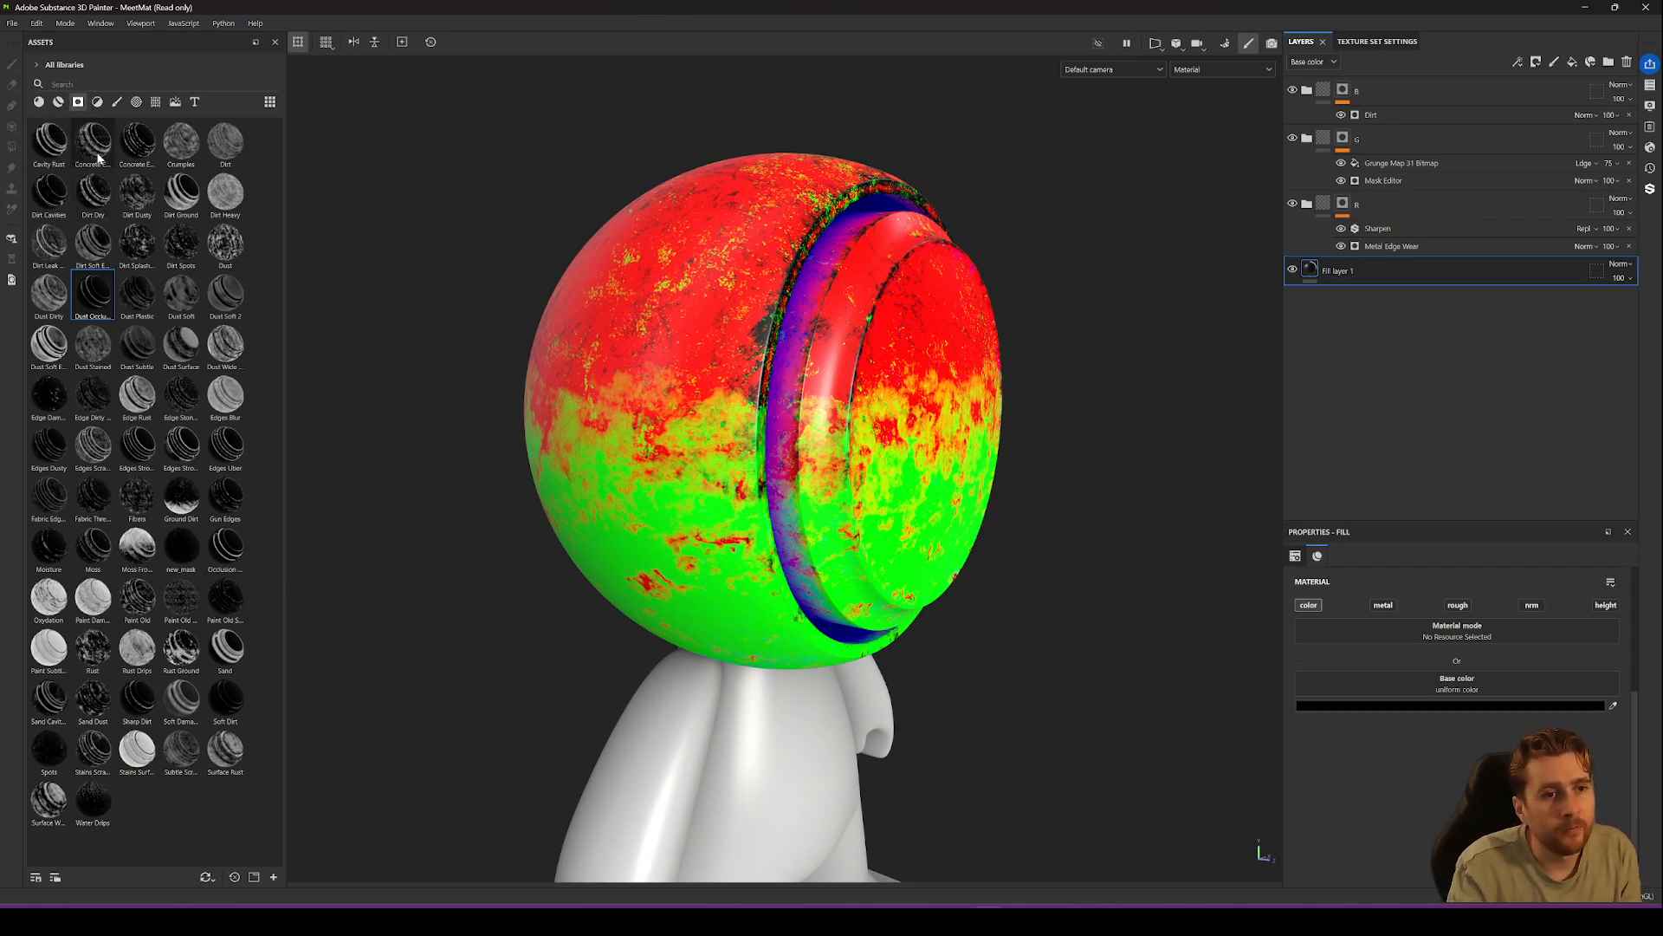
pyautogui.click(39, 102)
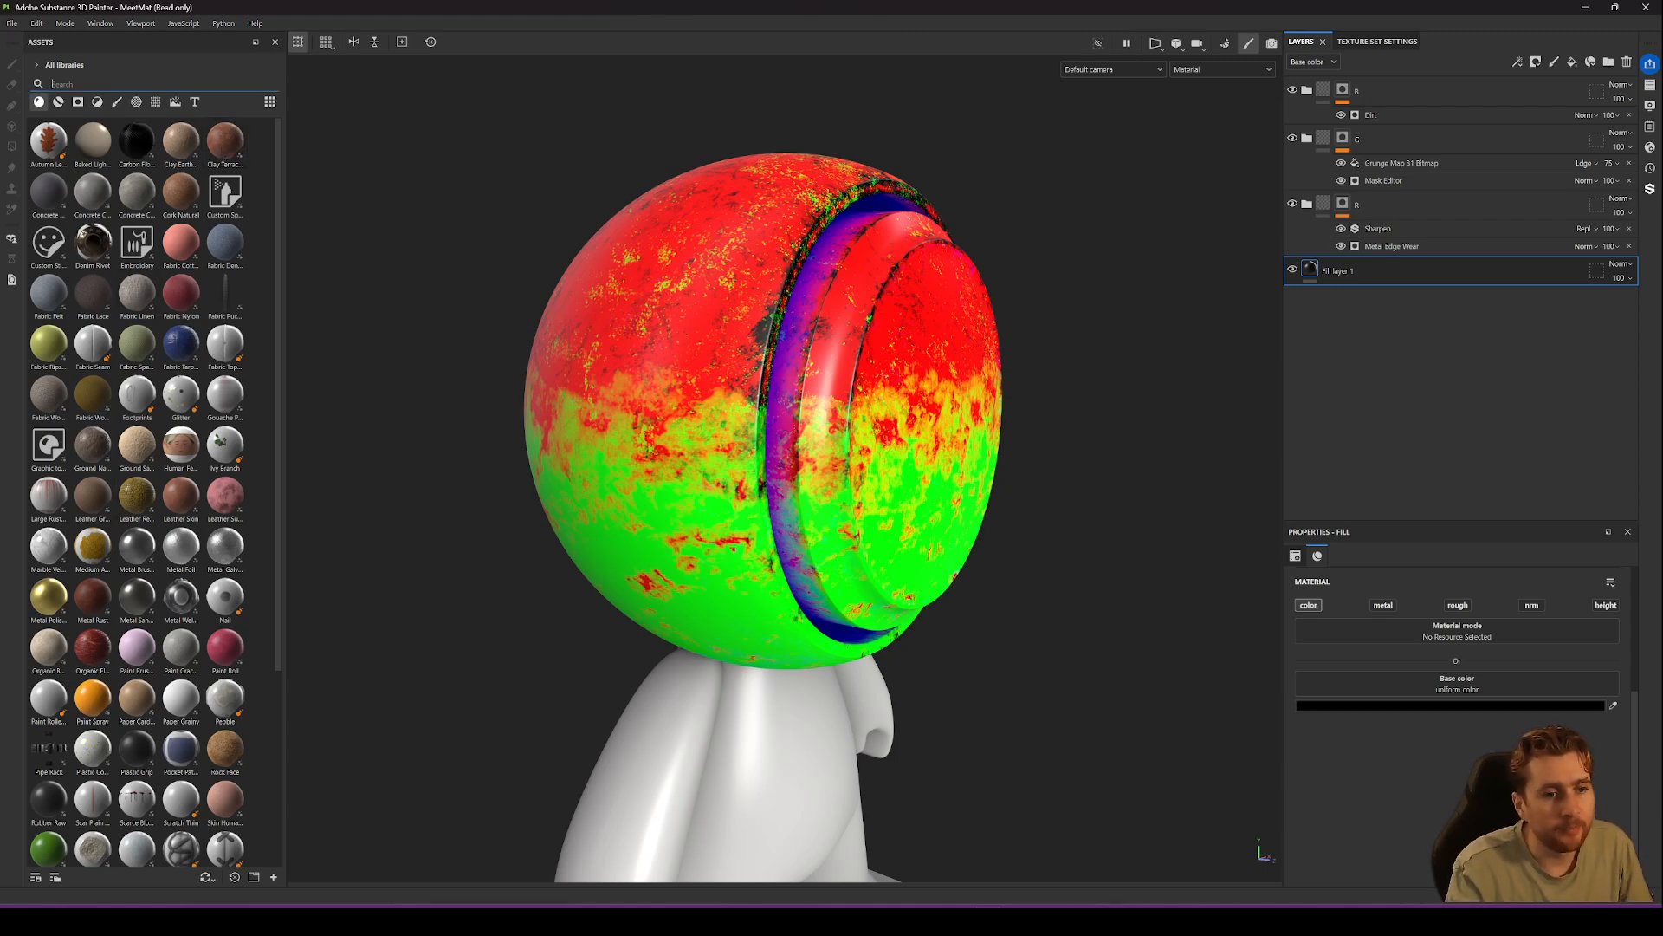
# Try assigning Metal Sandblasted directly to Fill layer 1, first as its base color and again as its full material.
pyautogui.moveTo(136, 596); pyautogui.dragTo(1364, 686)
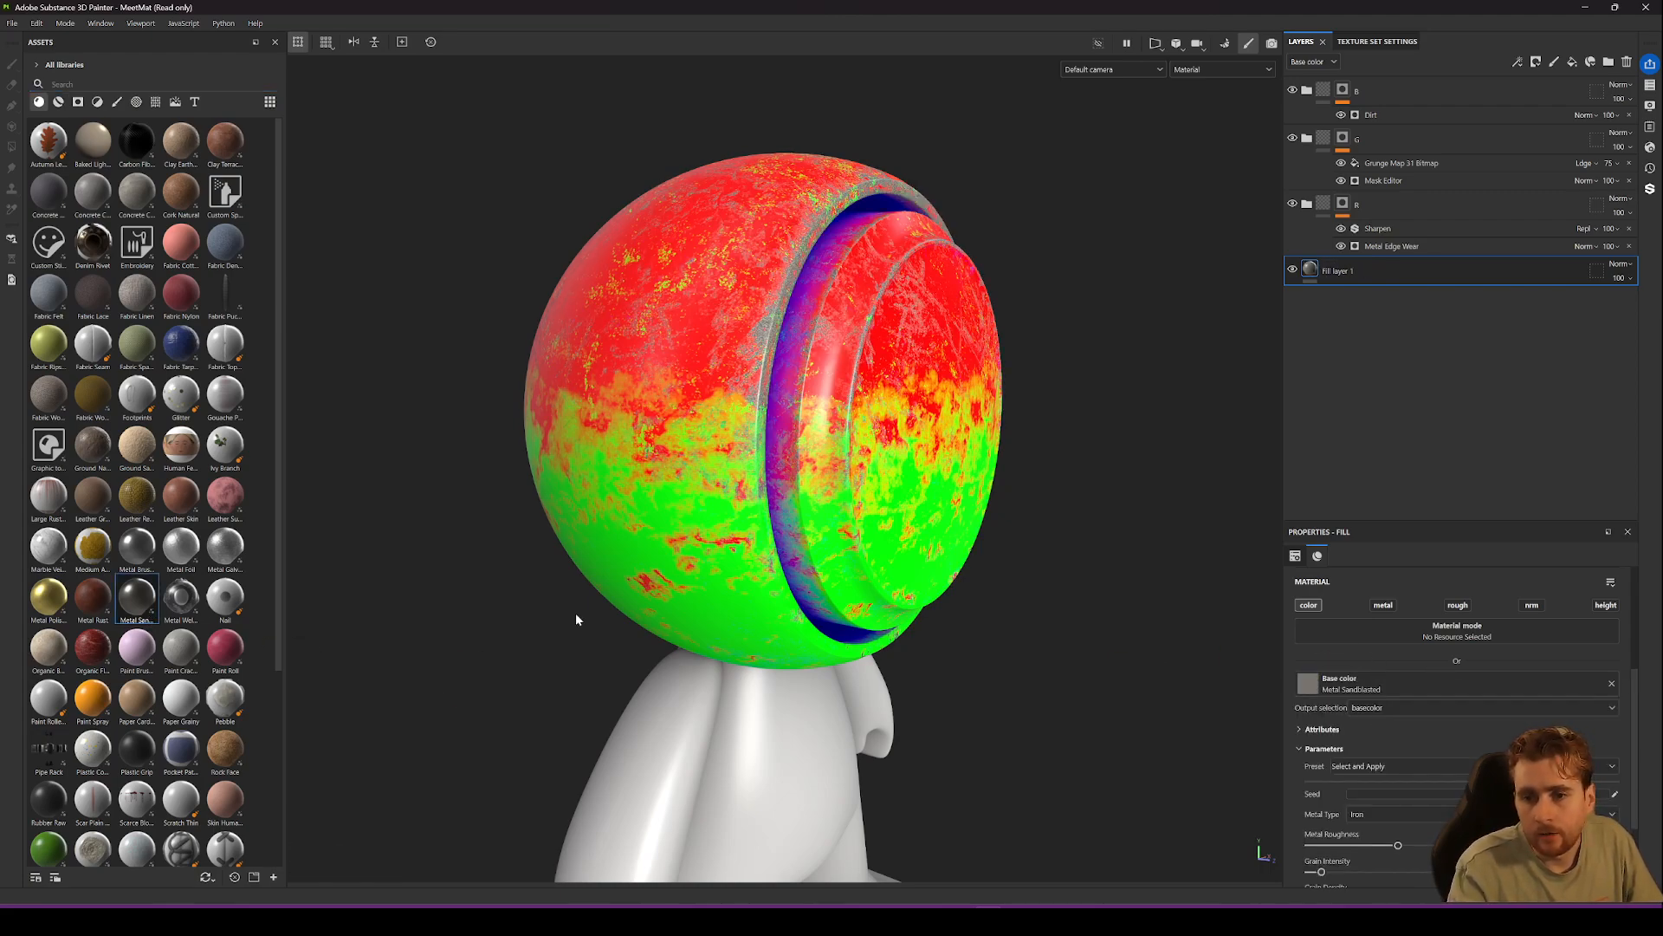
pyautogui.hotkey('ctrl', 'z')
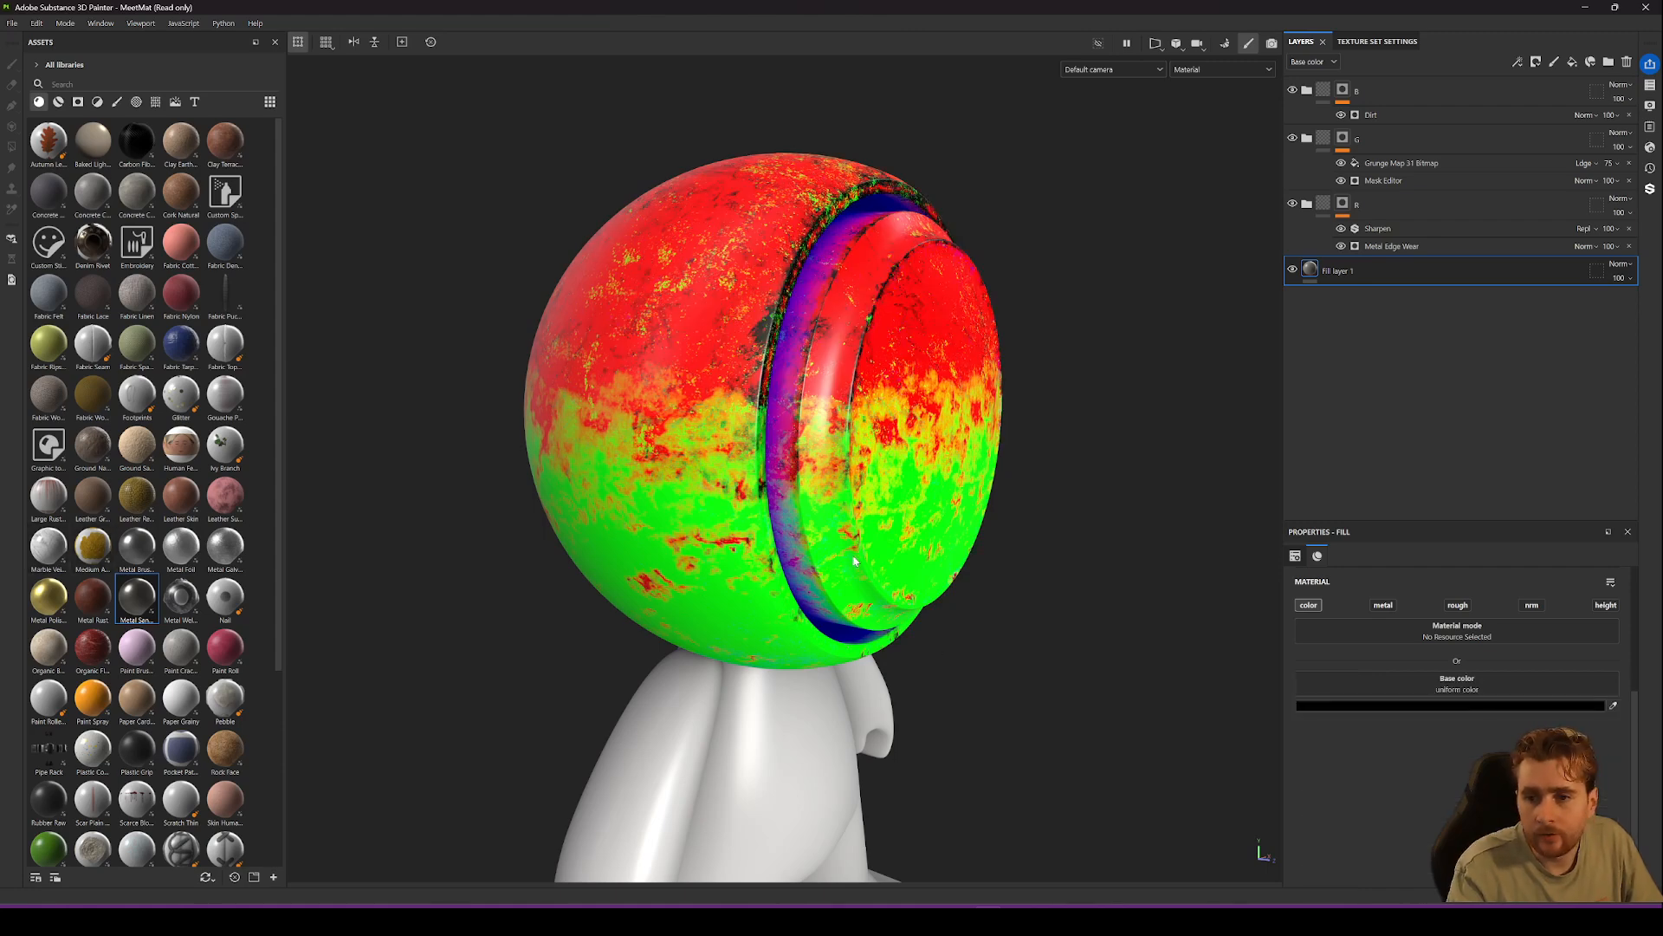
pyautogui.moveTo(136, 596)
pyautogui.mouseDown()
pyautogui.moveTo(1432, 627)
pyautogui.moveTo(1003, 584)
pyautogui.mouseUp()
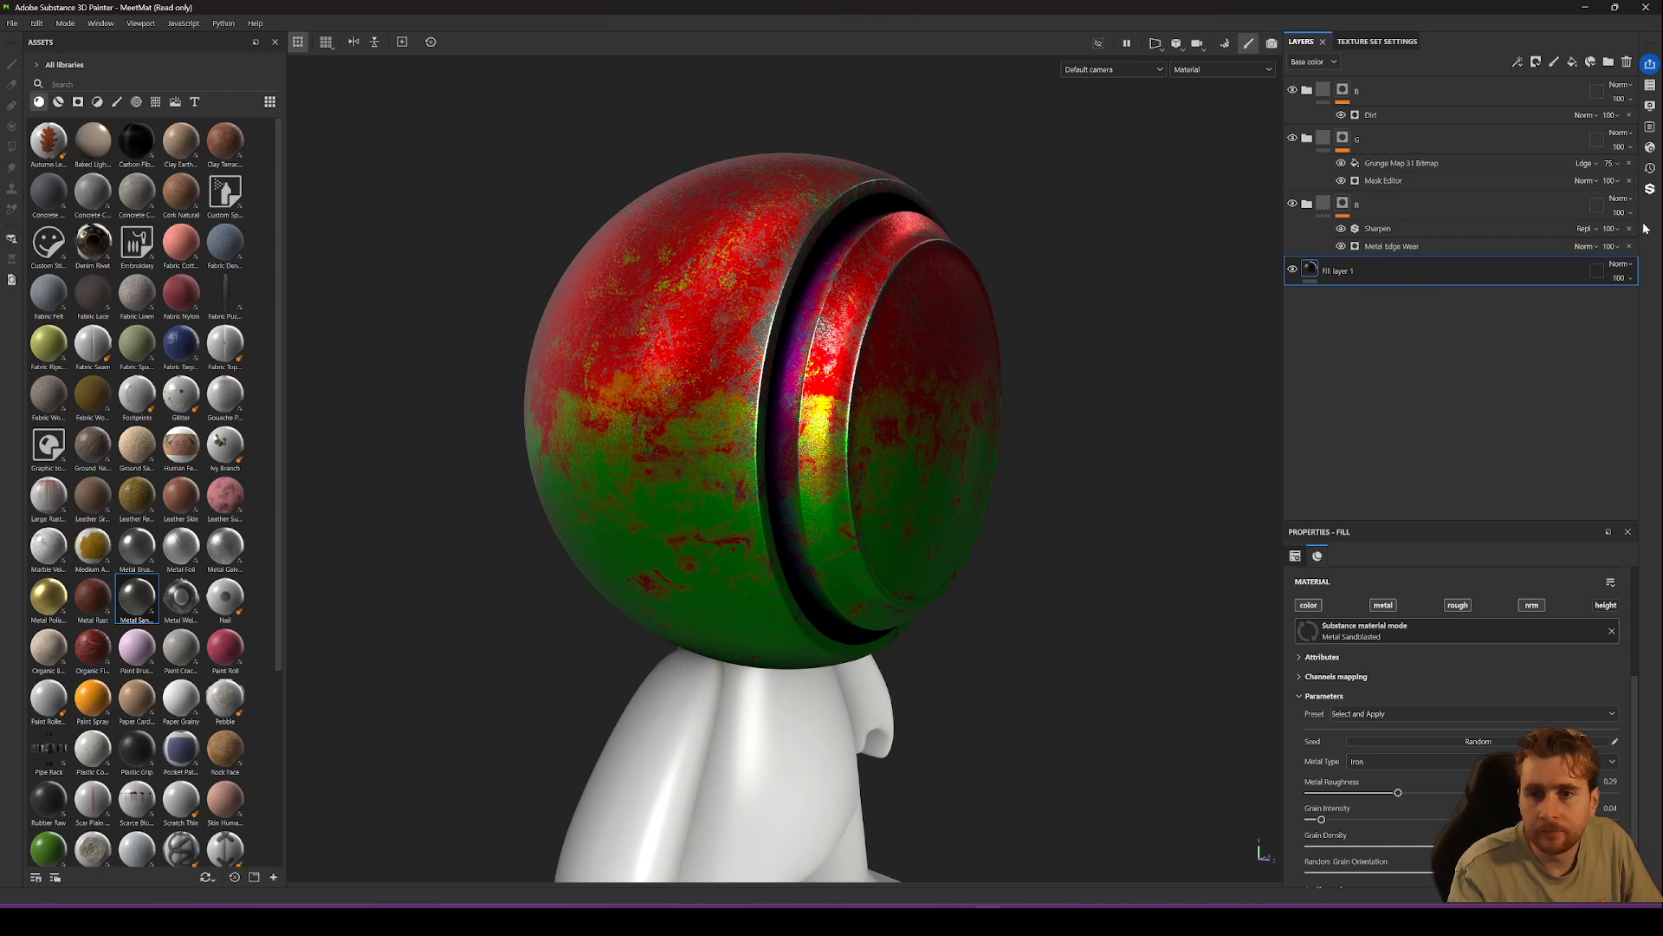
pyautogui.click(1307, 204)
pyautogui.click(1421, 283)
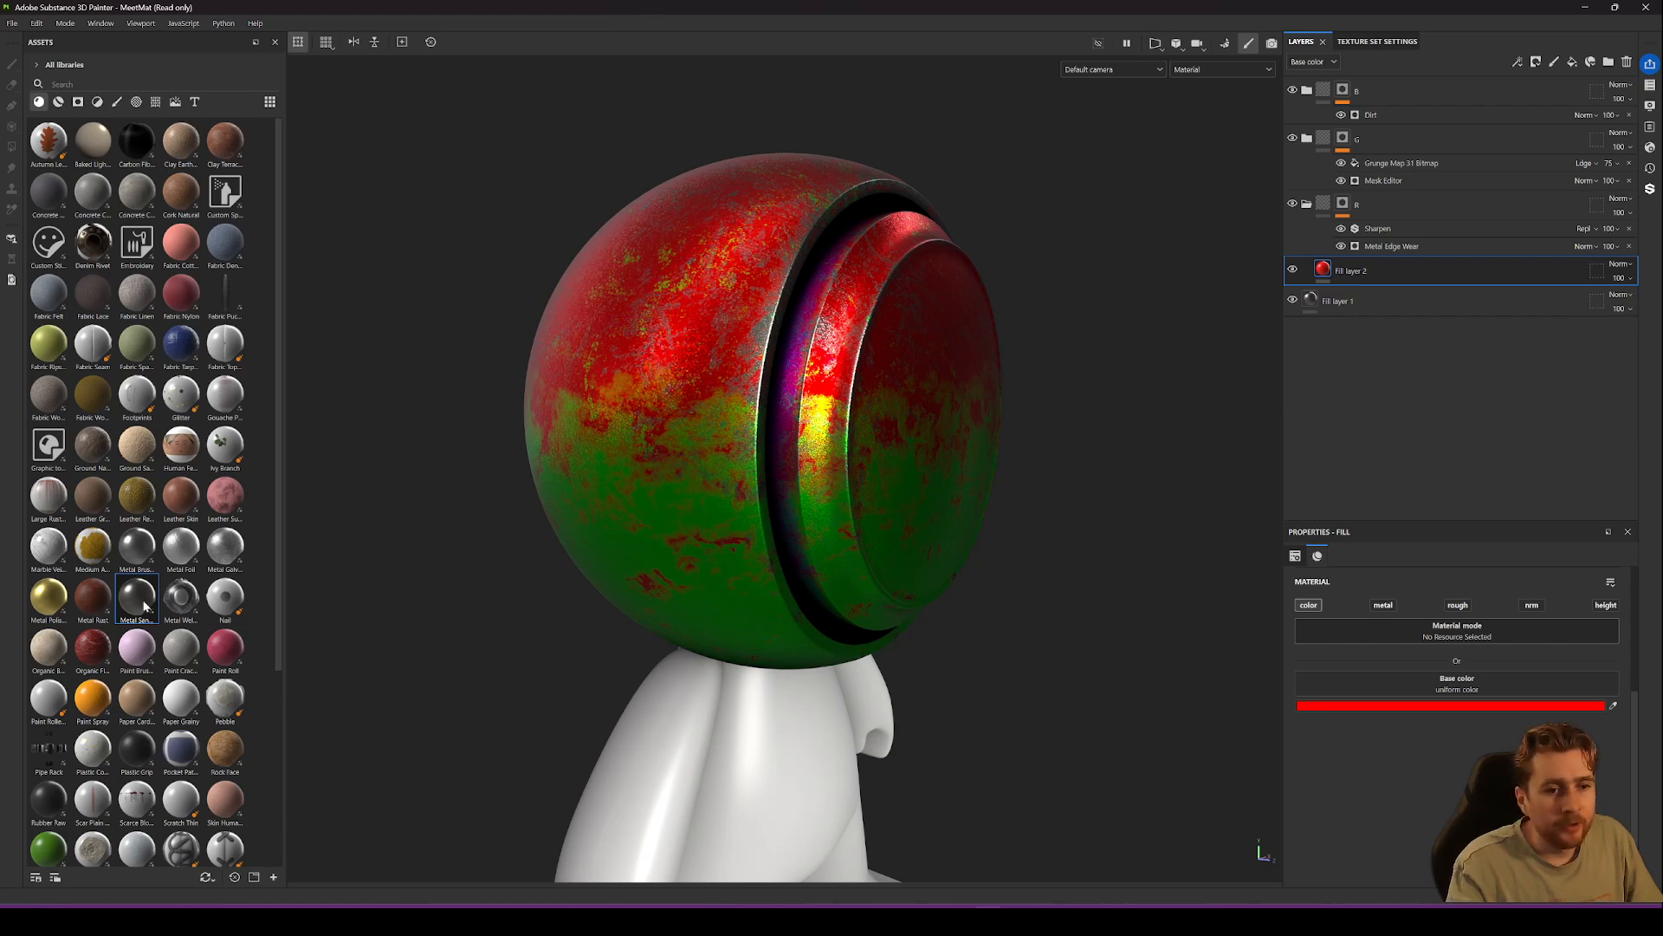
pyautogui.press('Delete')
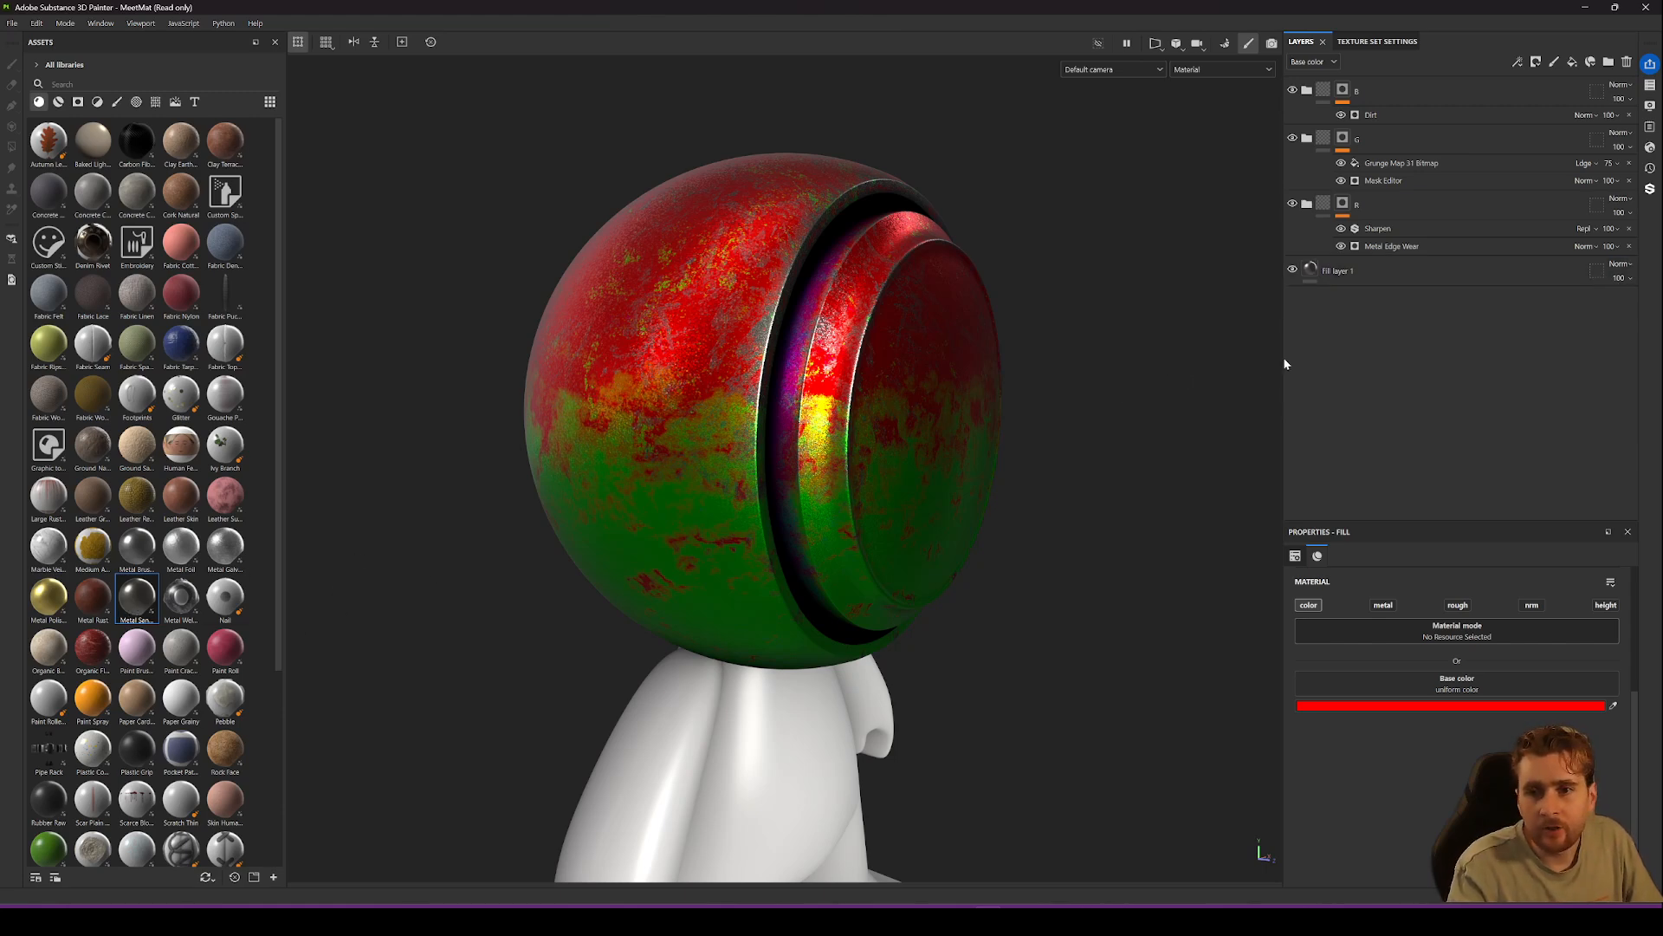
# Add a fill effect to Fill layer 1 and assign the Metal Sandblasted material to it.
pyautogui.rightClick(1316, 267)
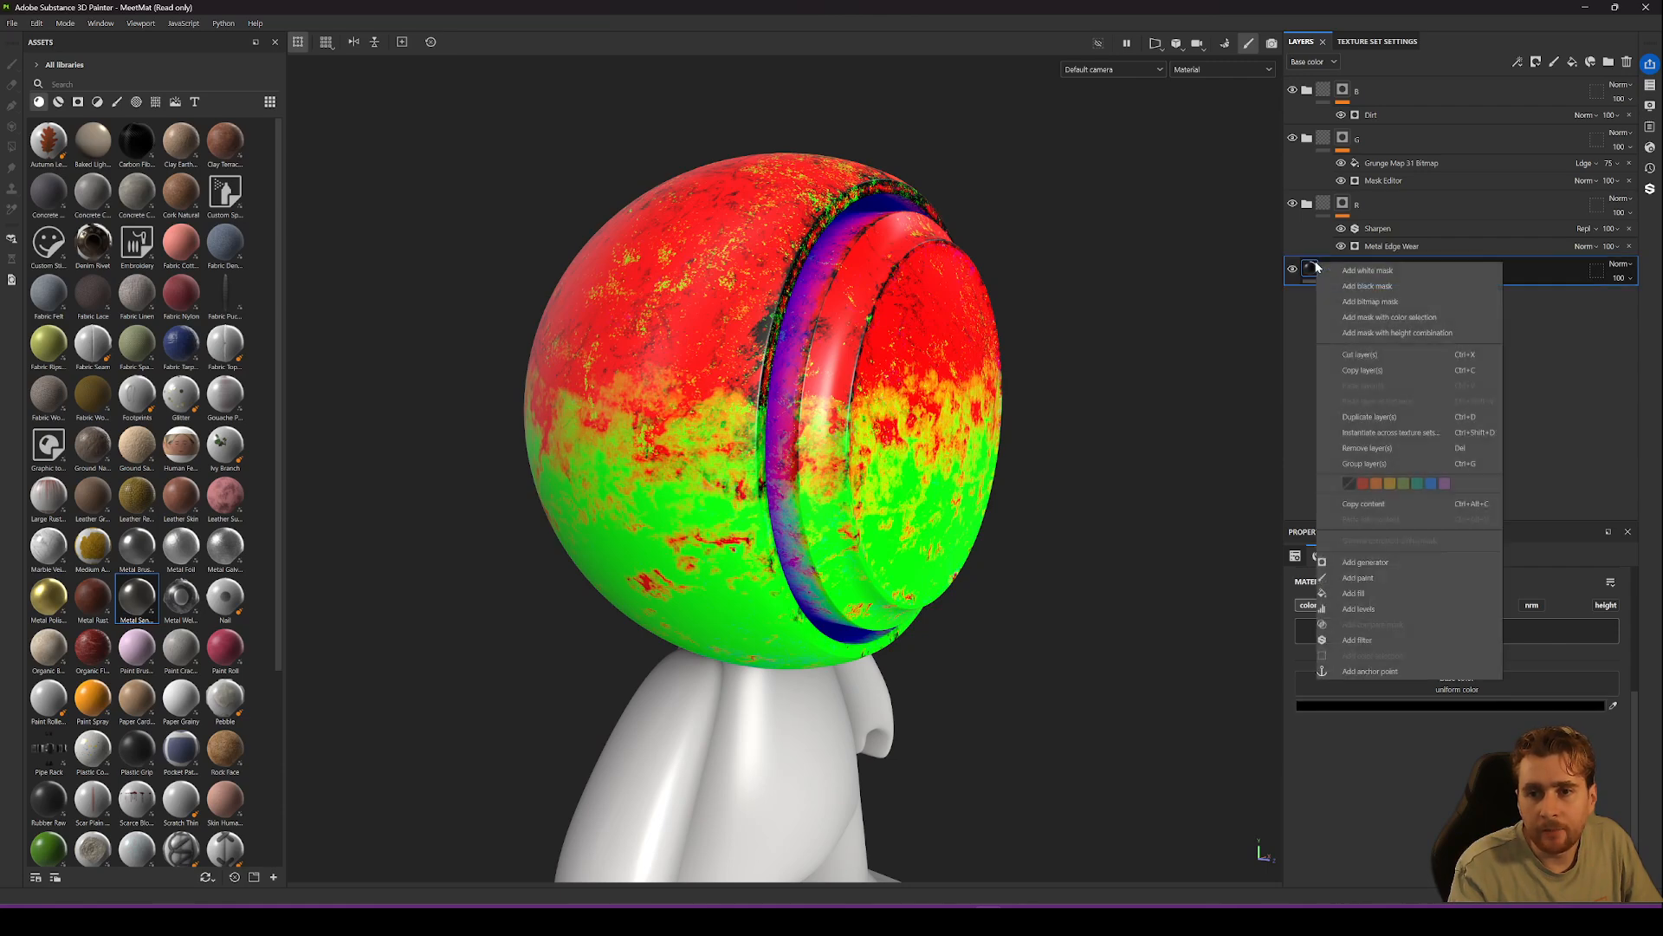
pyautogui.click(1359, 592)
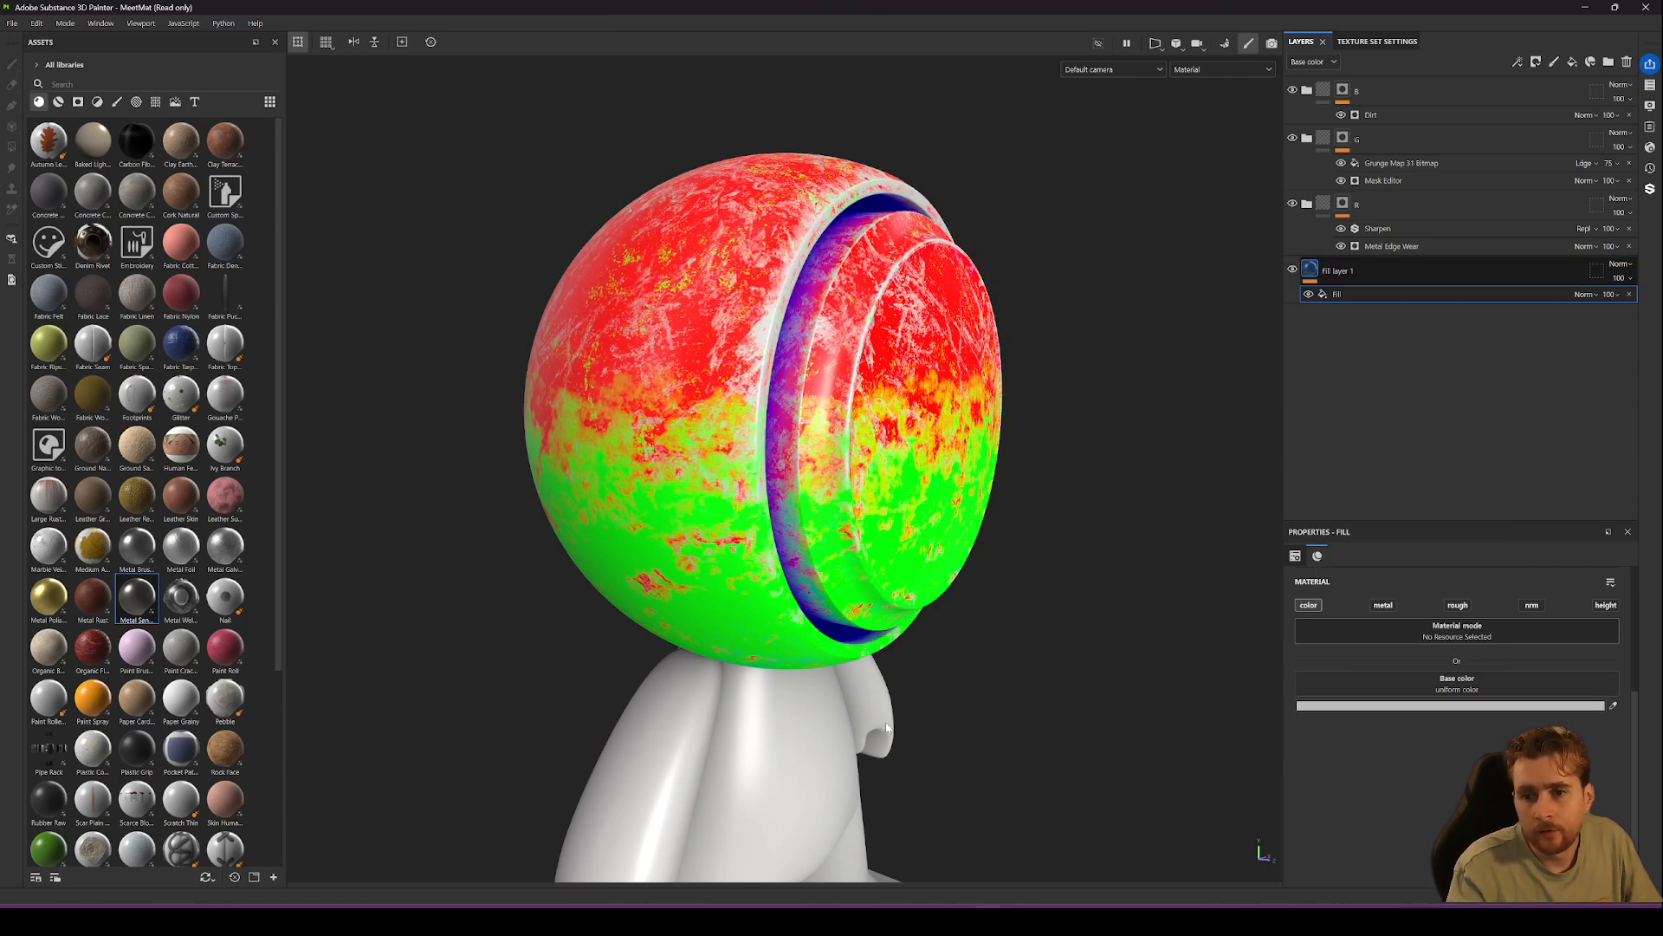
# Add a fill effect to the red layer in folder R and assign the Paint Roll material to it.
pyautogui.click(1306, 202)
pyautogui.rightClick(1321, 268)
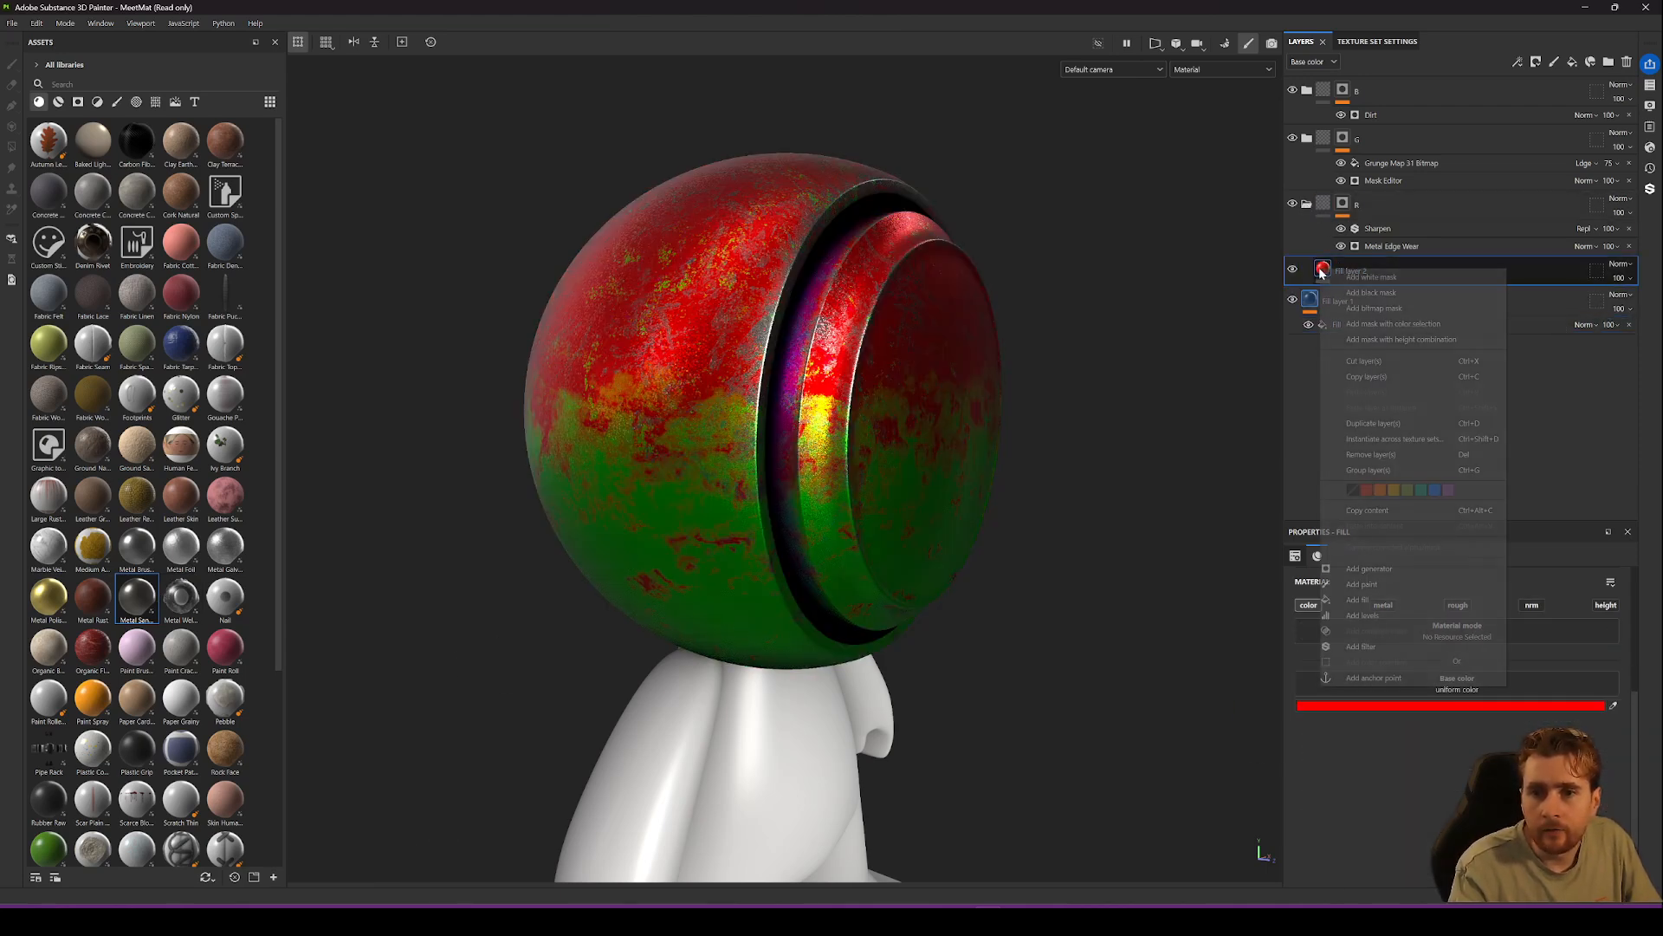
pyautogui.click(1371, 599)
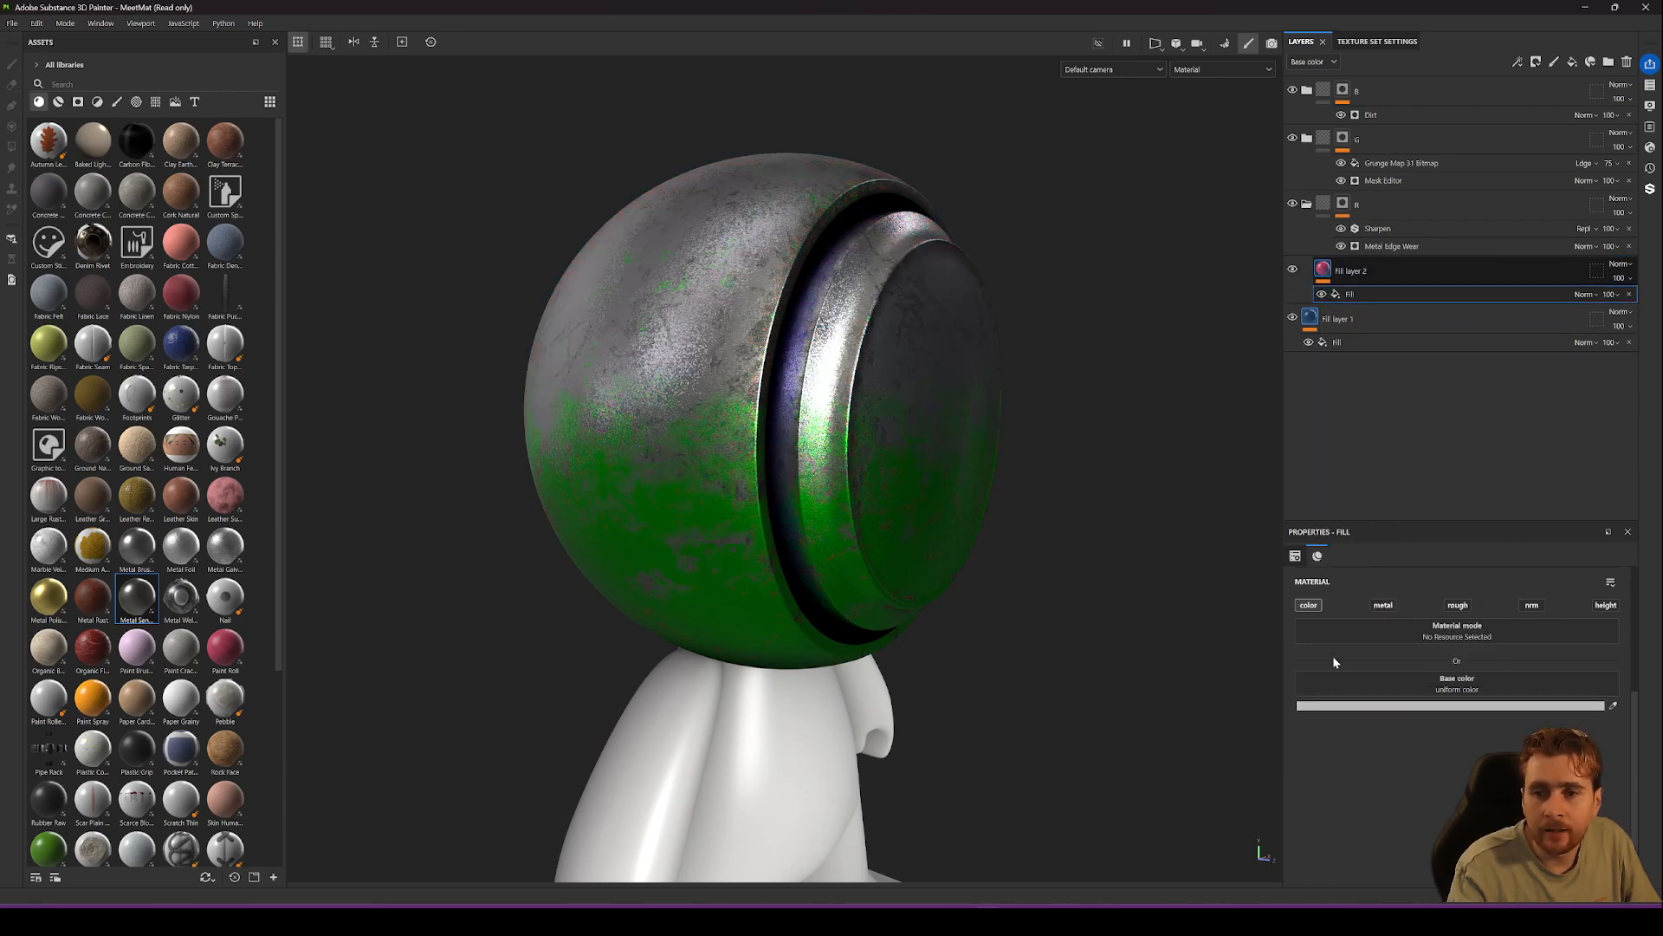
pyautogui.moveTo(226, 650)
pyautogui.mouseDown()
pyautogui.moveTo(1423, 675)
pyautogui.moveTo(1436, 637)
pyautogui.mouseUp()
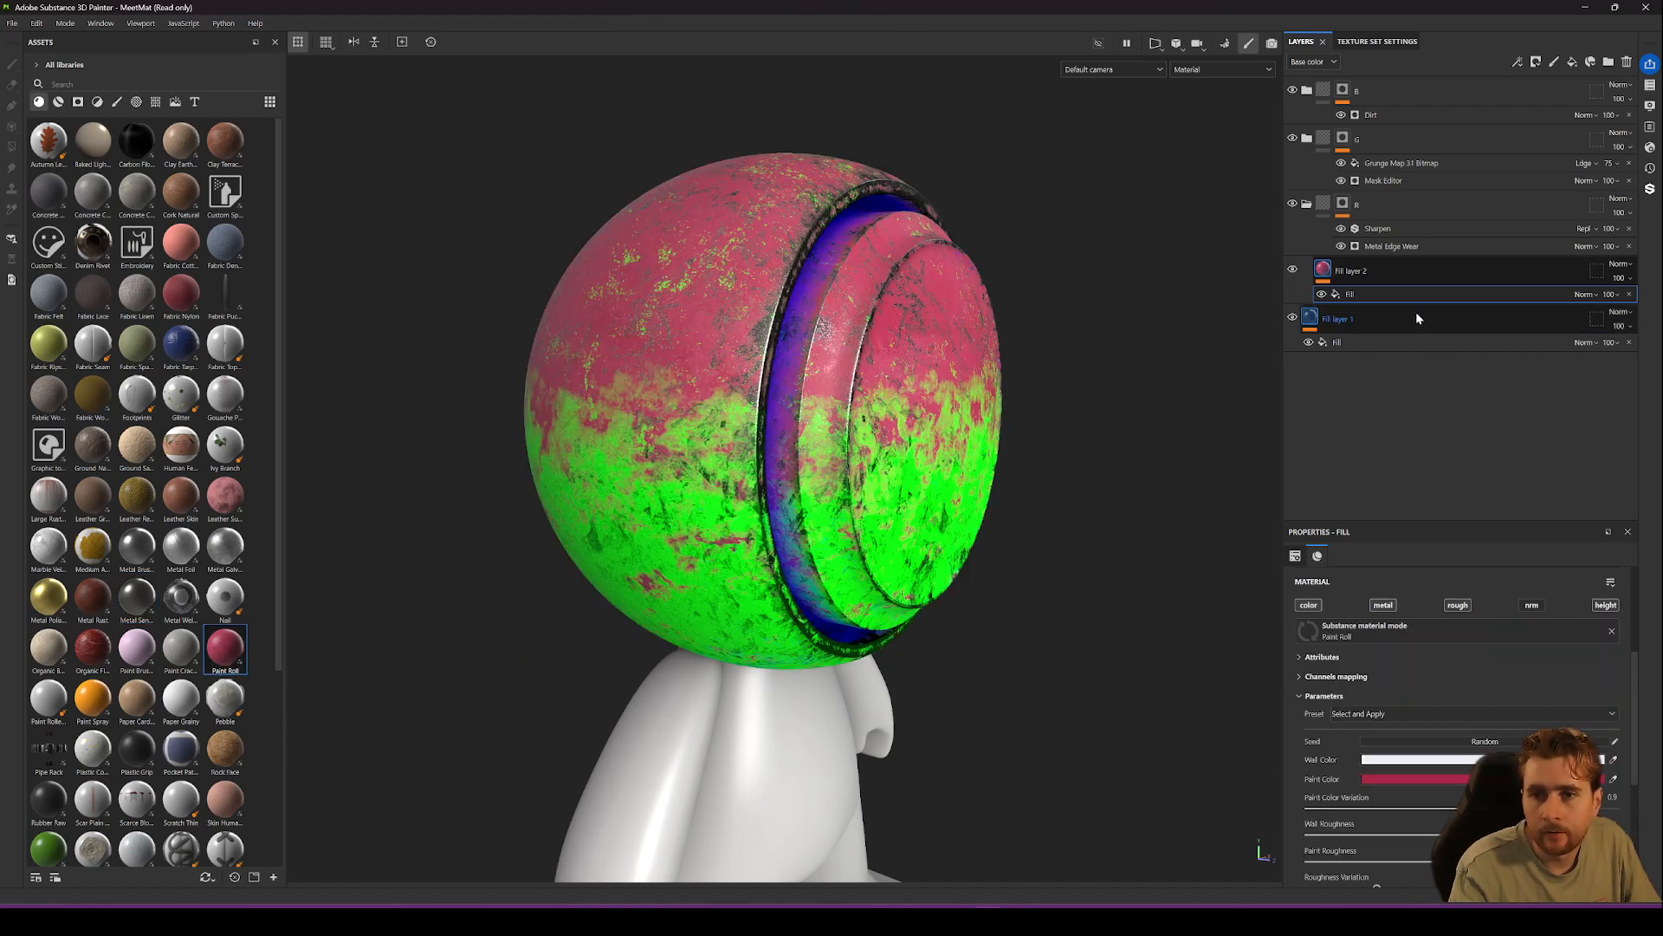
# Add a fill effect to the green layer in folder G and enable its metal, rough and height channels.
pyautogui.click(1307, 140)
pyautogui.click(1323, 205)
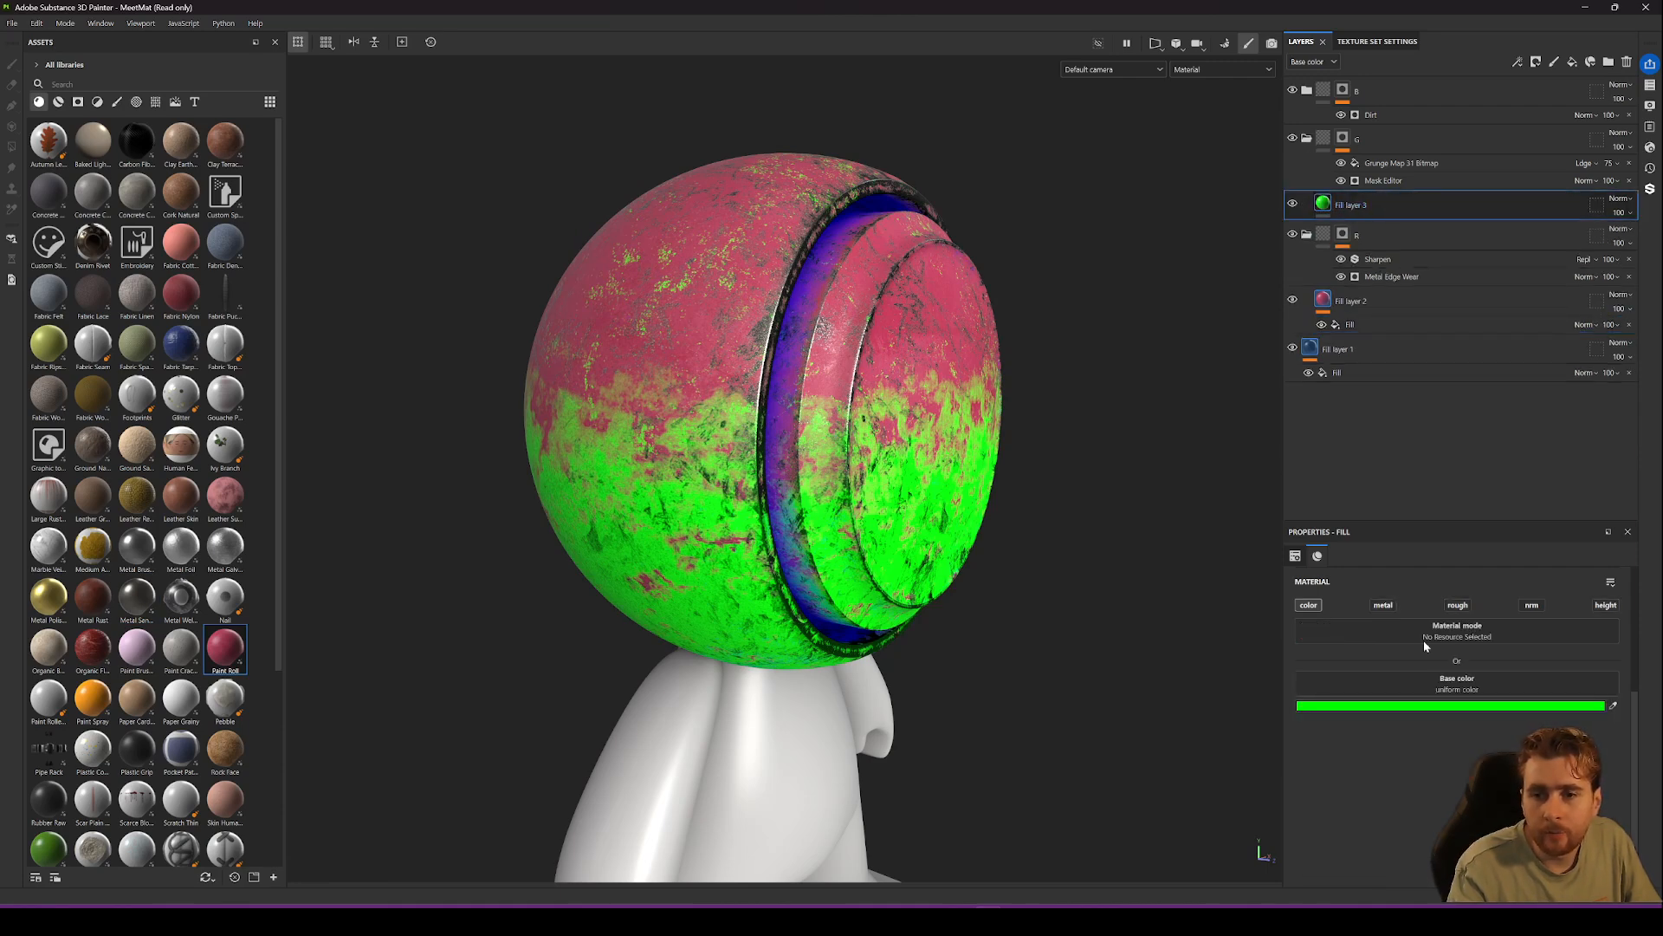
pyautogui.rightClick(1323, 204)
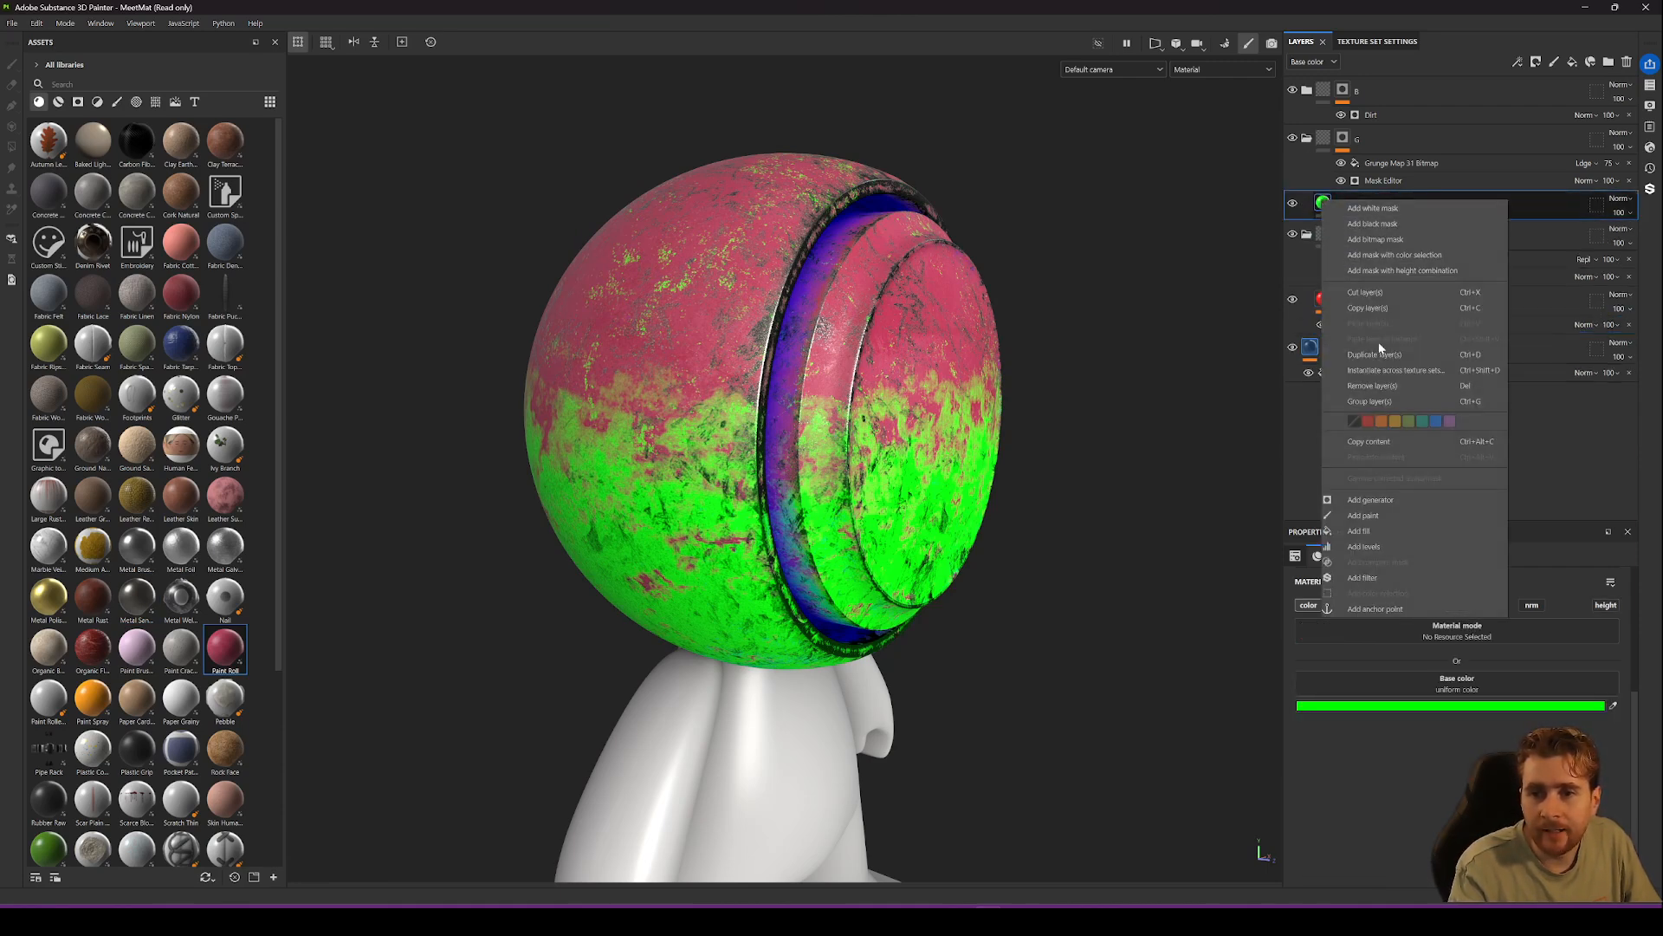
pyautogui.click(1375, 534)
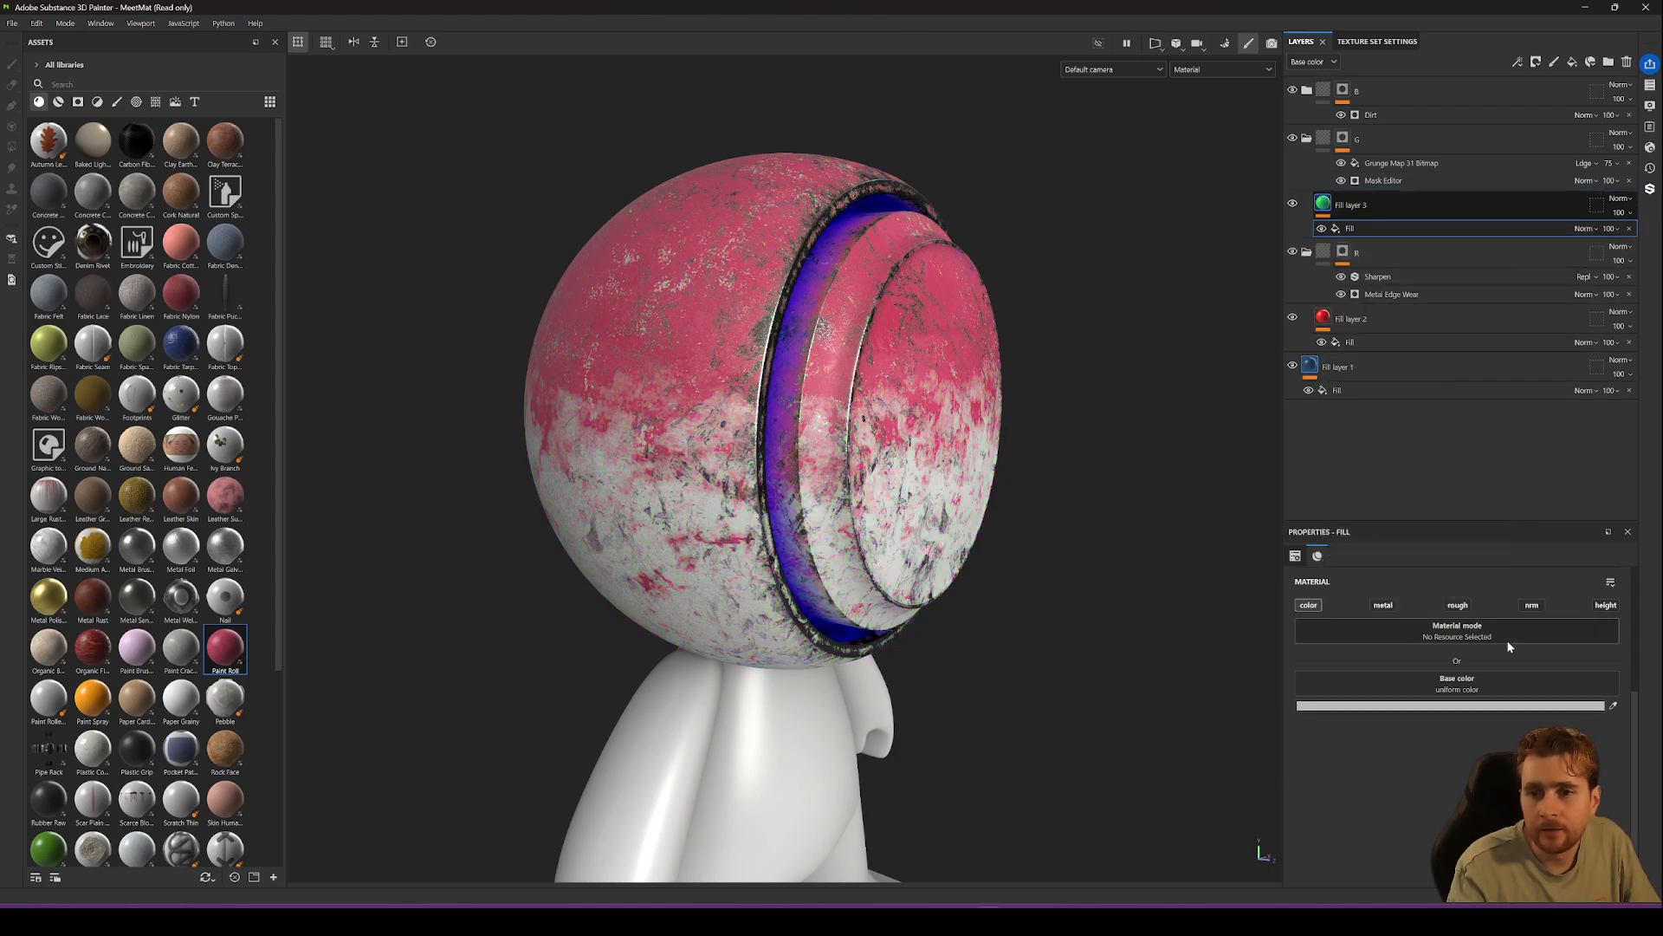
pyautogui.click(1387, 607)
pyautogui.click(1464, 606)
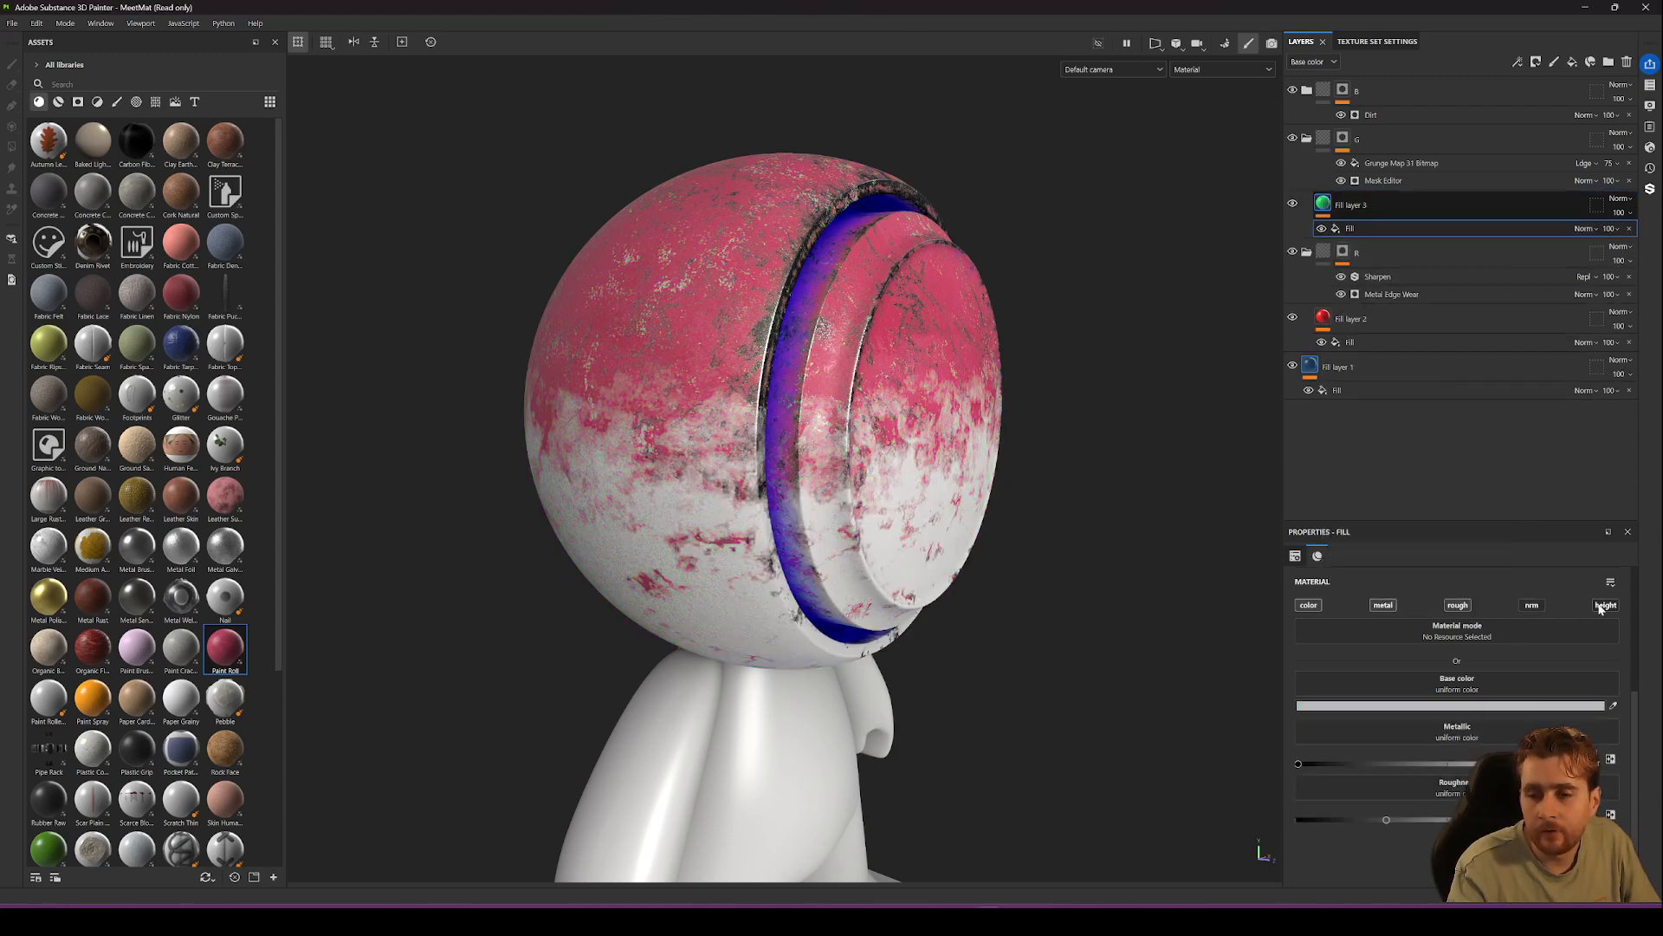
# Set the base color of the green layer's fill effect to a dark olive brown.
pyautogui.click(1430, 706)
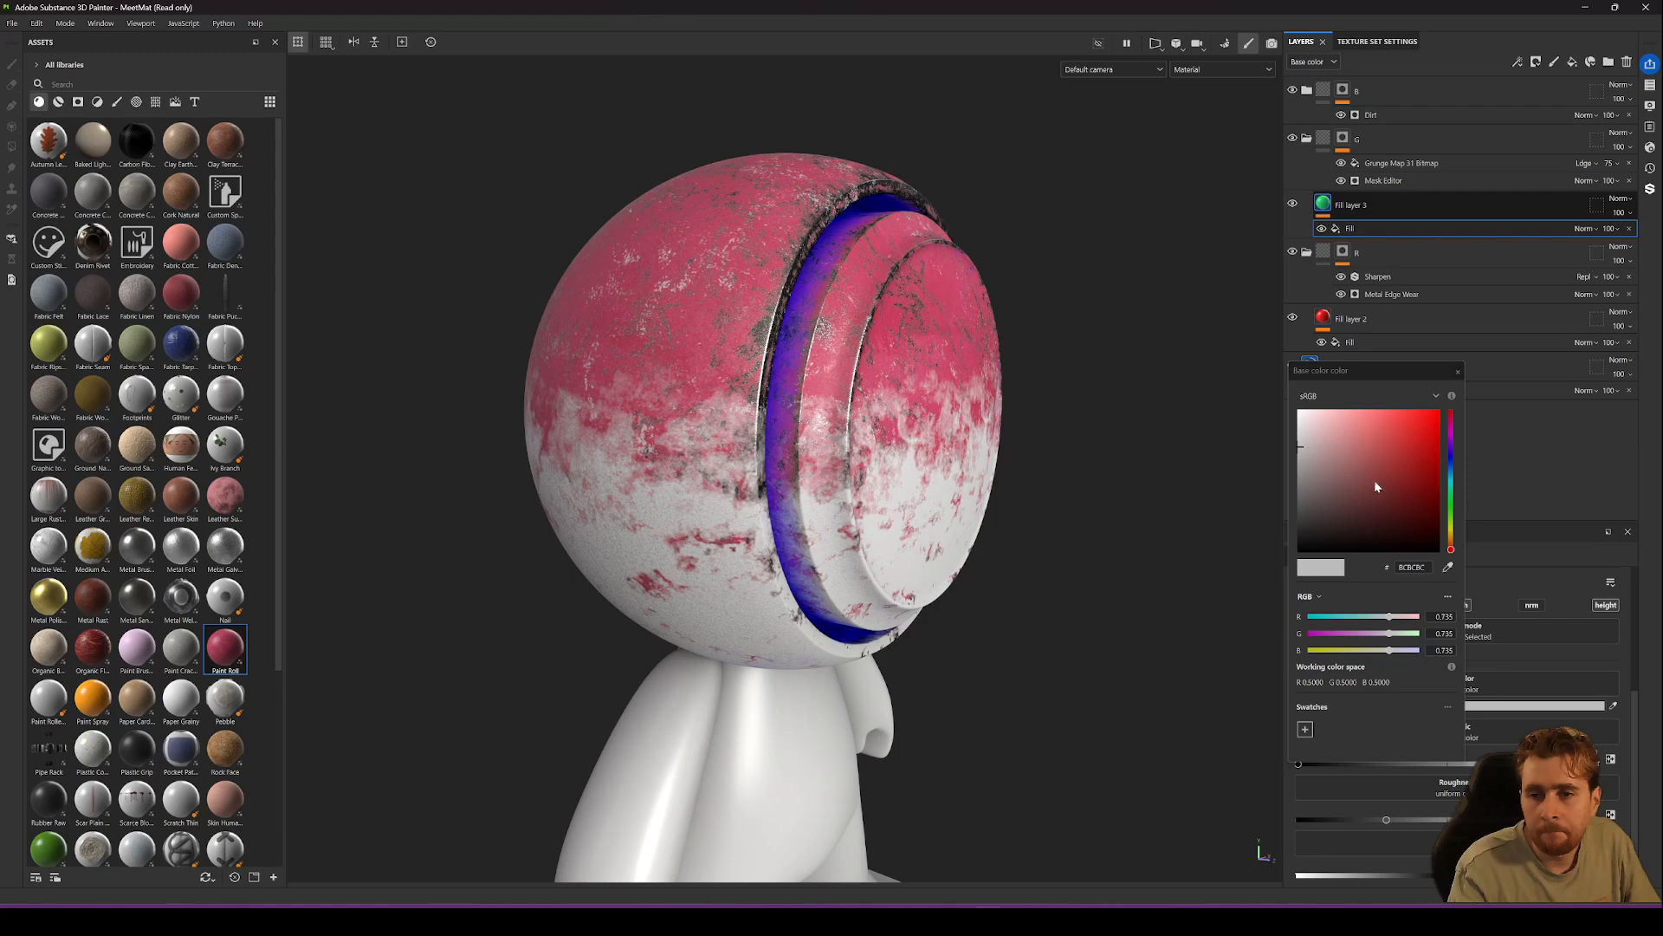
pyautogui.click(1386, 513)
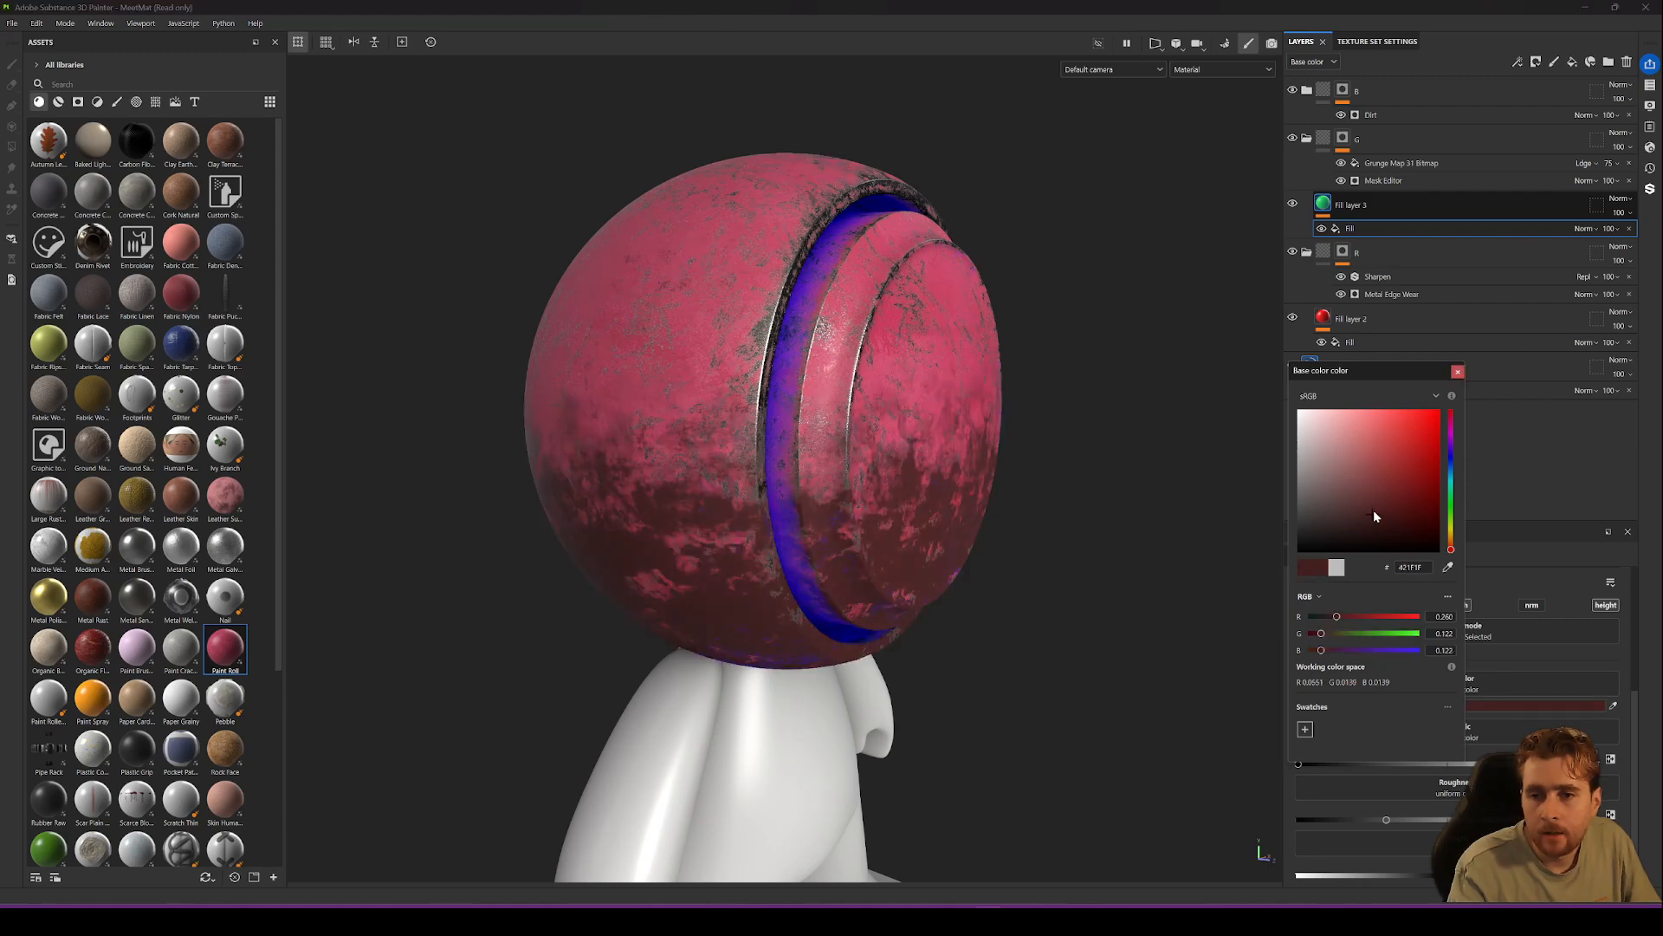
pyautogui.click(1453, 544)
pyautogui.moveTo(1456, 543); pyautogui.dragTo(1462, 547)
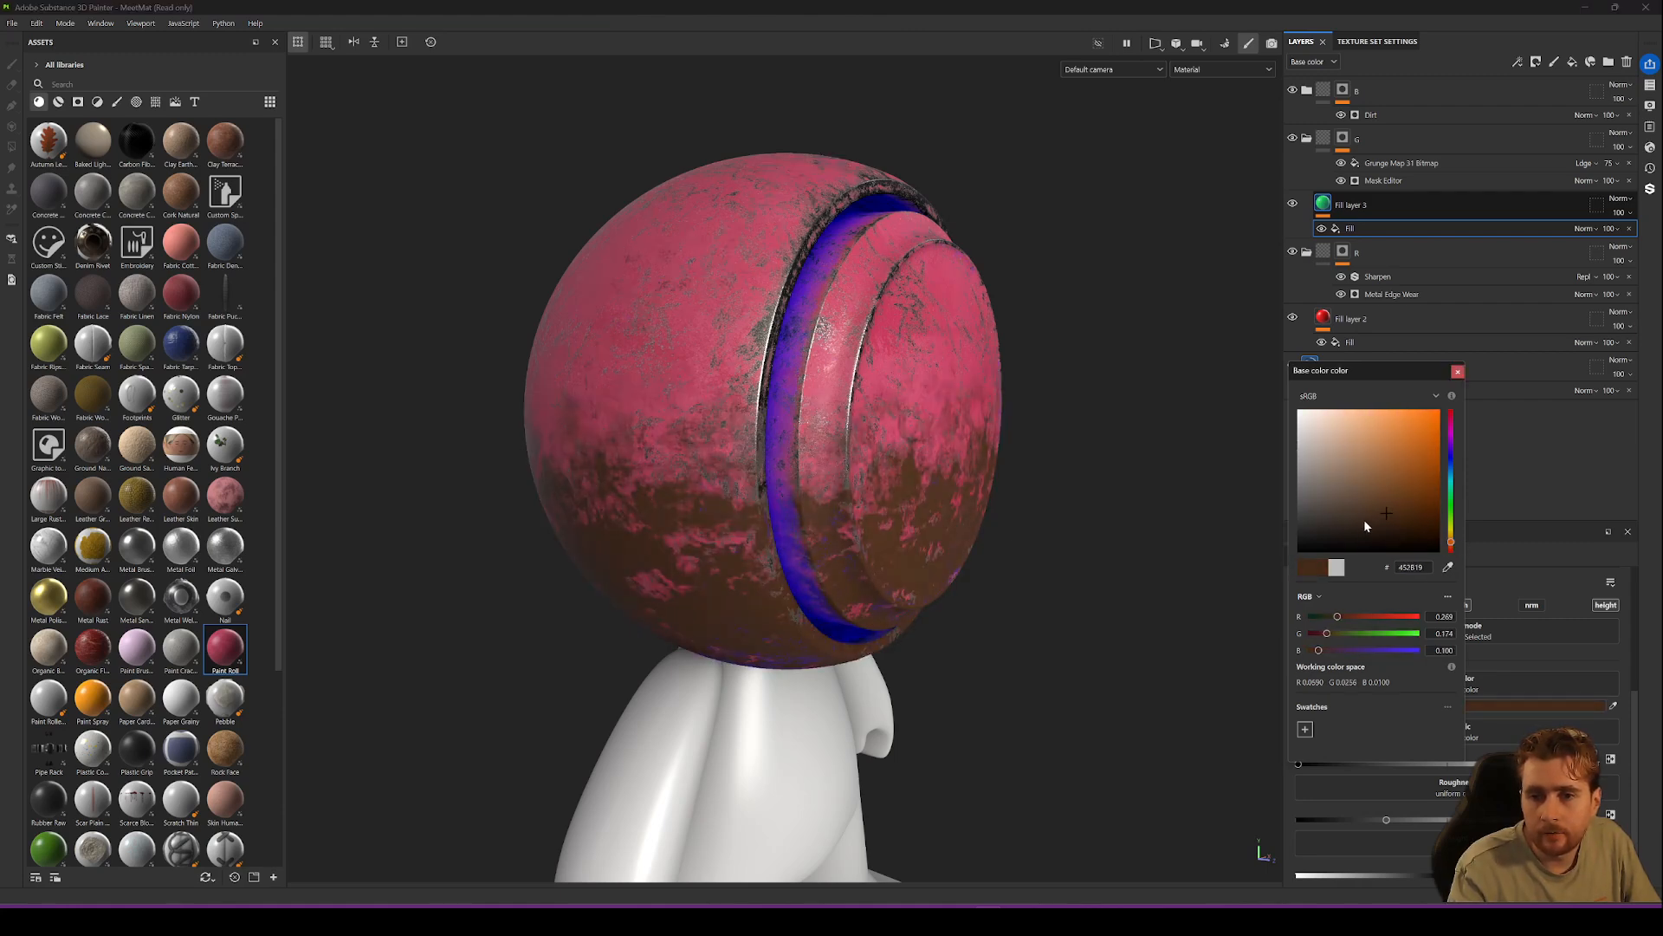
pyautogui.moveTo(1366, 526); pyautogui.dragTo(1361, 510)
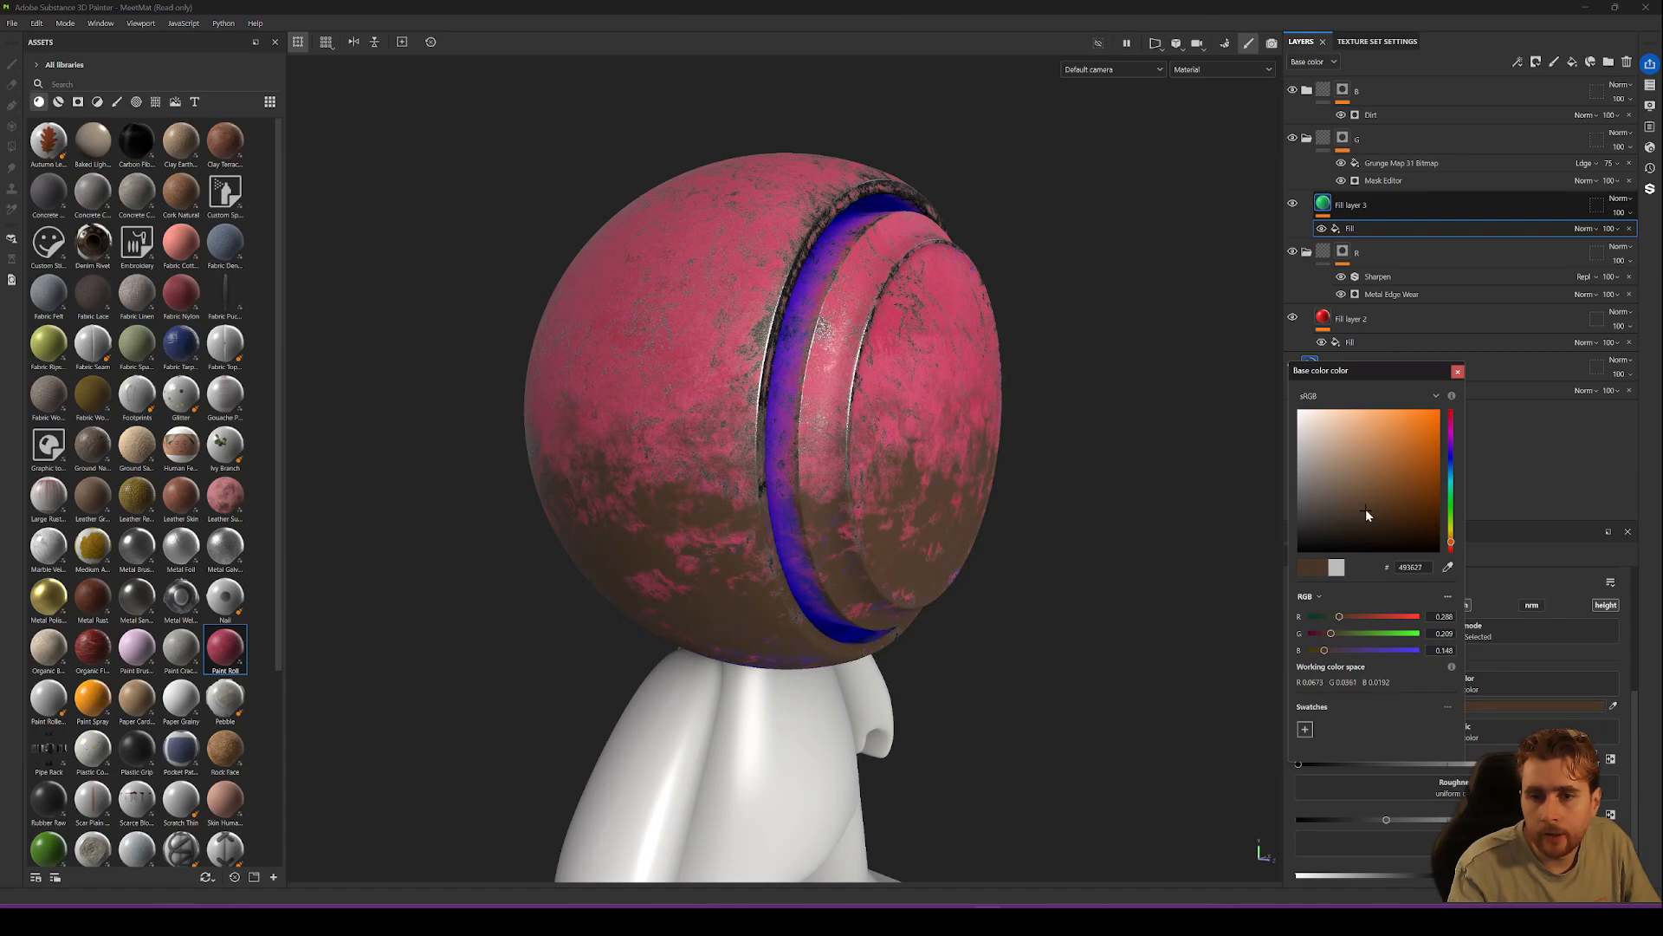
pyautogui.moveTo(1454, 544); pyautogui.dragTo(1454, 541)
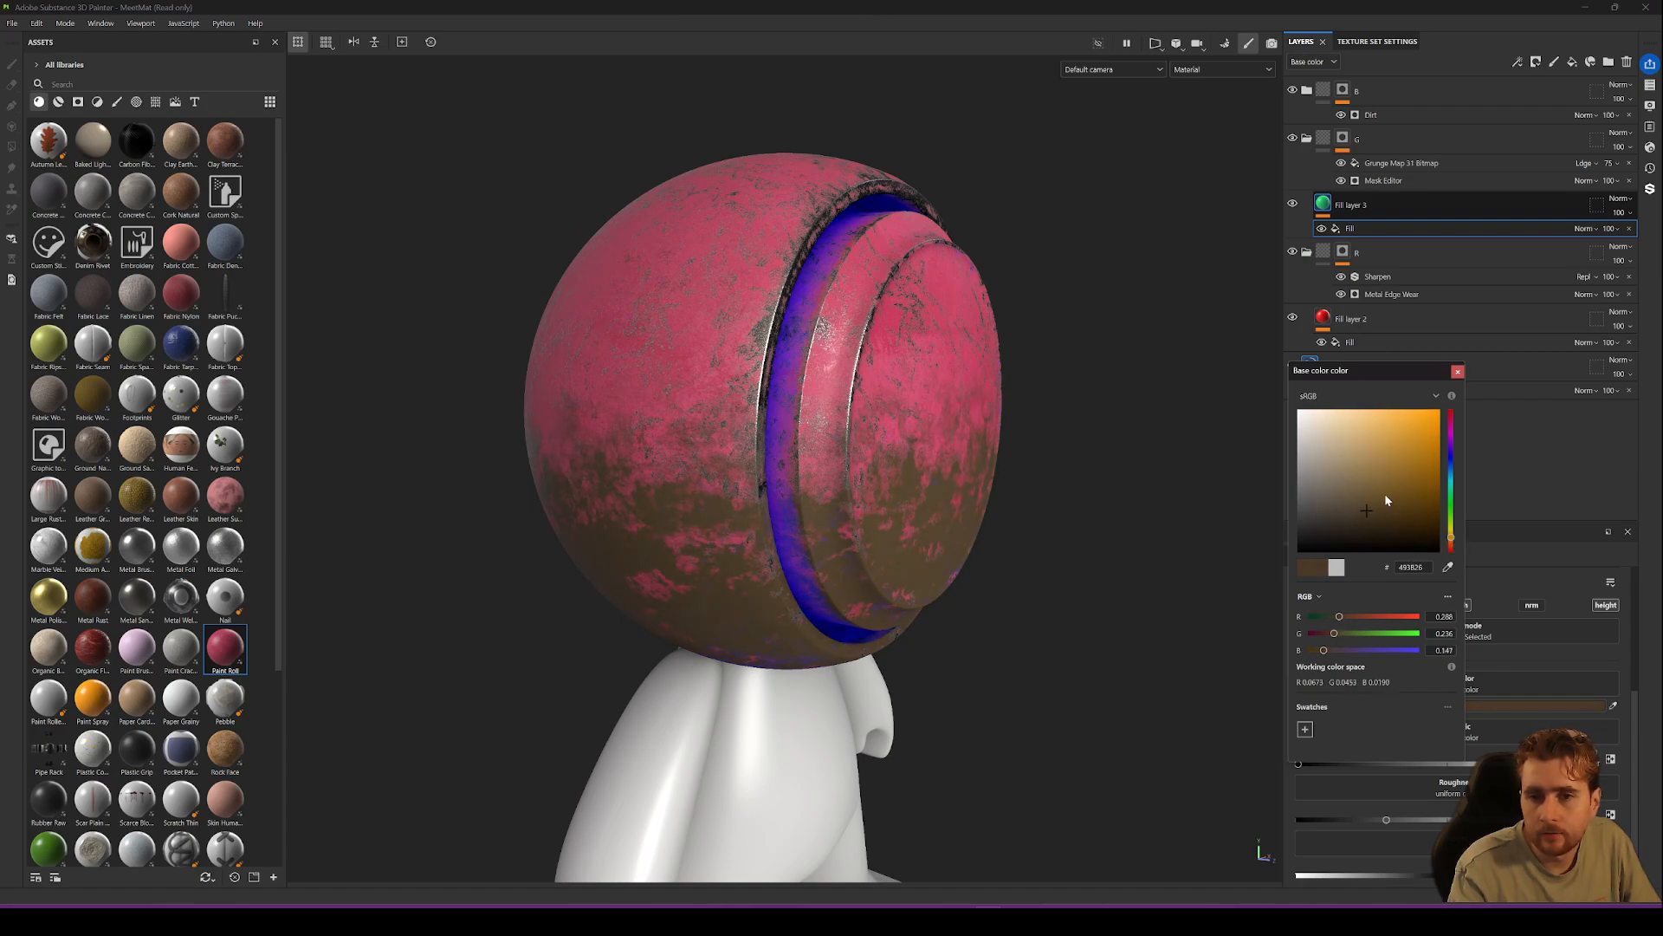
pyautogui.moveTo(1365, 510); pyautogui.dragTo(1362, 512)
pyautogui.click(1458, 371)
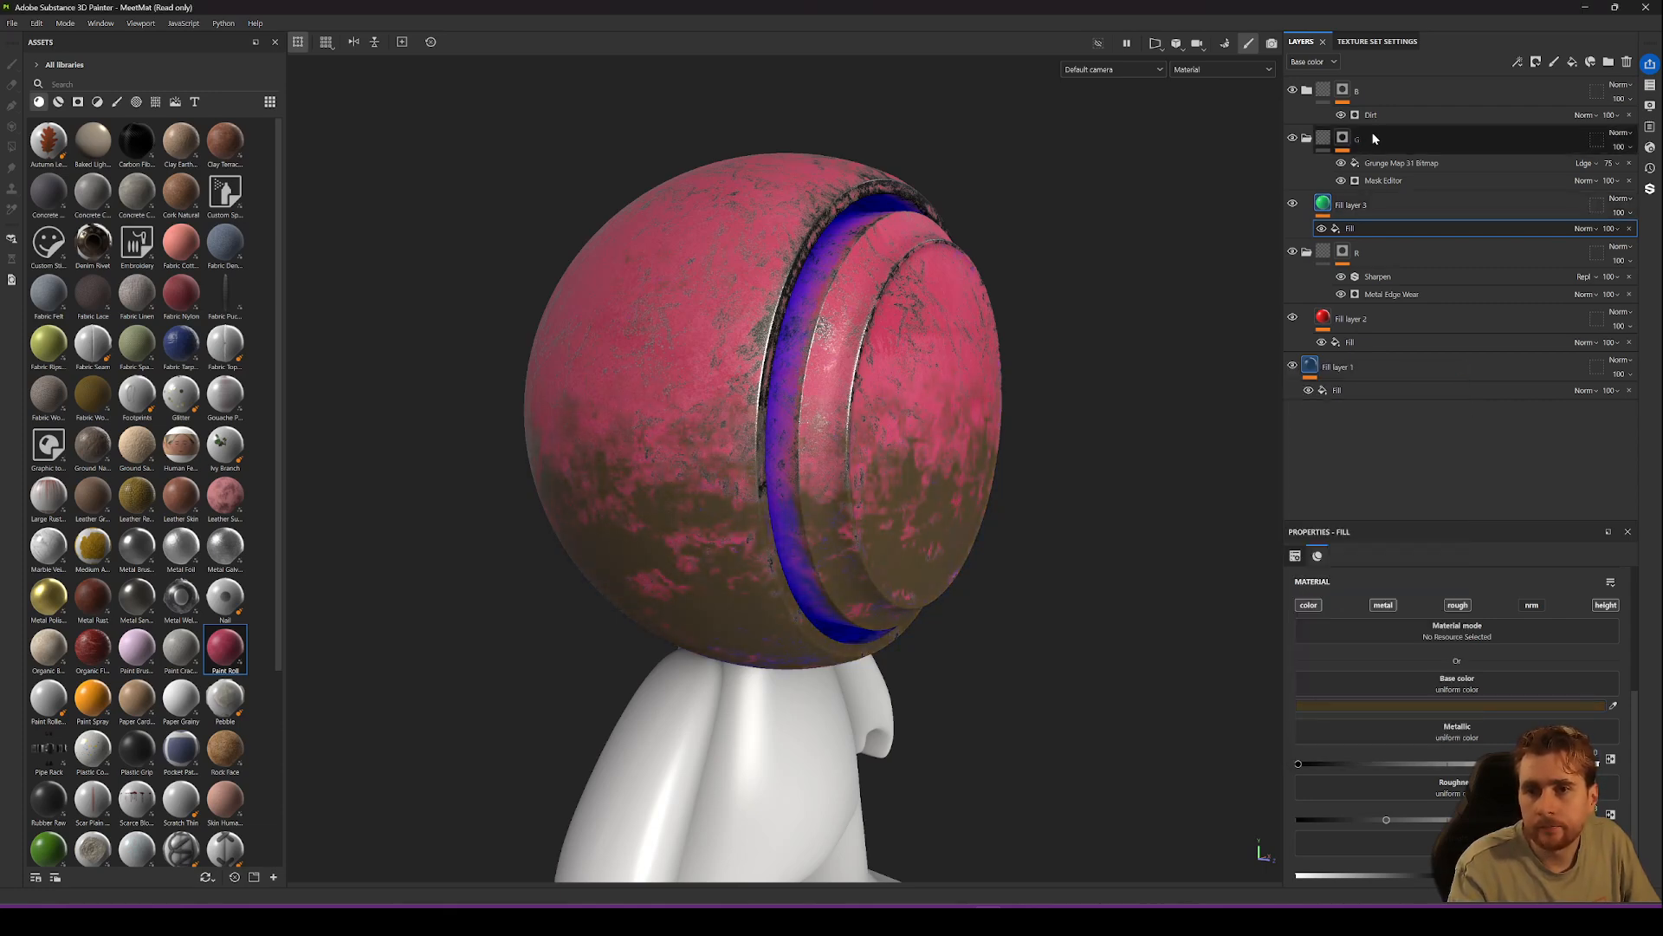
# Add a fill effect to the blue layer in folder B and enable its metal, rough and height channels.
pyautogui.click(1327, 92)
pyautogui.click(1316, 93)
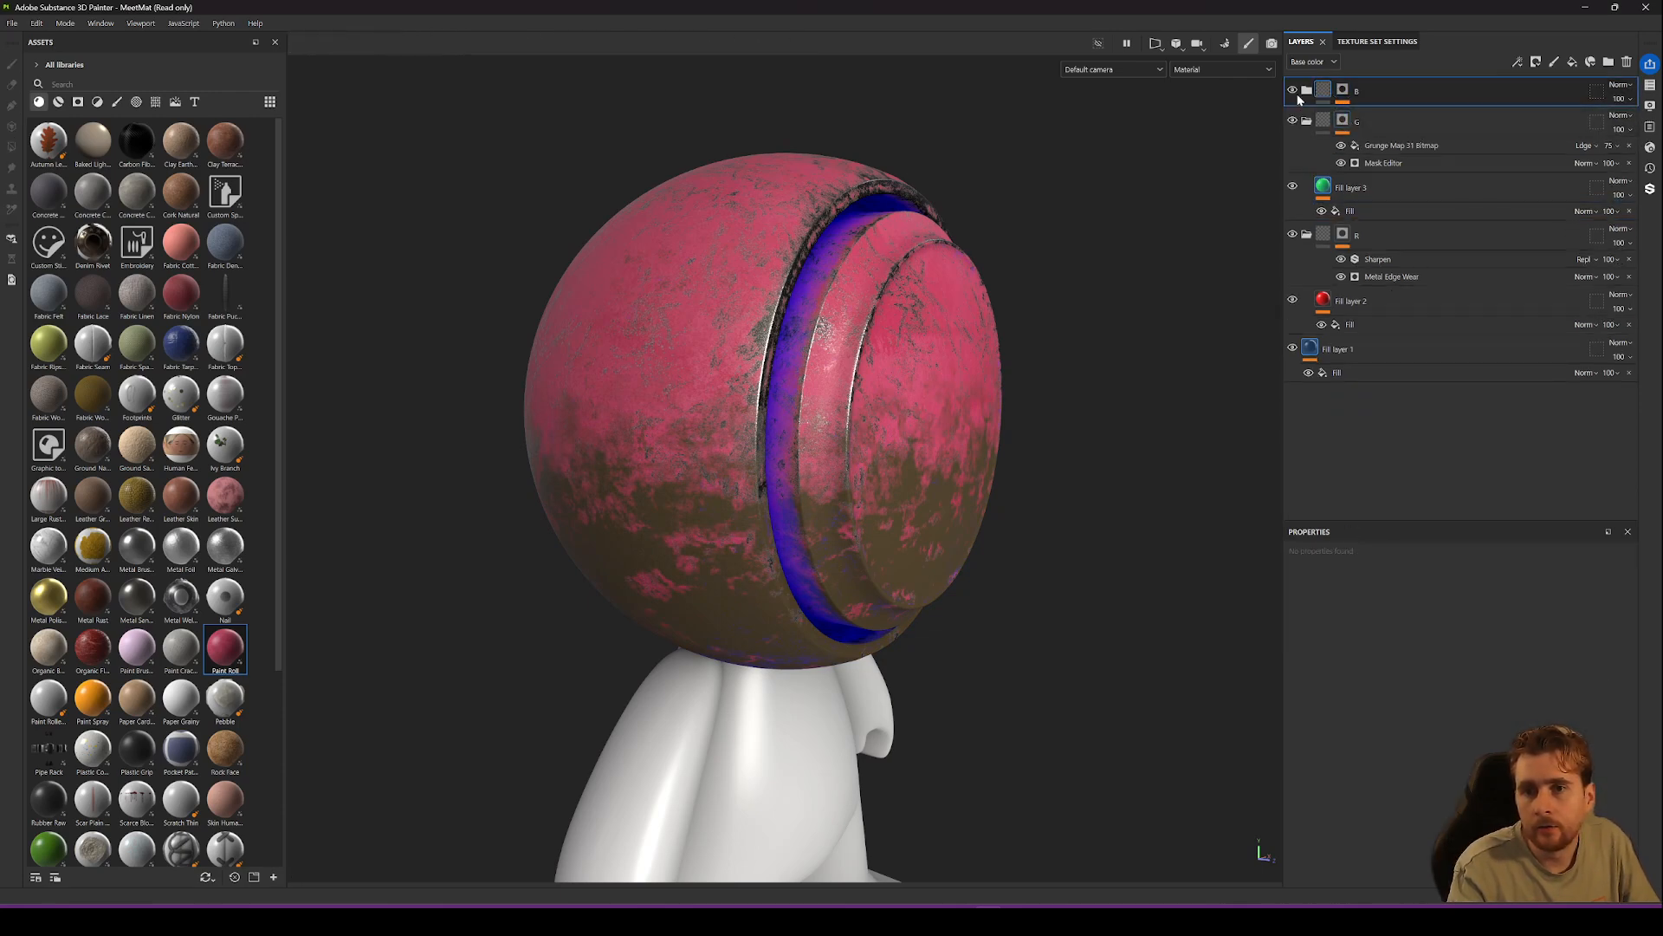
pyautogui.click(1306, 92)
pyautogui.click(1326, 121)
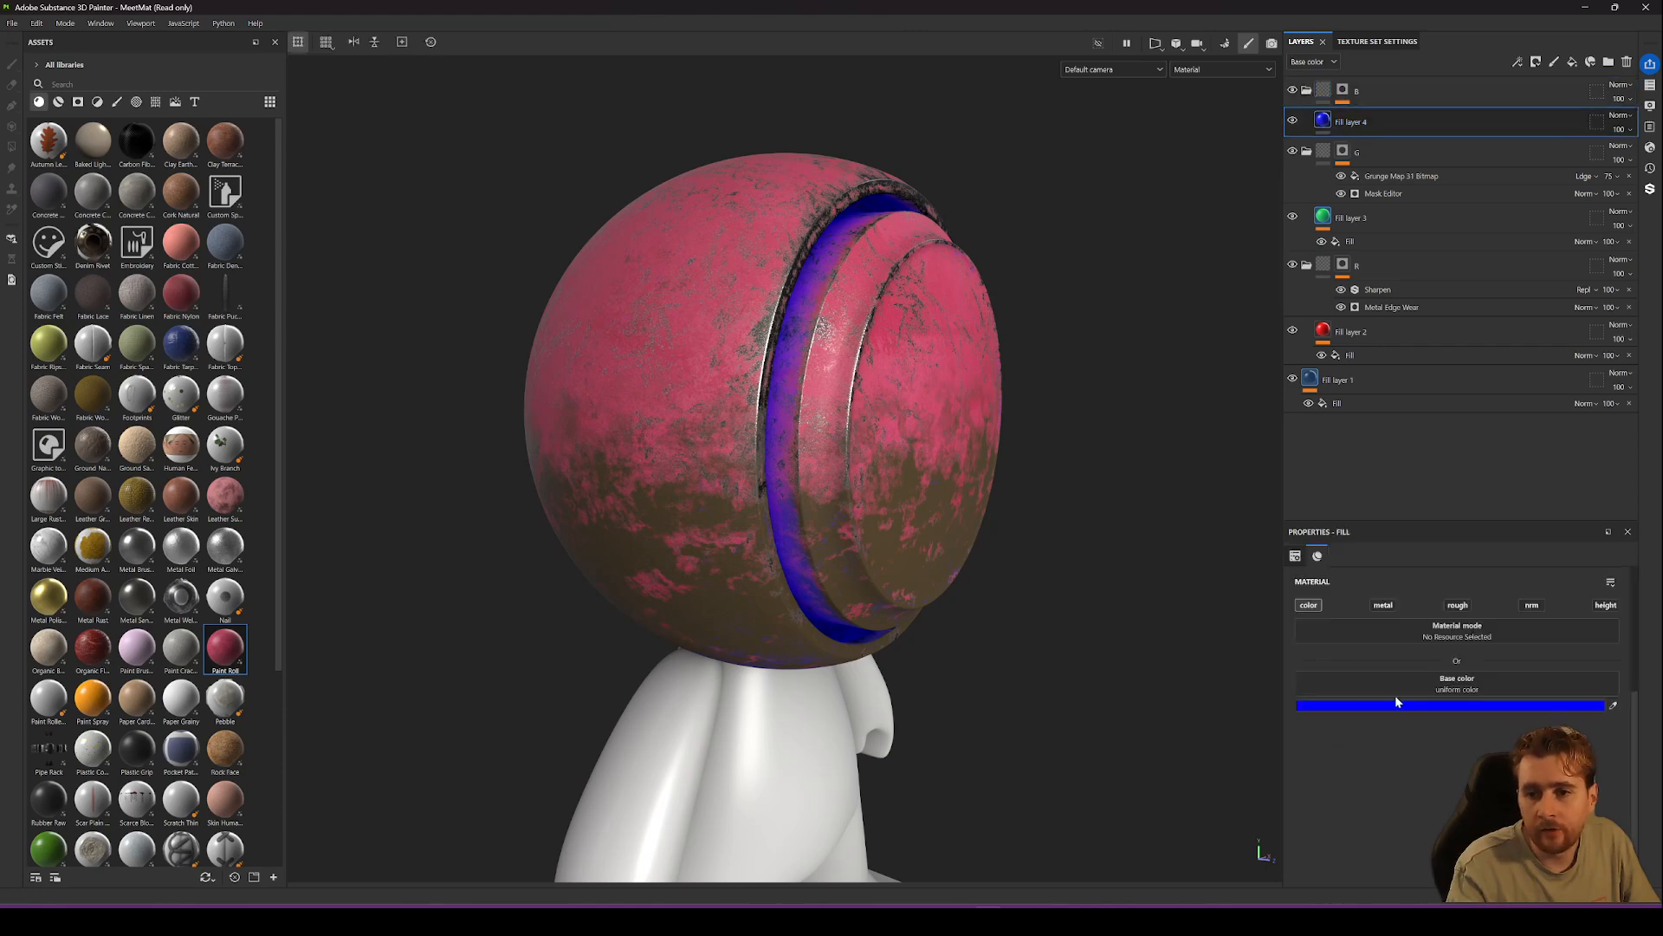
pyautogui.rightClick(1318, 119)
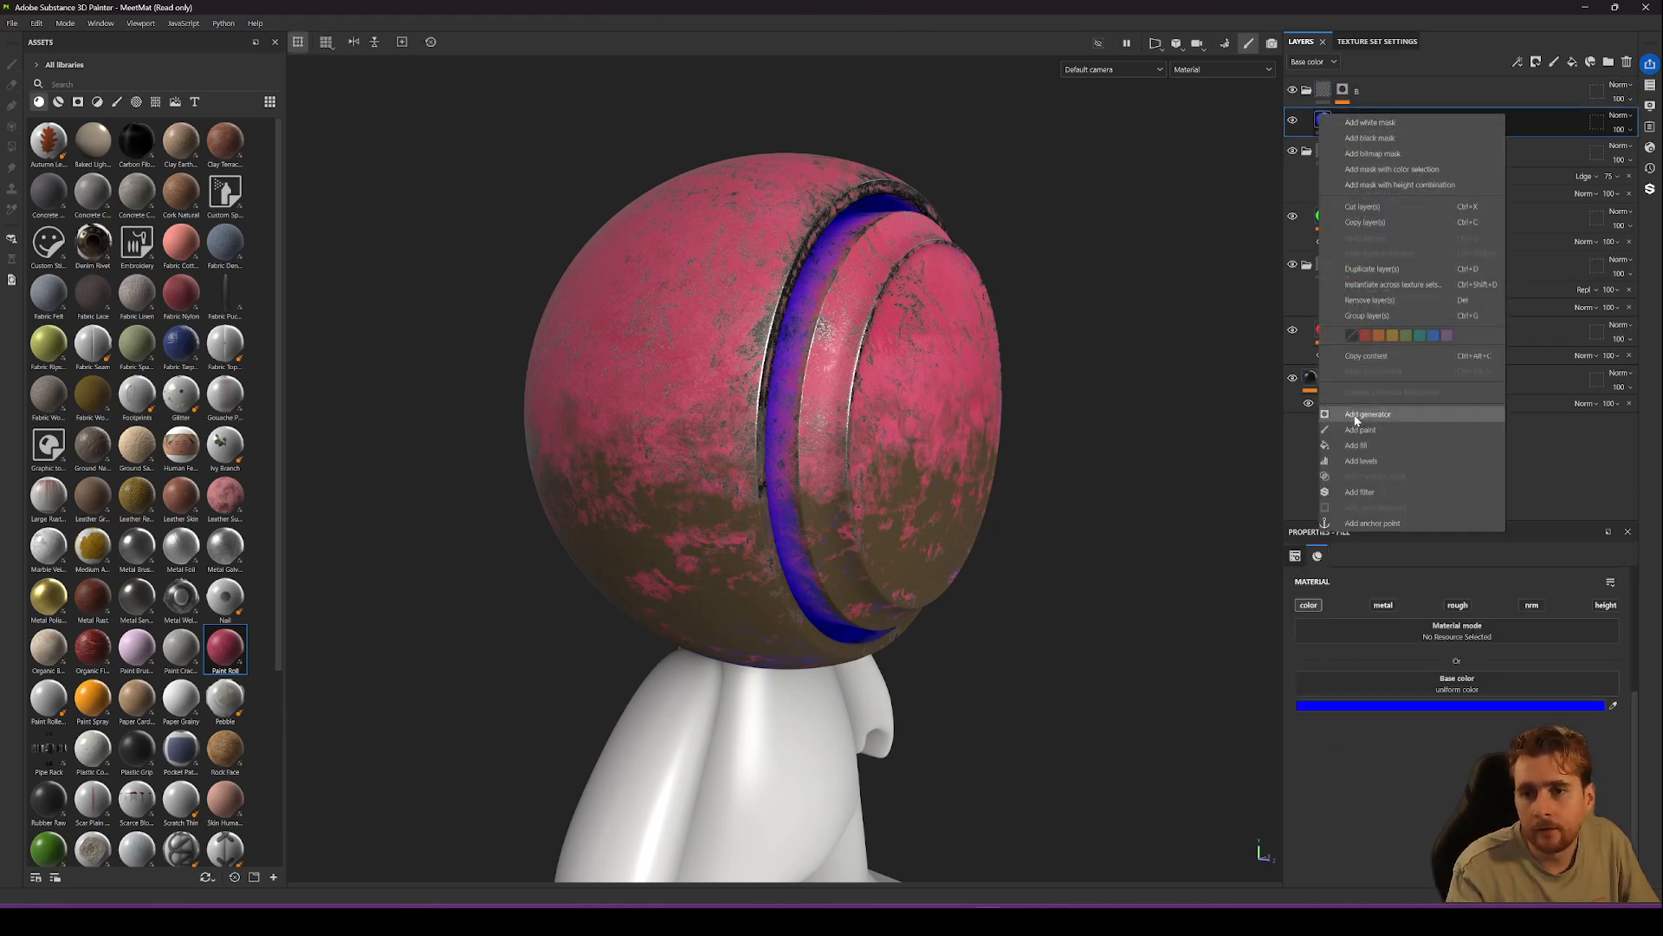
pyautogui.click(1360, 445)
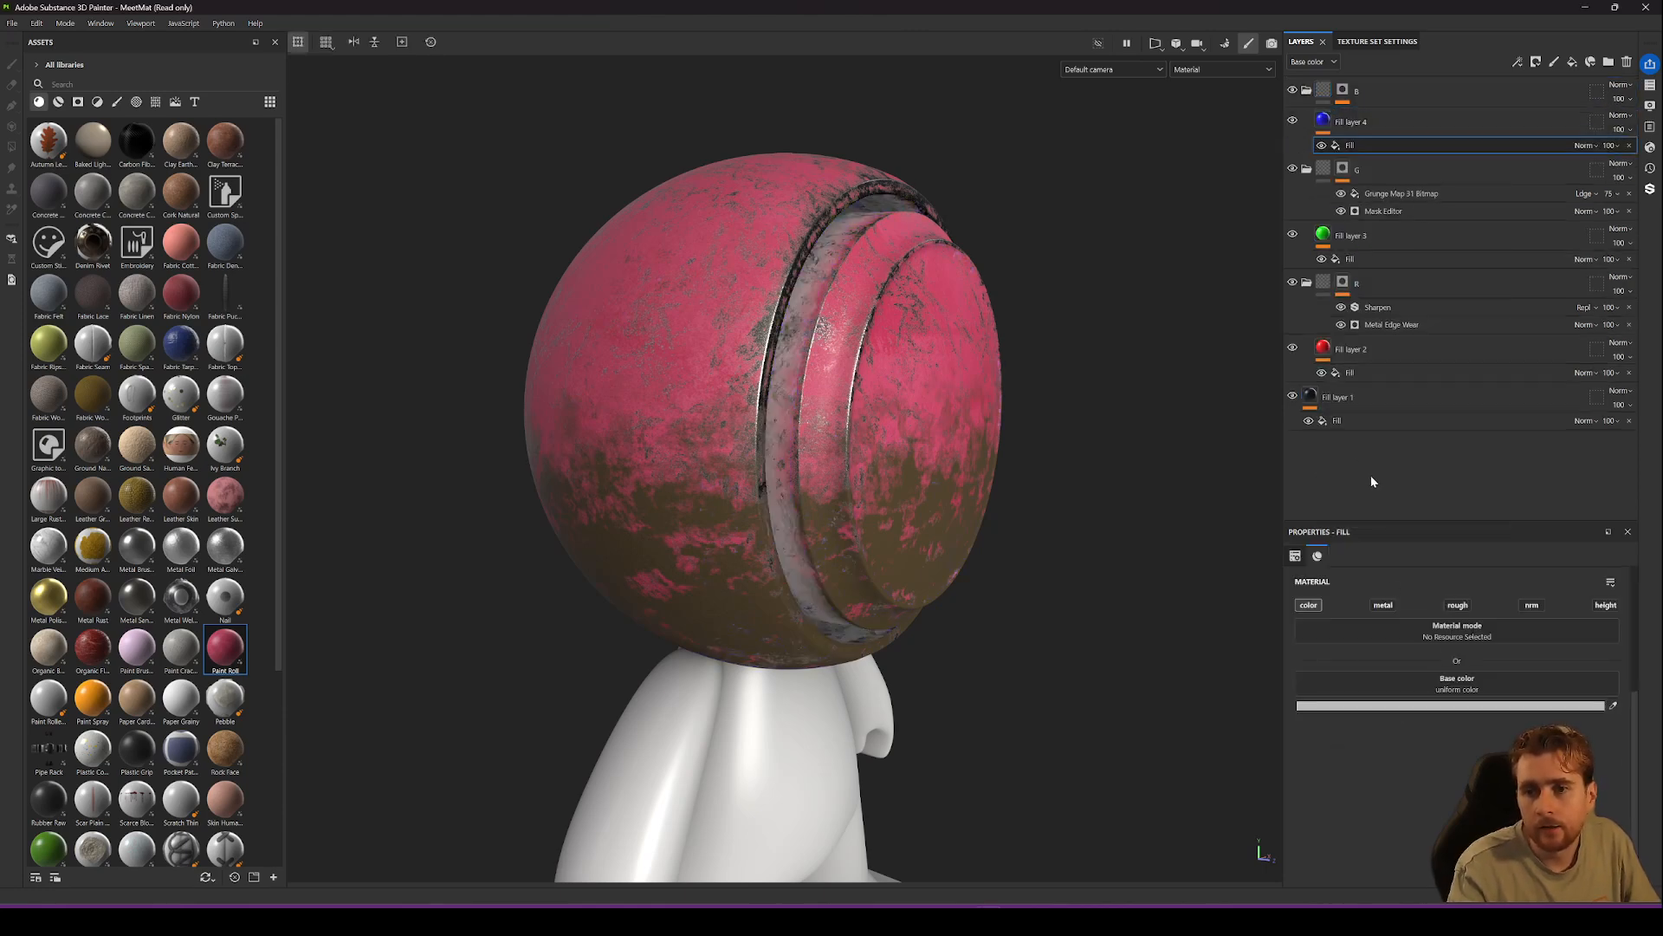
pyautogui.click(1383, 606)
pyautogui.click(1464, 606)
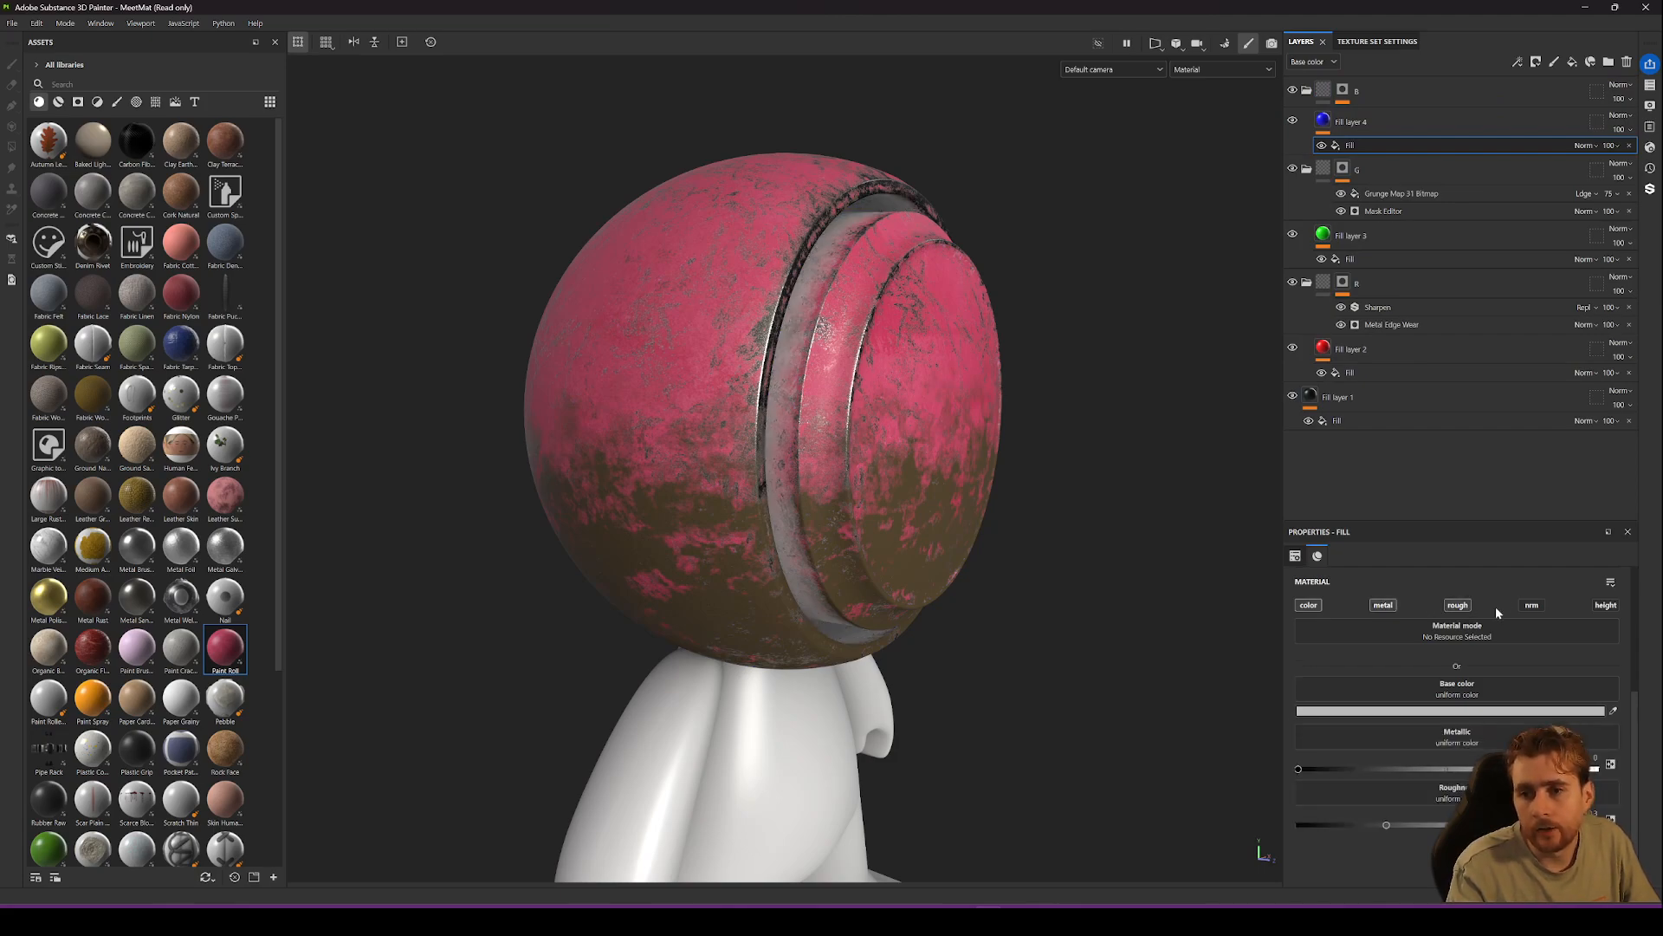
pyautogui.click(1605, 605)
# Set the base color of the blue layer's fill effect to a dark neutral grey.
pyautogui.click(1441, 707)
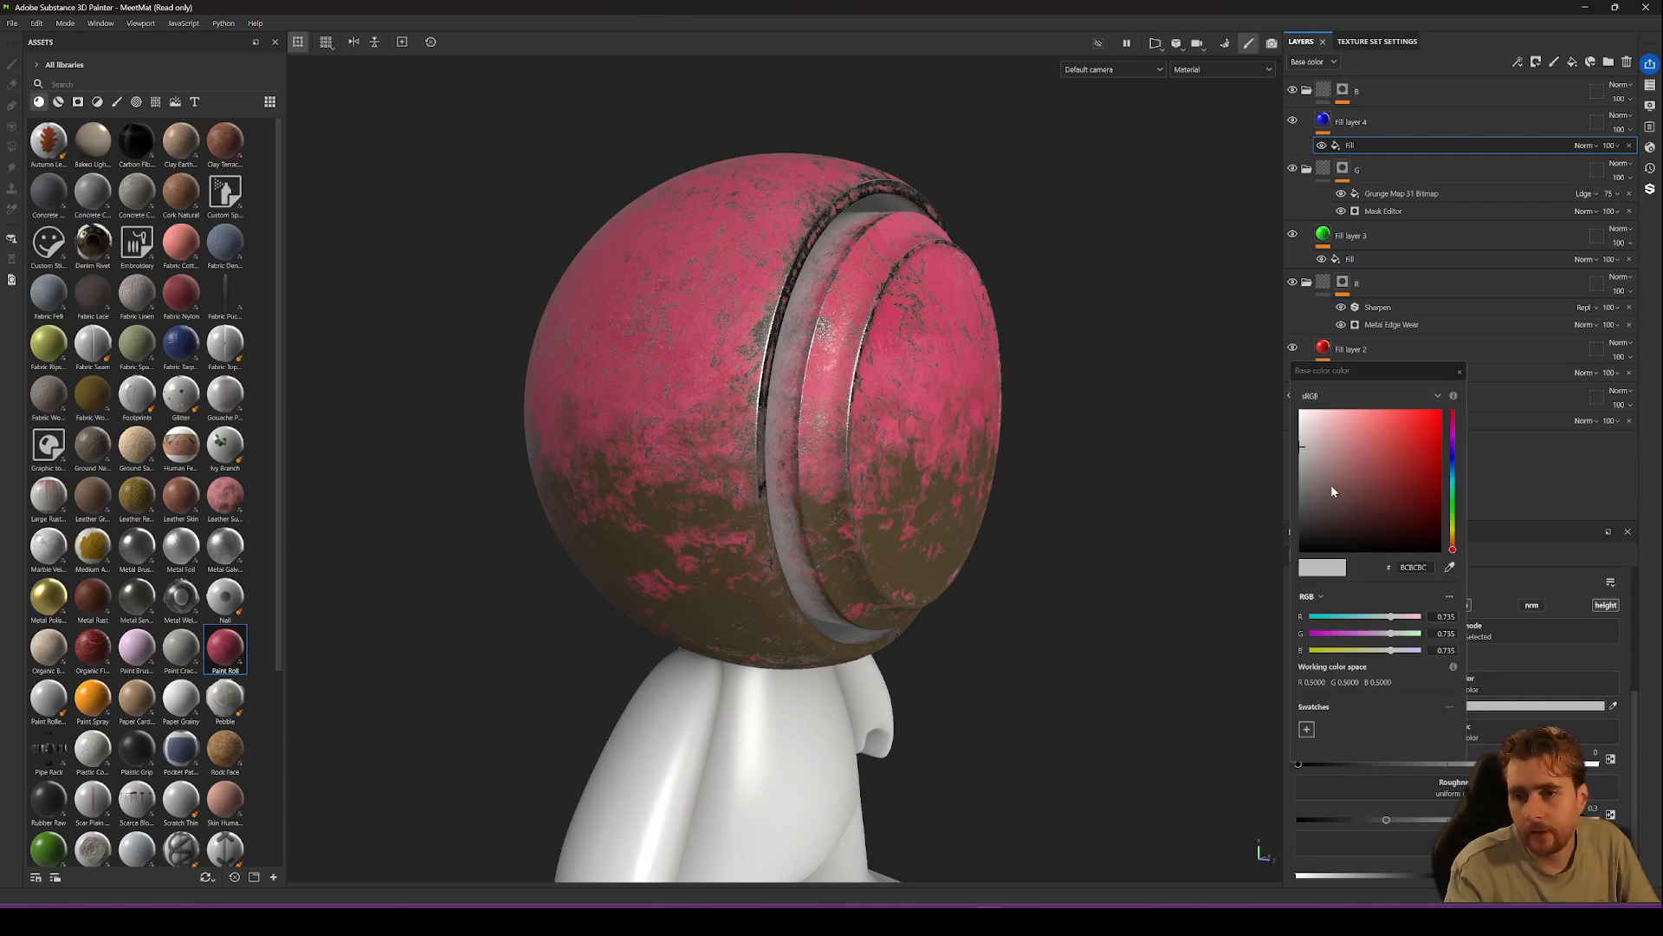
pyautogui.moveTo(1300, 512); pyautogui.dragTo(1301, 499)
pyautogui.click(1460, 371)
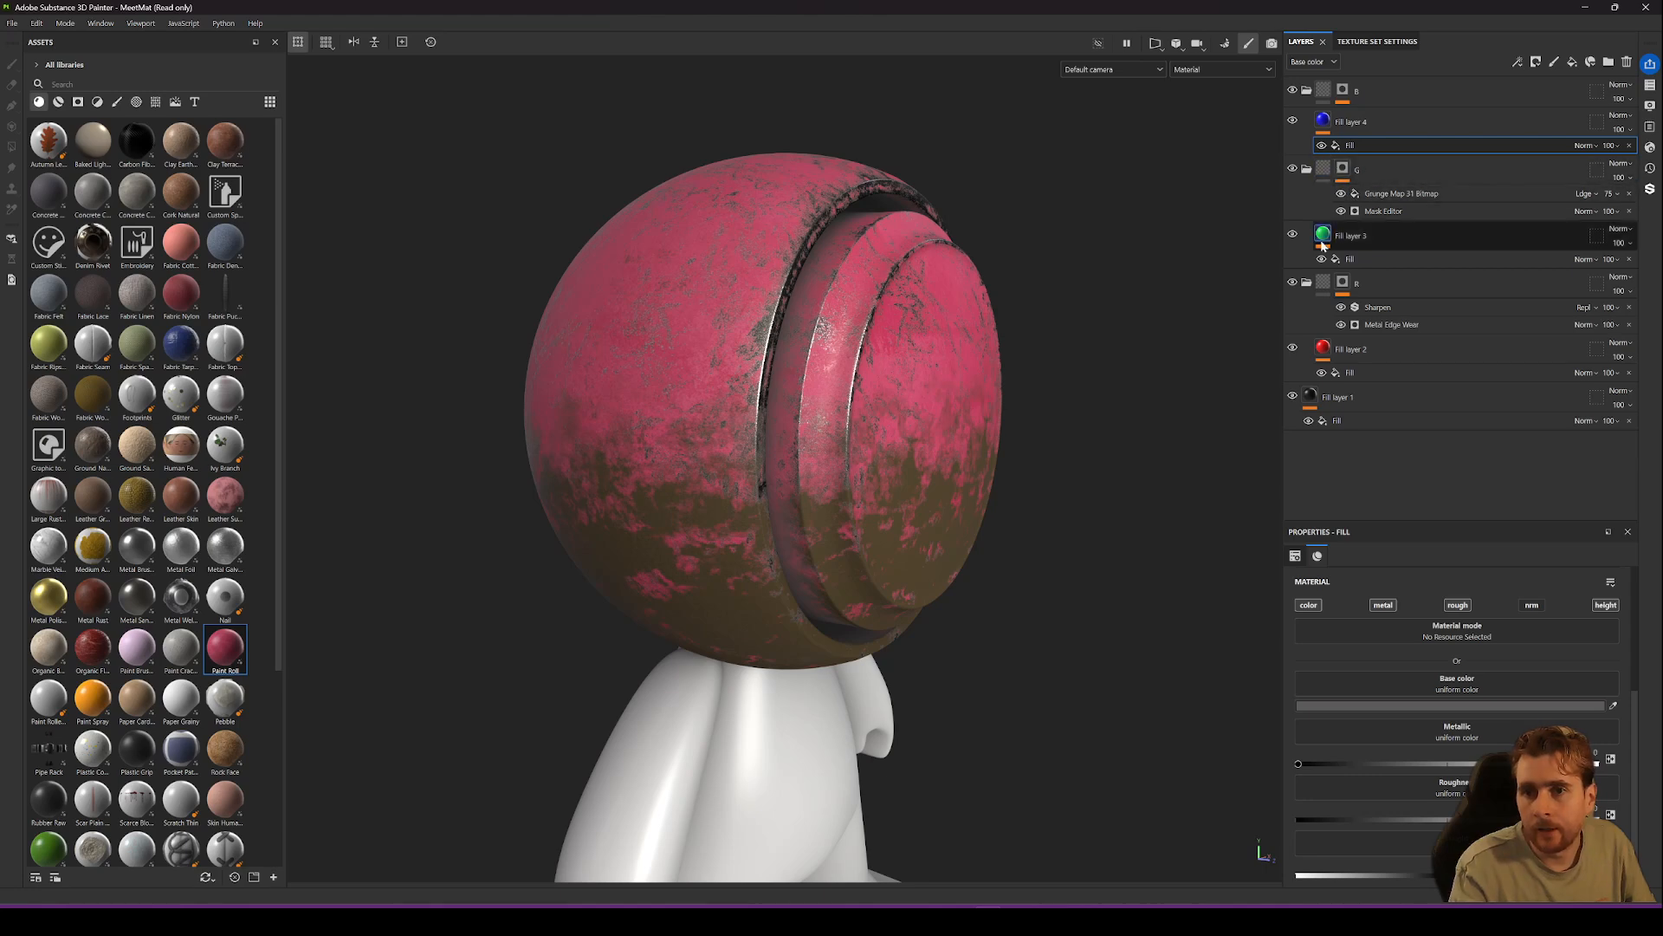
# Raise the roughness of the green layer's fill effect and inspect the brown areas on the head.
pyautogui.click(1344, 260)
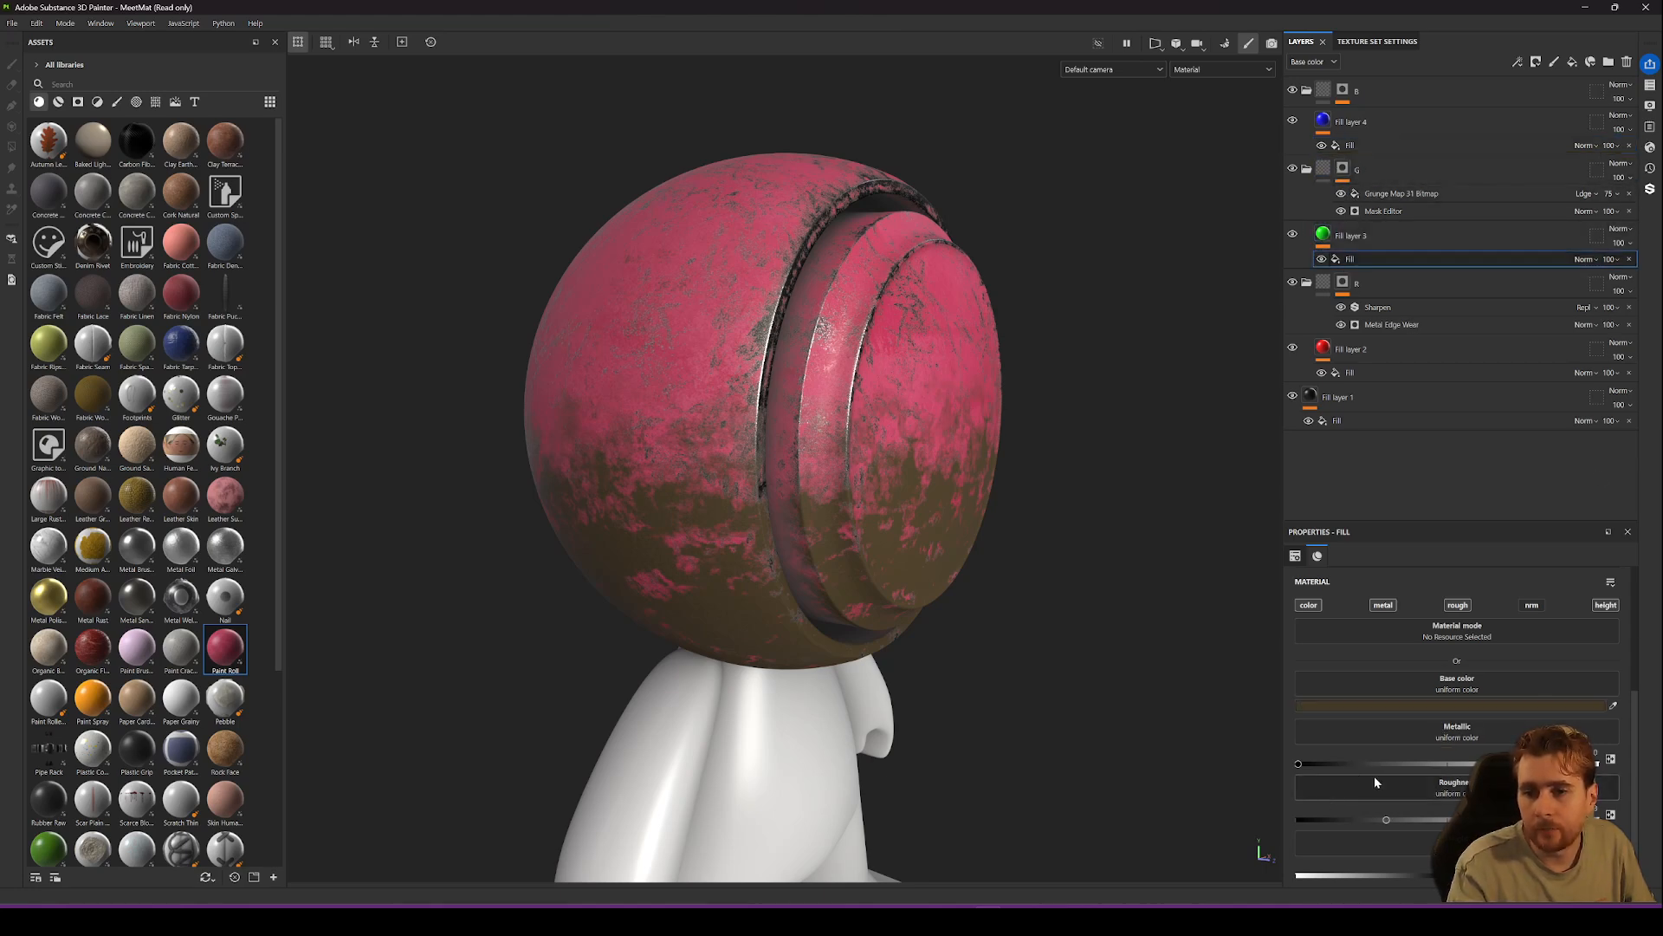
pyautogui.moveTo(1407, 817); pyautogui.dragTo(1490, 818)
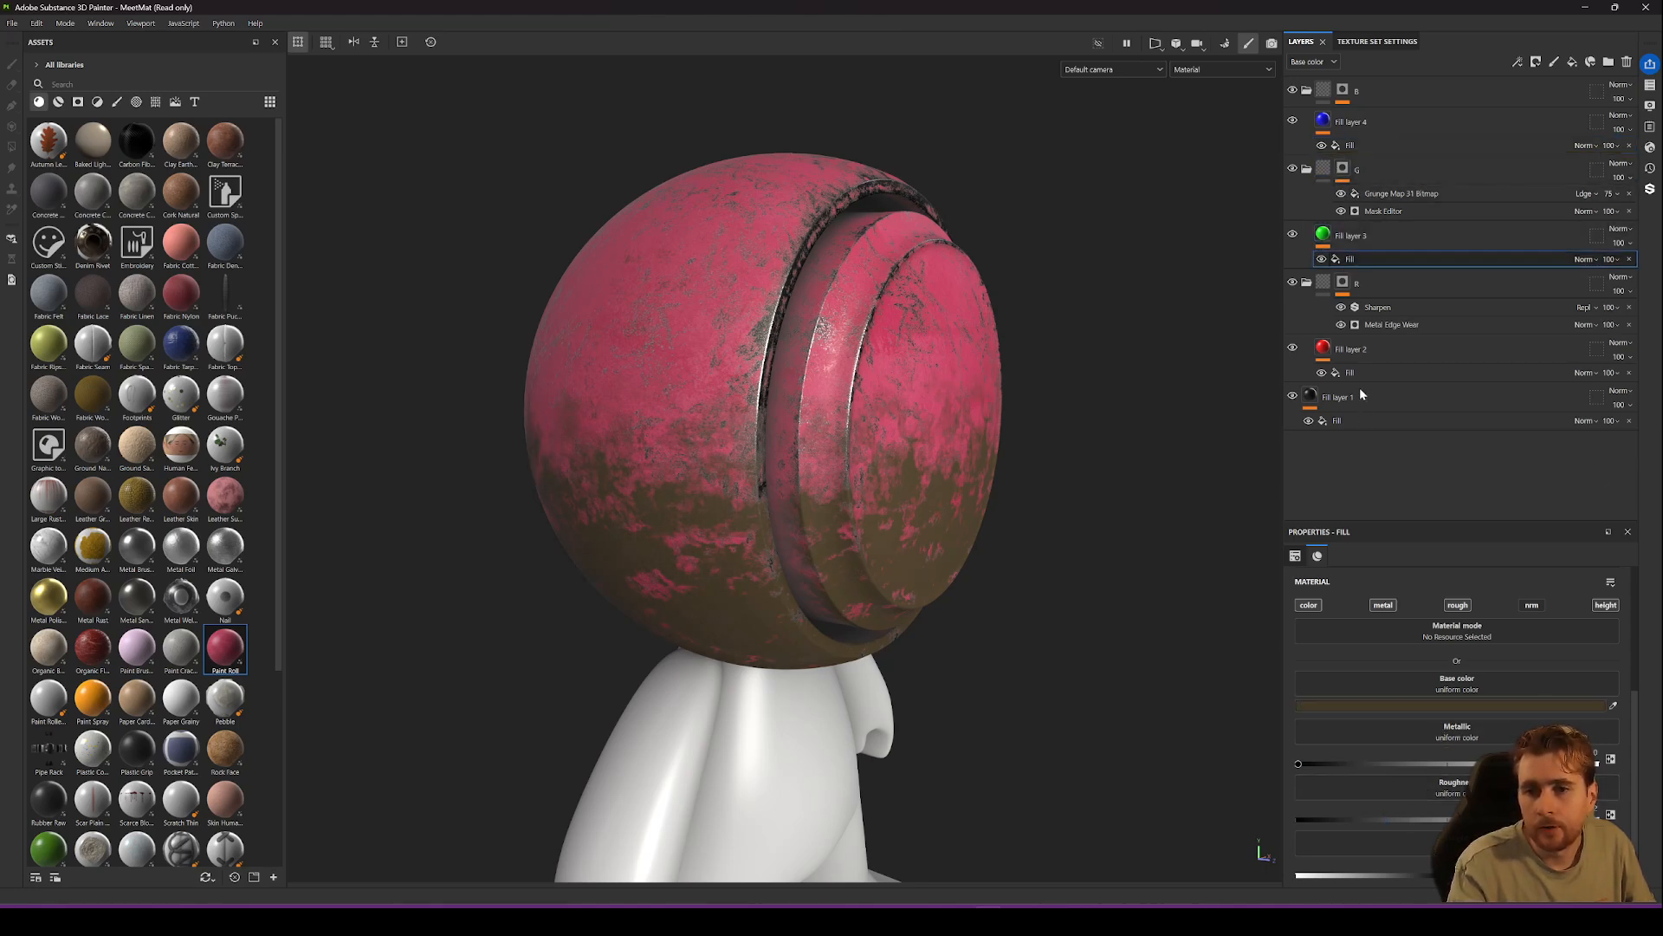
pyautogui.keyDown('alt'); pyautogui.moveTo(1199, 407); pyautogui.dragTo(558, 568); pyautogui.keyUp('alt')
pyautogui.scroll(2, 880, 367)
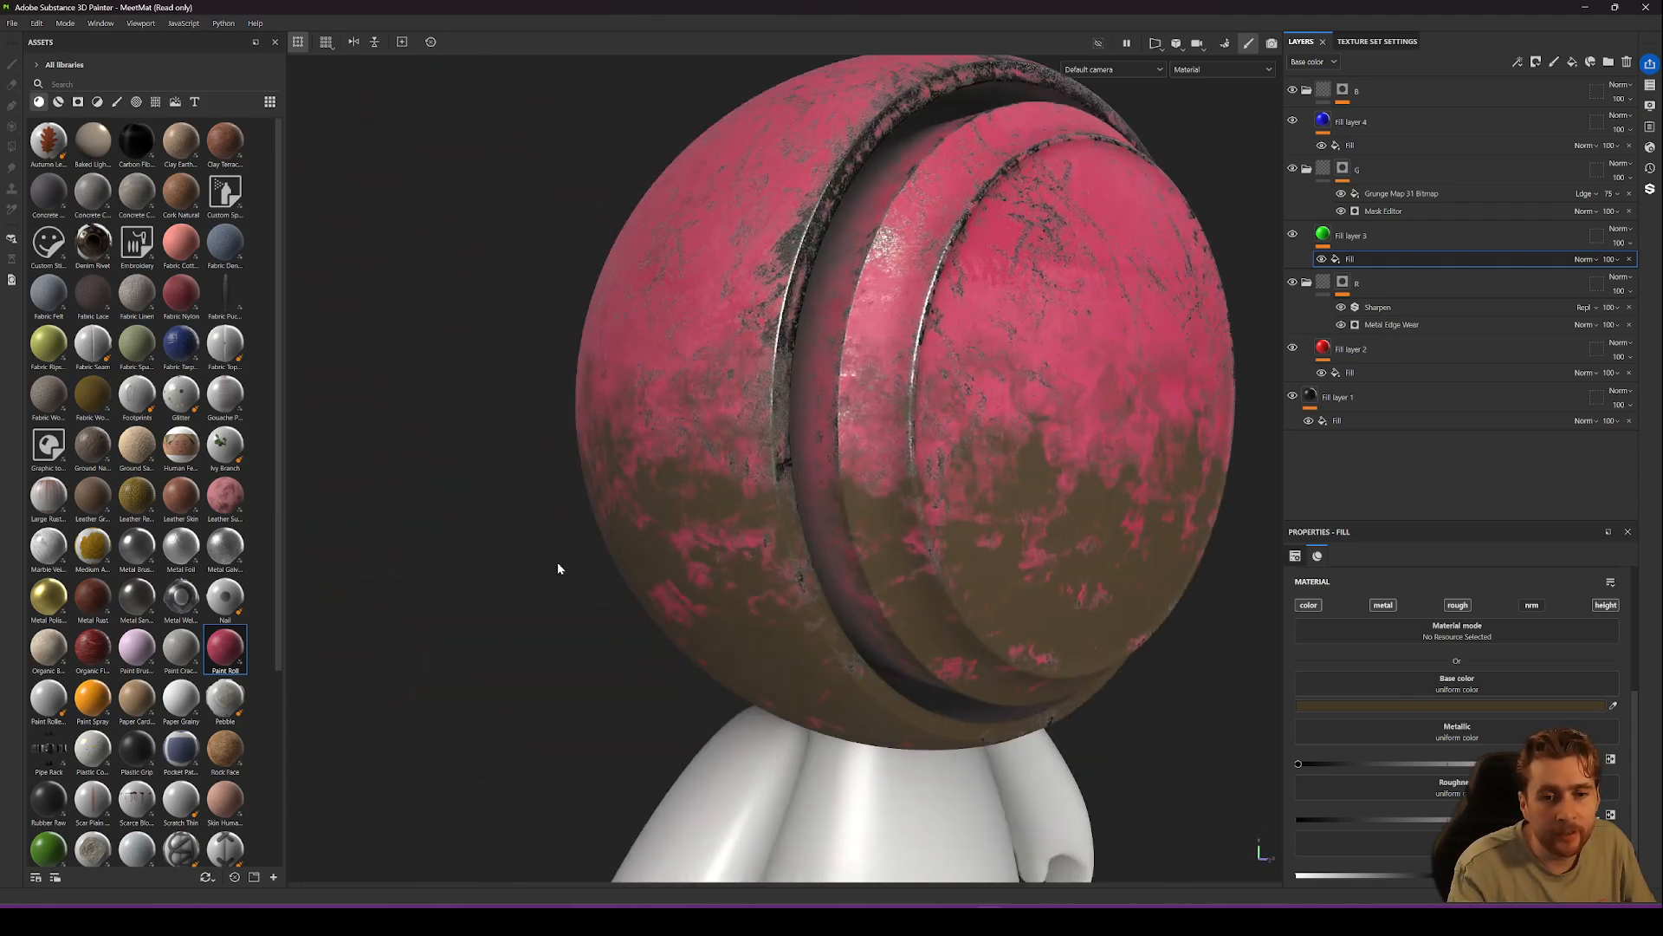
pyautogui.scroll(1, 987, 591)
pyautogui.scroll(-2, 927, 681)
pyautogui.keyDown('alt'); pyautogui.moveTo(1161, 563); pyautogui.dragTo(965, 564, button='middle'); pyautogui.keyUp('alt')
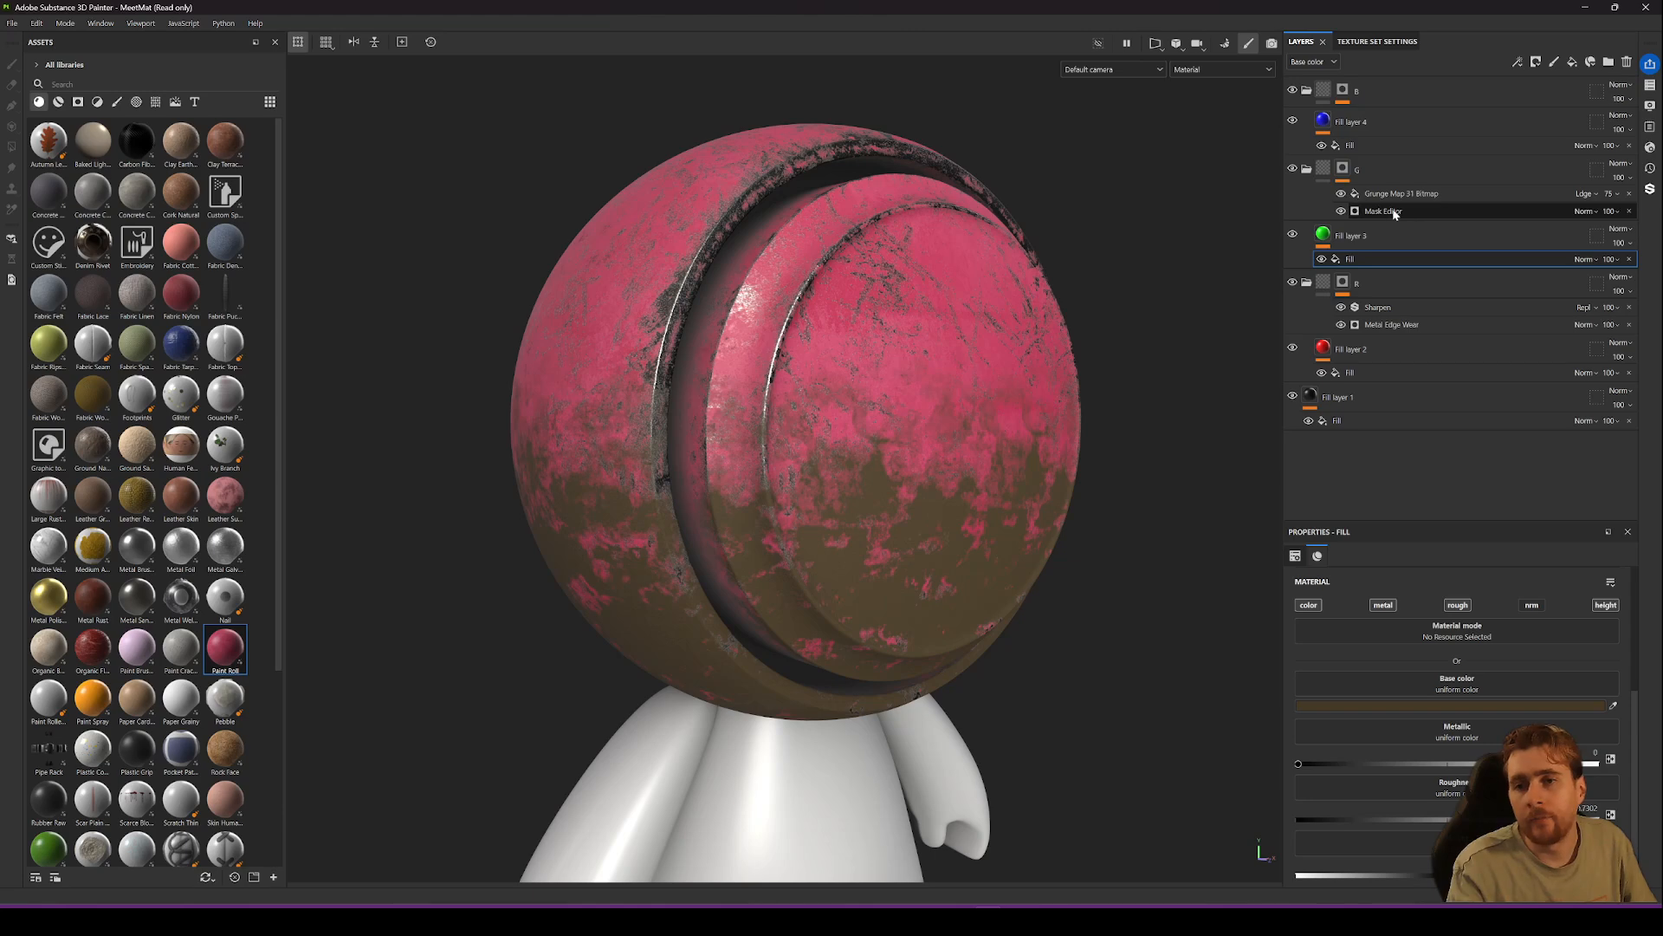
# Add a Levels effect to folder G's mask and lower its maximum output to about 0.864.
pyautogui.click(1343, 168)
pyautogui.rightClick(1344, 169)
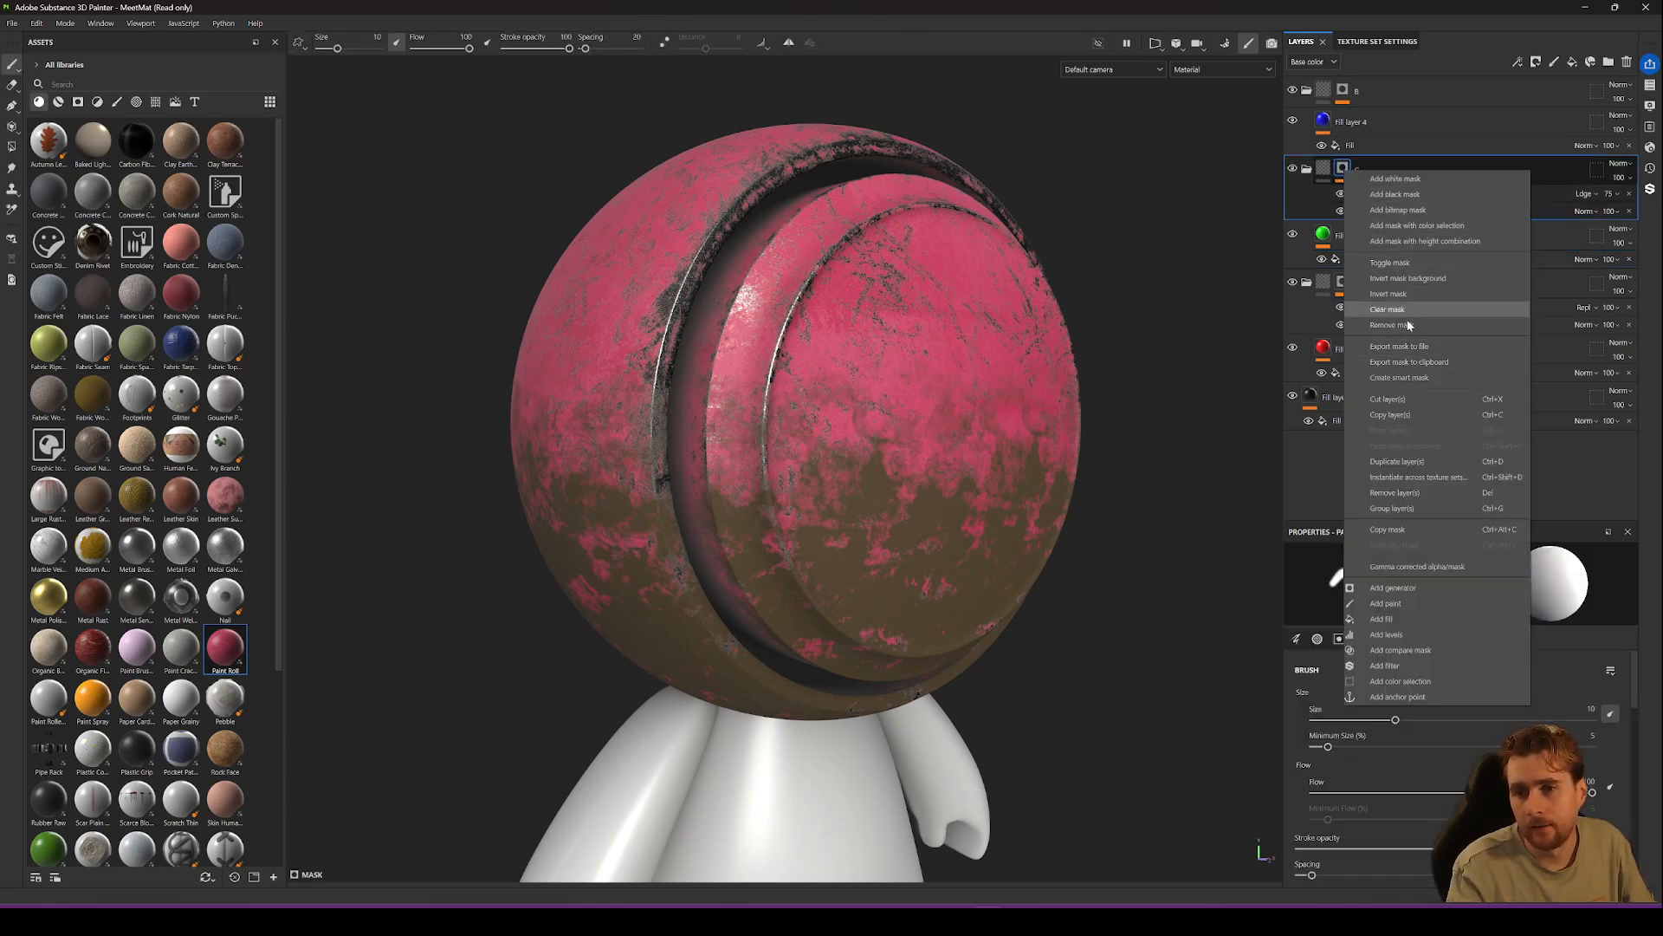
pyautogui.click(1389, 635)
pyautogui.moveTo(1625, 648); pyautogui.dragTo(1579, 651)
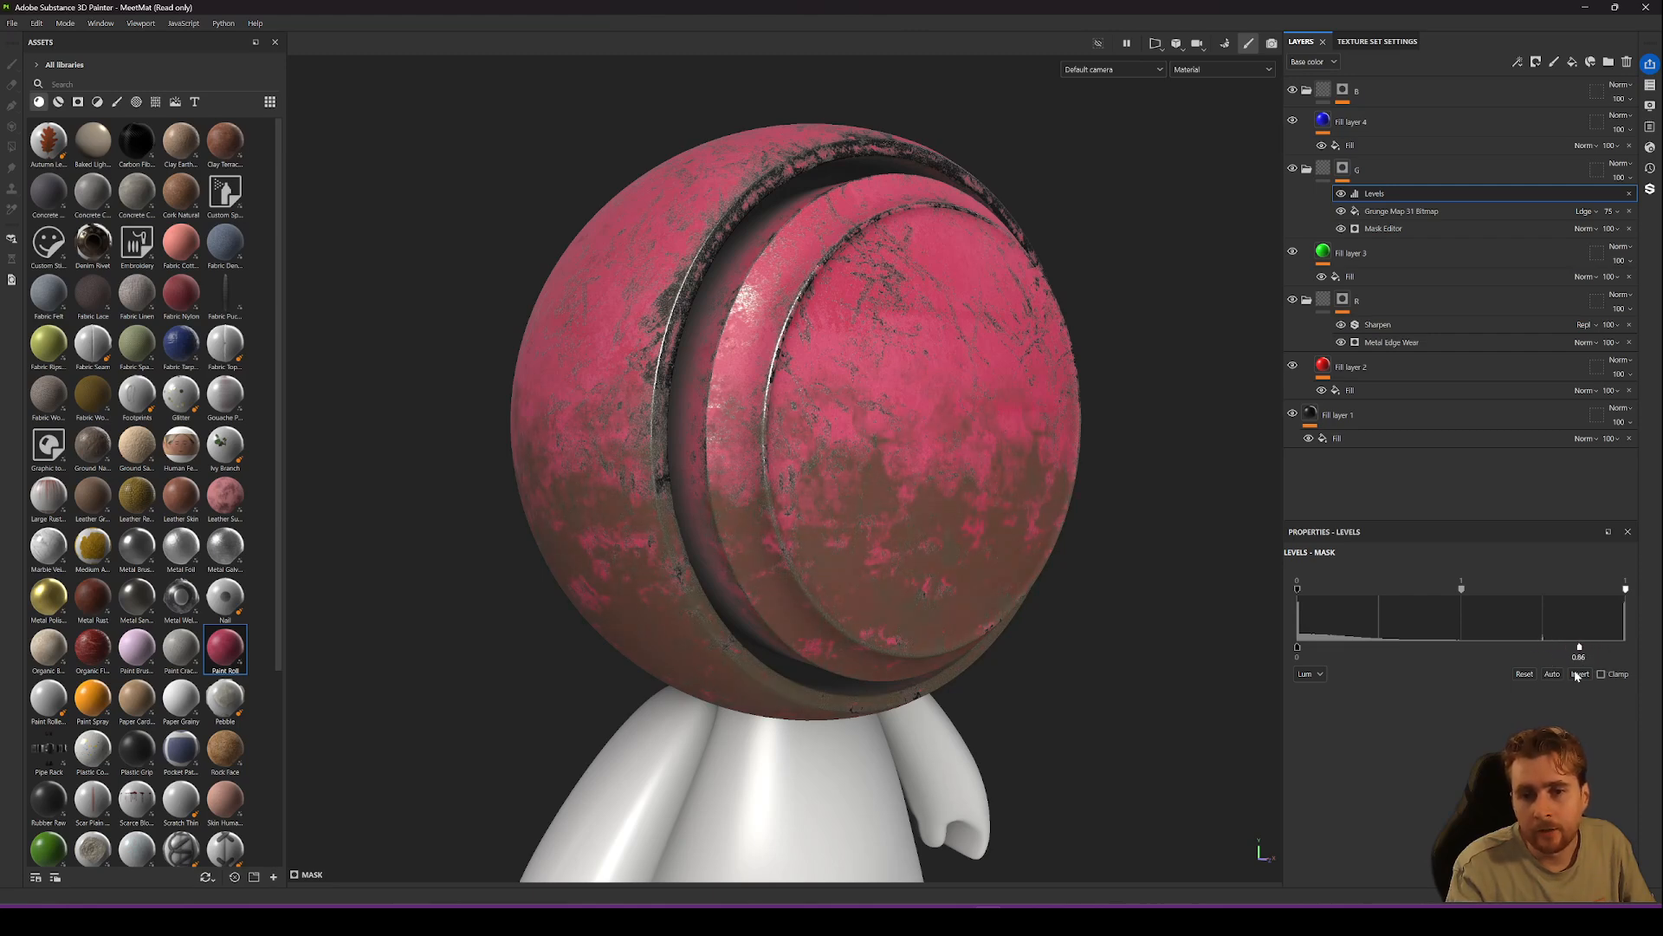
pyautogui.keyDown('alt'); pyautogui.moveTo(1058, 568); pyautogui.dragTo(1095, 594); pyautogui.keyUp('alt')
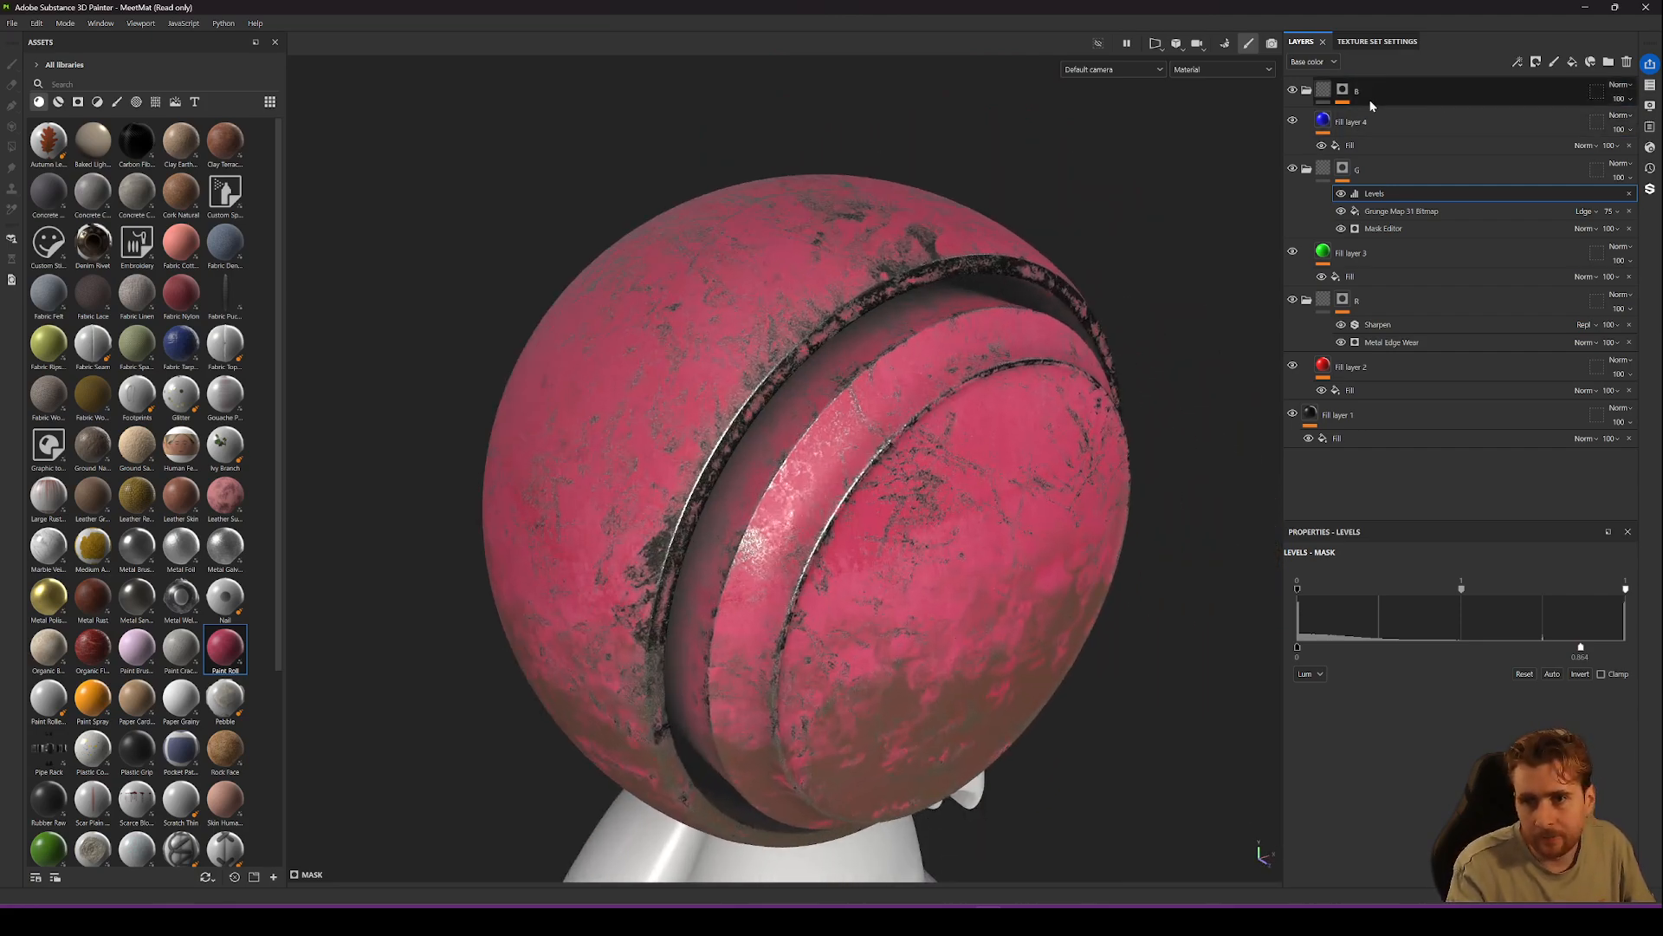
# Add a Levels effect to folder B's mask and lower its maximum output to about 0.457.
pyautogui.click(1341, 91)
pyautogui.rightClick(1341, 91)
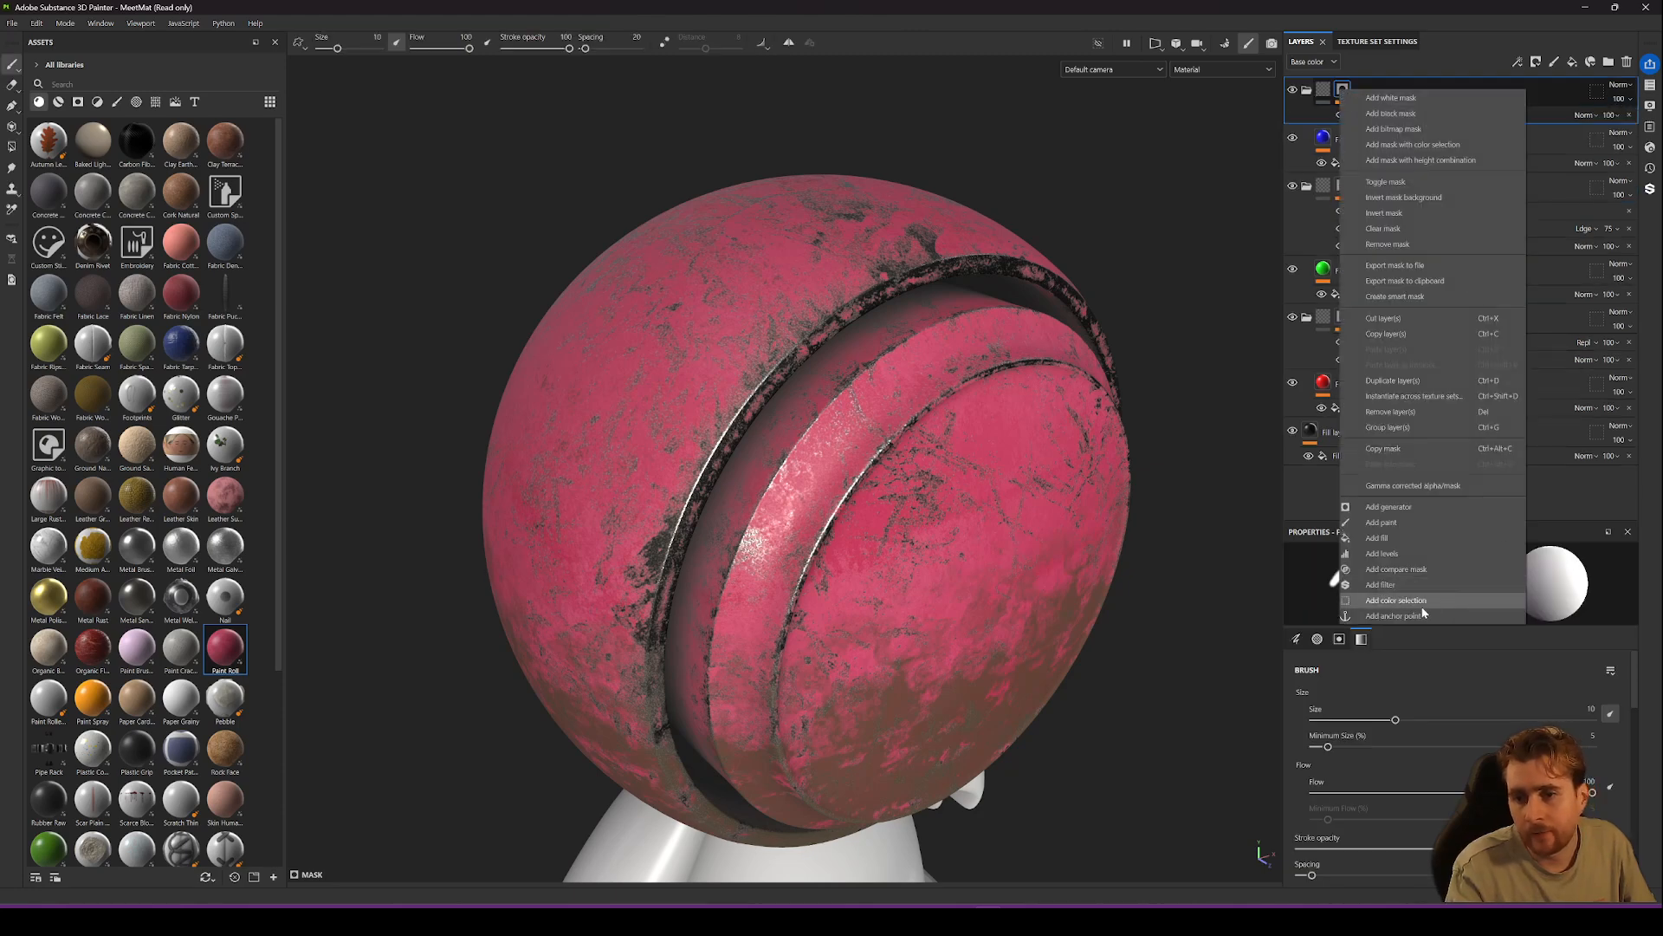
pyautogui.click(1383, 554)
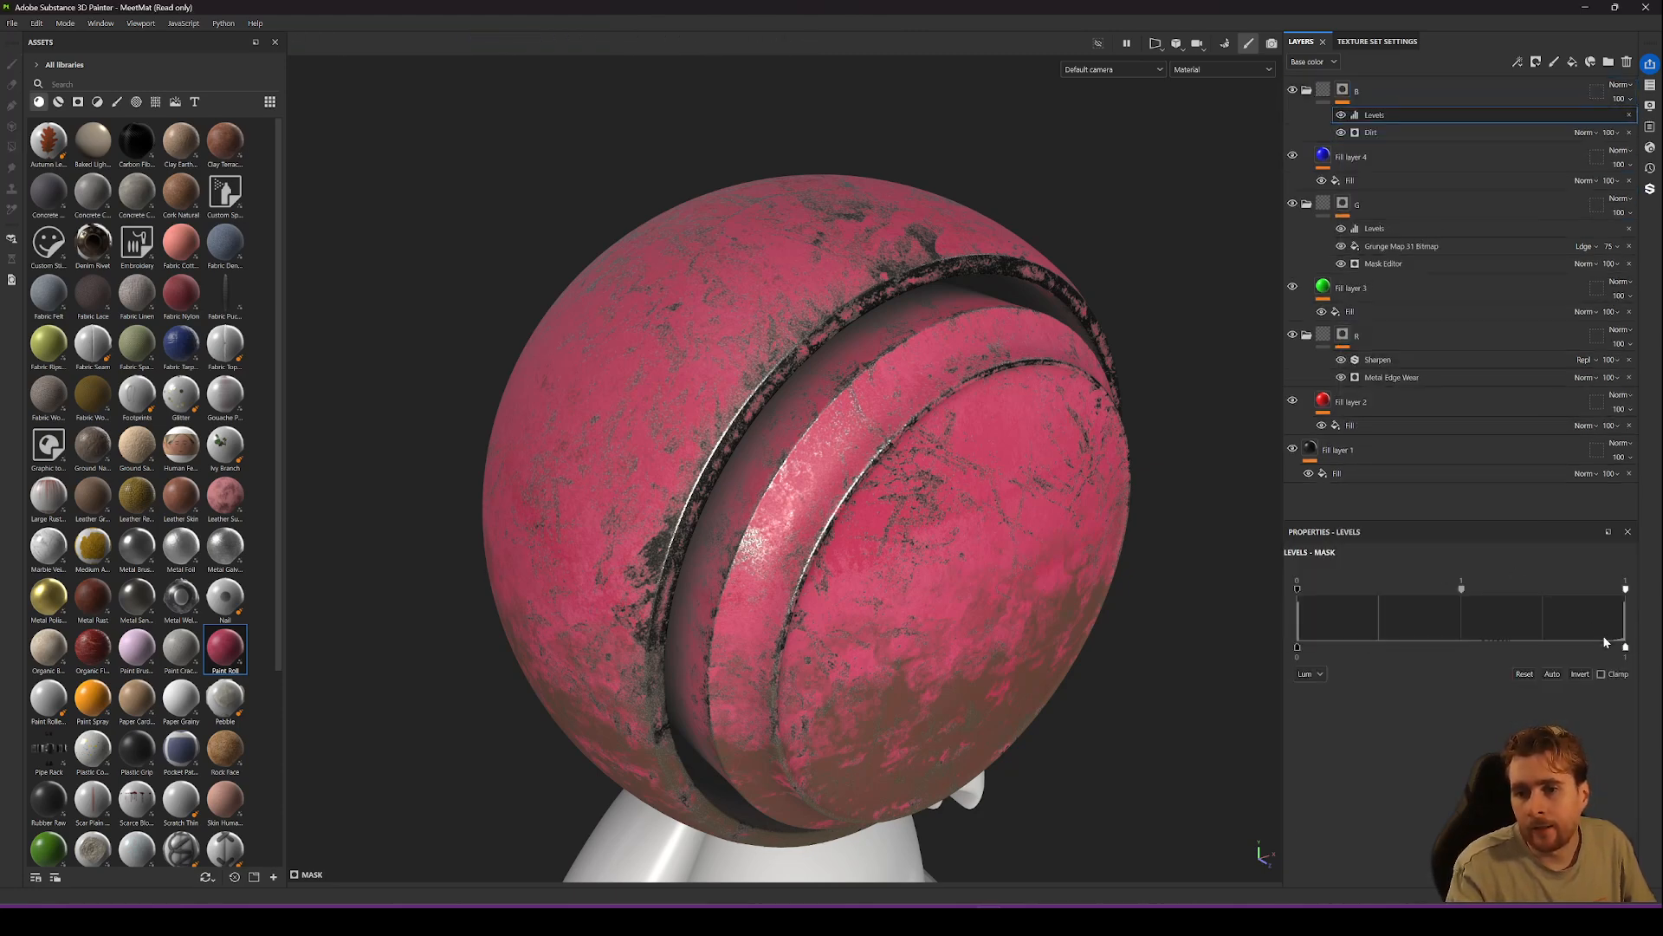
pyautogui.moveTo(1626, 650); pyautogui.dragTo(1458, 697)
pyautogui.keyDown('alt'); pyautogui.moveTo(1075, 459); pyautogui.dragTo(1087, 535); pyautogui.keyUp('alt')
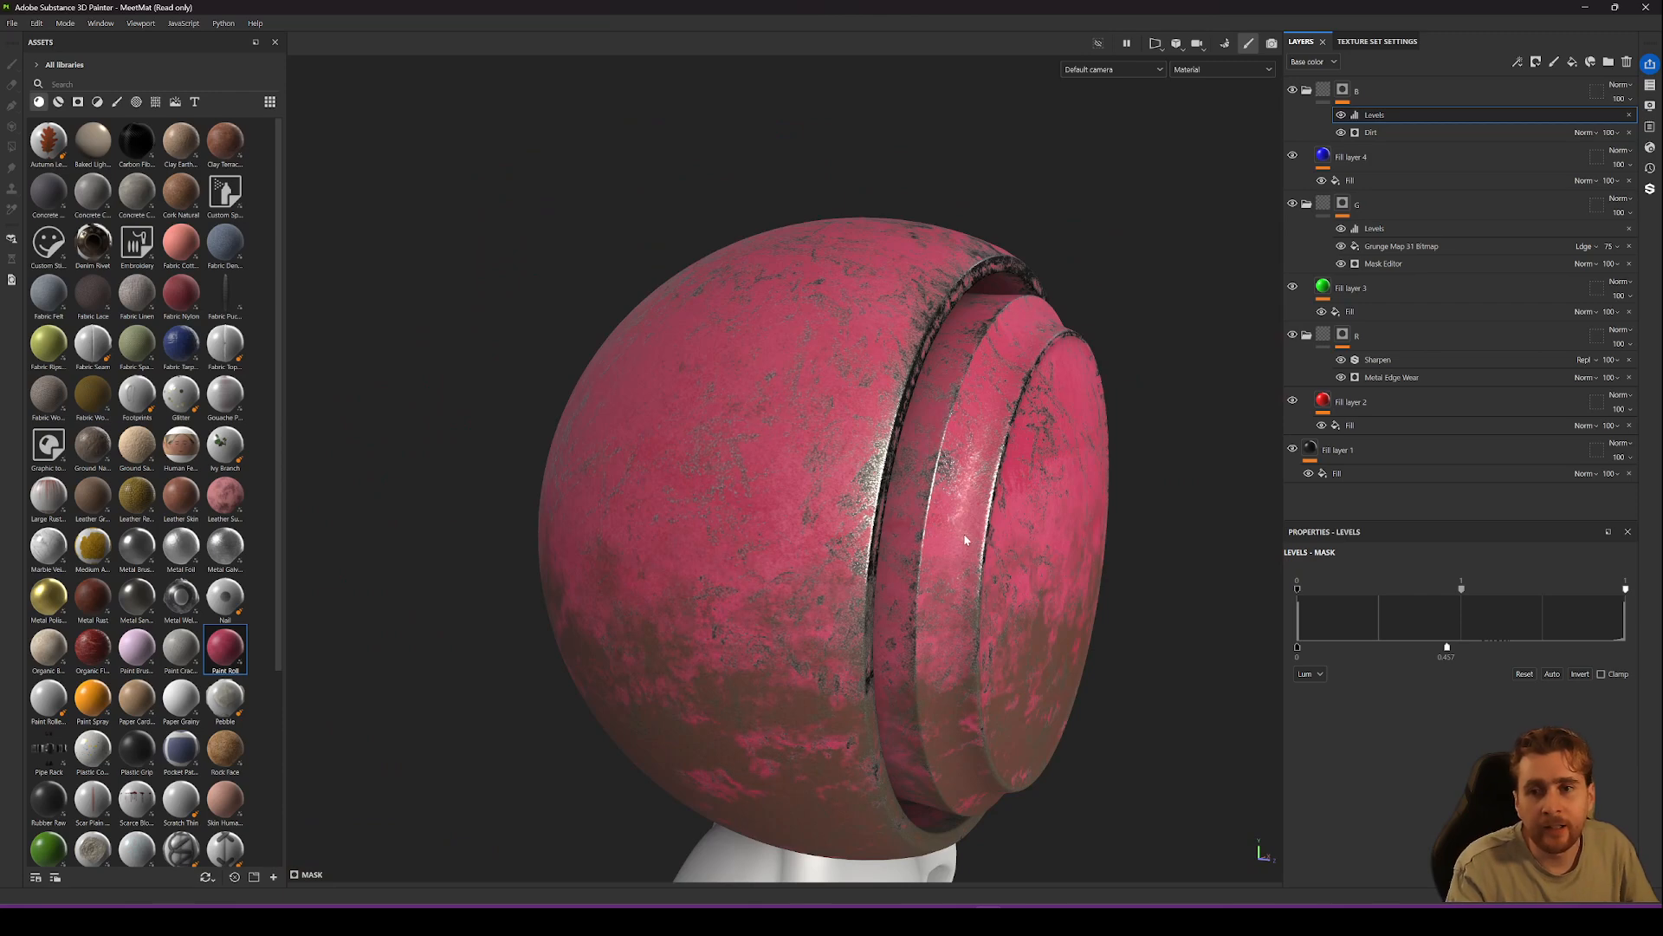
# Collapse the mask effects of folders B, G and R in the layer stack.
pyautogui.click(1307, 90)
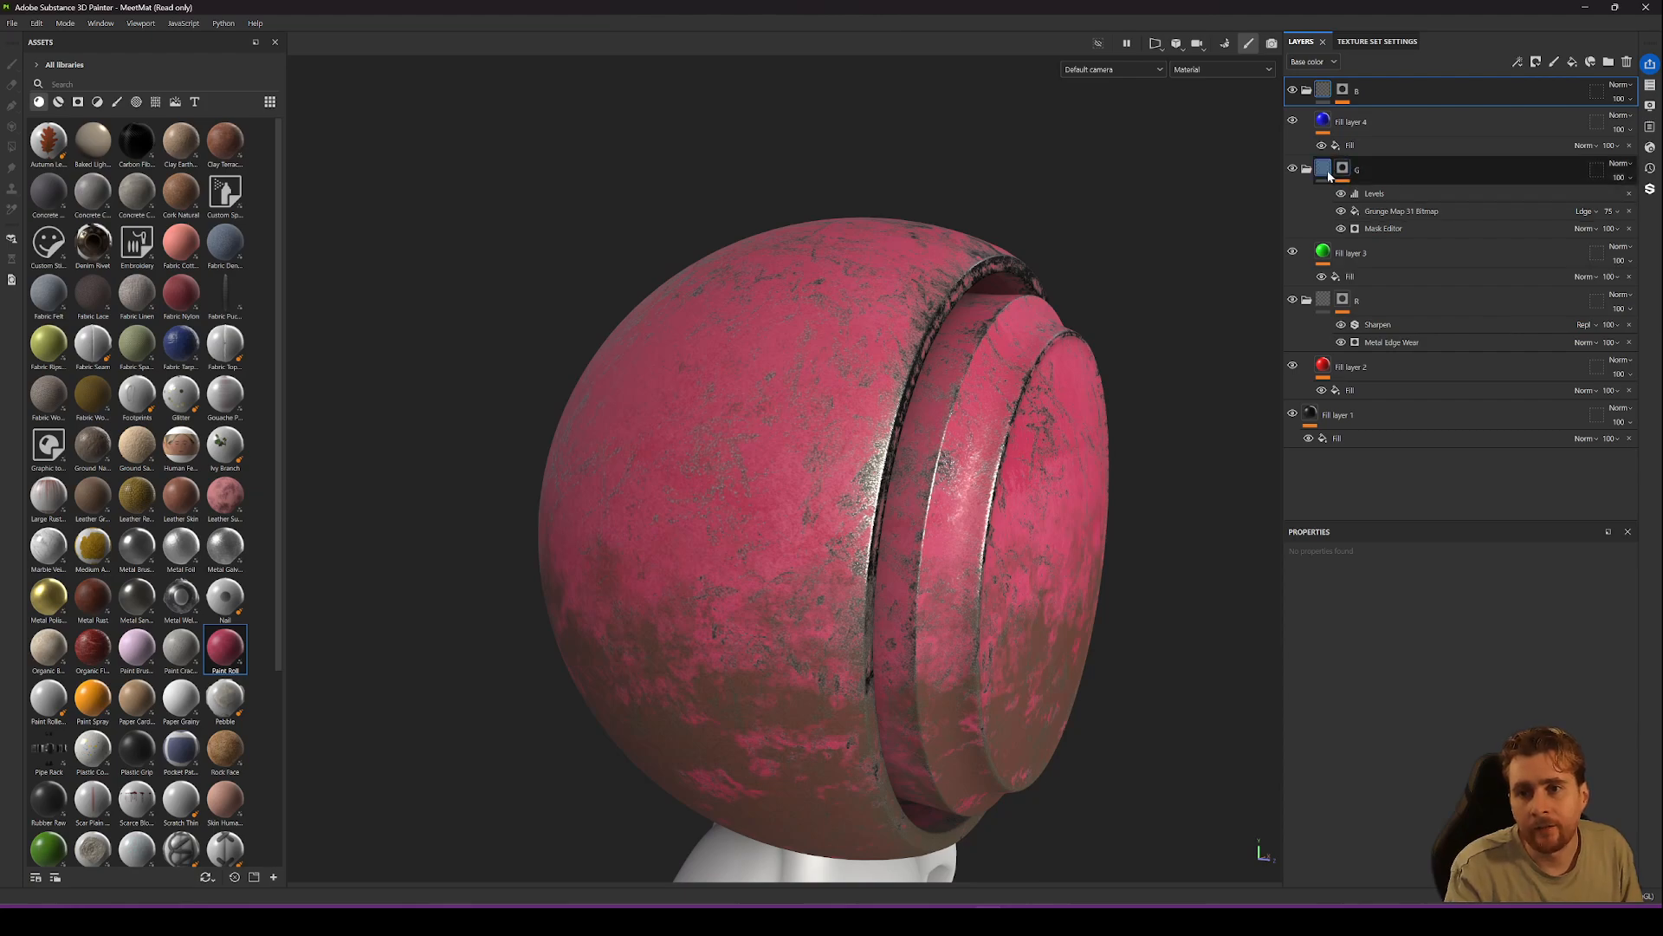
pyautogui.click(1307, 168)
pyautogui.click(1307, 247)
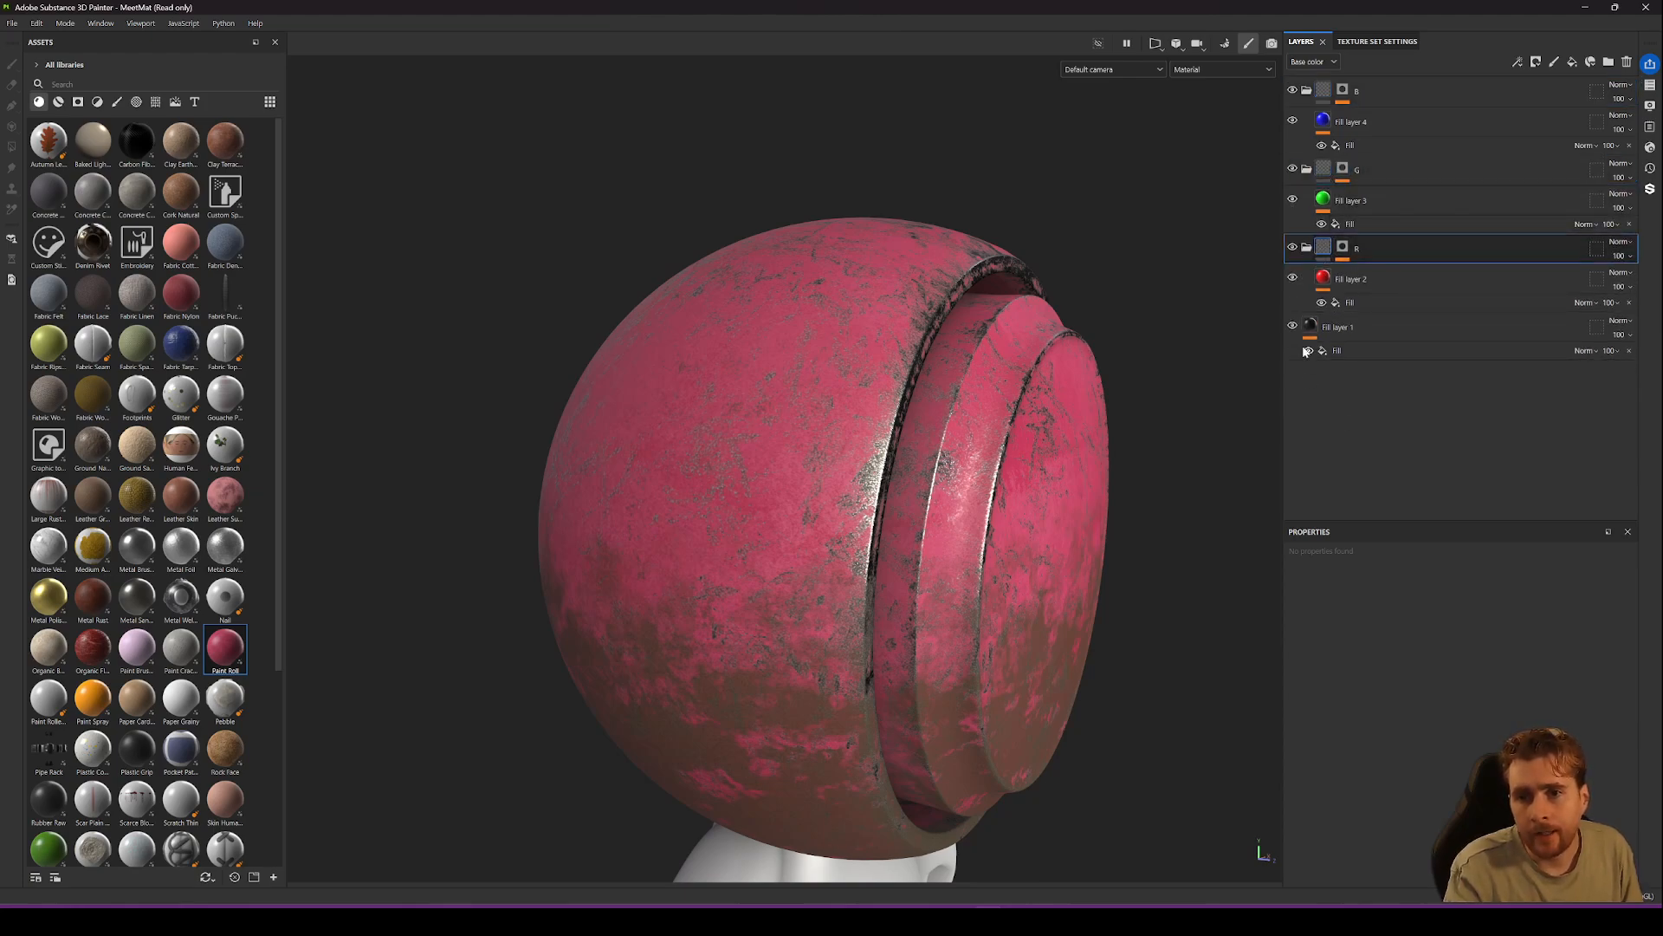
# Hide the fill effects of all four fill layers and inspect the flat RGB mask colors on the head.
pyautogui.click(1307, 351)
pyautogui.click(1321, 302)
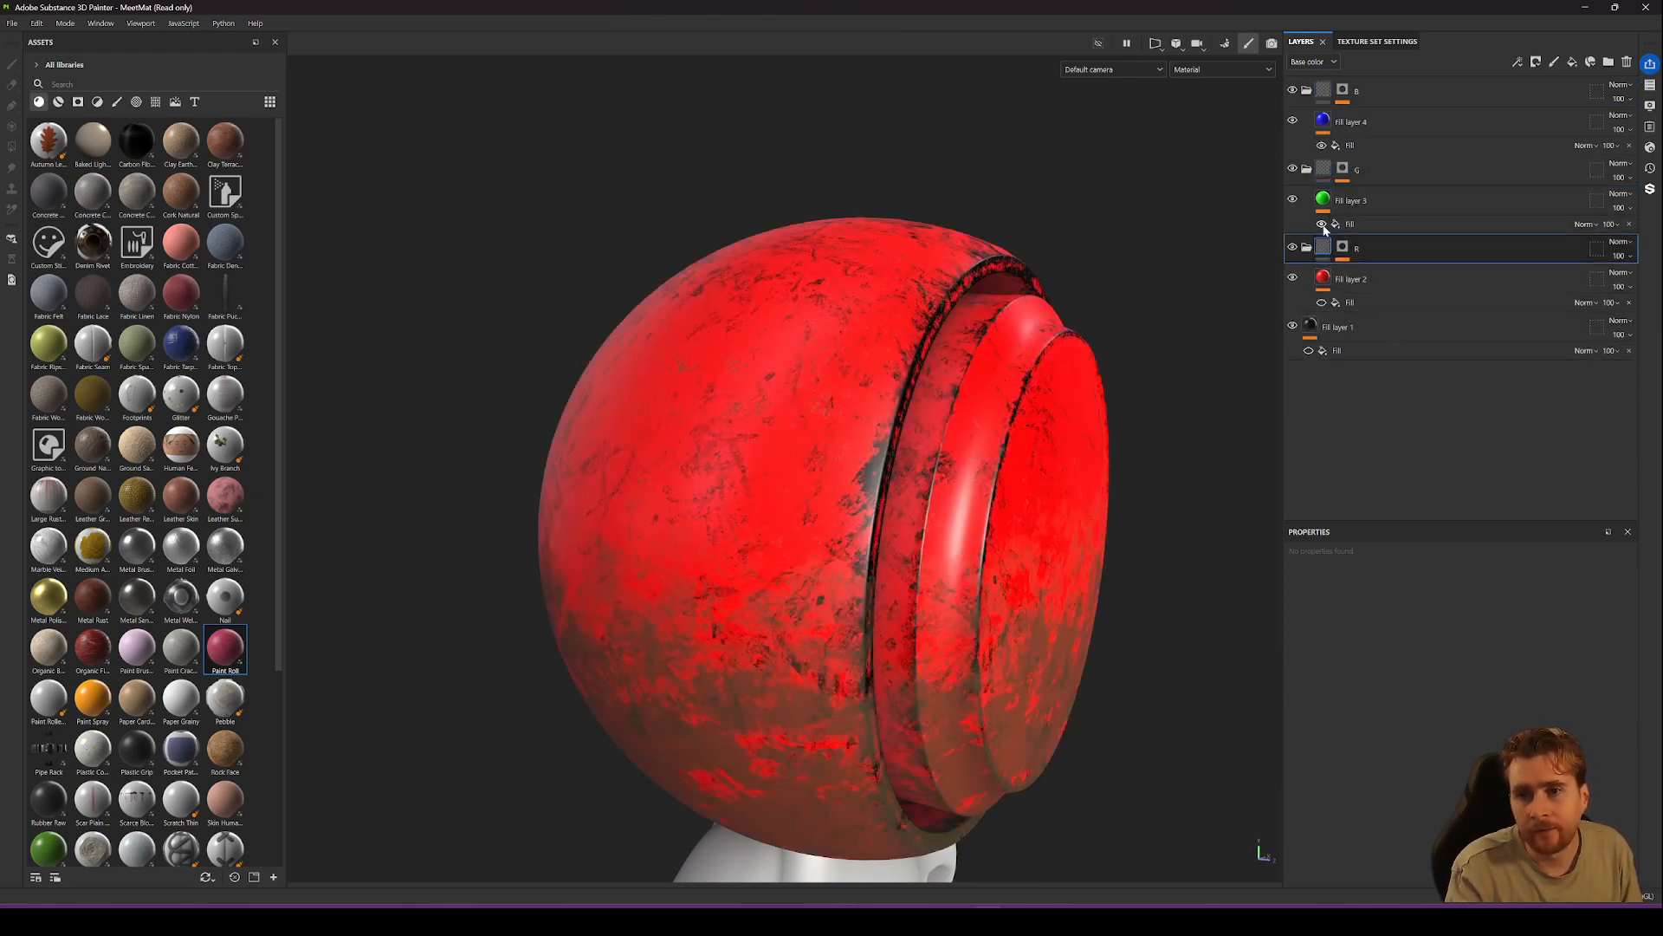
pyautogui.click(1322, 224)
pyautogui.click(1322, 144)
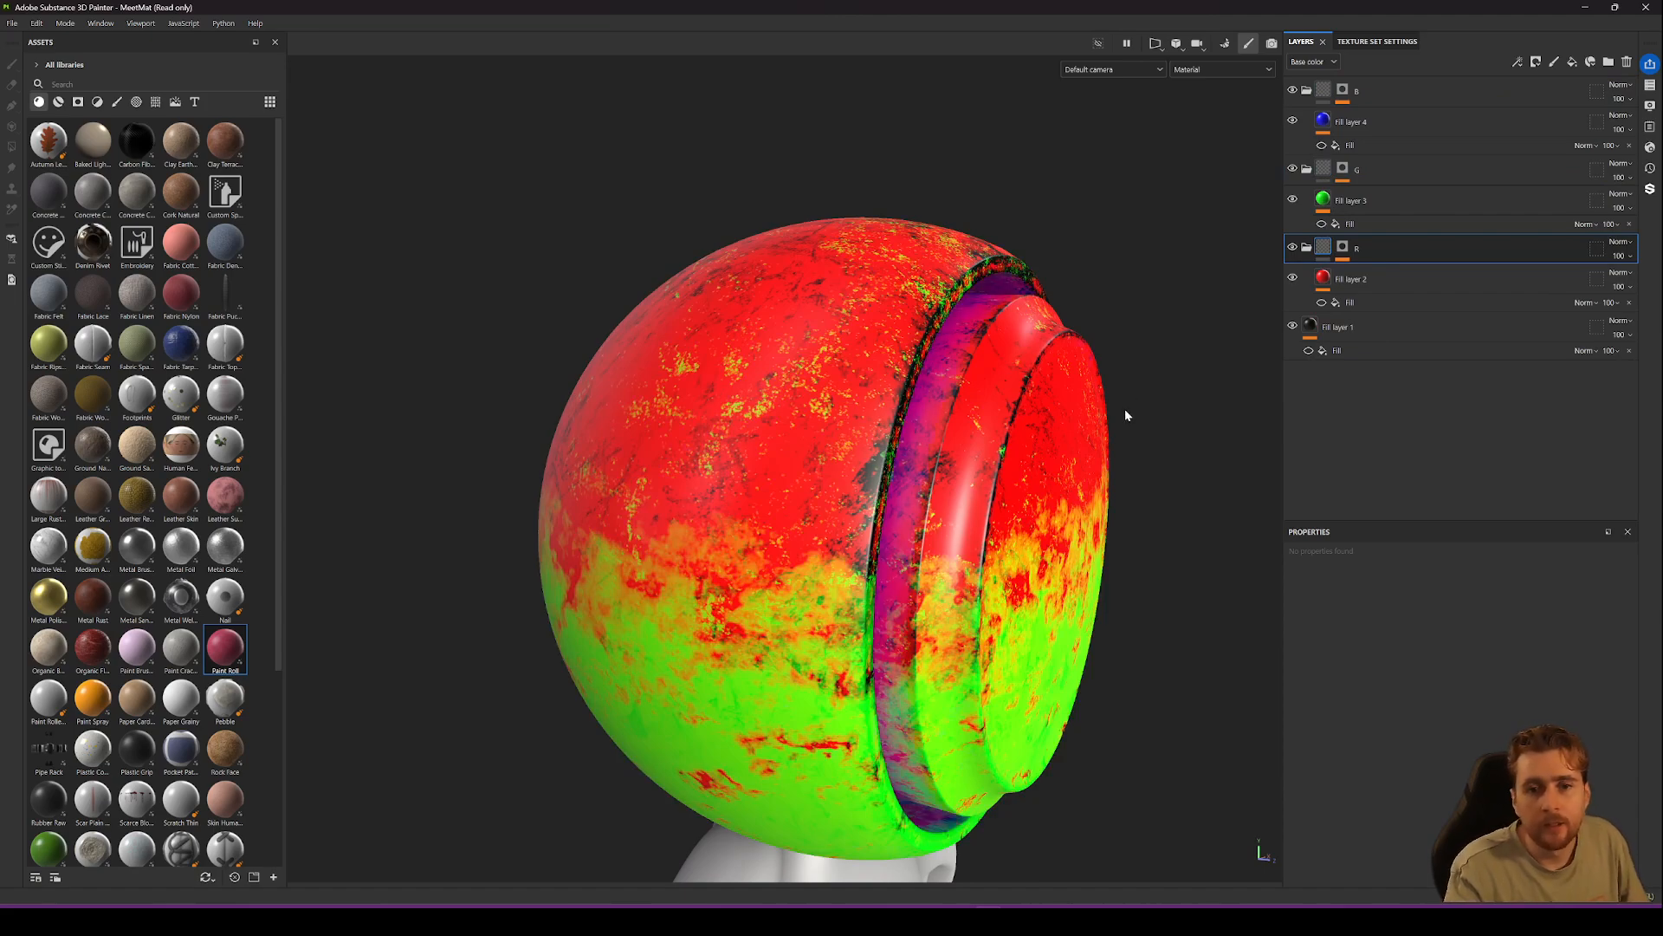
pyautogui.keyDown('alt'); pyautogui.moveTo(1005, 485); pyautogui.dragTo(683, 476); pyautogui.keyUp('alt')
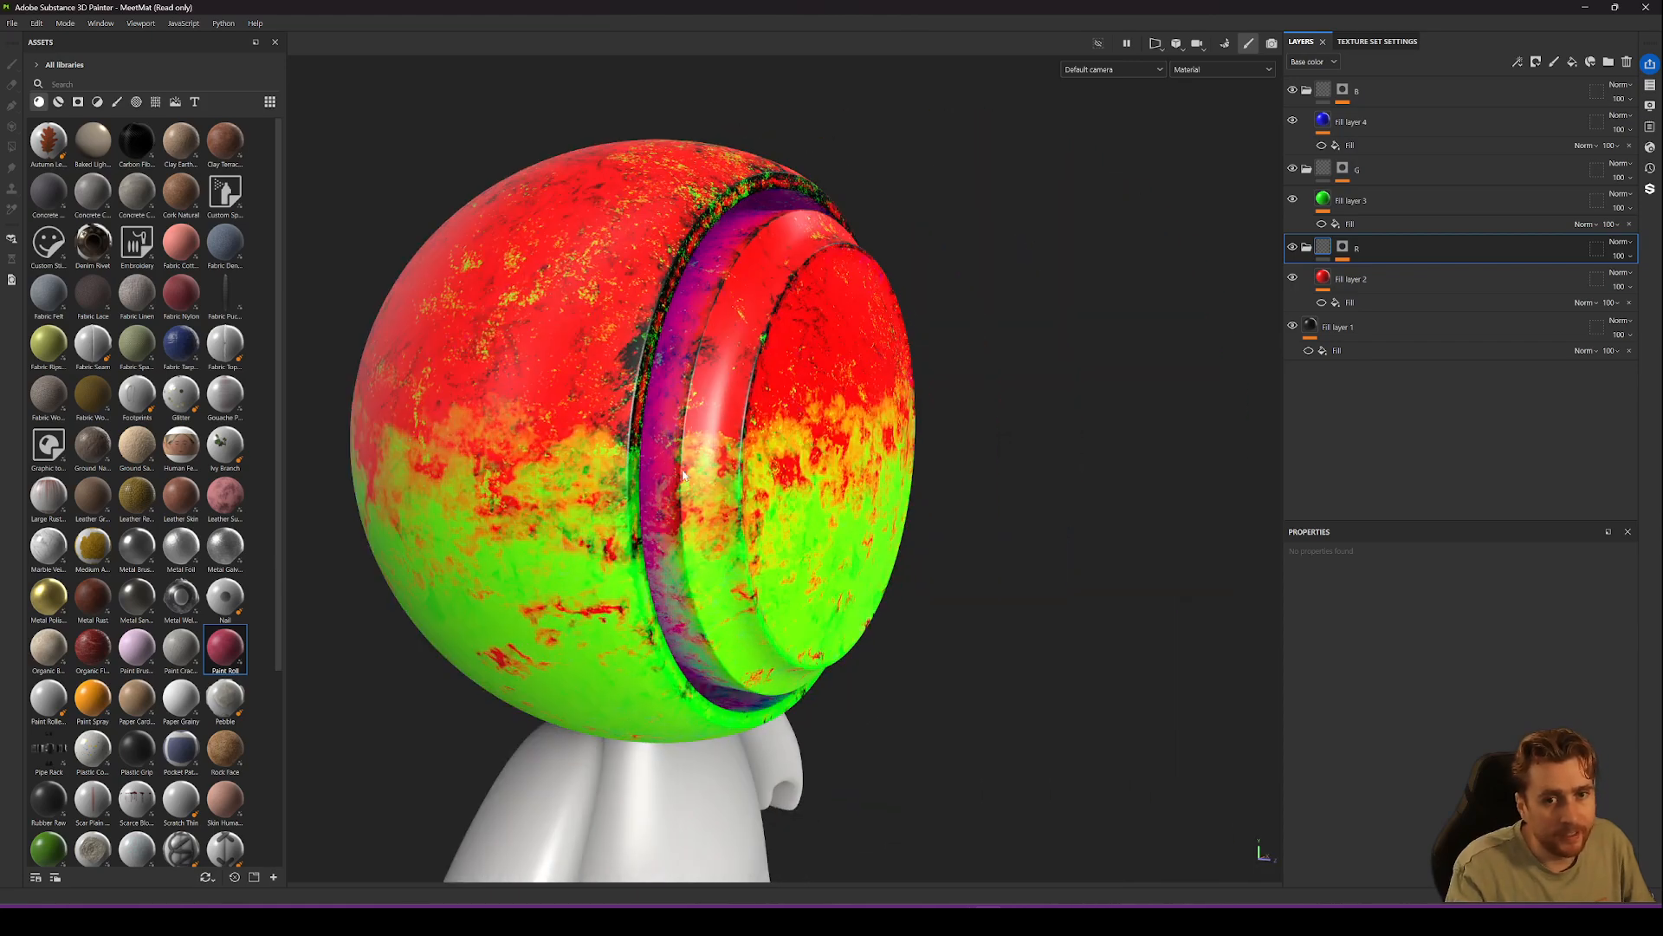
pyautogui.keyDown('alt'); pyautogui.moveTo(687, 405); pyautogui.dragTo(906, 343); pyautogui.keyUp('alt')
# Inspect the head with only the base color channel shown, and return the viewport to the Material view.
pyautogui.click(1220, 70)
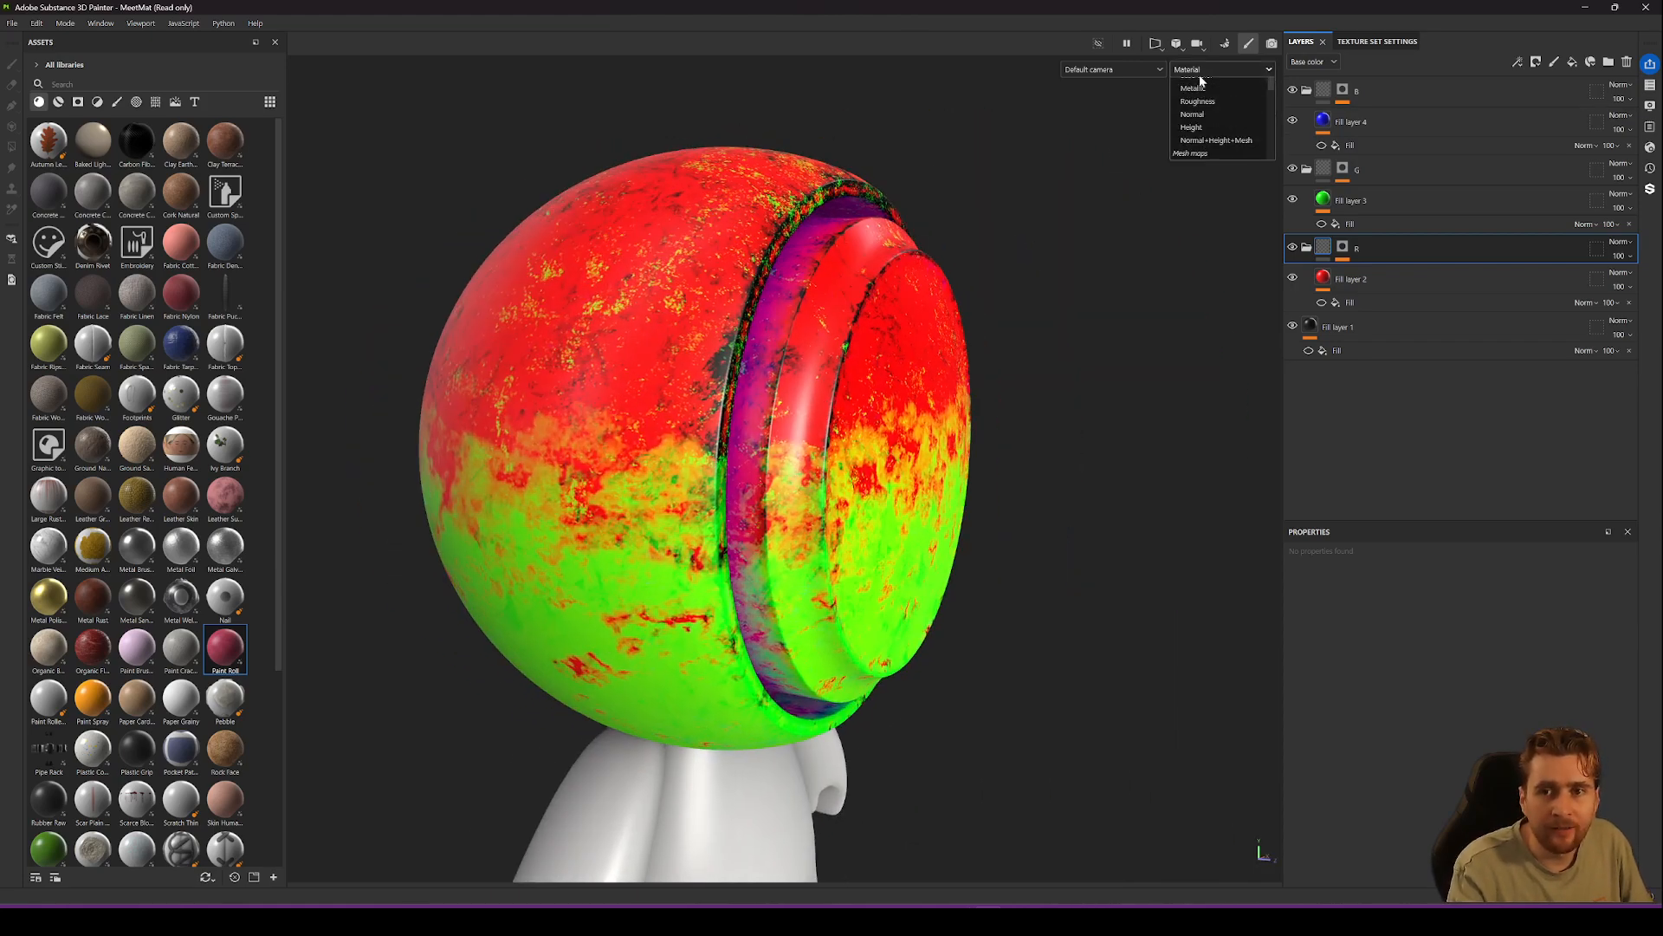
pyautogui.click(1197, 125)
pyautogui.keyDown('alt'); pyautogui.moveTo(1010, 408); pyautogui.dragTo(947, 481); pyautogui.keyUp('alt')
pyautogui.click(1220, 72)
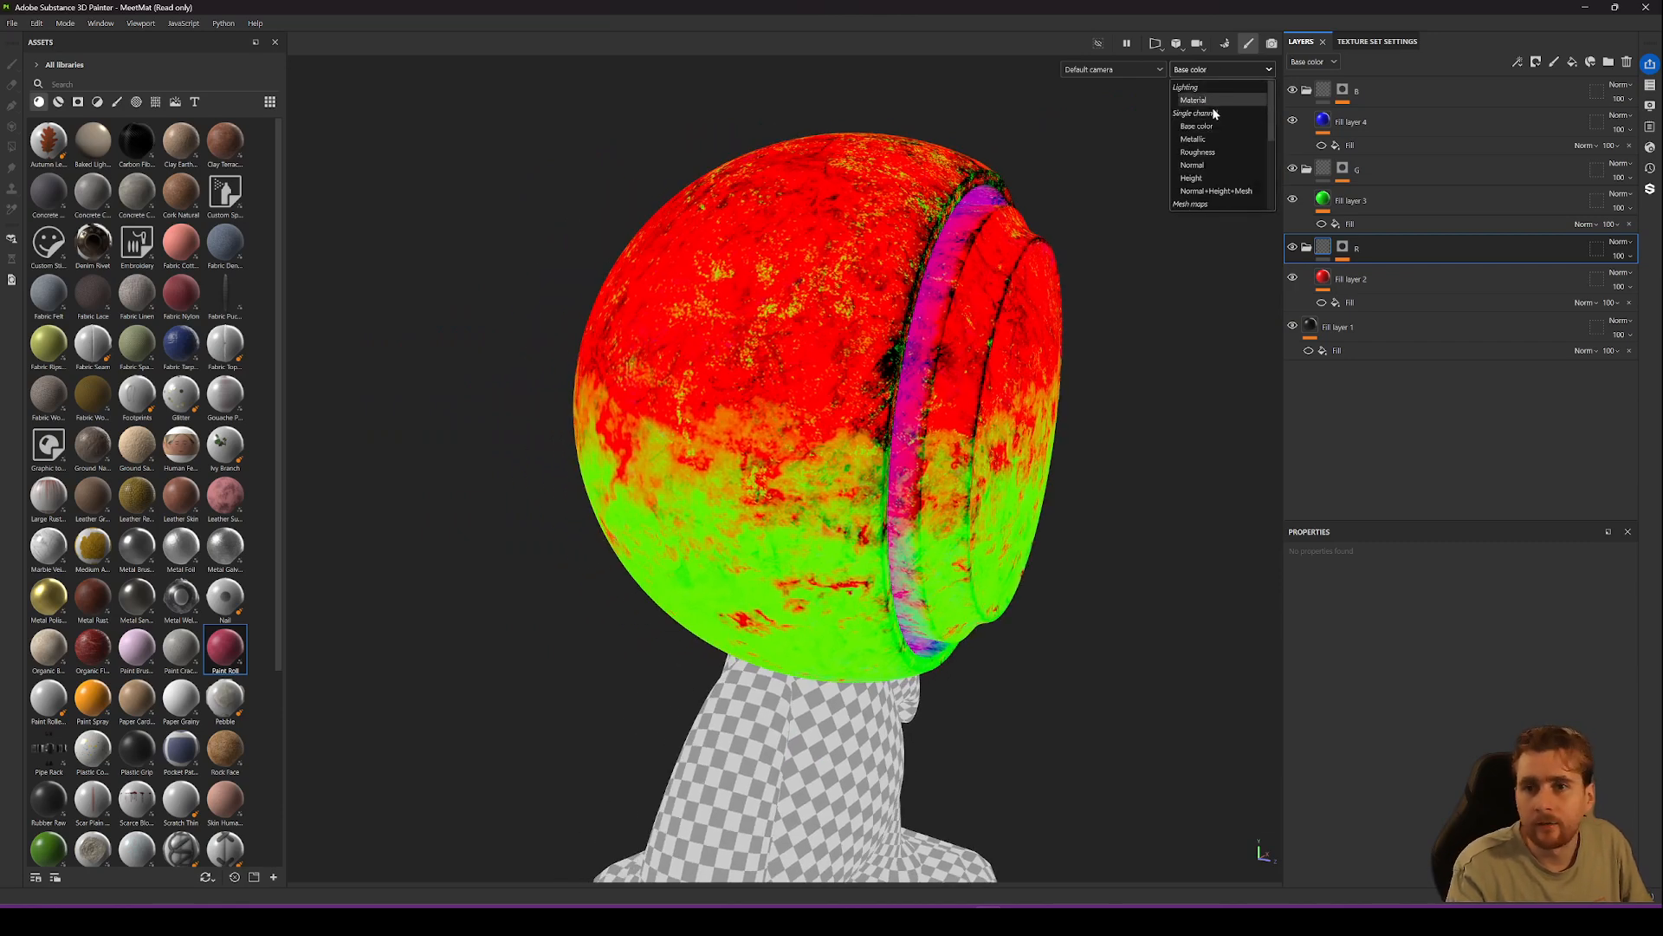
pyautogui.click(1212, 105)
pyautogui.click(1380, 42)
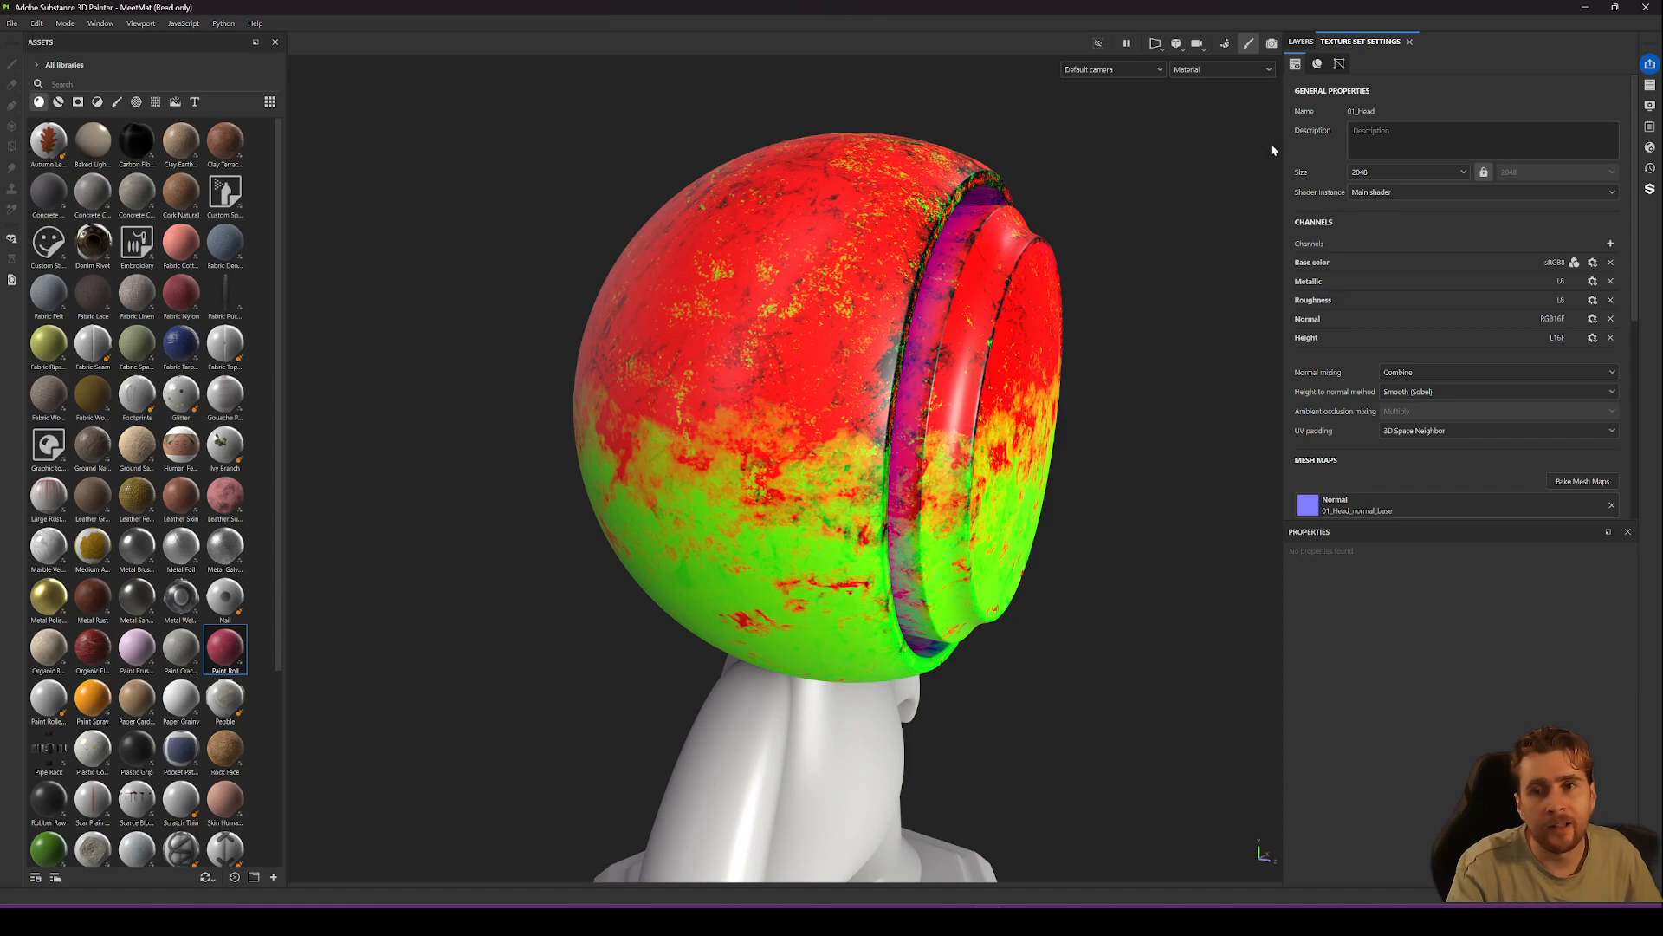
pyautogui.click(1302, 41)
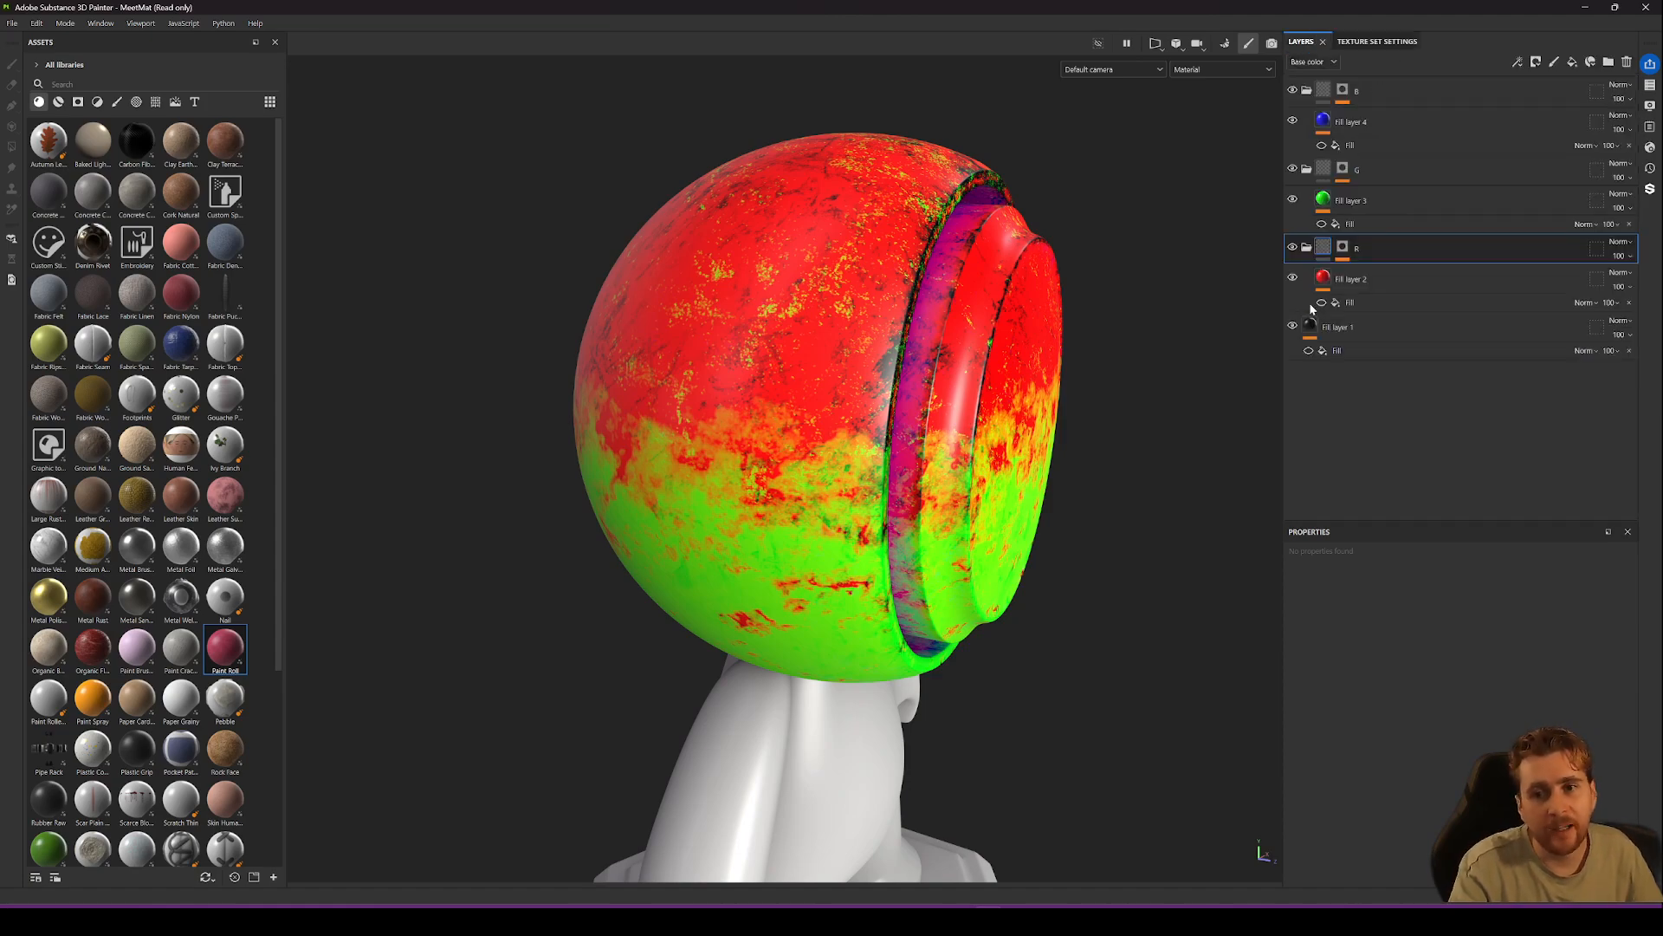
# Show the fill effects of the fill layers again and inspect the materials on the head.
pyautogui.click(1322, 302)
pyautogui.click(1322, 224)
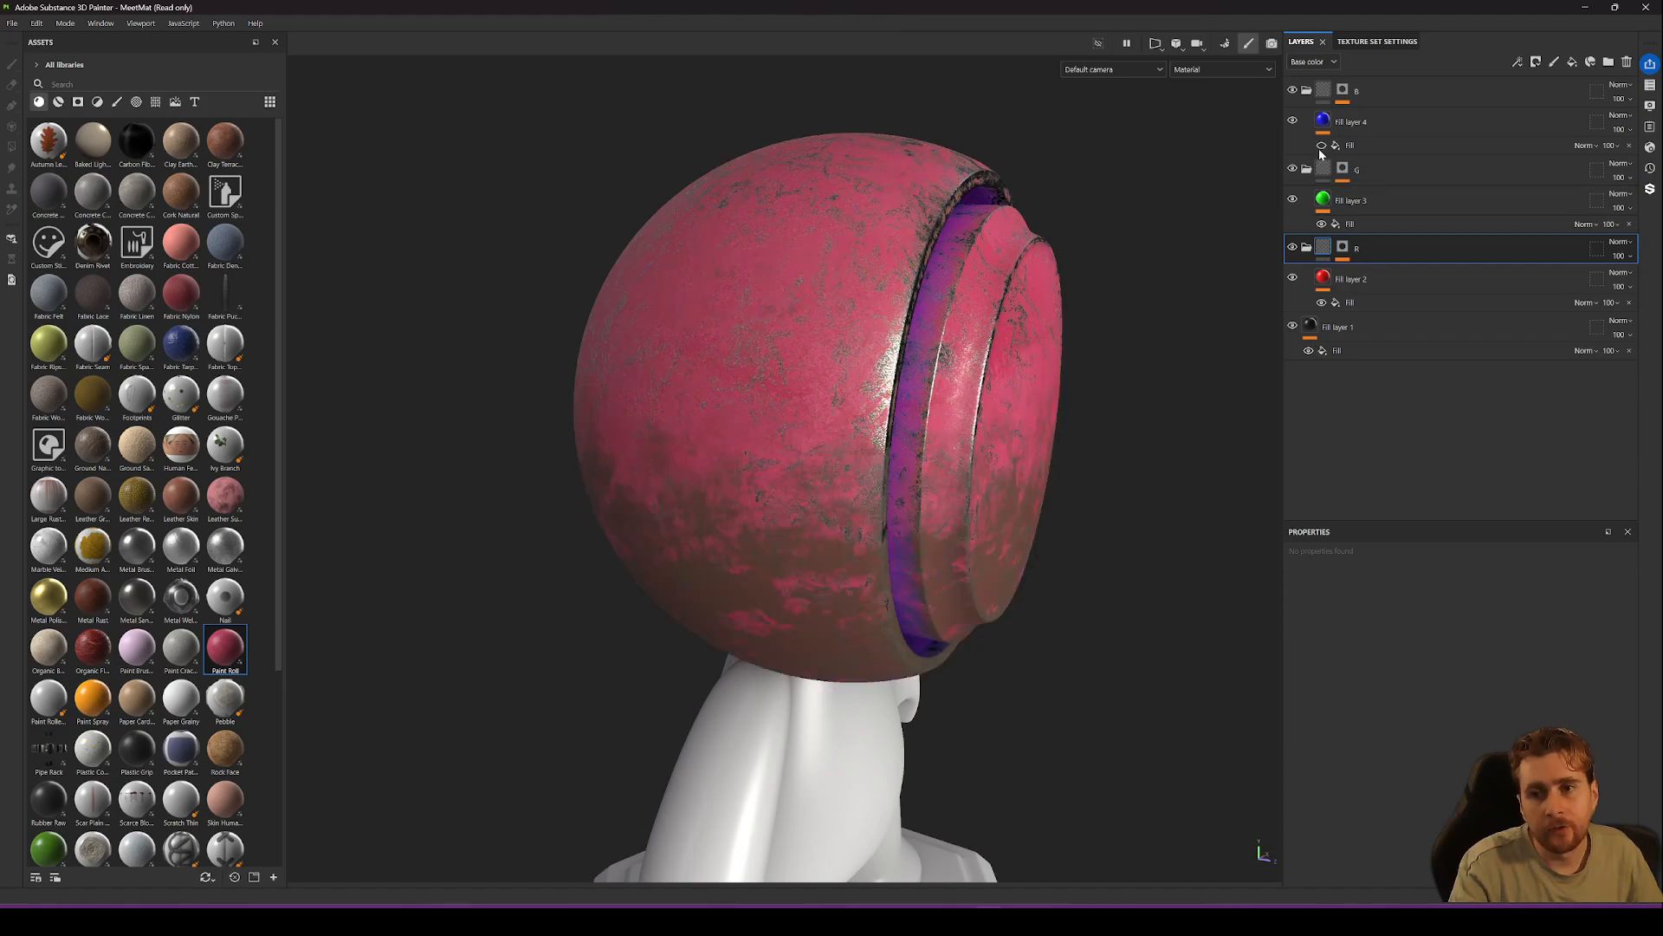
pyautogui.click(1323, 145)
pyautogui.keyDown('alt'); pyautogui.moveTo(1014, 346); pyautogui.dragTo(949, 304); pyautogui.keyUp('alt')
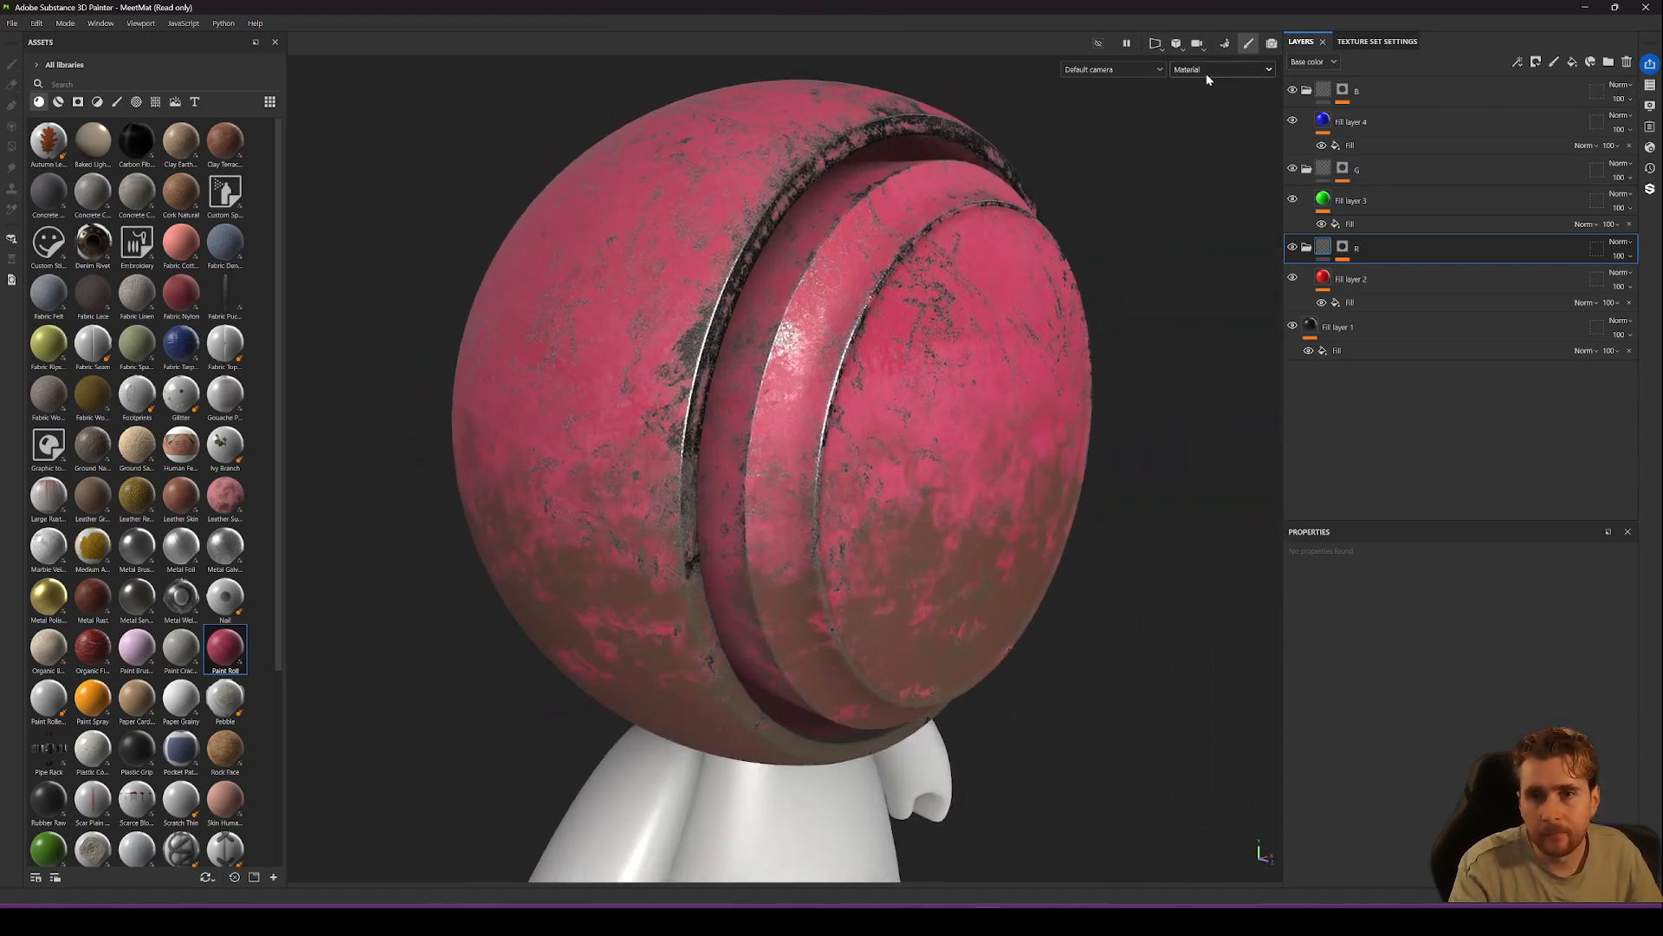
# Add the user channels User0, User1 and User2 to the 01_Head texture set.
pyautogui.click(1378, 42)
pyautogui.click(1612, 245)
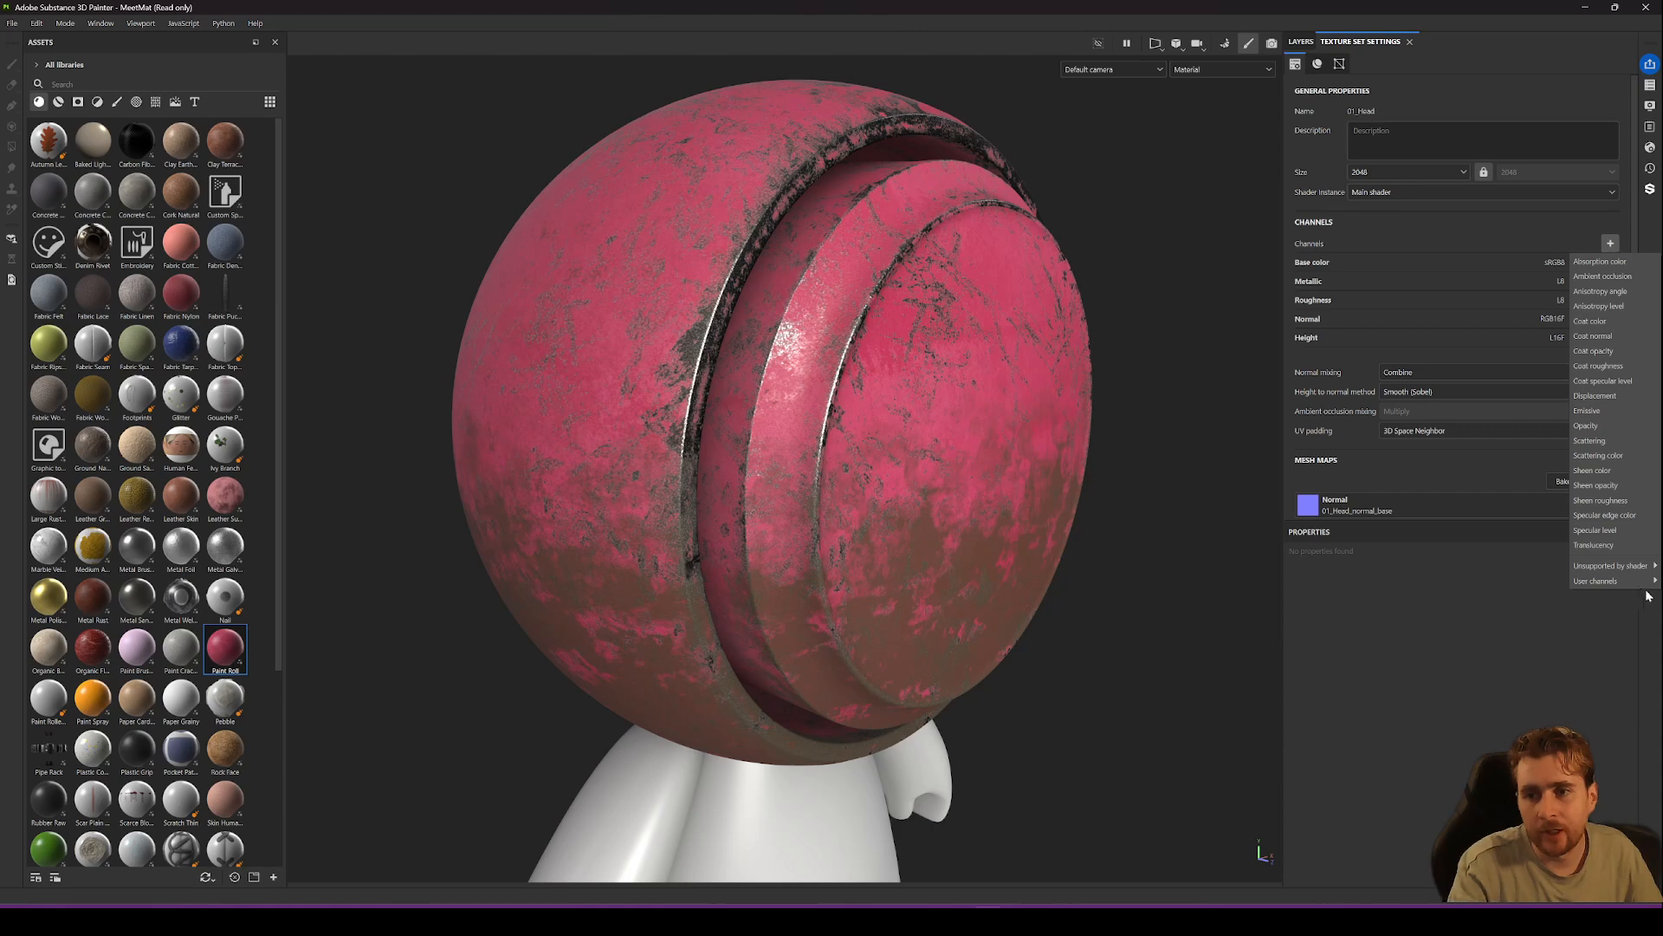
pyautogui.moveTo(1628, 586)
pyautogui.click(1543, 582)
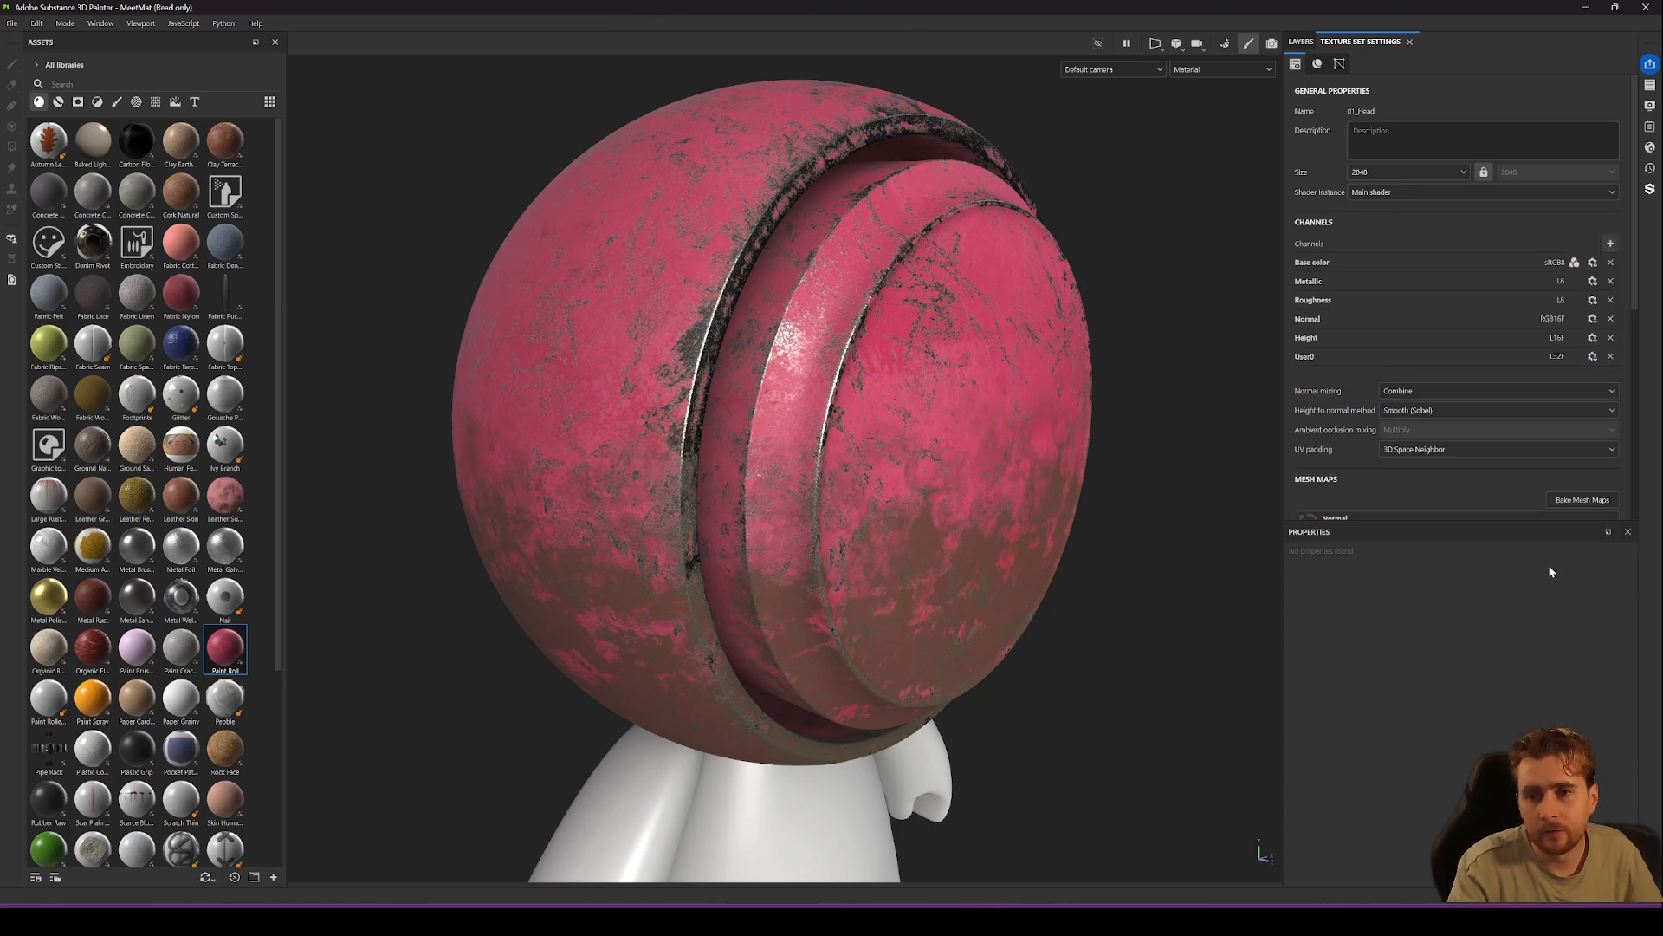
pyautogui.click(1611, 243)
pyautogui.click(1596, 591)
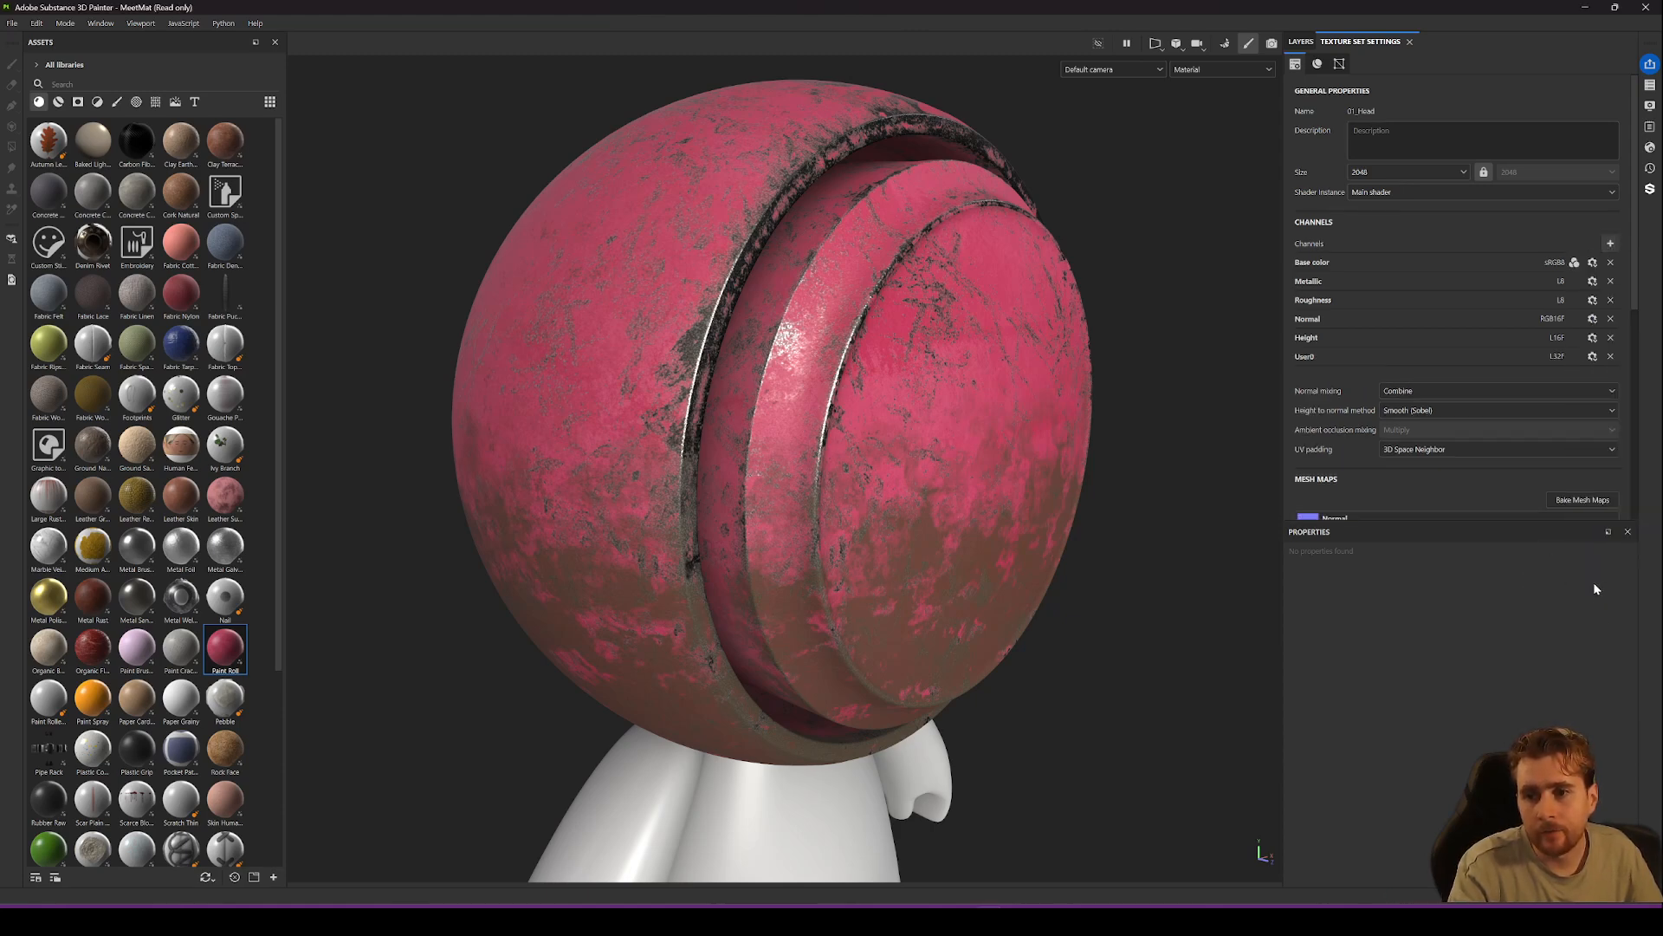
pyautogui.click(1611, 243)
pyautogui.moveTo(1611, 581)
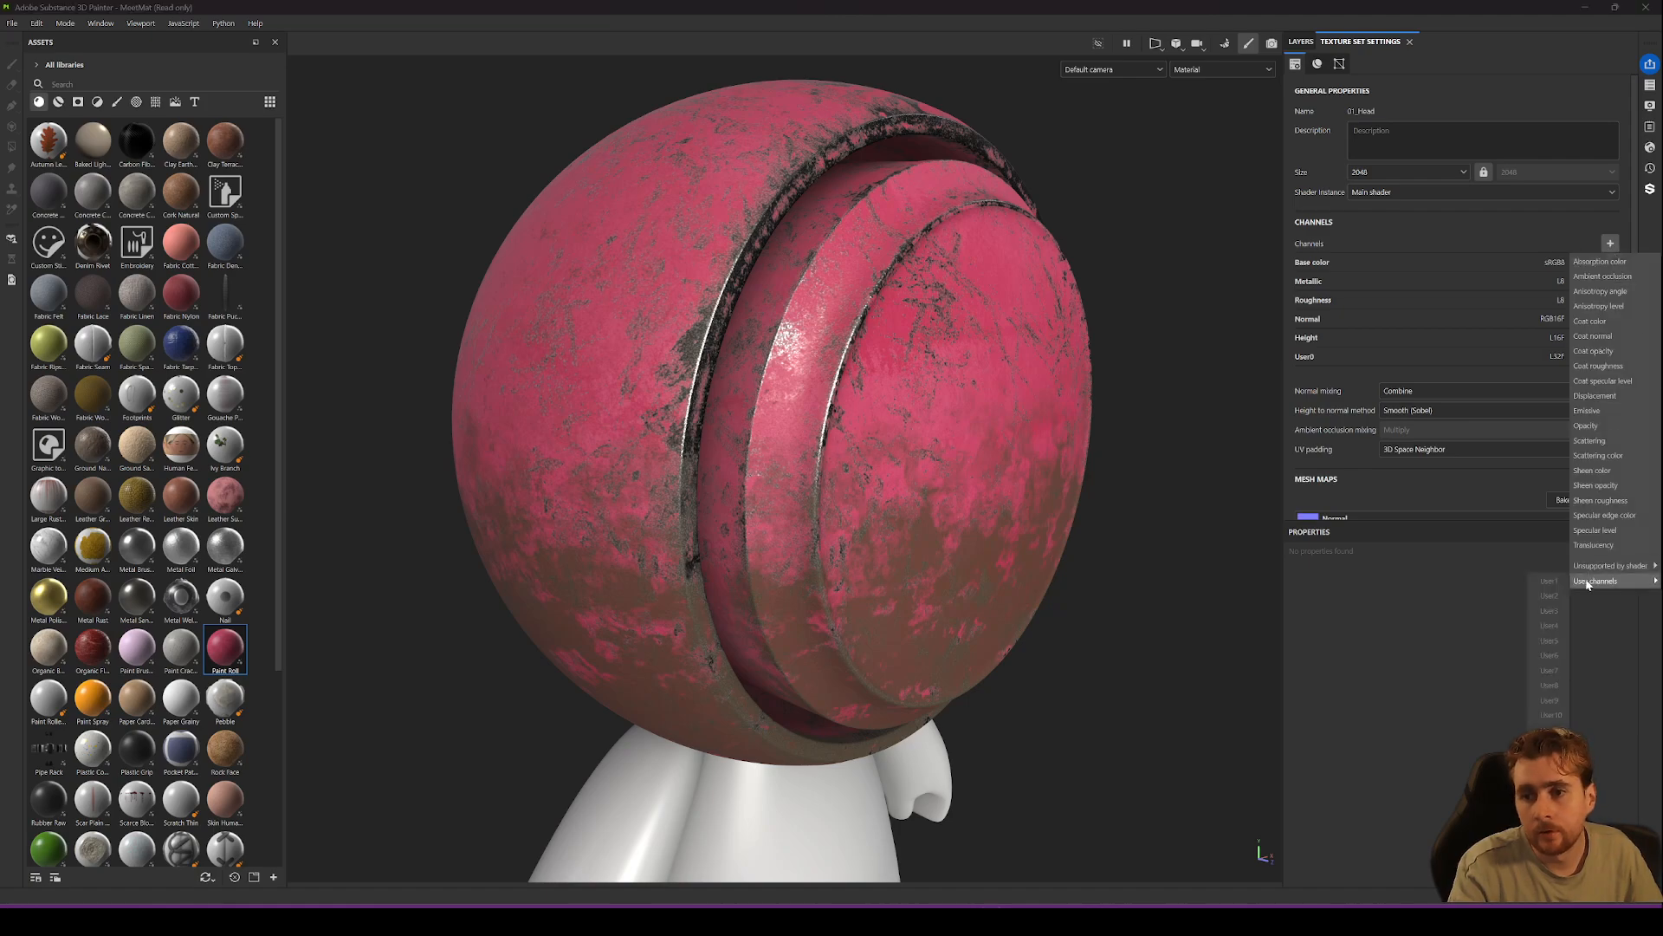
pyautogui.click(1546, 596)
pyautogui.click(1610, 243)
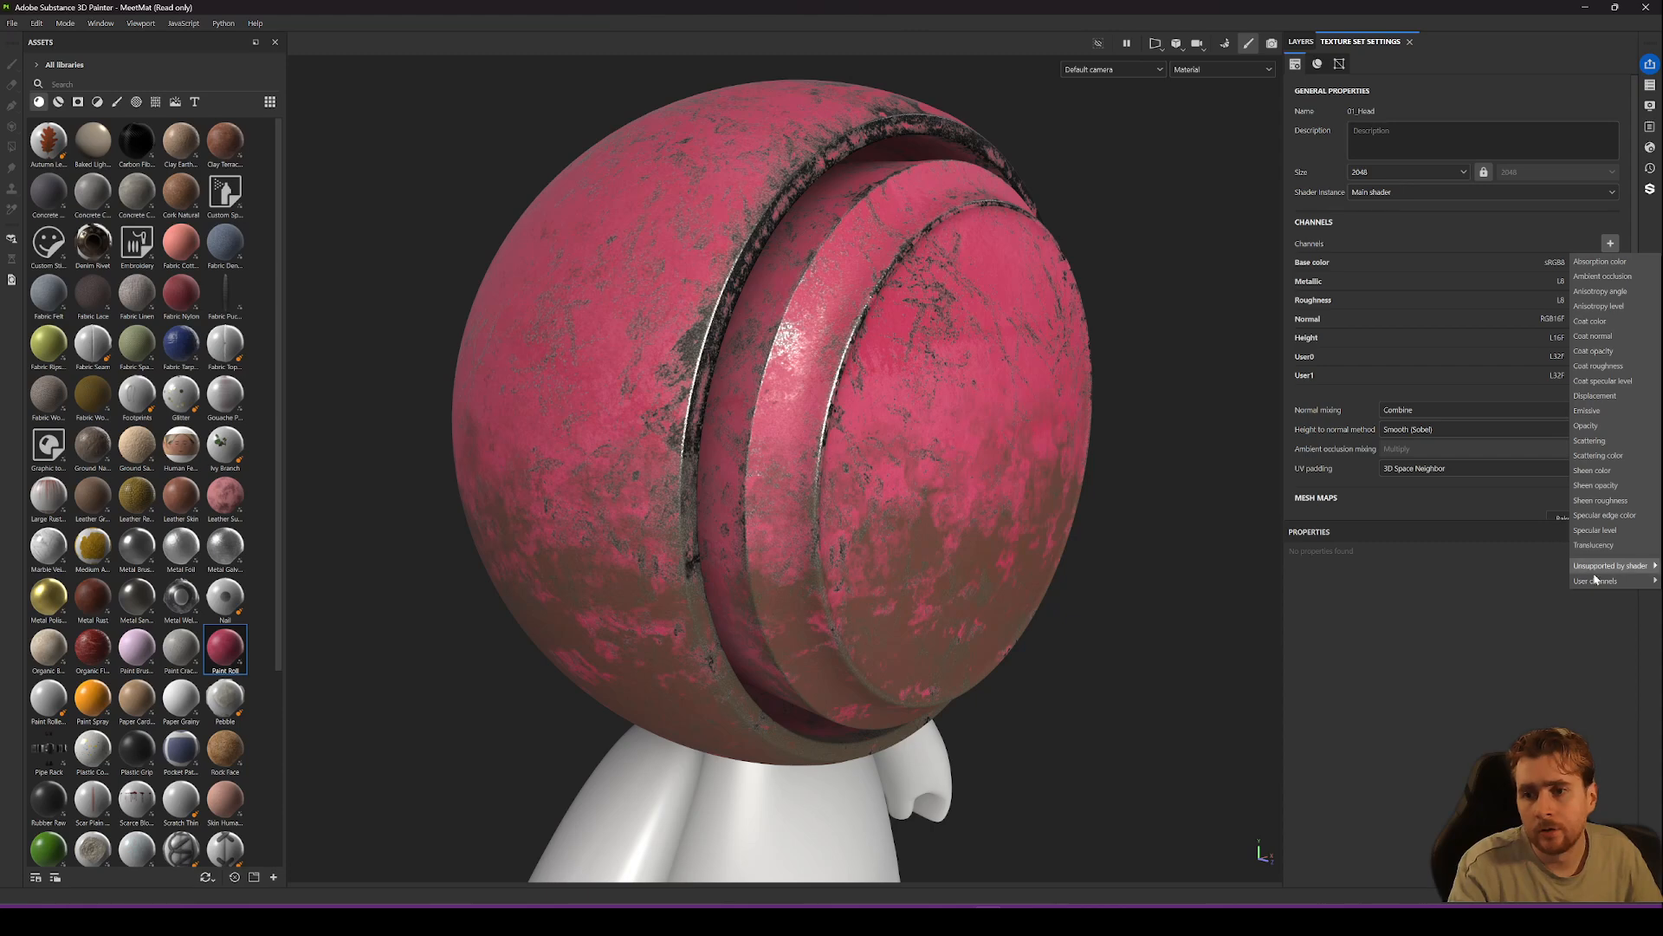
pyautogui.moveTo(1611, 581)
pyautogui.click(1551, 582)
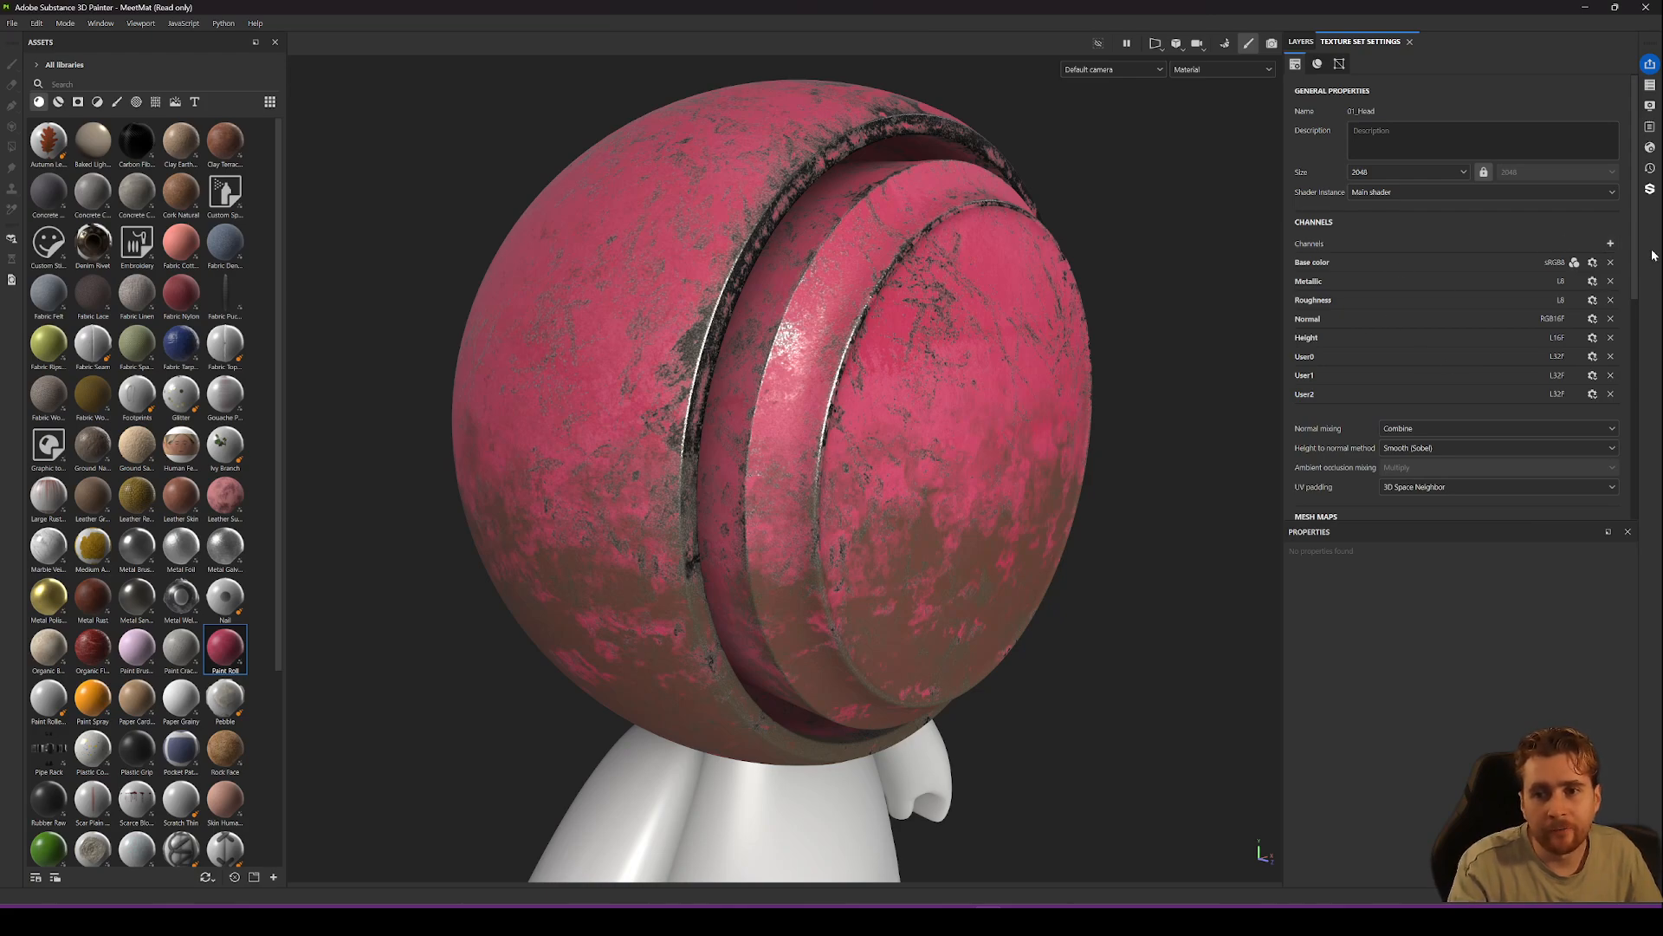
# Set the format of the User0, User1 and User2 channels to L8.
pyautogui.click(1594, 358)
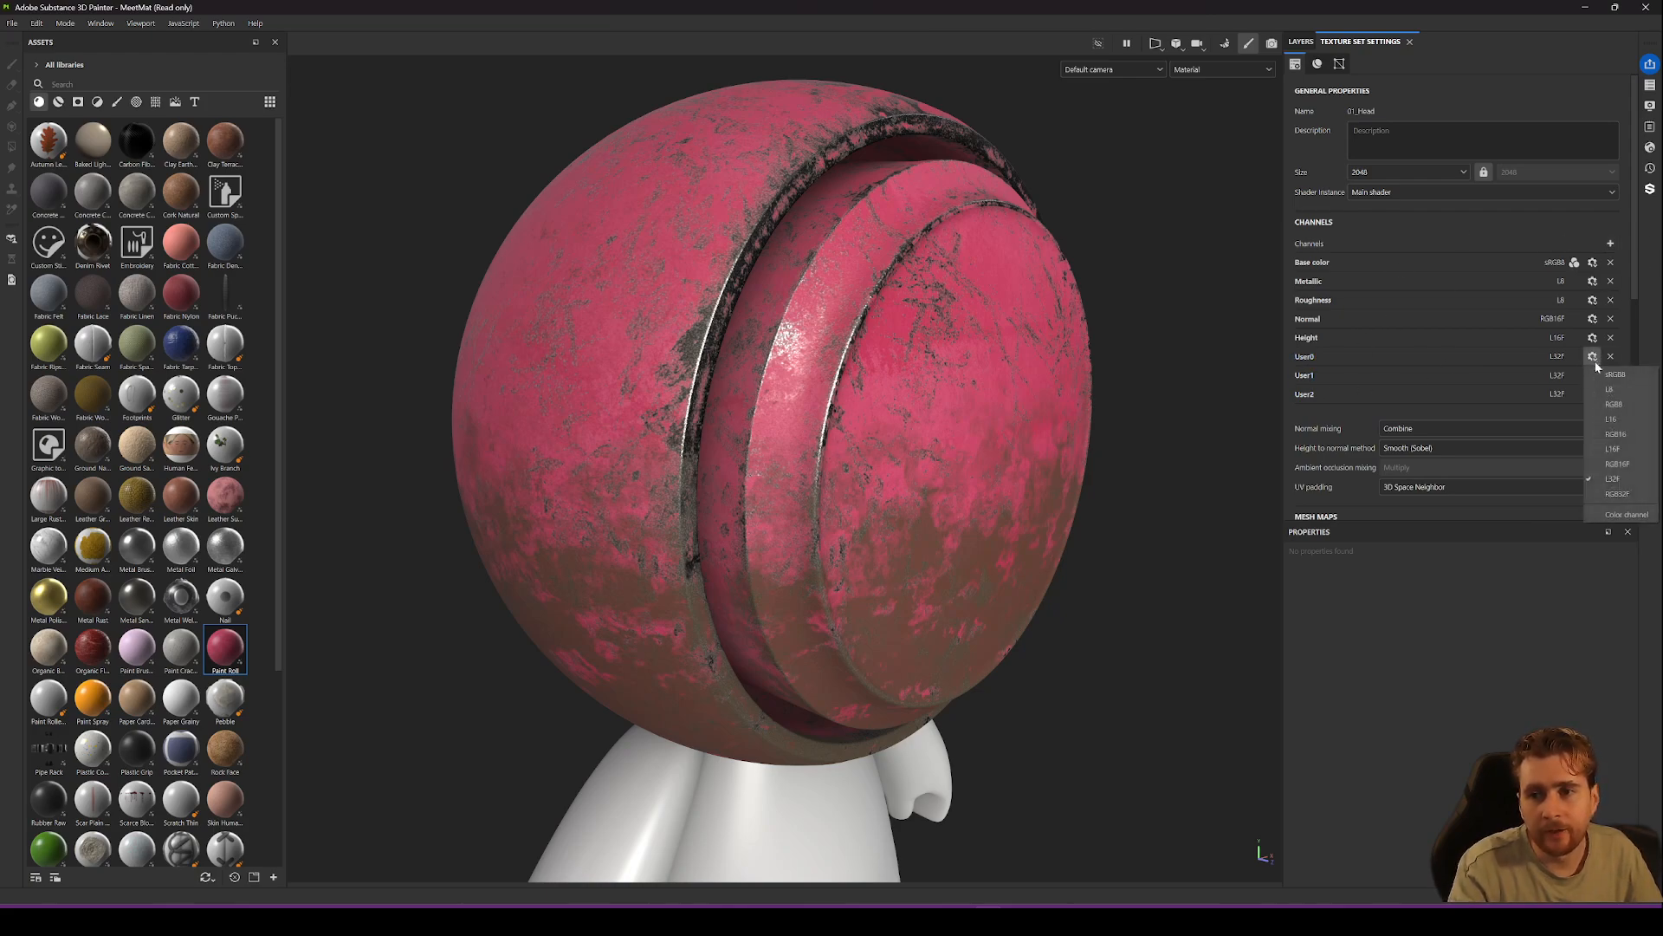
pyautogui.click(1615, 391)
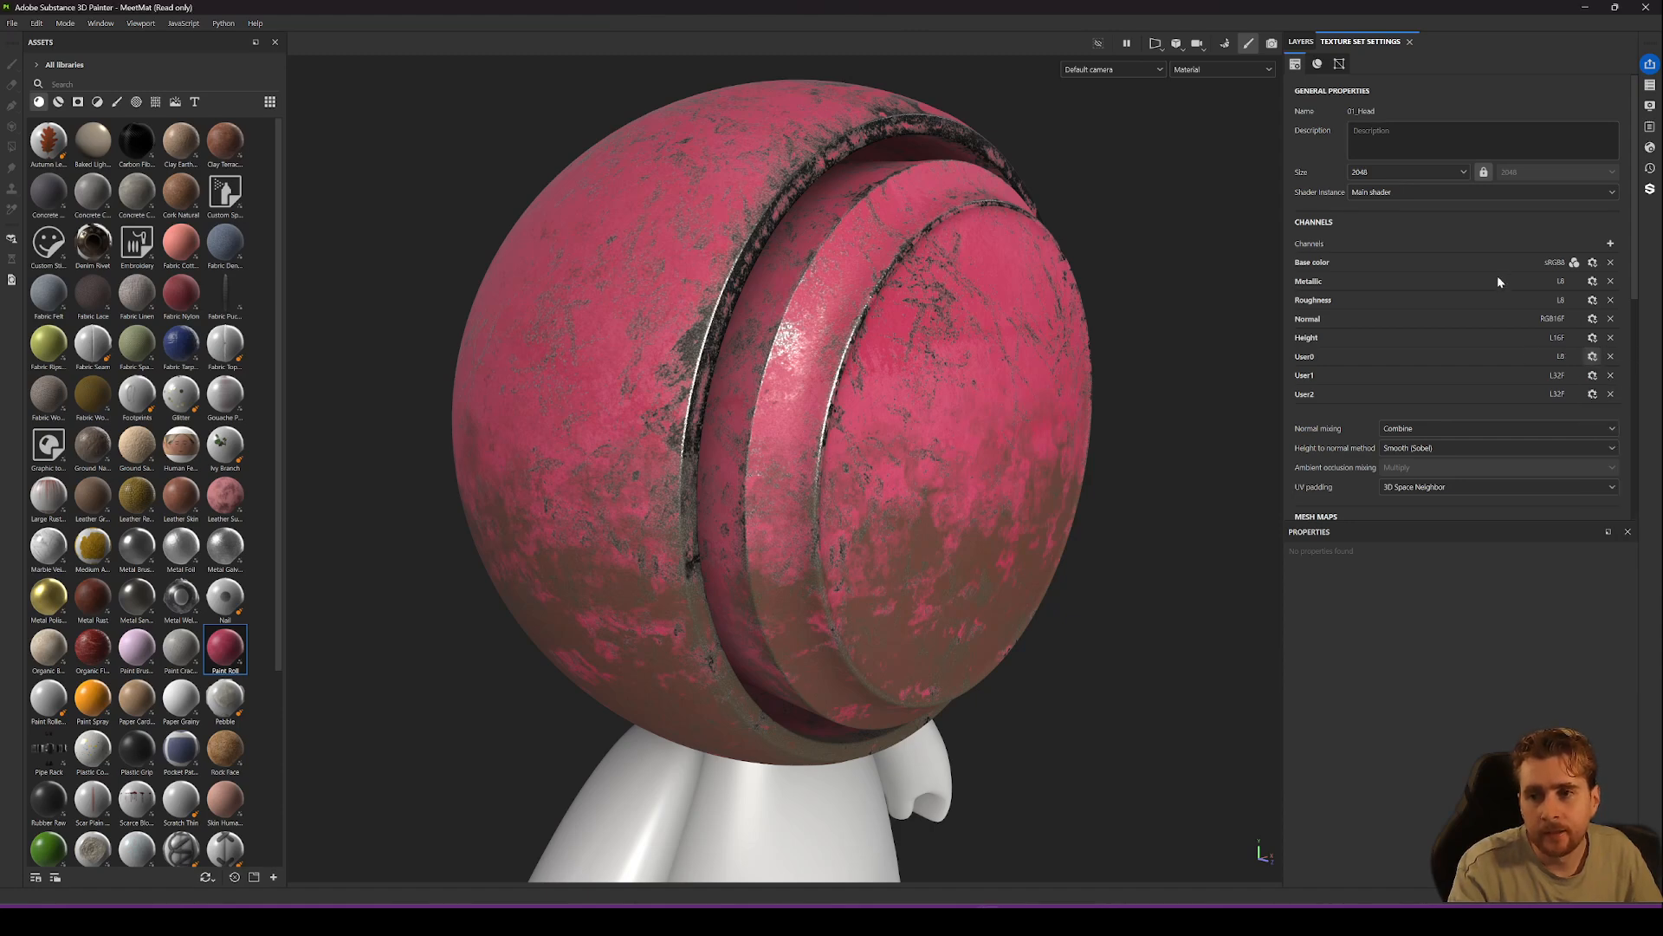
pyautogui.click(1592, 375)
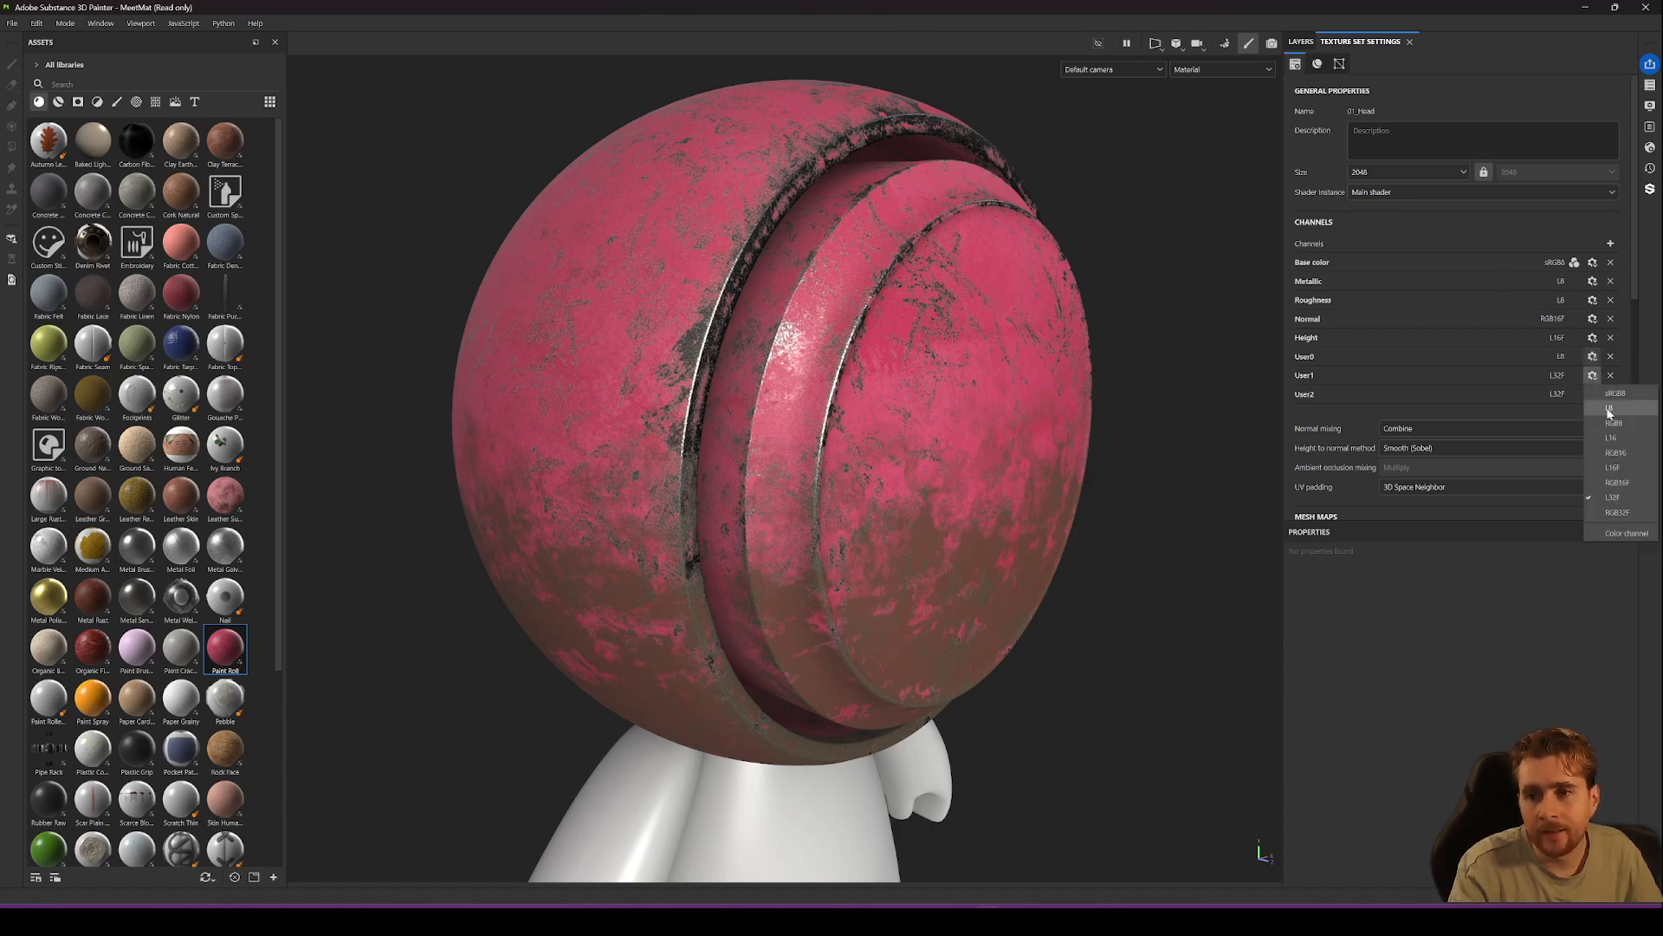
pyautogui.click(1614, 412)
pyautogui.click(1593, 394)
pyautogui.click(1613, 427)
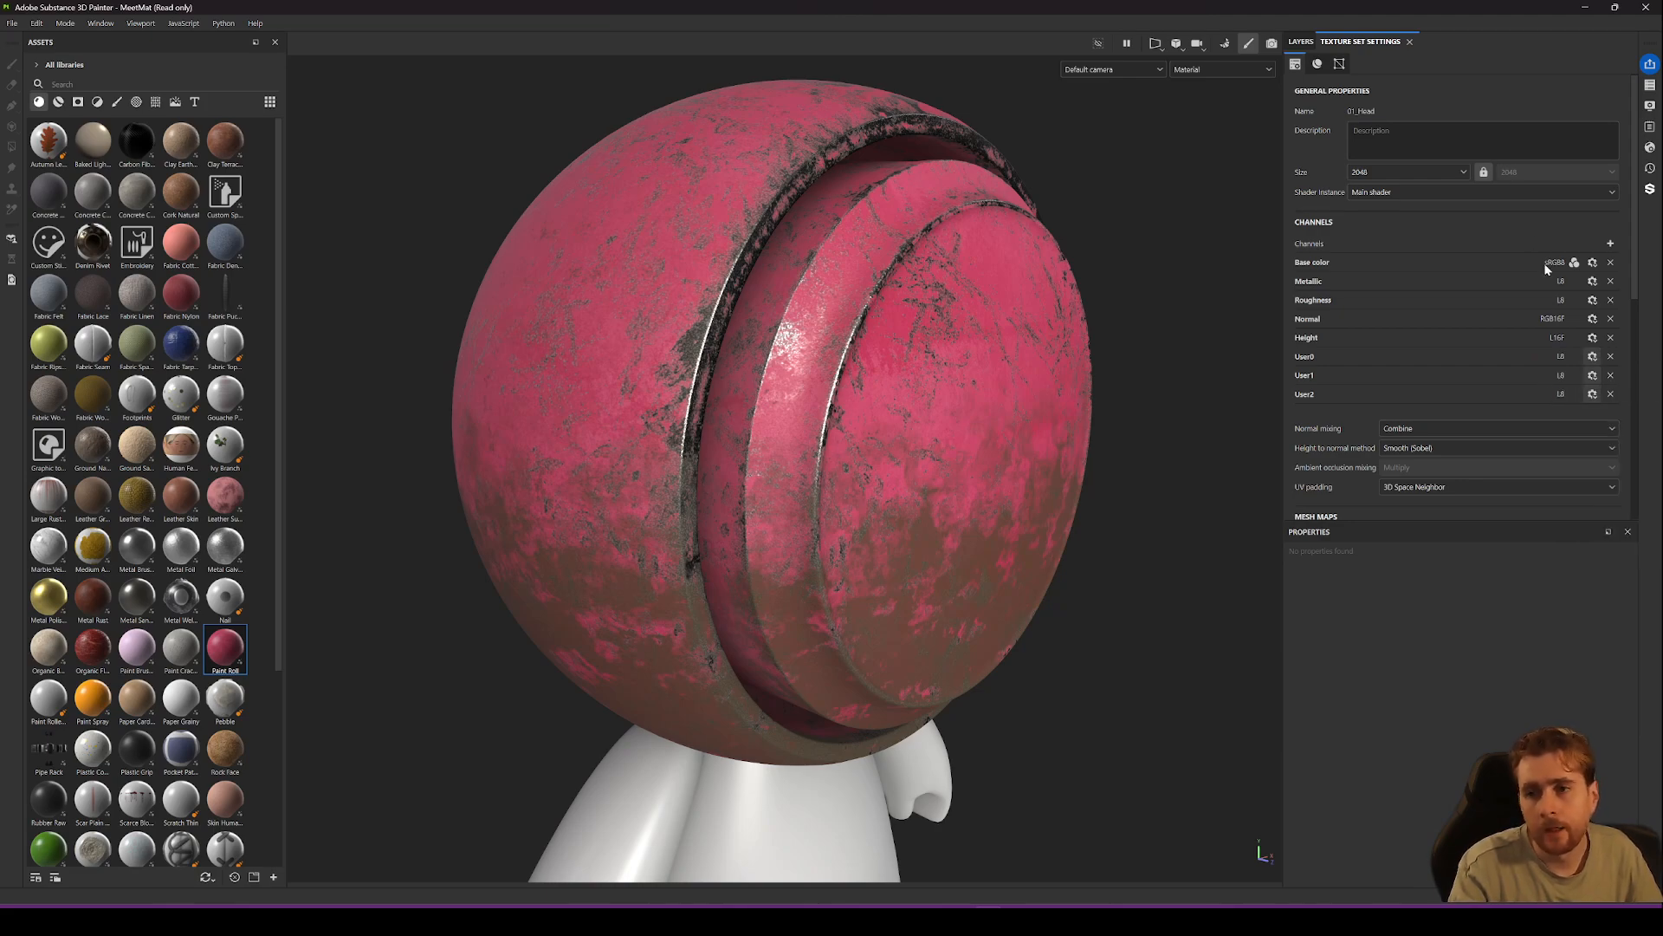
pyautogui.click(1593, 281)
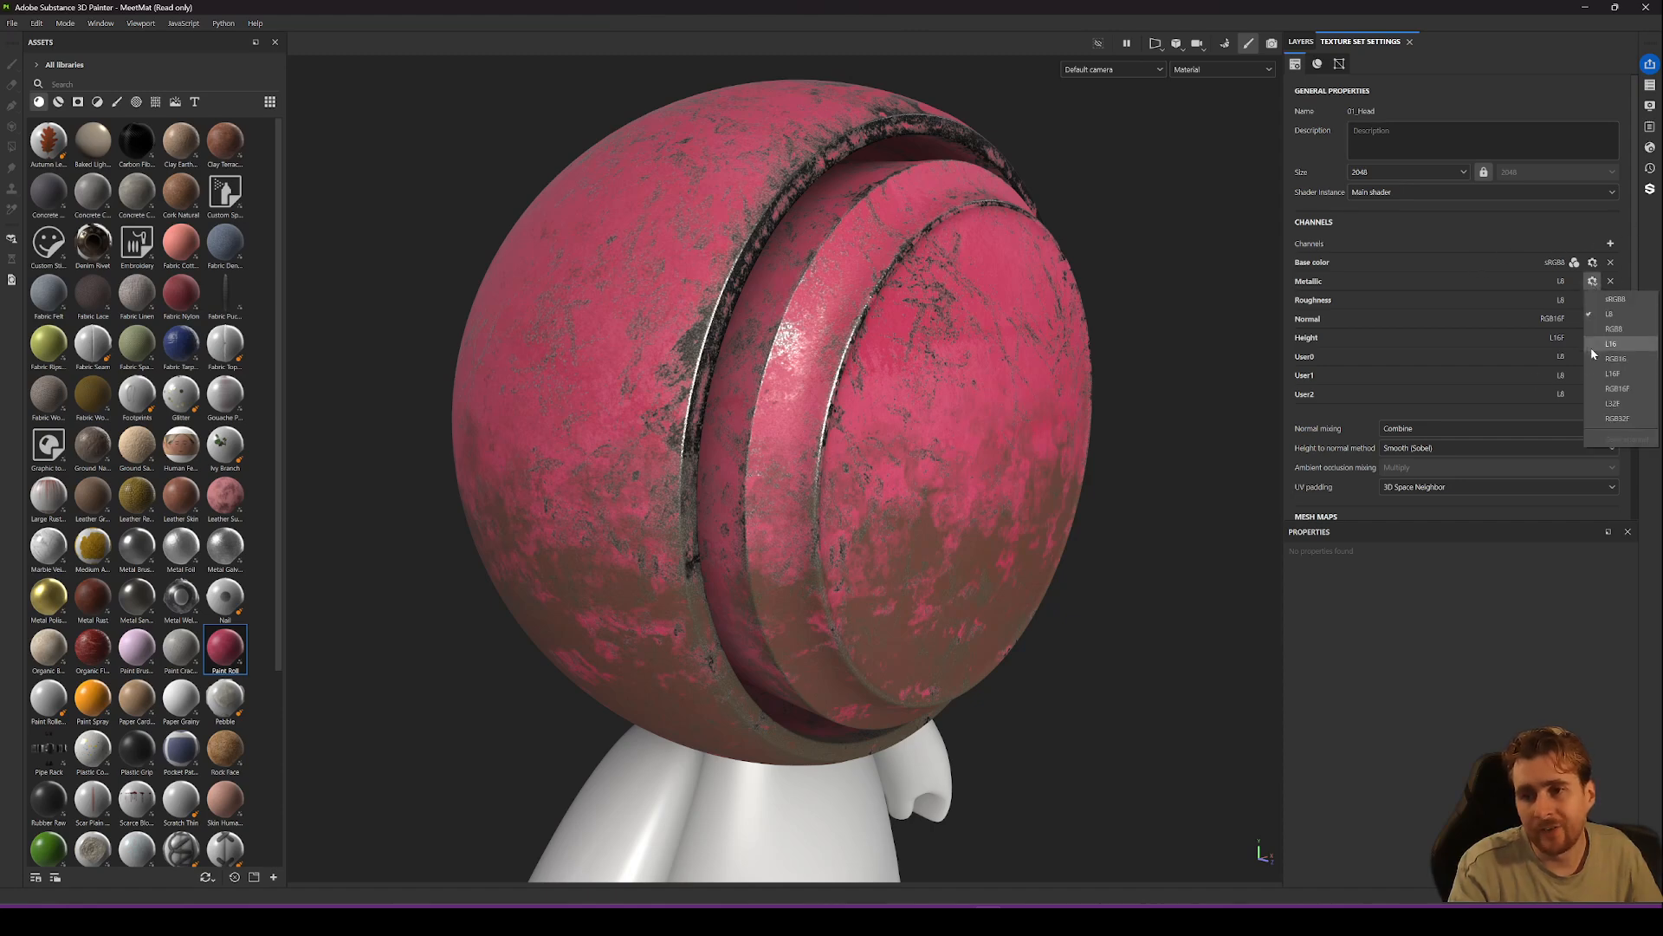
pyautogui.click(1334, 331)
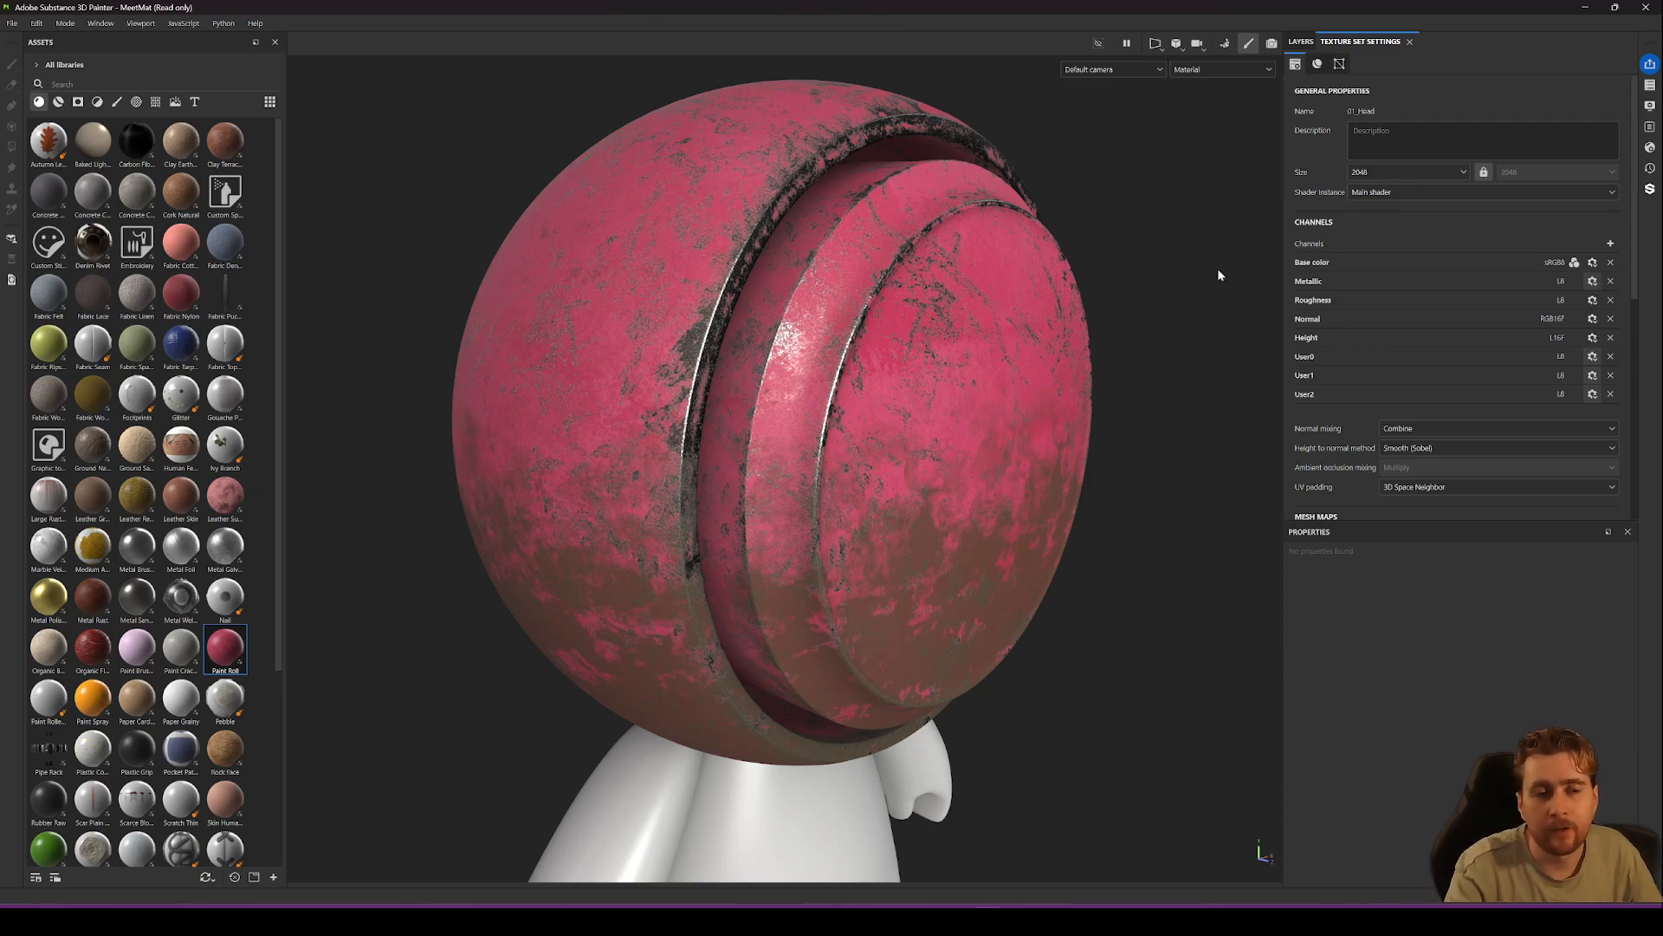
# Inspect the head with only the User0 channel shown, and return the viewport to the Material view.
pyautogui.keyDown('alt'); pyautogui.moveTo(764, 344); pyautogui.dragTo(983, 339); pyautogui.keyUp('alt')
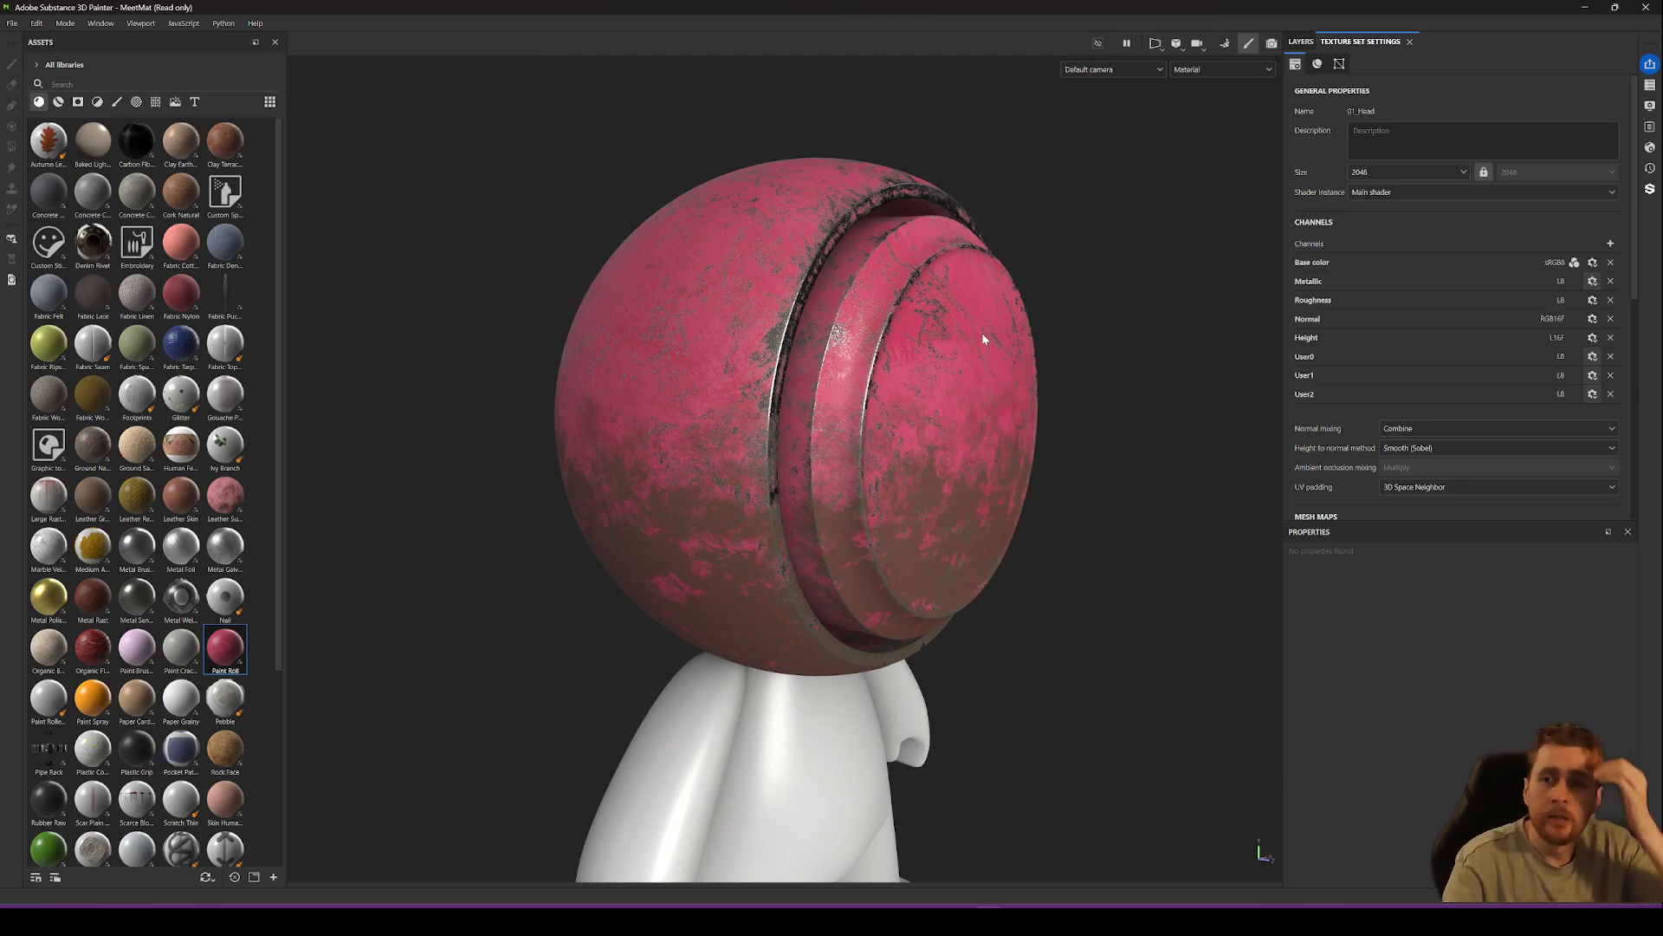
pyautogui.click(1299, 40)
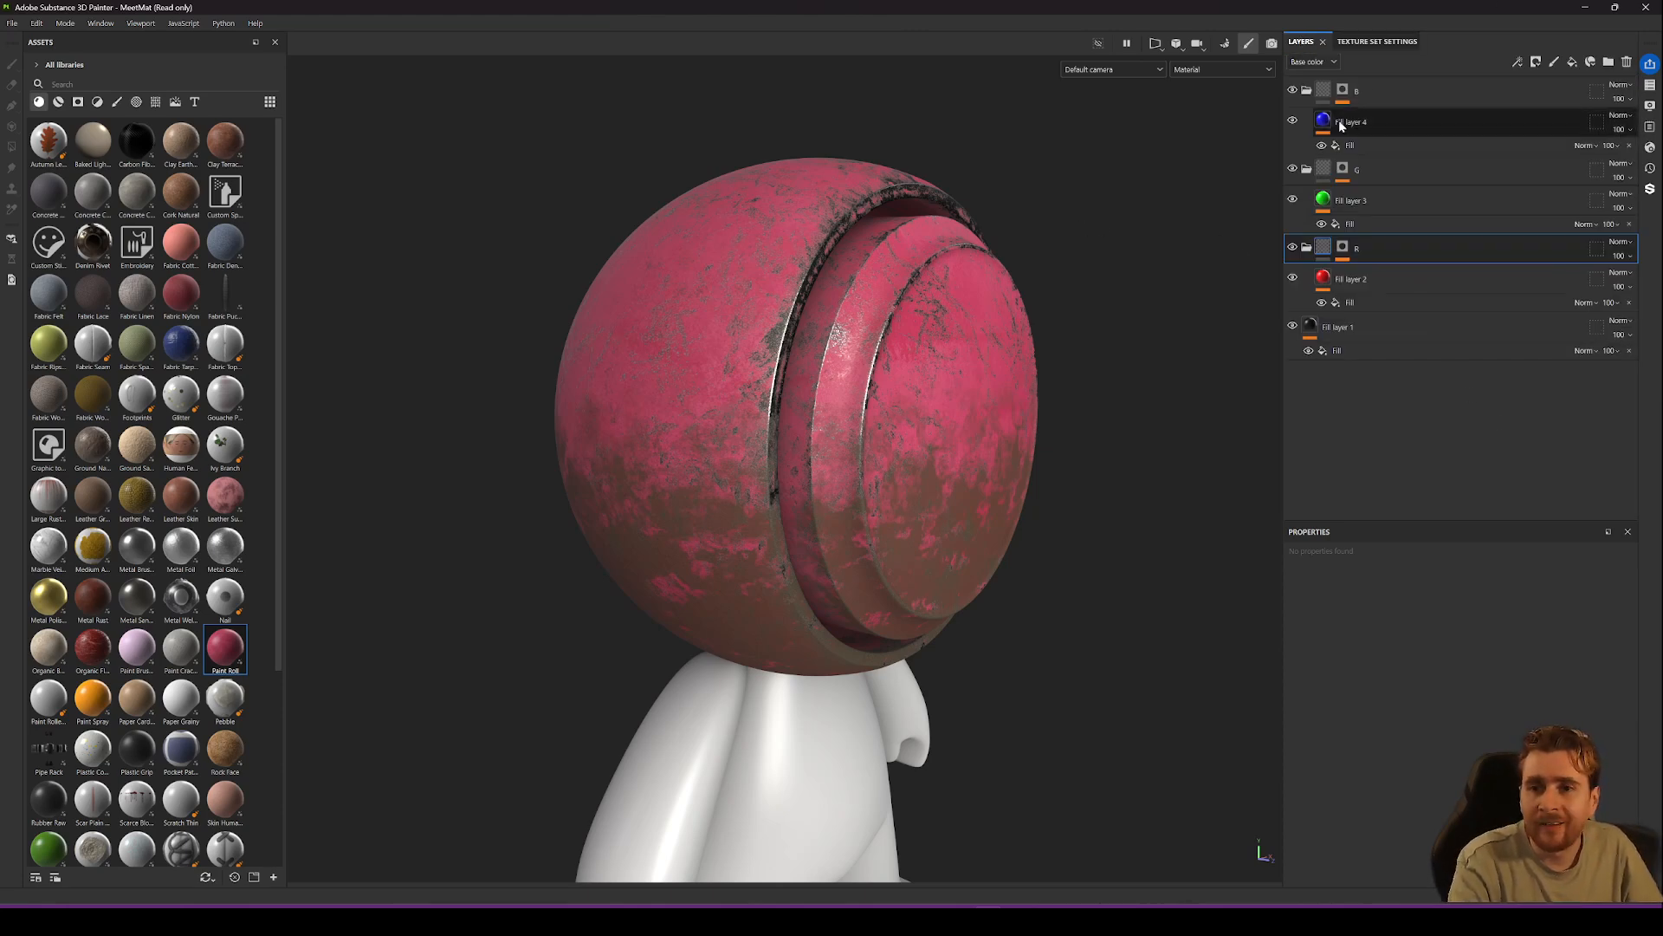
pyautogui.click(1224, 66)
pyautogui.scroll(-1, 1226, 177)
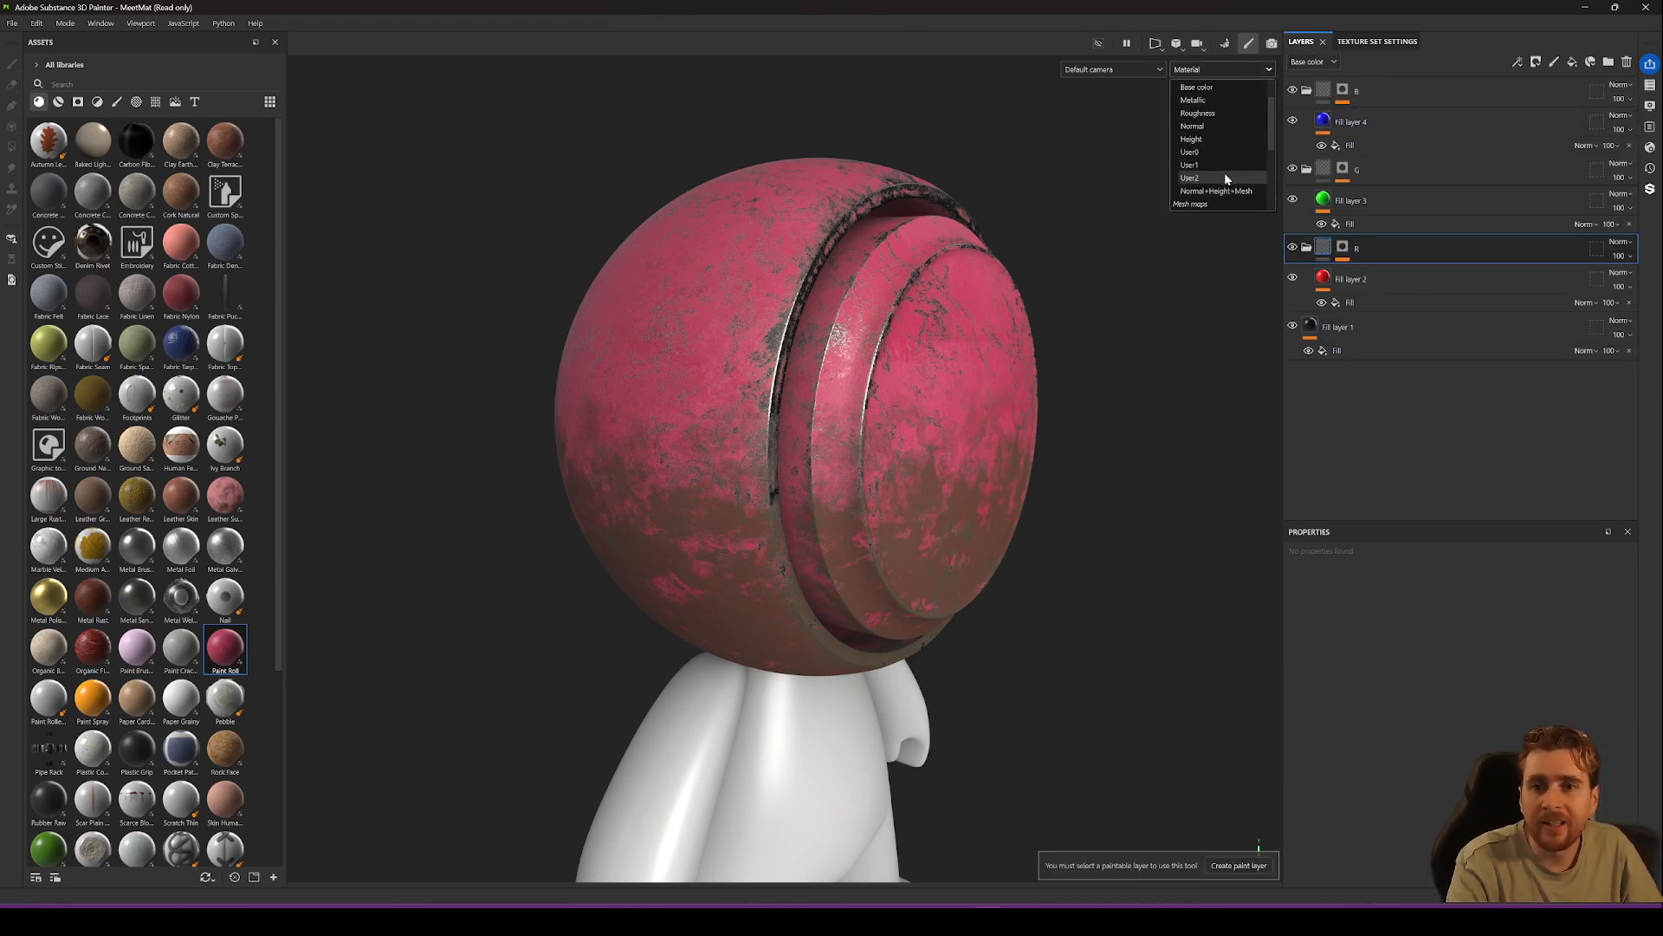
pyautogui.click(1203, 152)
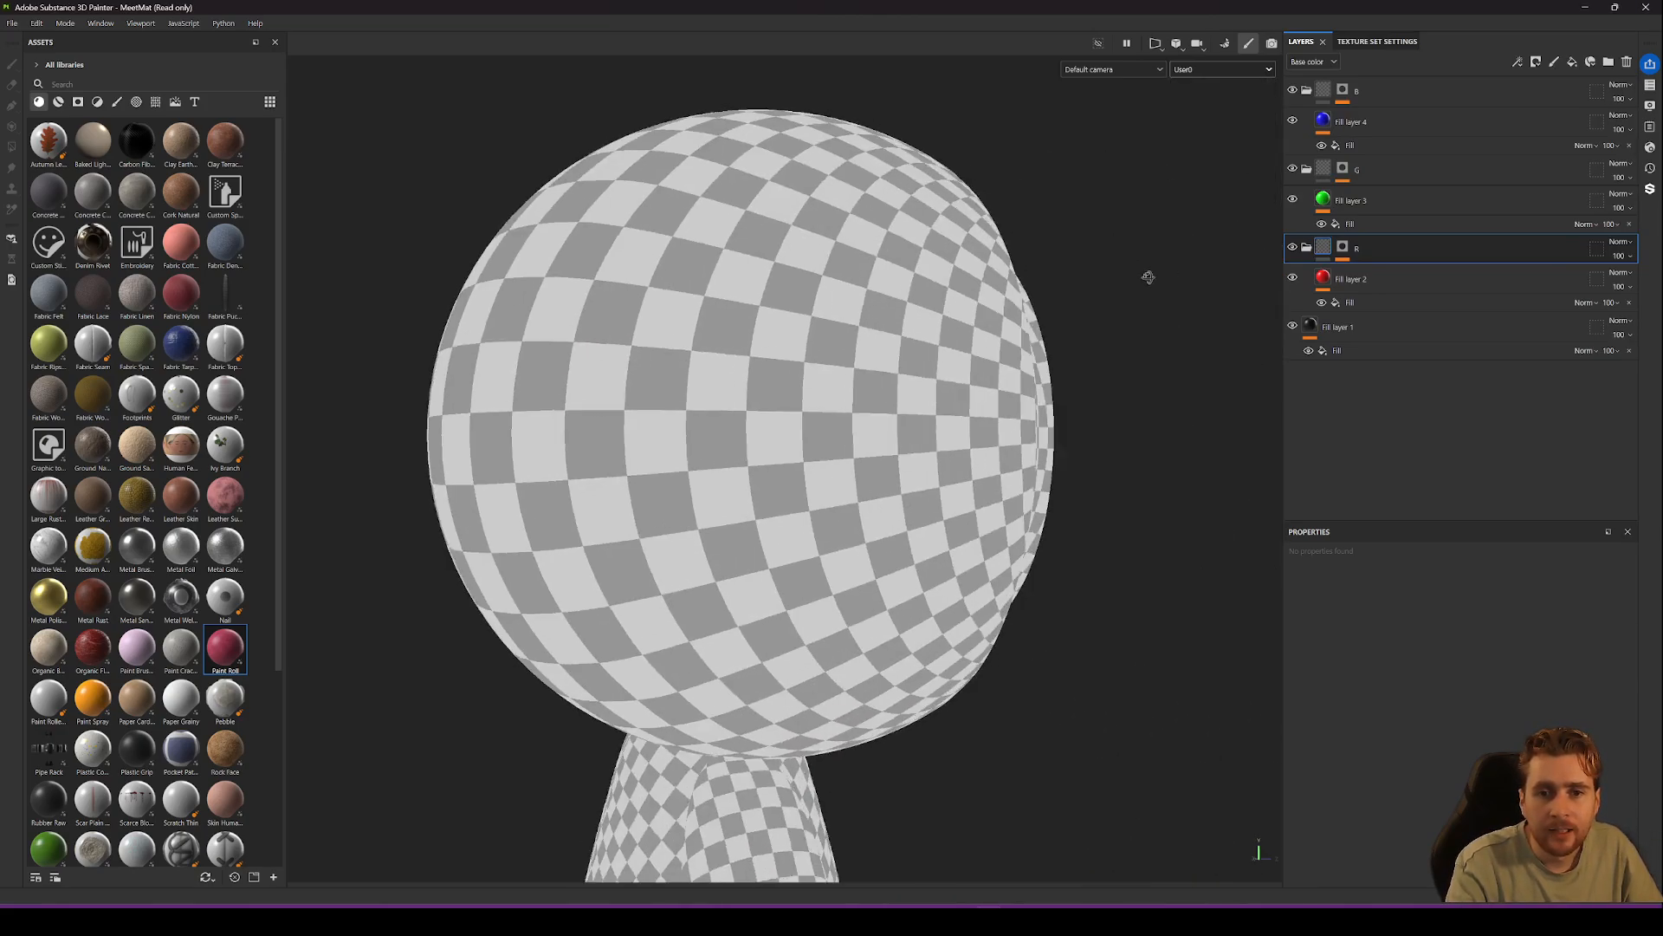
pyautogui.keyDown('alt'); pyautogui.moveTo(1148, 277); pyautogui.dragTo(845, 286); pyautogui.keyUp('alt')
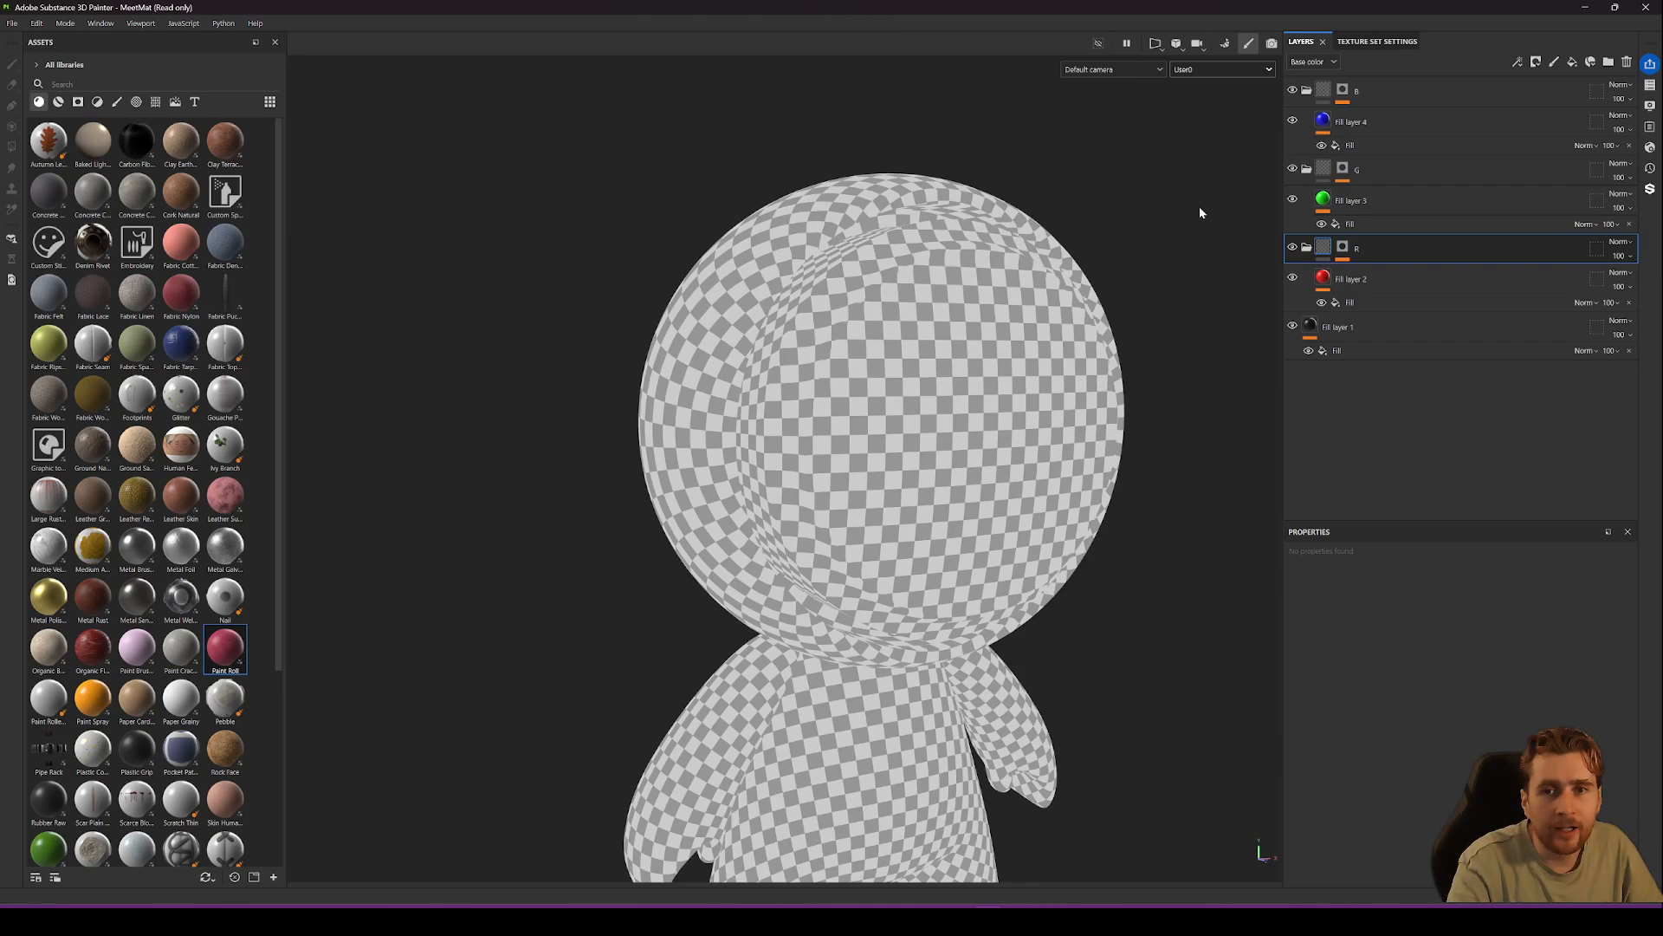
pyautogui.click(1206, 70)
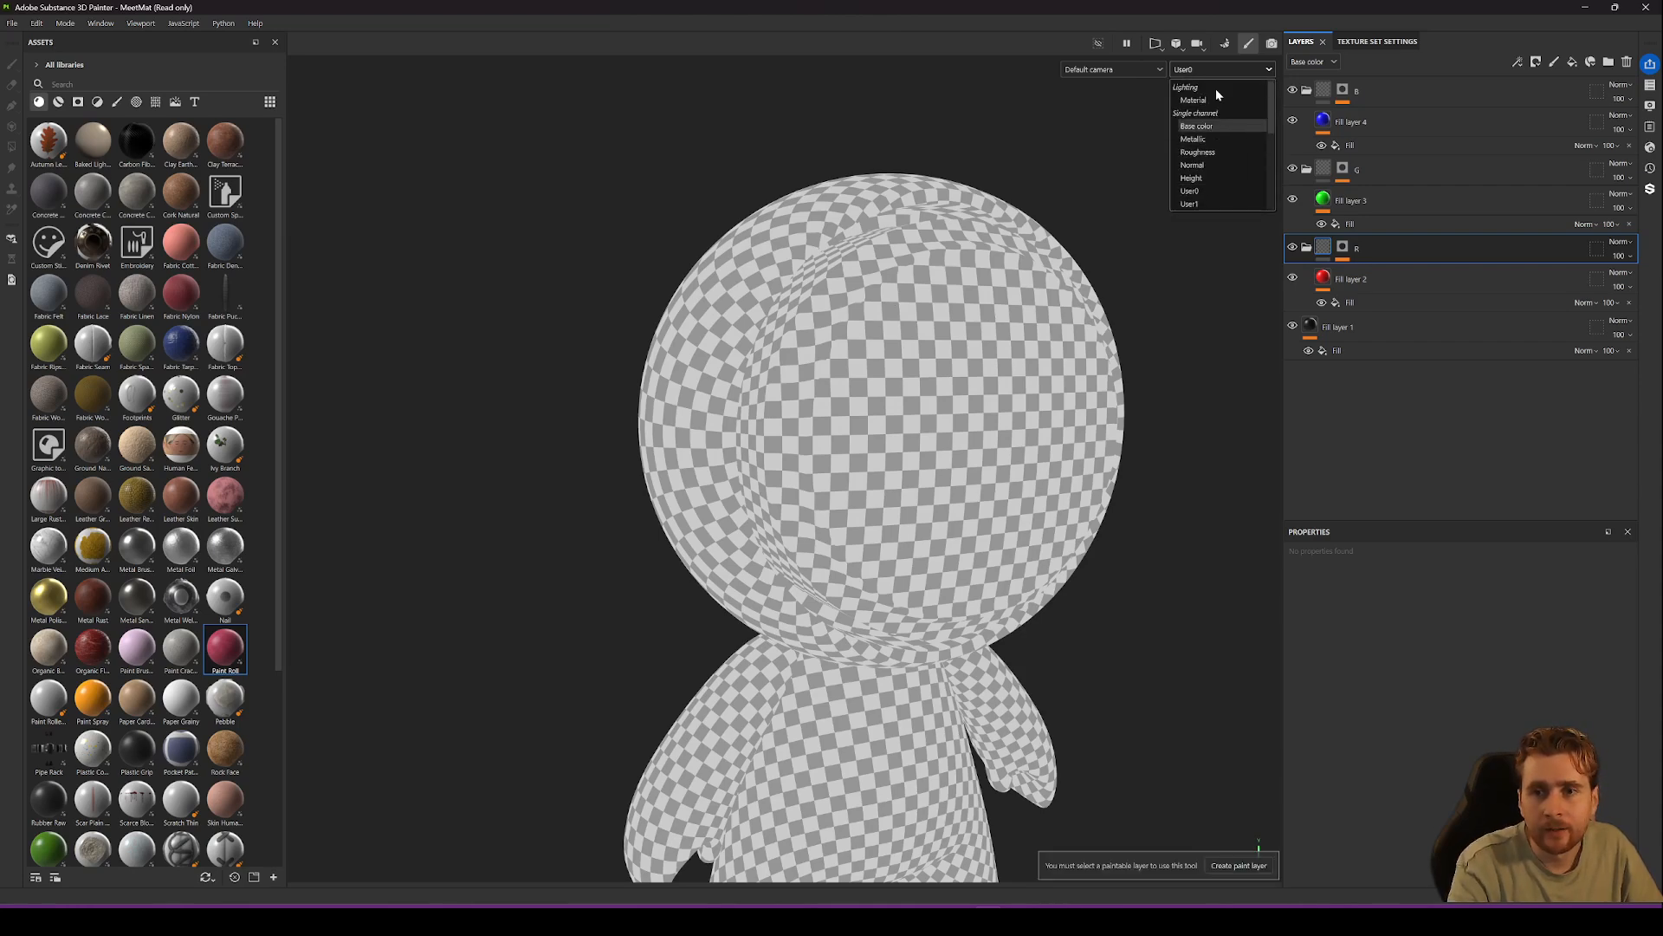
pyautogui.click(1218, 99)
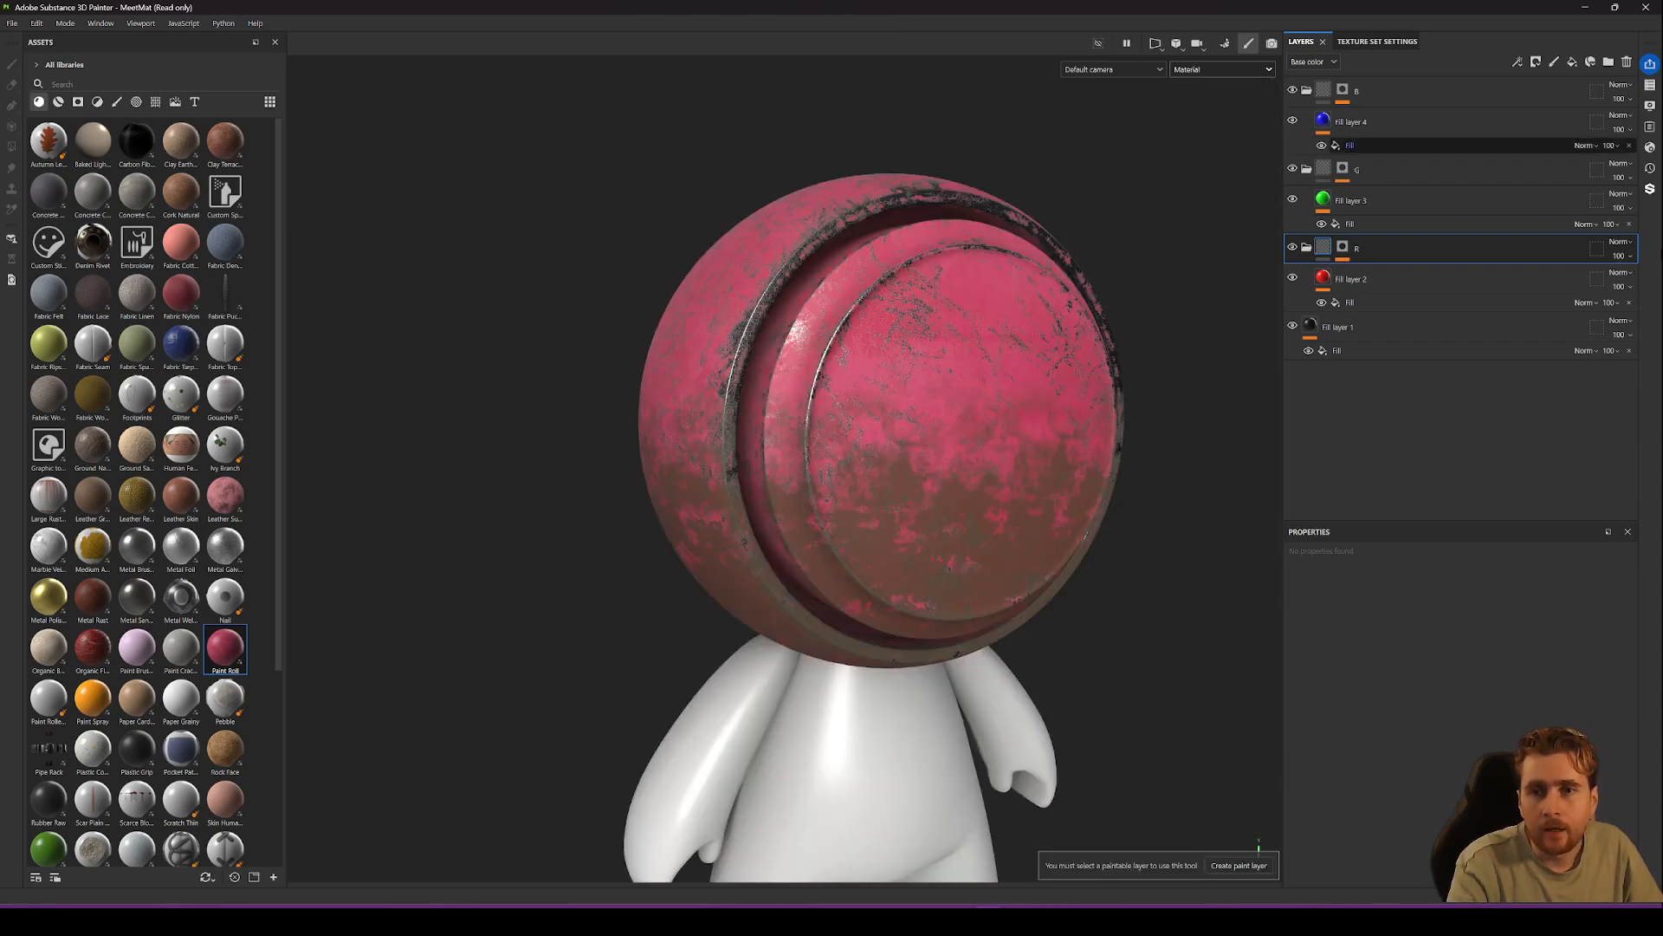
# Add a fill layer at the bottom of the layer stack and name it Base.
pyautogui.rightClick(1358, 369)
pyautogui.click(1327, 392)
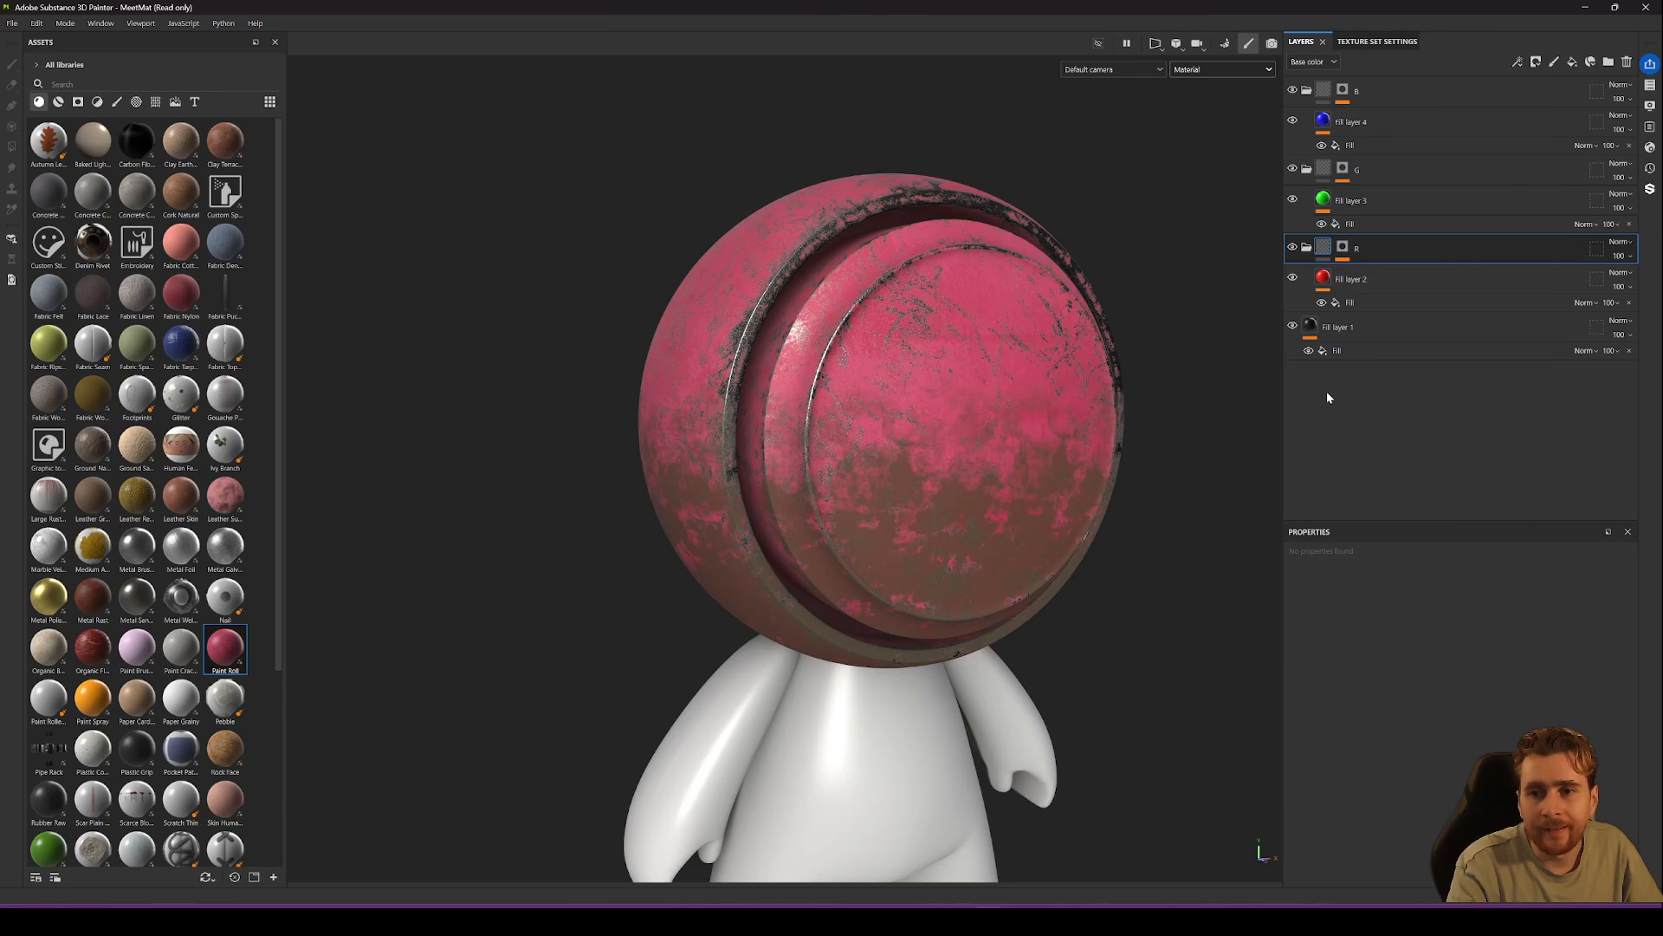
pyautogui.click(1573, 62)
pyautogui.moveTo(1369, 247); pyautogui.dragTo(1360, 399)
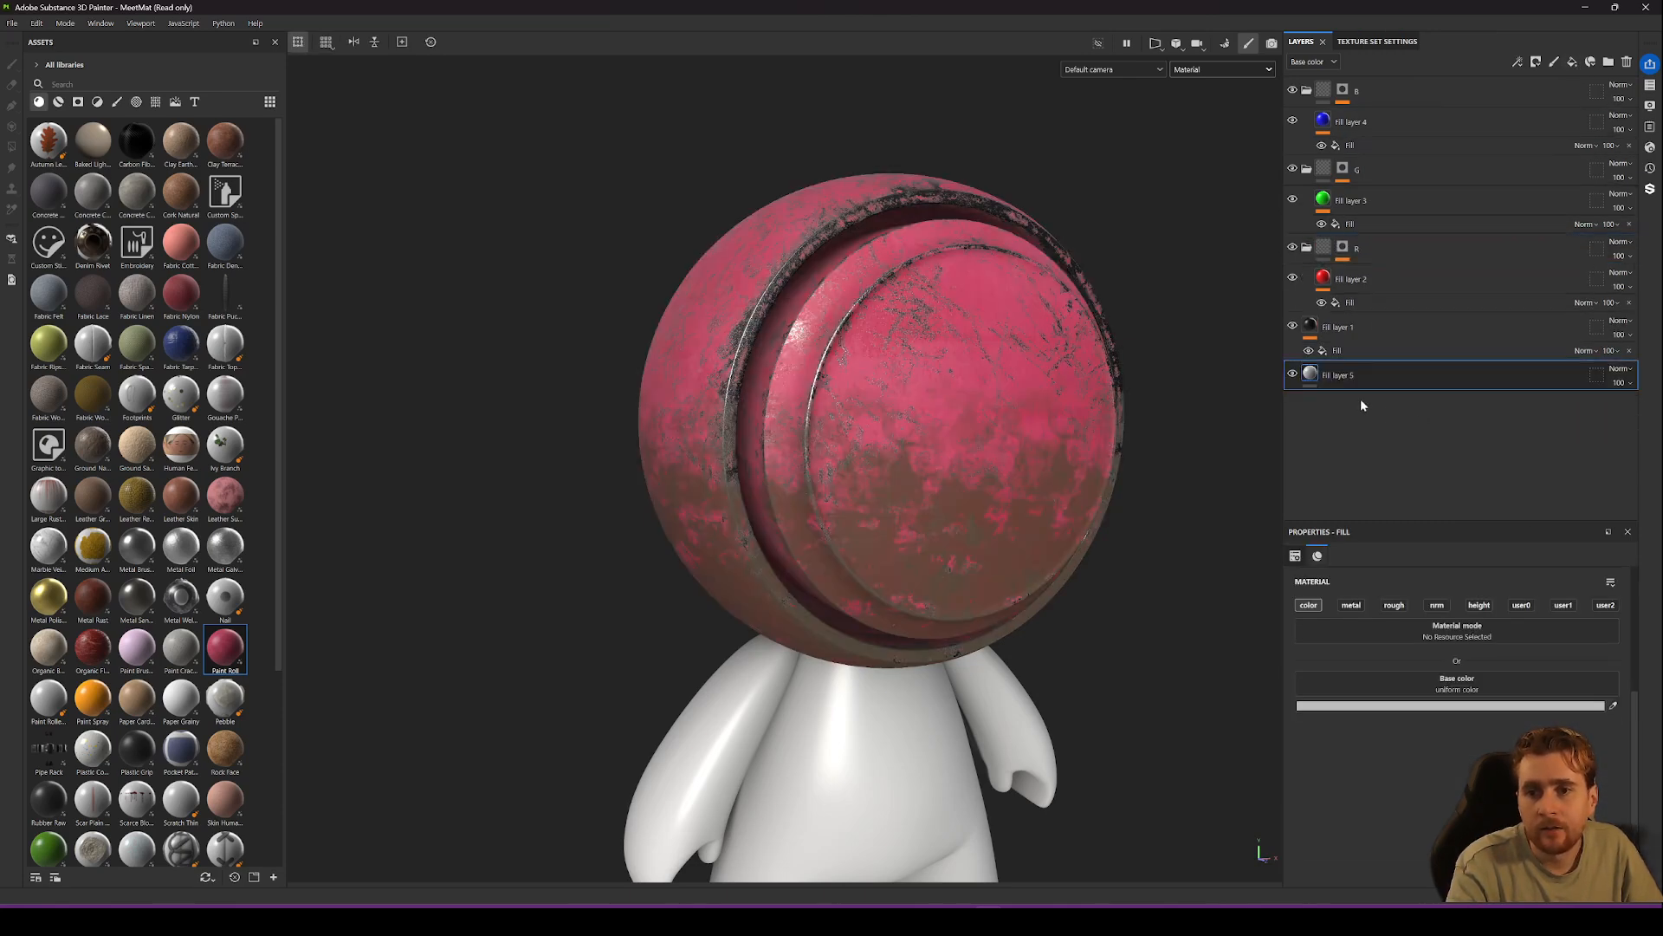
pyautogui.doubleClick(1346, 375)
pyautogui.write('Bas')
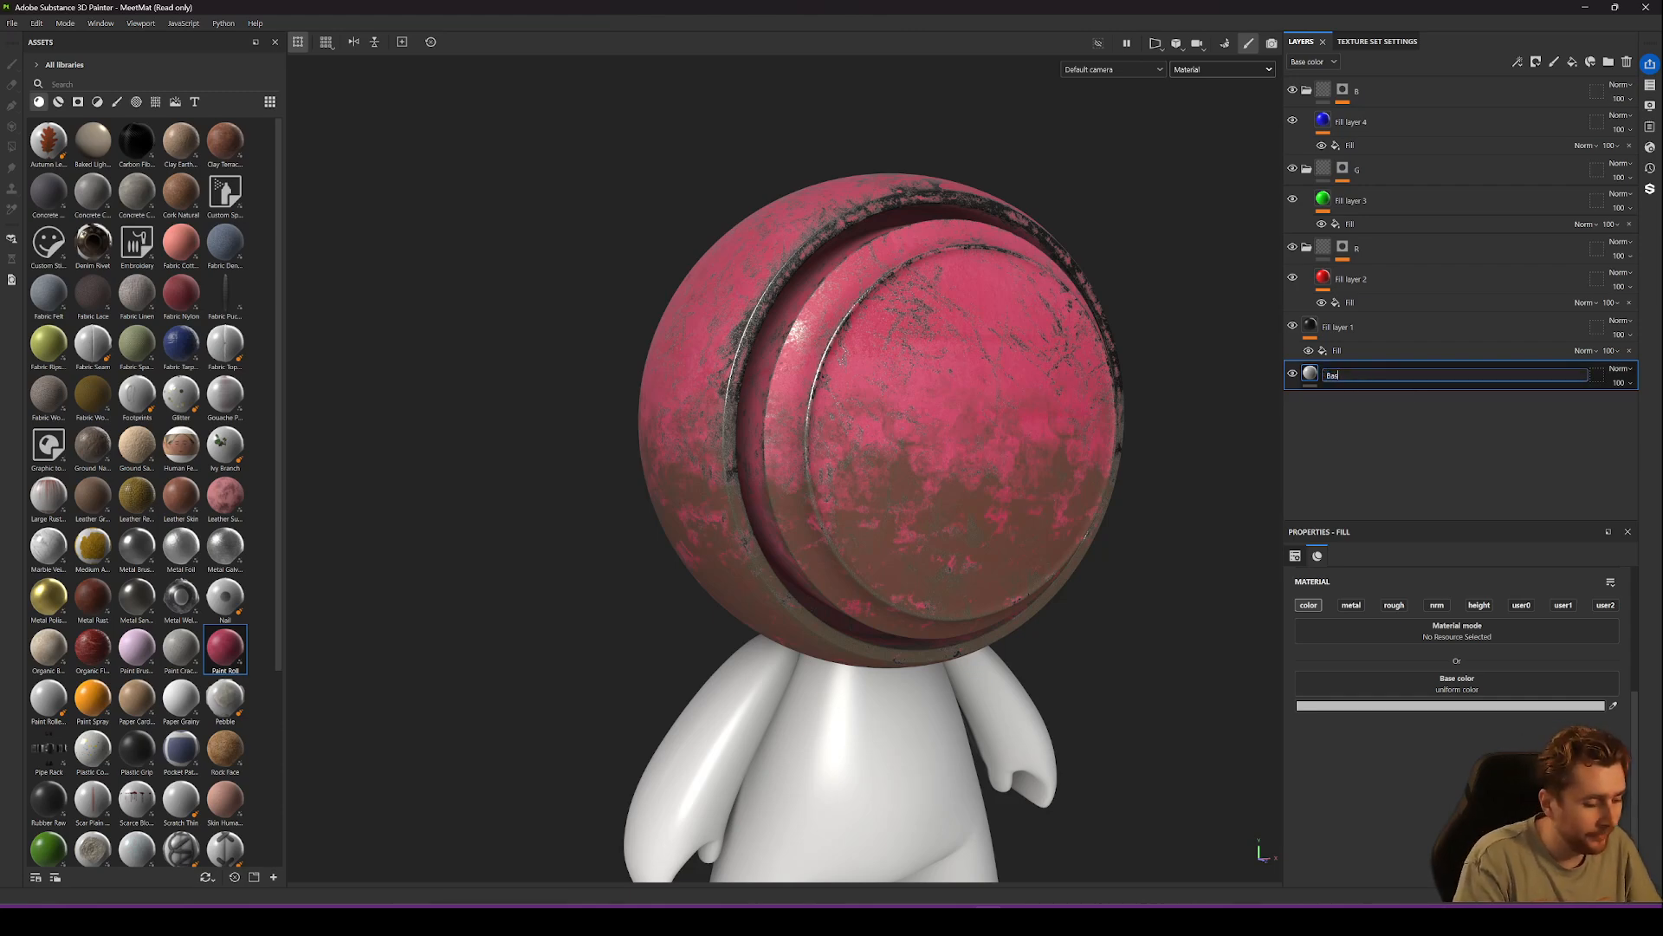
pyautogui.write('e')
pyautogui.press('Return')
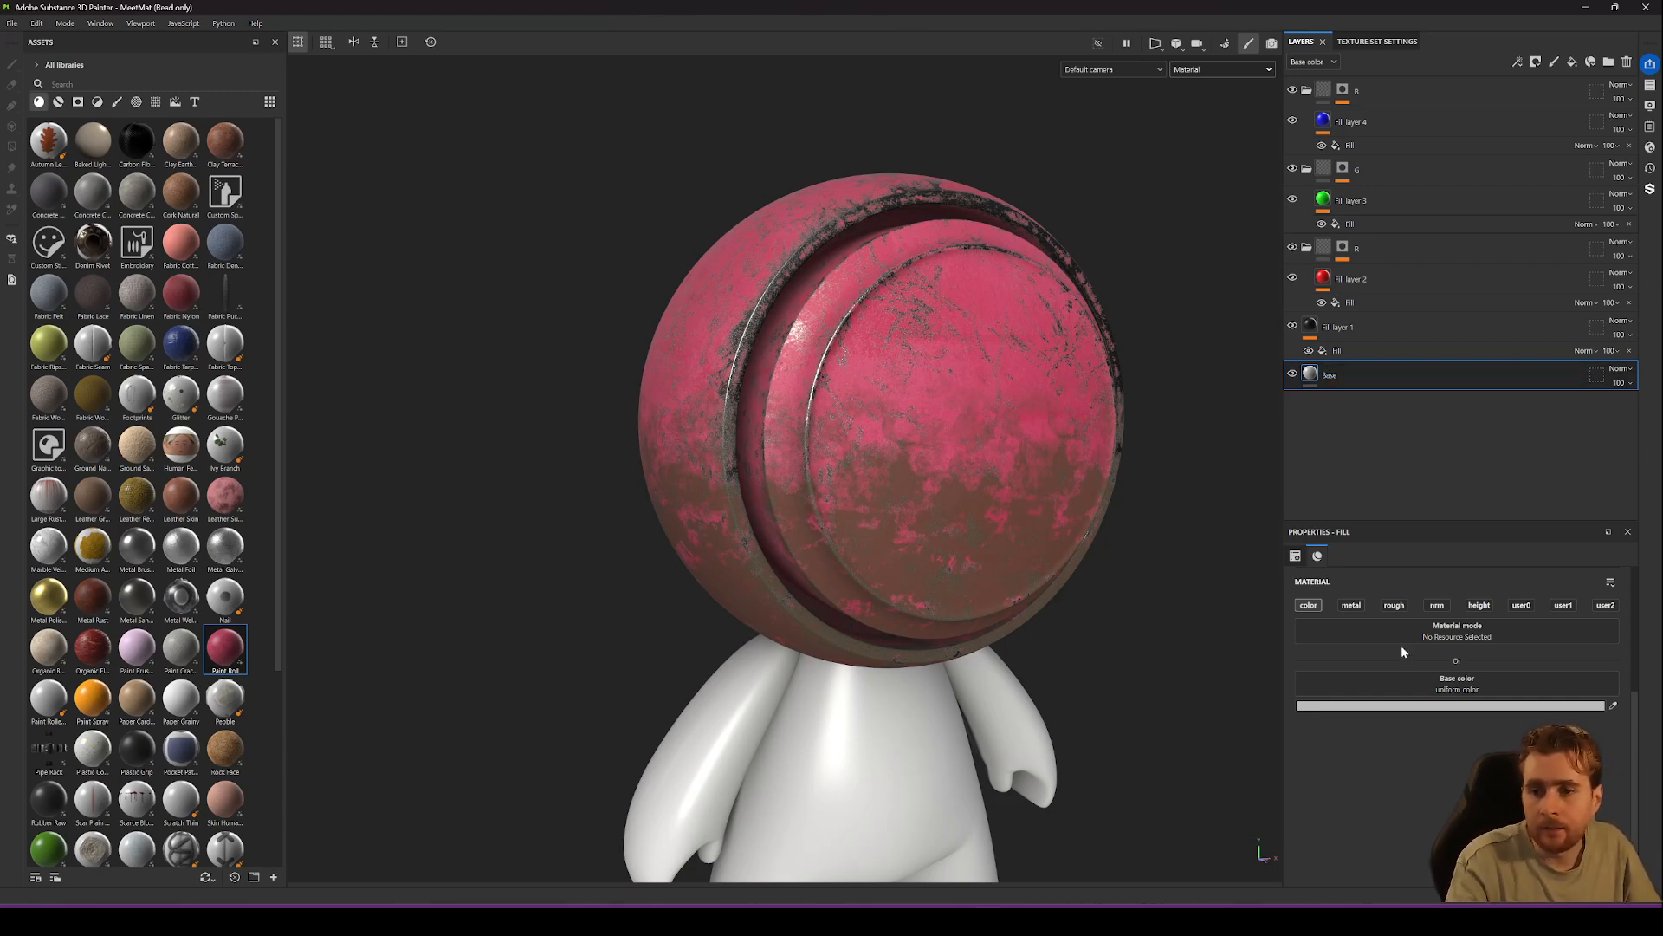
# Turn off the color channel of the Base layer and enable its user0, user1 and user2 channels.
pyautogui.click(1309, 604)
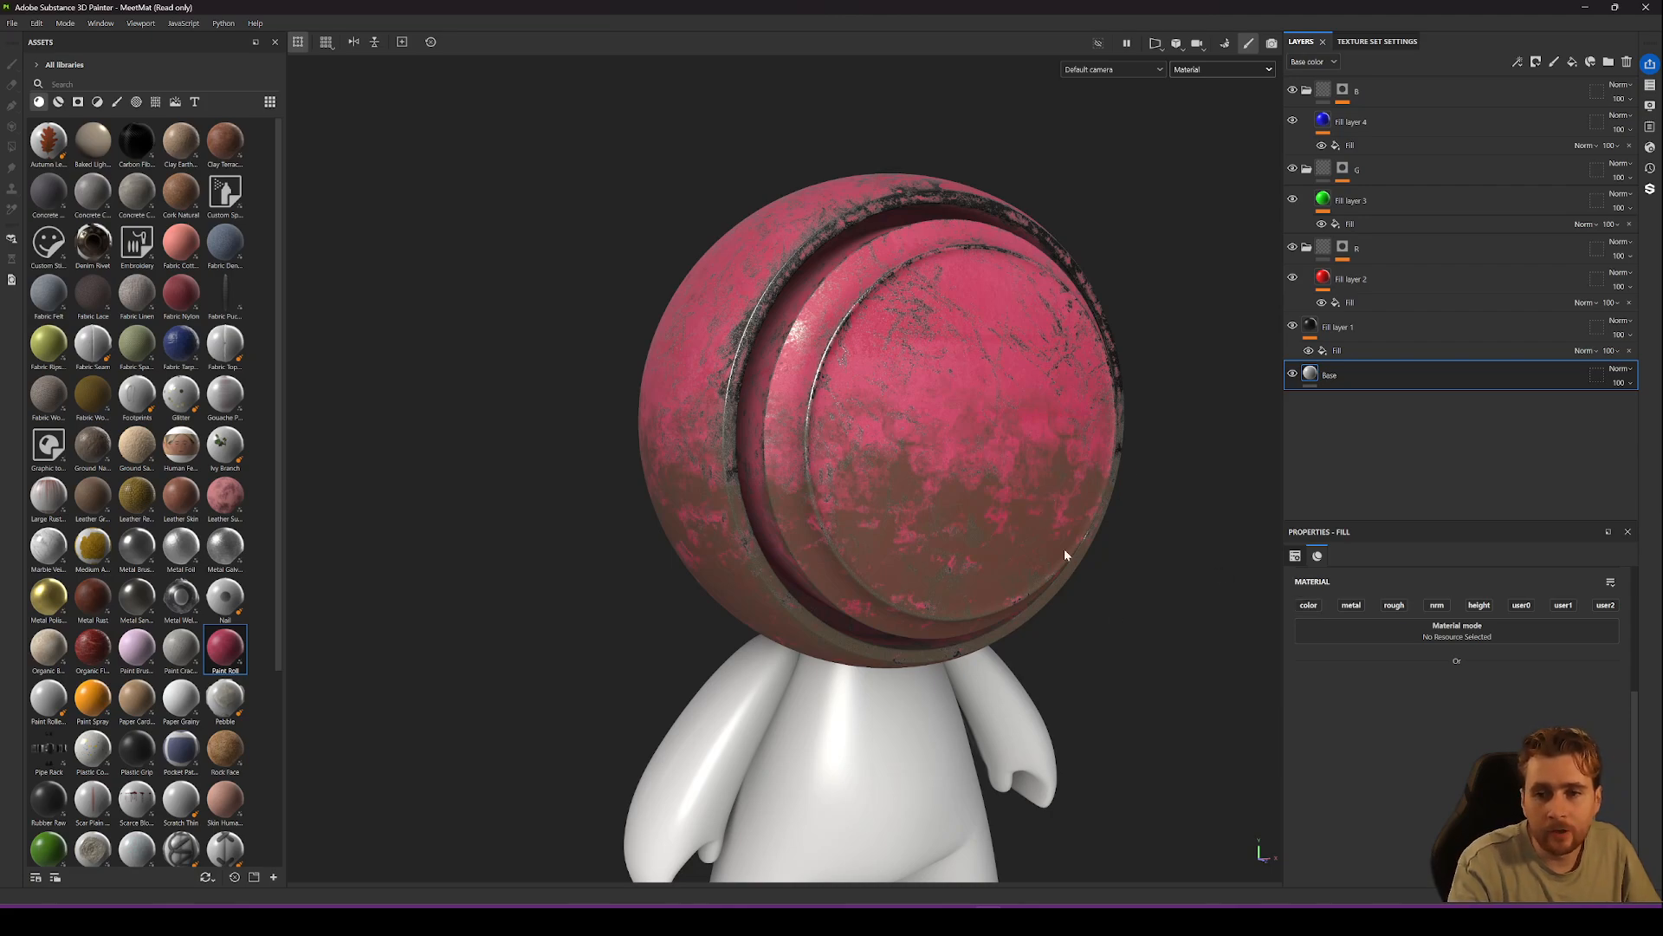
pyautogui.click(1519, 606)
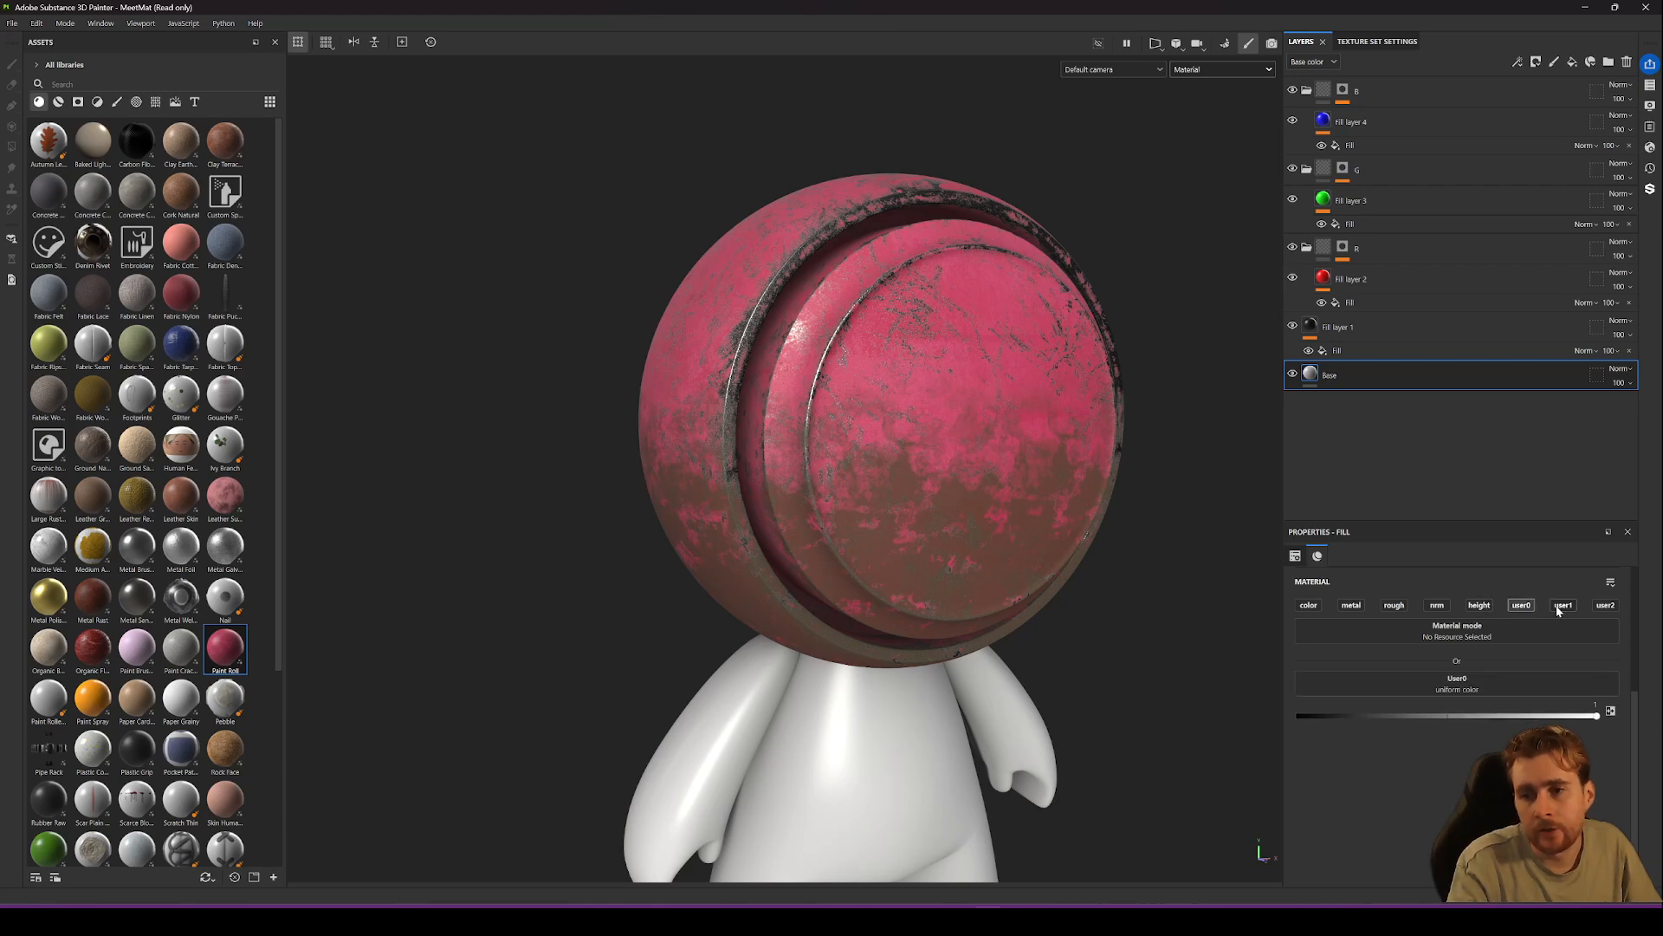
pyautogui.click(1563, 605)
pyautogui.click(1606, 605)
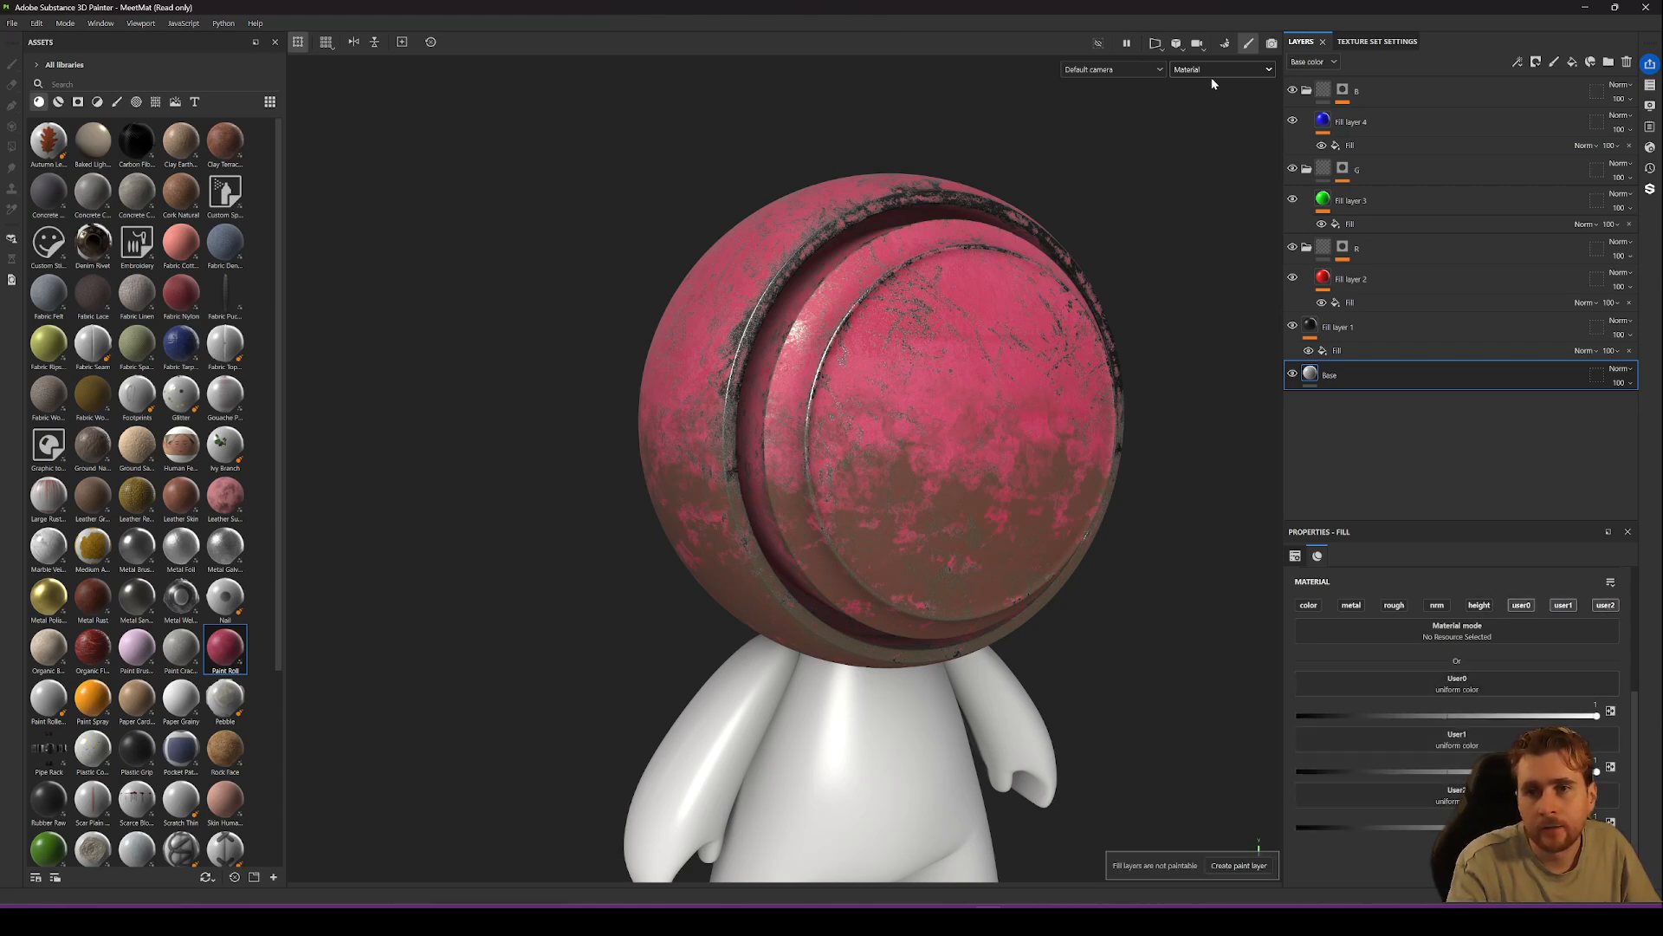
# Show the User0 channel on the head and set the Base layer's User0, User1 and User2 values to 0.
pyautogui.click(1213, 72)
pyautogui.click(1214, 190)
pyautogui.keyDown('alt'); pyautogui.moveTo(852, 402); pyautogui.dragTo(959, 549); pyautogui.keyUp('alt')
pyautogui.keyDown('alt'); pyautogui.moveTo(958, 549); pyautogui.dragTo(998, 483, button='middle'); pyautogui.keyUp('alt')
pyautogui.keyDown('alt'); pyautogui.moveTo(1067, 304); pyautogui.dragTo(977, 394, button='middle'); pyautogui.keyUp('alt')
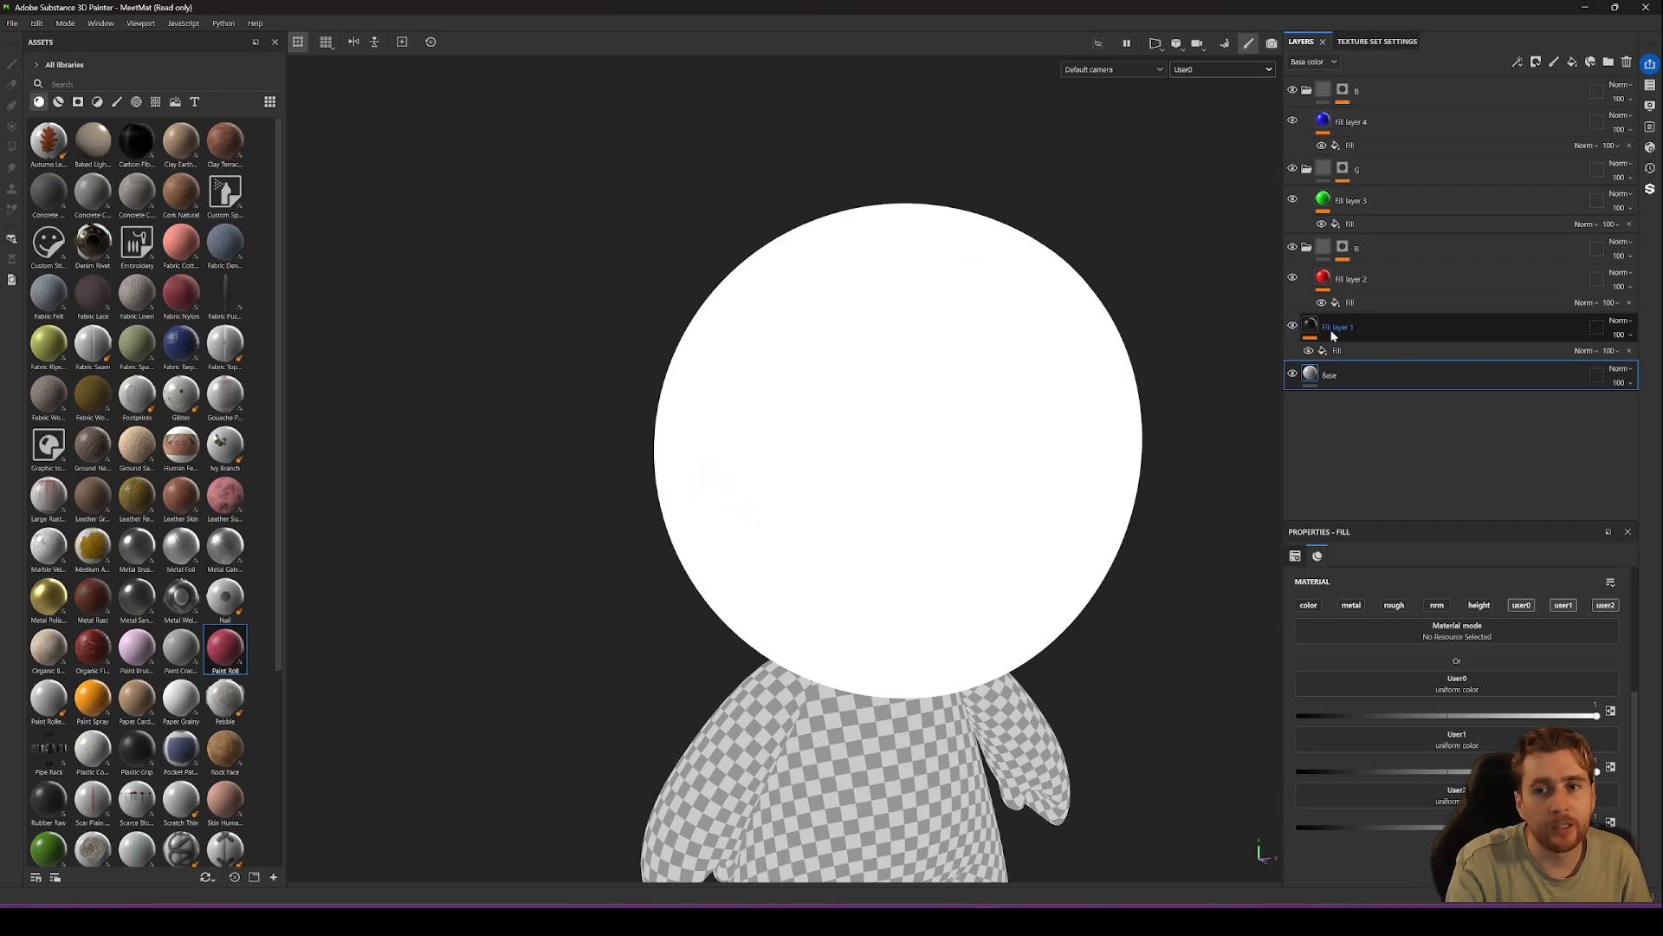
pyautogui.moveTo(1588, 720); pyautogui.dragTo(1235, 731)
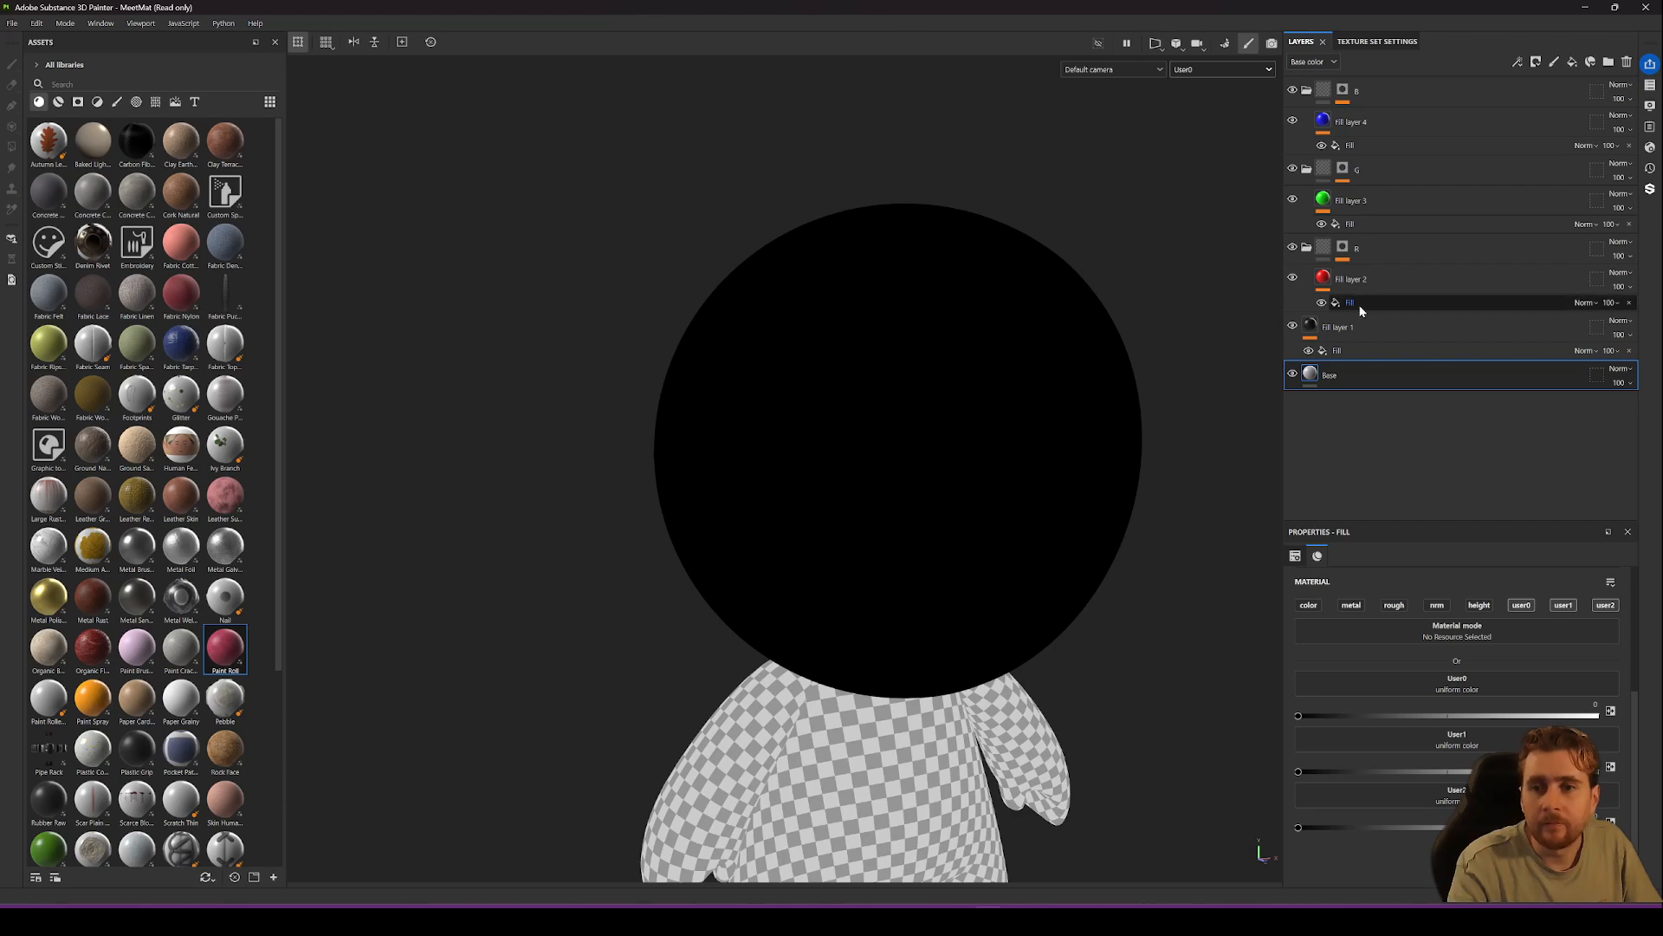
# Select the Paint Roll fill effect of Fill layer 2 and return the viewport to the Material view.
pyautogui.click(1387, 302)
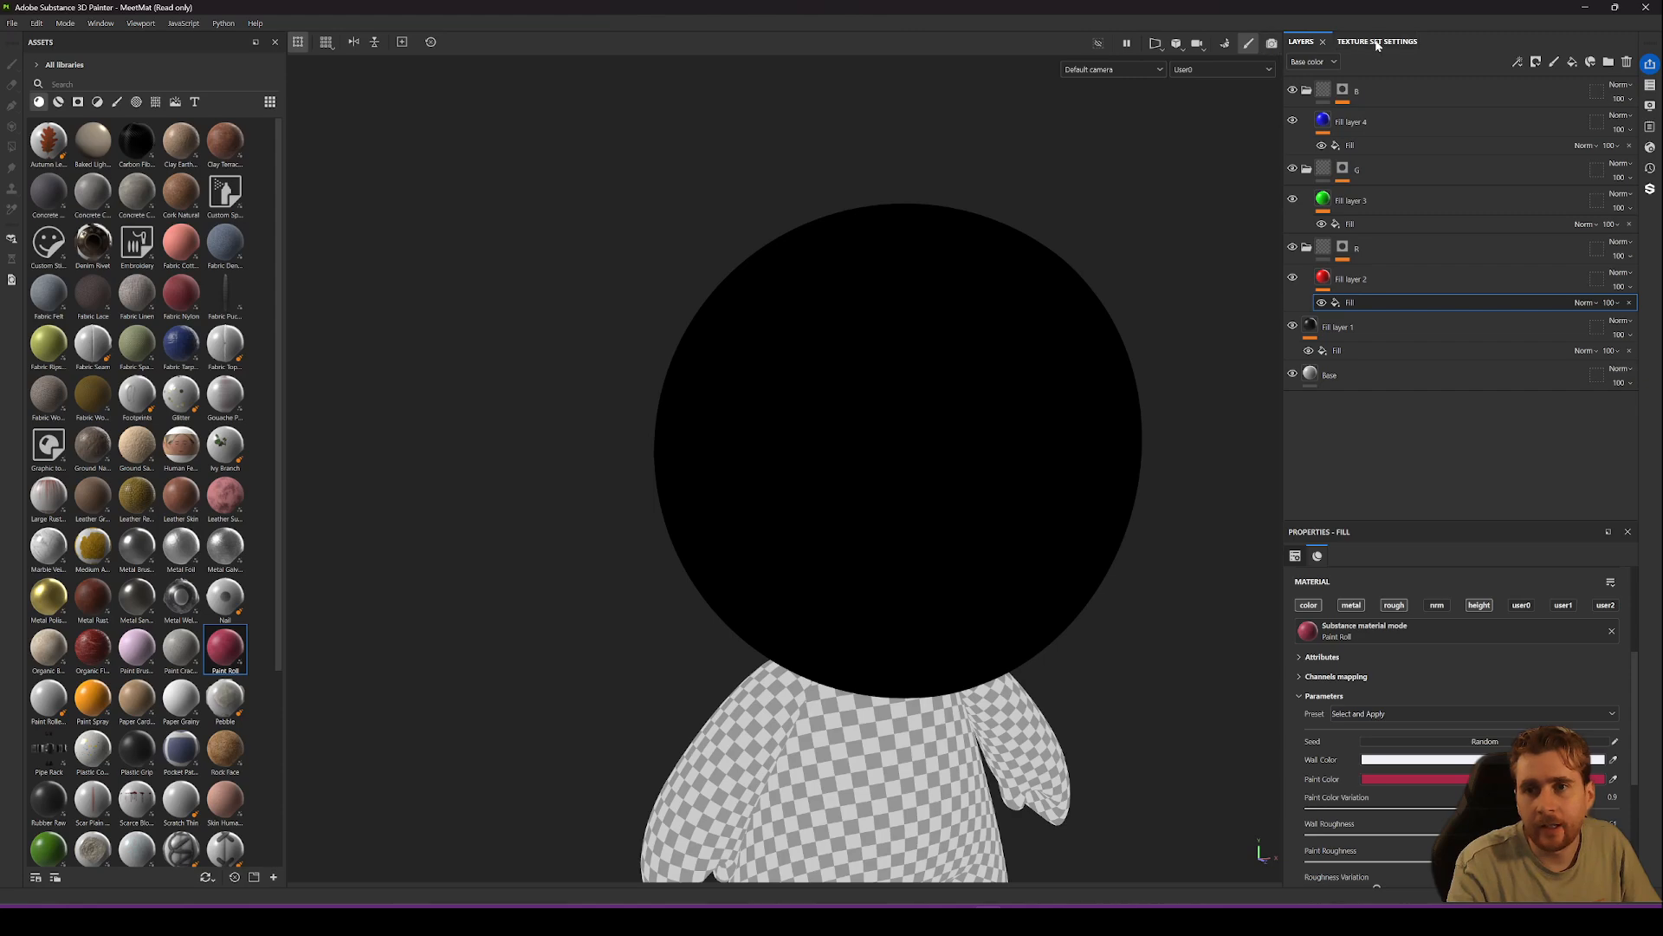
pyautogui.click(1219, 69)
pyautogui.click(1204, 83)
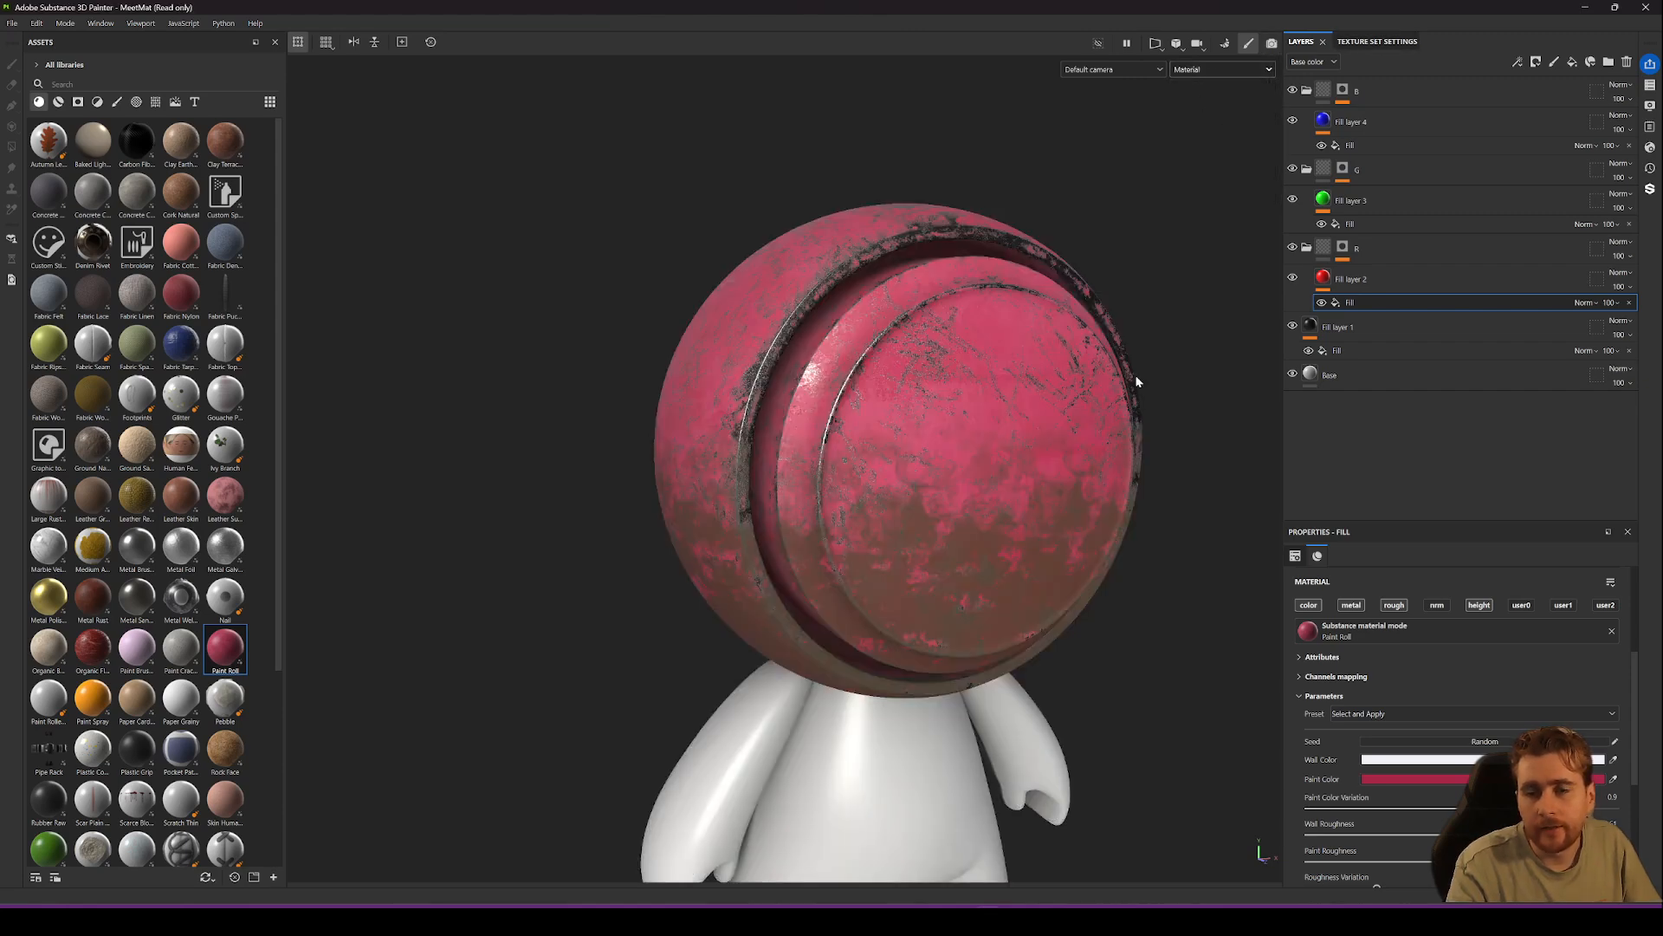
# Add a second fill effect to Fill layer 2, with the color channel off and user0 enabled.
pyautogui.click(1321, 279)
pyautogui.rightClick(1321, 279)
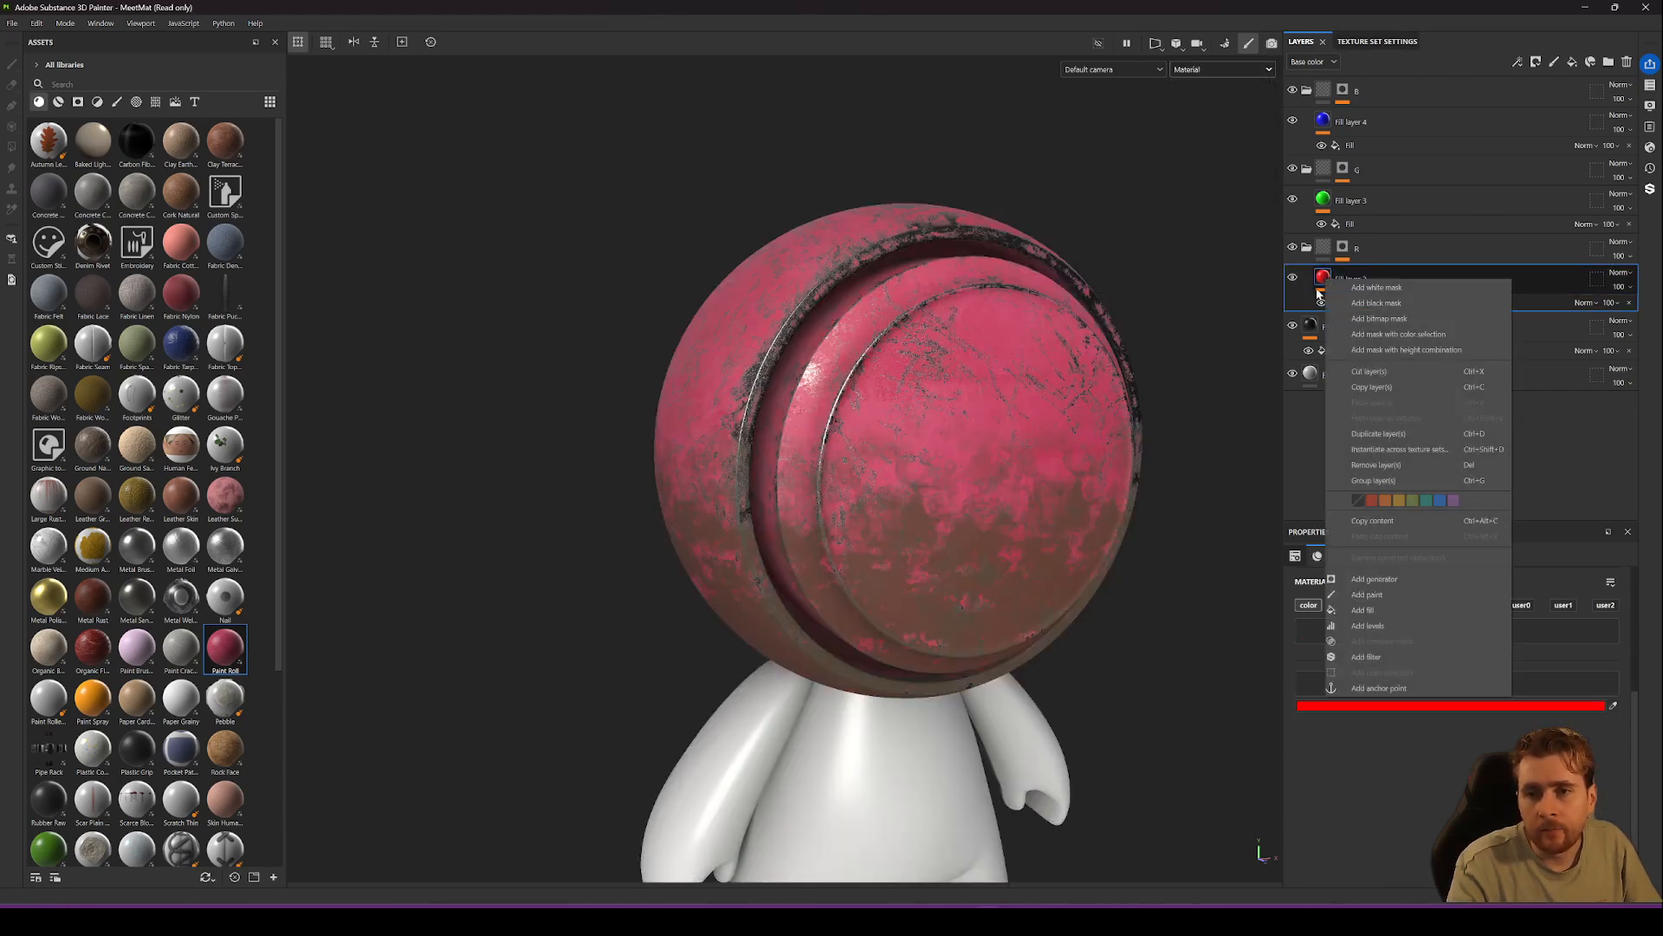
pyautogui.click(1381, 611)
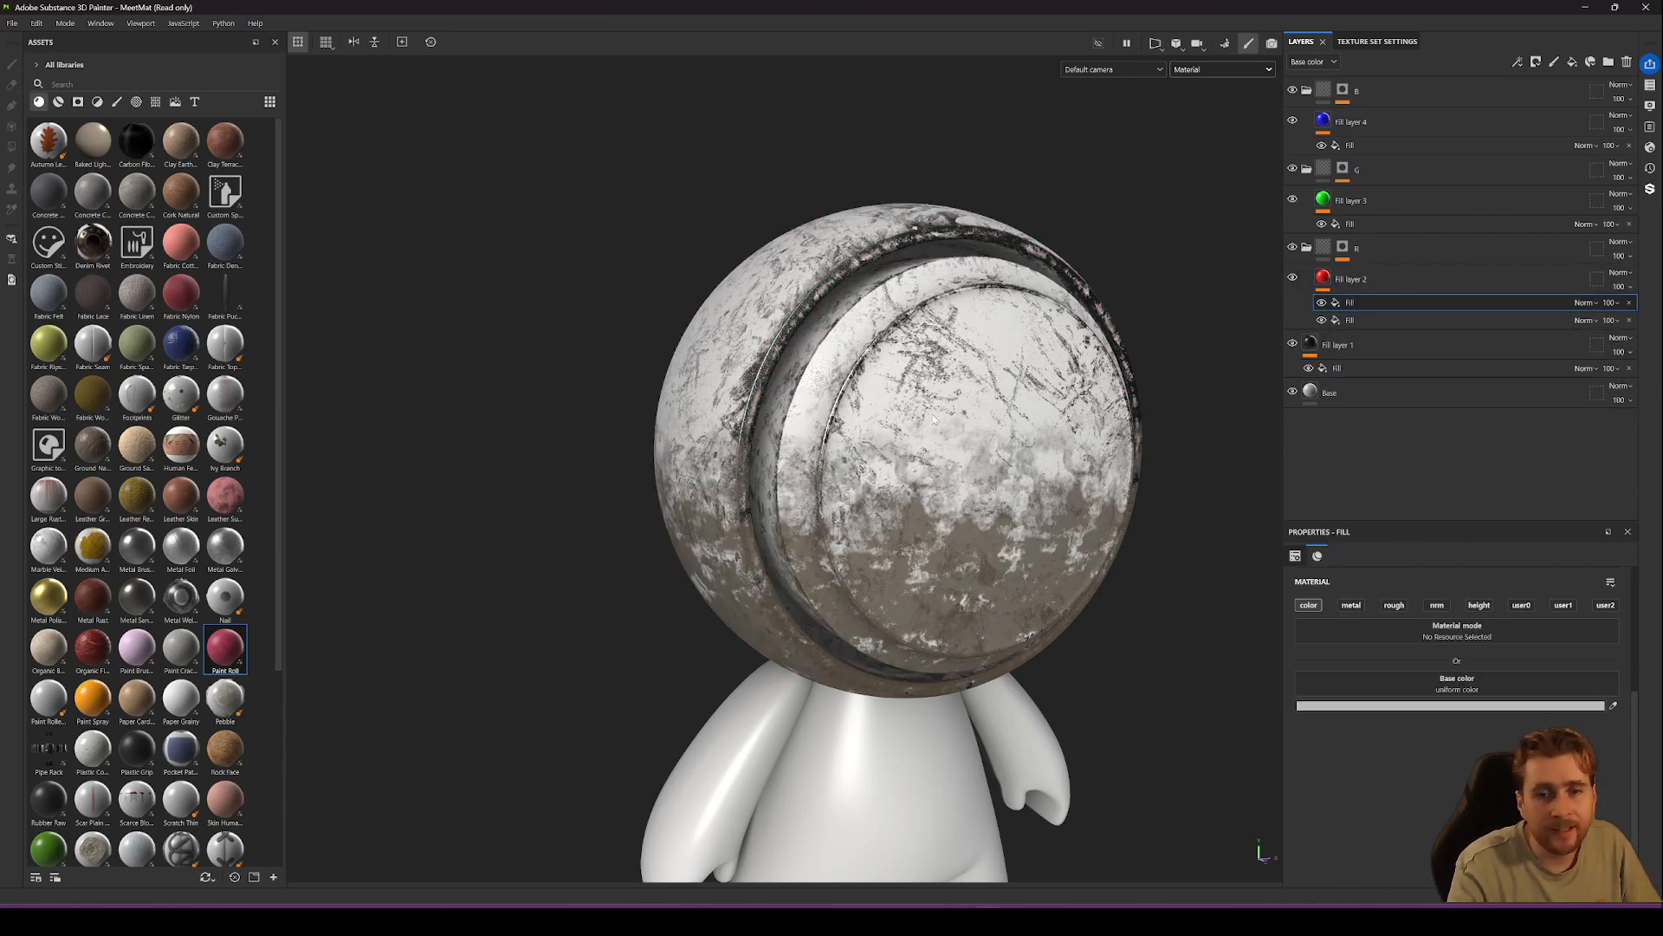
pyautogui.click(1309, 605)
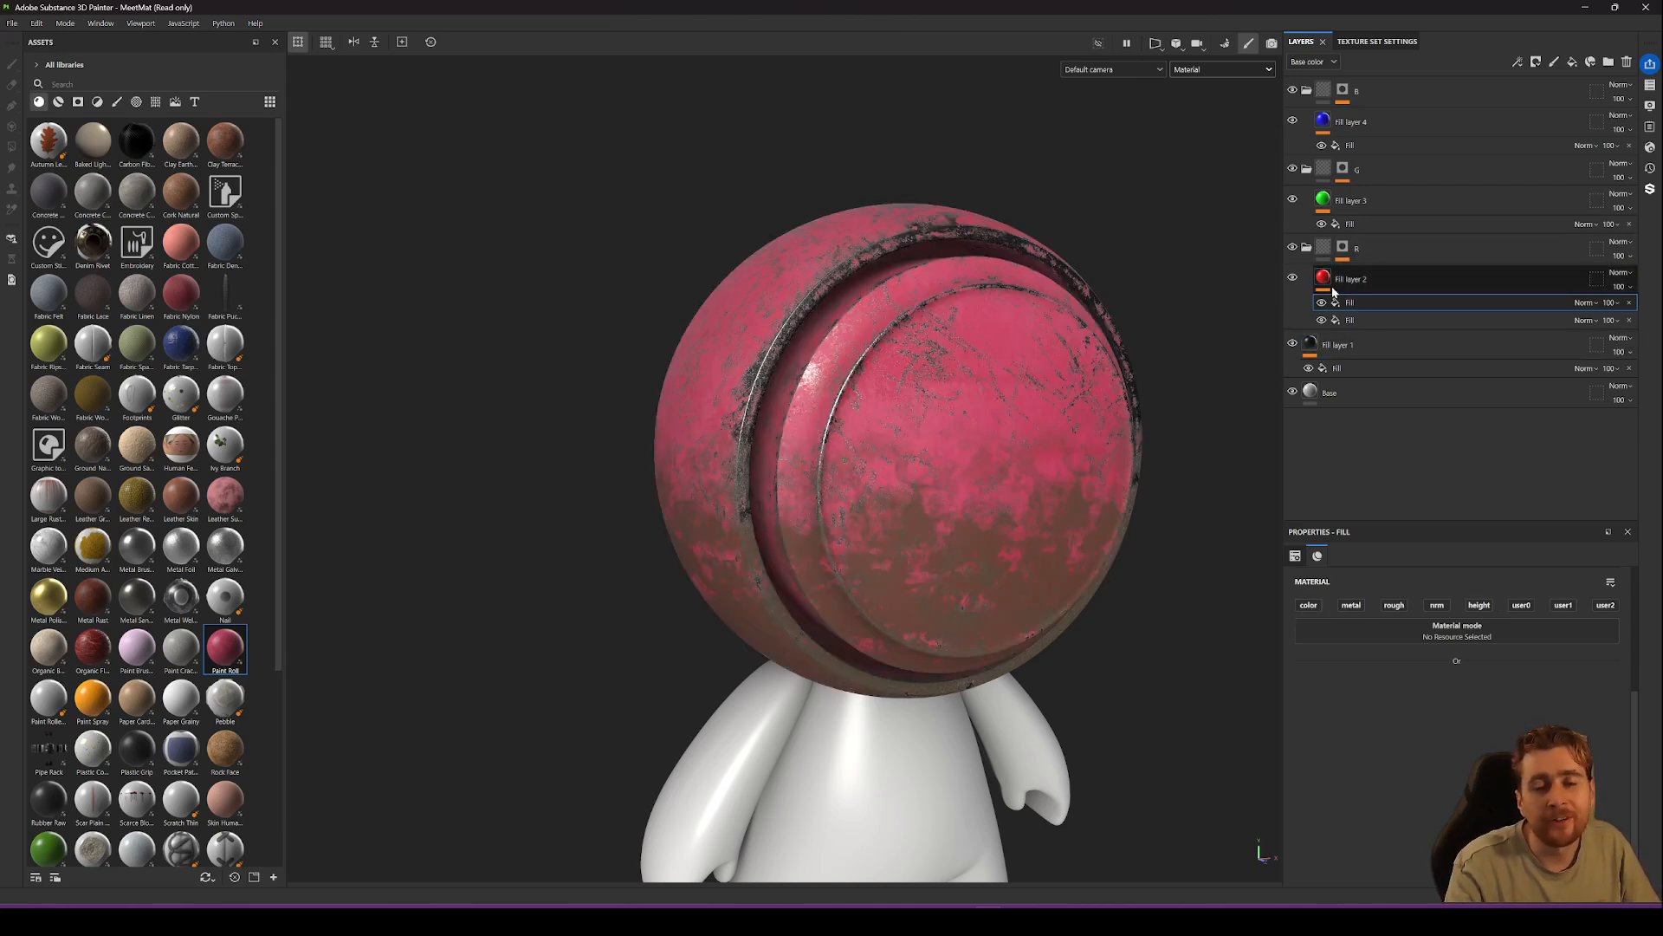
pyautogui.click(1522, 605)
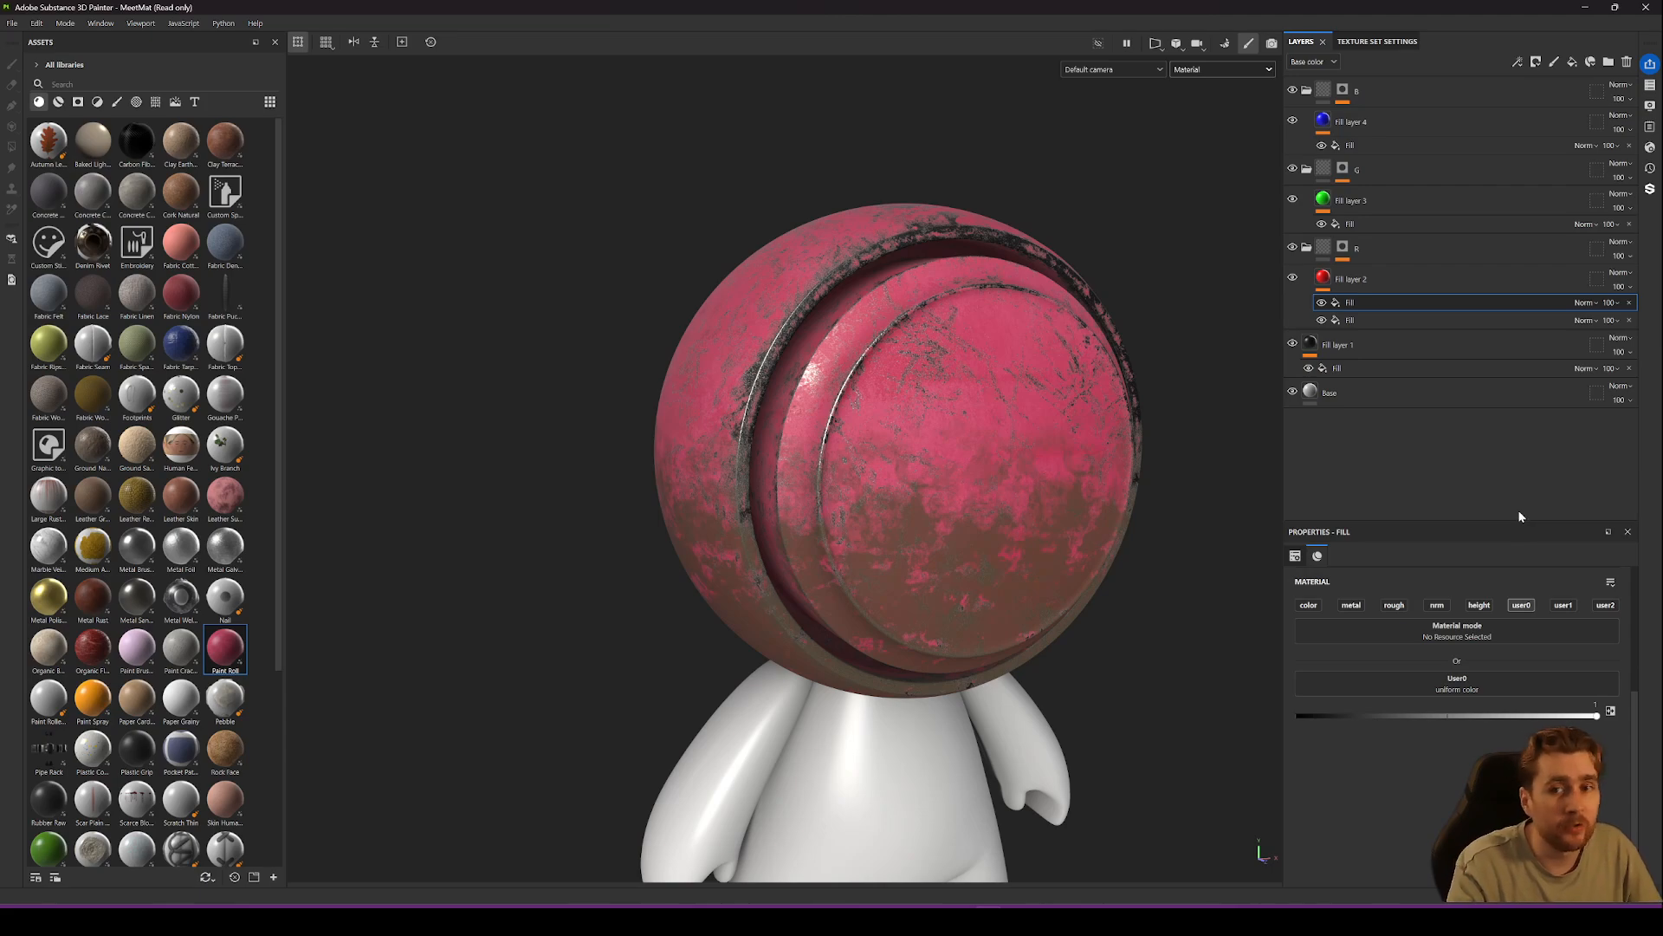
# Add a second fill effect to Fill layer 3, with the color channel off and user1 enabled.
pyautogui.rightClick(1324, 200)
pyautogui.click(1361, 530)
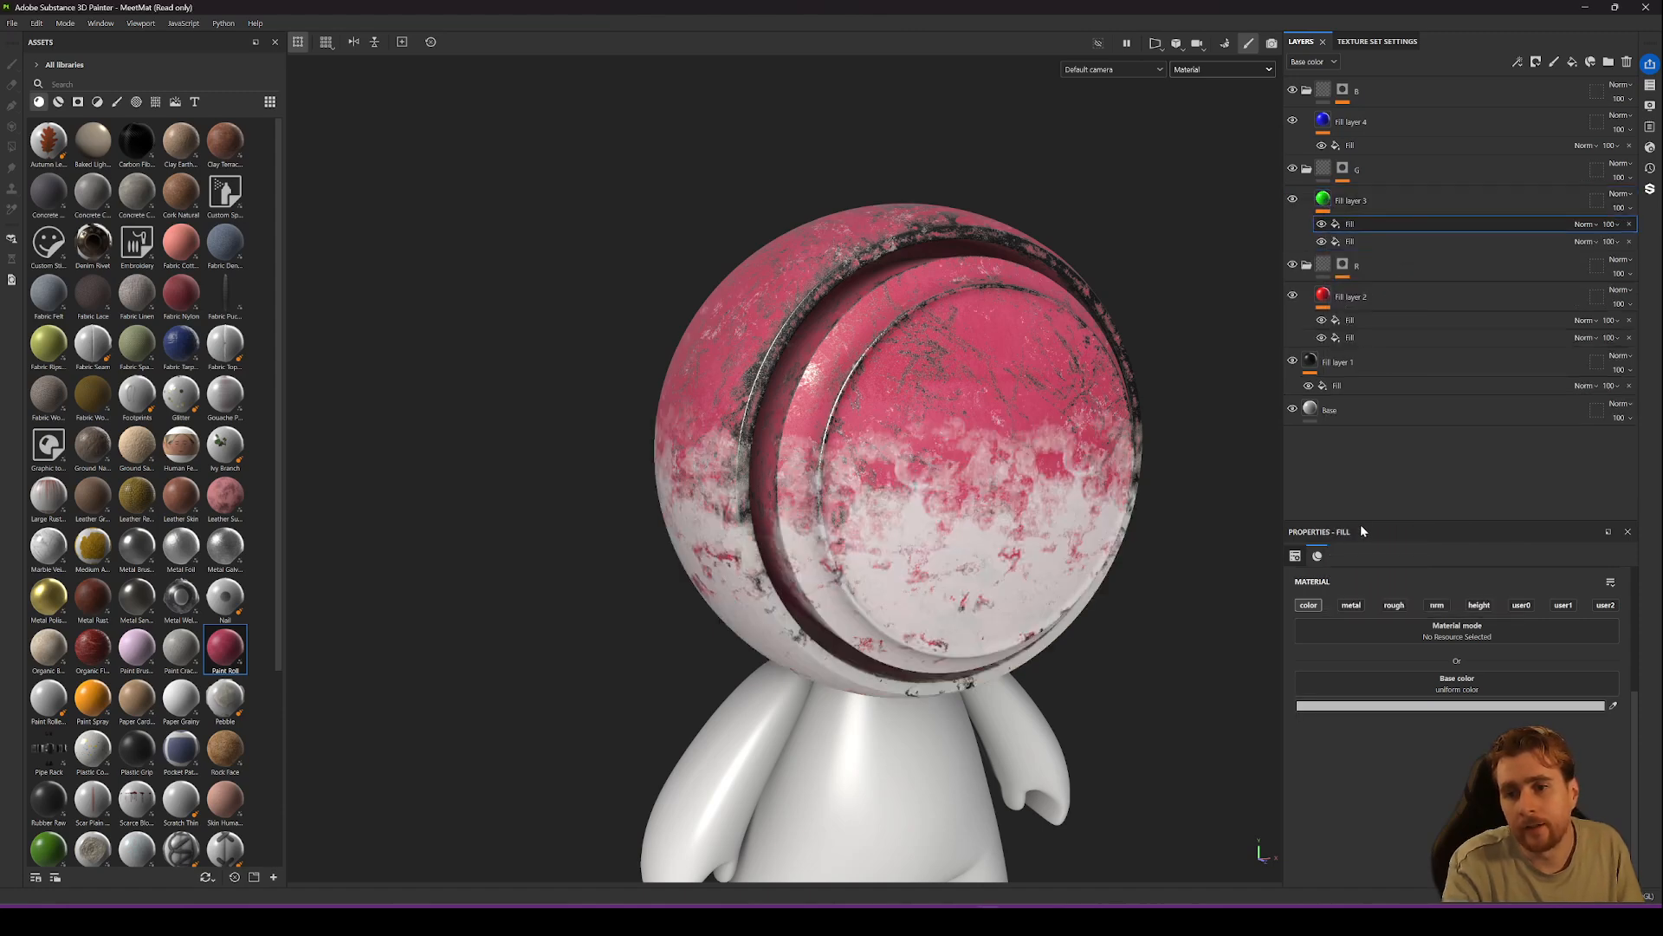
pyautogui.click(1308, 605)
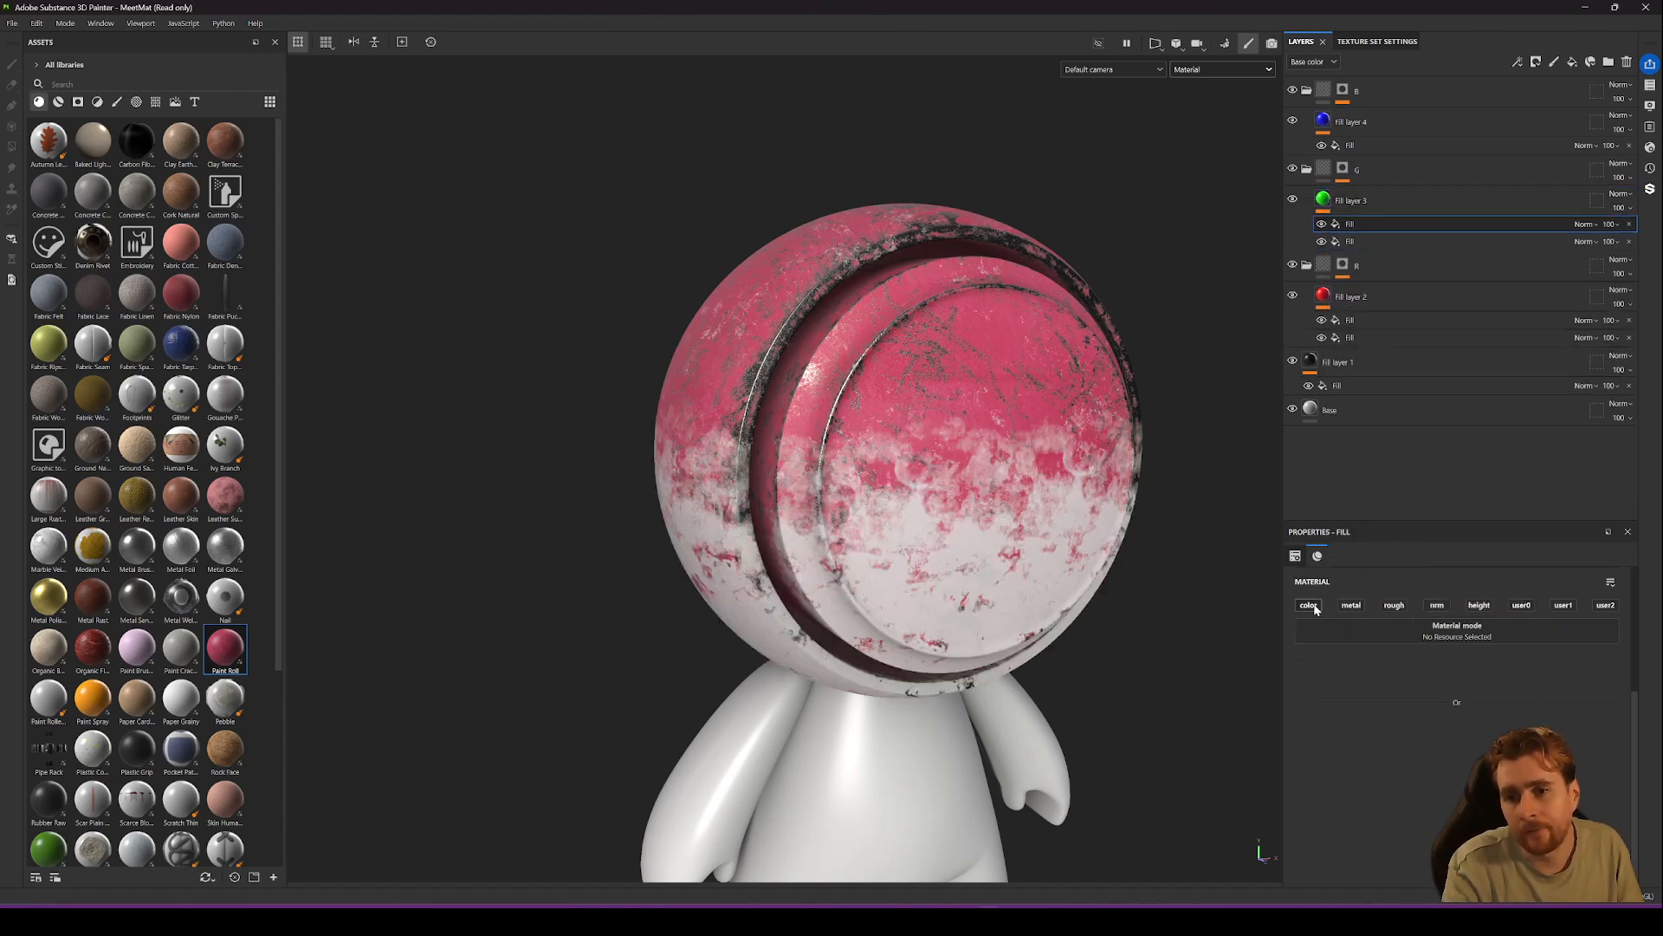
pyautogui.click(1563, 605)
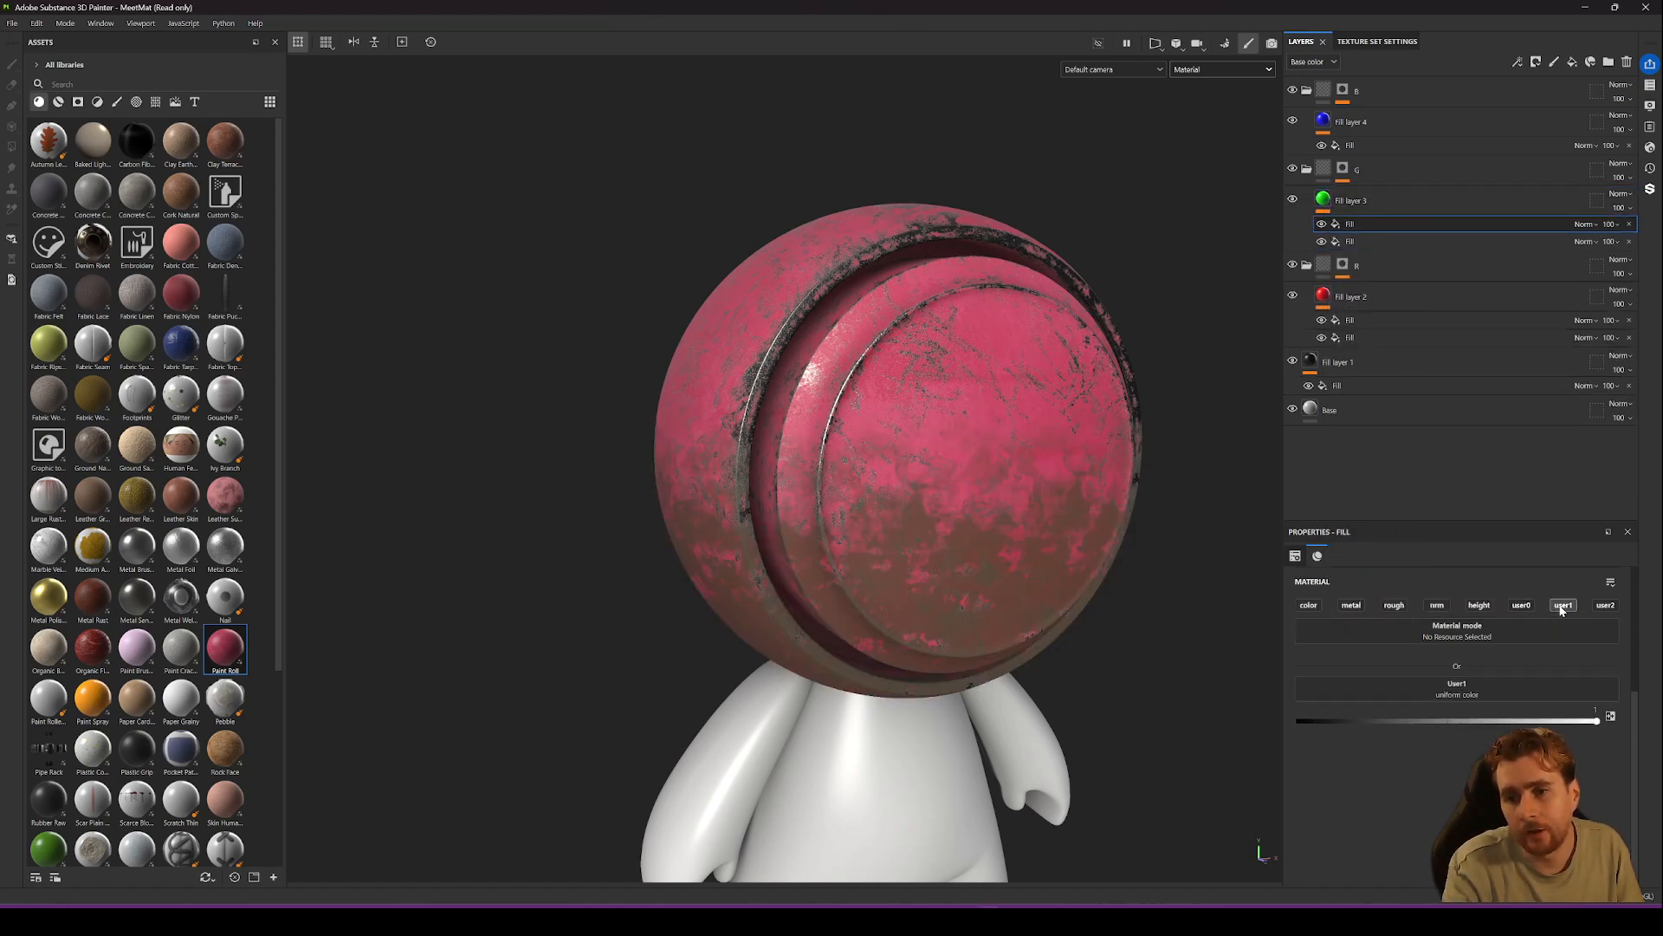
# Add a second fill effect to Fill layer 4, with the color channel off and user2 enabled.
pyautogui.rightClick(1326, 120)
pyautogui.click(1369, 448)
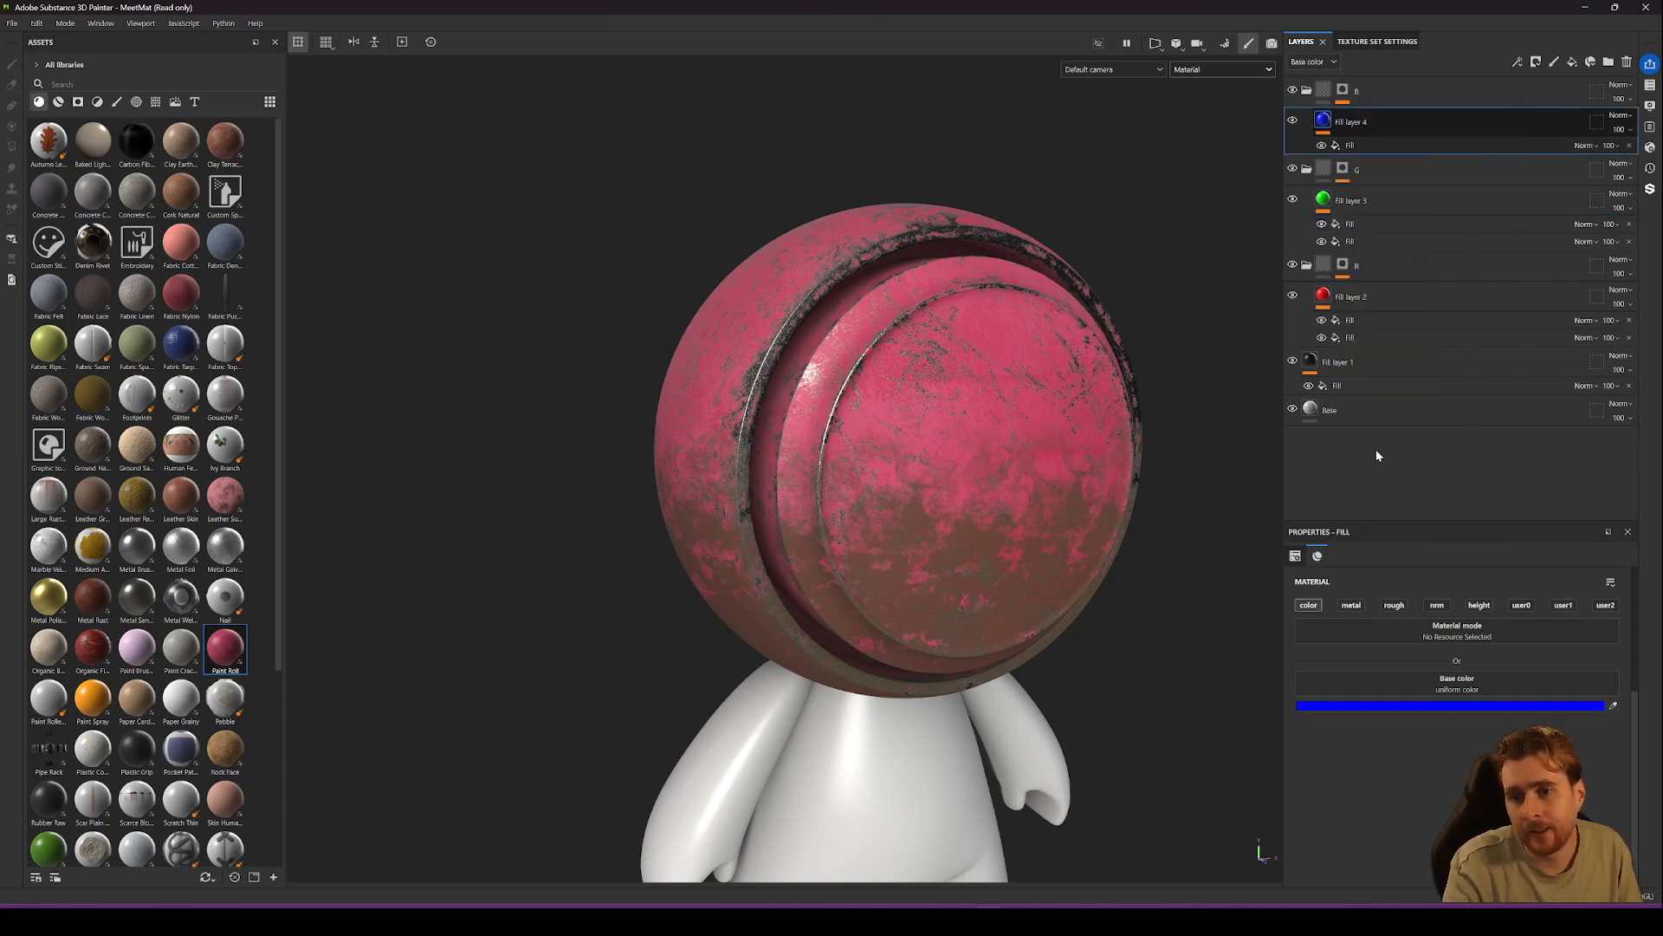
pyautogui.click(1308, 605)
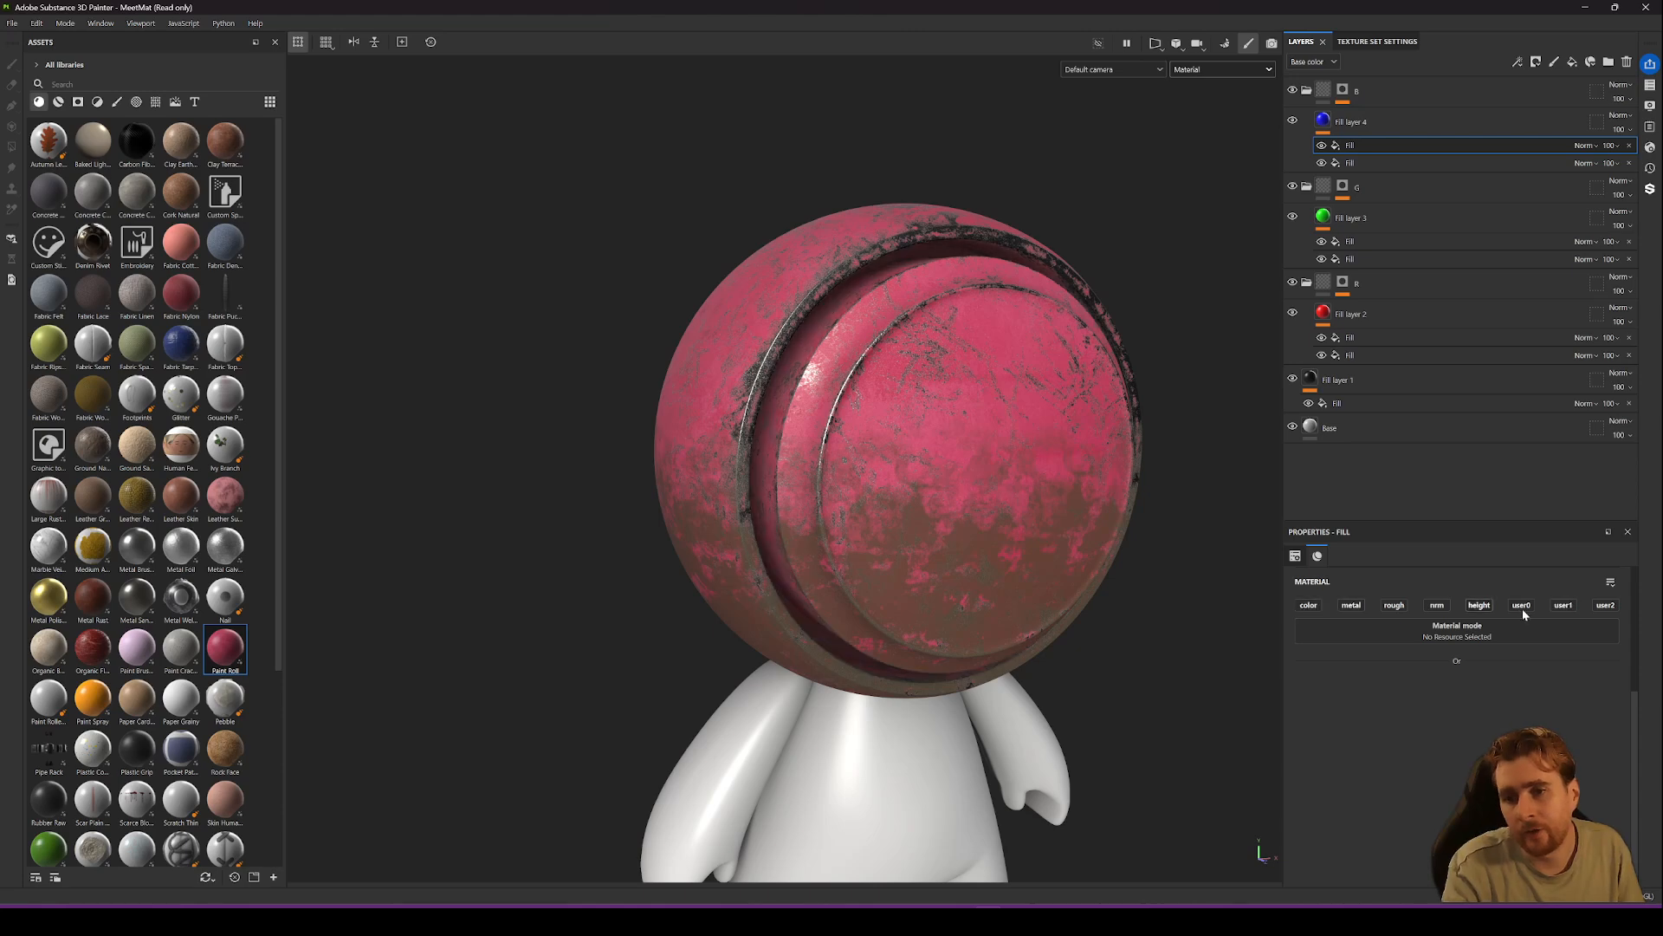
pyautogui.click(1605, 605)
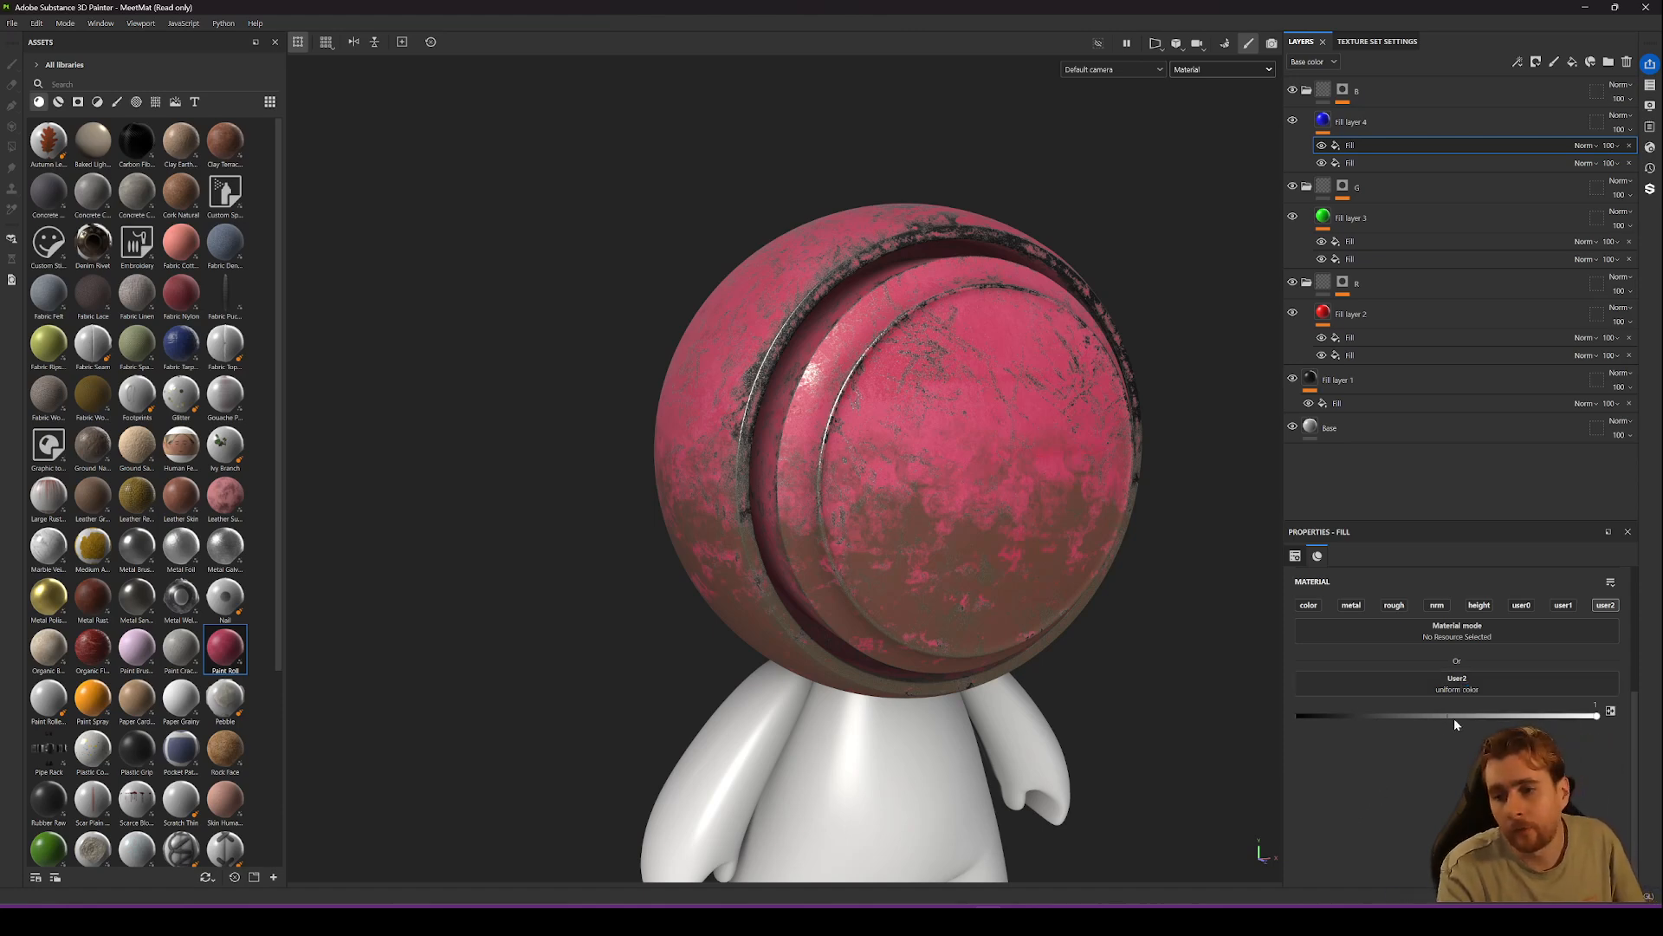
# Show only the User0 channel in the viewport and examine its mask on the head.
pyautogui.click(1199, 69)
pyautogui.click(1209, 192)
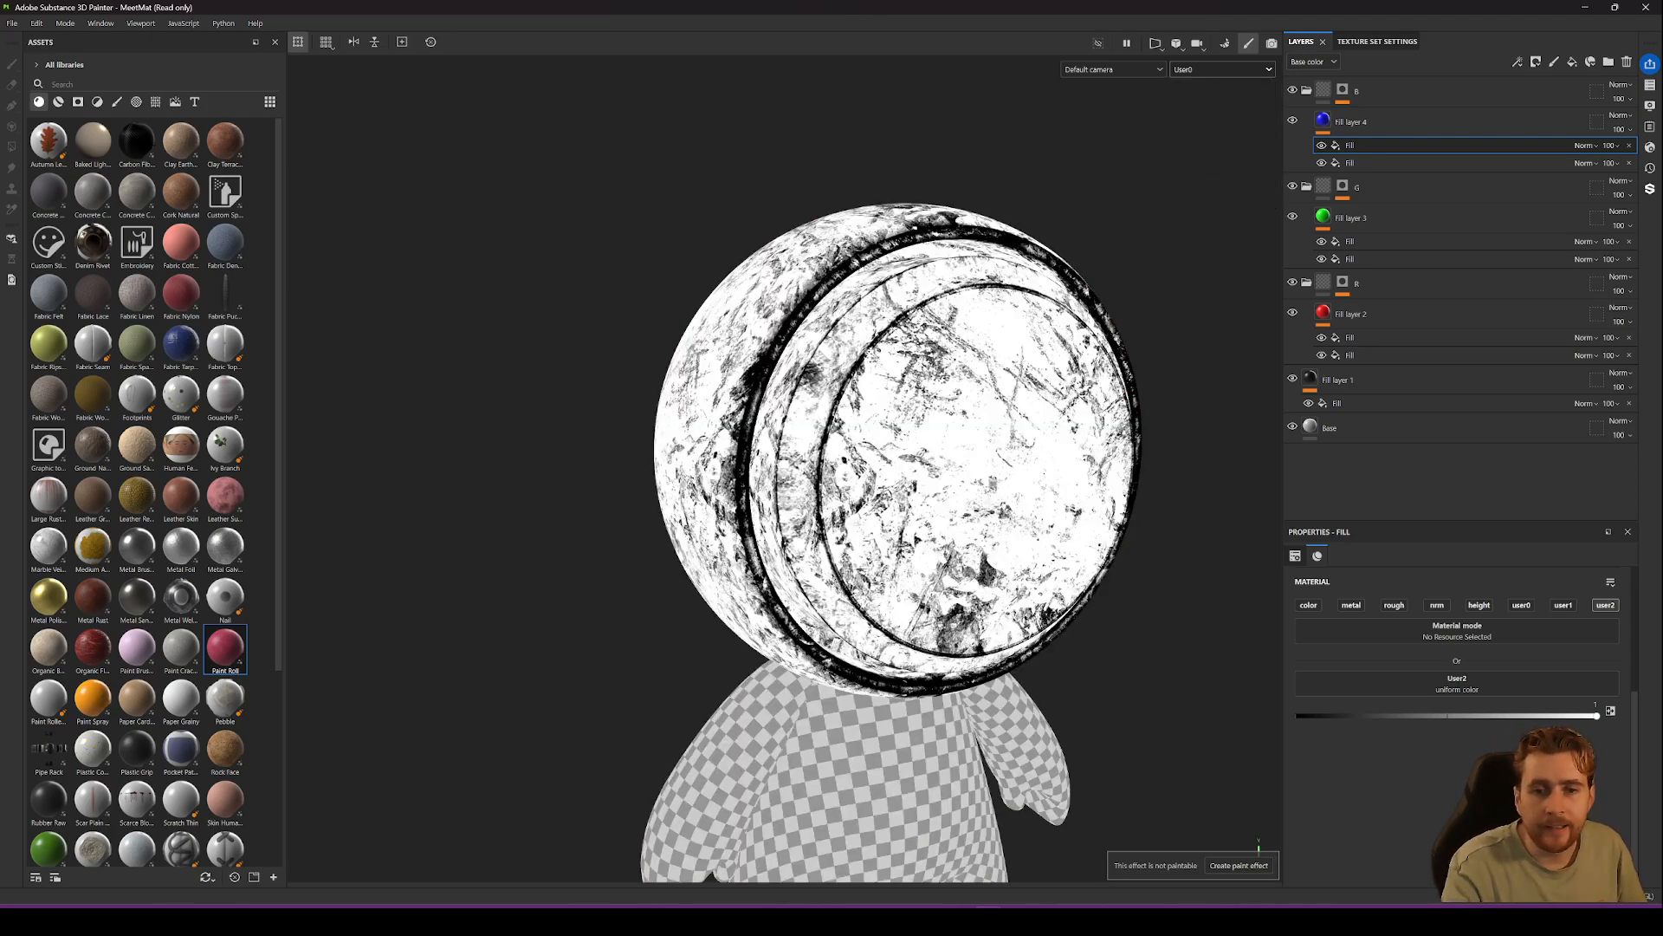
pyautogui.keyDown('alt'); pyautogui.moveTo(893, 423); pyautogui.dragTo(693, 437); pyautogui.keyUp('alt')
pyautogui.scroll(3, 1031, 364)
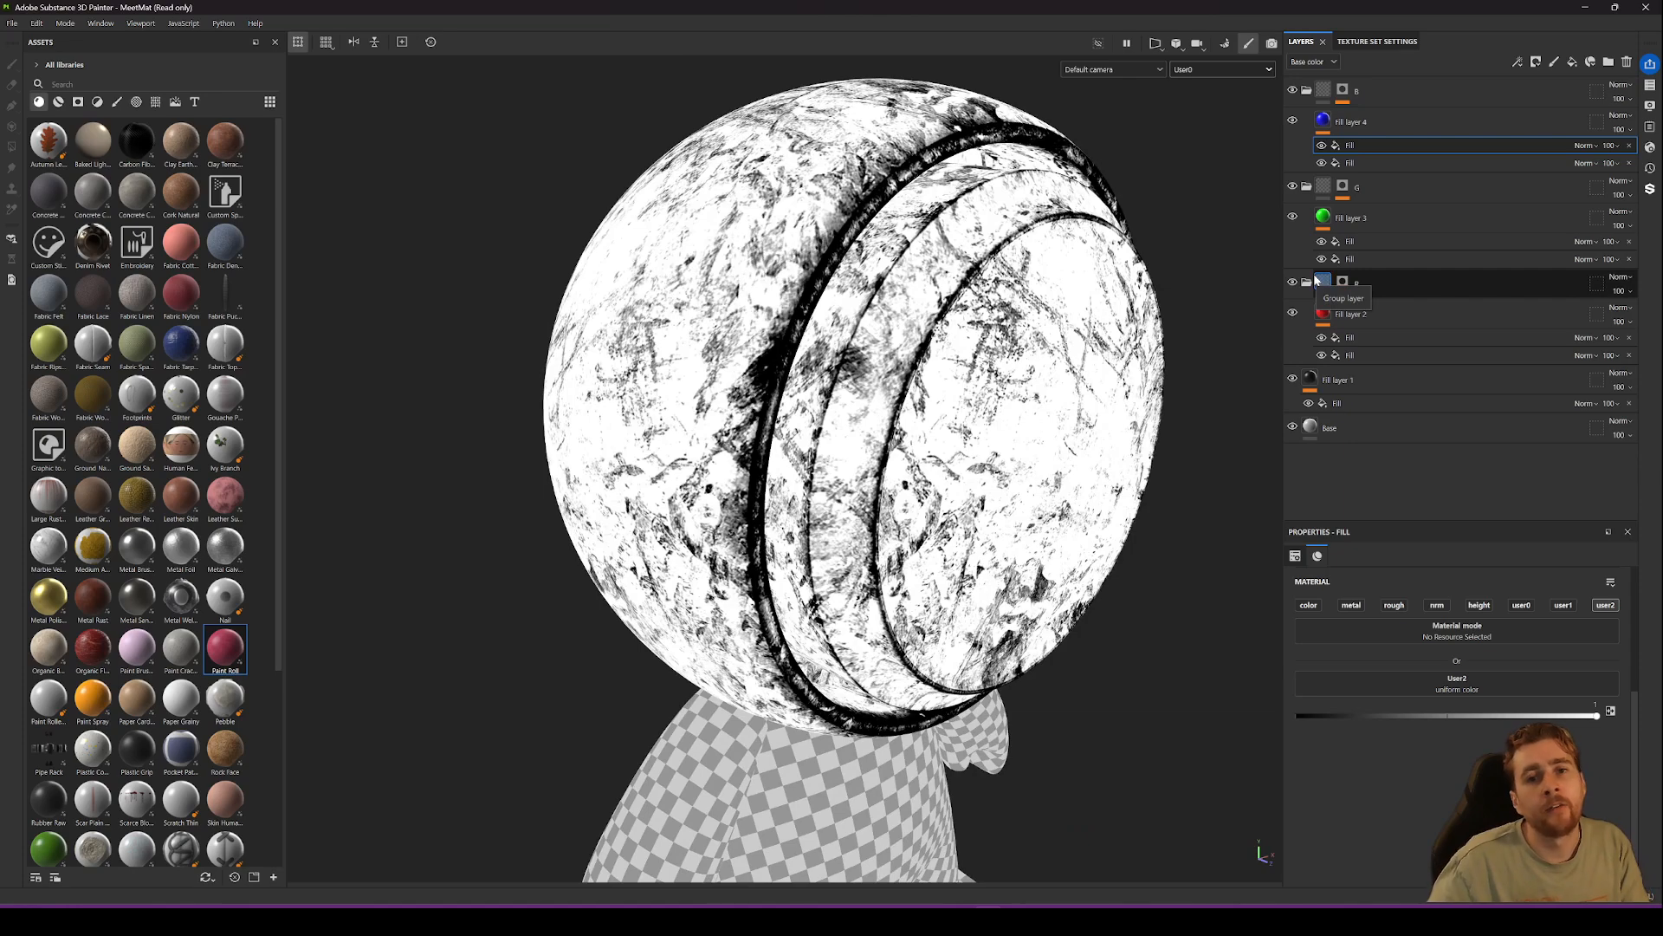
# Return the viewport to the Material view and examine the layered material from several sides of the head.
pyautogui.click(1217, 69)
pyautogui.click(1207, 102)
pyautogui.keyDown('alt'); pyautogui.moveTo(1091, 450); pyautogui.dragTo(1037, 453); pyautogui.keyUp('alt')
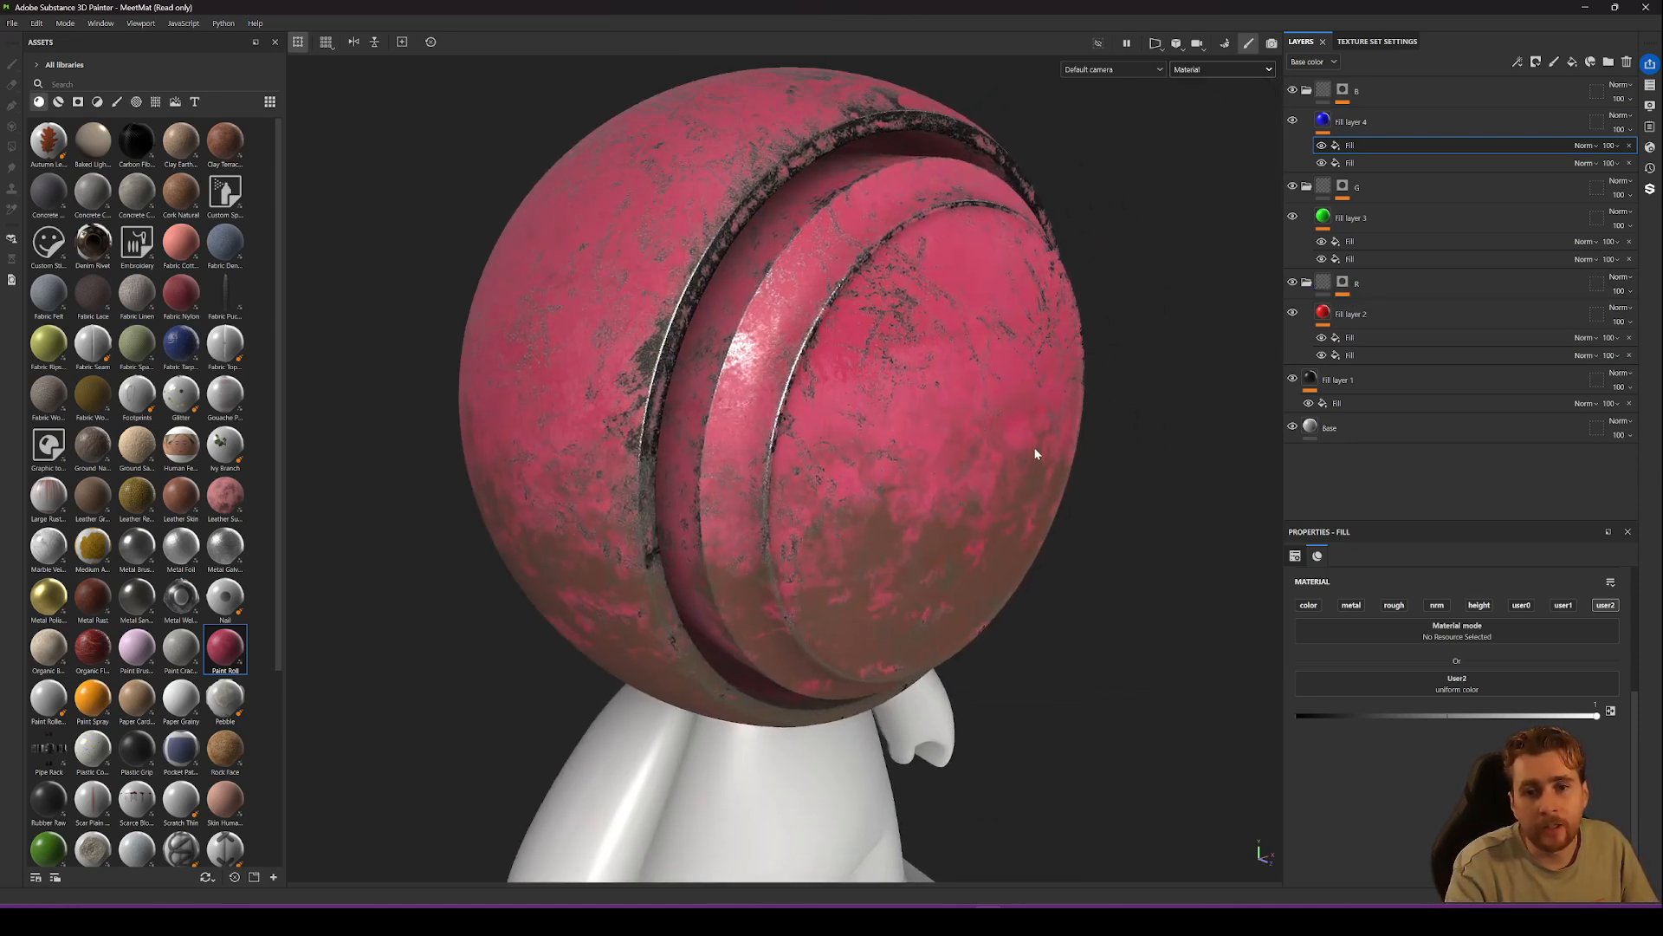
pyautogui.scroll(-2, 1037, 453)
pyautogui.keyDown('alt'); pyautogui.moveTo(893, 373); pyautogui.dragTo(1040, 408, button='middle'); pyautogui.keyUp('alt')
pyautogui.keyDown('alt'); pyautogui.moveTo(1040, 407); pyautogui.dragTo(863, 351); pyautogui.keyUp('alt')
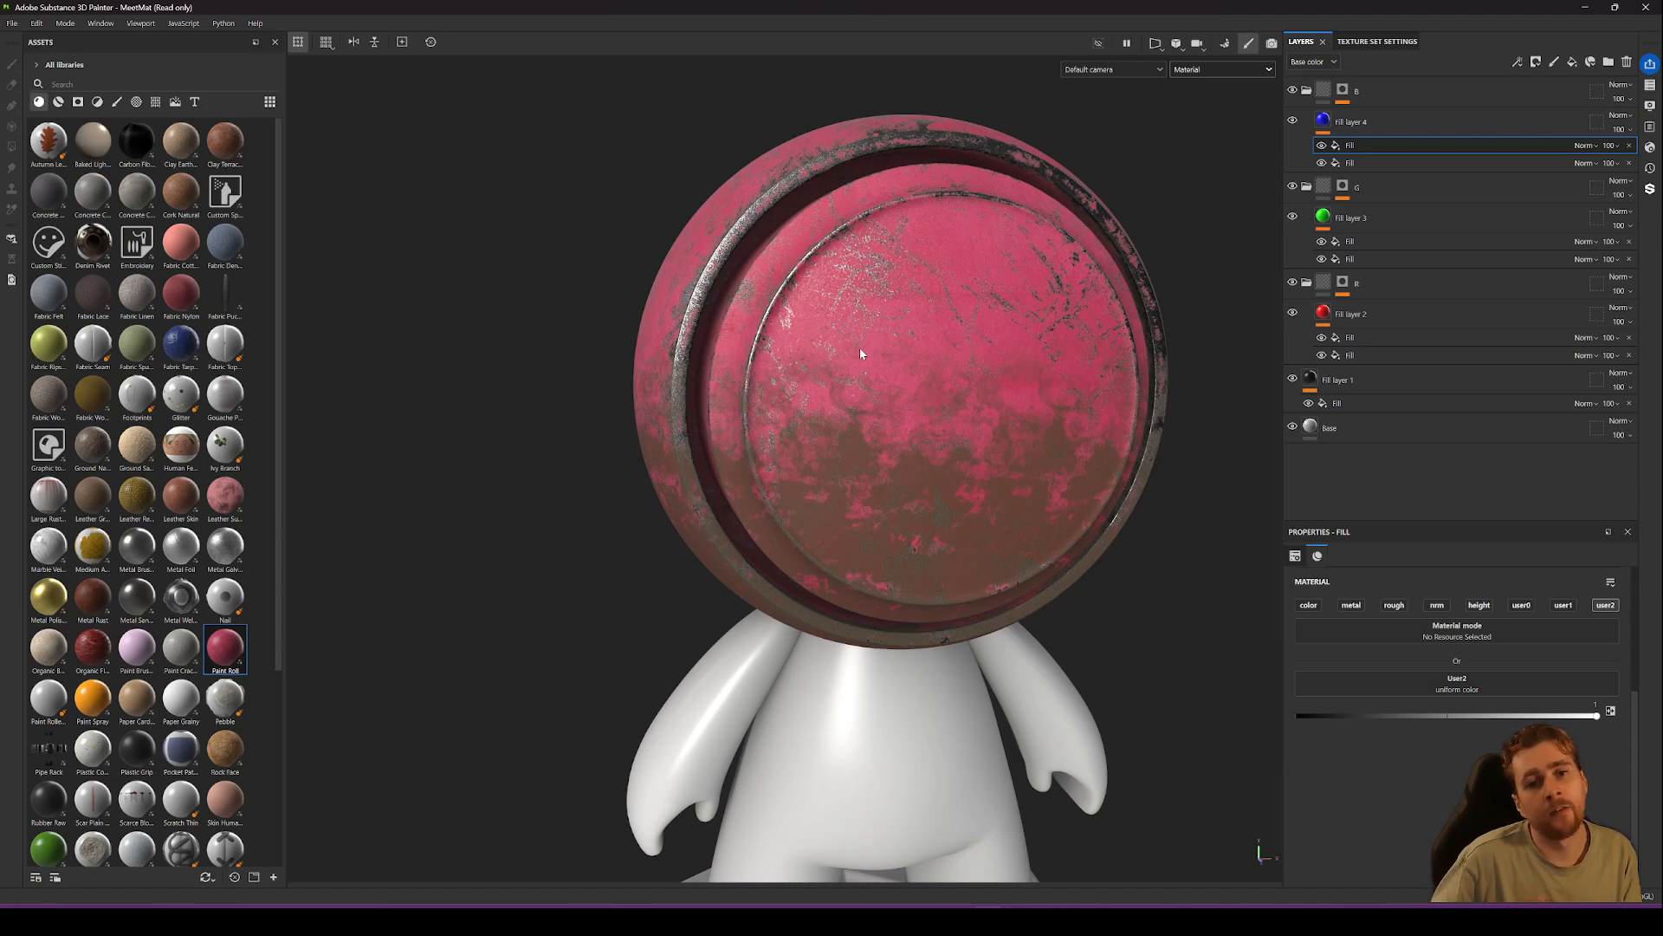
pyautogui.keyDown('alt'); pyautogui.moveTo(860, 347); pyautogui.dragTo(1040, 394); pyautogui.keyUp('alt')
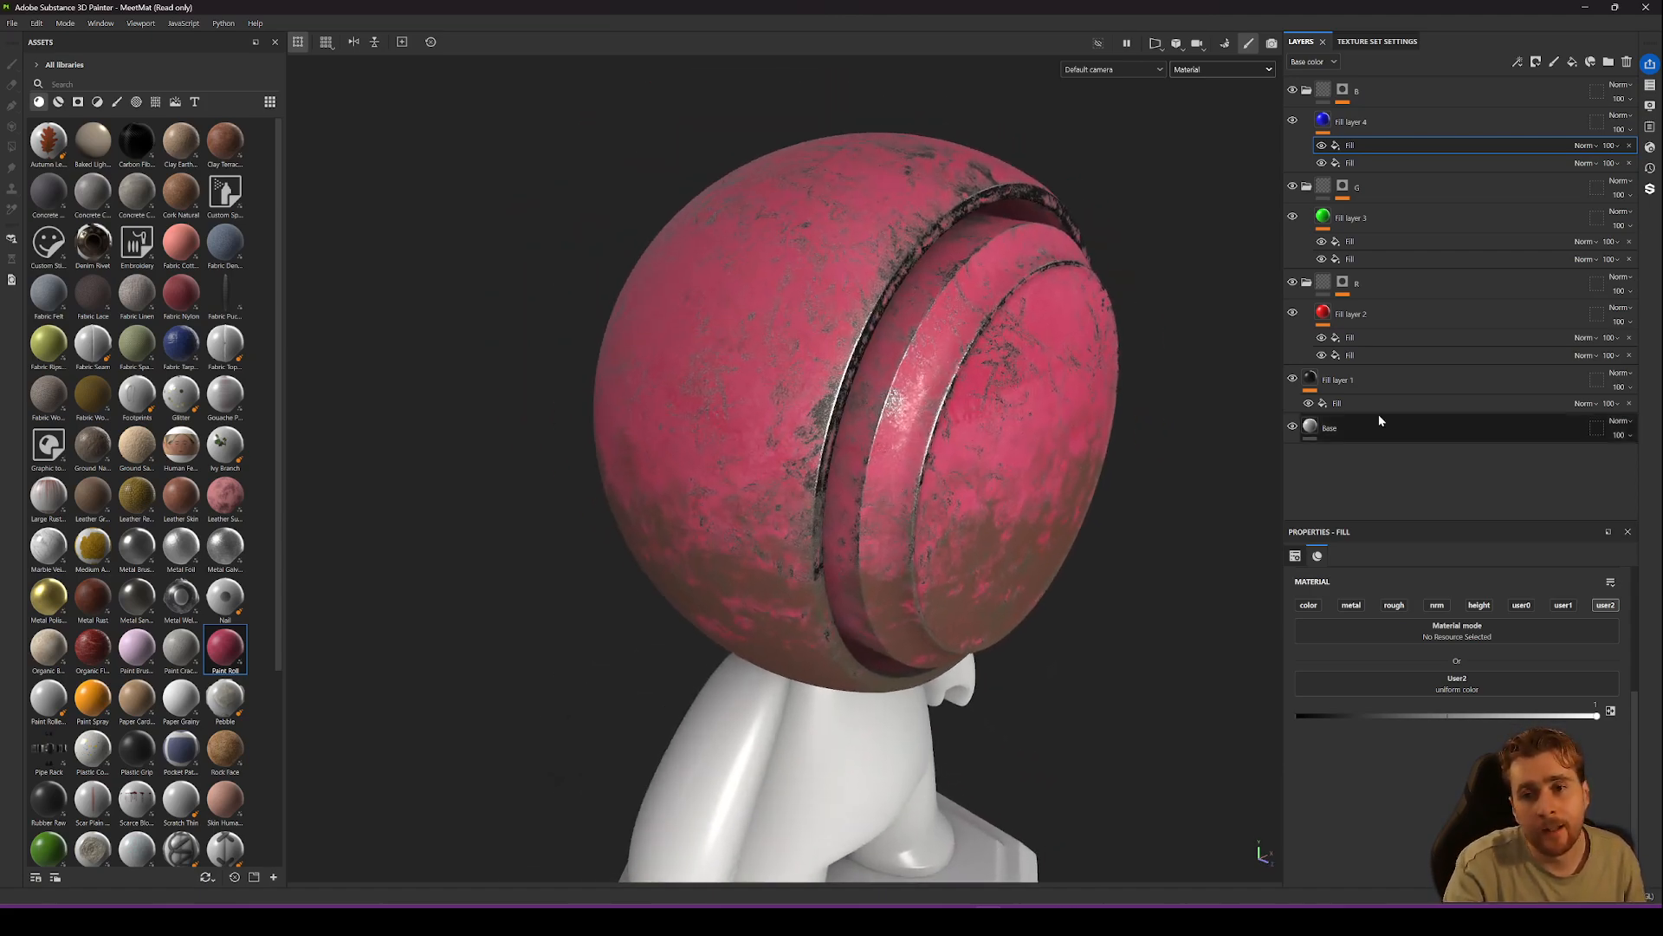
# Change the Paint Color of Fill layer 2's Paint Roll fill effect to blue.
pyautogui.click(1364, 339)
pyautogui.click(1365, 355)
pyautogui.click(1408, 779)
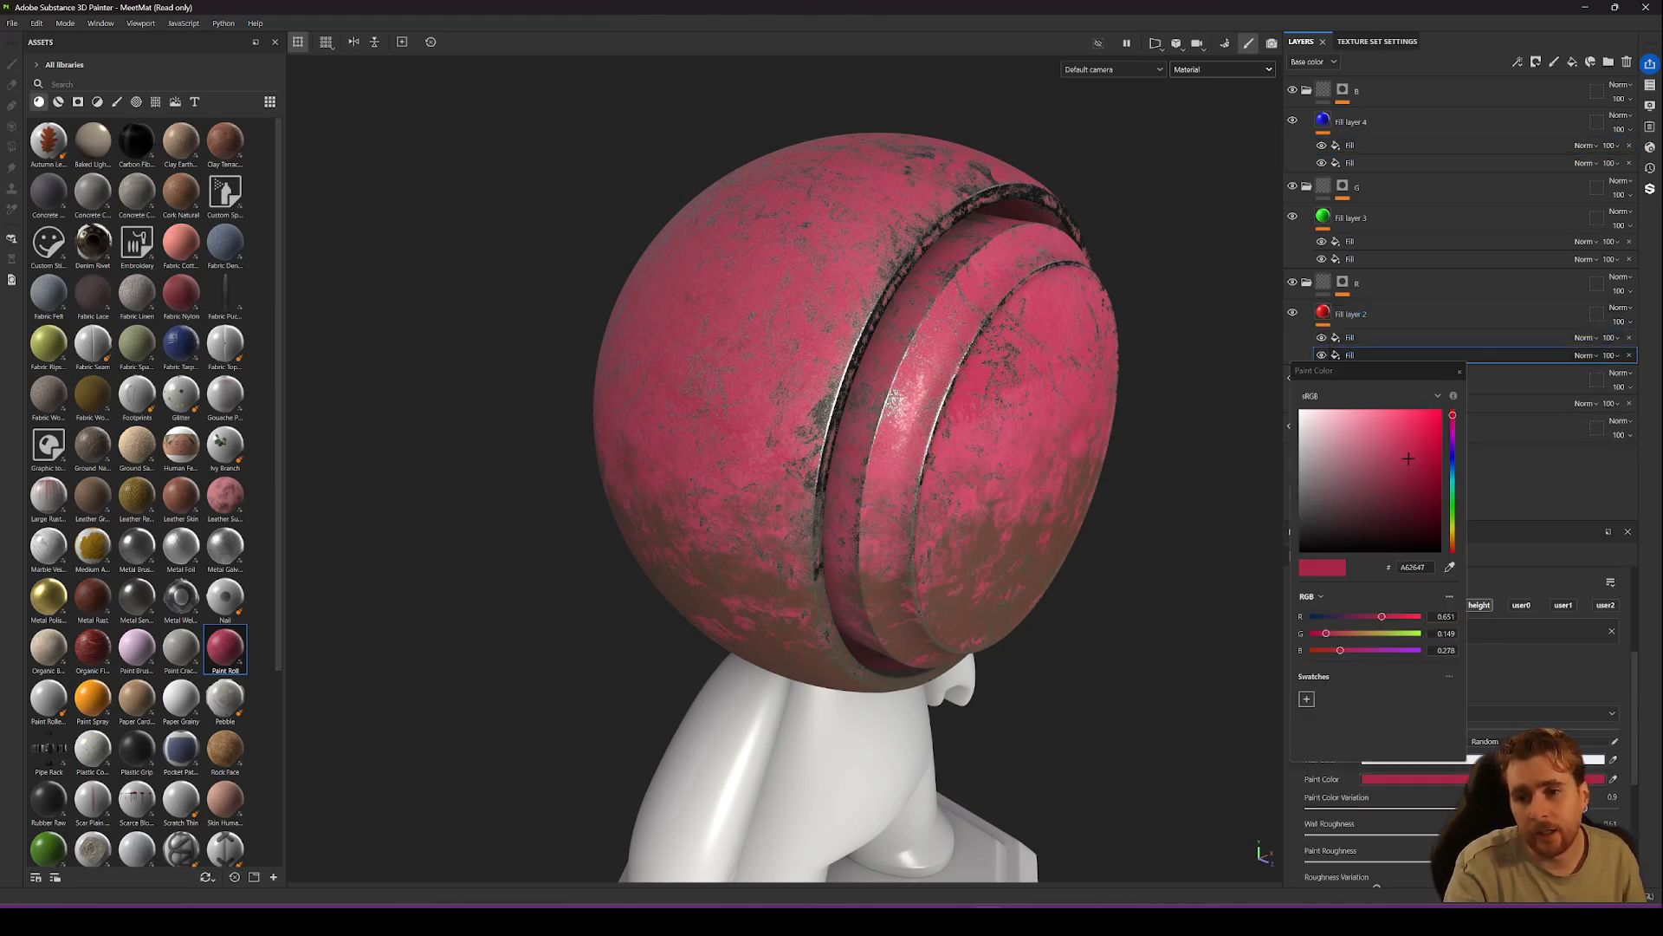
pyautogui.click(1455, 466)
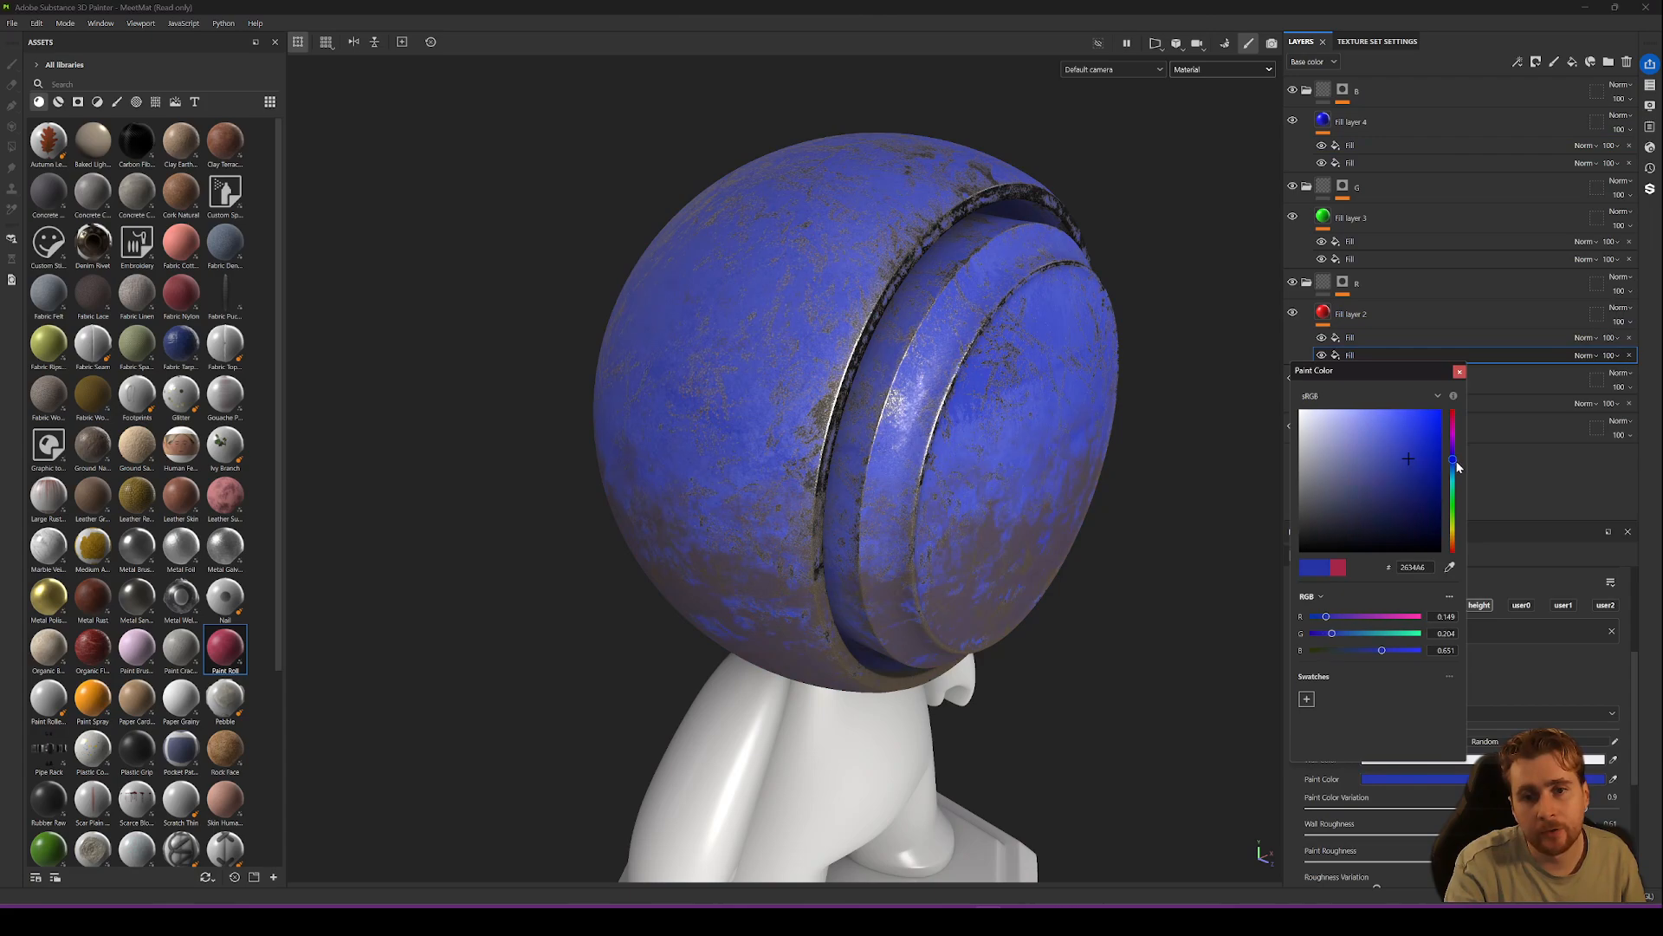
pyautogui.click(1460, 371)
# Examine the recoloured paint and its worn edges on the head, up close and from both sides.
pyautogui.scroll(5, 862, 252)
pyautogui.scroll(-2, 1036, 348)
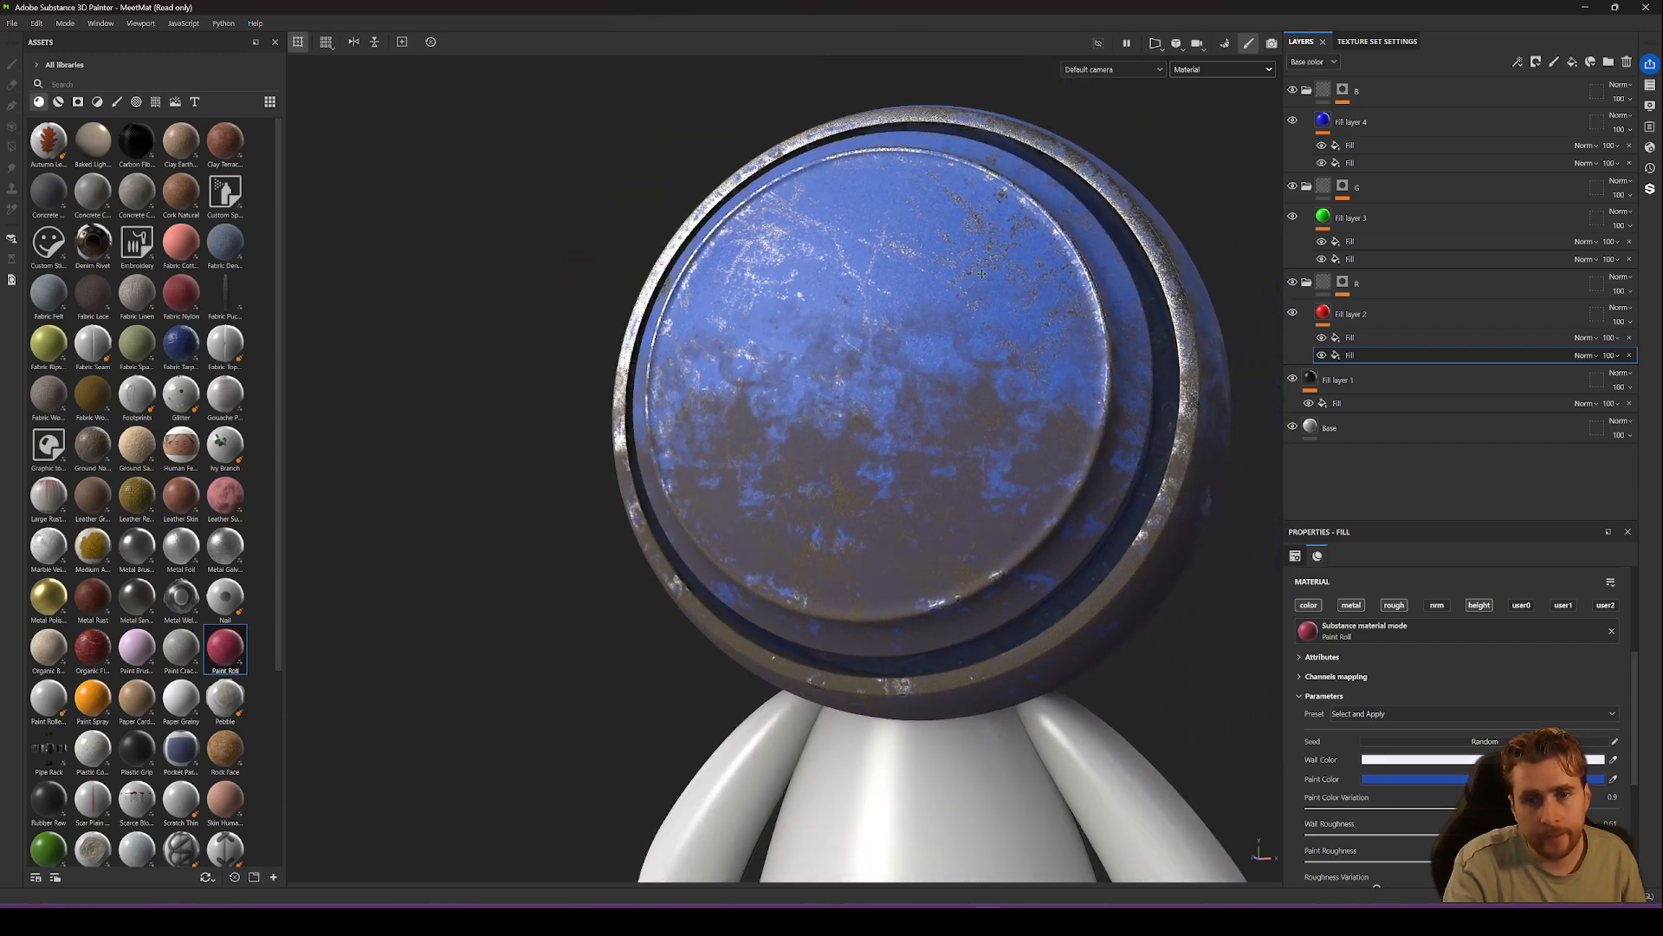
pyautogui.keyDown('alt'); pyautogui.moveTo(1036, 349); pyautogui.dragTo(866, 367); pyautogui.keyUp('alt')
pyautogui.scroll(-2, 854, 216)
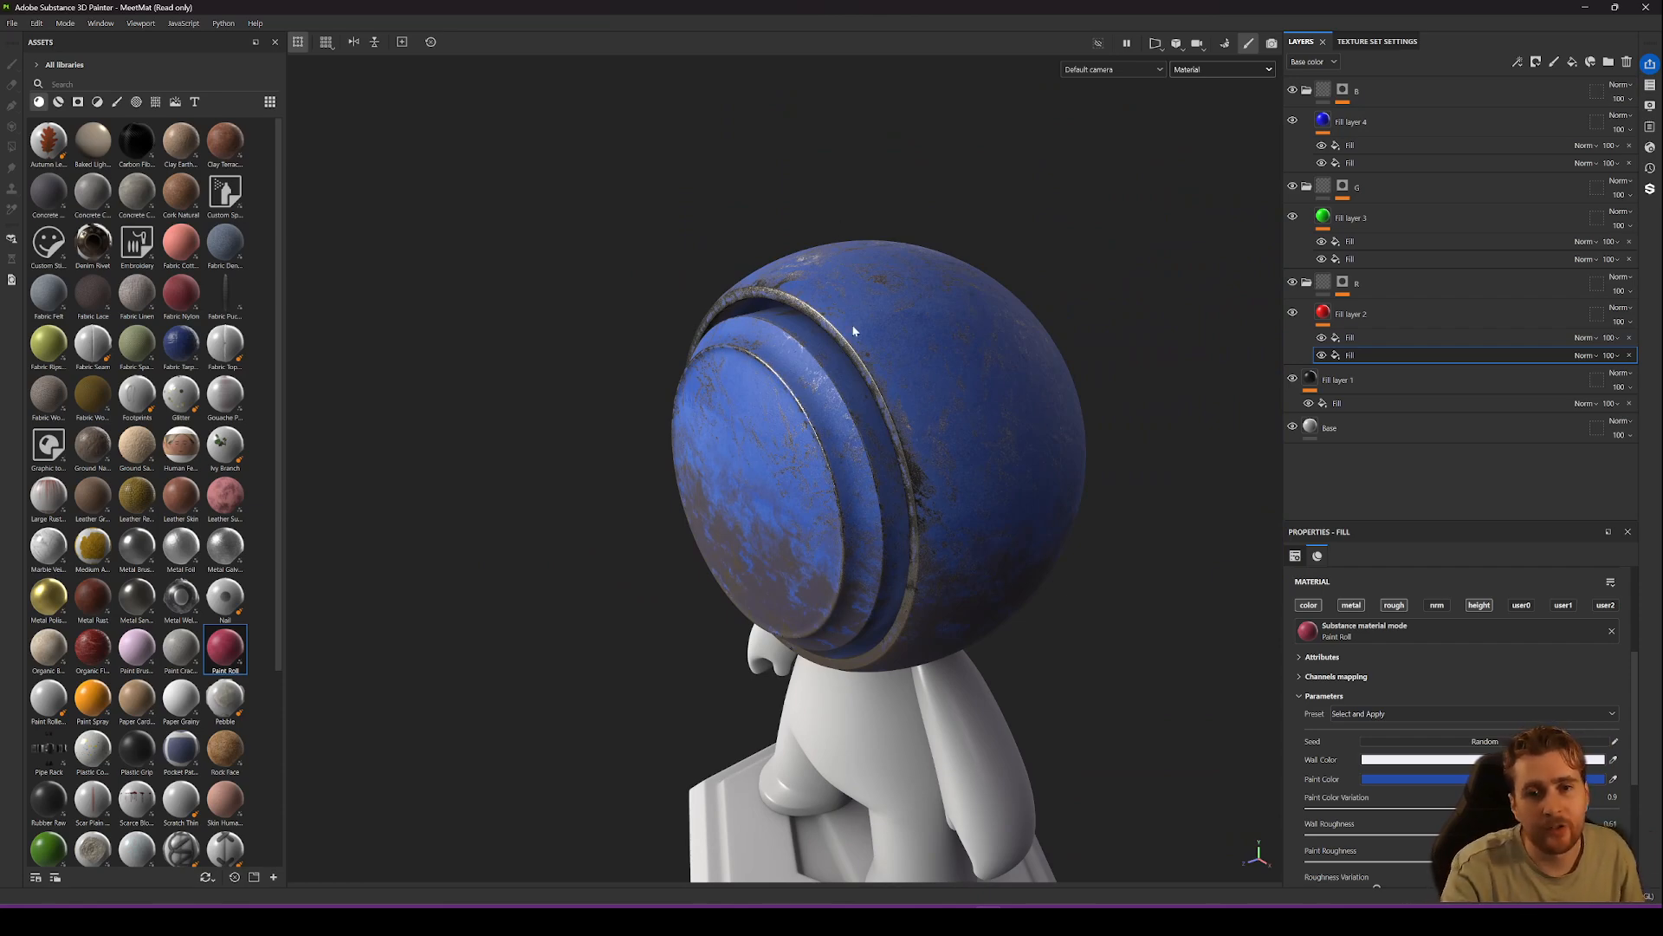
pyautogui.keyDown('alt'); pyautogui.moveTo(853, 331); pyautogui.dragTo(983, 303); pyautogui.keyUp('alt')
pyautogui.scroll(1, 842, 310)
pyautogui.keyDown('alt'); pyautogui.moveTo(842, 310); pyautogui.dragTo(858, 363, button='middle'); pyautogui.keyUp('alt')
pyautogui.keyDown('alt'); pyautogui.moveTo(753, 429); pyautogui.dragTo(919, 428); pyautogui.keyUp('alt')
# Open the texture export dialog and look through the available output templates in the global settings.
pyautogui.click(13, 24)
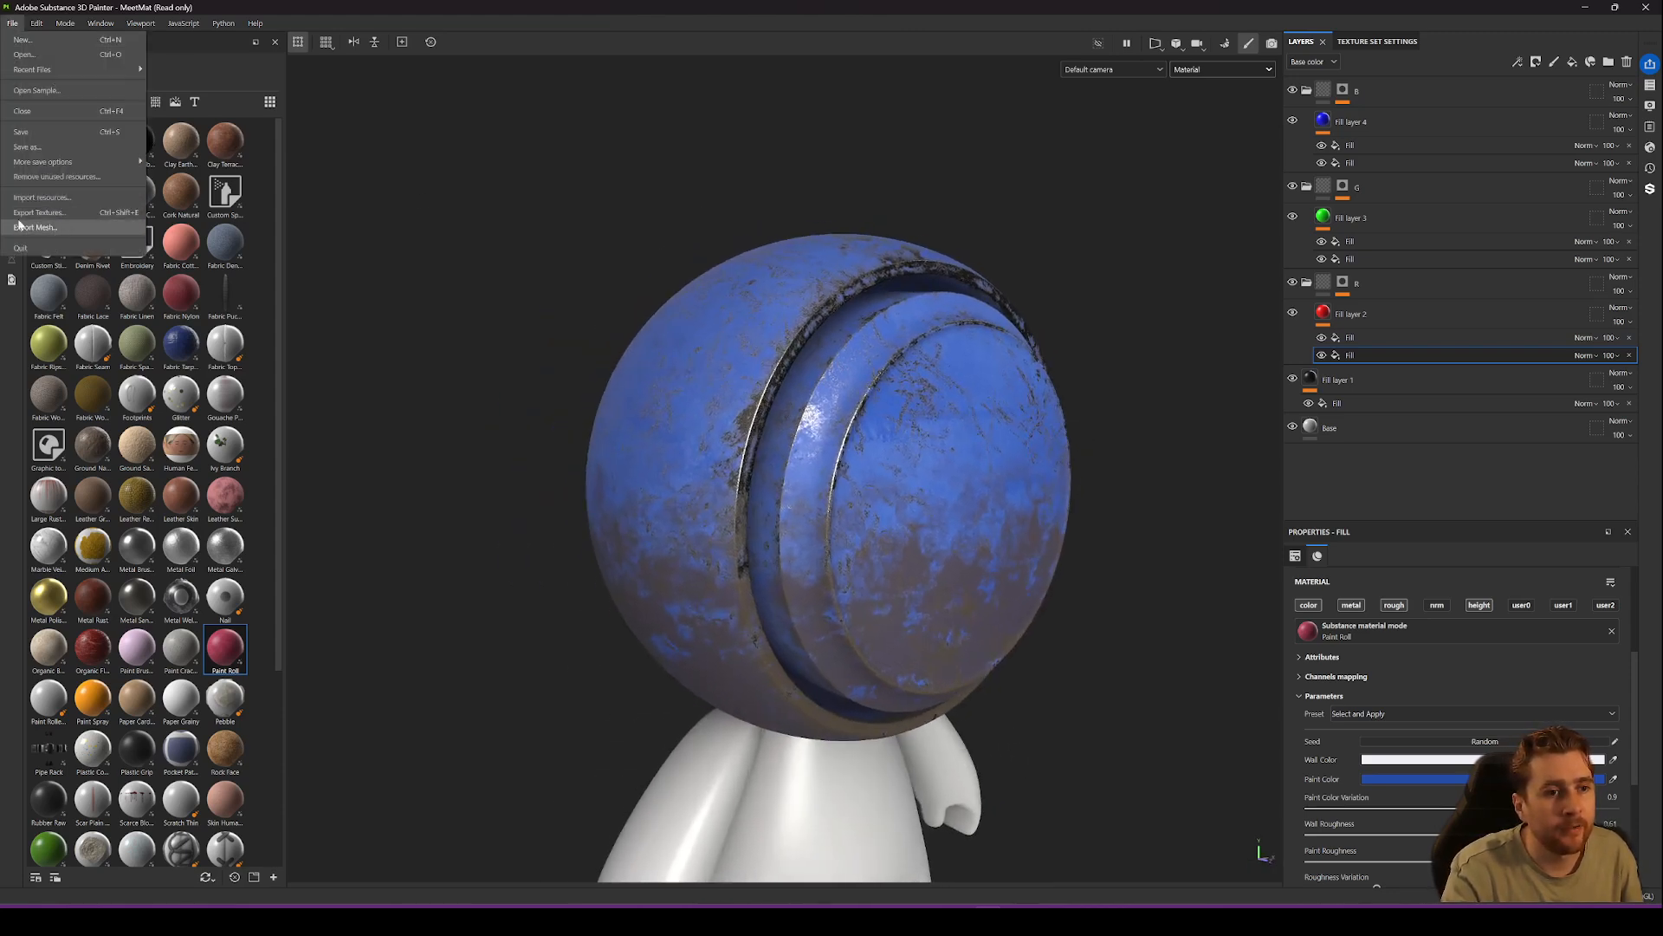
pyautogui.click(57, 212)
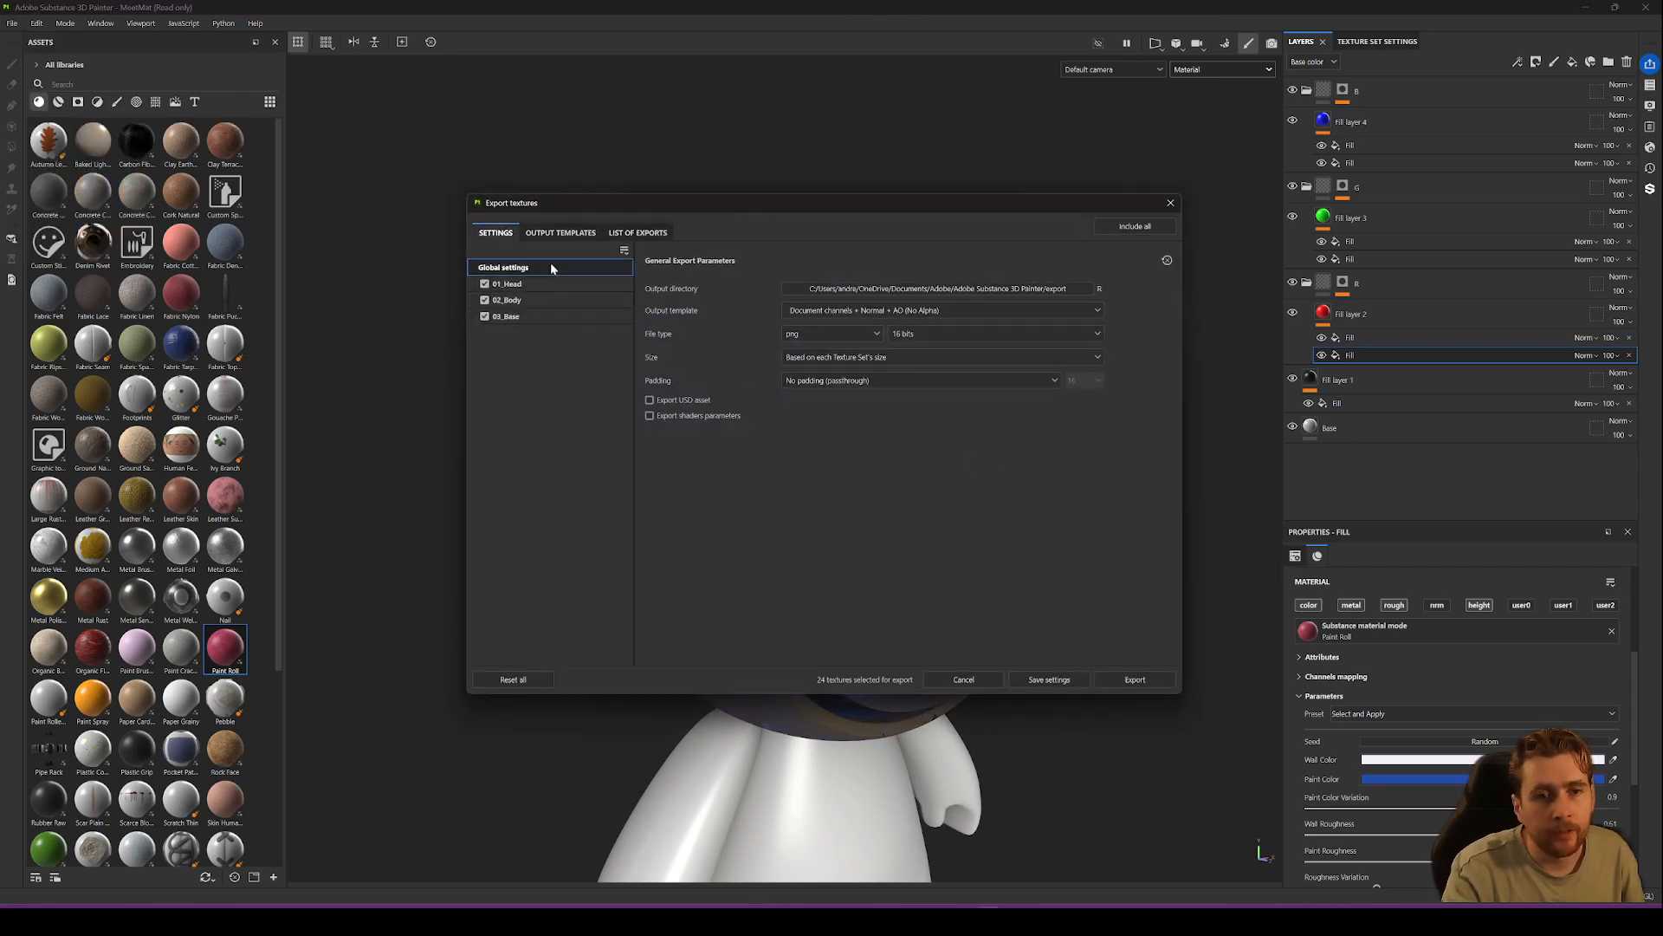
pyautogui.click(834, 310)
pyautogui.scroll(-5, 814, 381)
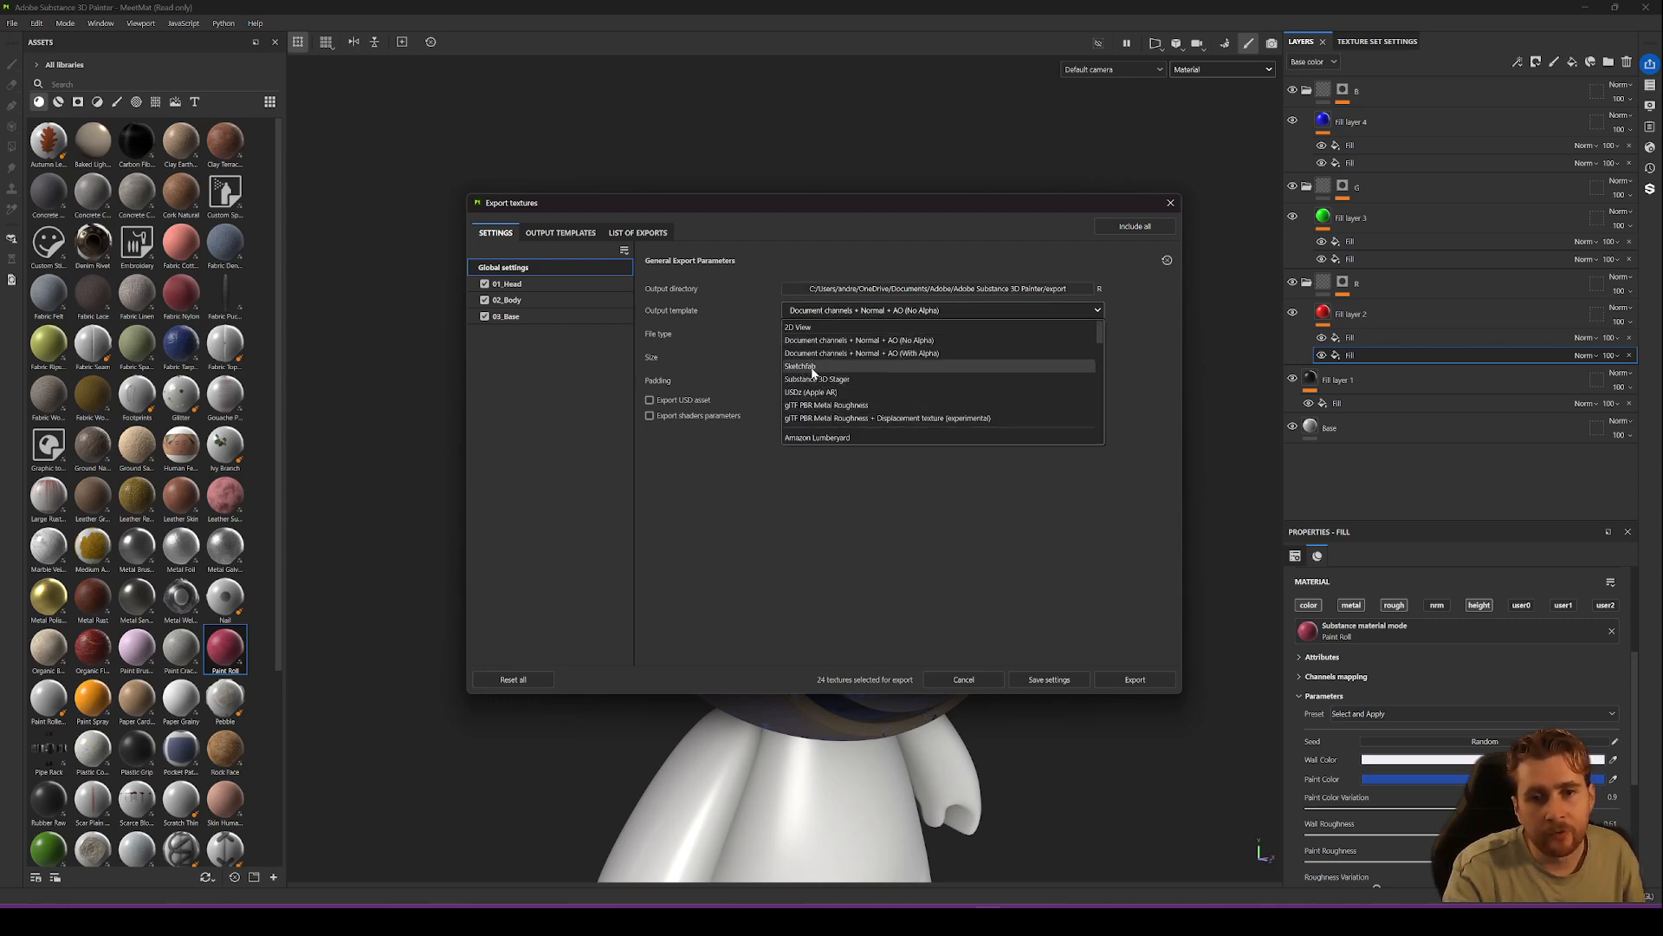
pyautogui.scroll(-5, 842, 419)
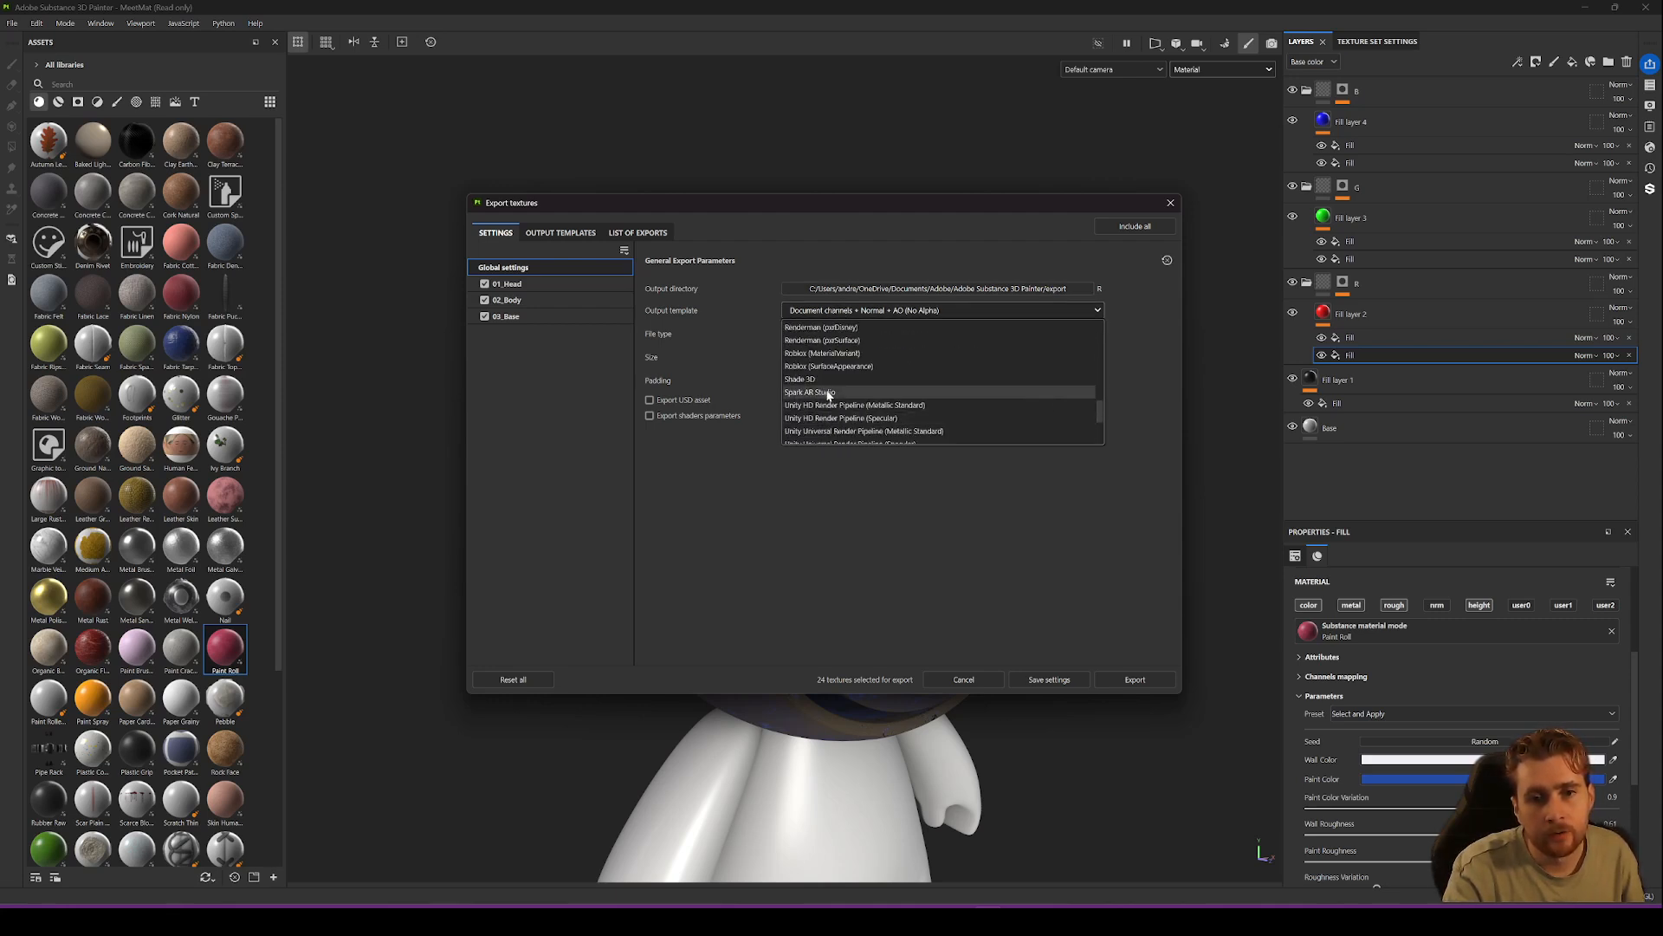
pyautogui.click(823, 353)
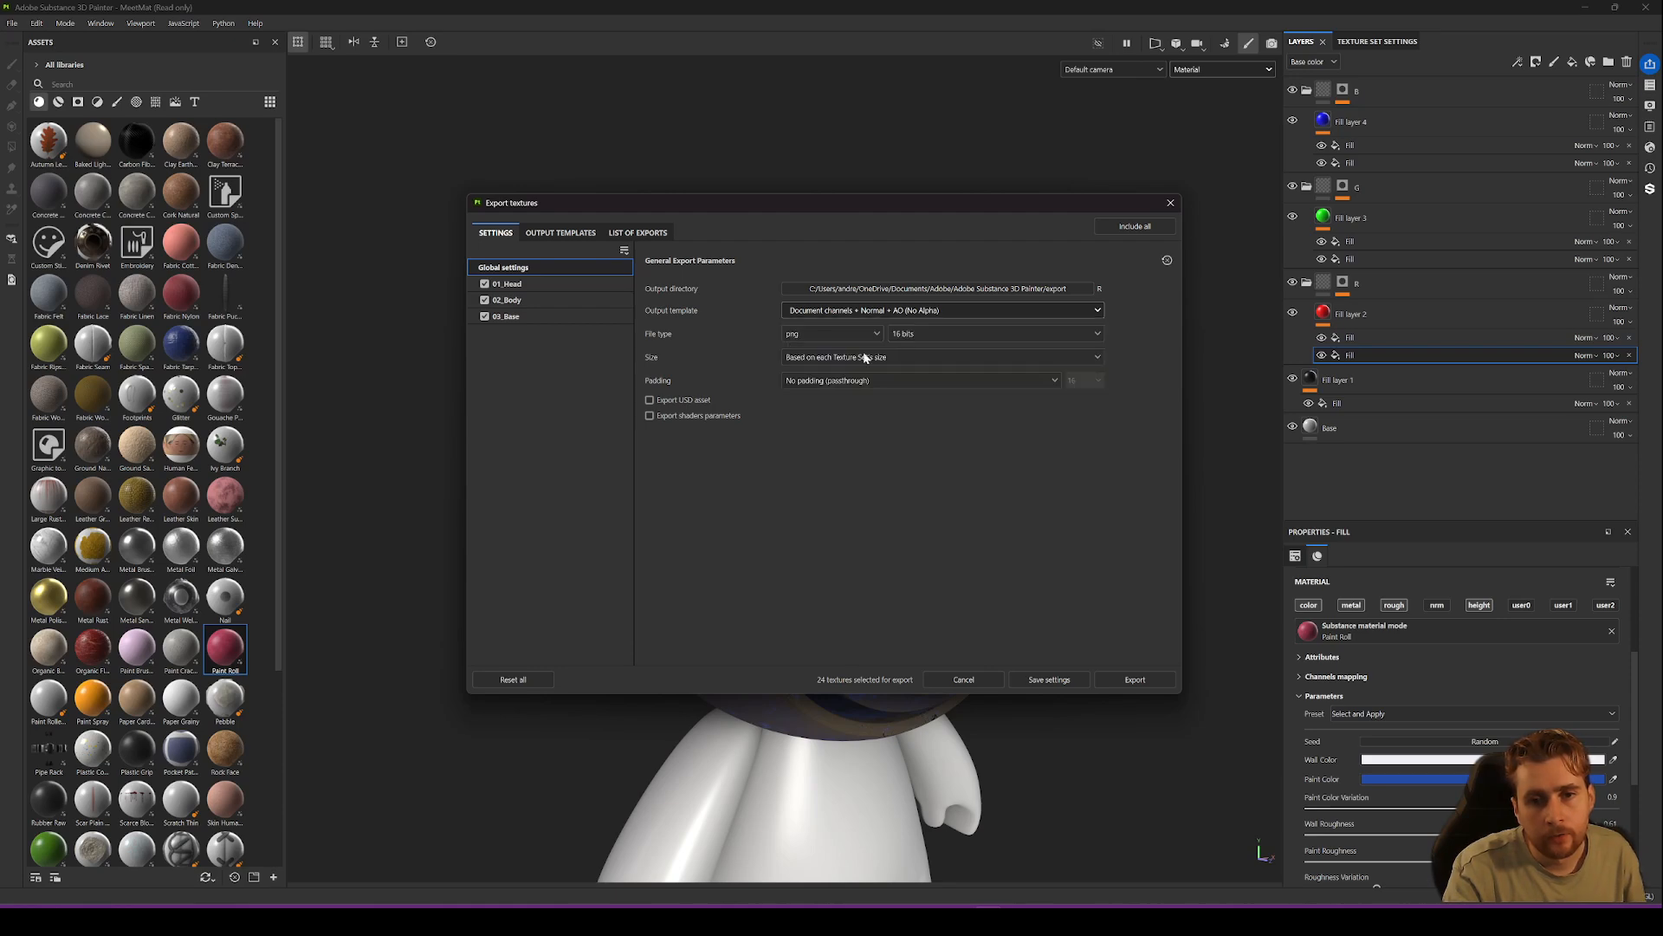
# Add a new R+G+B output map to the Unreal Engine (Packed) output template.
pyautogui.click(582, 233)
pyautogui.scroll(-1, 547, 543)
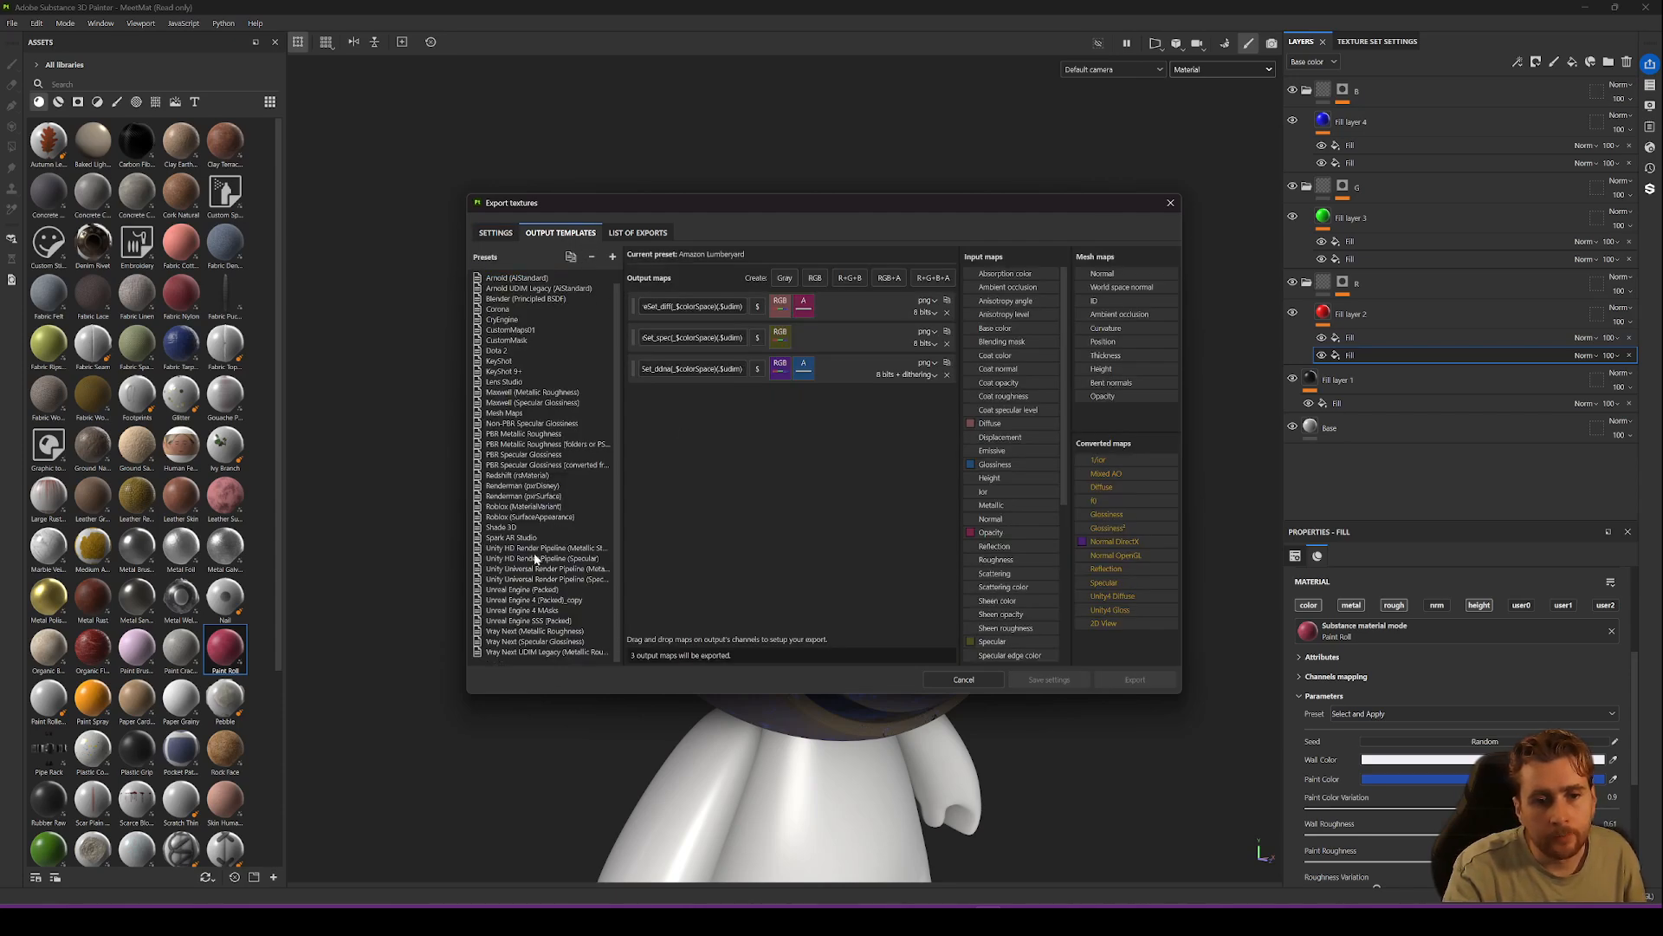
pyautogui.click(543, 590)
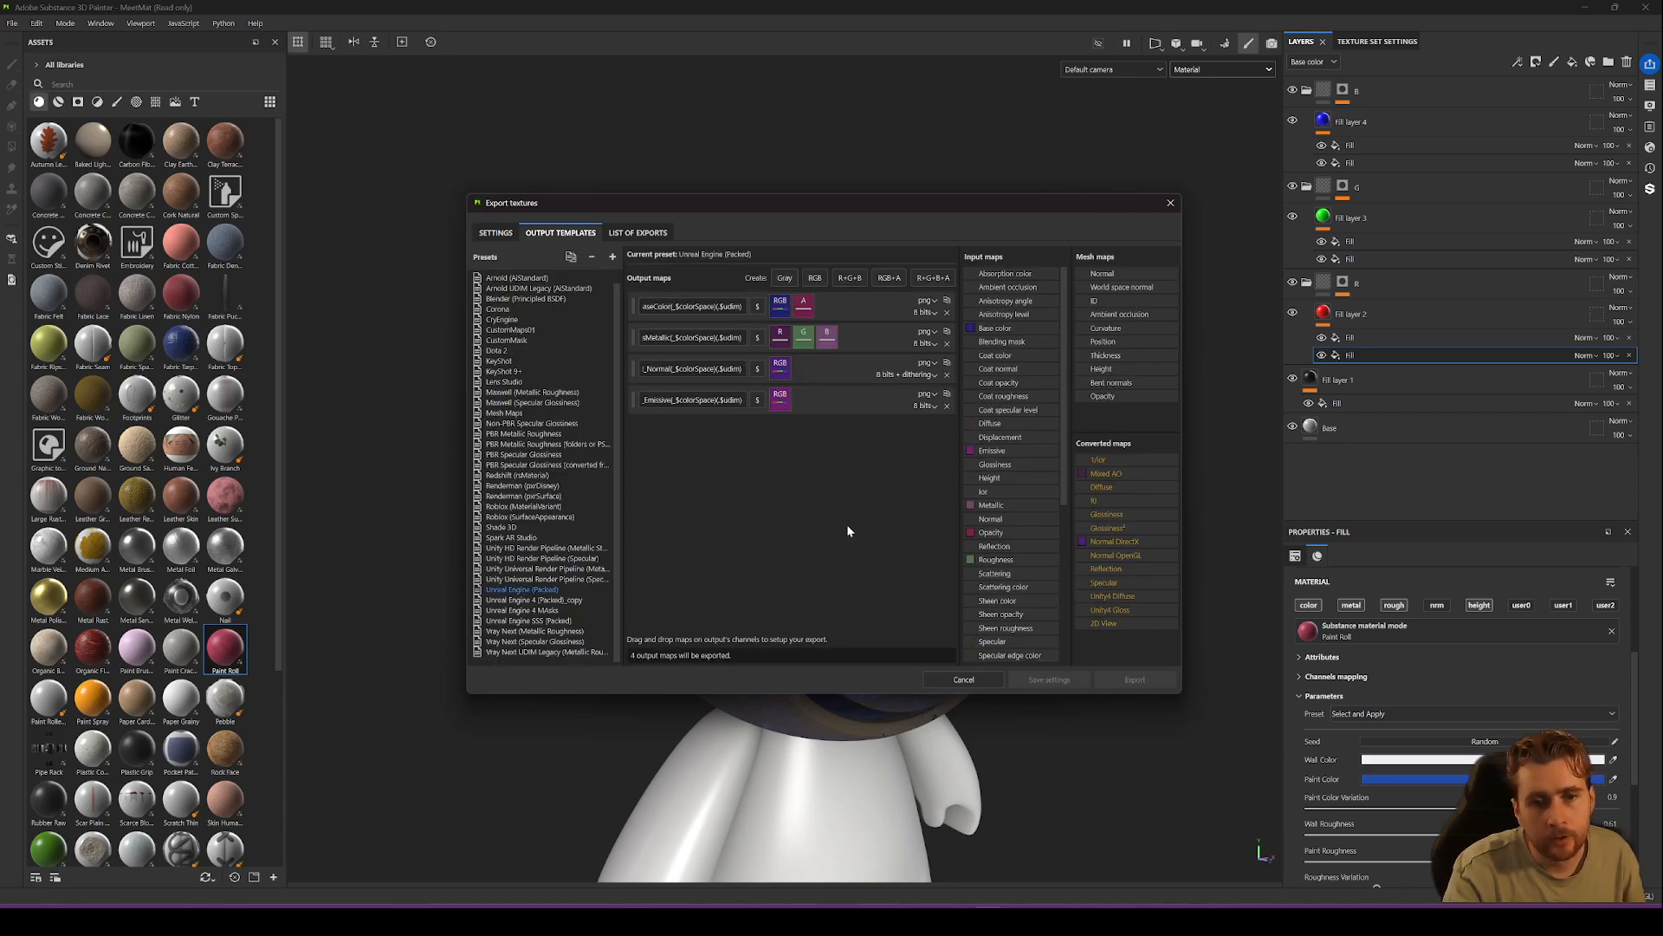
pyautogui.click(851, 278)
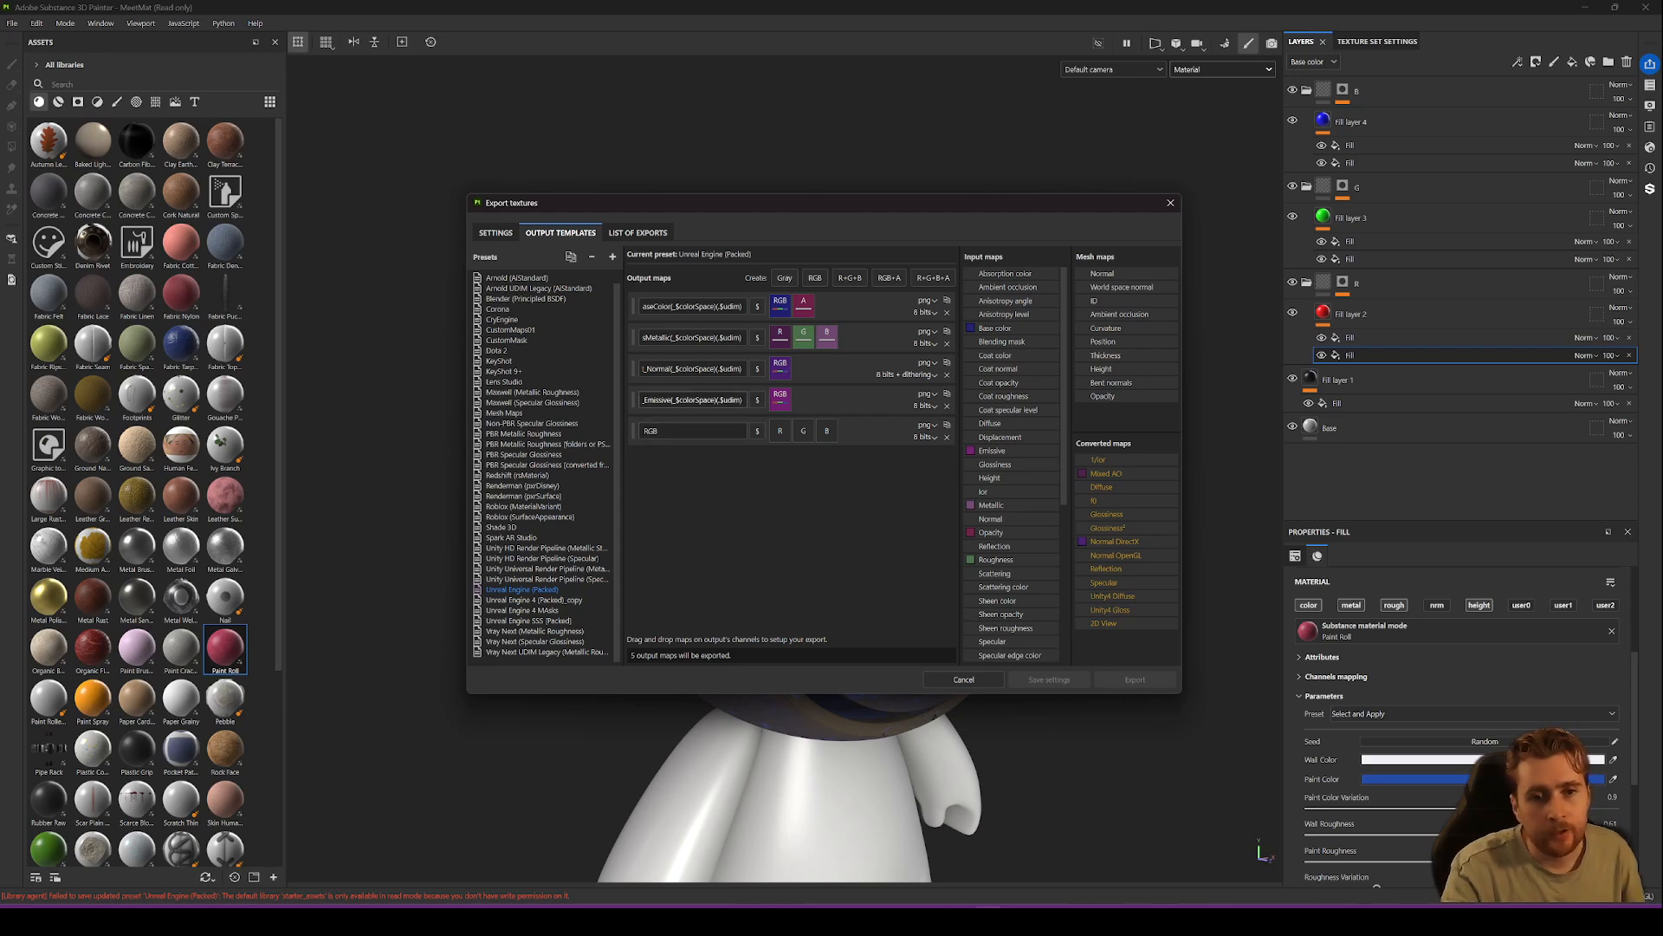
# Copy the suffix (_$colorSpace)(.$udim) from the Emissive output map's name and append it to RGB in the new map's name.
pyautogui.moveTo(672, 400); pyautogui.dragTo(743, 399)
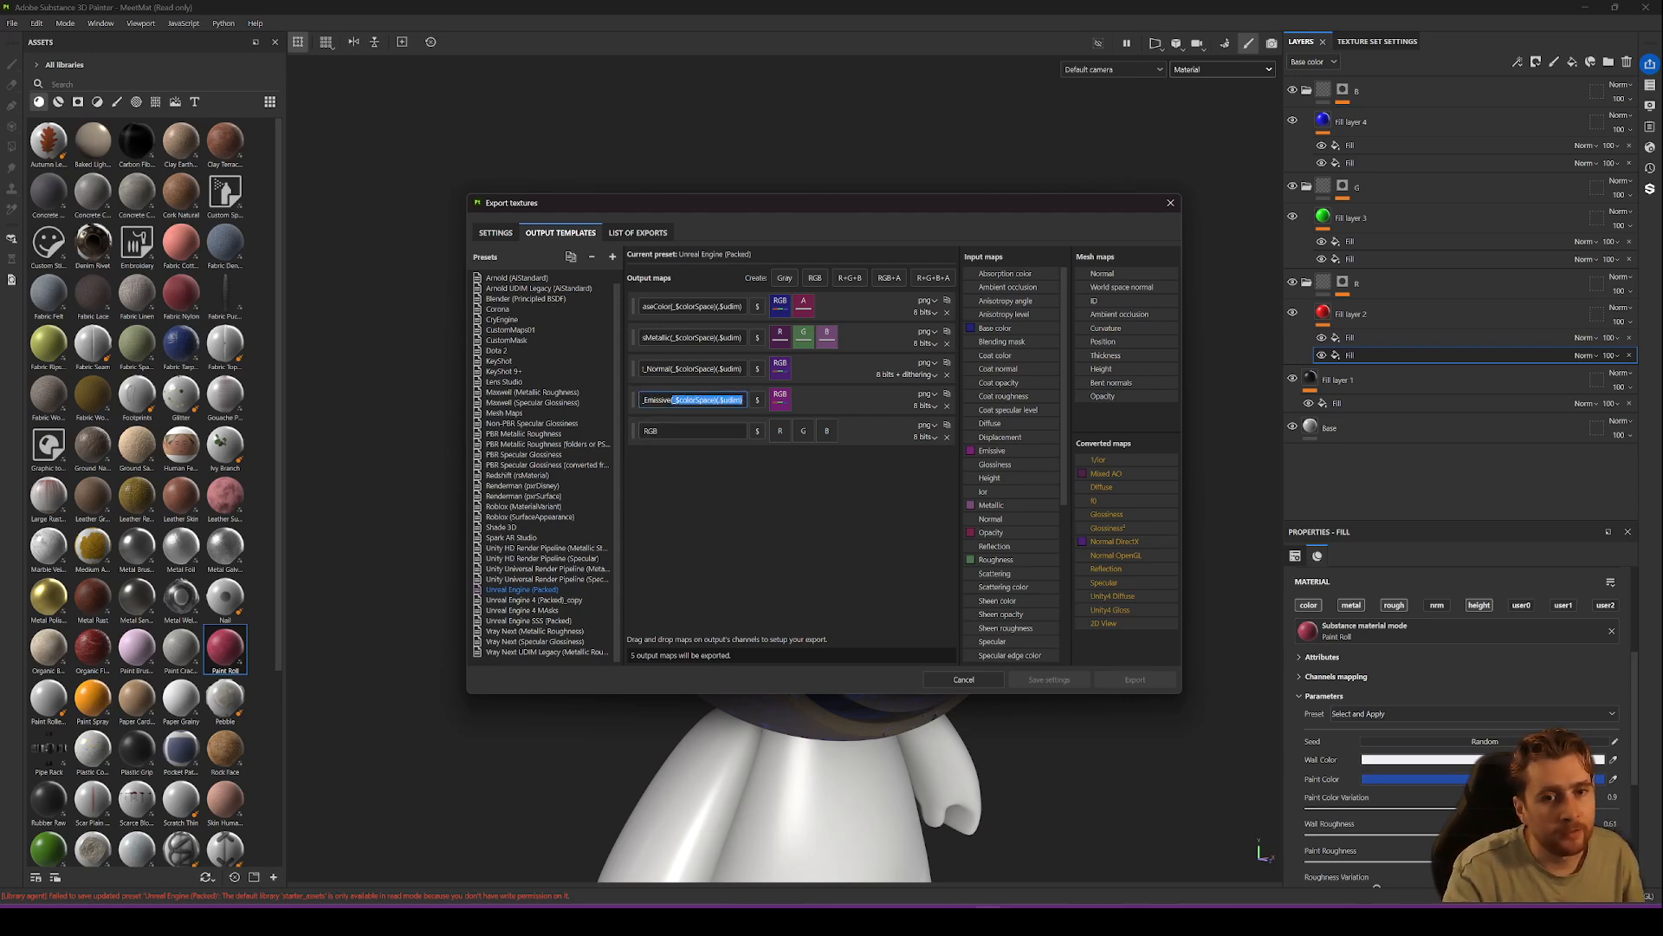
pyautogui.hotkey('ctrl', 'a')
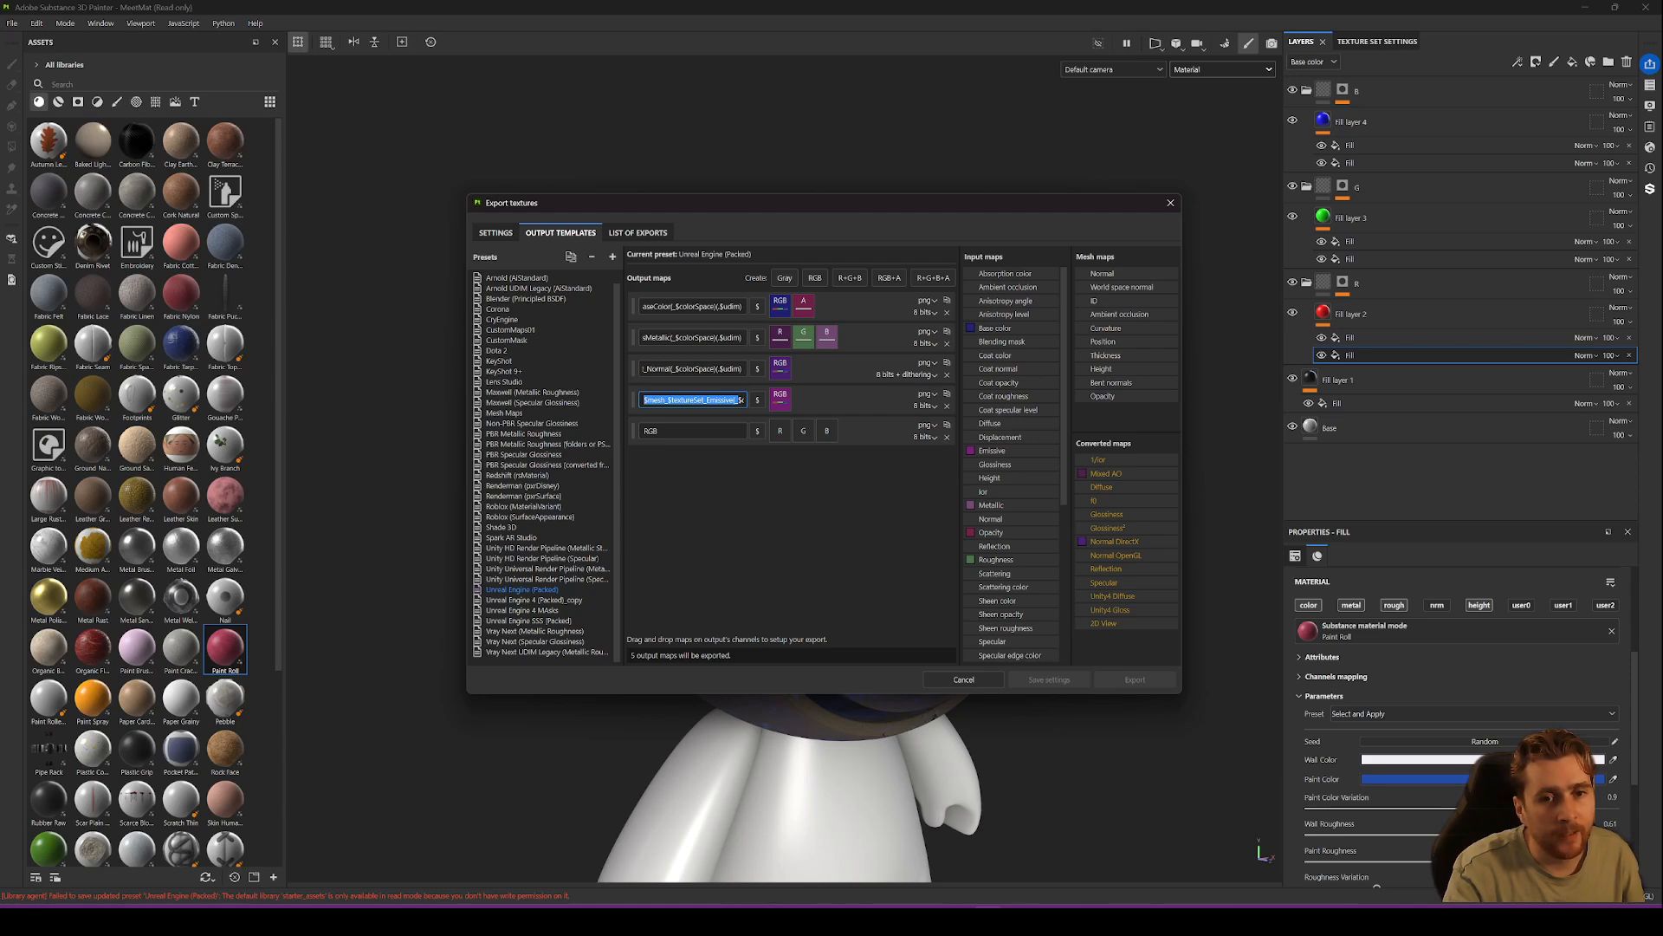
pyautogui.click(733, 506)
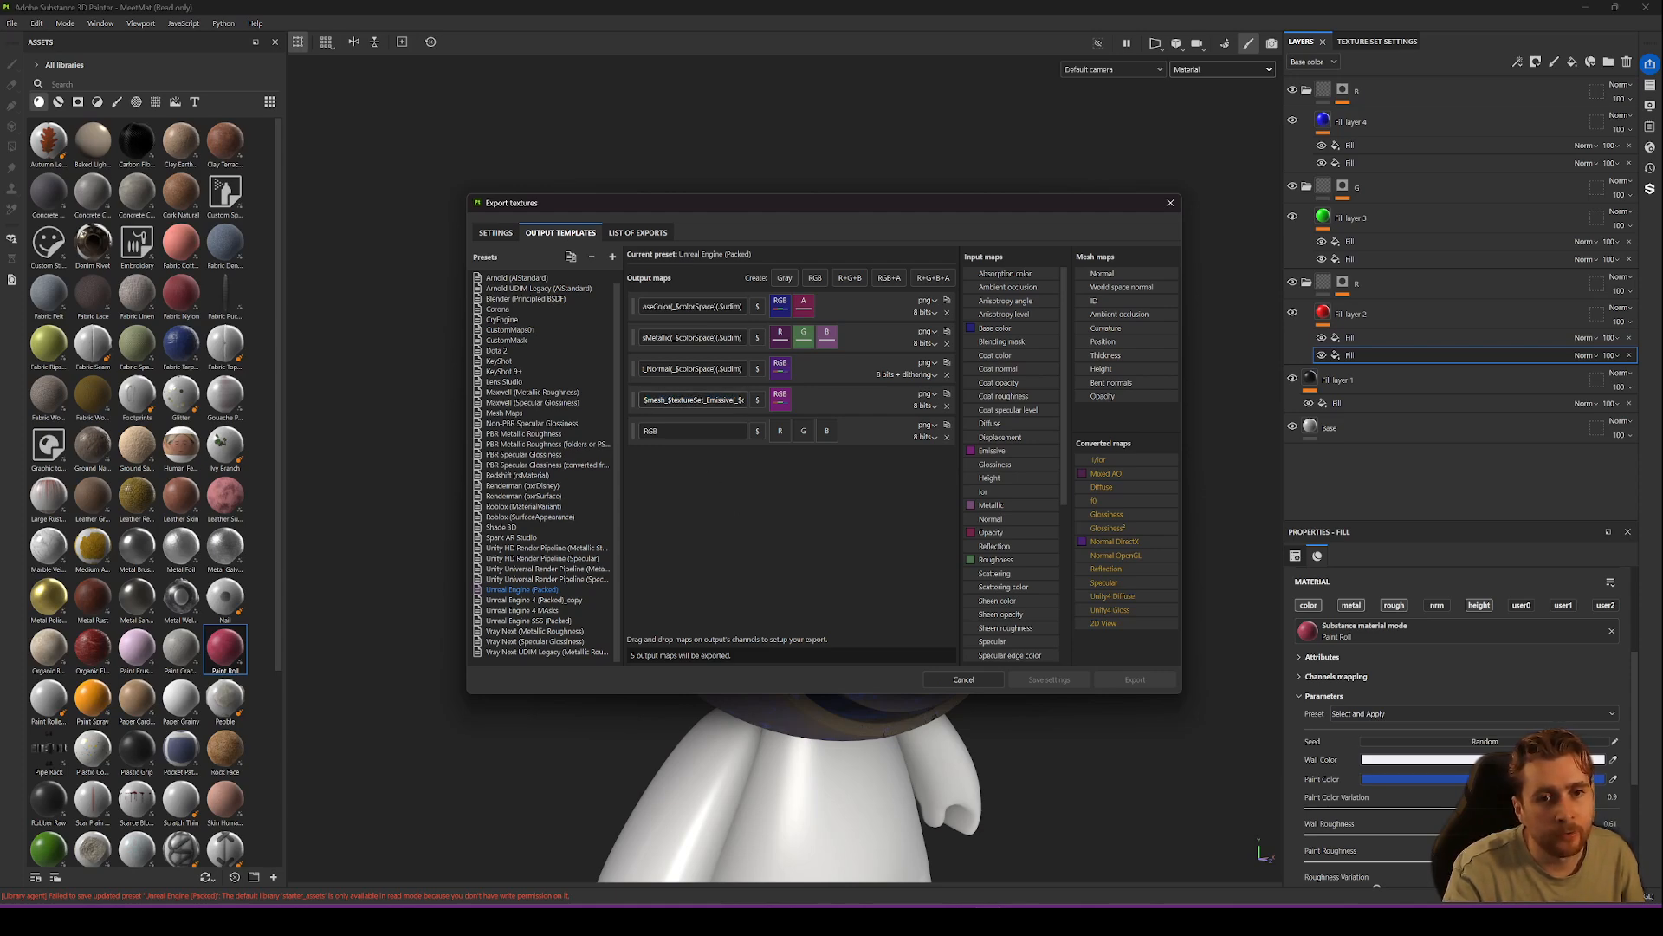
pyautogui.moveTo(644, 401); pyautogui.dragTo(745, 400)
pyautogui.hotkey('ctrl', 'c')
pyautogui.click(686, 399)
pyautogui.click(728, 400)
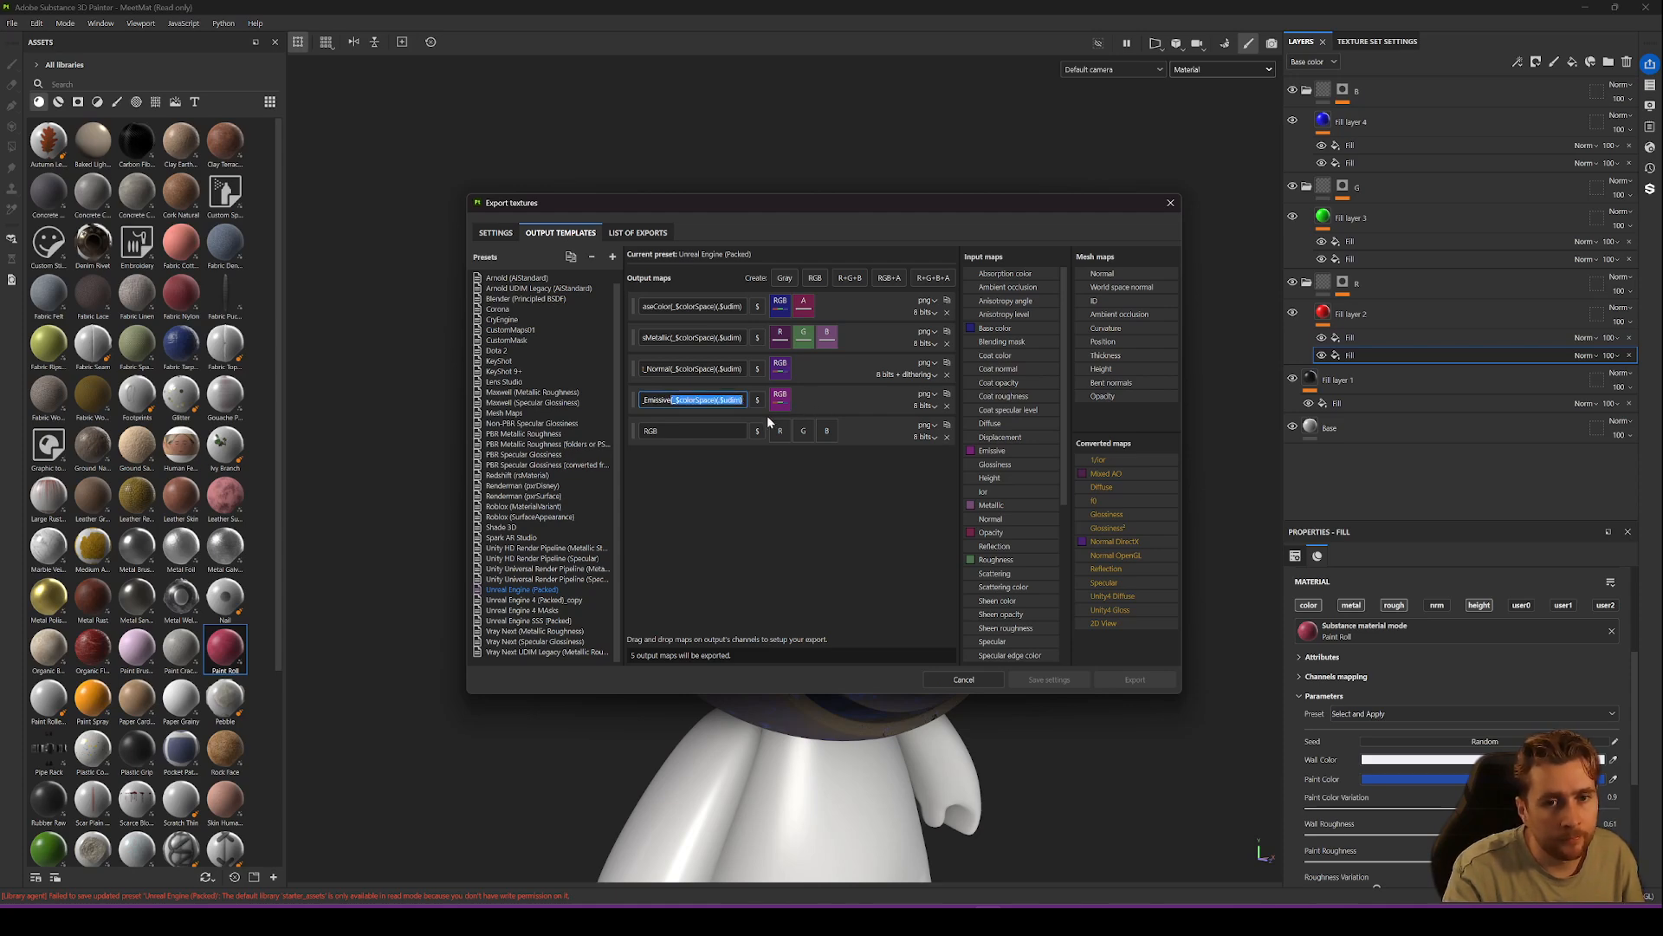
pyautogui.click(693, 430)
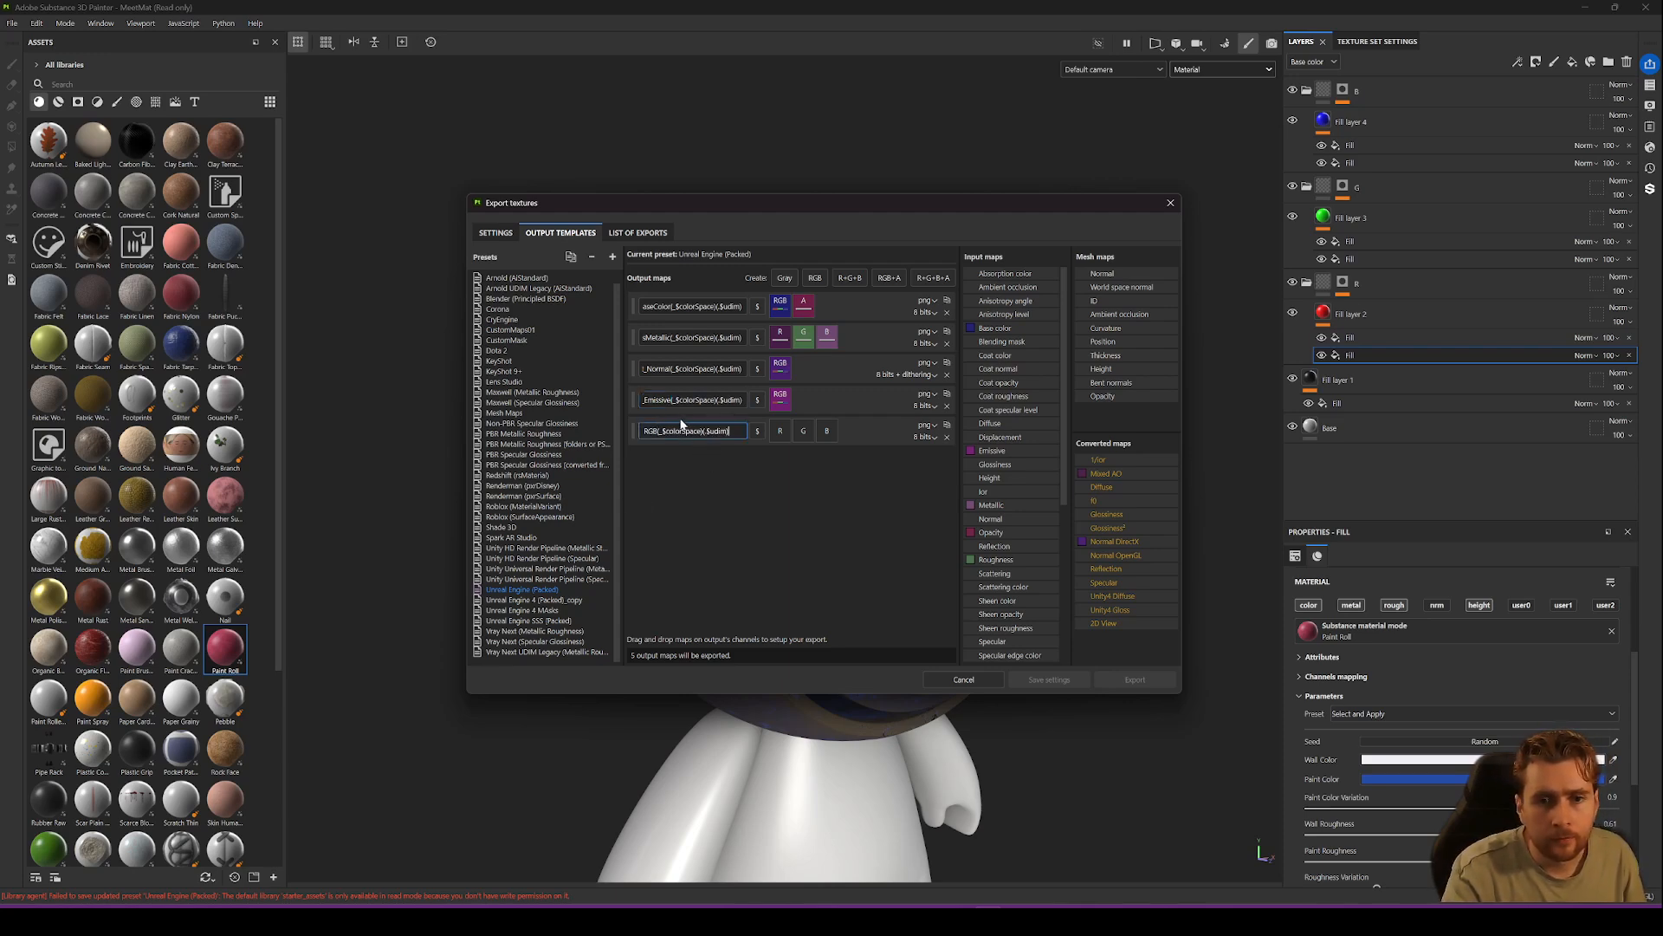
pyautogui.hotkey('ctrl', 'v')
# Copy the prefix $mesh_$textureSet_ from the Emissive output map's name and insert it before RGB in the new map's name.
pyautogui.moveTo(676, 400); pyautogui.dragTo(693, 399)
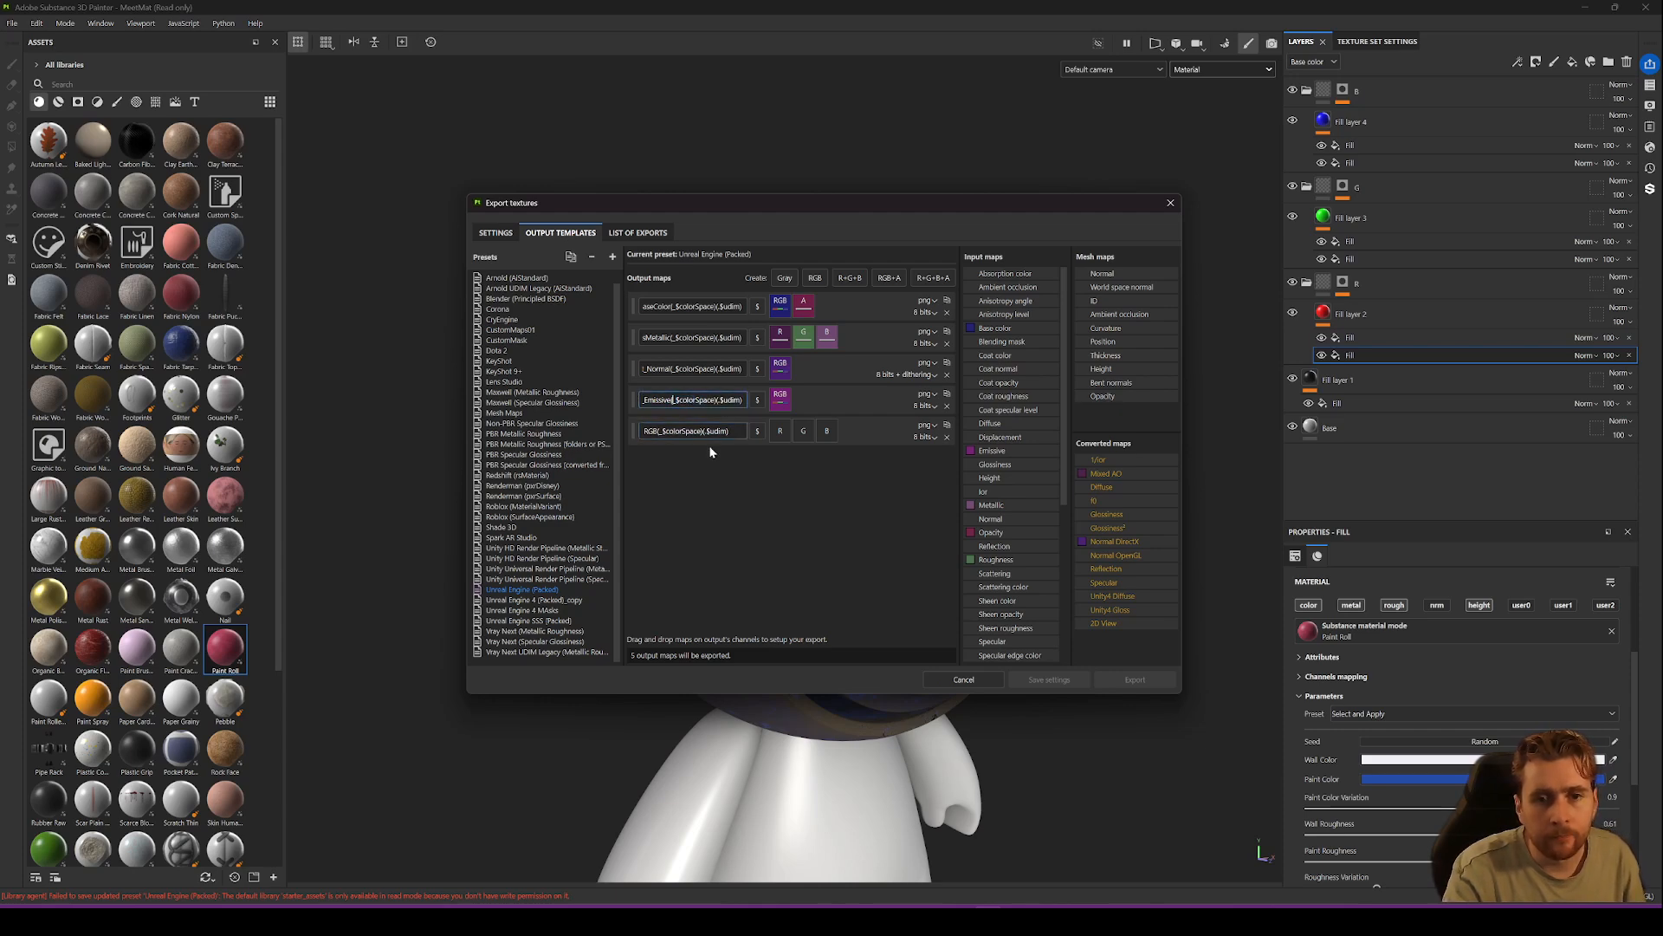
pyautogui.click(656, 431)
pyautogui.moveTo(689, 400); pyautogui.dragTo(620, 399)
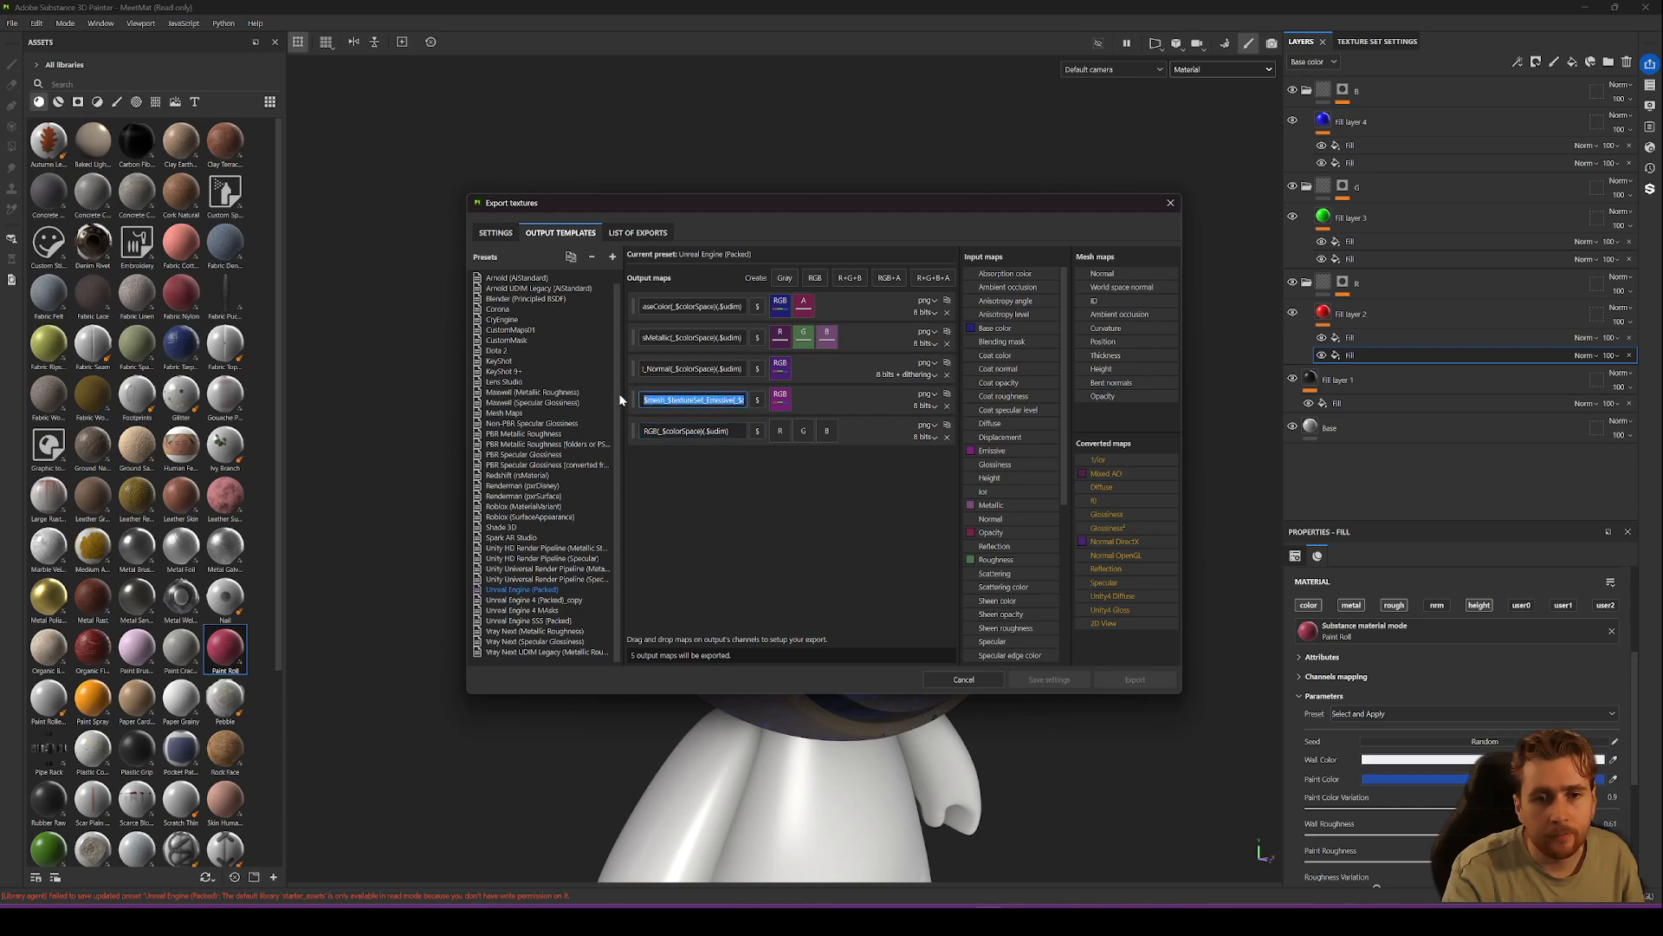
pyautogui.click(707, 399)
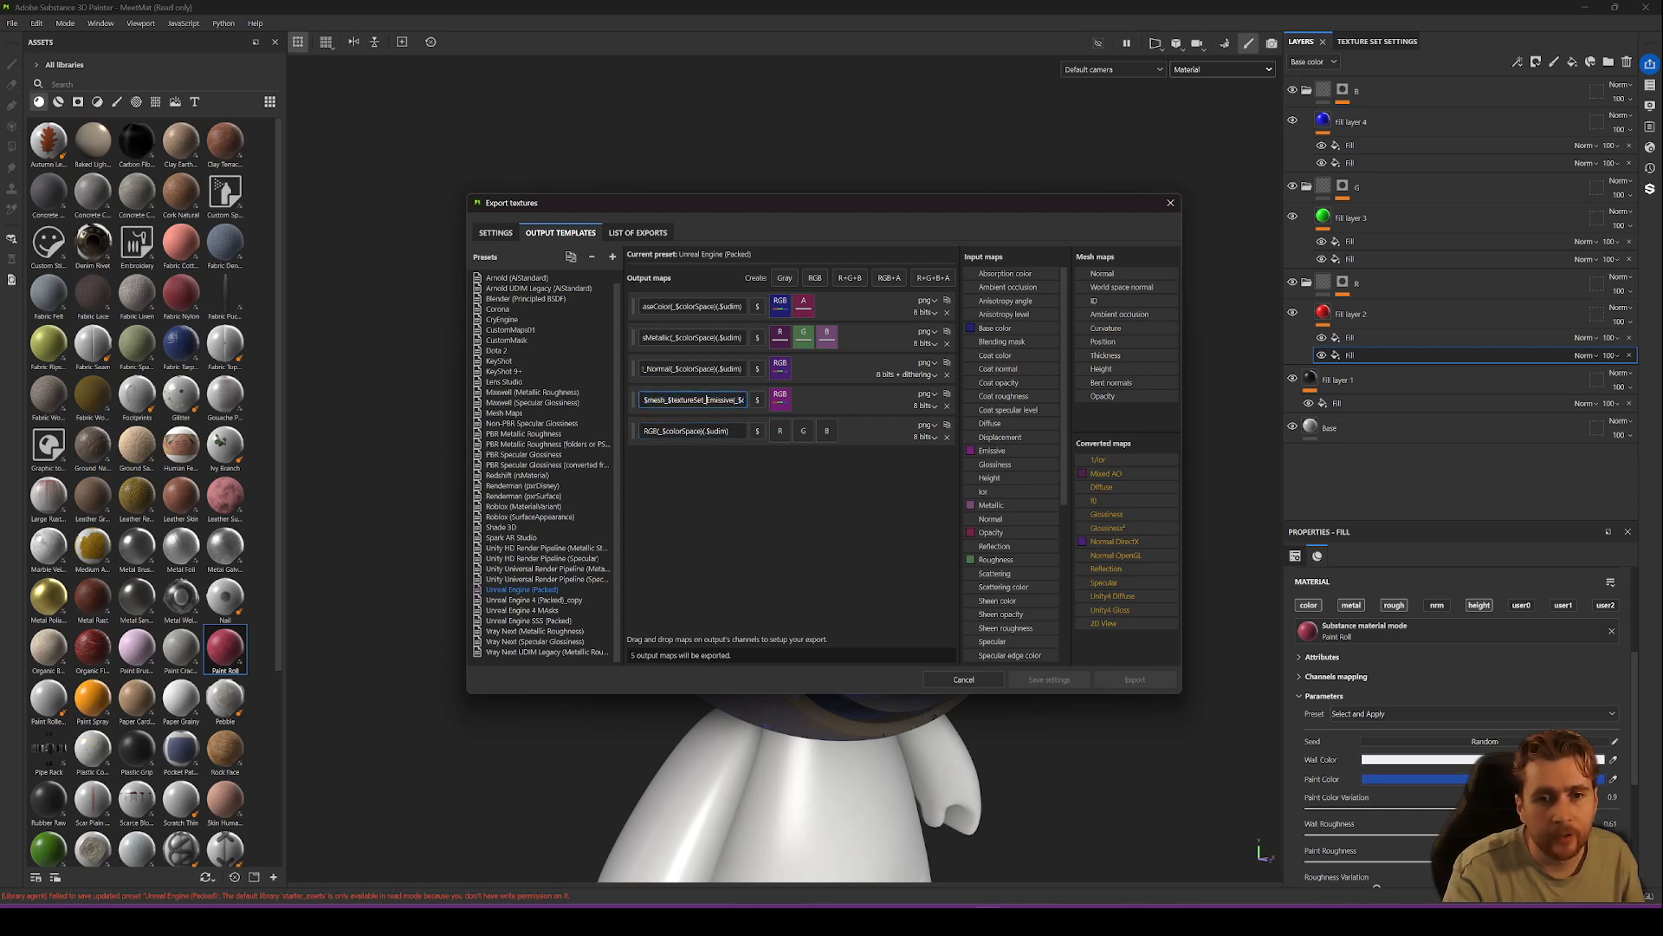
pyautogui.moveTo(707, 399); pyautogui.dragTo(642, 400)
pyautogui.hotkey('ctrl', 'c')
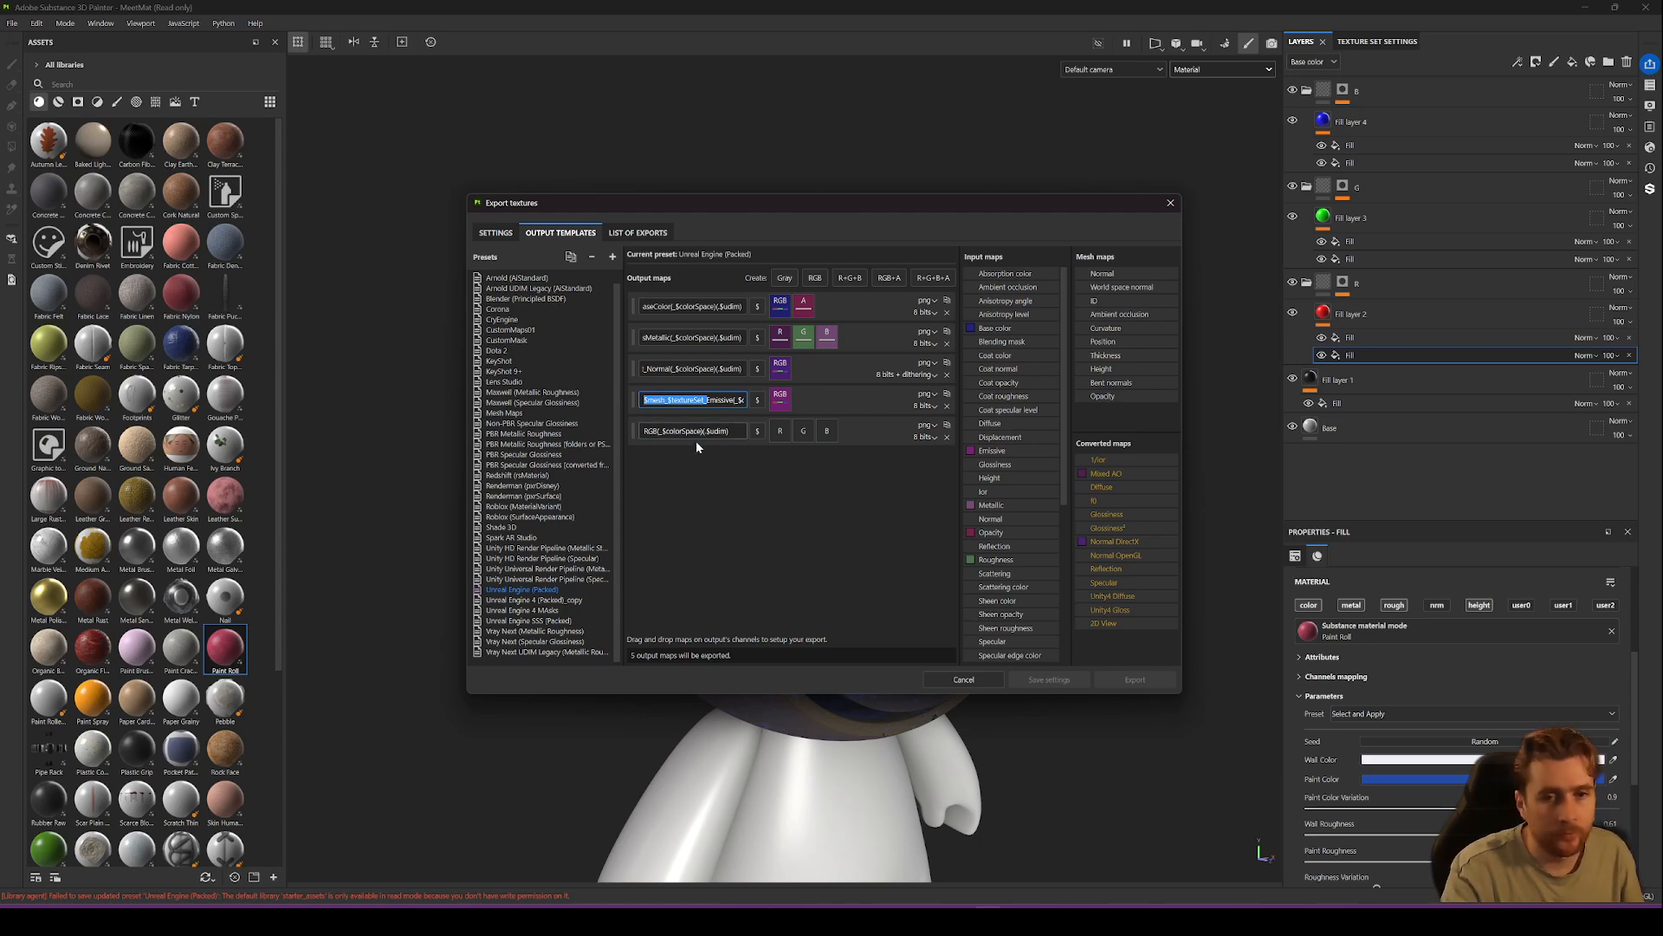
pyautogui.click(643, 430)
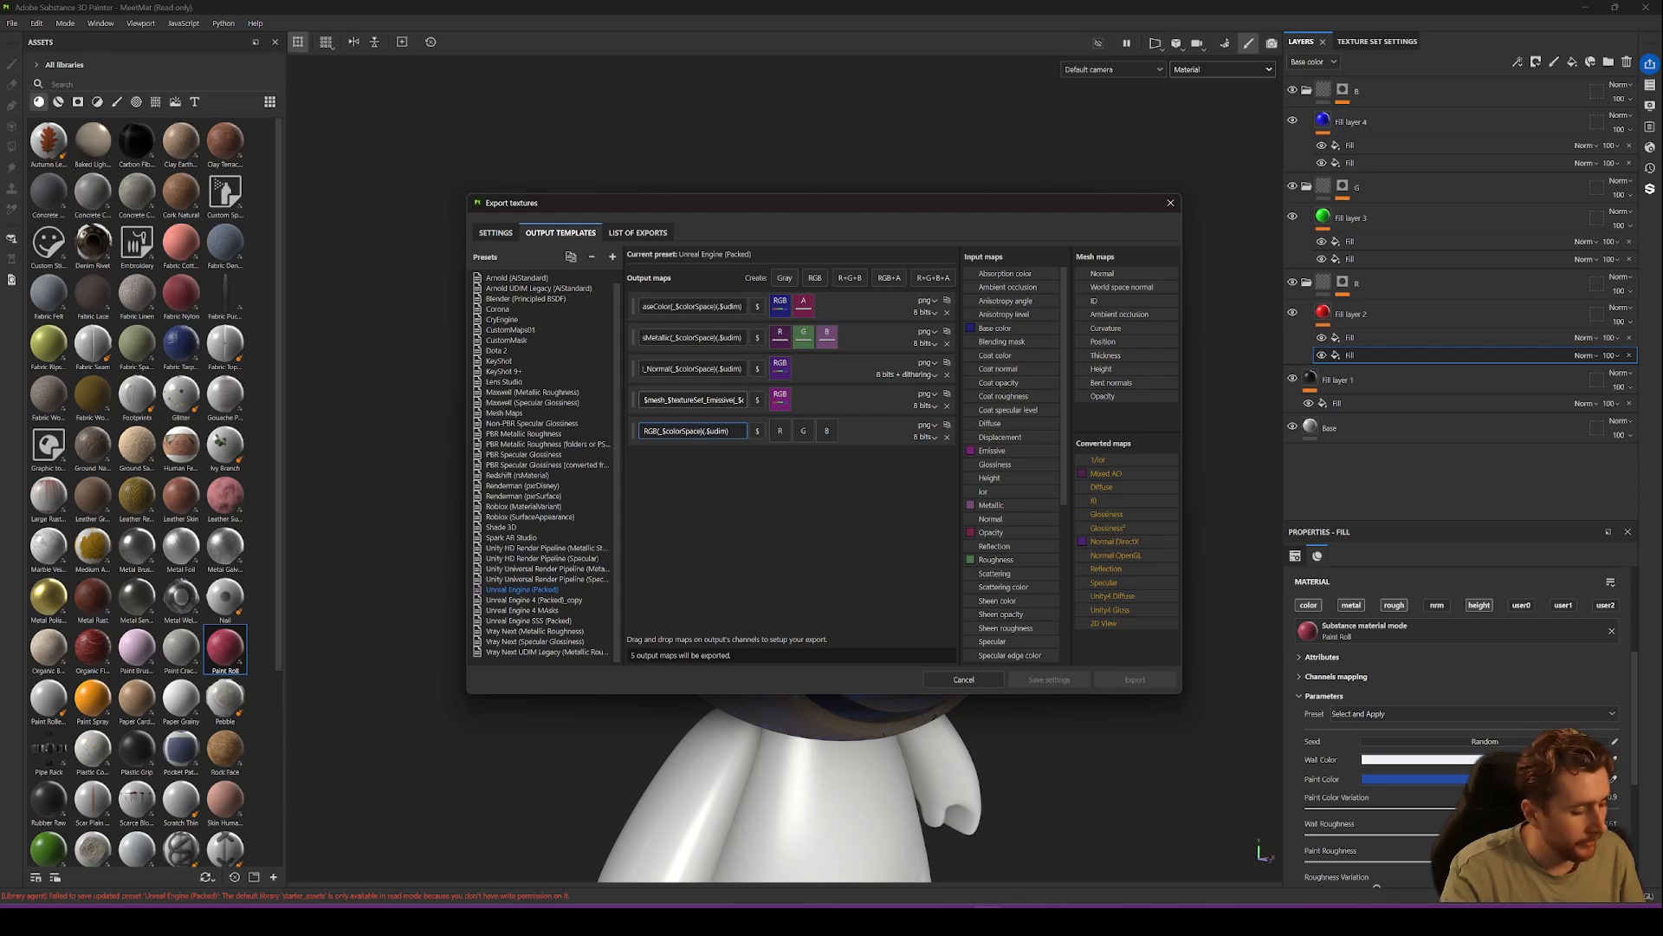
pyautogui.hotkey('ctrl', 'v')
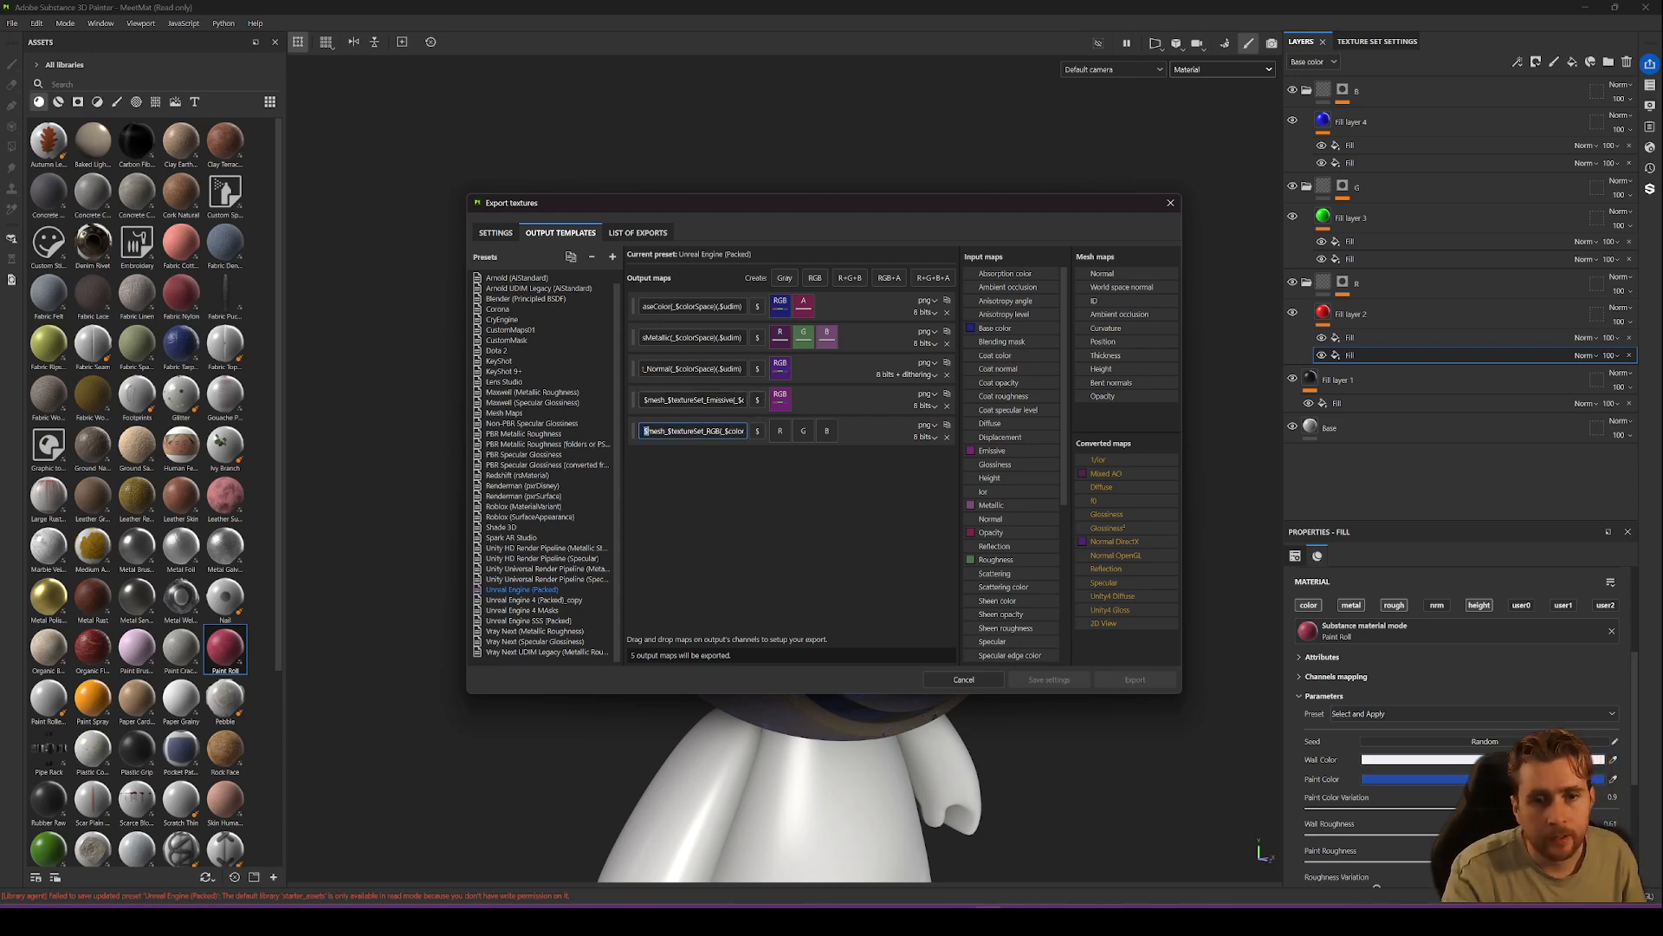
pyautogui.moveTo(648, 430); pyautogui.dragTo(761, 433)
pyautogui.click(770, 520)
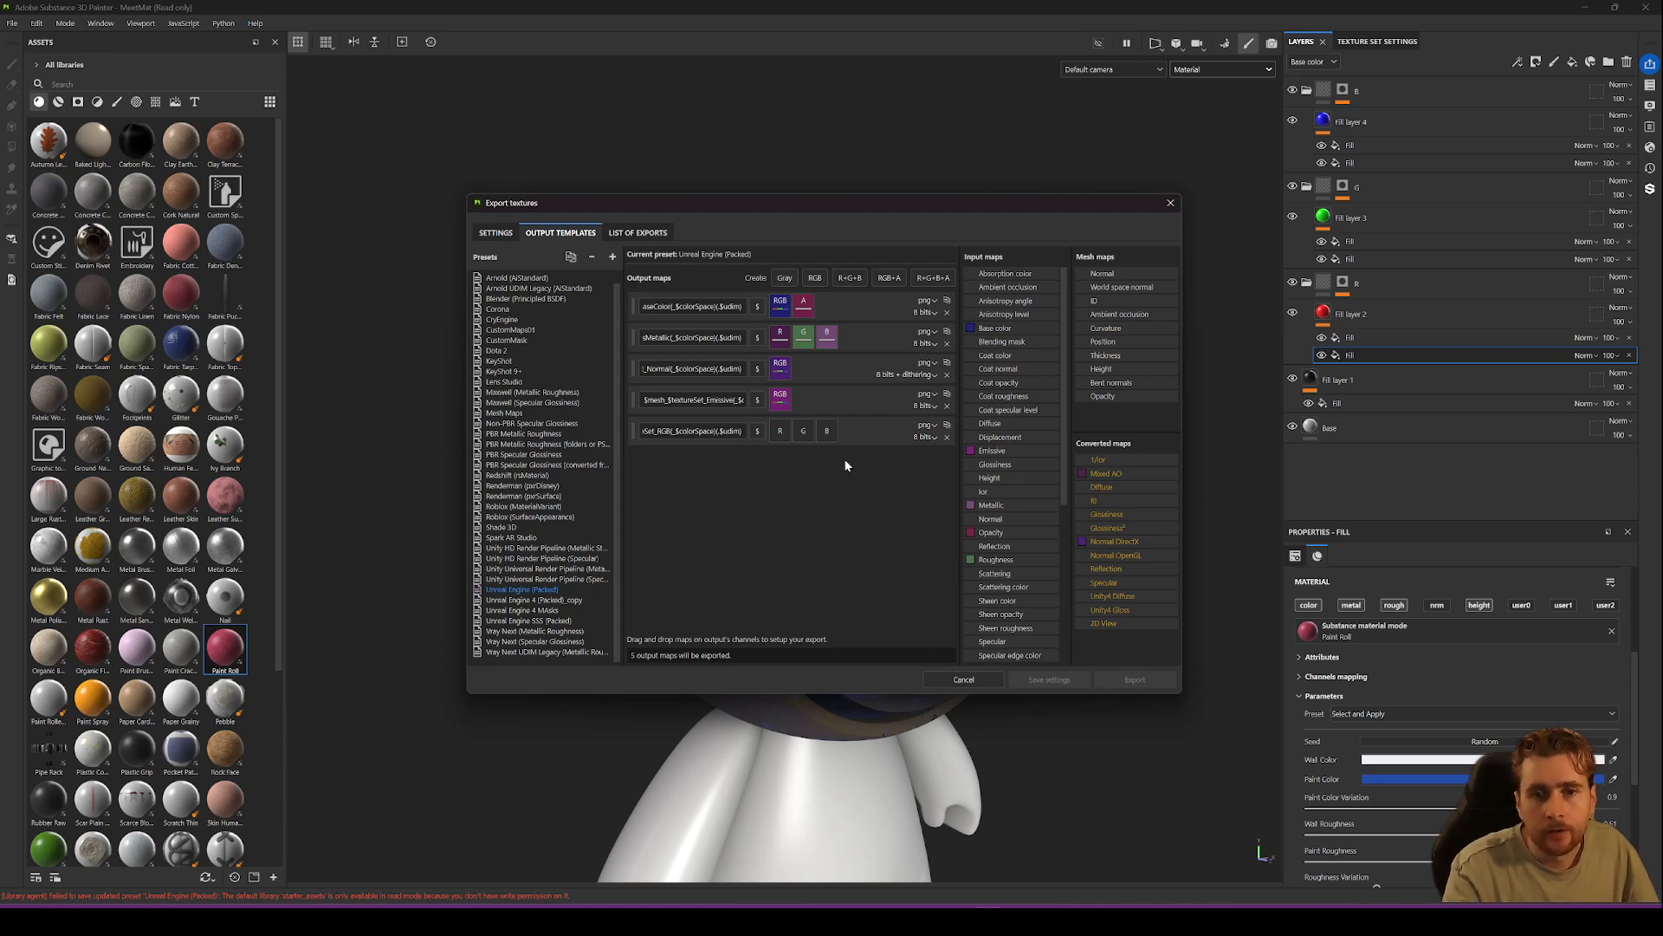
# Assign User0, User1 and User2 as gray channels to the R, G and B slots of the new RGB output map.
pyautogui.scroll(-5, 1018, 537)
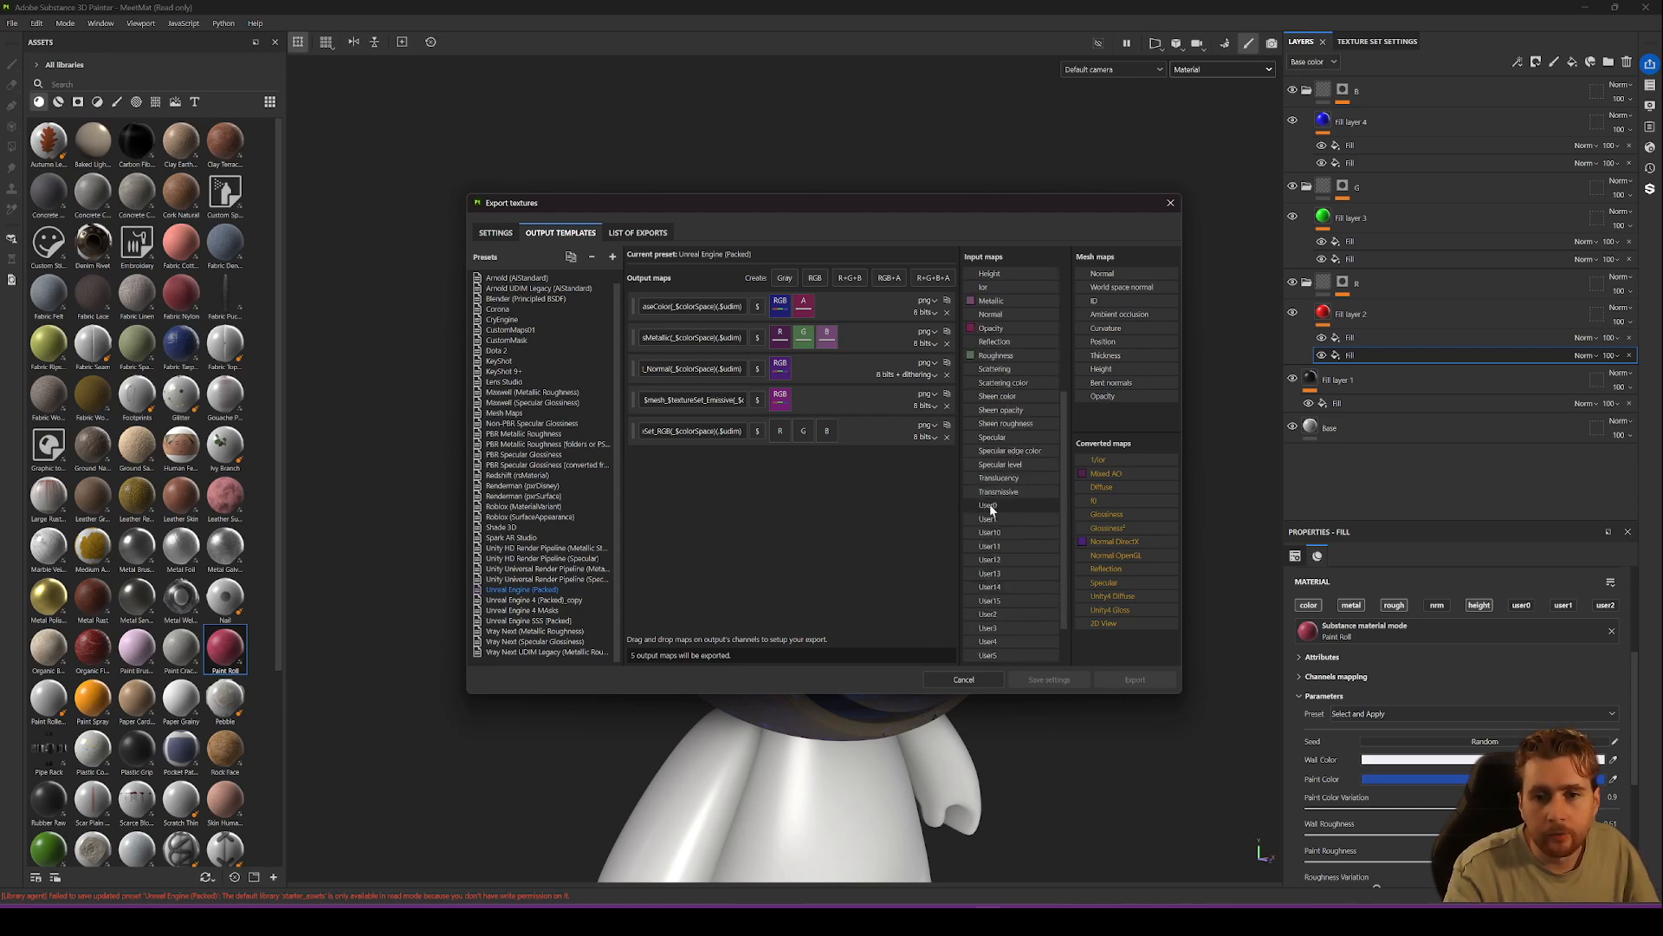
pyautogui.moveTo(987, 505); pyautogui.dragTo(777, 435)
pyautogui.click(816, 456)
pyautogui.moveTo(990, 512); pyautogui.dragTo(802, 431)
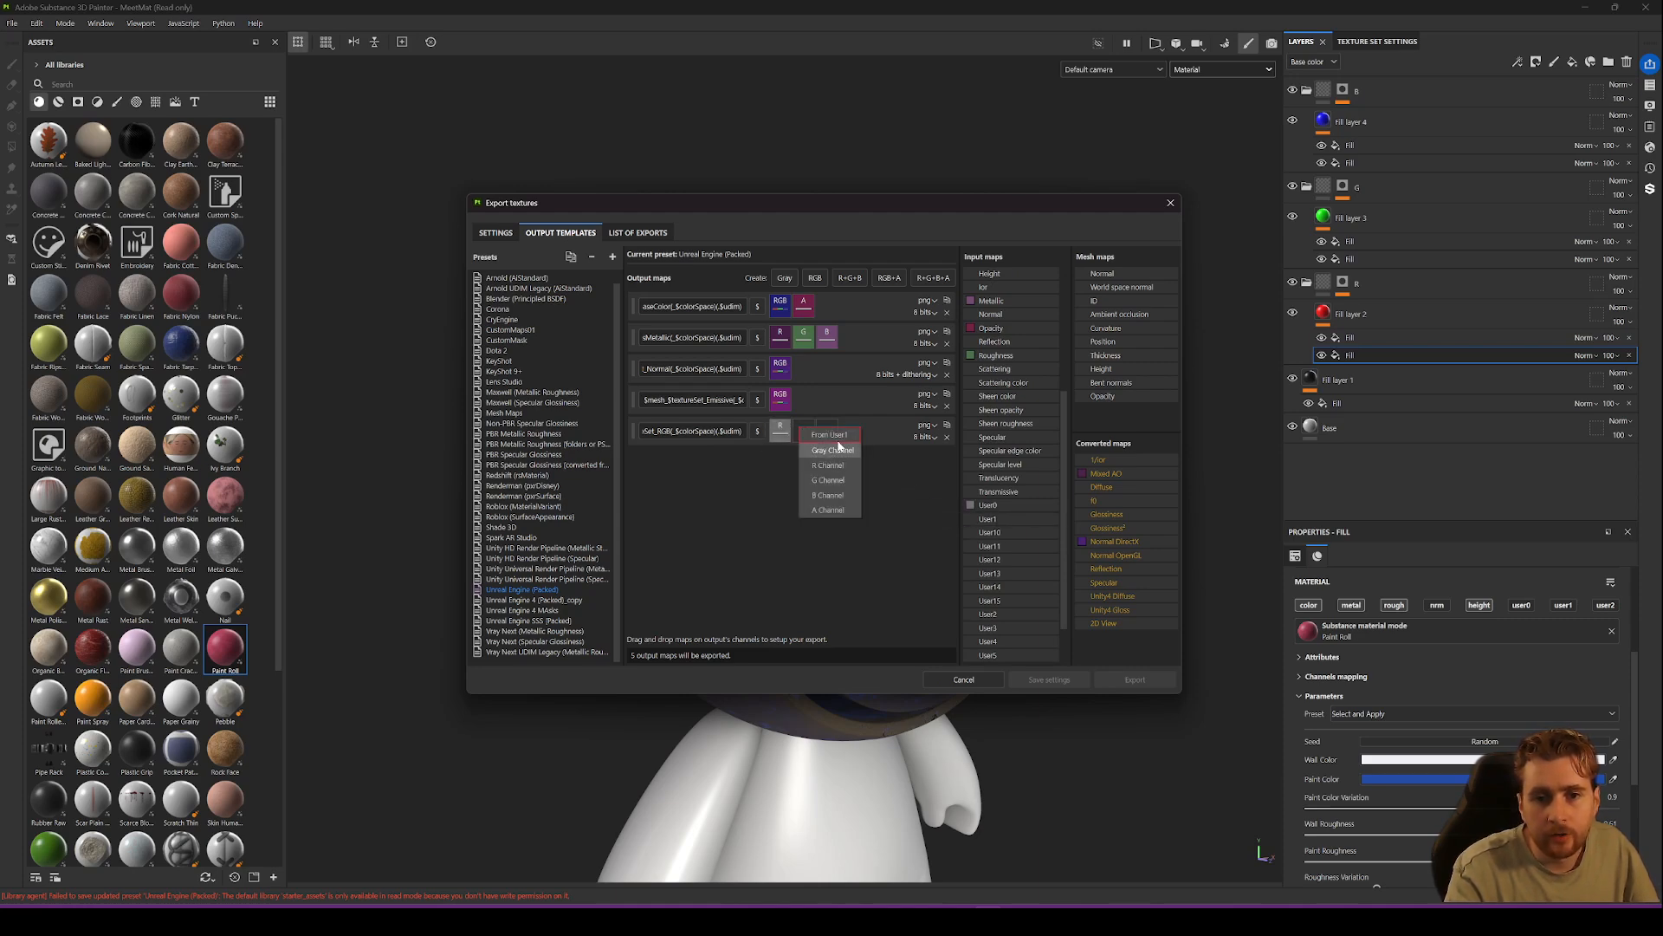
pyautogui.click(835, 450)
pyautogui.scroll(-2, 1022, 546)
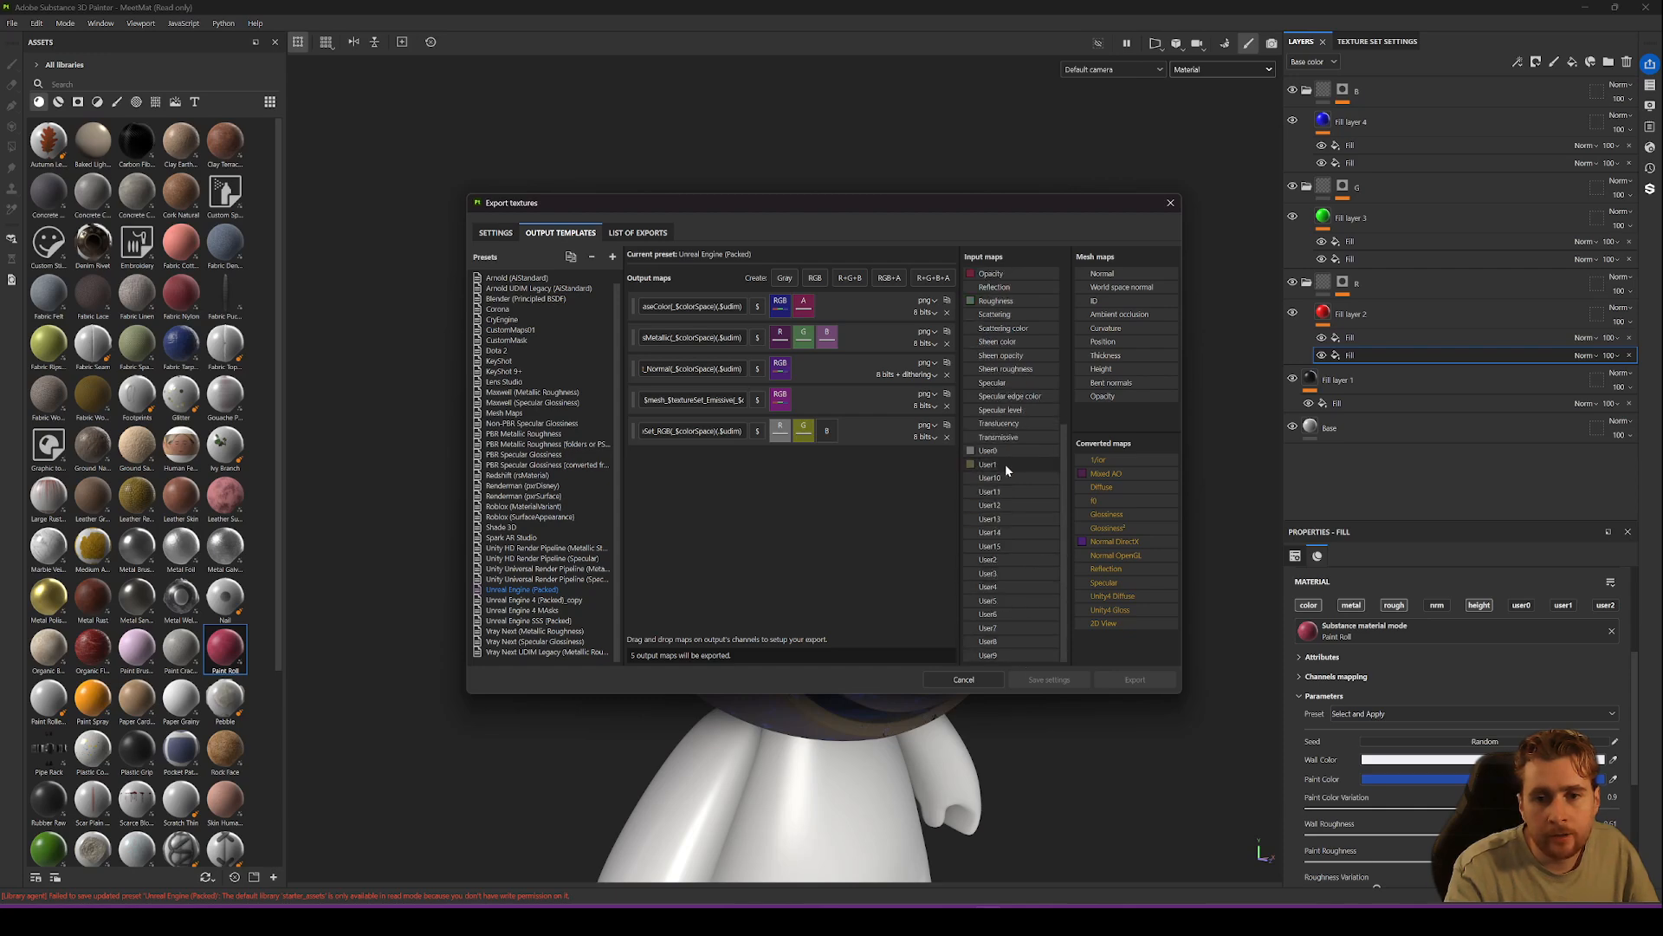
pyautogui.moveTo(1000, 562); pyautogui.dragTo(828, 433)
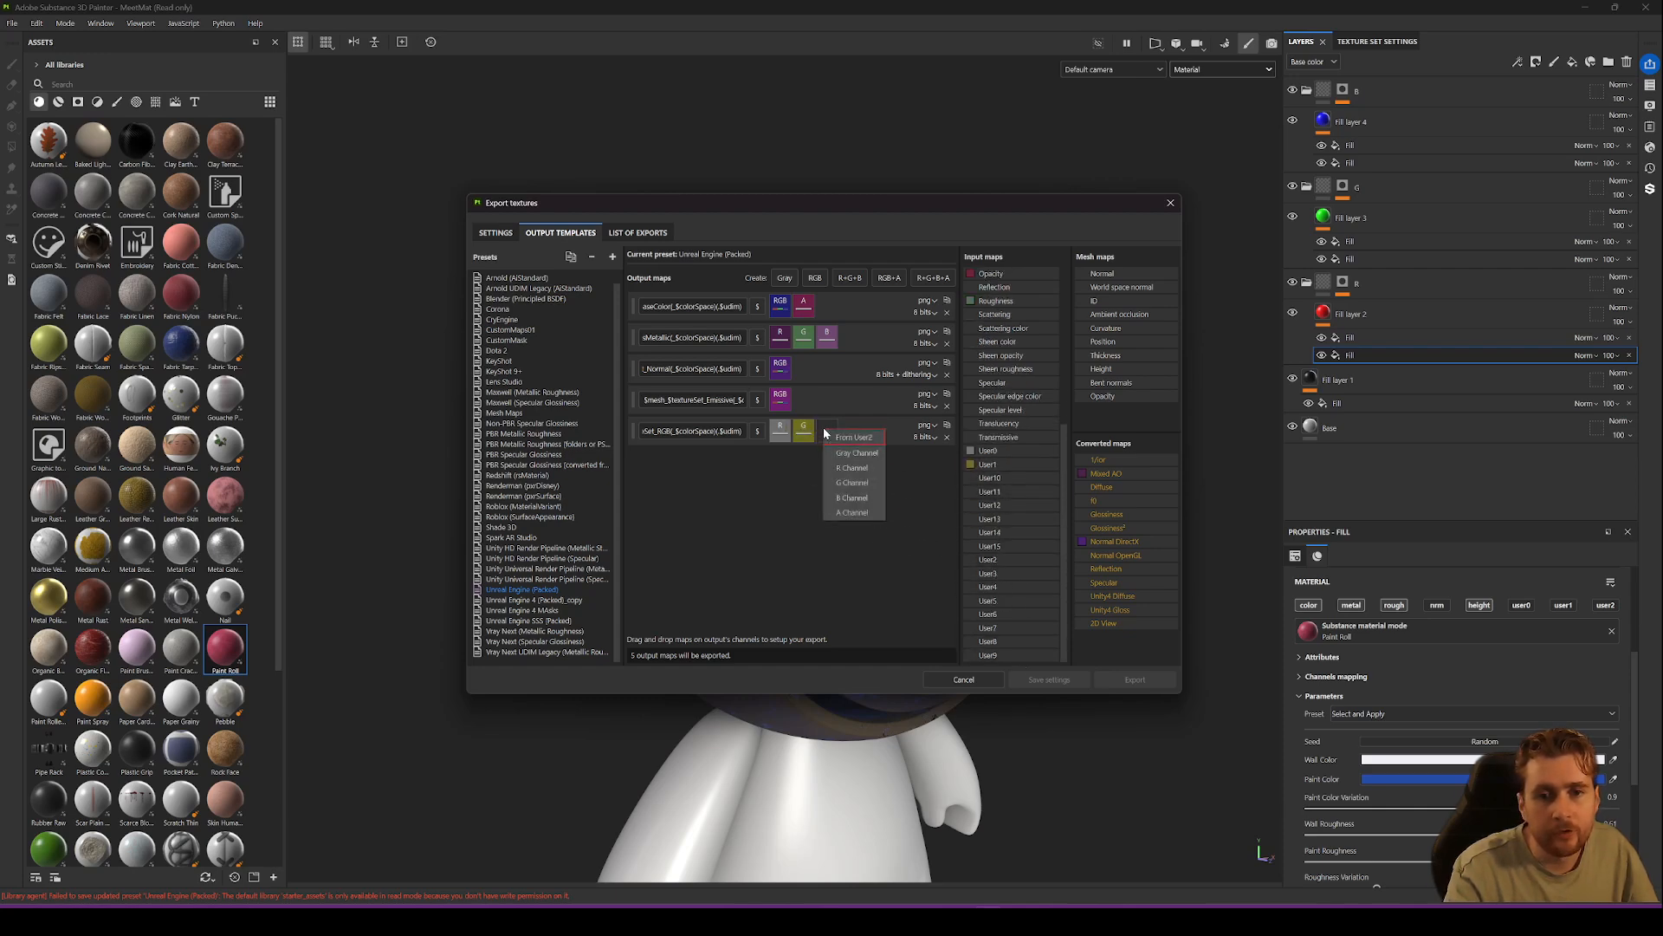
pyautogui.click(853, 452)
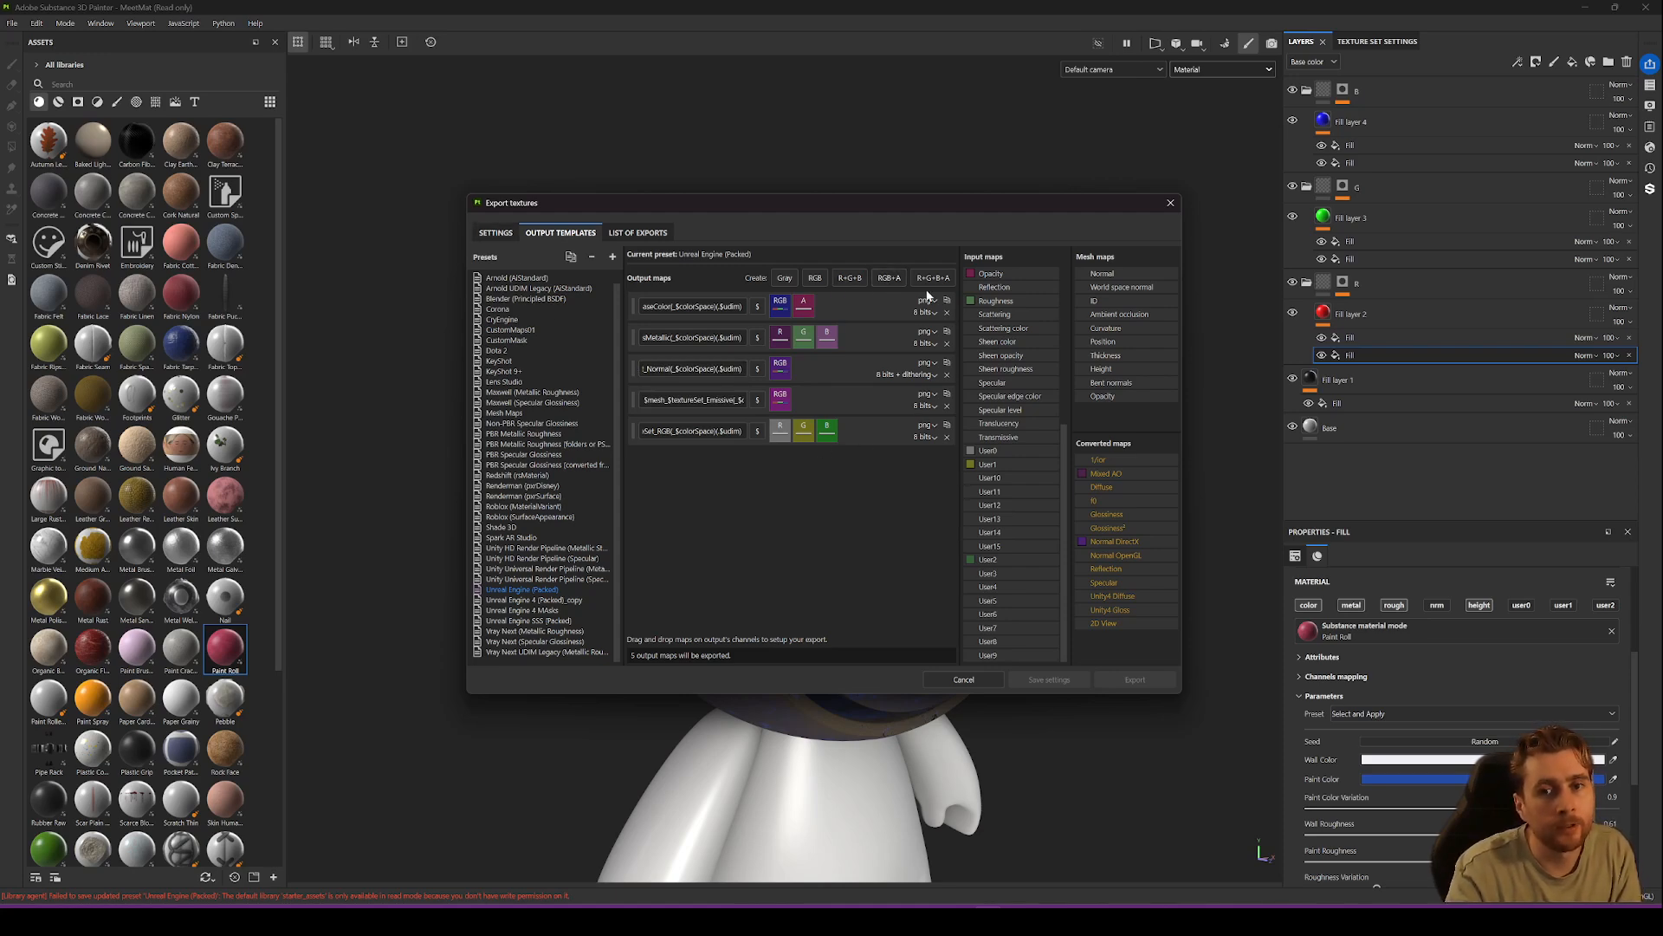
# Export the 01_Head textures with the Unreal Engine (Packed) template and open the output directory.
pyautogui.click(496, 232)
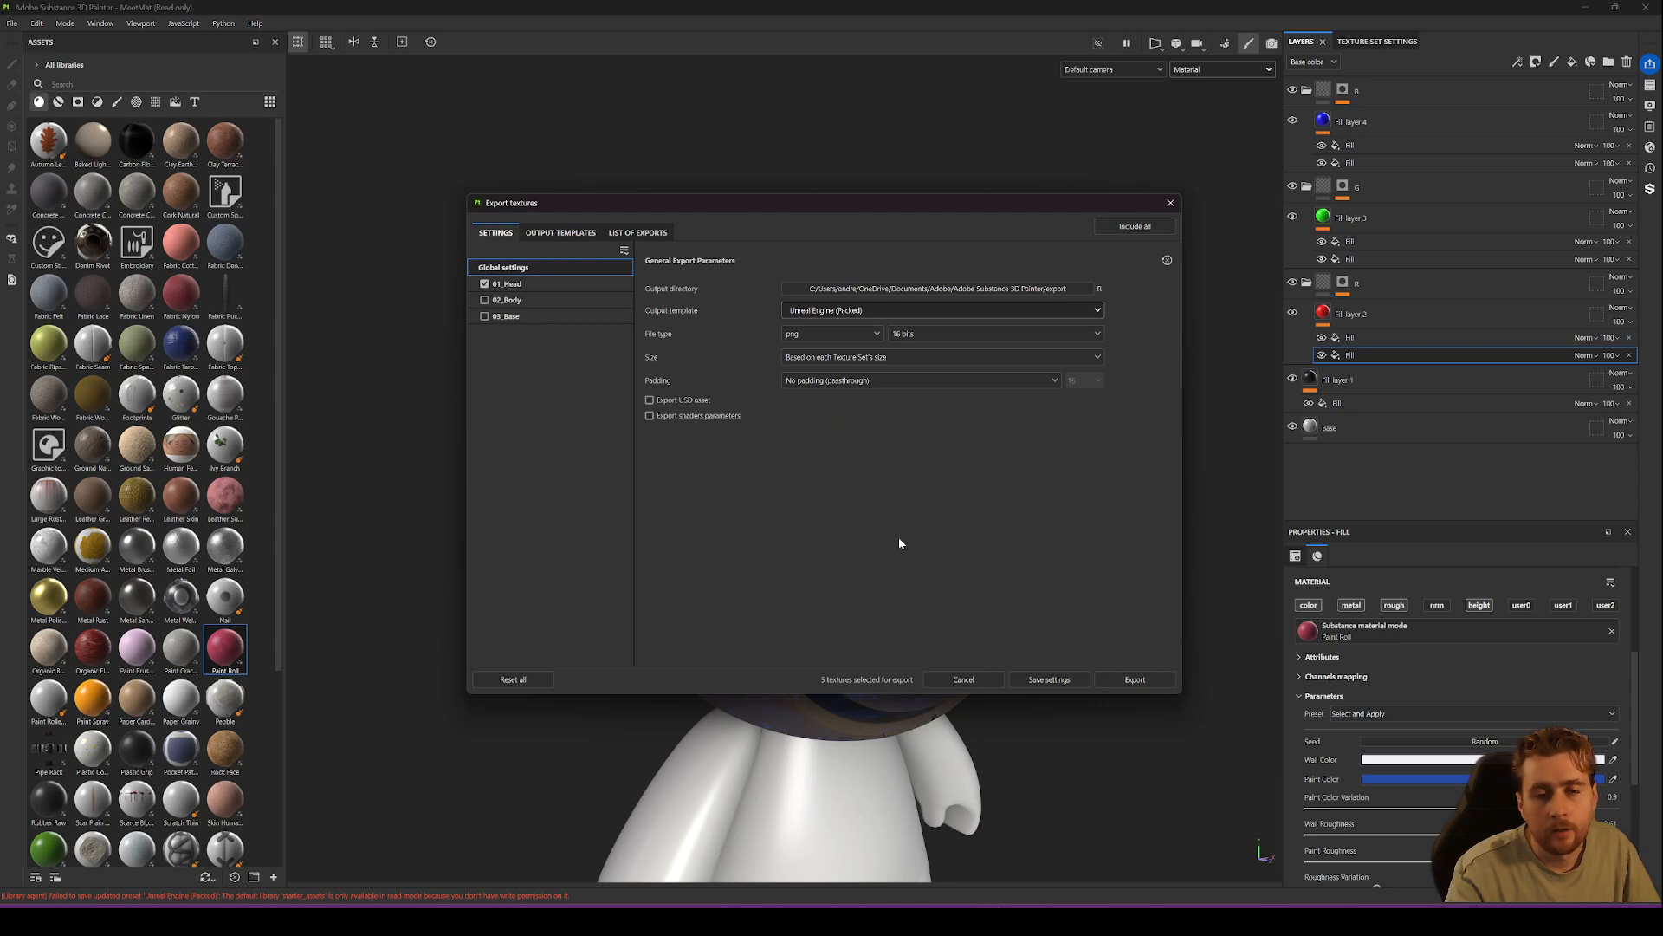
pyautogui.click(1133, 681)
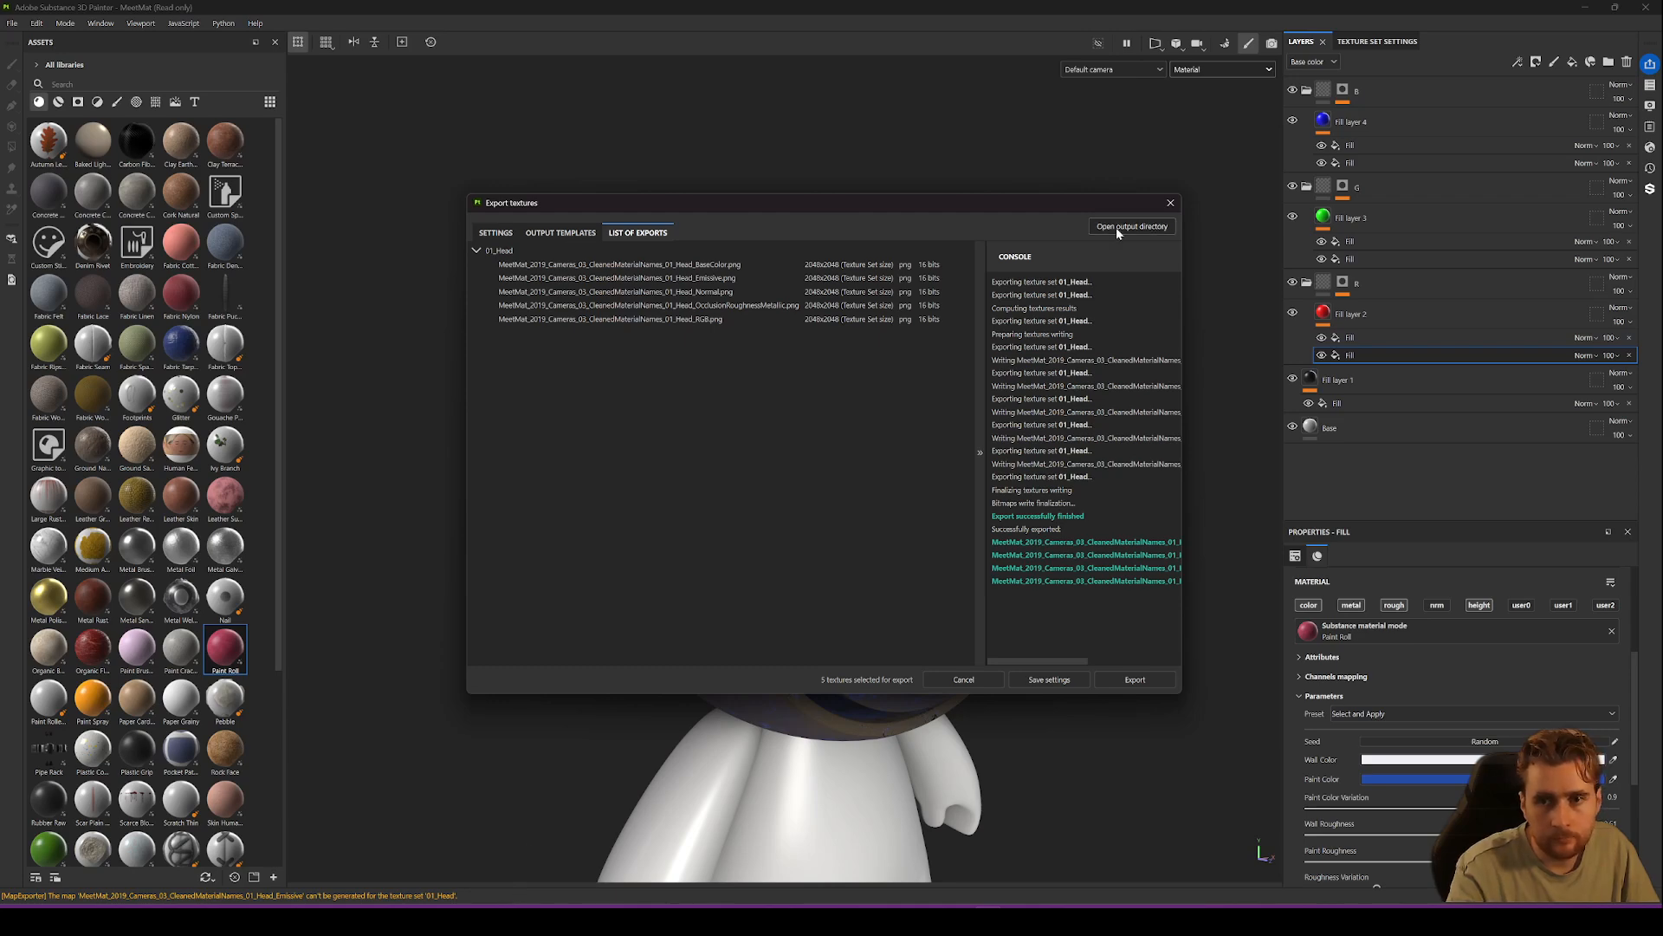
pyautogui.click(1131, 227)
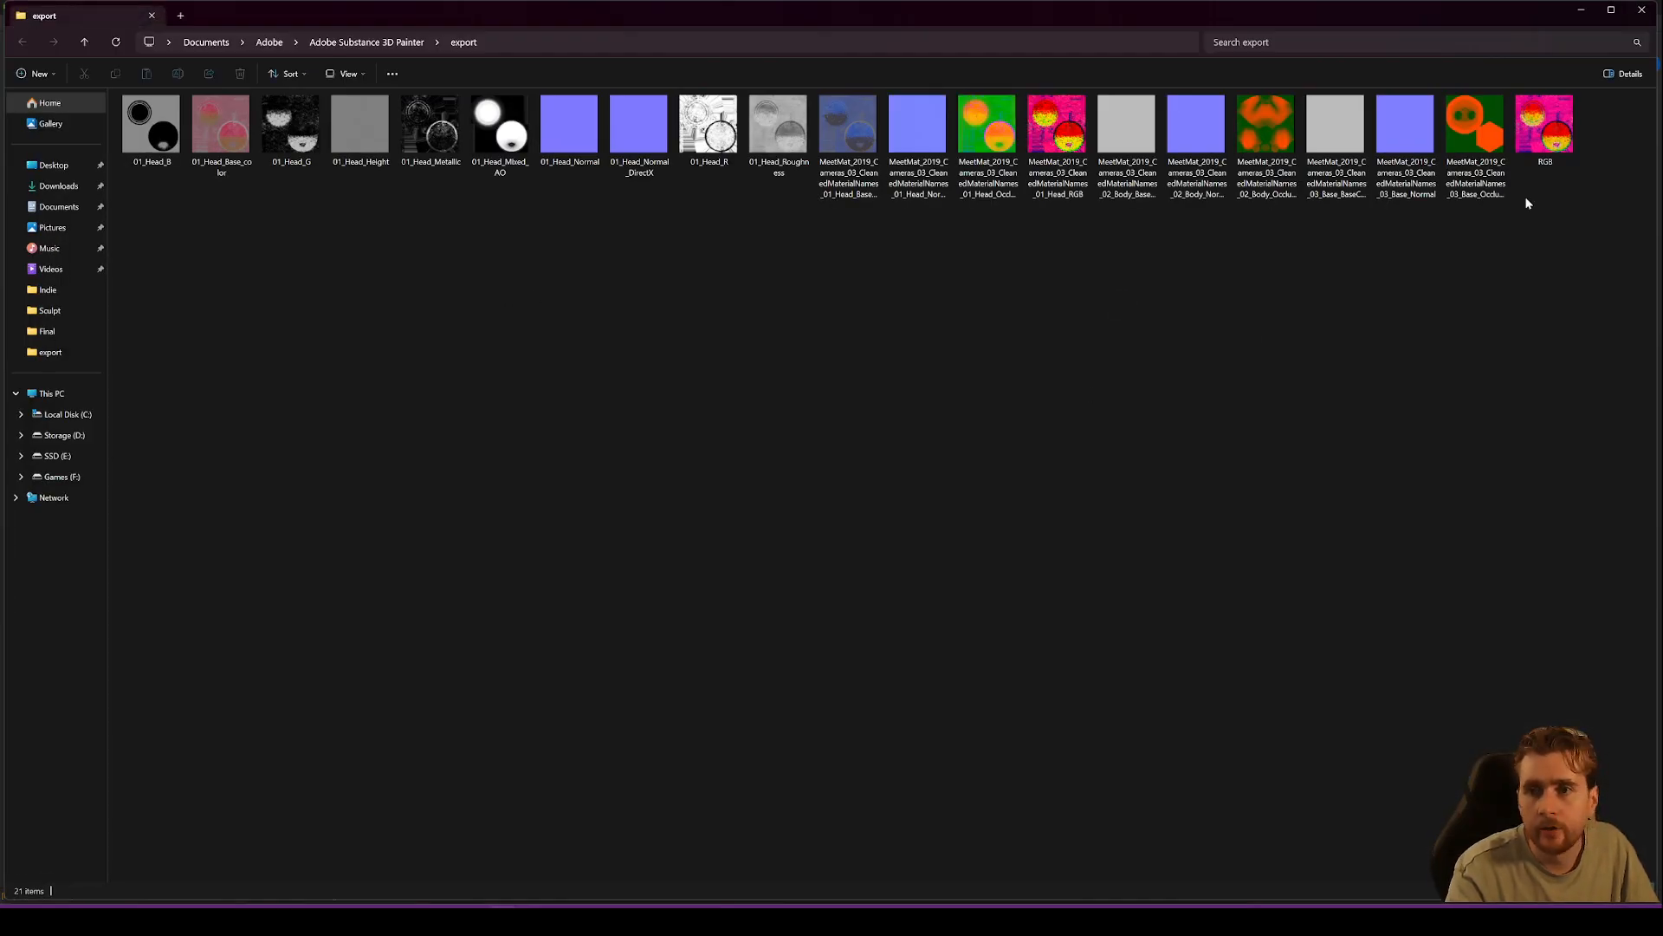
# View the exported 01_Head_RGB image, close it and return to the project by dismissing the export dialog.
pyautogui.click(1042, 151)
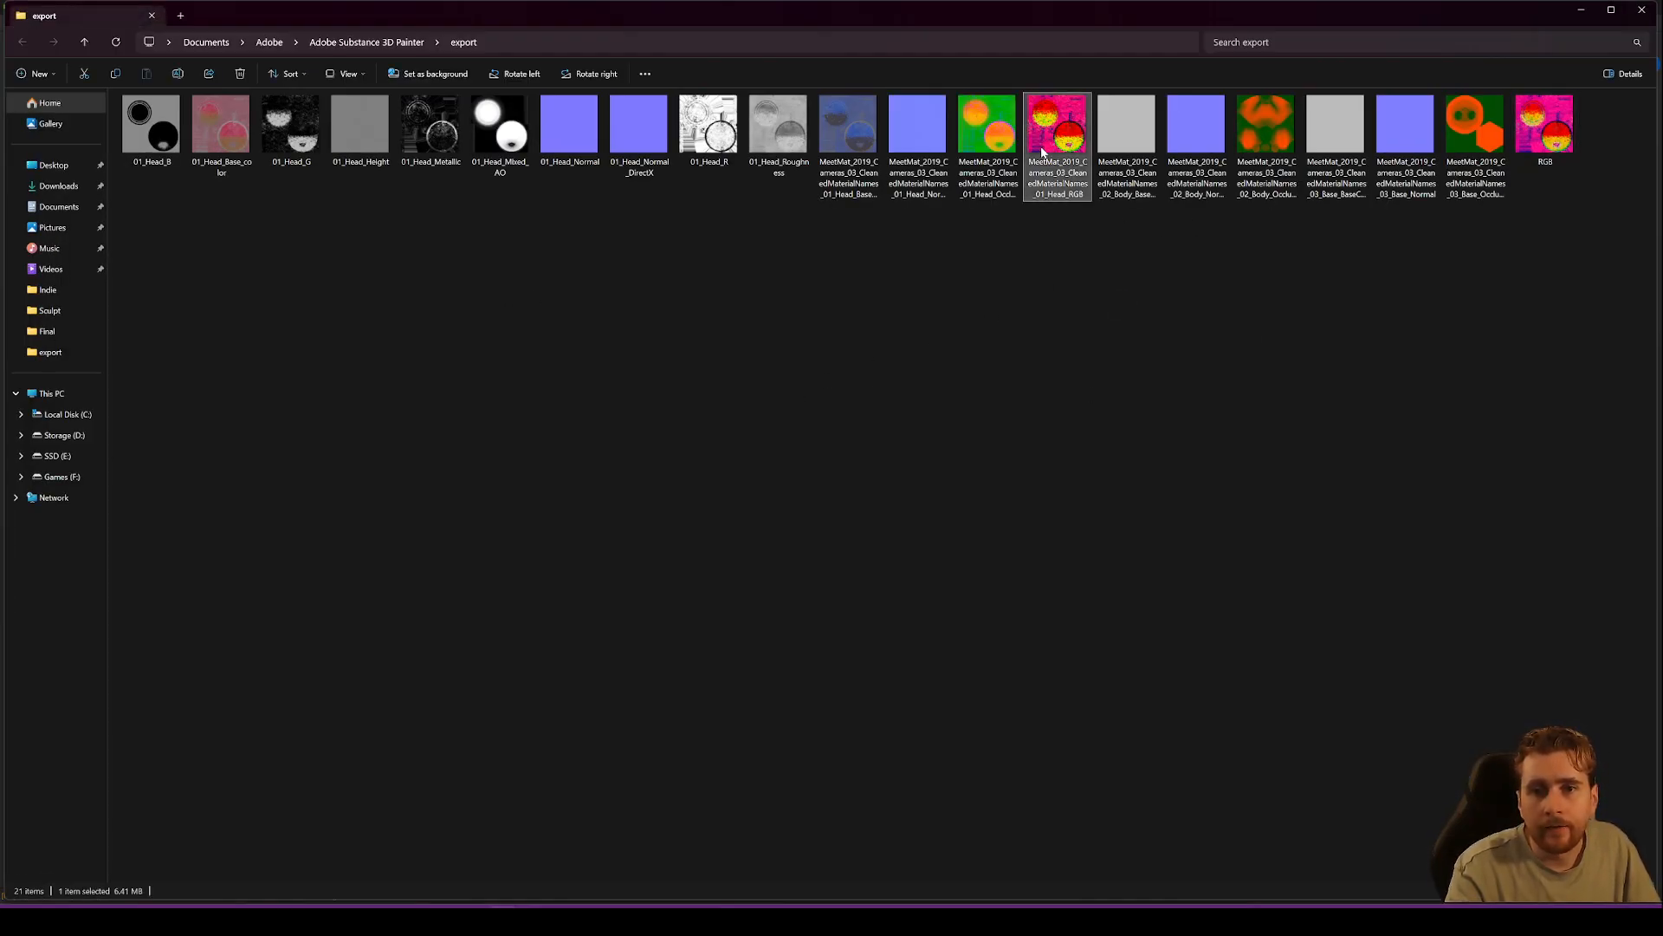
pyautogui.doubleClick(1044, 154)
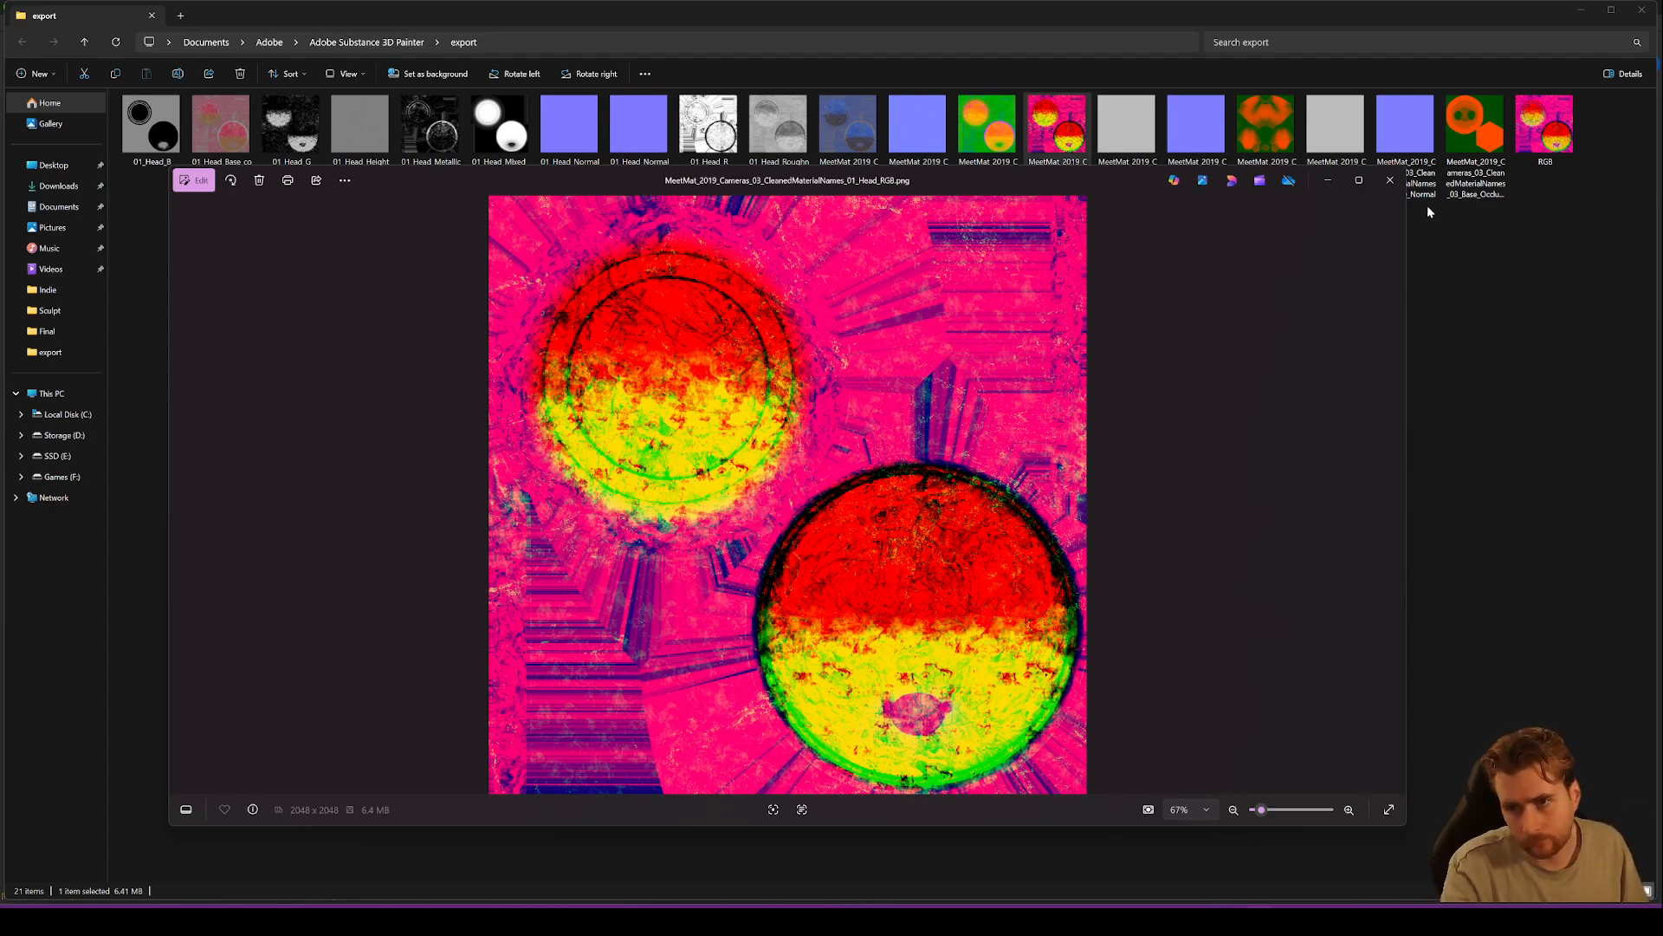
pyautogui.click(1389, 179)
pyautogui.click(1581, 10)
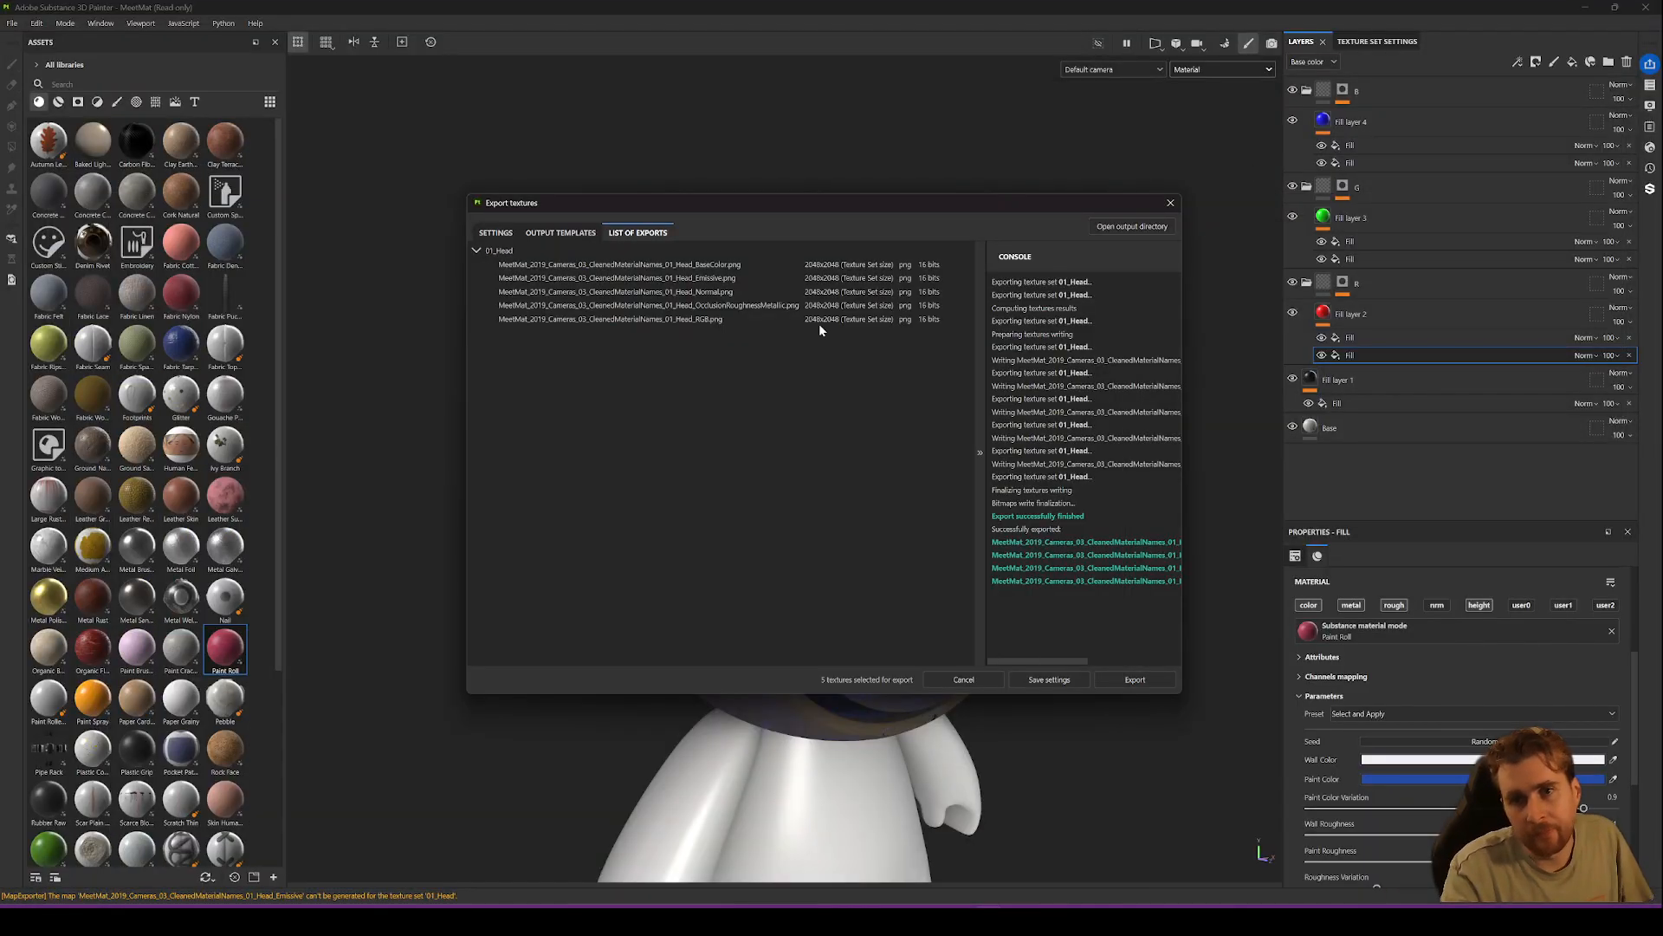
pyautogui.click(1170, 204)
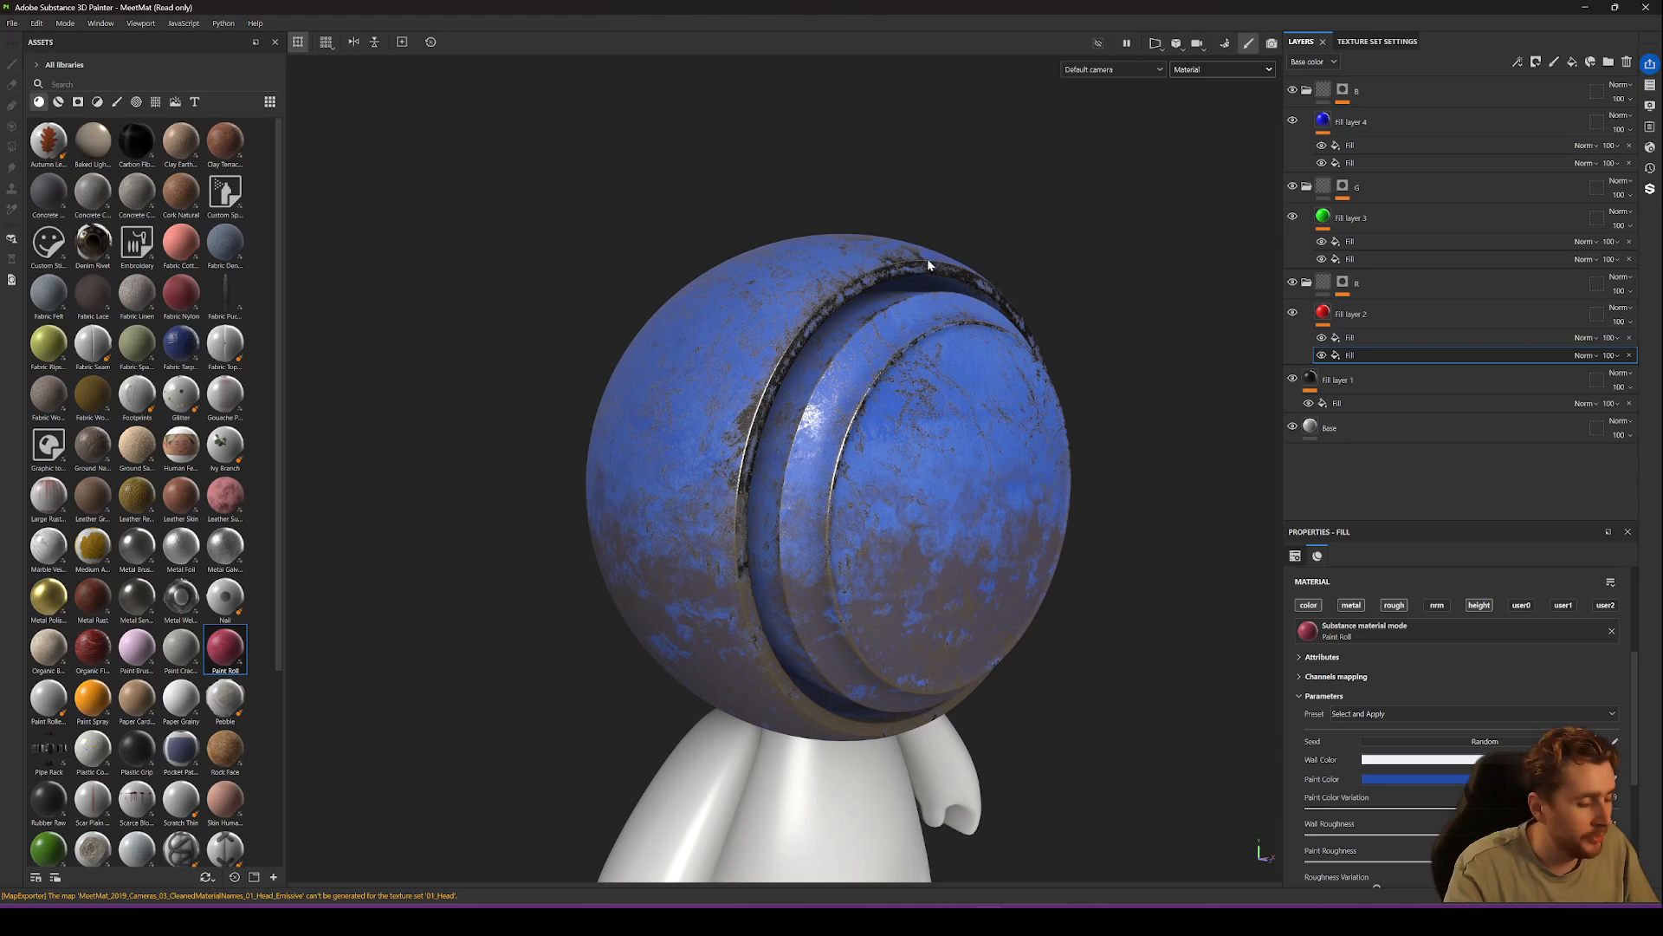
pyautogui.keyDown('alt'); pyautogui.moveTo(928, 259); pyautogui.dragTo(896, 247); pyautogui.keyUp('alt')
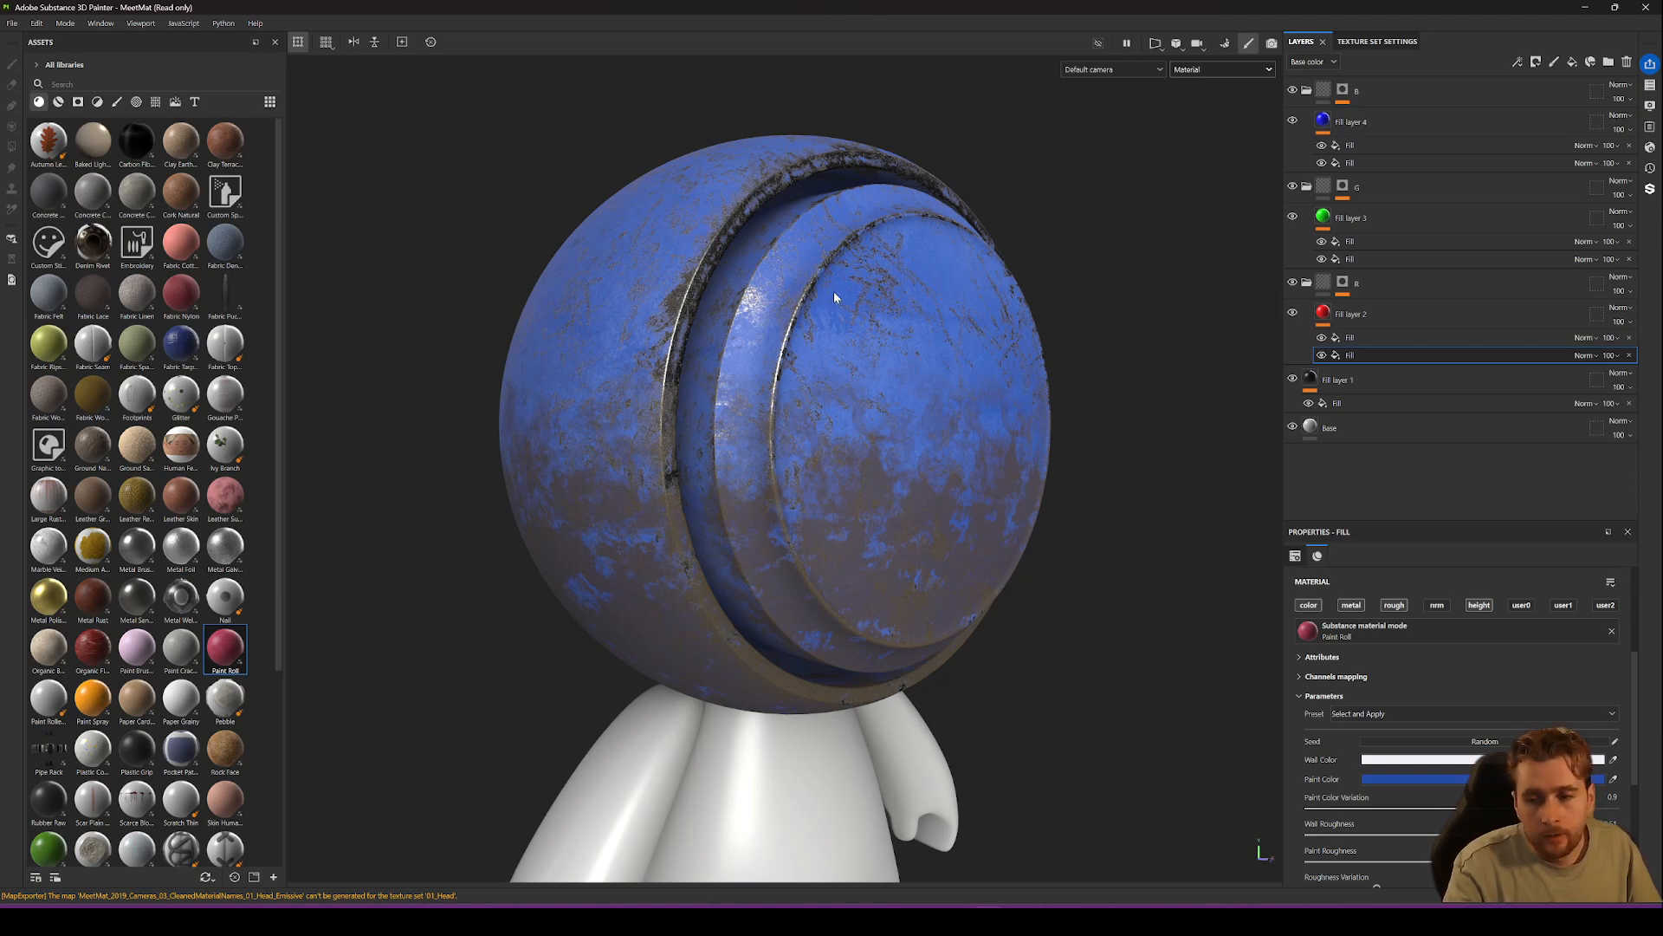
pyautogui.keyDown('alt'); pyautogui.moveTo(834, 291); pyautogui.dragTo(911, 328); pyautogui.keyUp('alt')
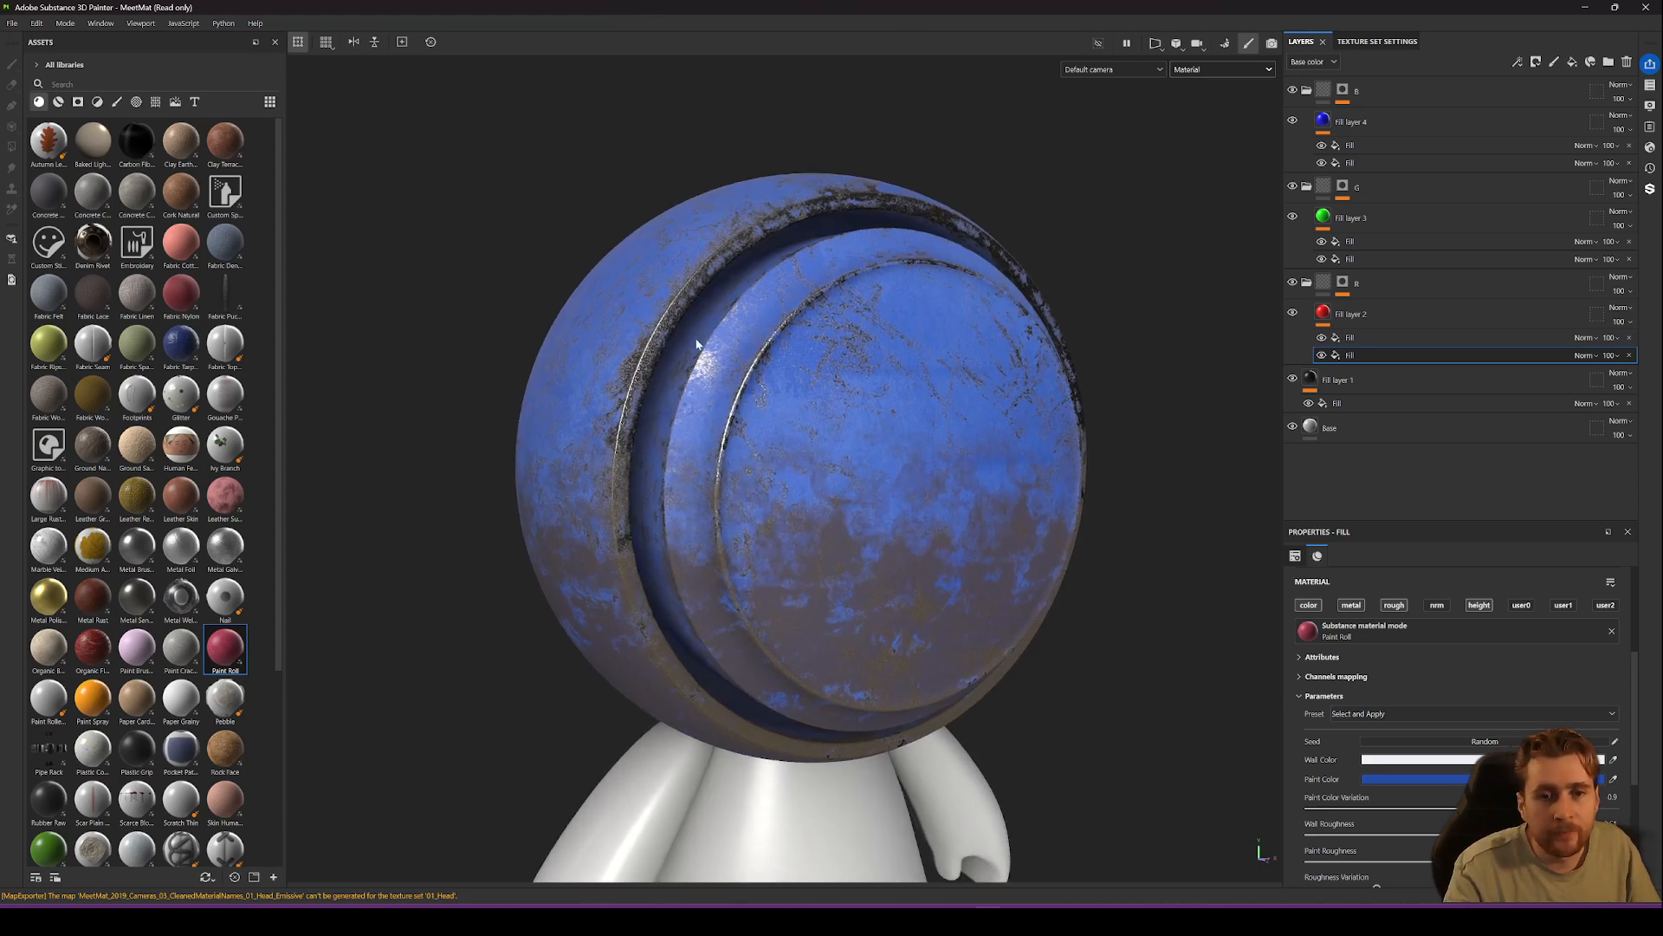
pyautogui.keyDown('alt'); pyautogui.moveTo(698, 344); pyautogui.dragTo(606, 359); pyautogui.keyUp('alt')
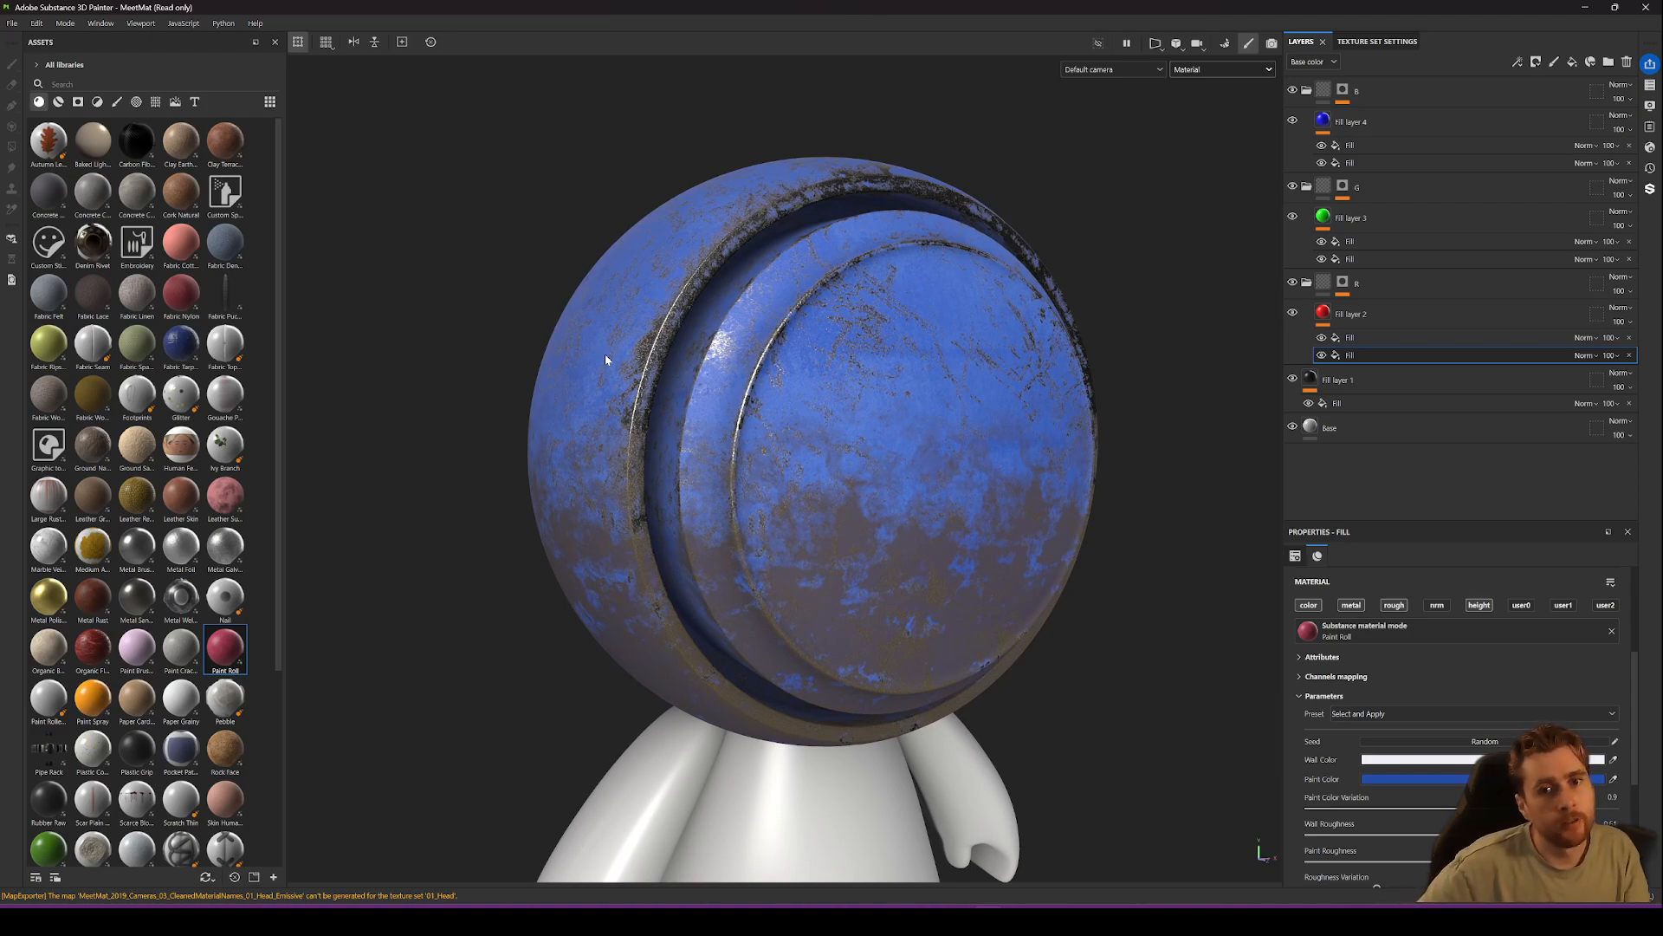
pyautogui.keyDown('alt'); pyautogui.moveTo(605, 359); pyautogui.dragTo(1009, 396); pyautogui.keyUp('alt')
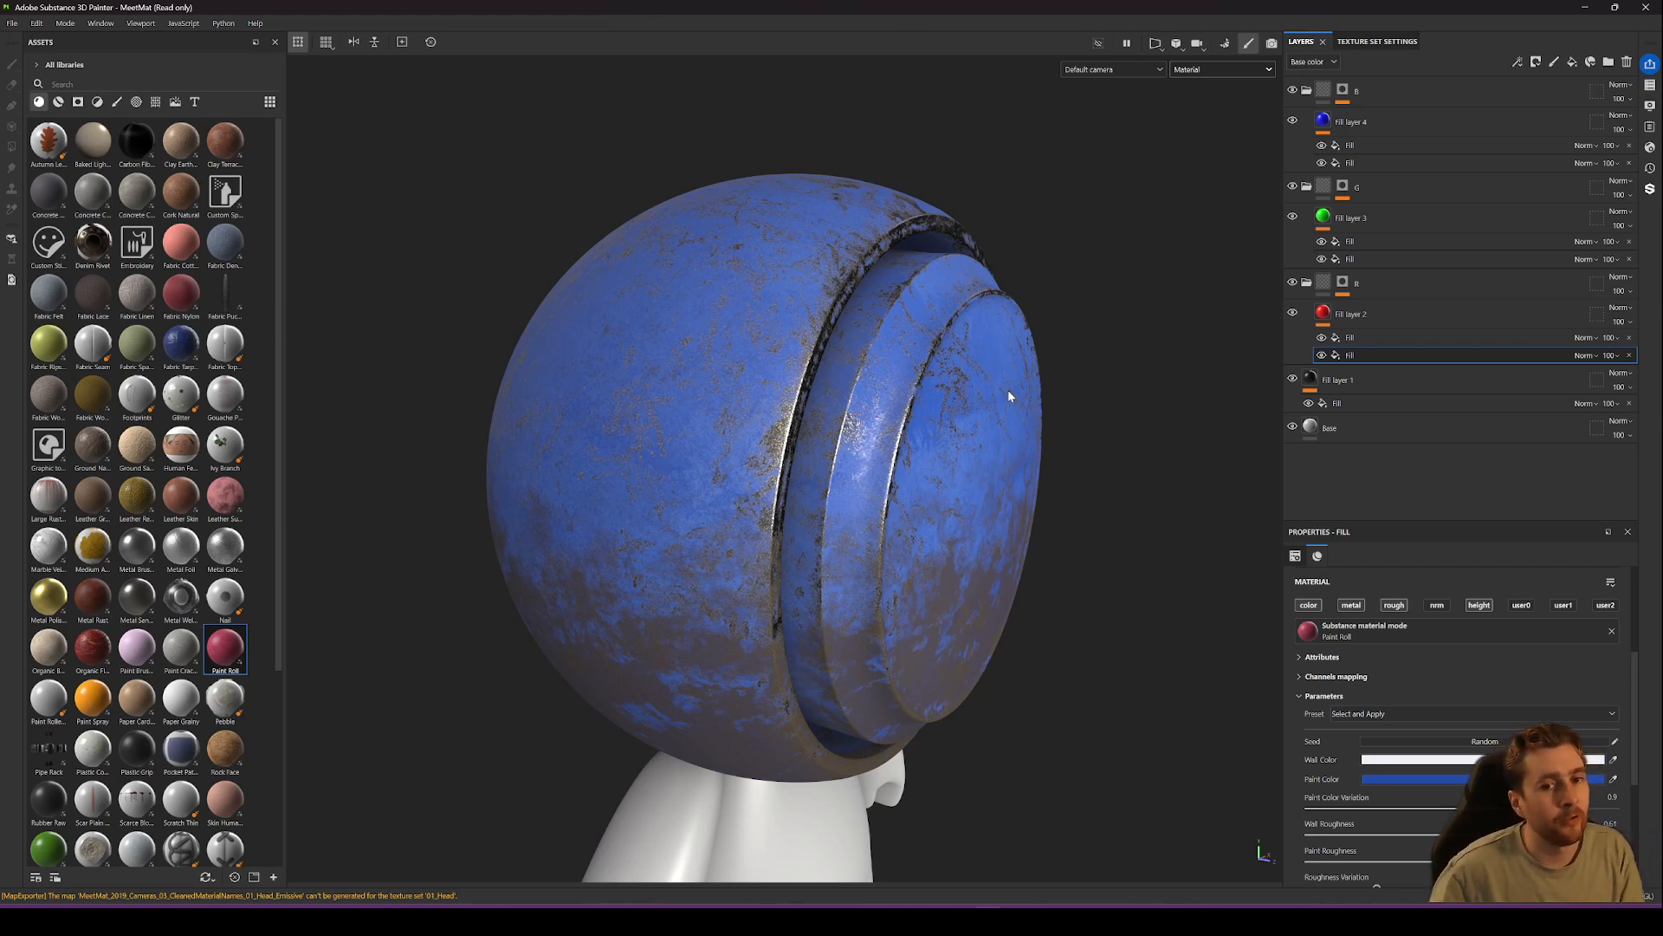
pyautogui.keyDown('alt'); pyautogui.moveTo(697, 516); pyautogui.dragTo(942, 461); pyautogui.keyUp('alt')
# Collapse the B, G and R folders in the layer stack.
pyautogui.click(1307, 91)
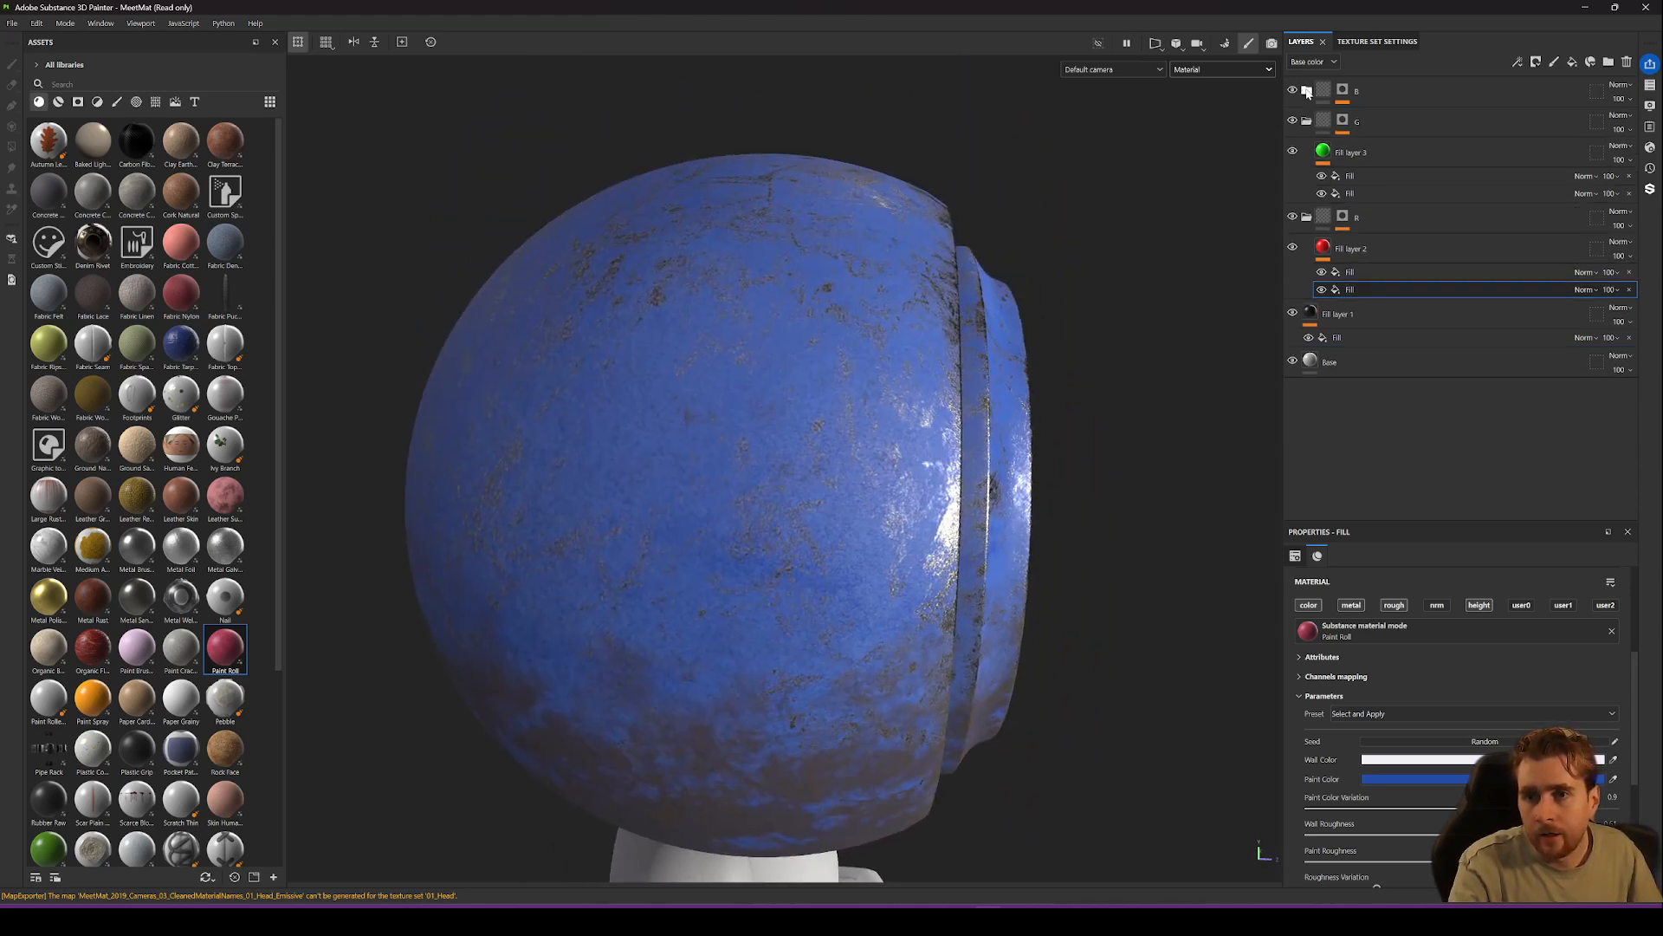
pyautogui.click(1308, 122)
pyautogui.click(1307, 151)
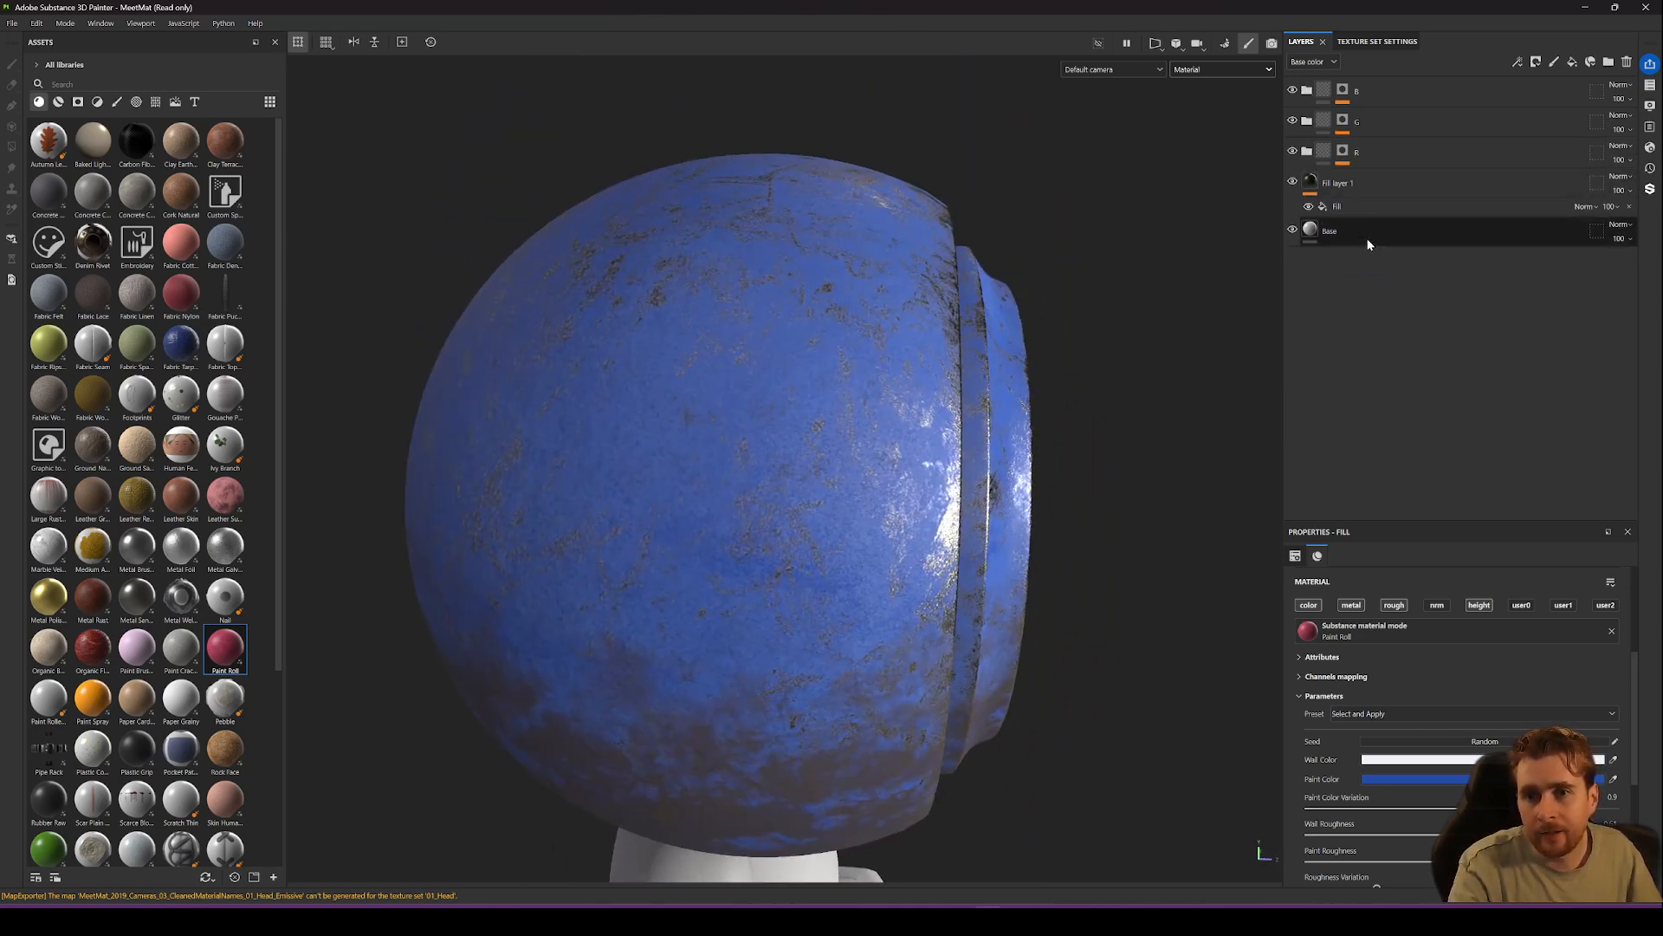
# Add a fill layer above the B folder and name it Passthrough.
pyautogui.click(1416, 89)
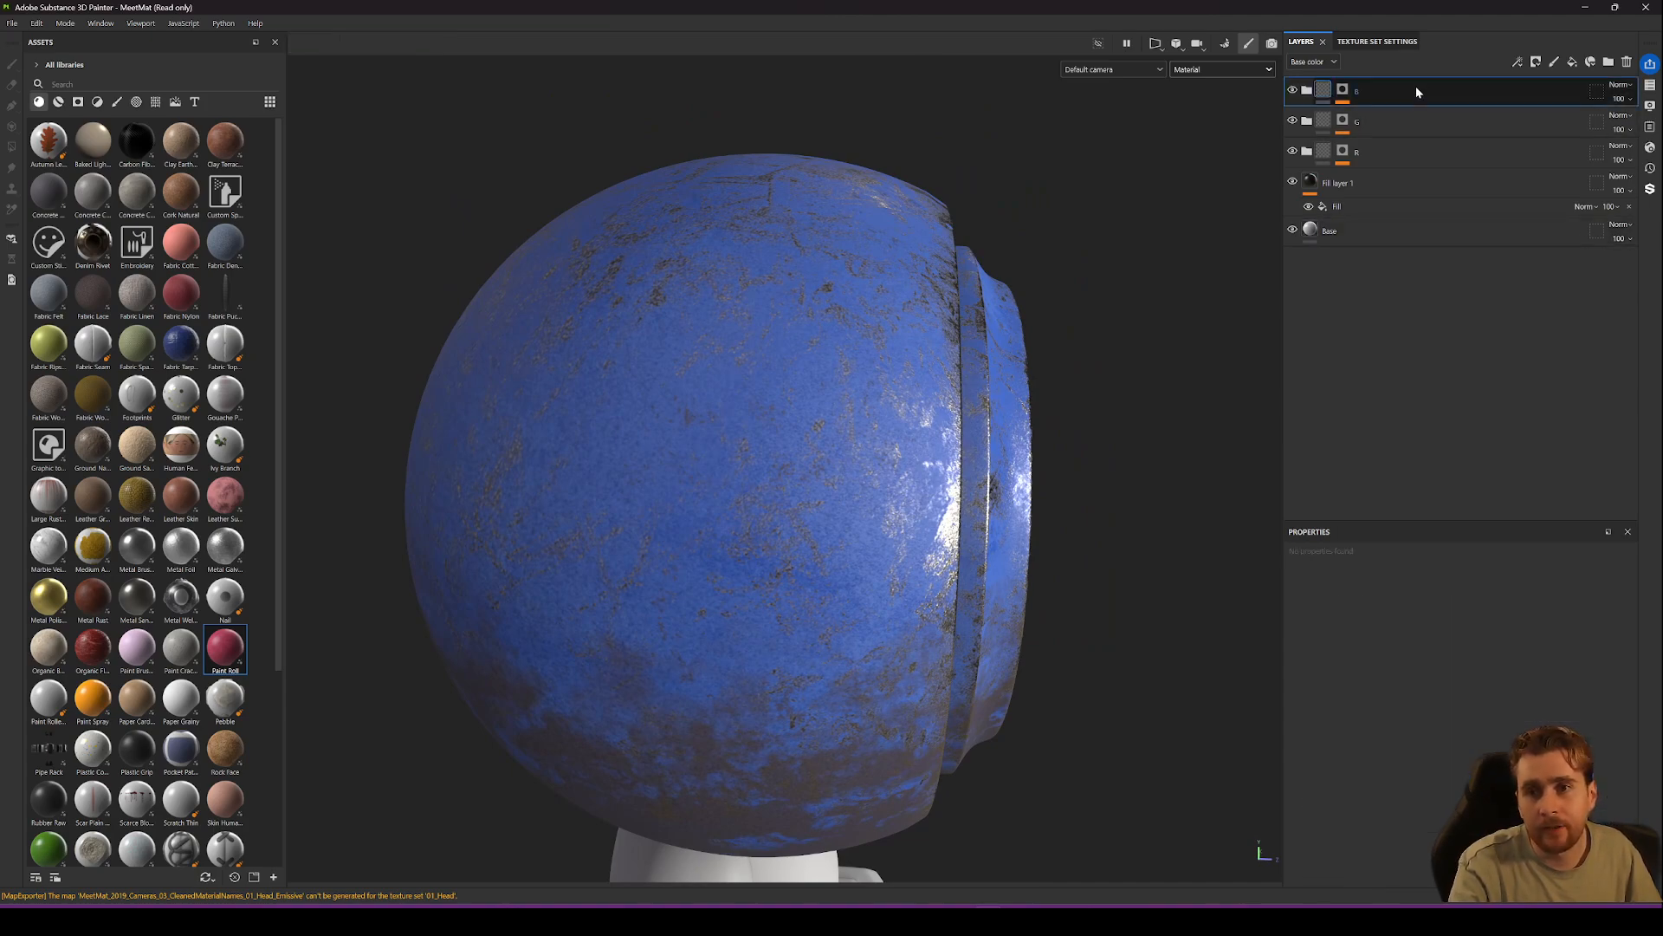
pyautogui.click(1573, 61)
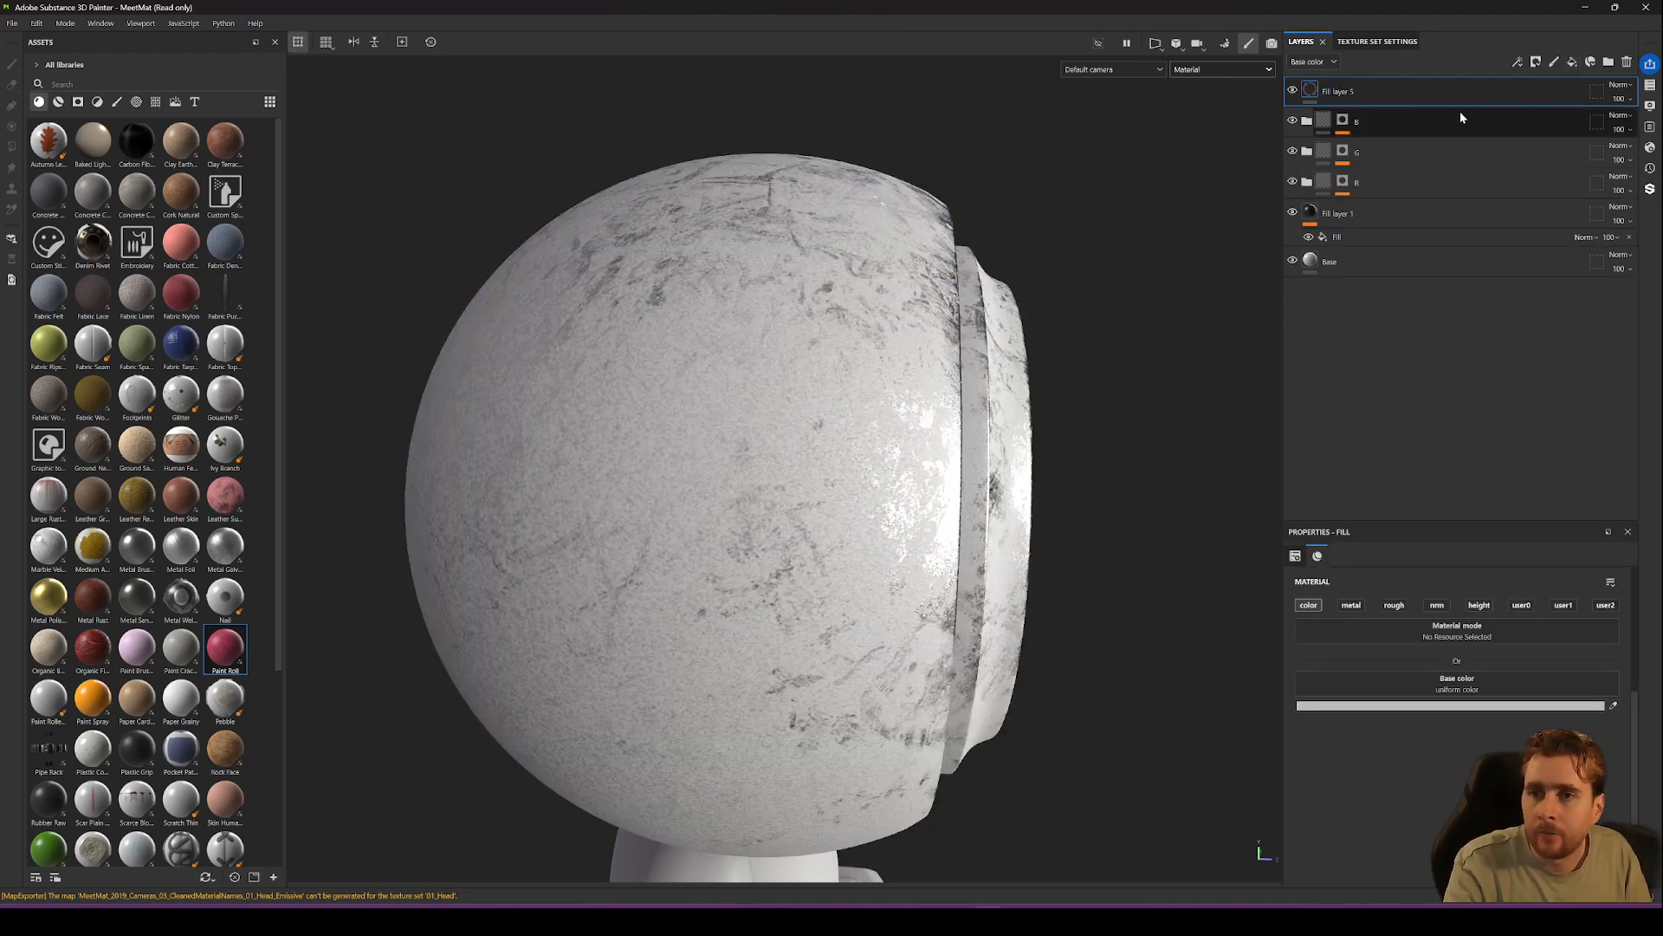
pyautogui.doubleClick(1341, 92)
pyautogui.write('Pas')
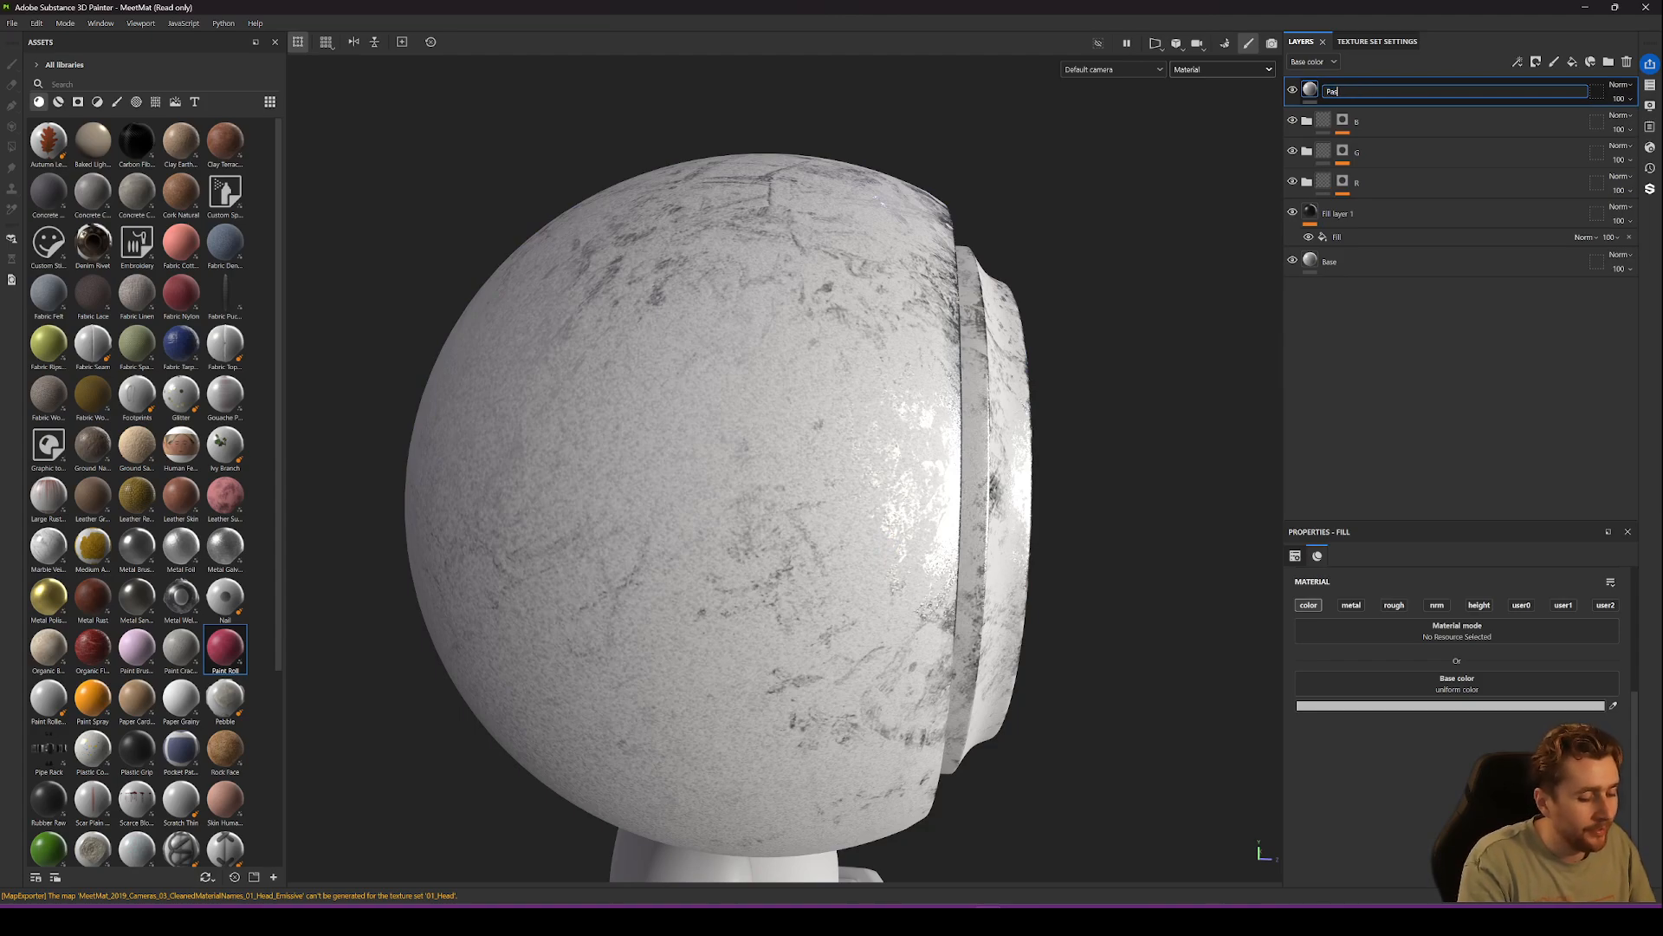
pyautogui.write('sthrough')
pyautogui.press('Return')
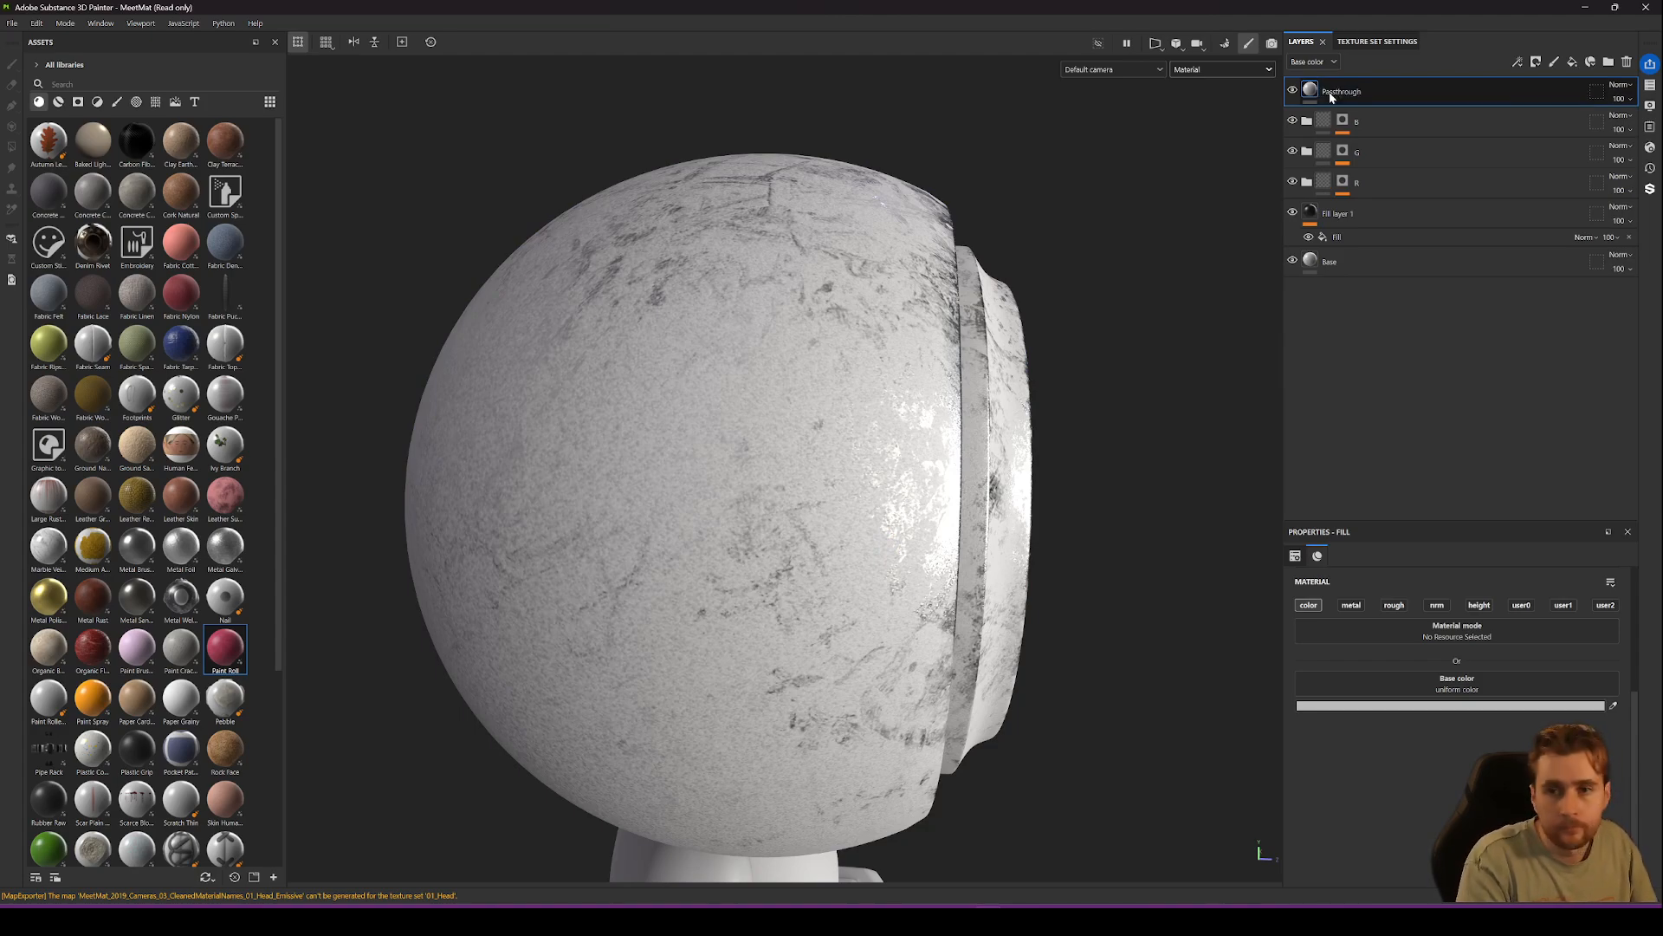
# Set the new fill layer's base color blending mode to Passthrough and turn off its color channel.
pyautogui.click(1619, 84)
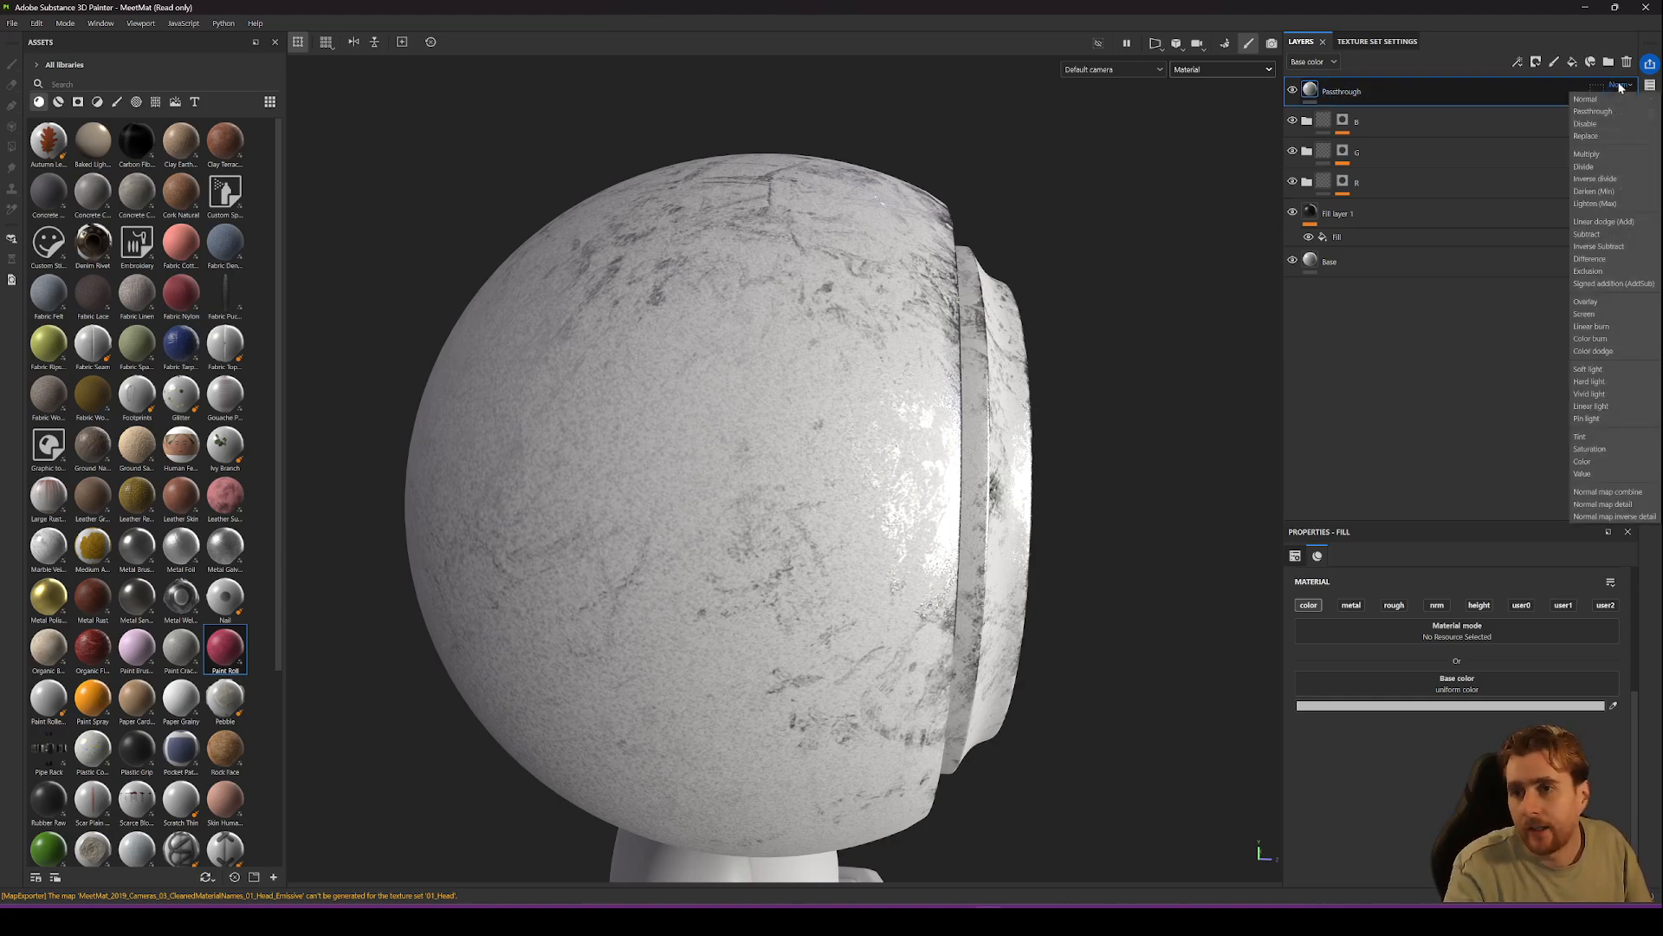
pyautogui.click(1593, 111)
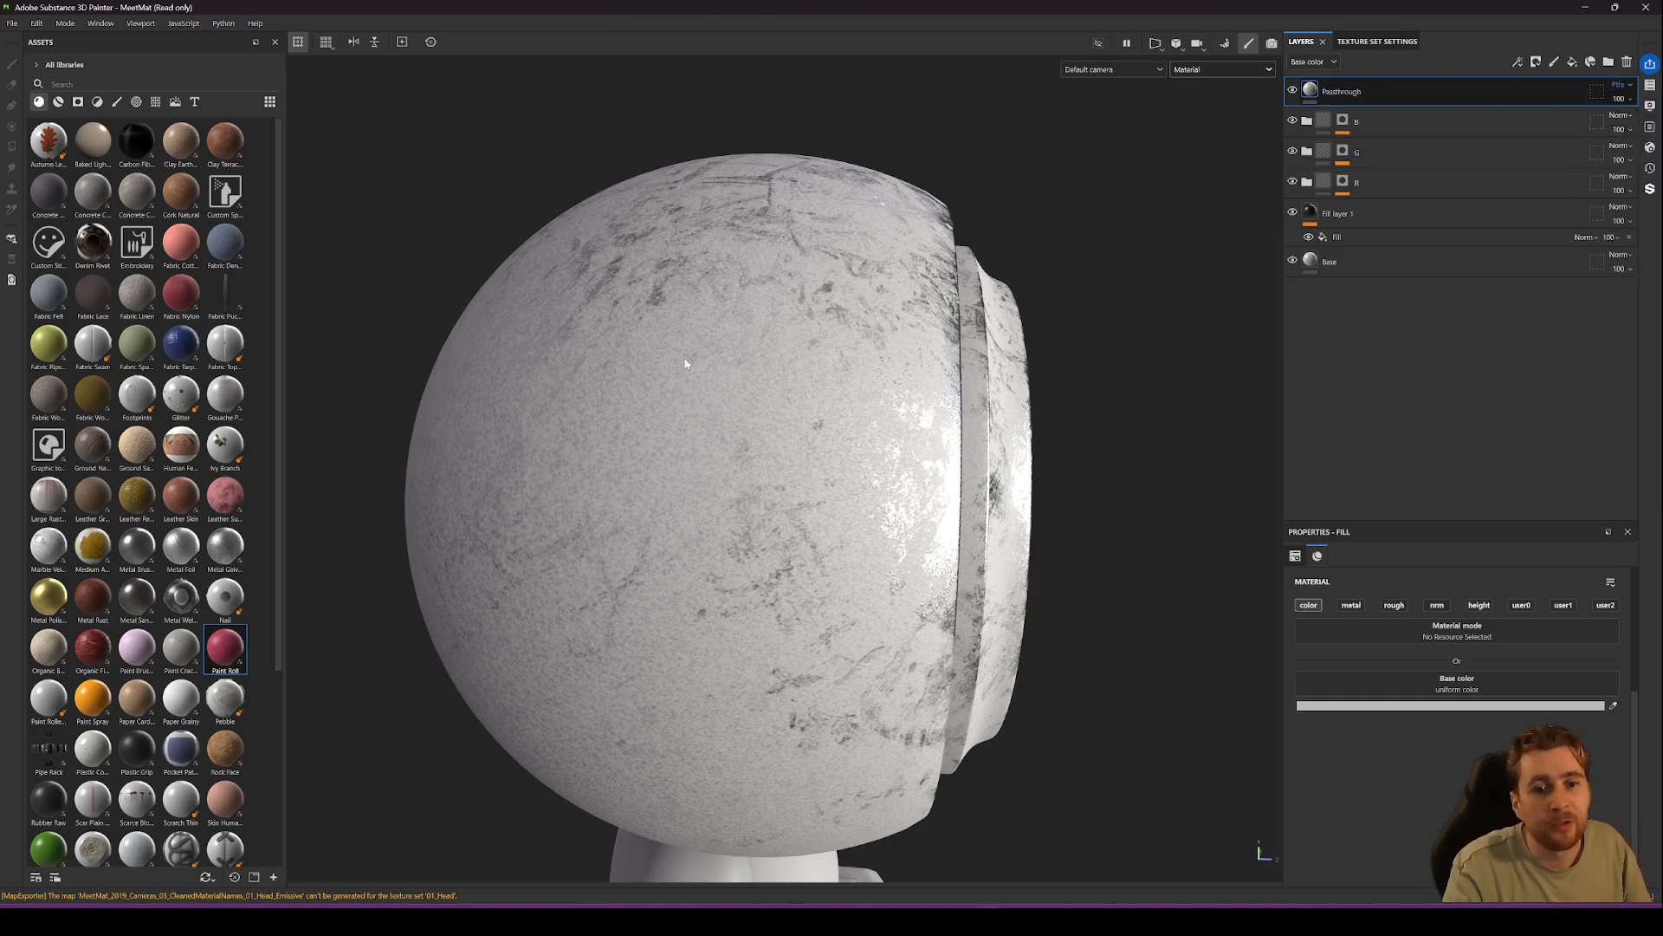
pyautogui.keyDown('alt'); pyautogui.moveTo(685, 363); pyautogui.dragTo(831, 233); pyautogui.keyUp('alt')
pyautogui.click(1313, 605)
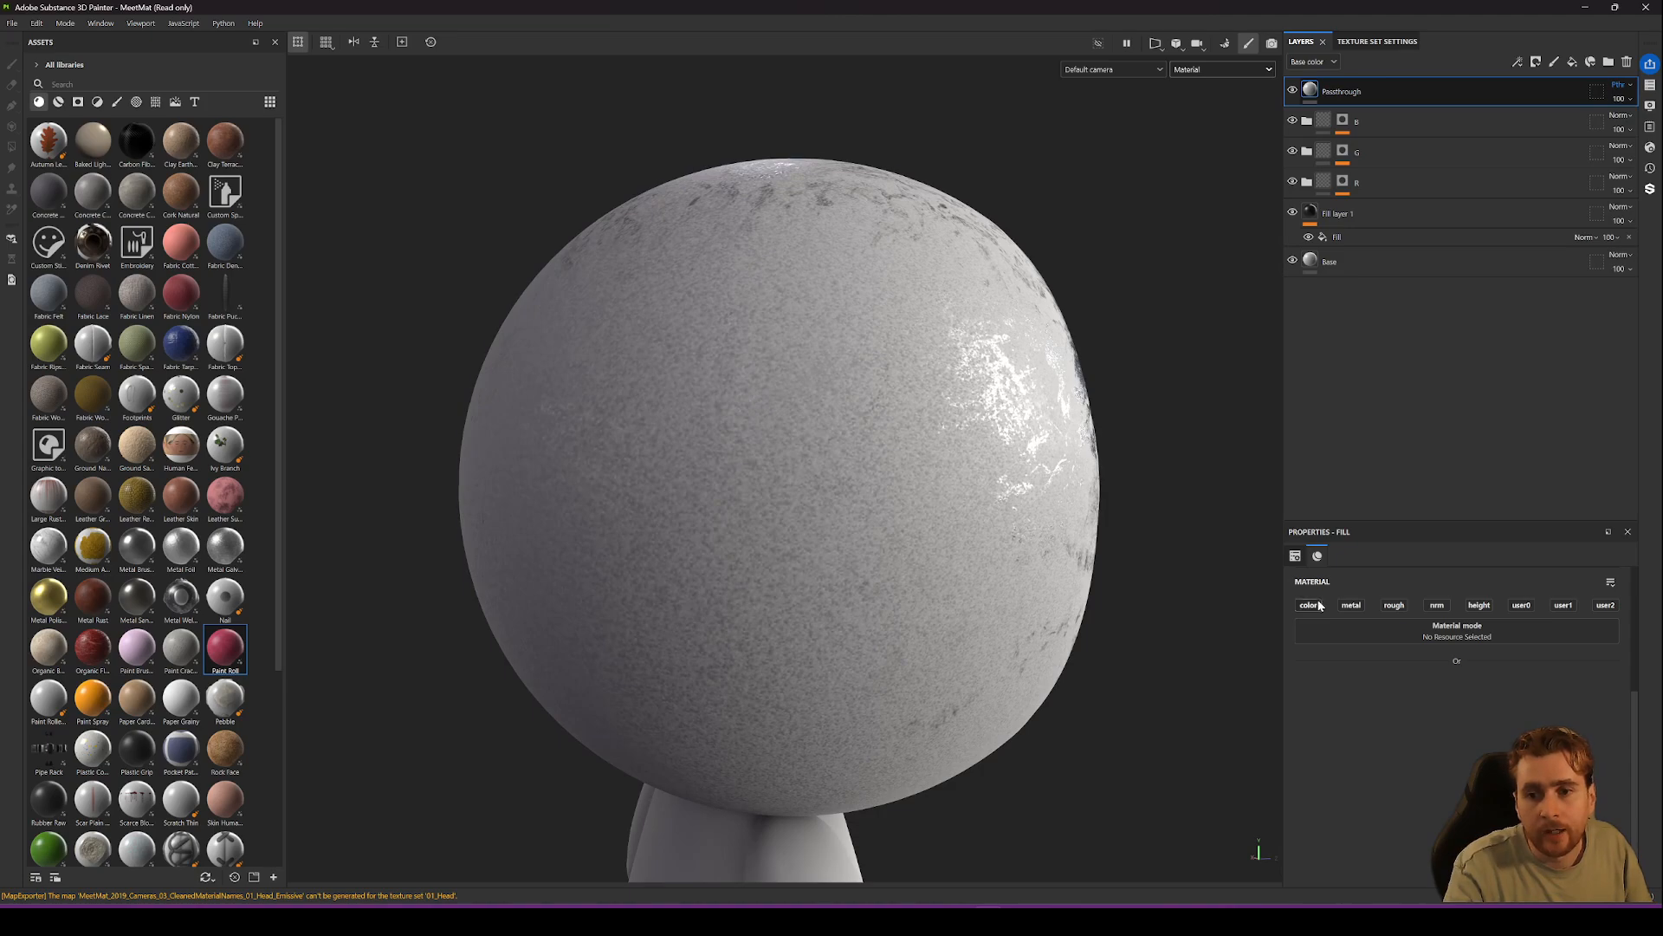
pyautogui.keyDown('alt'); pyautogui.moveTo(958, 310); pyautogui.dragTo(991, 269); pyautogui.keyUp('alt')
pyautogui.keyDown('alt'); pyautogui.moveTo(991, 269); pyautogui.dragTo(965, 349, button='middle'); pyautogui.keyUp('alt')
# Try a Blur filter with an intensity of about 3.16 on the Passthrough layer and remove it.
pyautogui.rightClick(1367, 82)
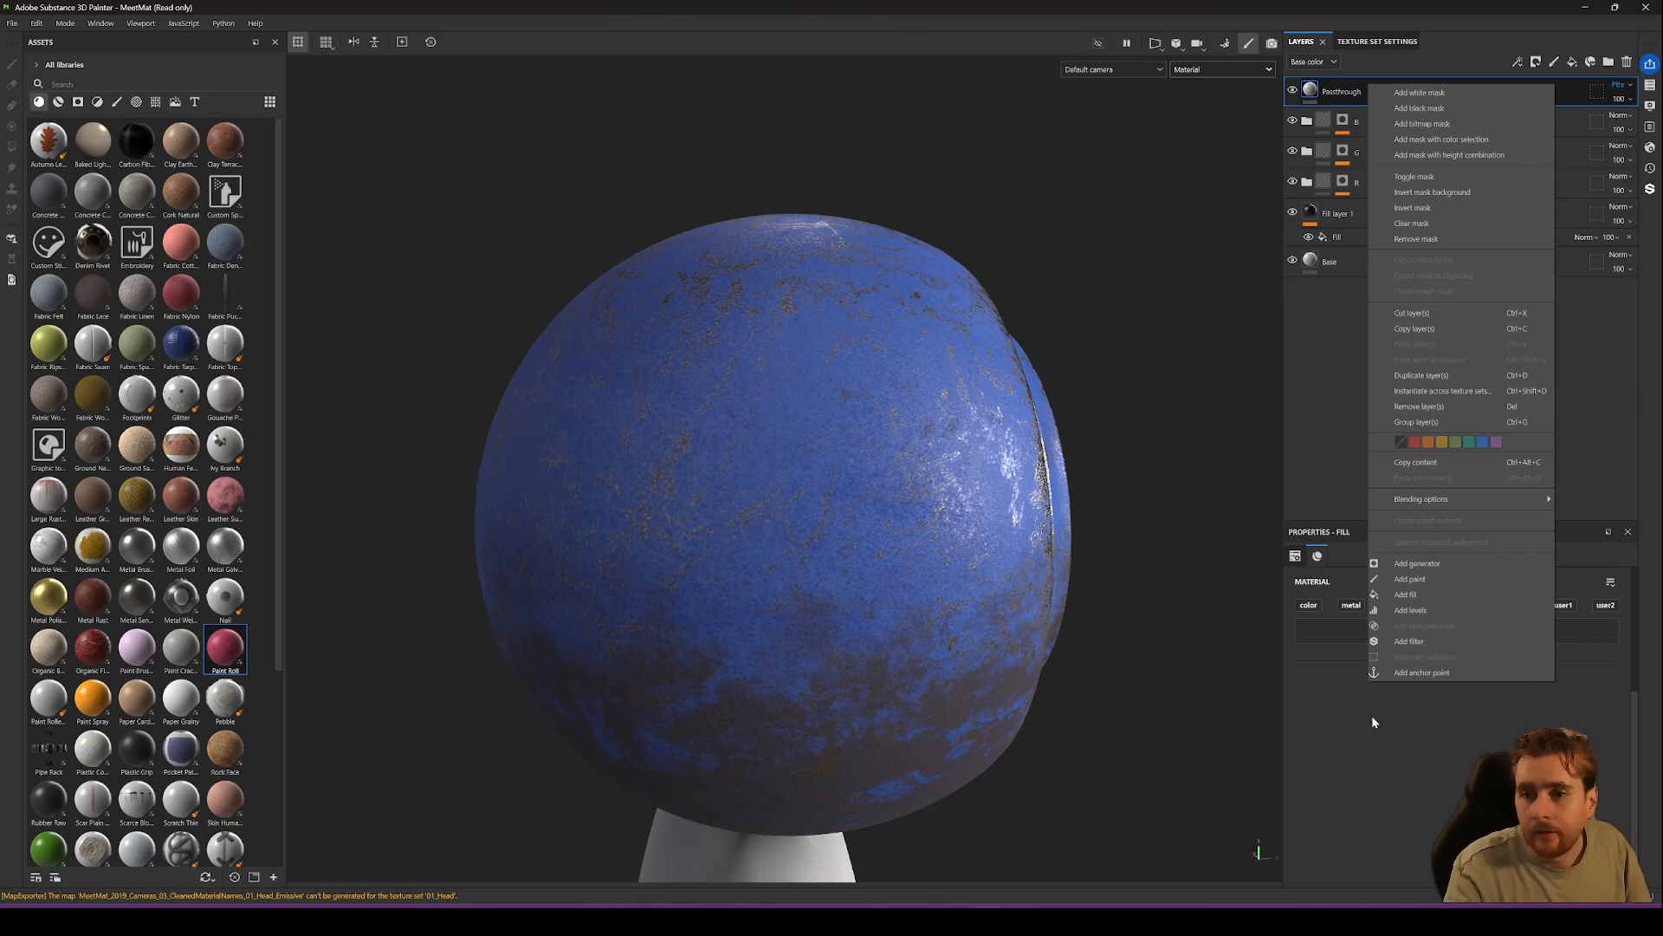
pyautogui.click(1425, 642)
pyautogui.click(1381, 604)
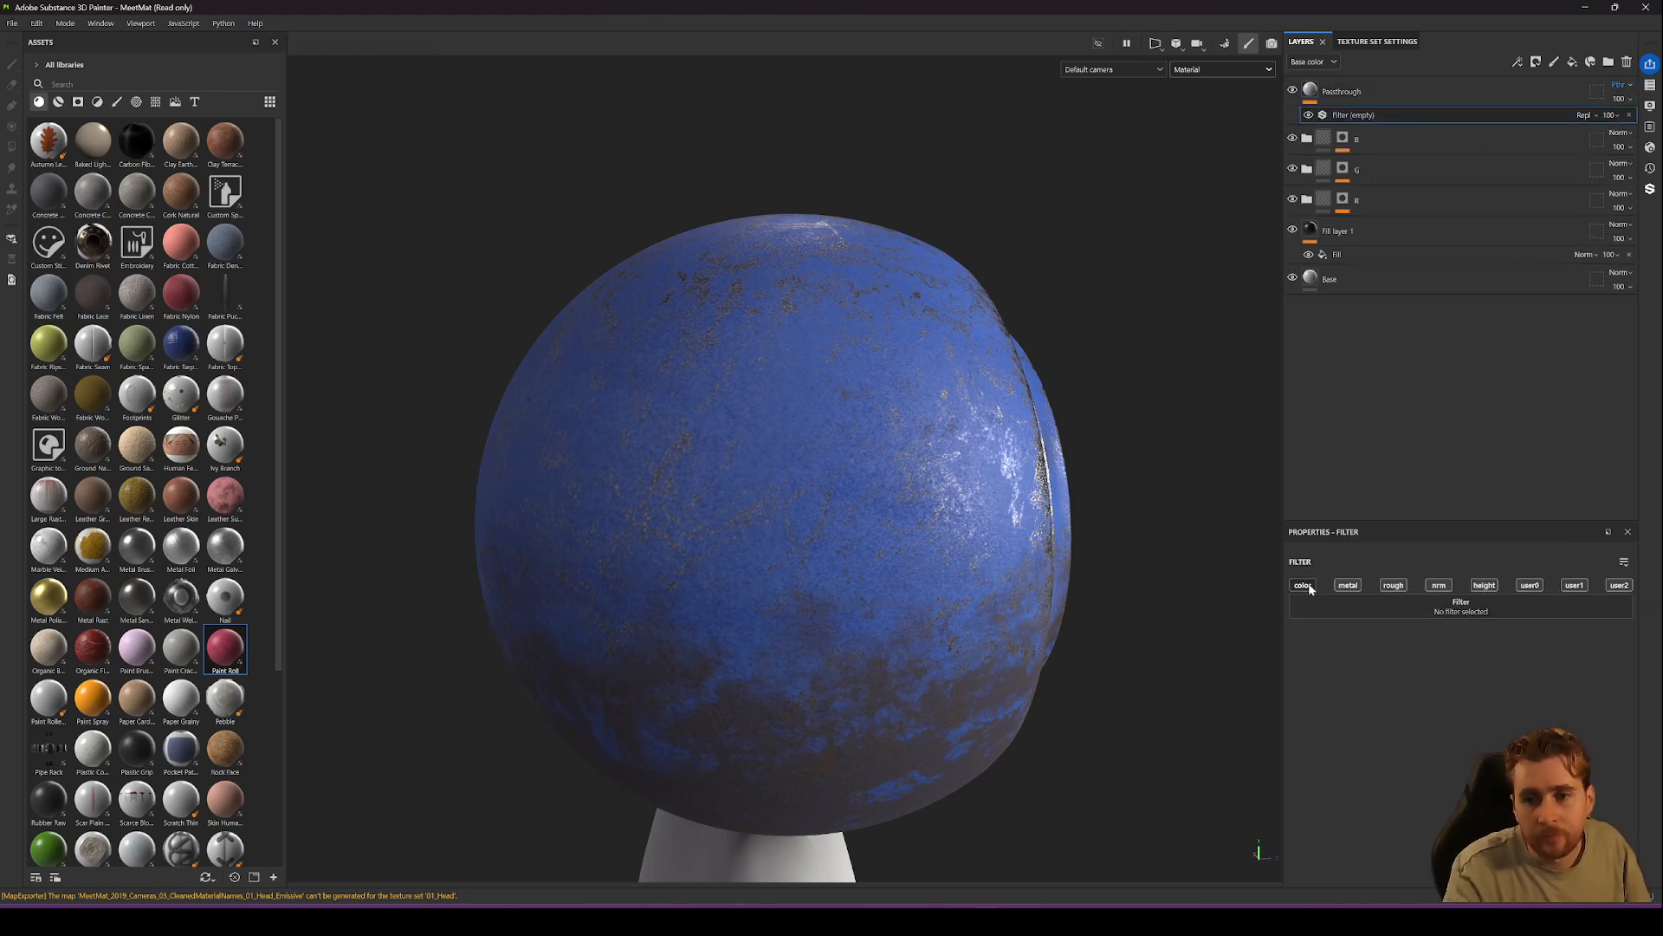
pyautogui.click(1445, 611)
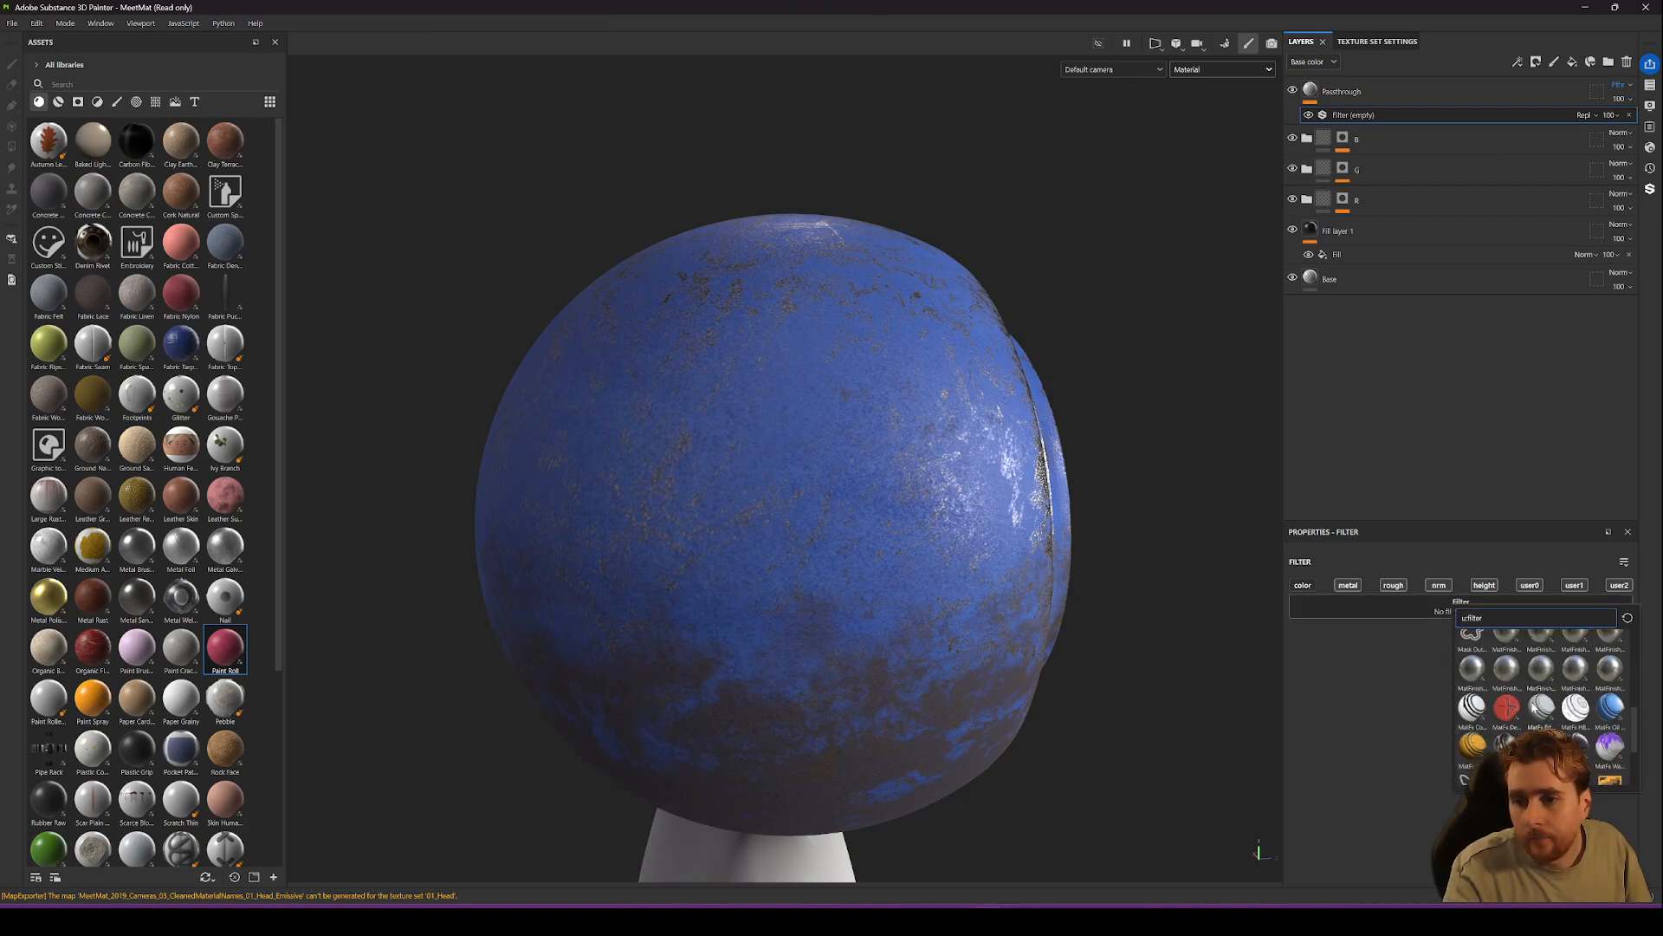
pyautogui.scroll(1, 1512, 732)
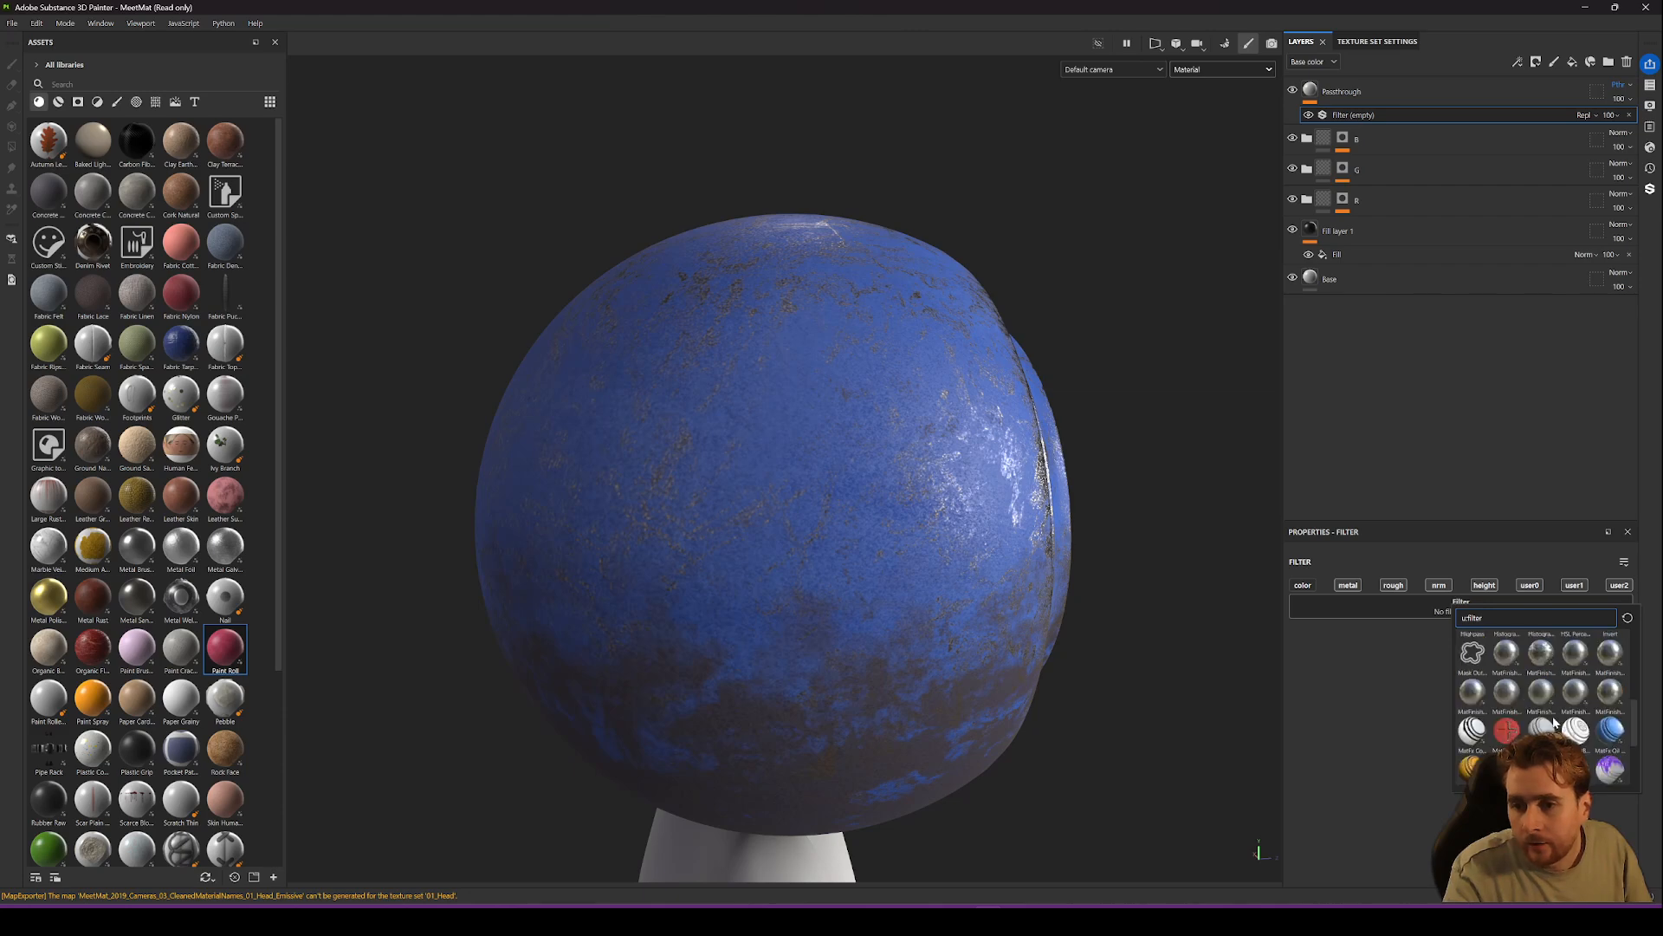
pyautogui.scroll(5, 1556, 725)
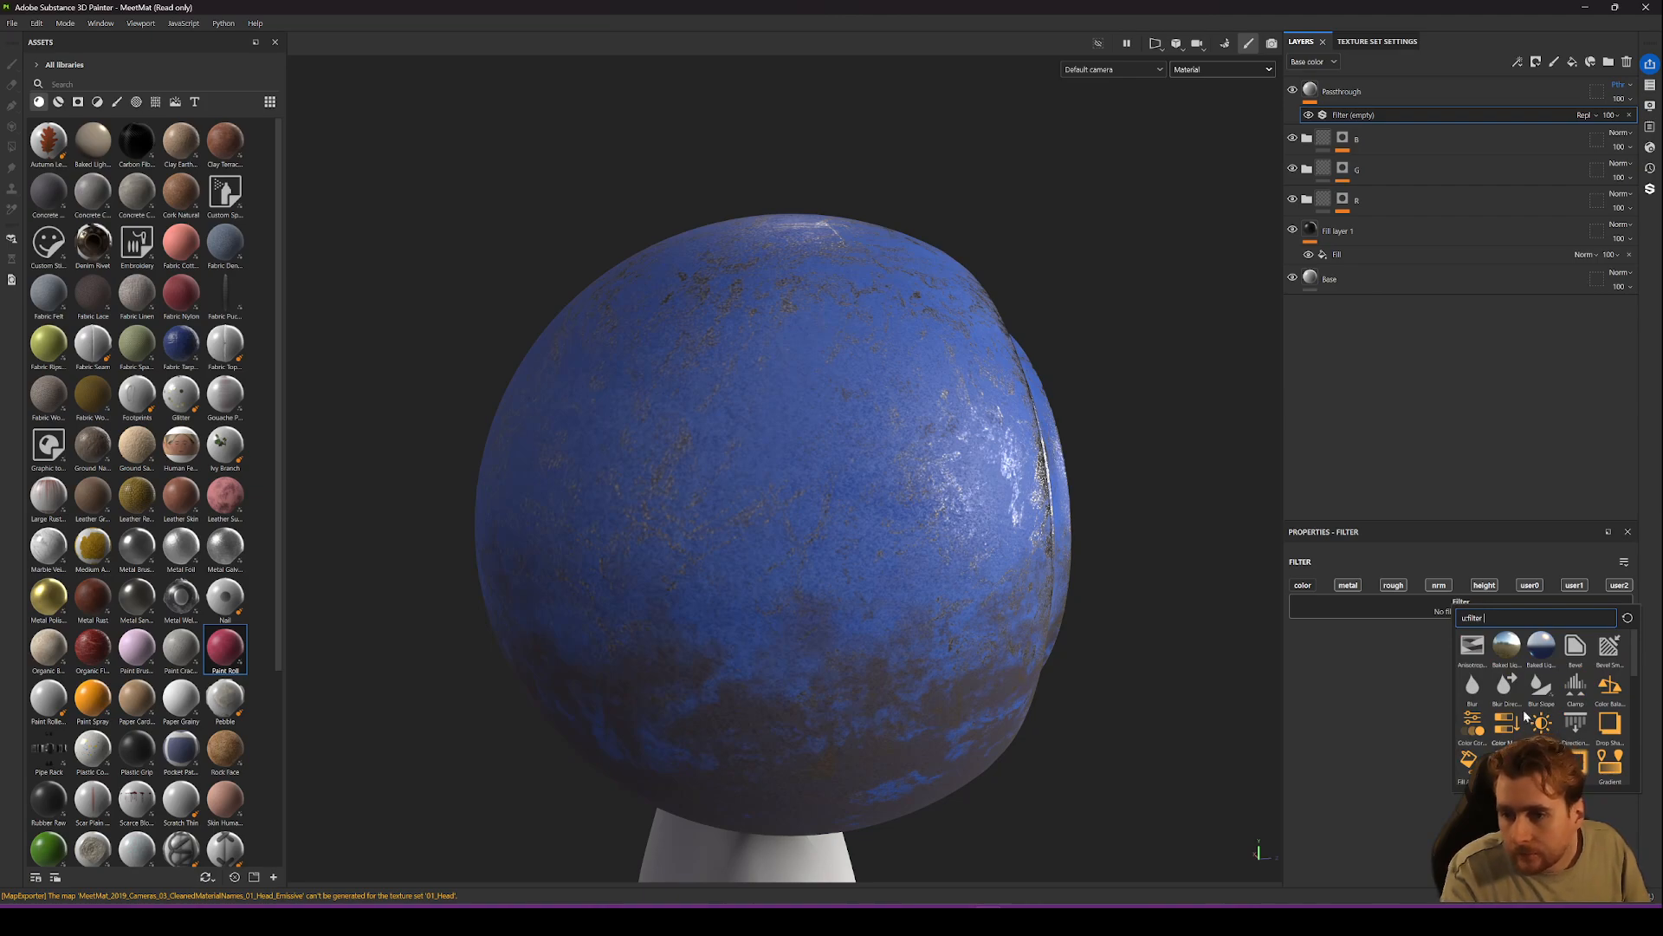
pyautogui.click(1476, 688)
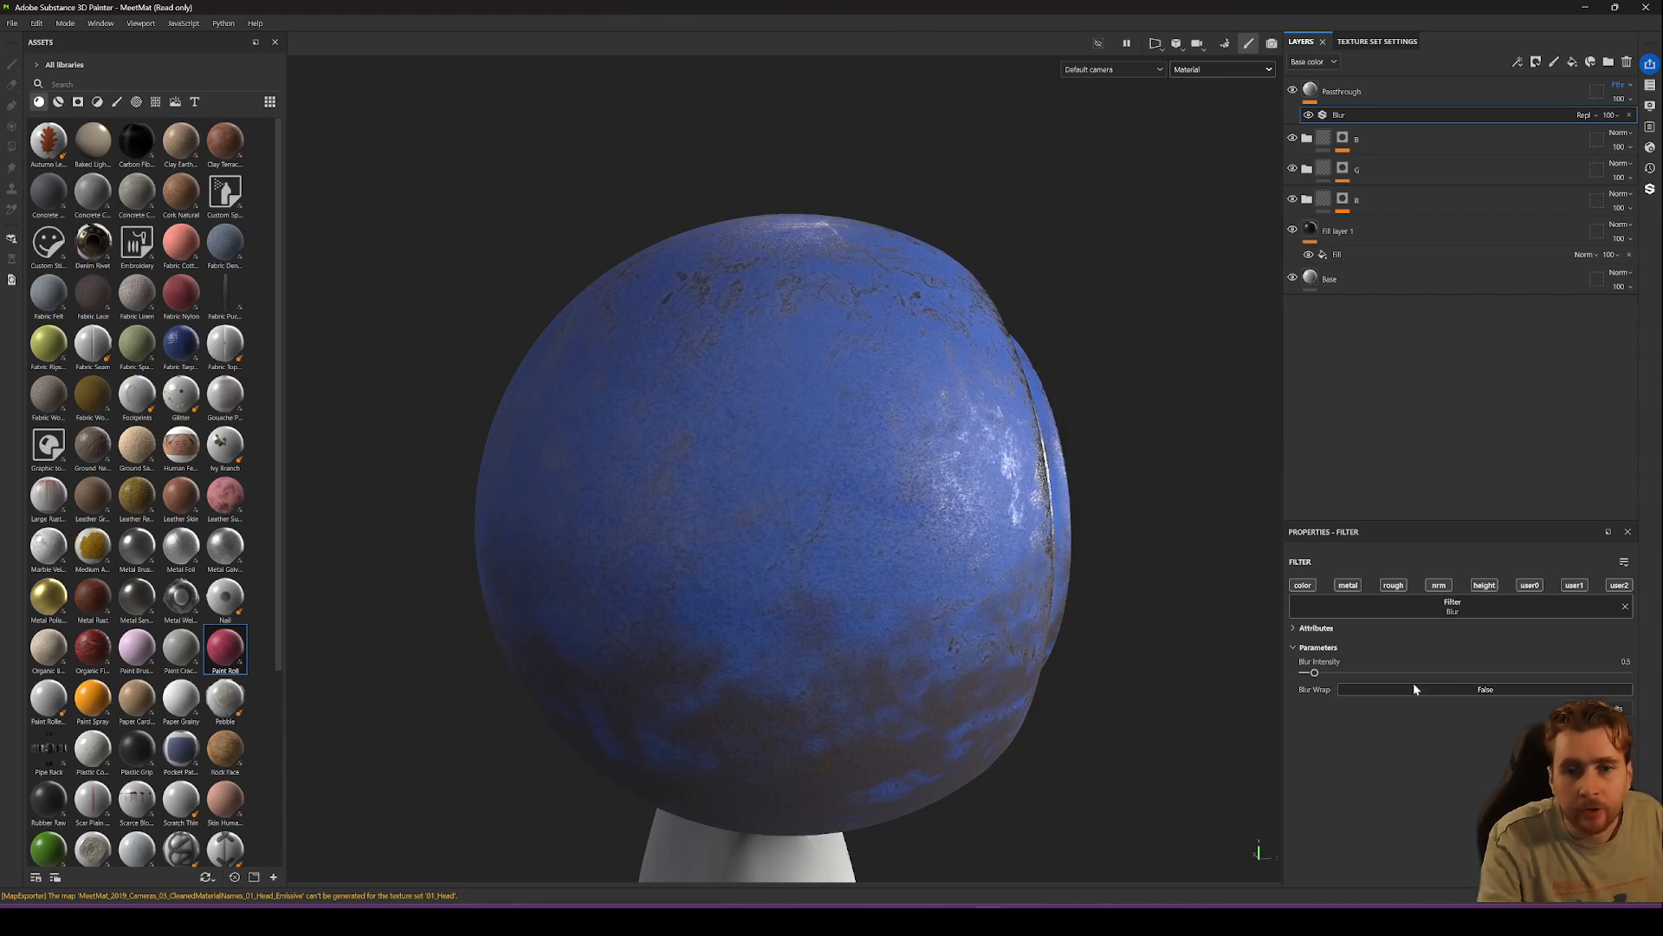
pyautogui.moveTo(1314, 673); pyautogui.dragTo(1409, 709)
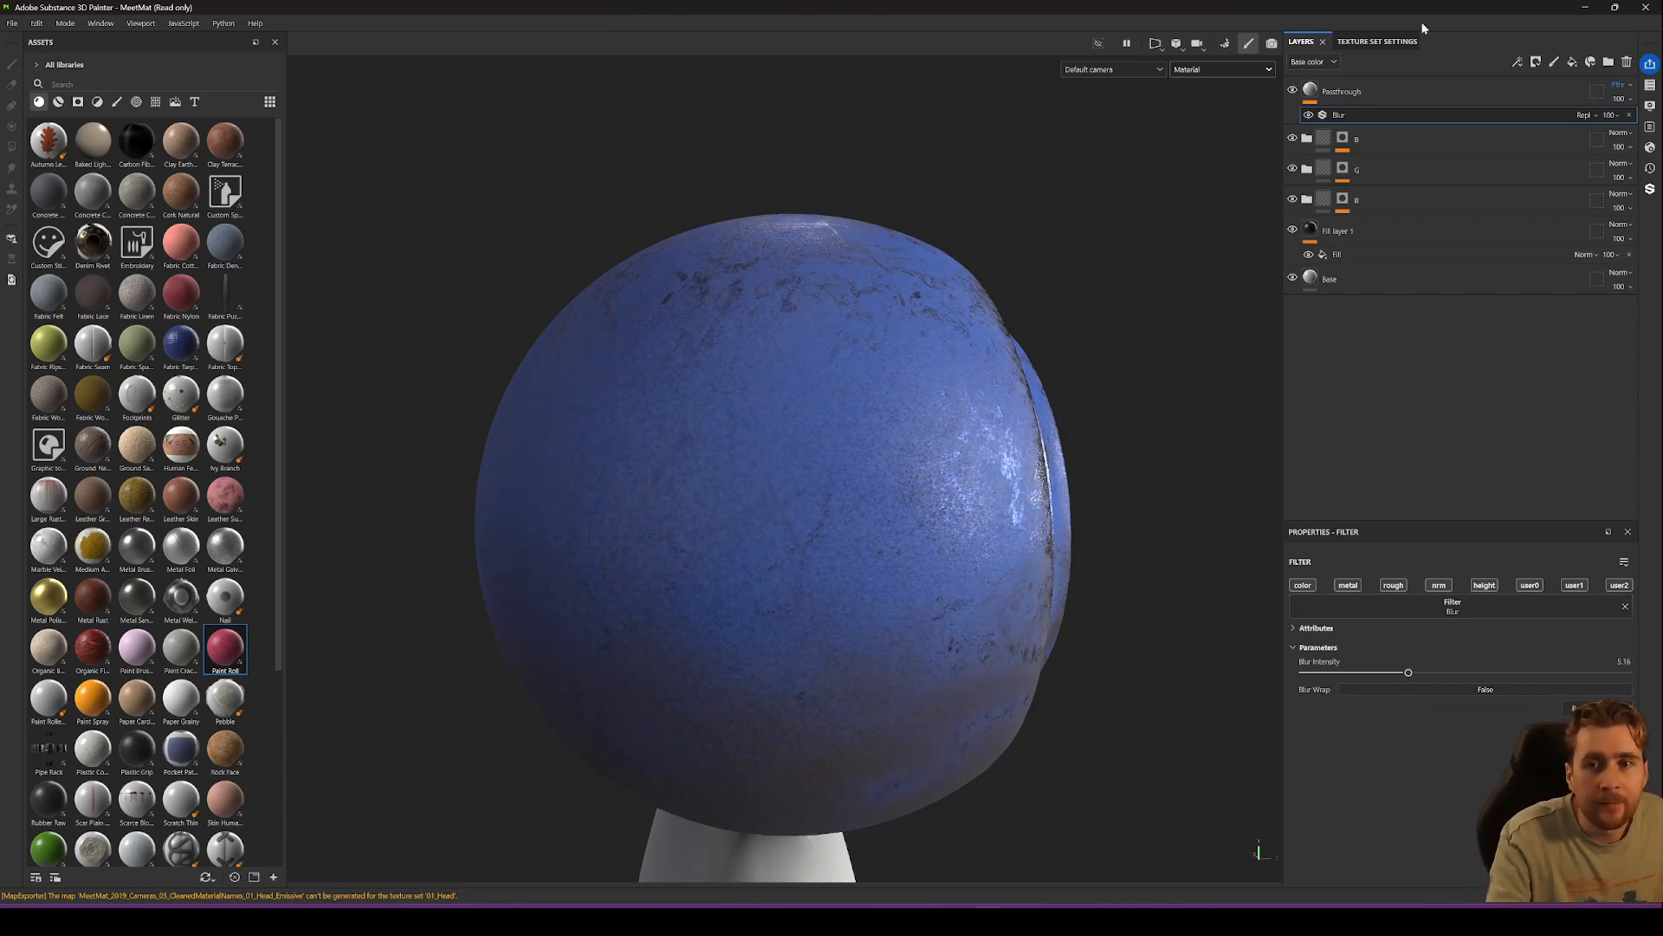
pyautogui.click(1628, 114)
# Set the Passthrough layer's base color blending mode back to Normal.
pyautogui.click(1617, 84)
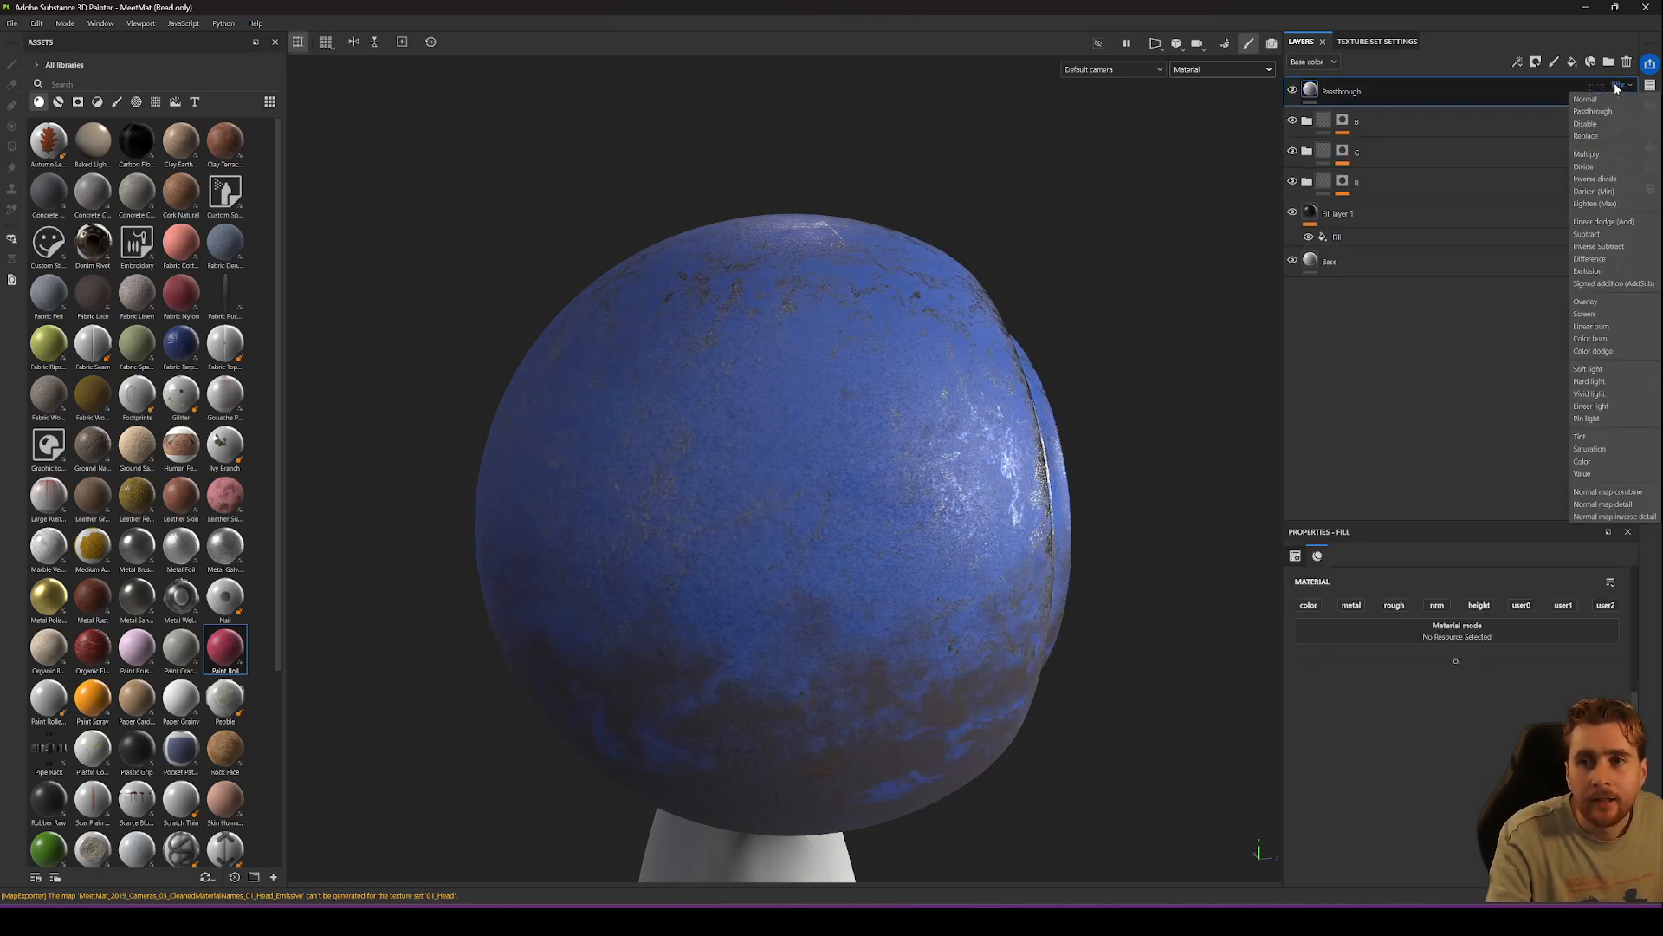
pyautogui.click(1612, 111)
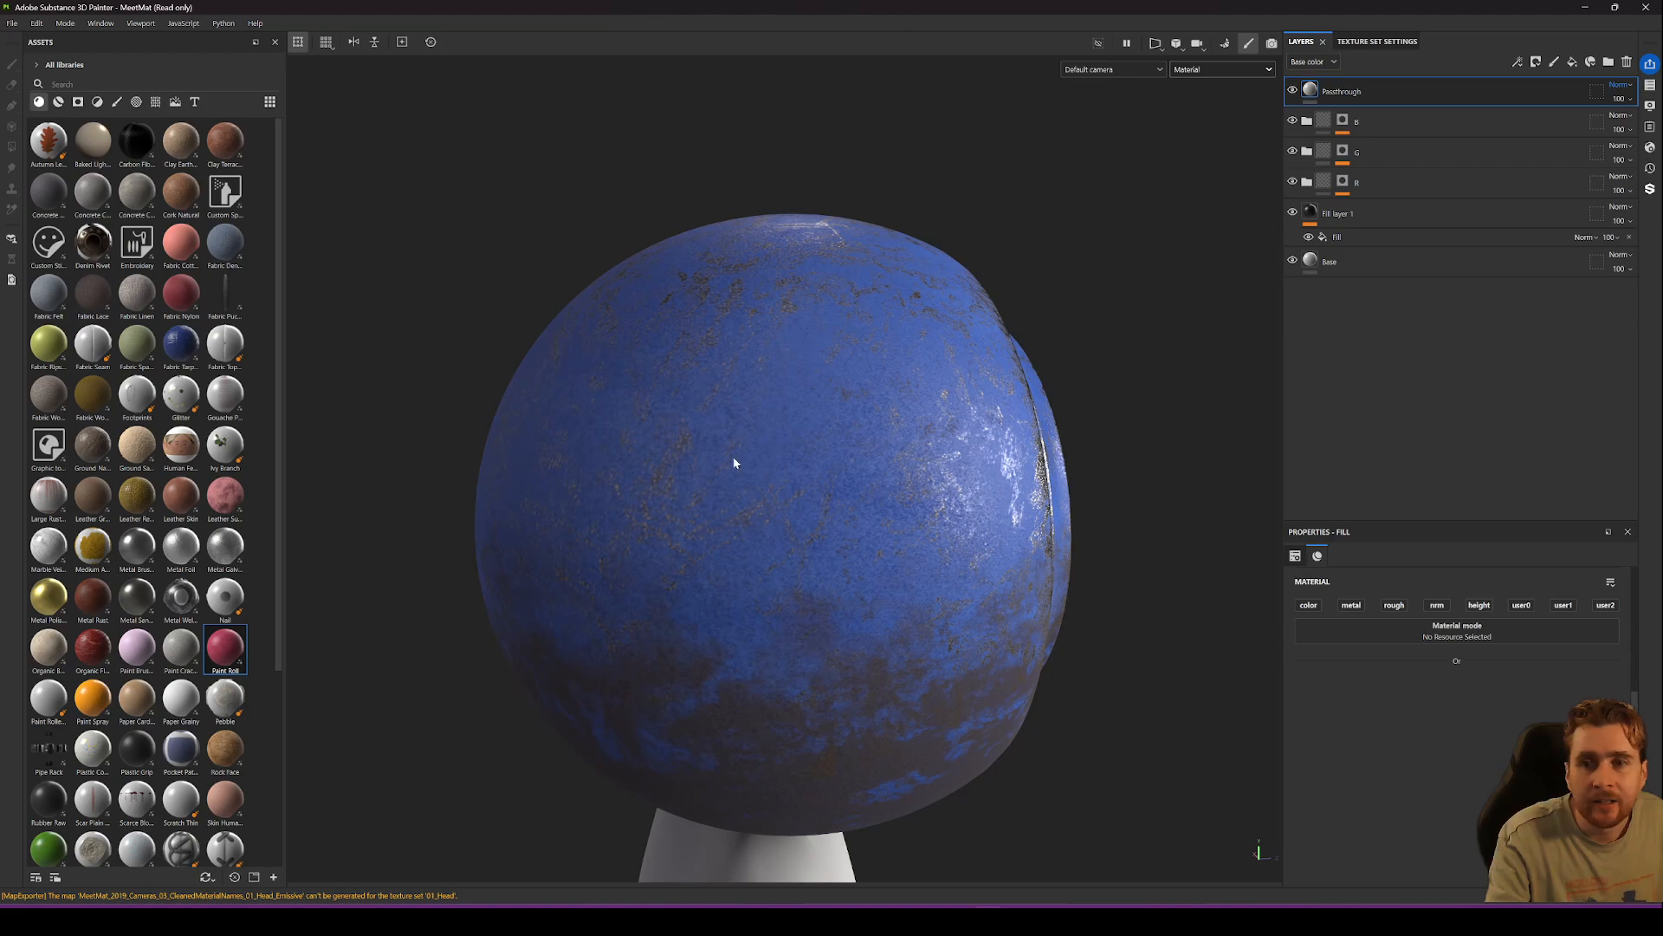
pyautogui.keyDown('alt'); pyautogui.moveTo(734, 463); pyautogui.dragTo(646, 598); pyautogui.keyUp('alt')
pyautogui.keyDown('alt'); pyautogui.moveTo(906, 512); pyautogui.dragTo(962, 284); pyautogui.keyUp('alt')
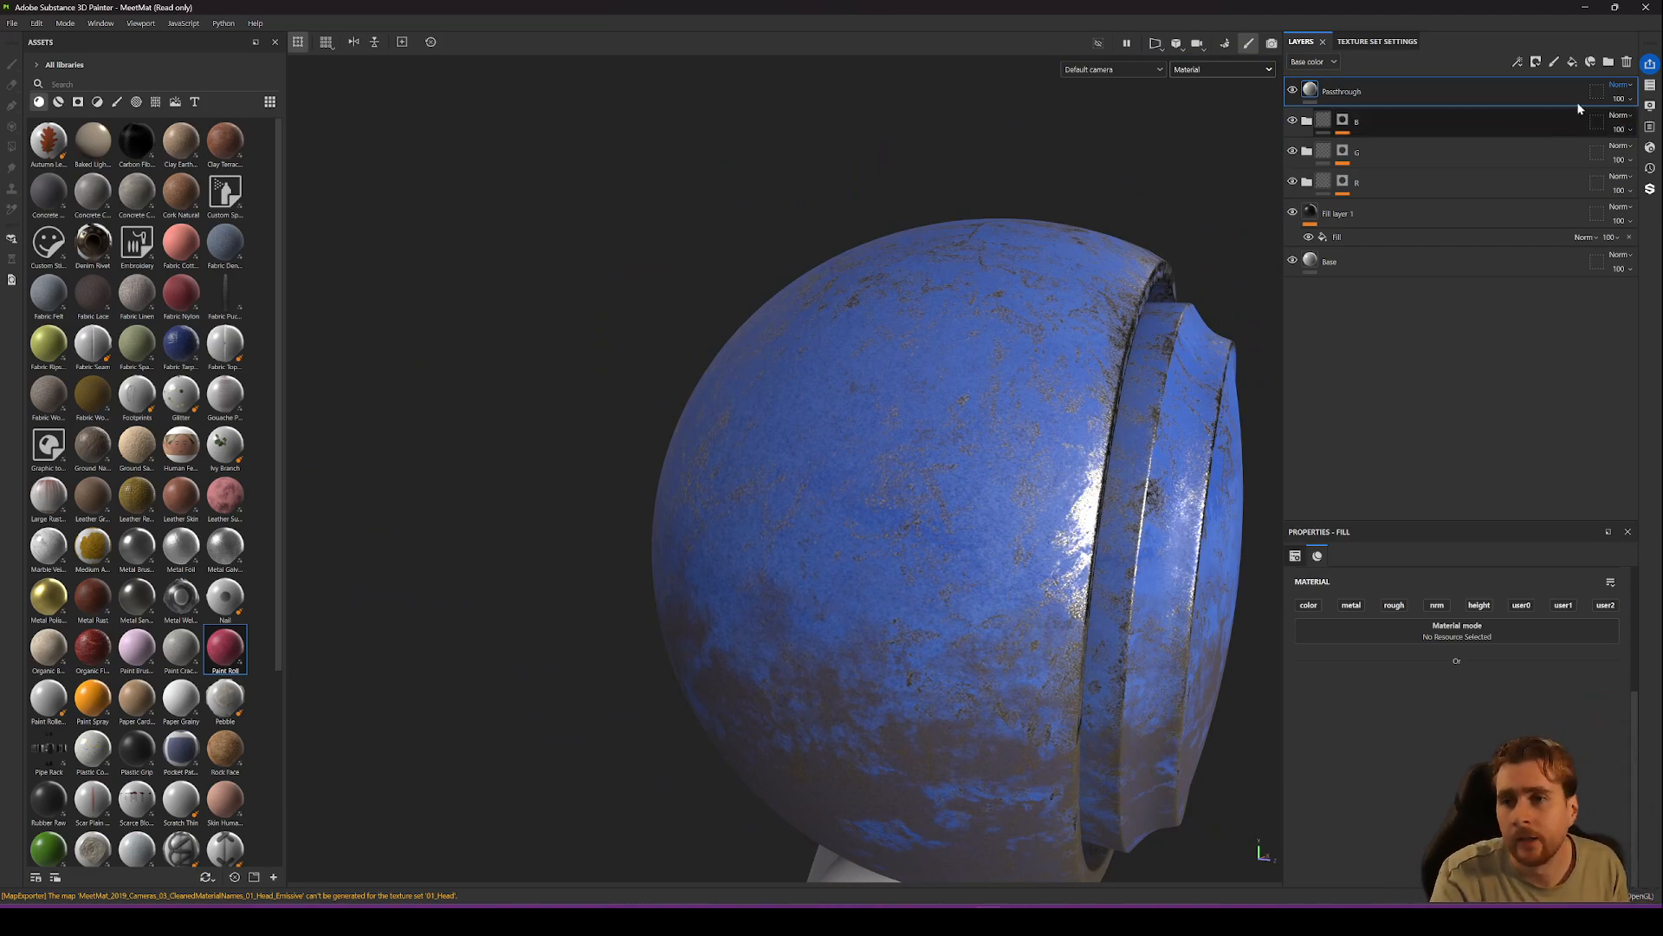
# Set the Passthrough layer's User0 blending mode to Passthrough and return the layer stack to the Base color channel.
pyautogui.click(1322, 61)
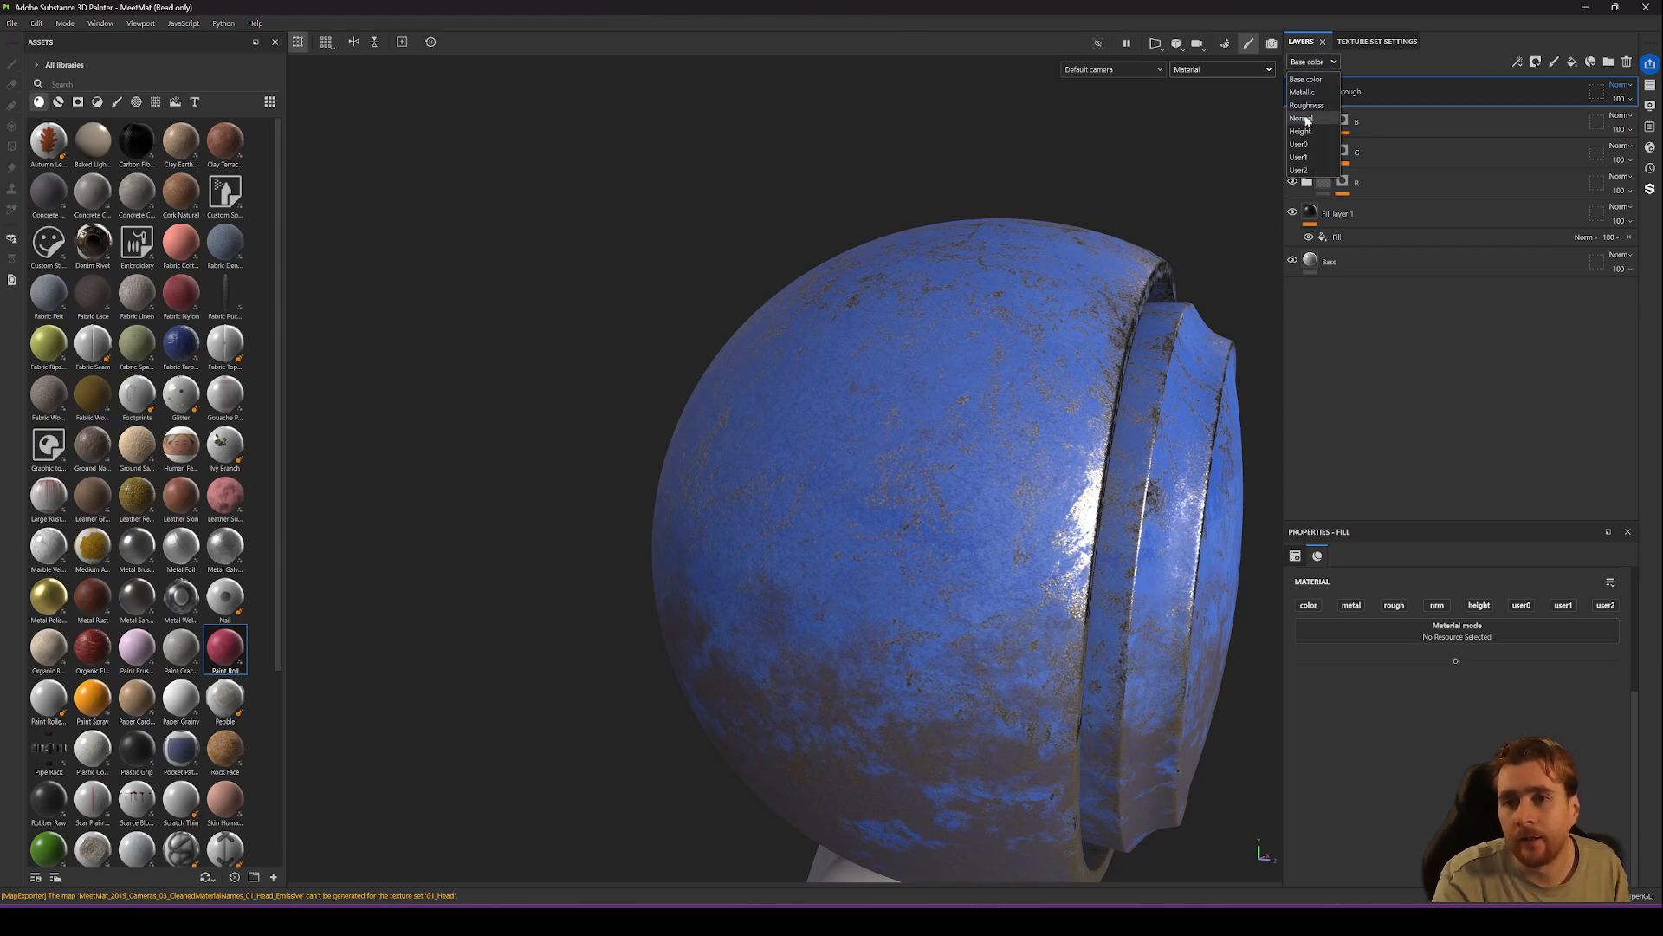
pyautogui.click(1299, 143)
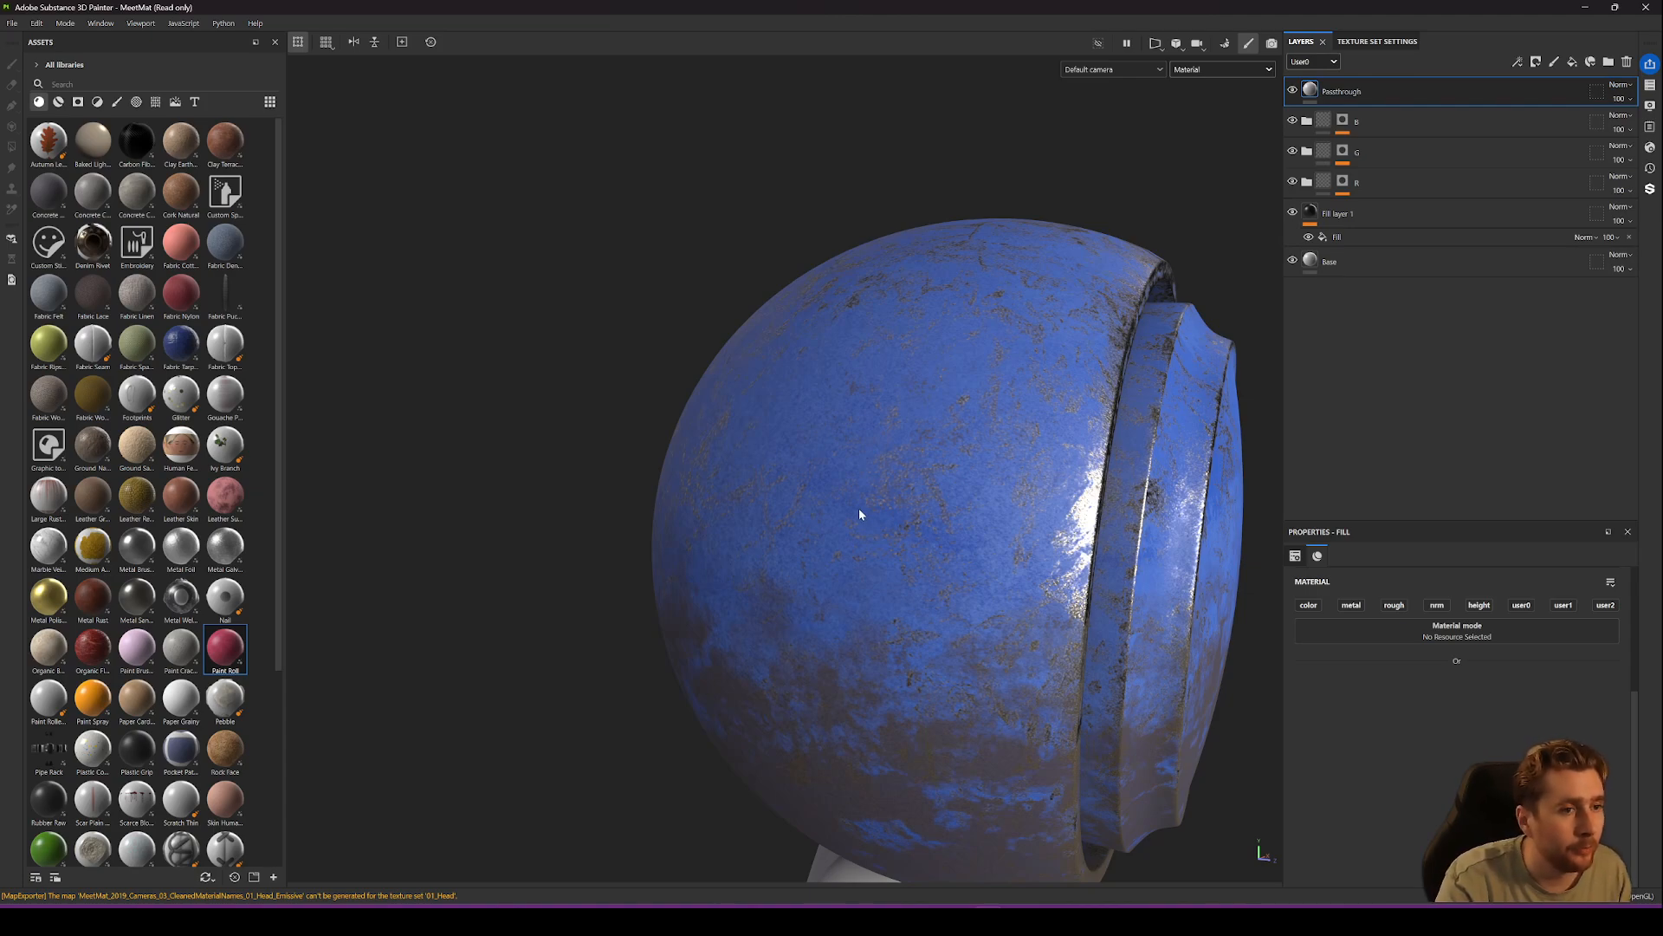
pyautogui.click(1618, 84)
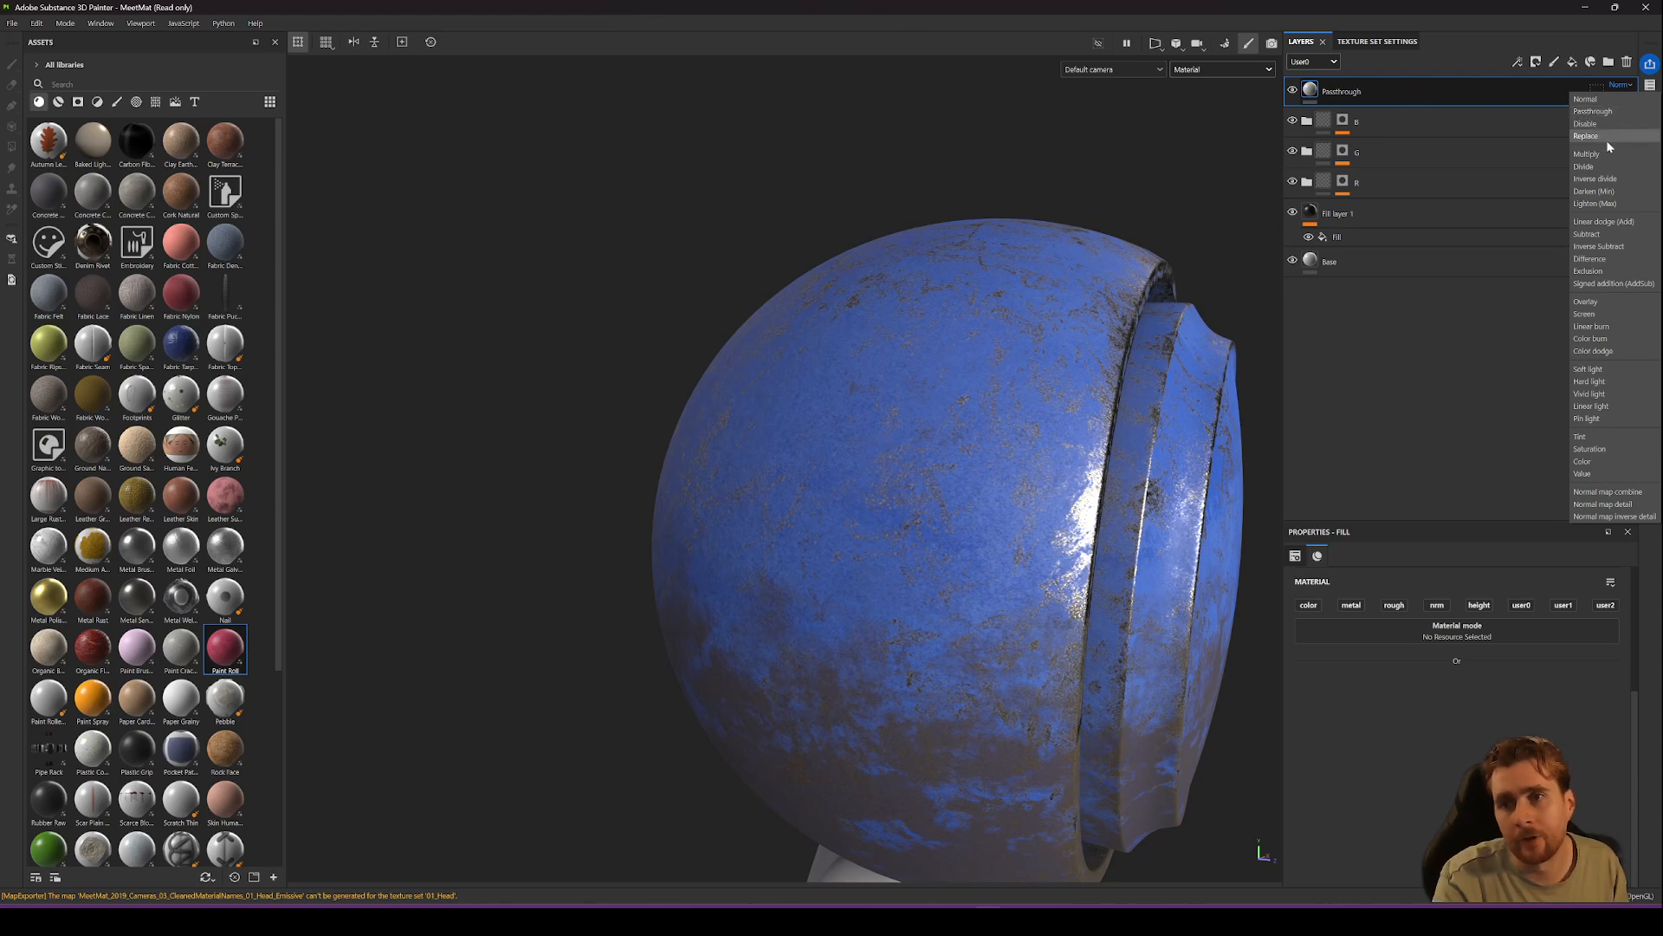
pyautogui.click(1610, 111)
pyautogui.click(1330, 62)
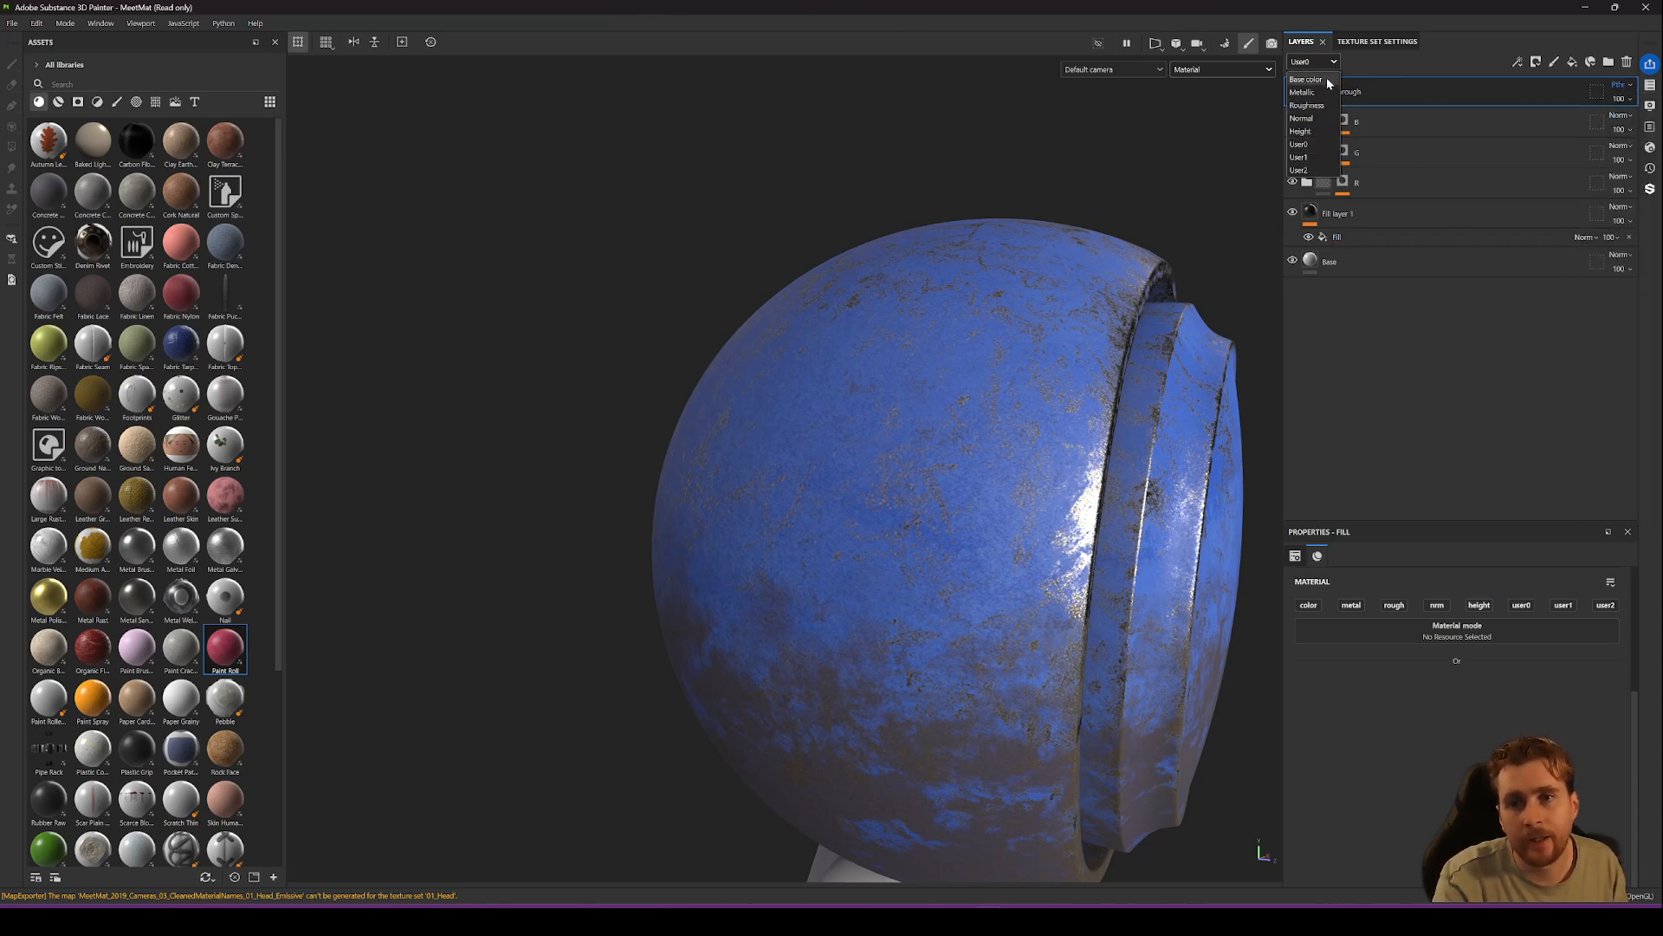
pyautogui.click(1323, 75)
pyautogui.rightClick(1378, 89)
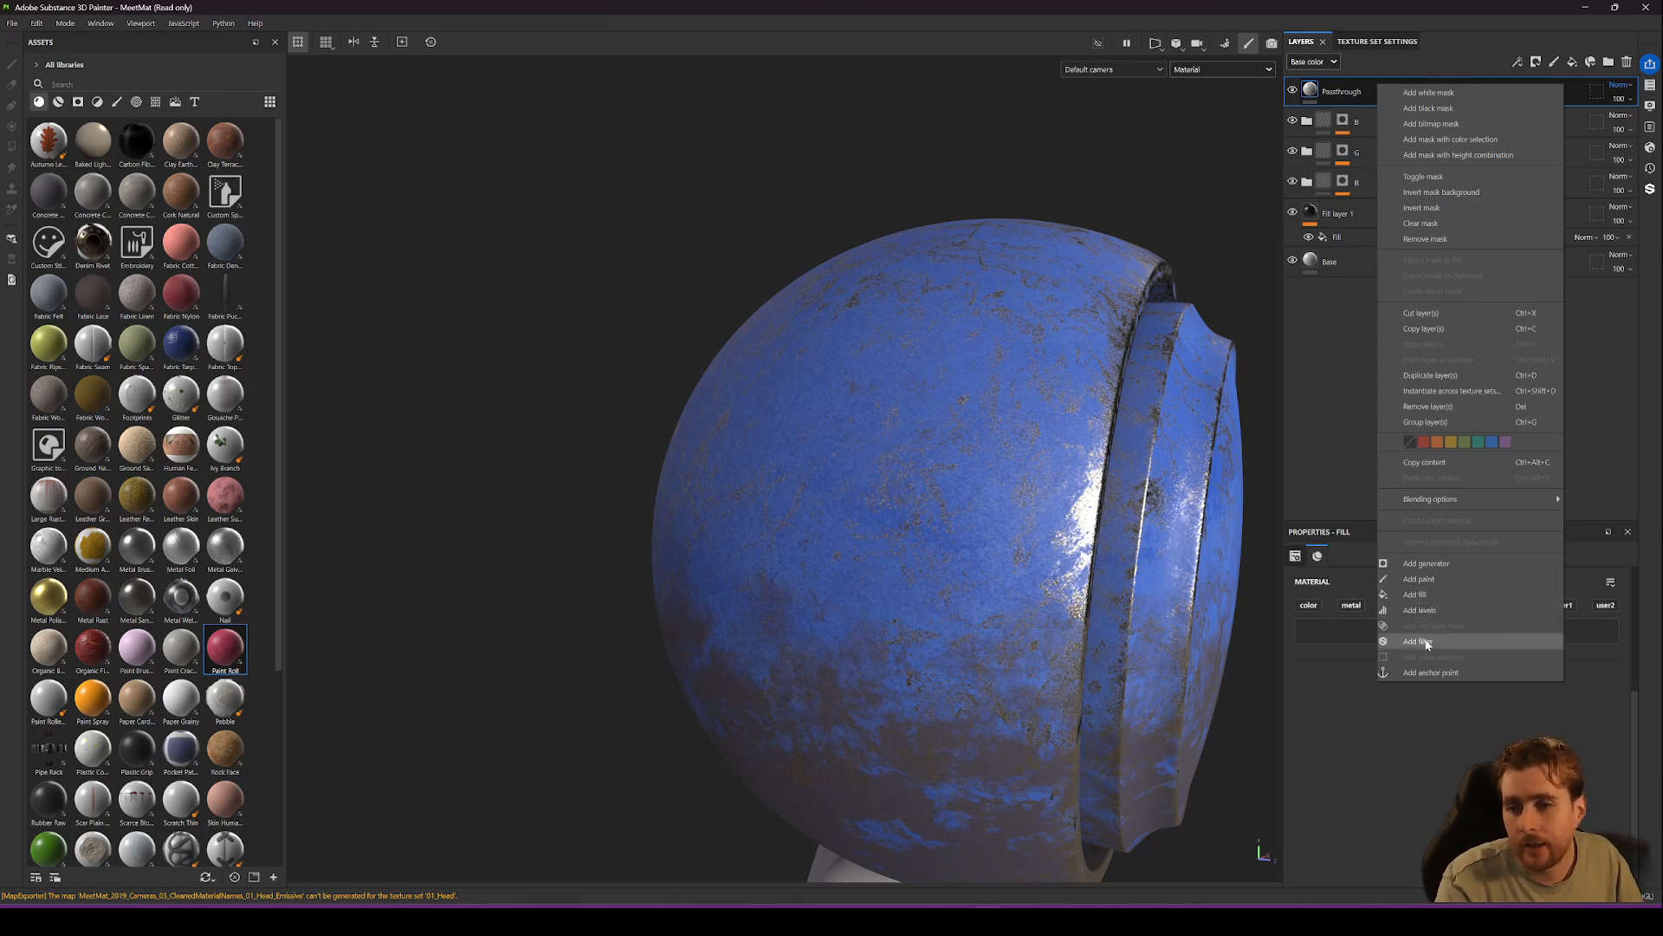
pyautogui.click(1436, 106)
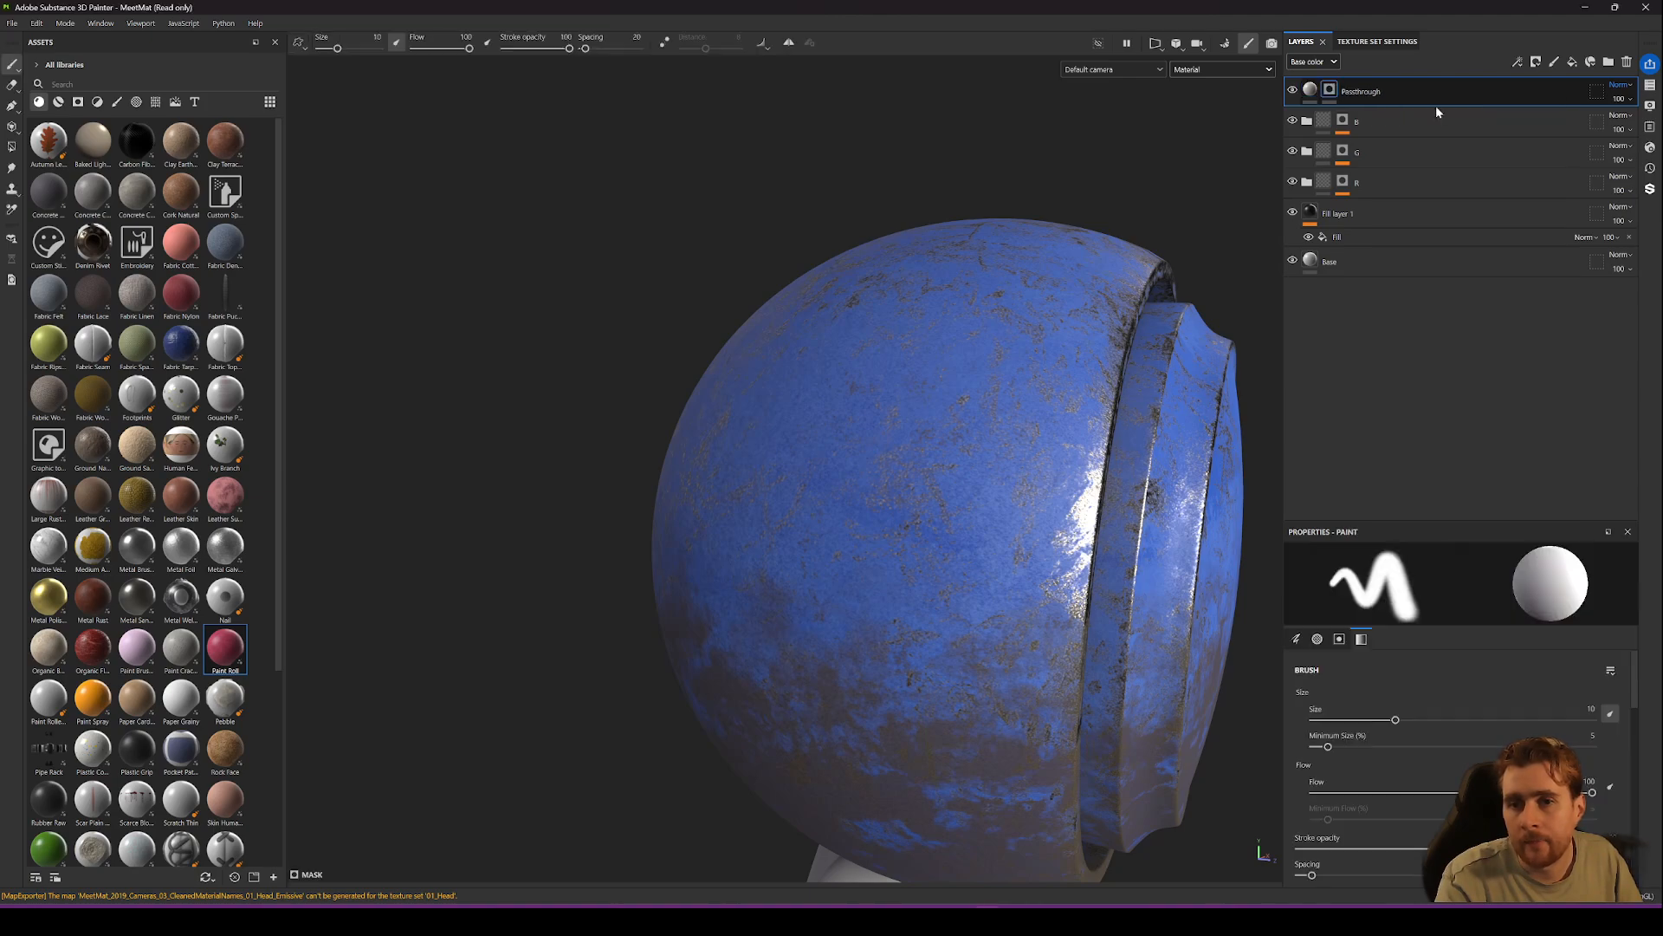
pyautogui.rightClick(1330, 93)
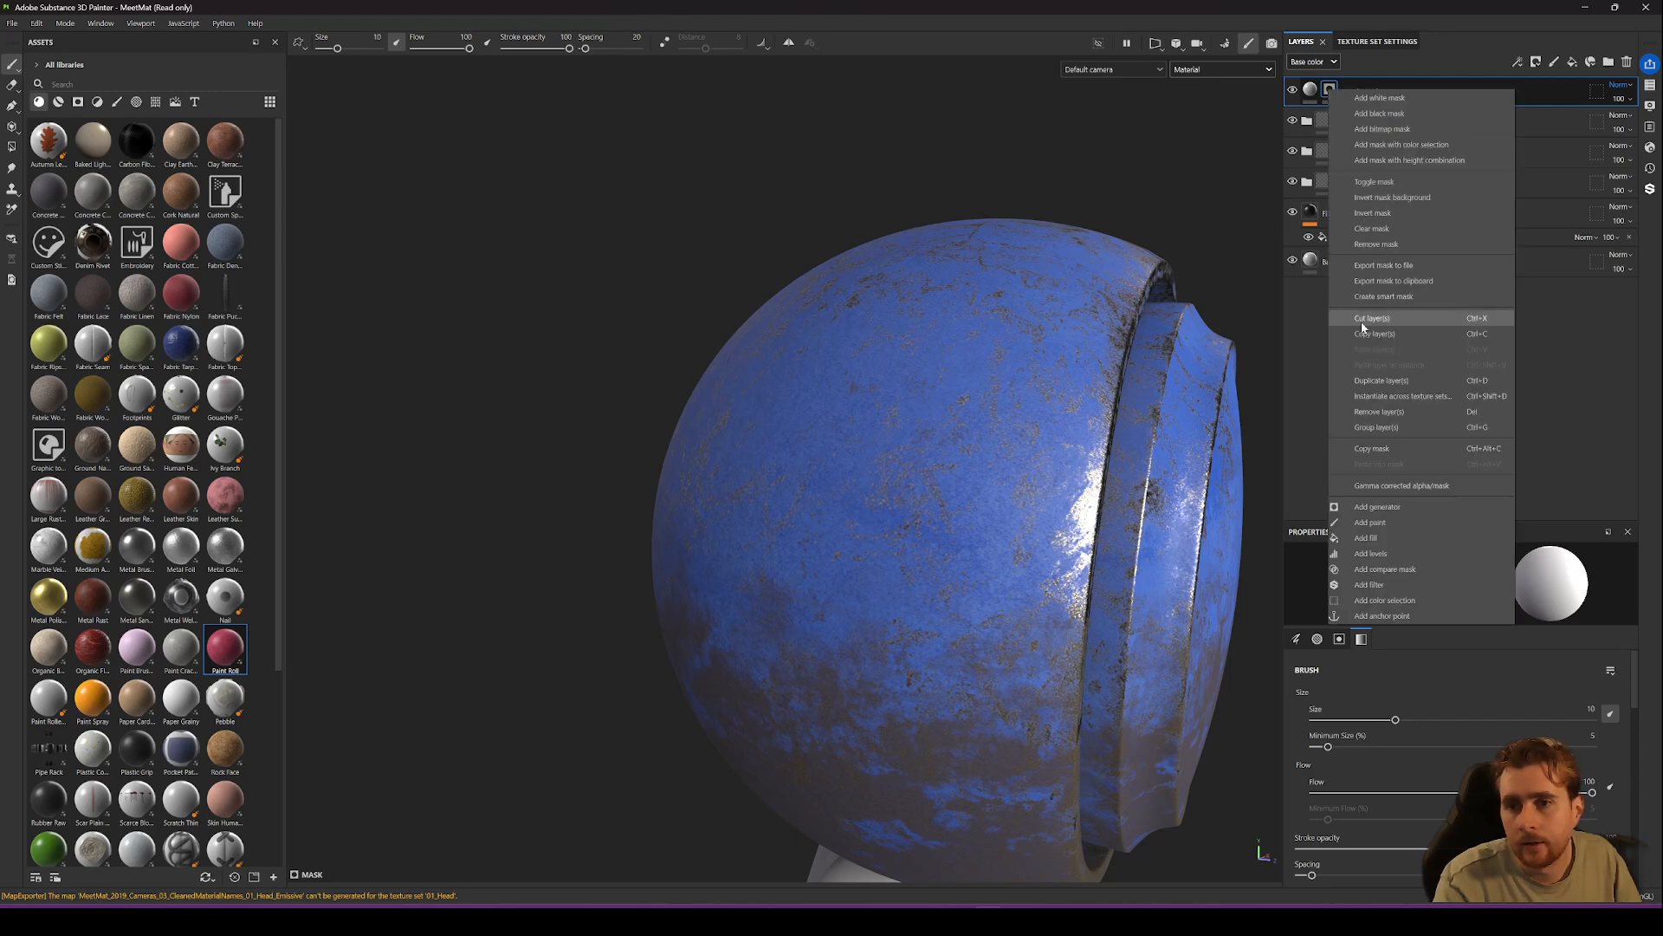
pyautogui.click(1405, 246)
# Add an anchor point to the content of the Passthrough layer.
pyautogui.rightClick(1322, 92)
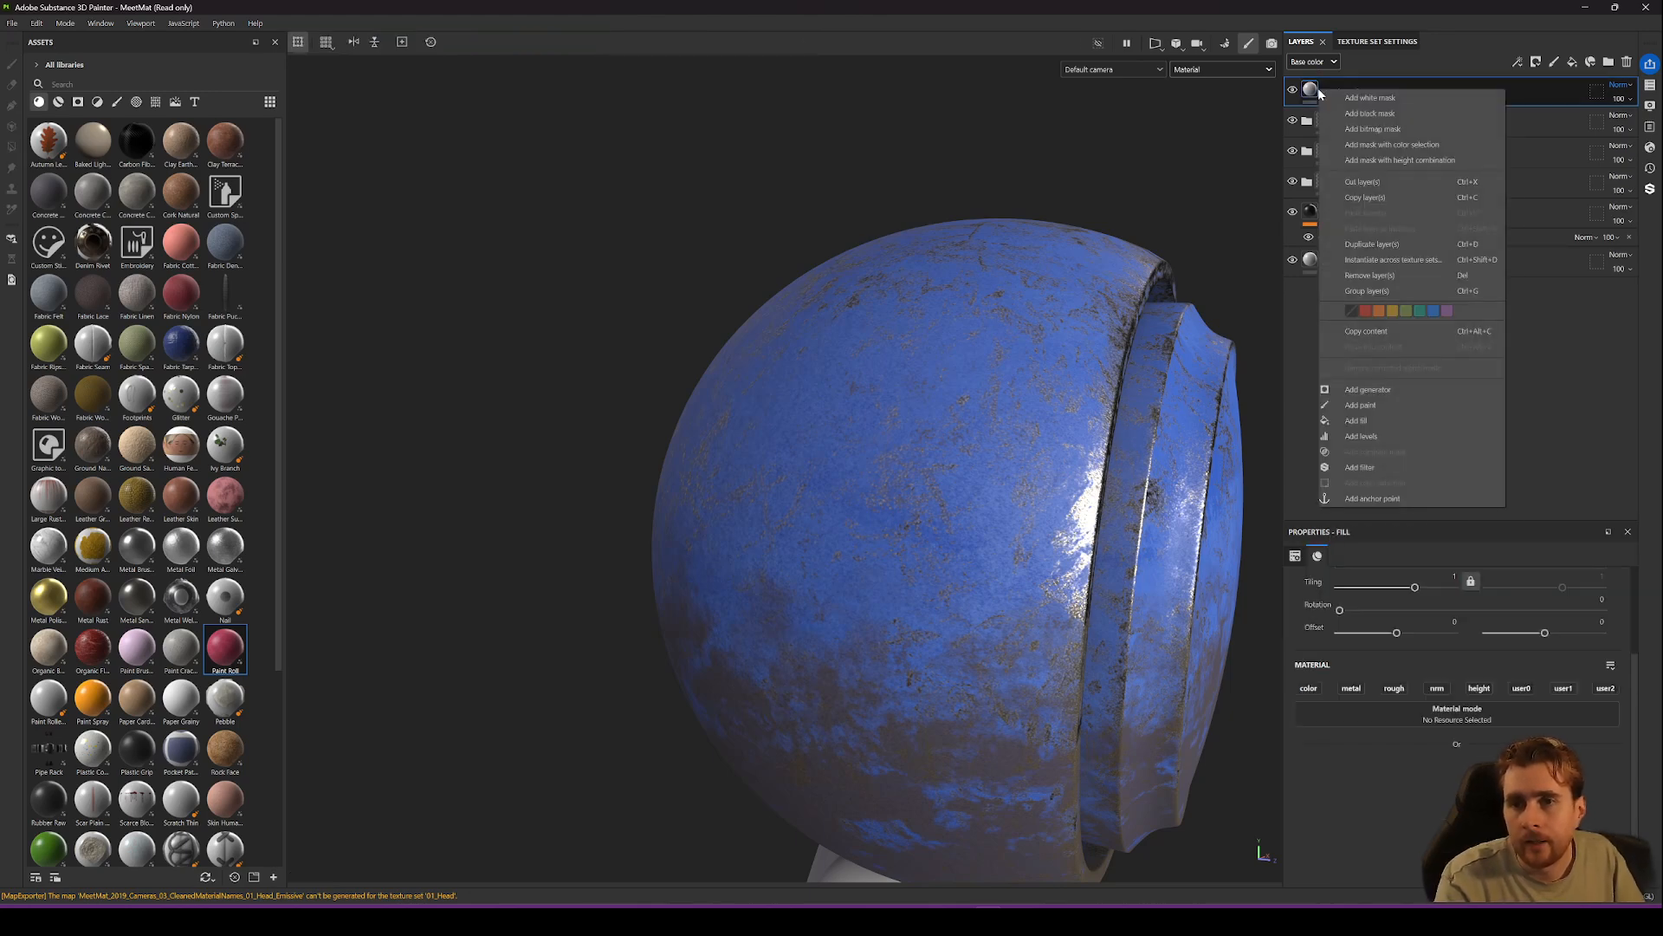
pyautogui.click(1355, 499)
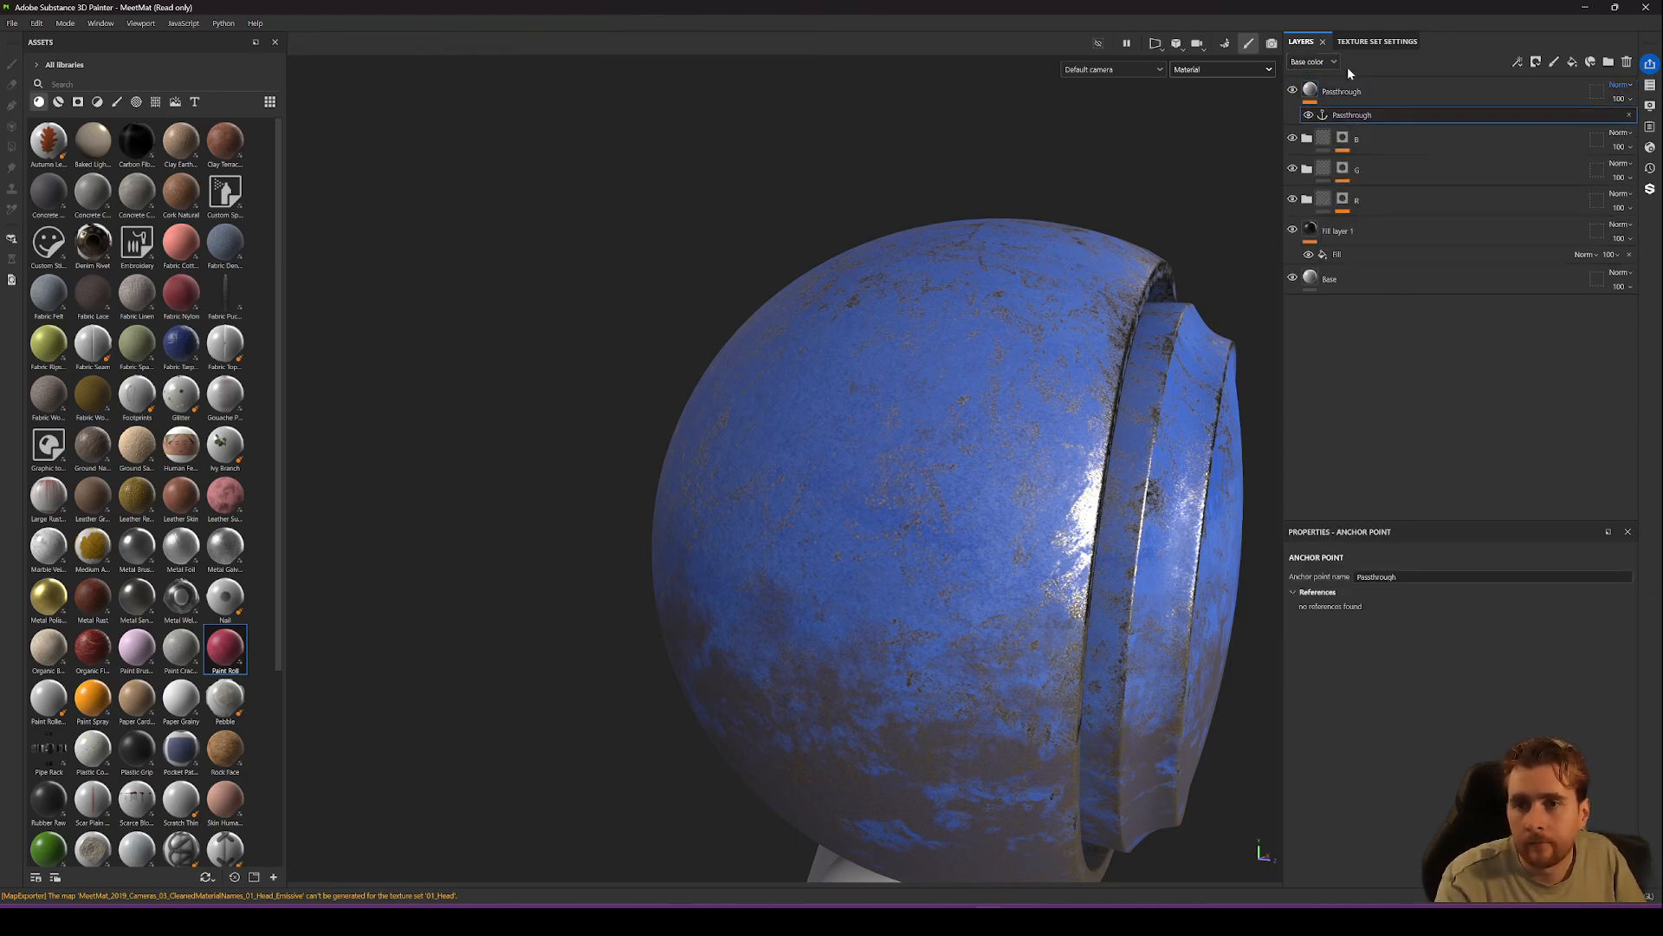
# Add a fill layer directly above the Passthrough layer and give it a black mask.
pyautogui.click(1474, 84)
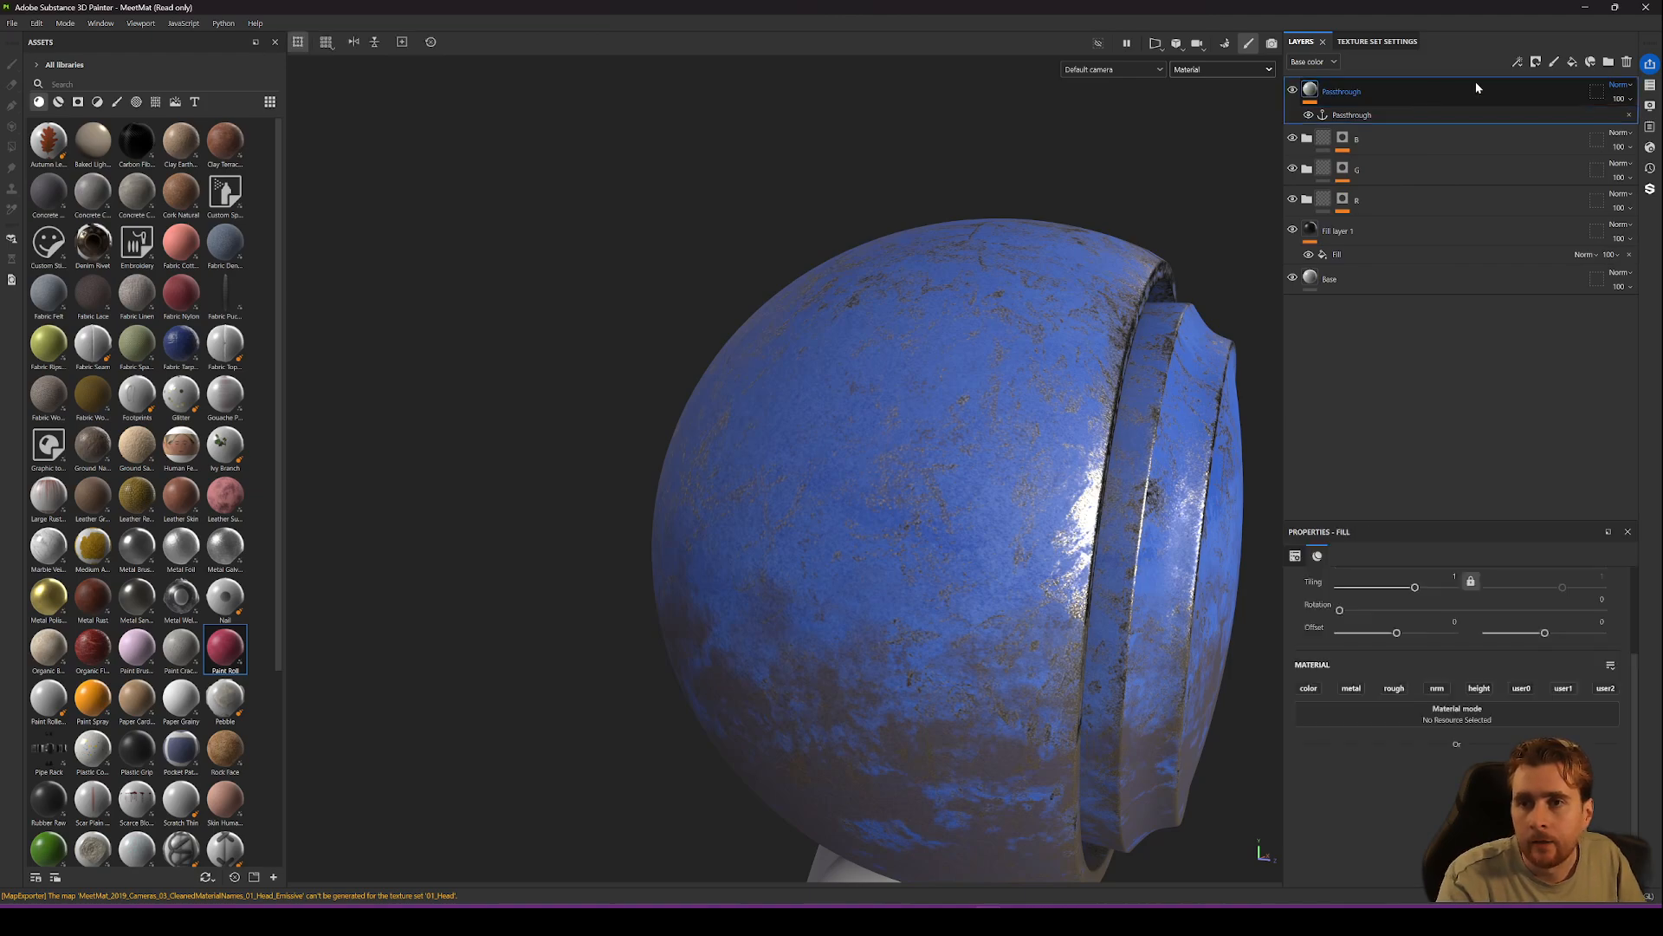
pyautogui.click(1571, 61)
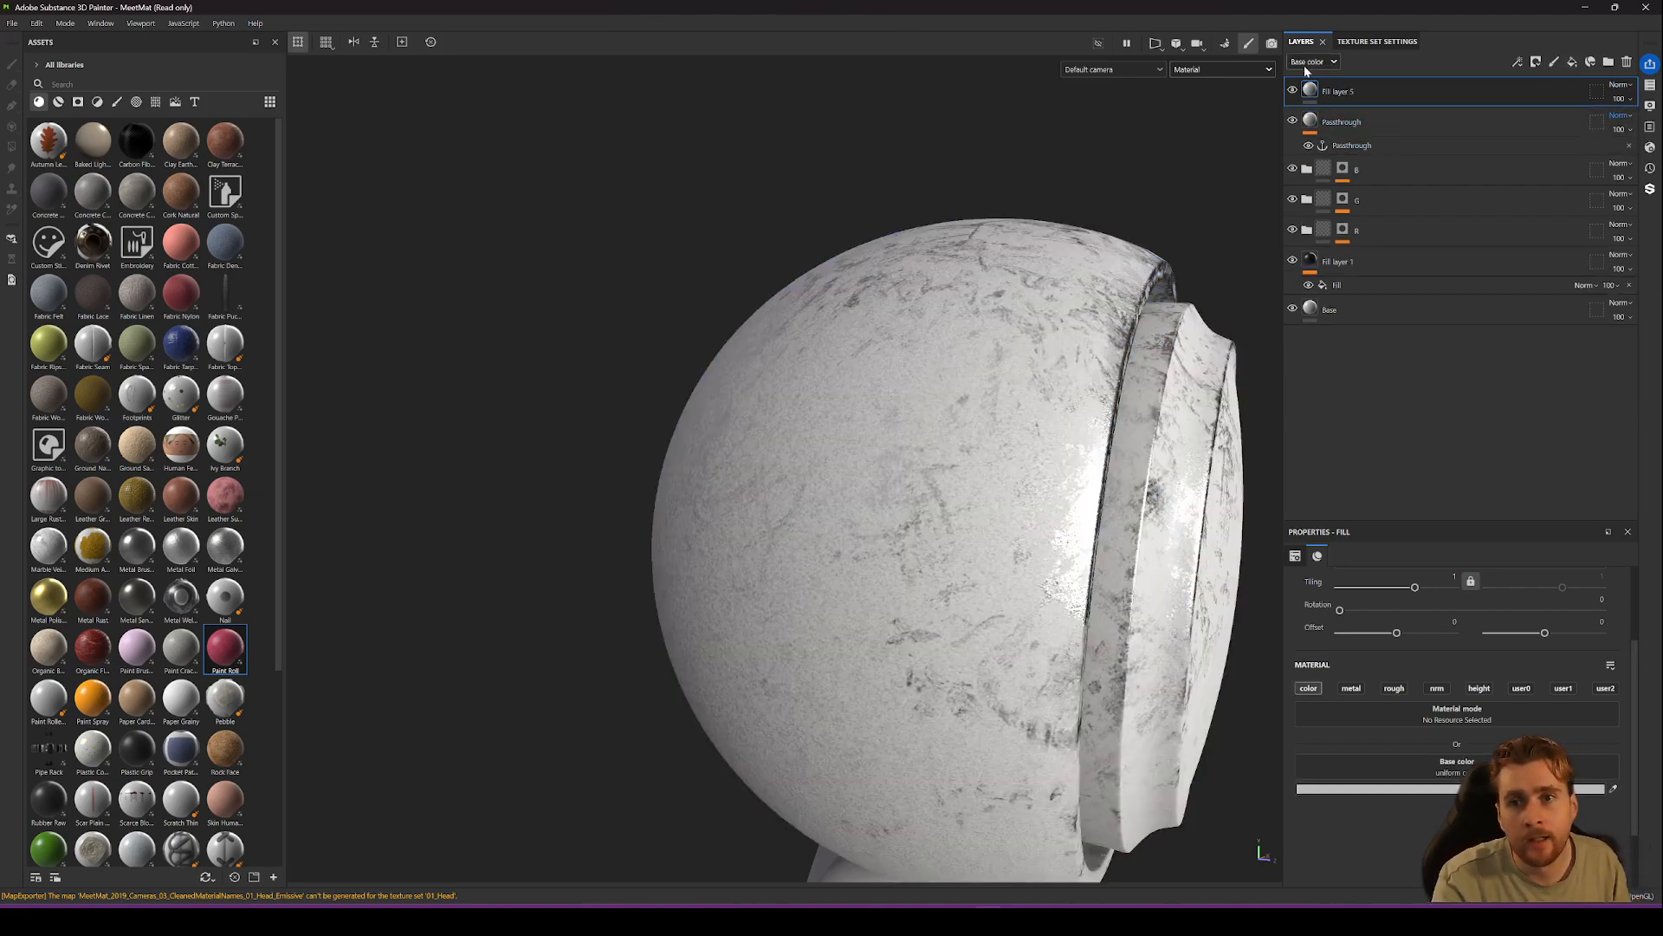
pyautogui.rightClick(1381, 87)
pyautogui.click(1431, 113)
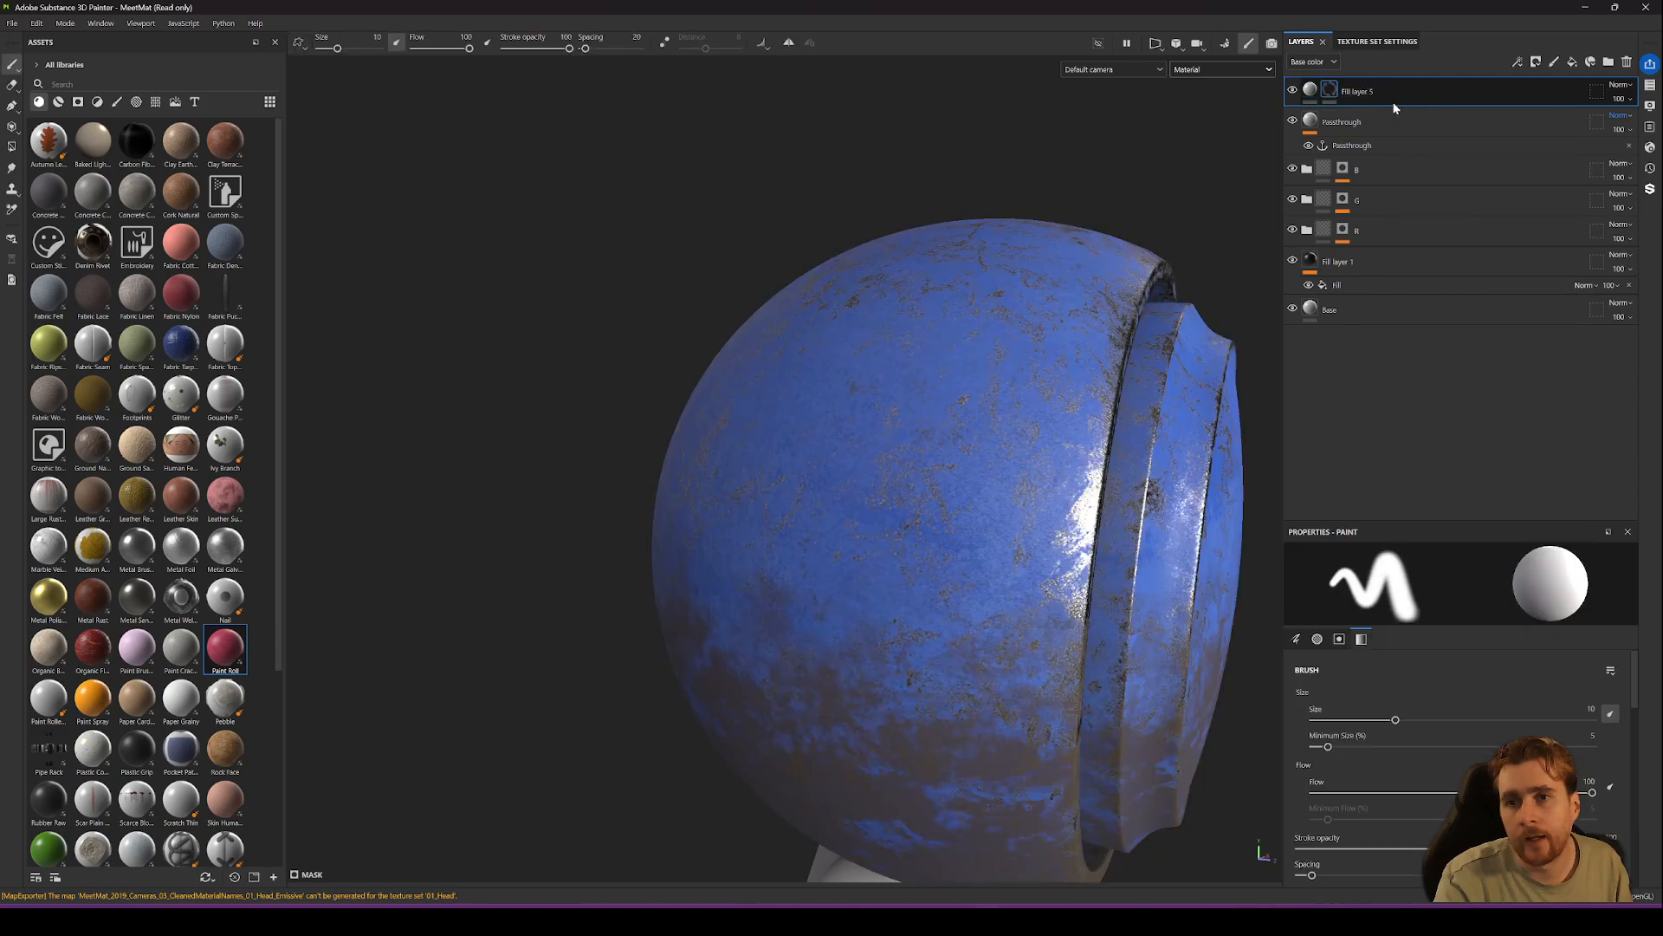
# Add a fill to the new layer's mask that uses the Passthrough anchor point with User0 as the referenced channel.
pyautogui.rightClick(1332, 93)
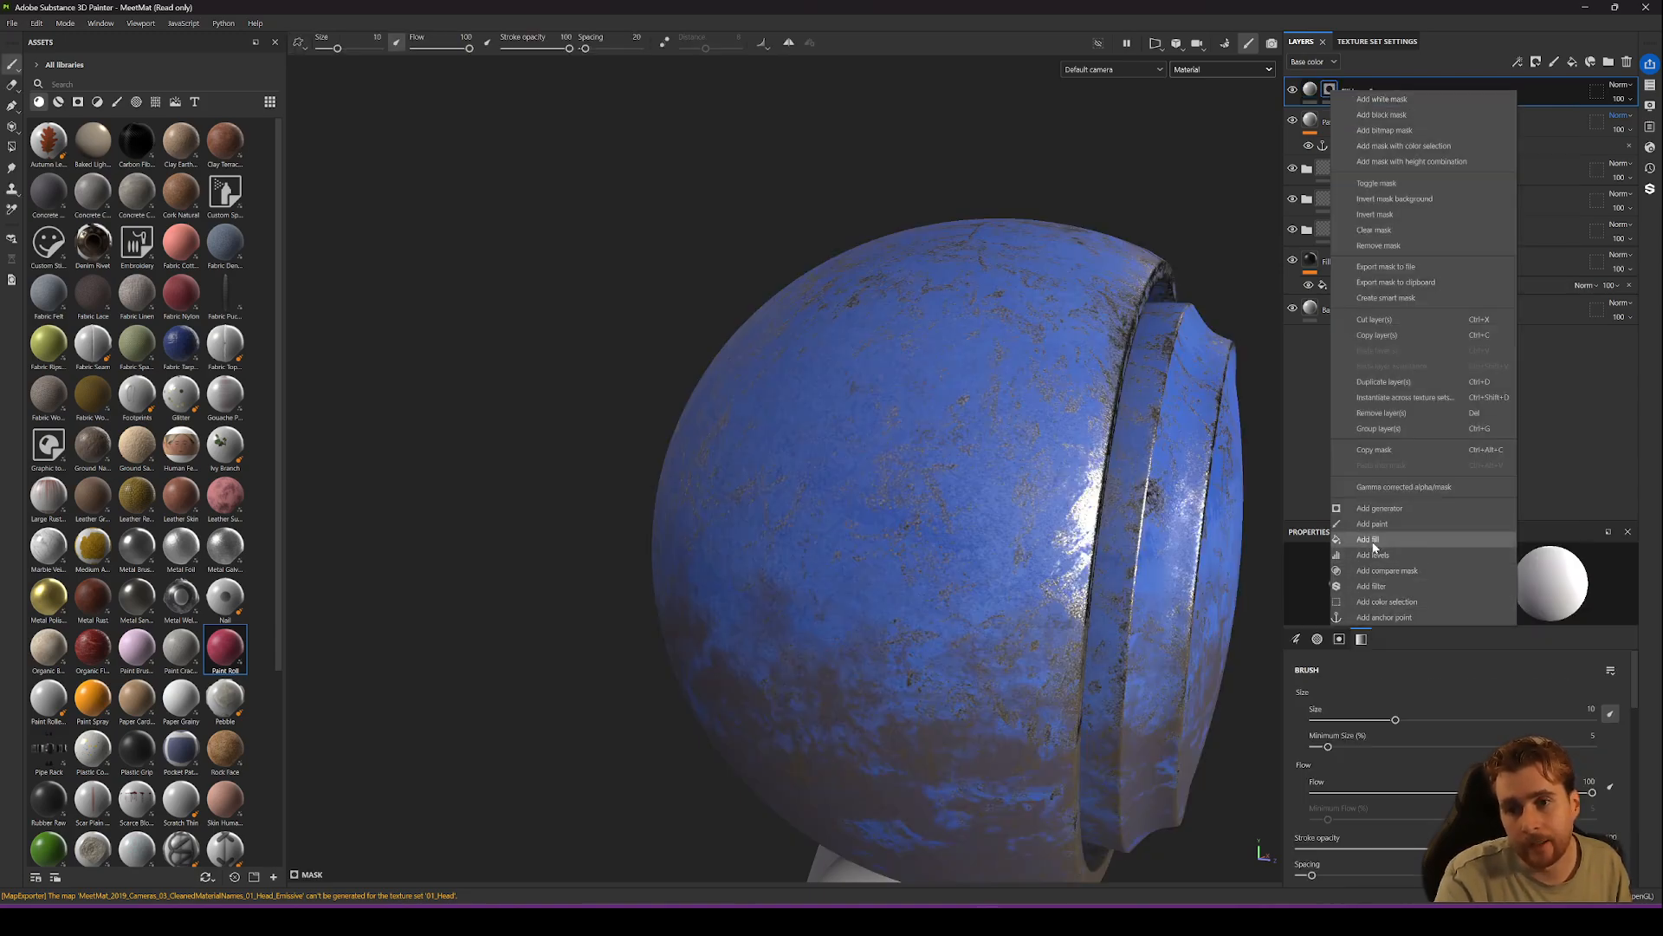
pyautogui.click(1387, 542)
pyautogui.click(1438, 698)
pyautogui.click(1516, 711)
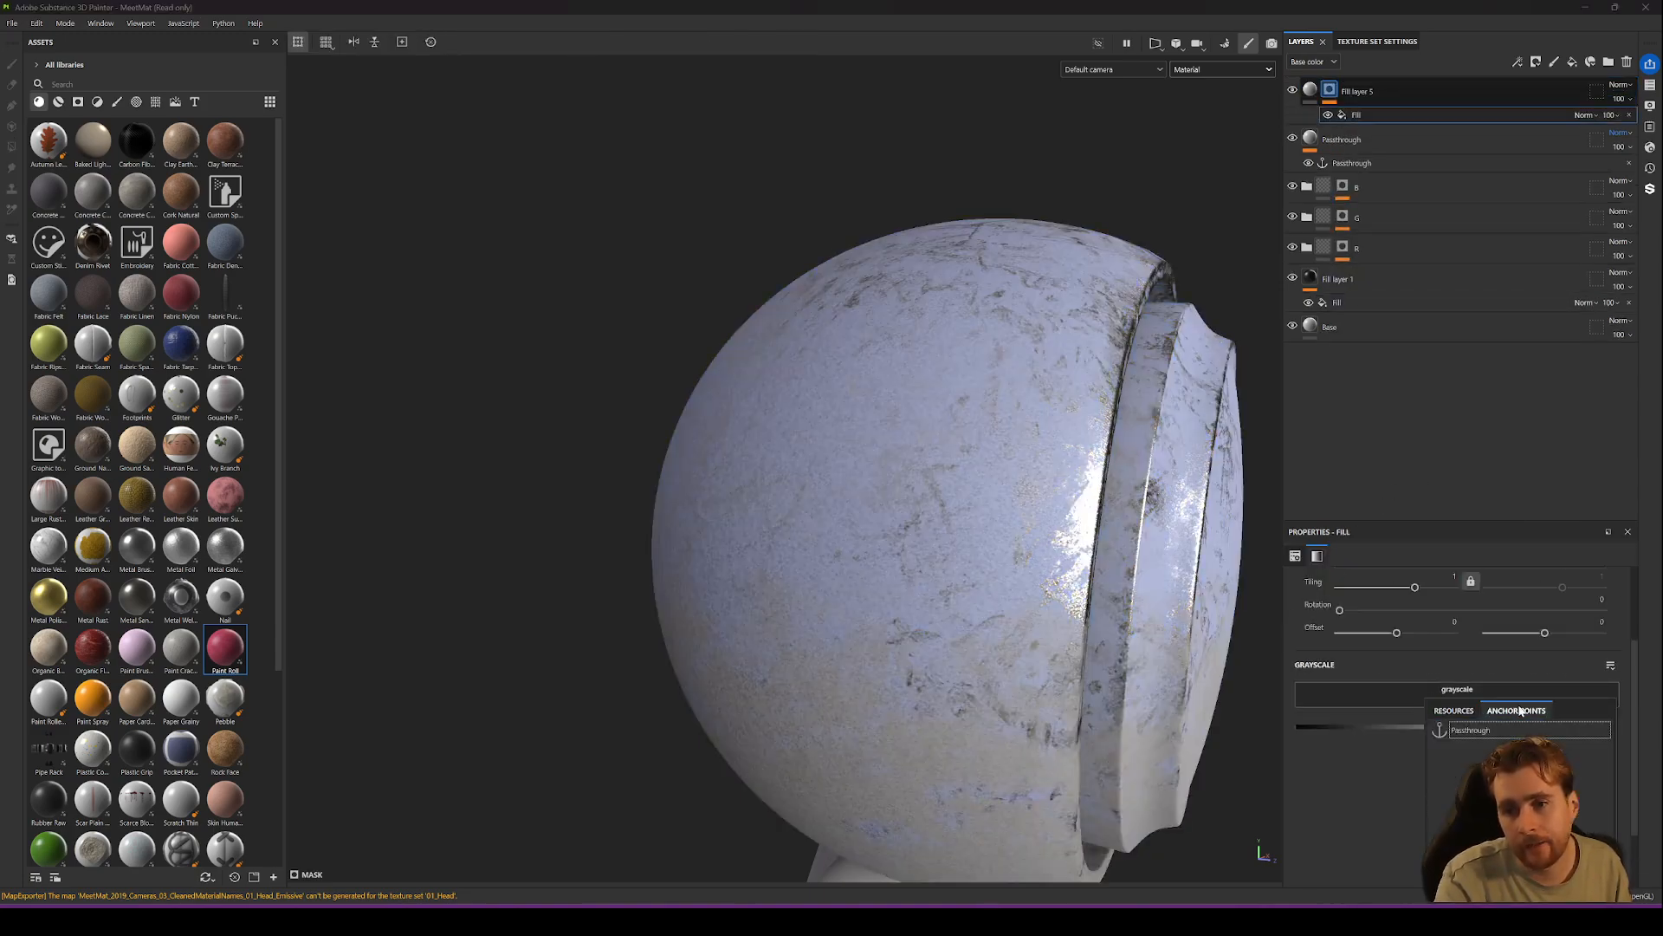
pyautogui.click(1471, 731)
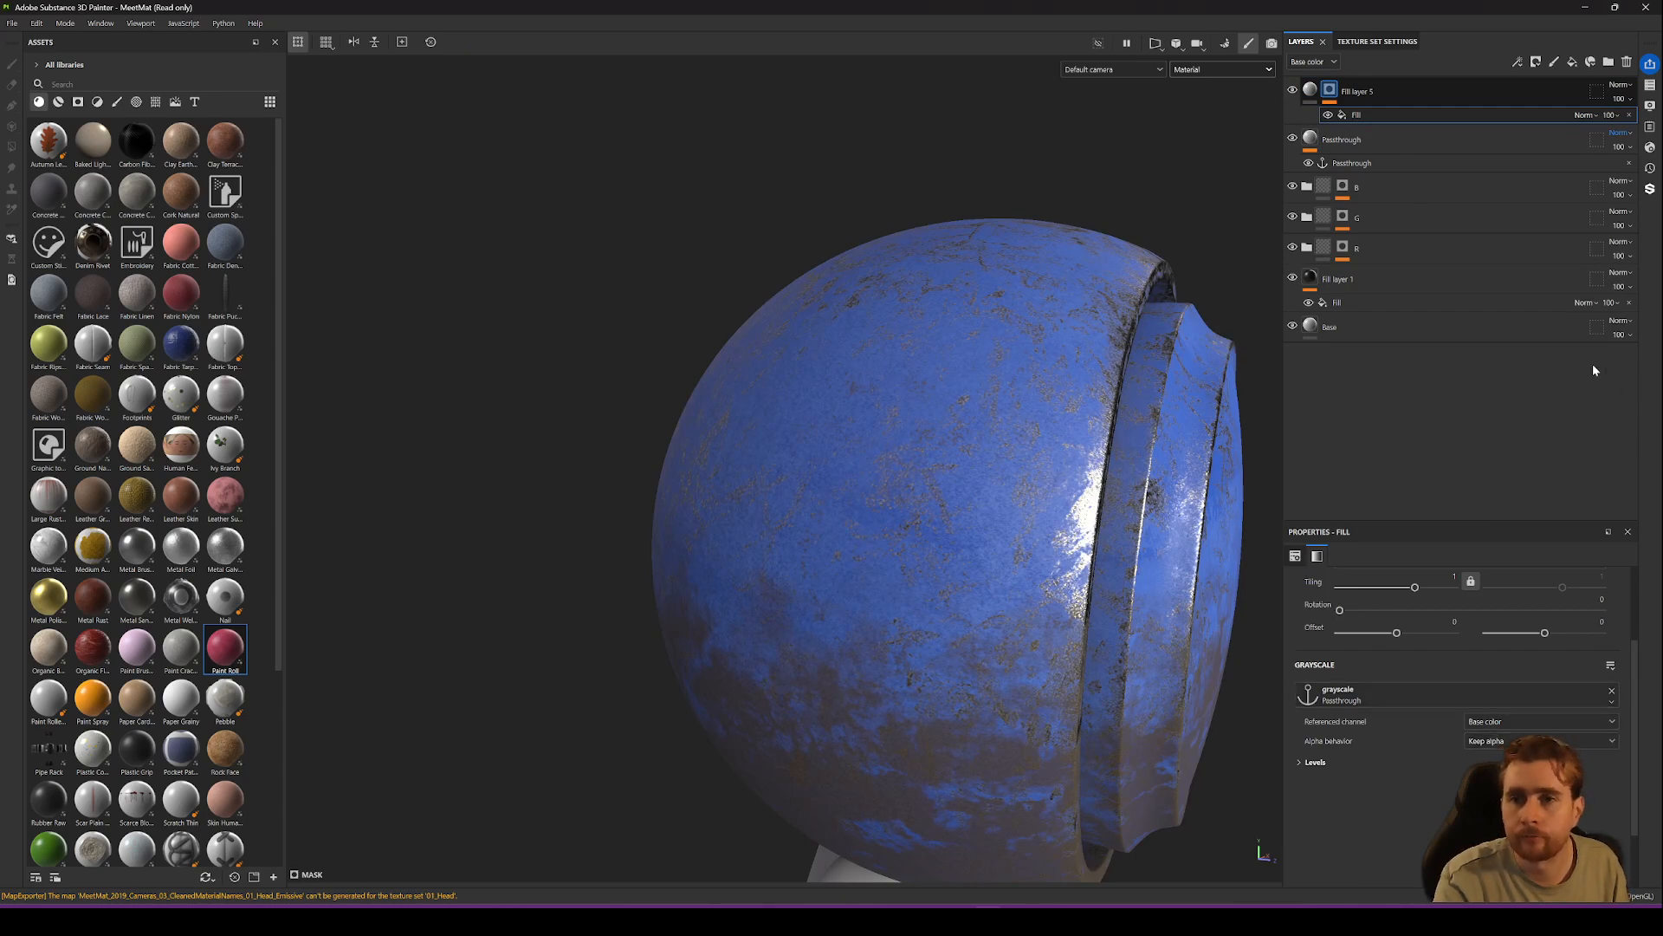
pyautogui.click(1499, 722)
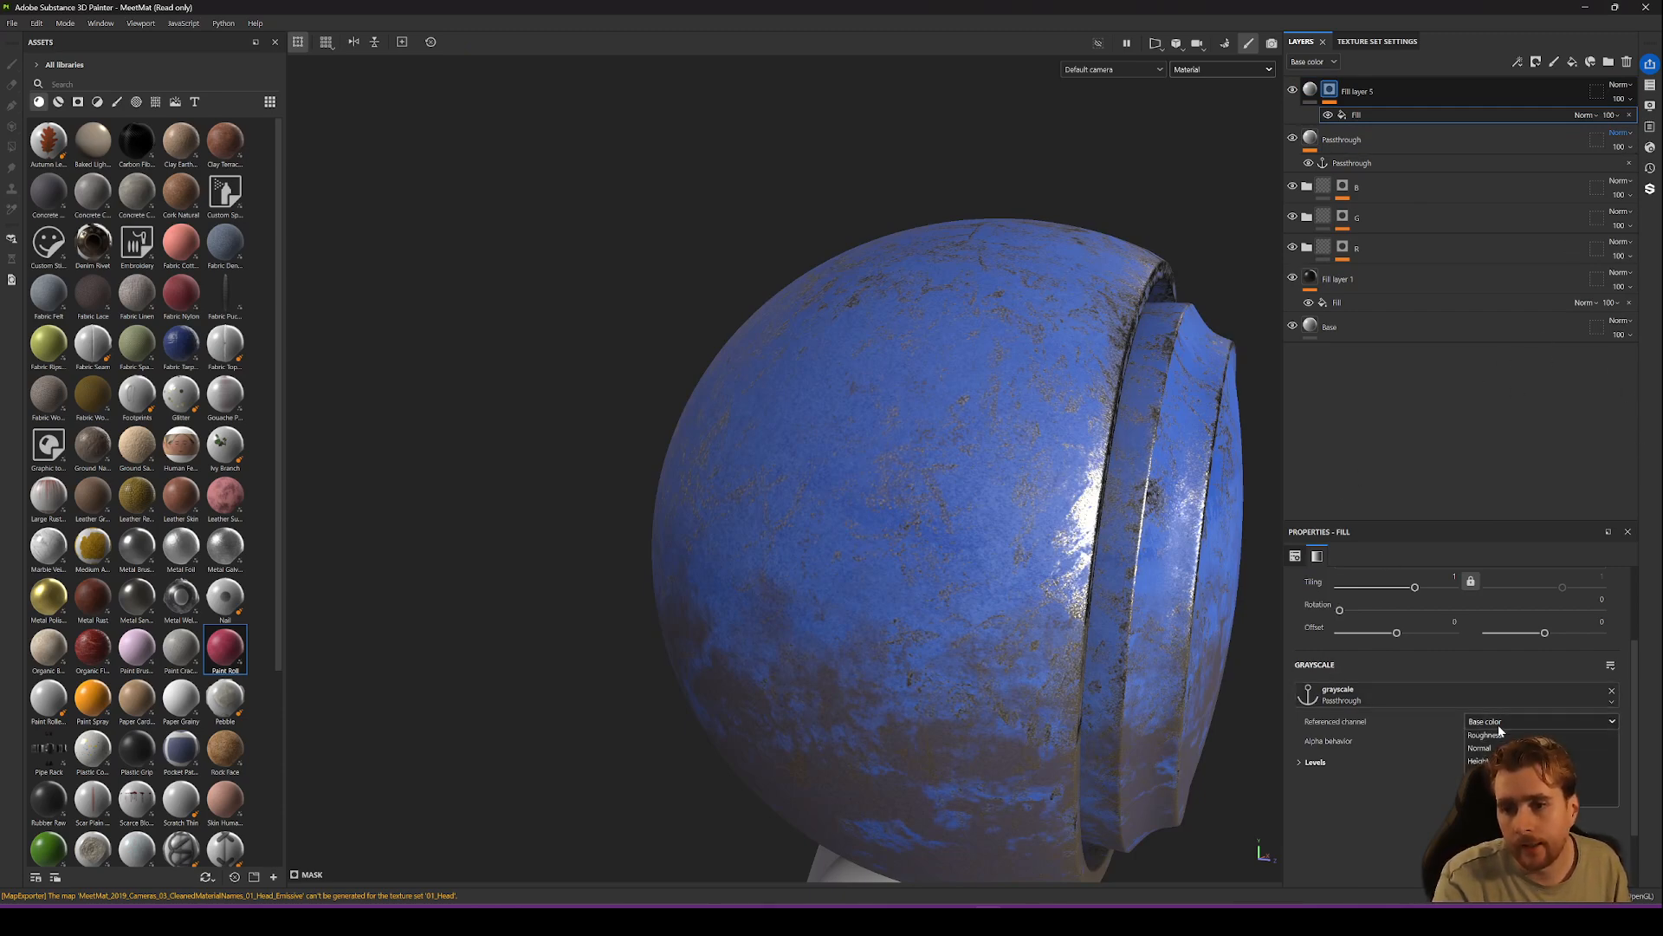
pyautogui.click(1499, 814)
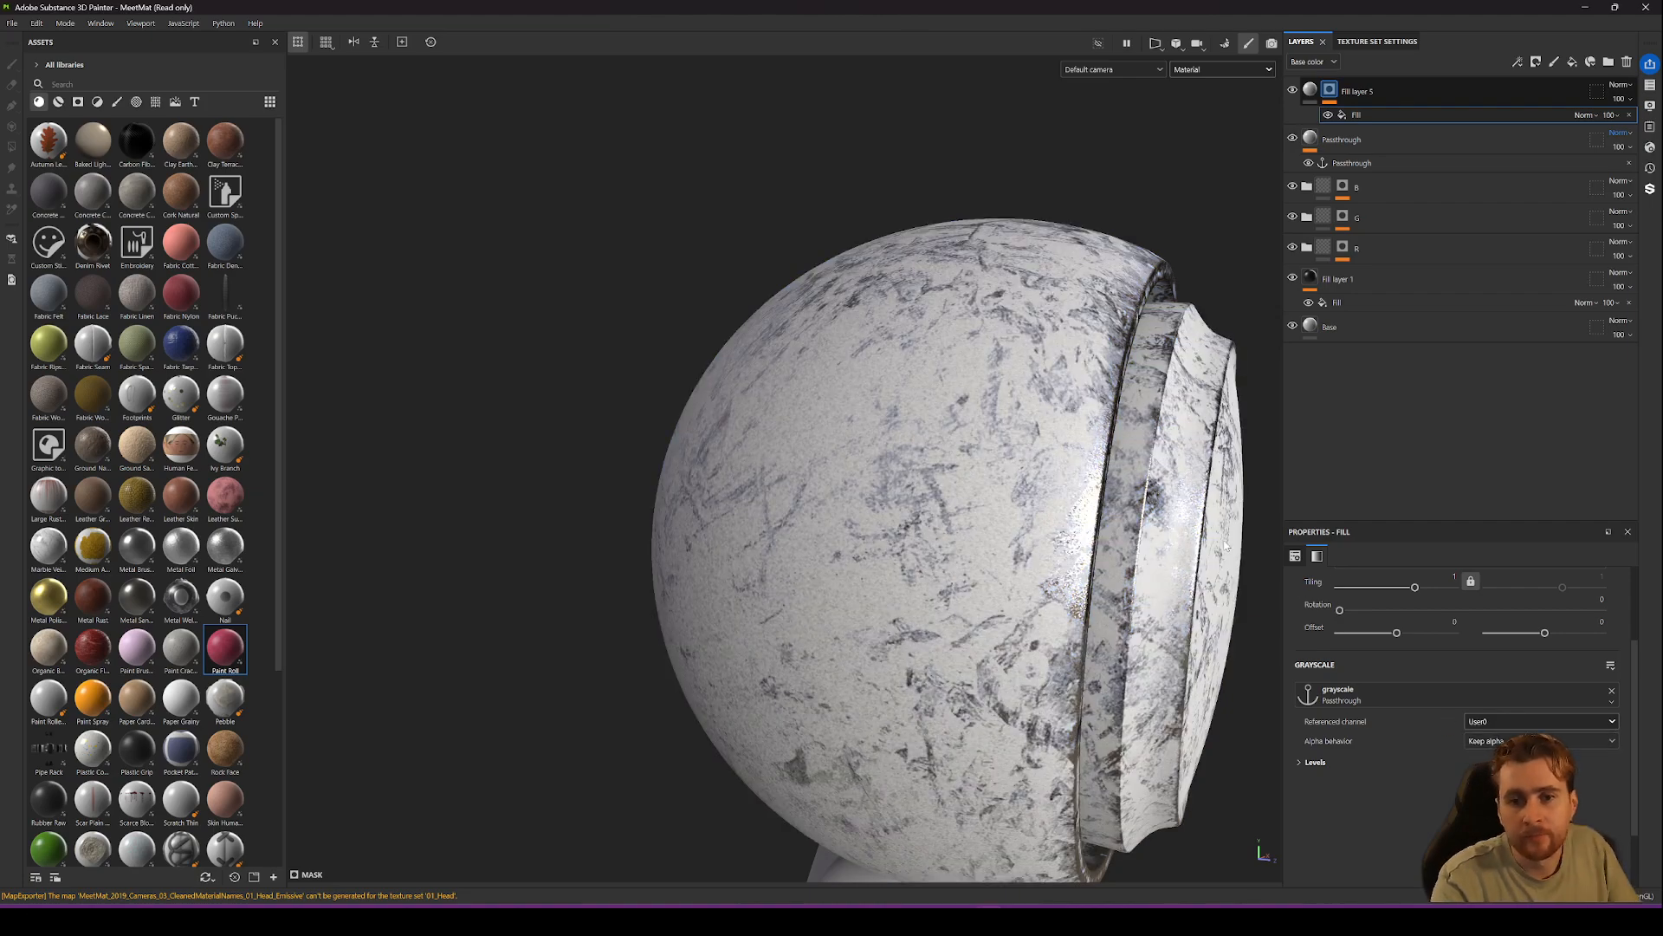
# Examine the masked fill on the head and compare it with the User0 channel shown alone in the viewport.
pyautogui.keyDown('alt'); pyautogui.moveTo(943, 426); pyautogui.dragTo(921, 360); pyautogui.keyUp('alt')
pyautogui.keyDown('alt'); pyautogui.moveTo(921, 360); pyautogui.dragTo(996, 437, button='right'); pyautogui.keyUp('alt')
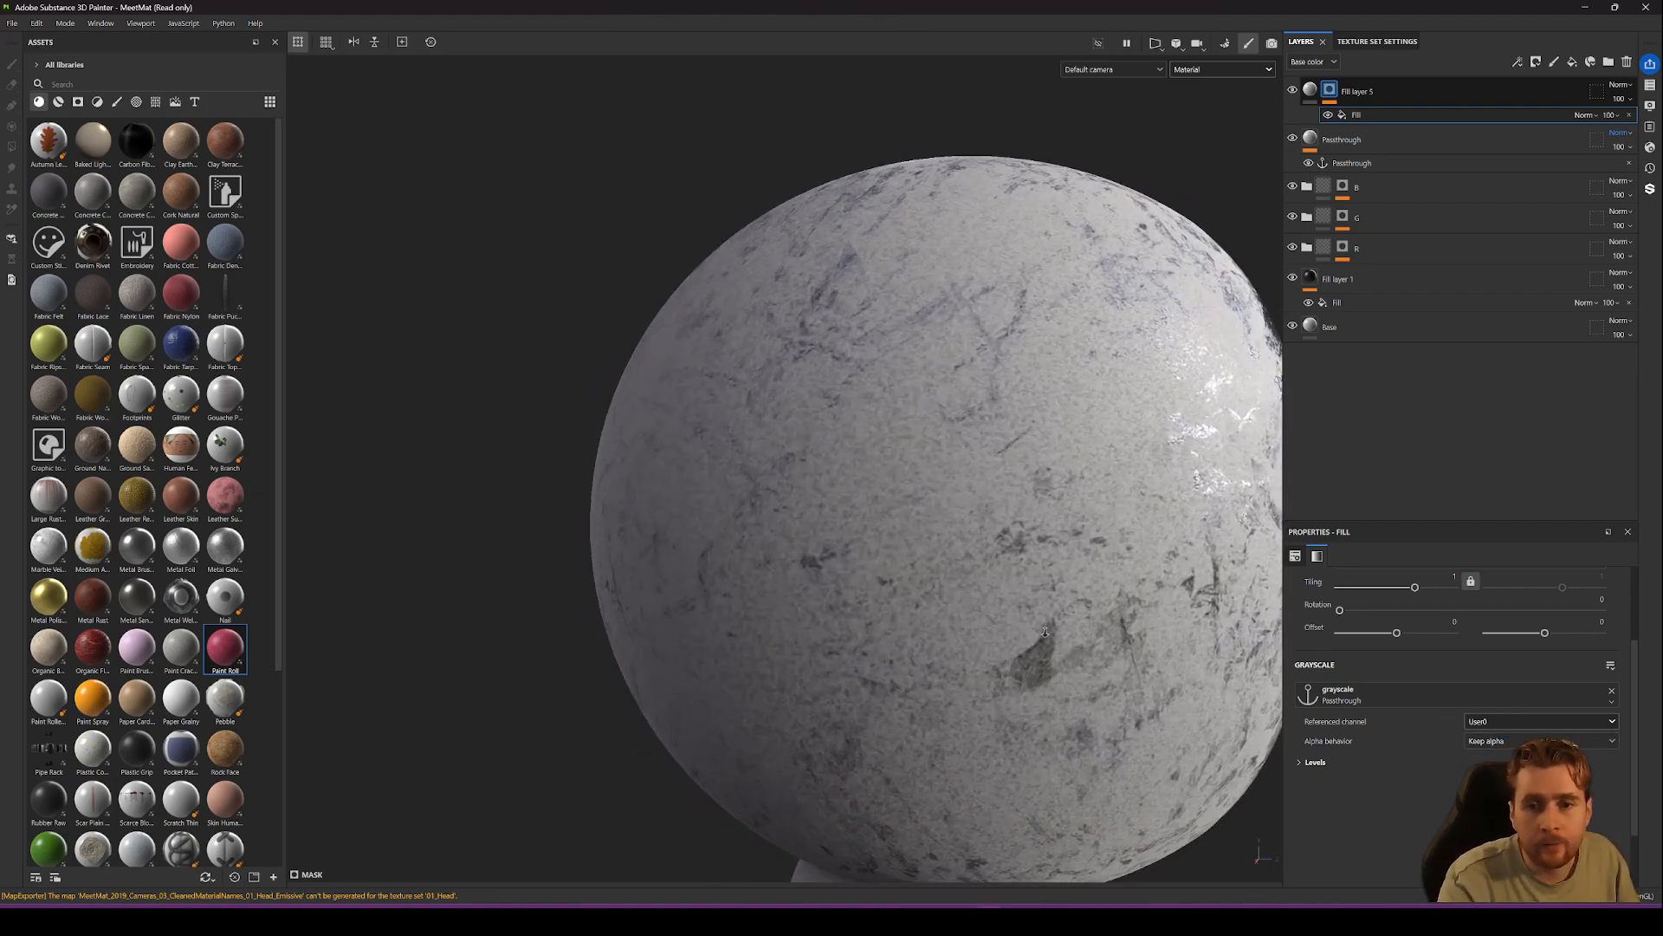
pyautogui.keyDown('alt'); pyautogui.moveTo(997, 438); pyautogui.dragTo(1032, 620); pyautogui.keyUp('alt')
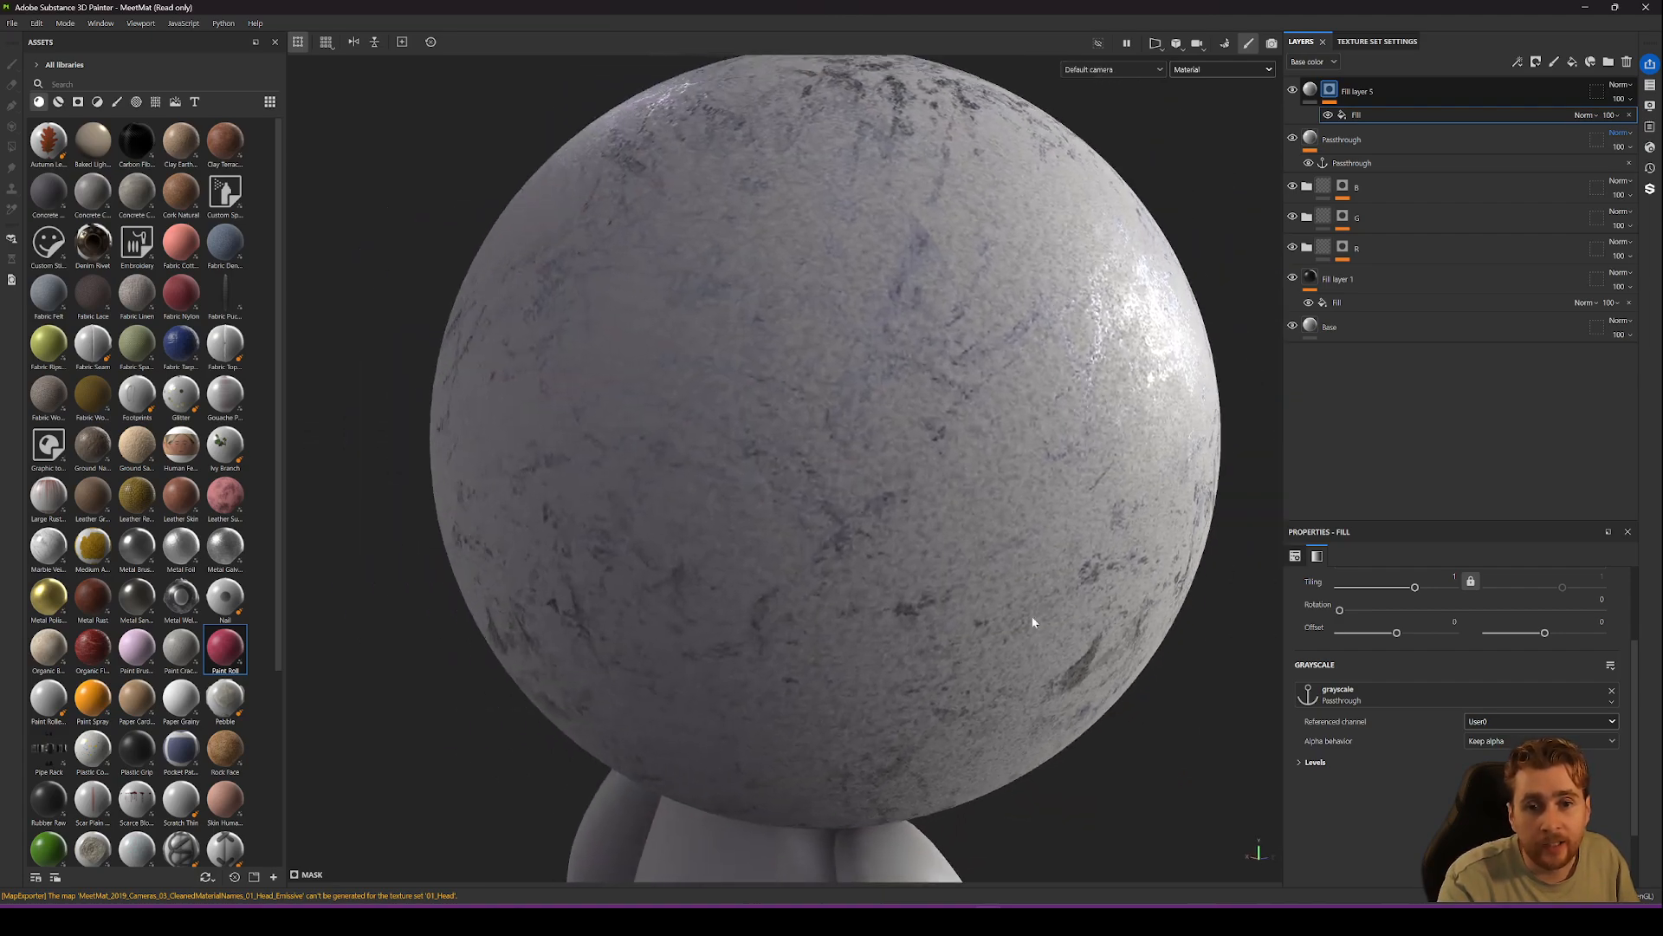
pyautogui.keyDown('alt'); pyautogui.moveTo(1032, 620); pyautogui.dragTo(914, 541, button='right'); pyautogui.keyUp('alt')
pyautogui.keyDown('alt'); pyautogui.moveTo(913, 541); pyautogui.dragTo(872, 455); pyautogui.keyUp('alt')
pyautogui.keyDown('alt'); pyautogui.moveTo(917, 336); pyautogui.dragTo(744, 388); pyautogui.keyUp('alt')
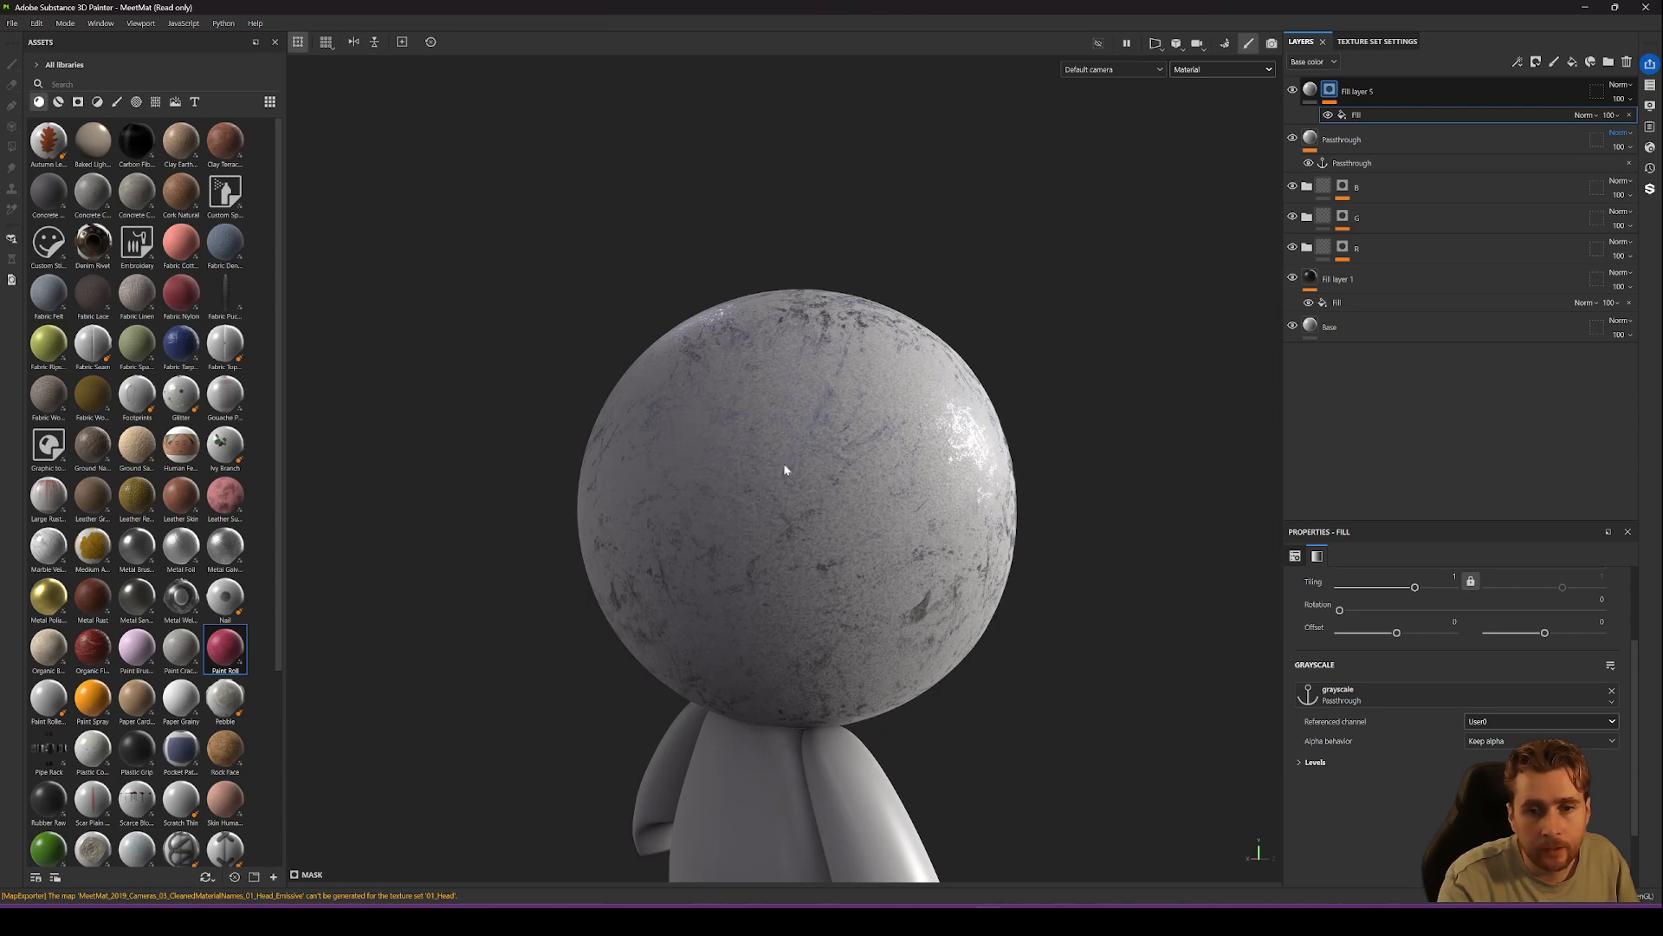
pyautogui.keyDown('alt'); pyautogui.moveTo(785, 470); pyautogui.dragTo(724, 468); pyautogui.keyUp('alt')
pyautogui.click(1217, 69)
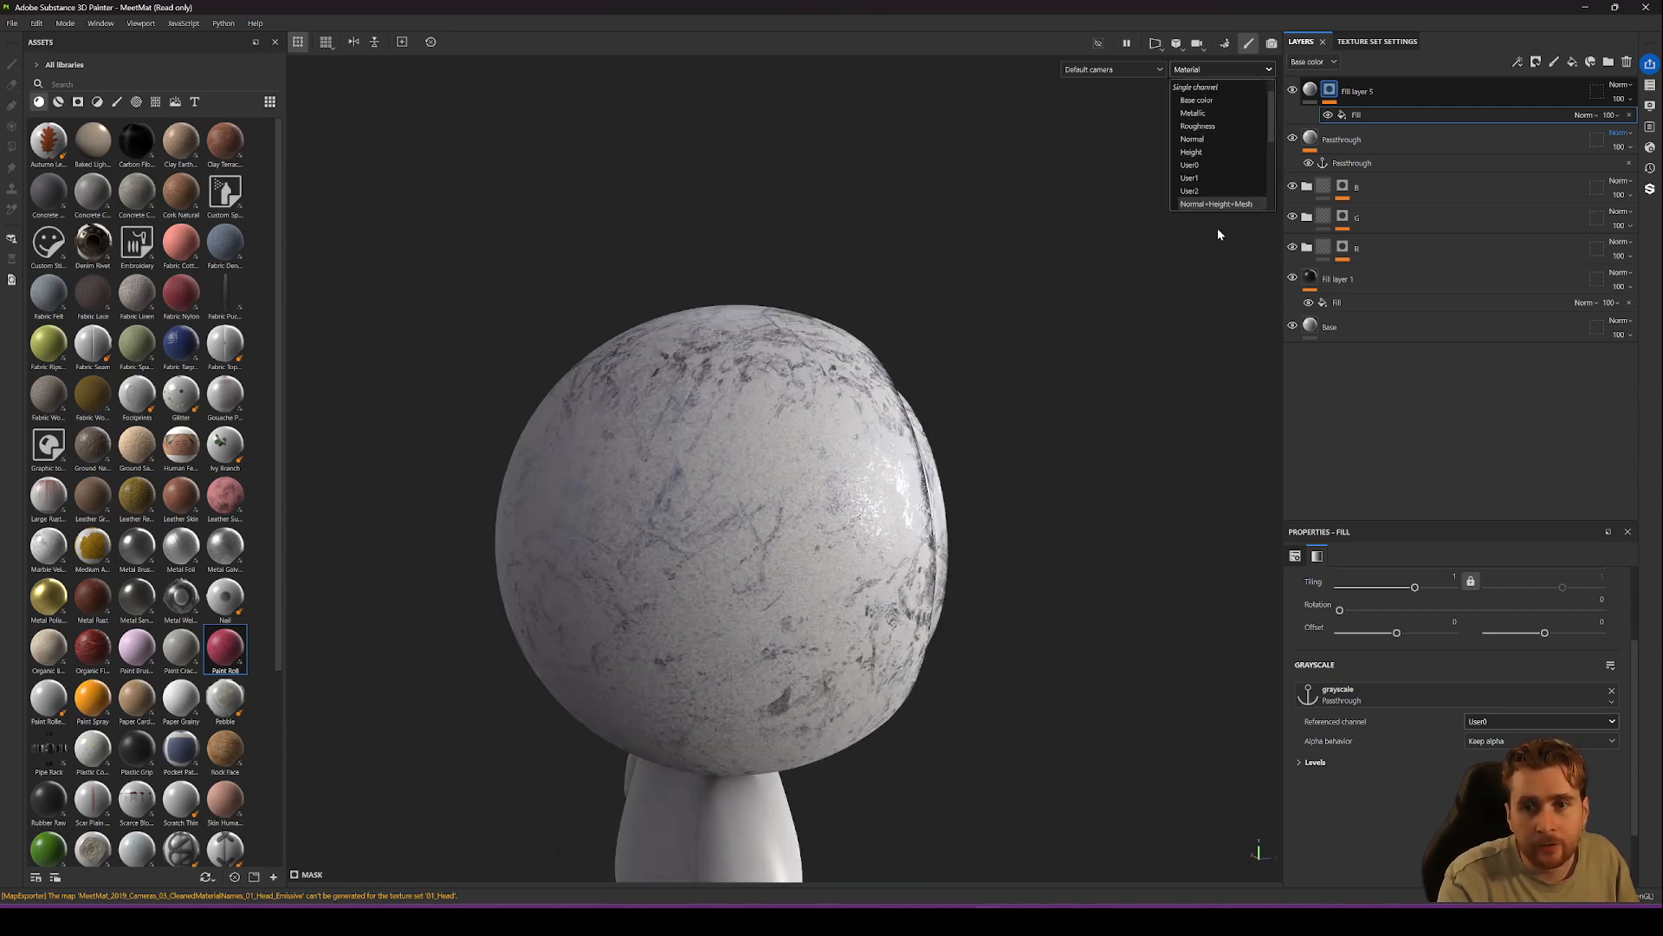
pyautogui.click(1212, 164)
pyautogui.keyDown('alt'); pyautogui.moveTo(875, 694); pyautogui.dragTo(809, 618); pyautogui.keyUp('alt')
pyautogui.keyDown('alt'); pyautogui.moveTo(810, 618); pyautogui.dragTo(835, 384, button='middle'); pyautogui.keyUp('alt')
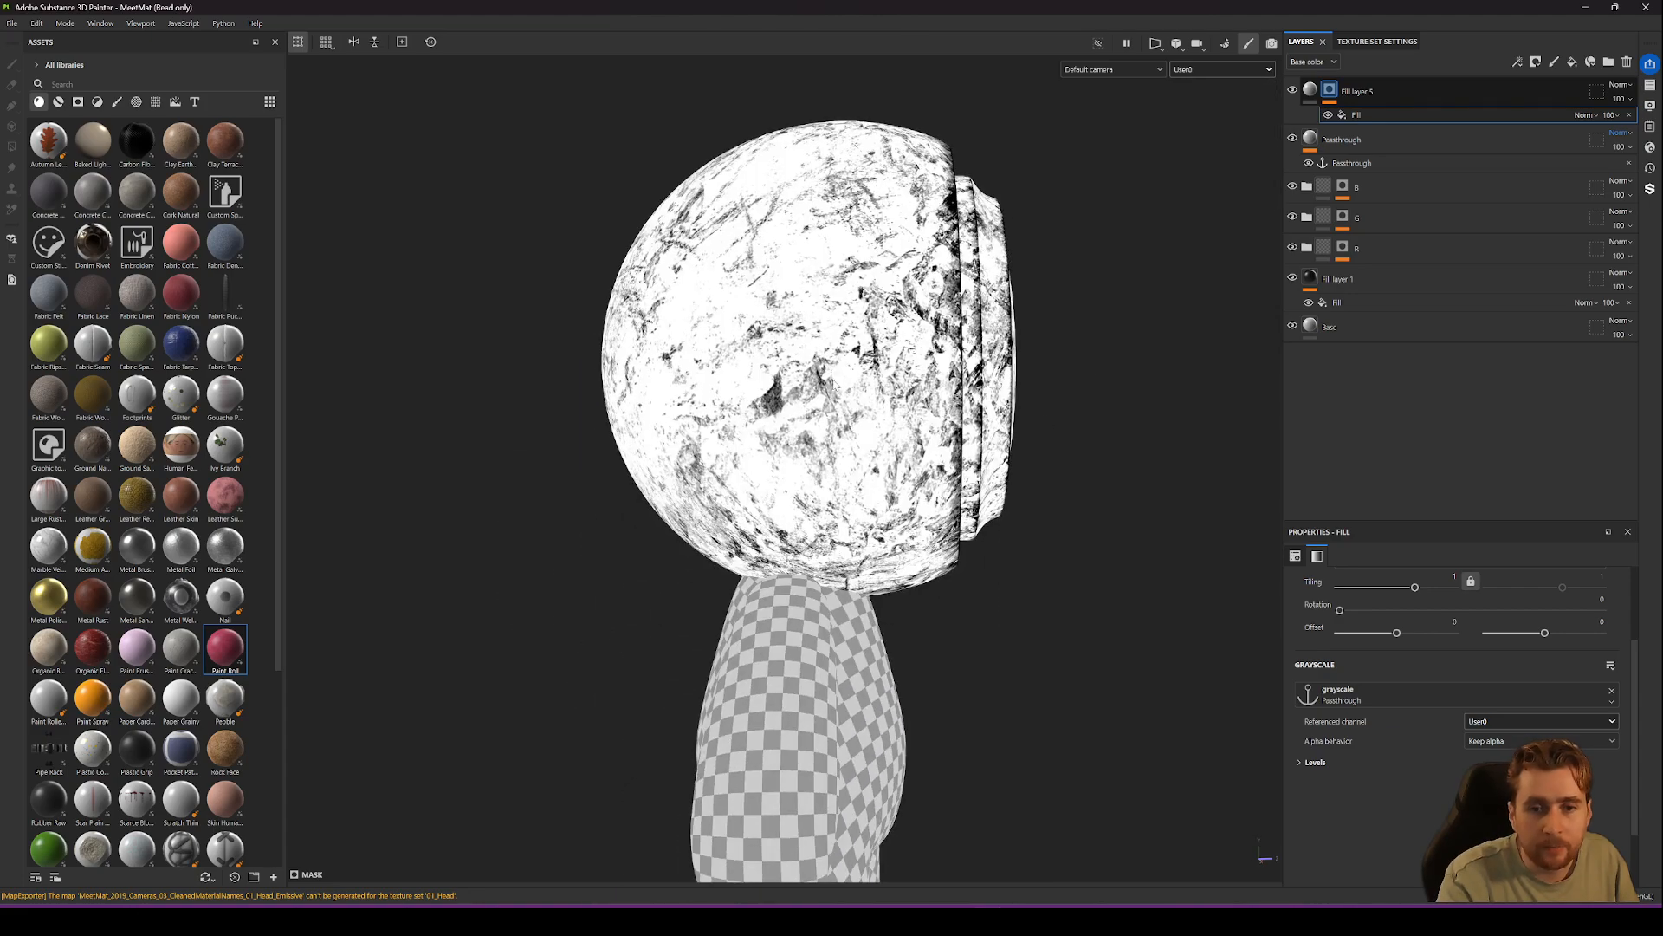
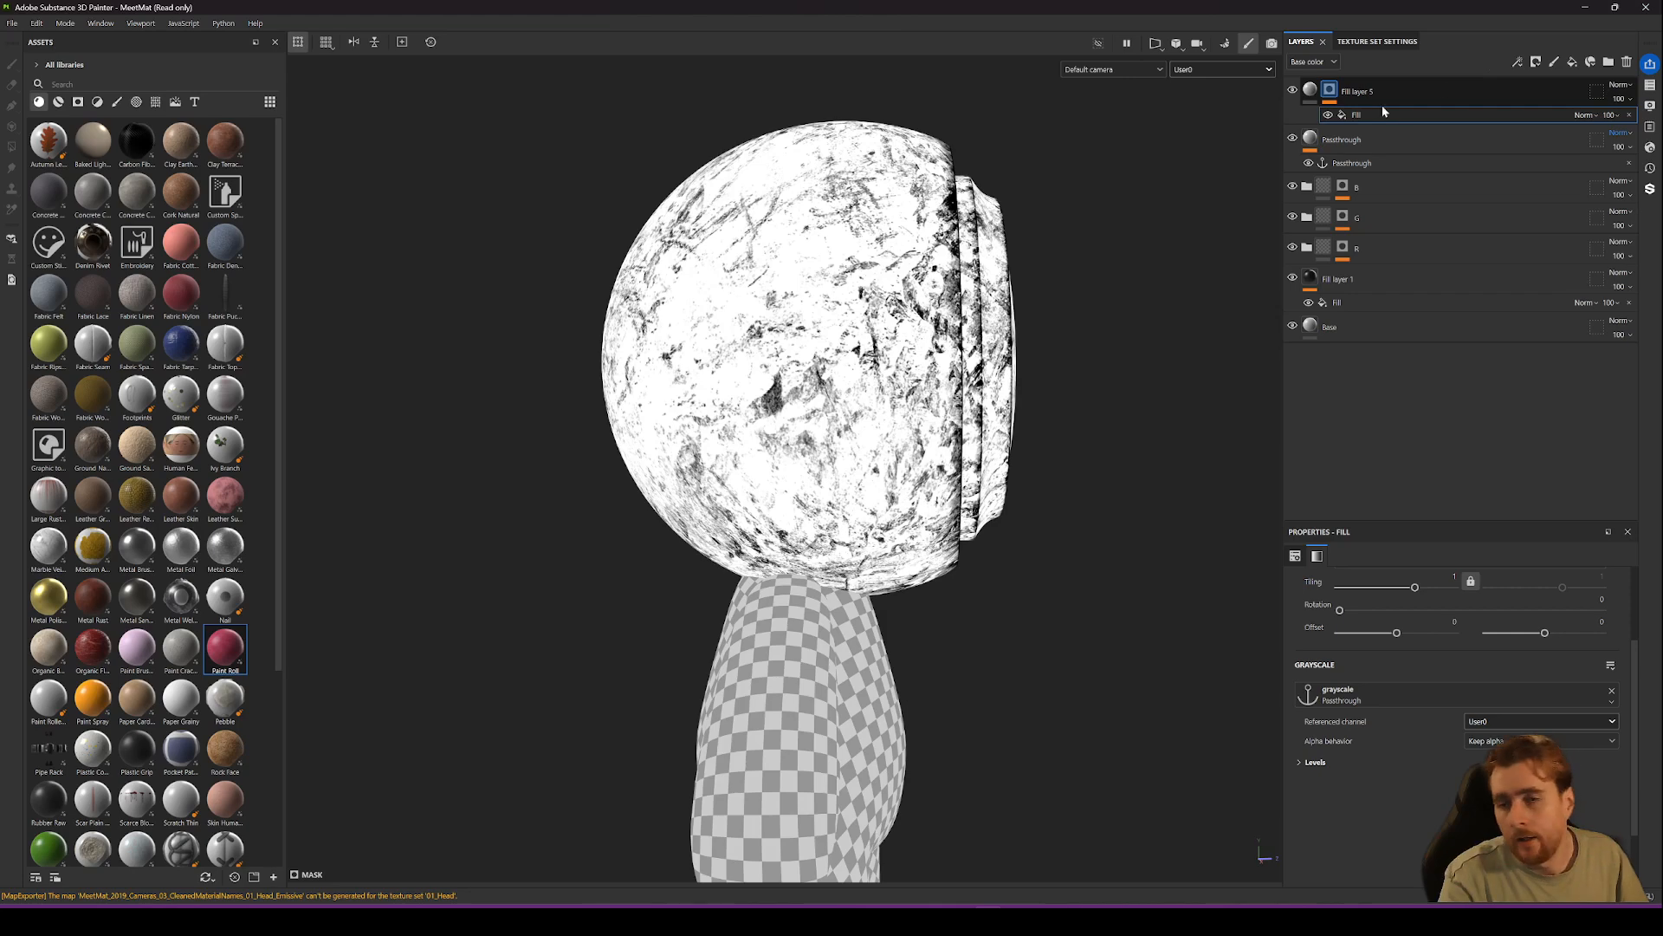
# Select the top fill layer's mask and switch the viewport back to Material display to view the masked head.
pyautogui.press('1')
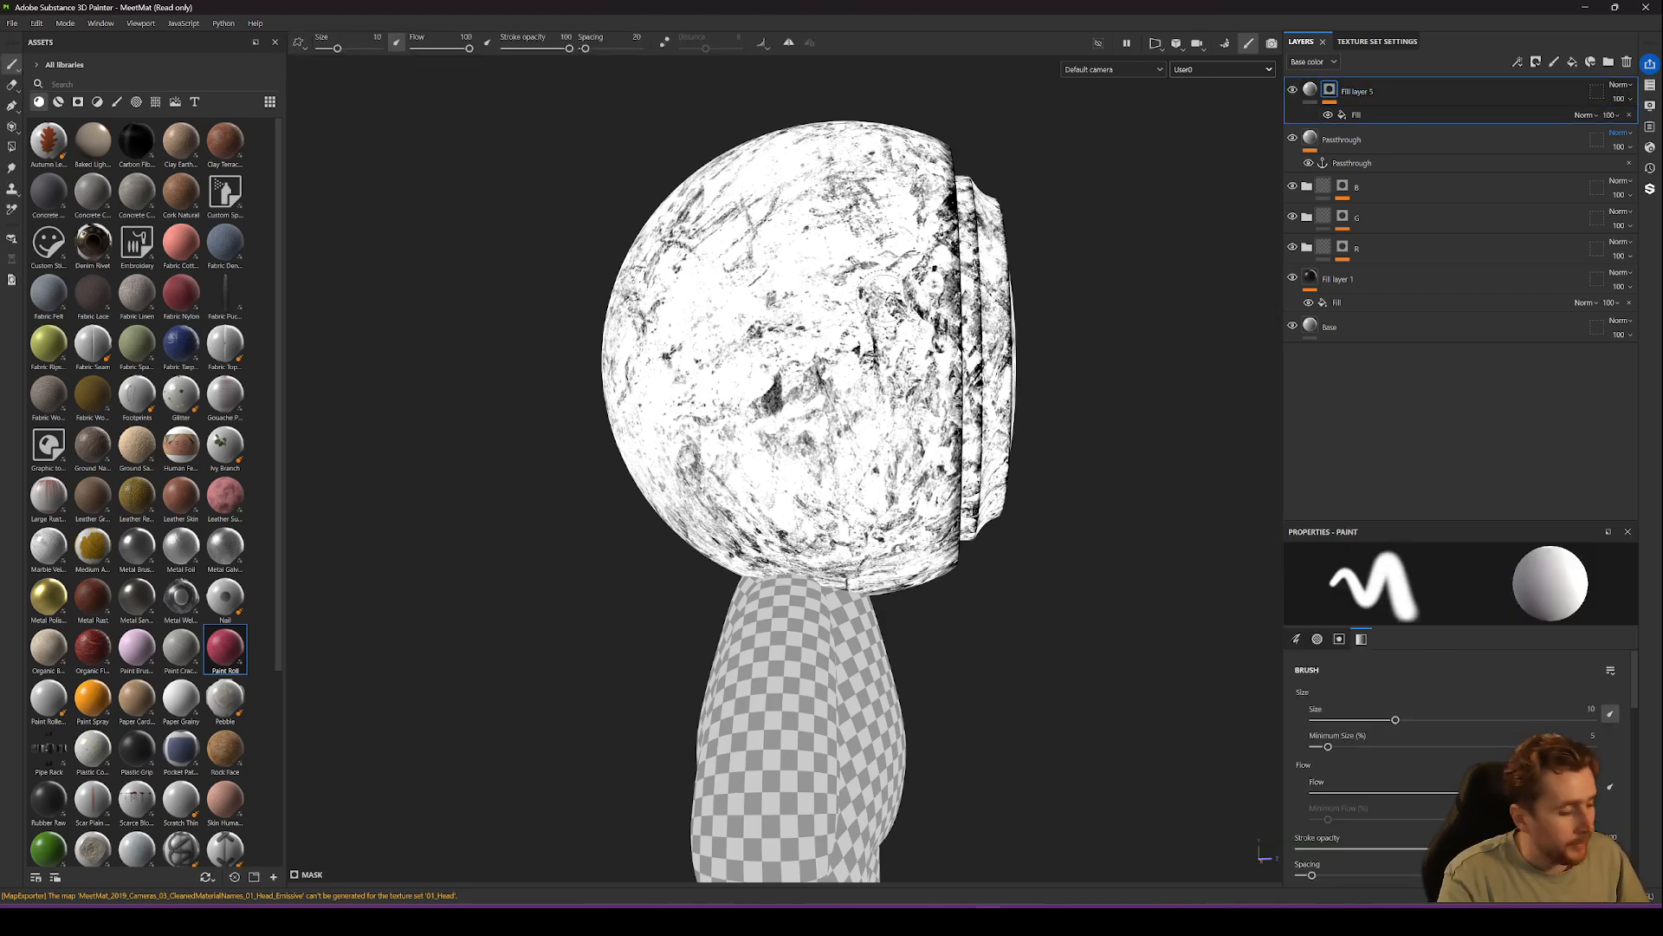
pyautogui.keyDown('alt'); pyautogui.moveTo(897, 265); pyautogui.dragTo(953, 347); pyautogui.keyUp('alt')
pyautogui.keyDown('alt'); pyautogui.moveTo(864, 211); pyautogui.dragTo(882, 291, button='middle'); pyautogui.keyUp('alt')
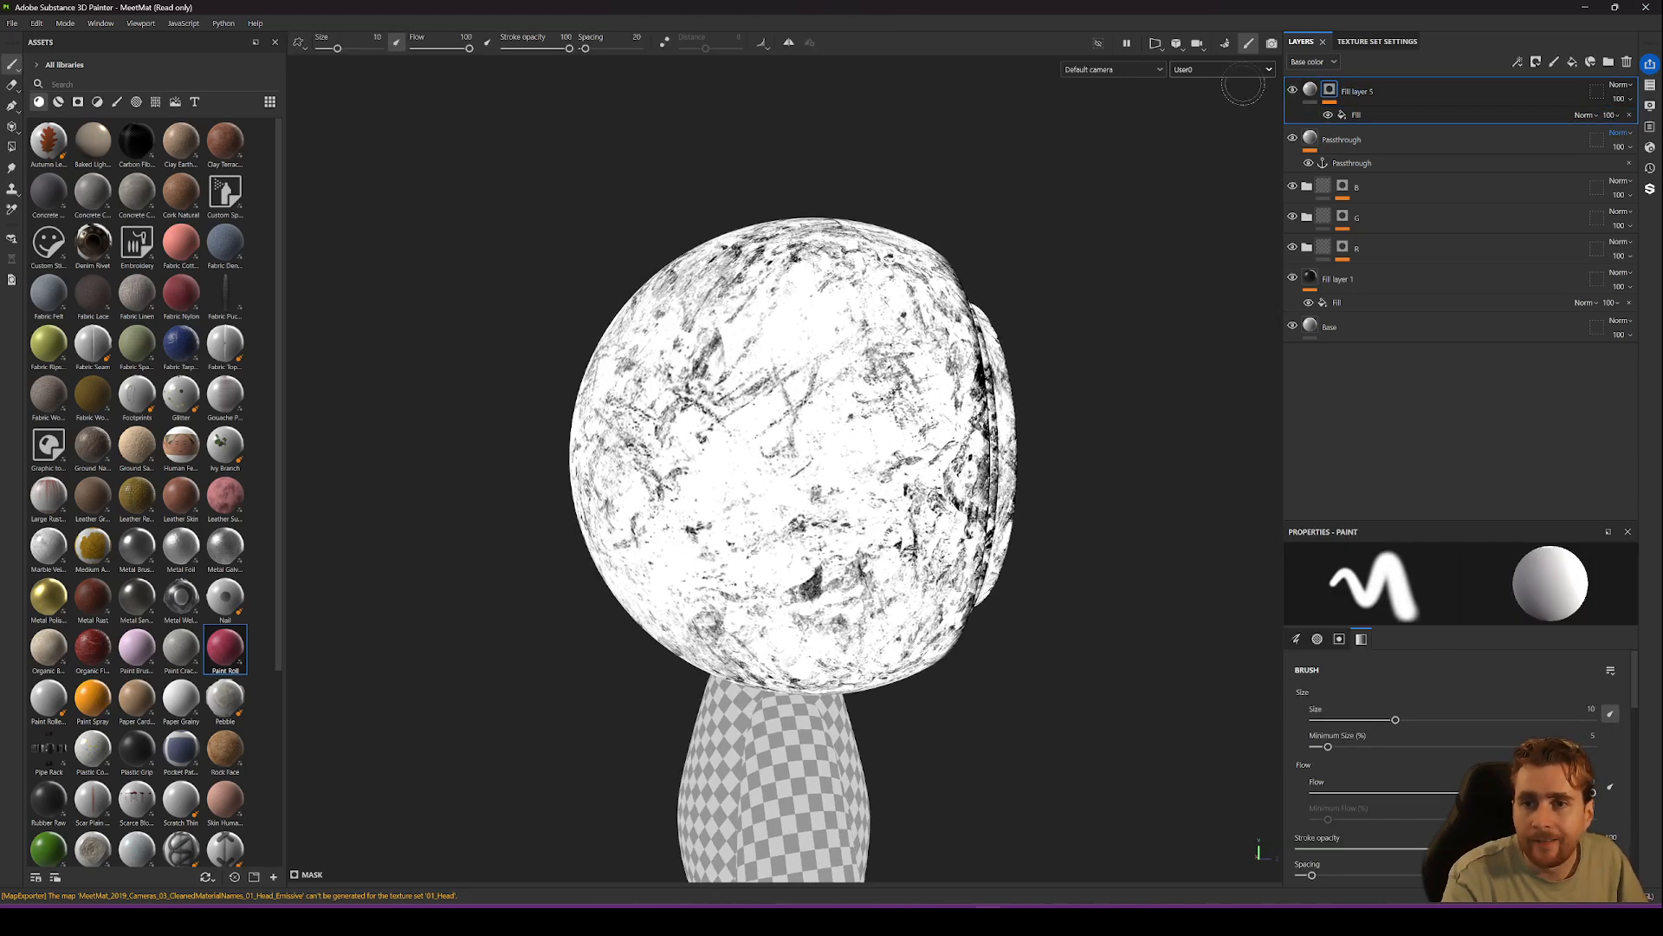
pyautogui.click(1218, 69)
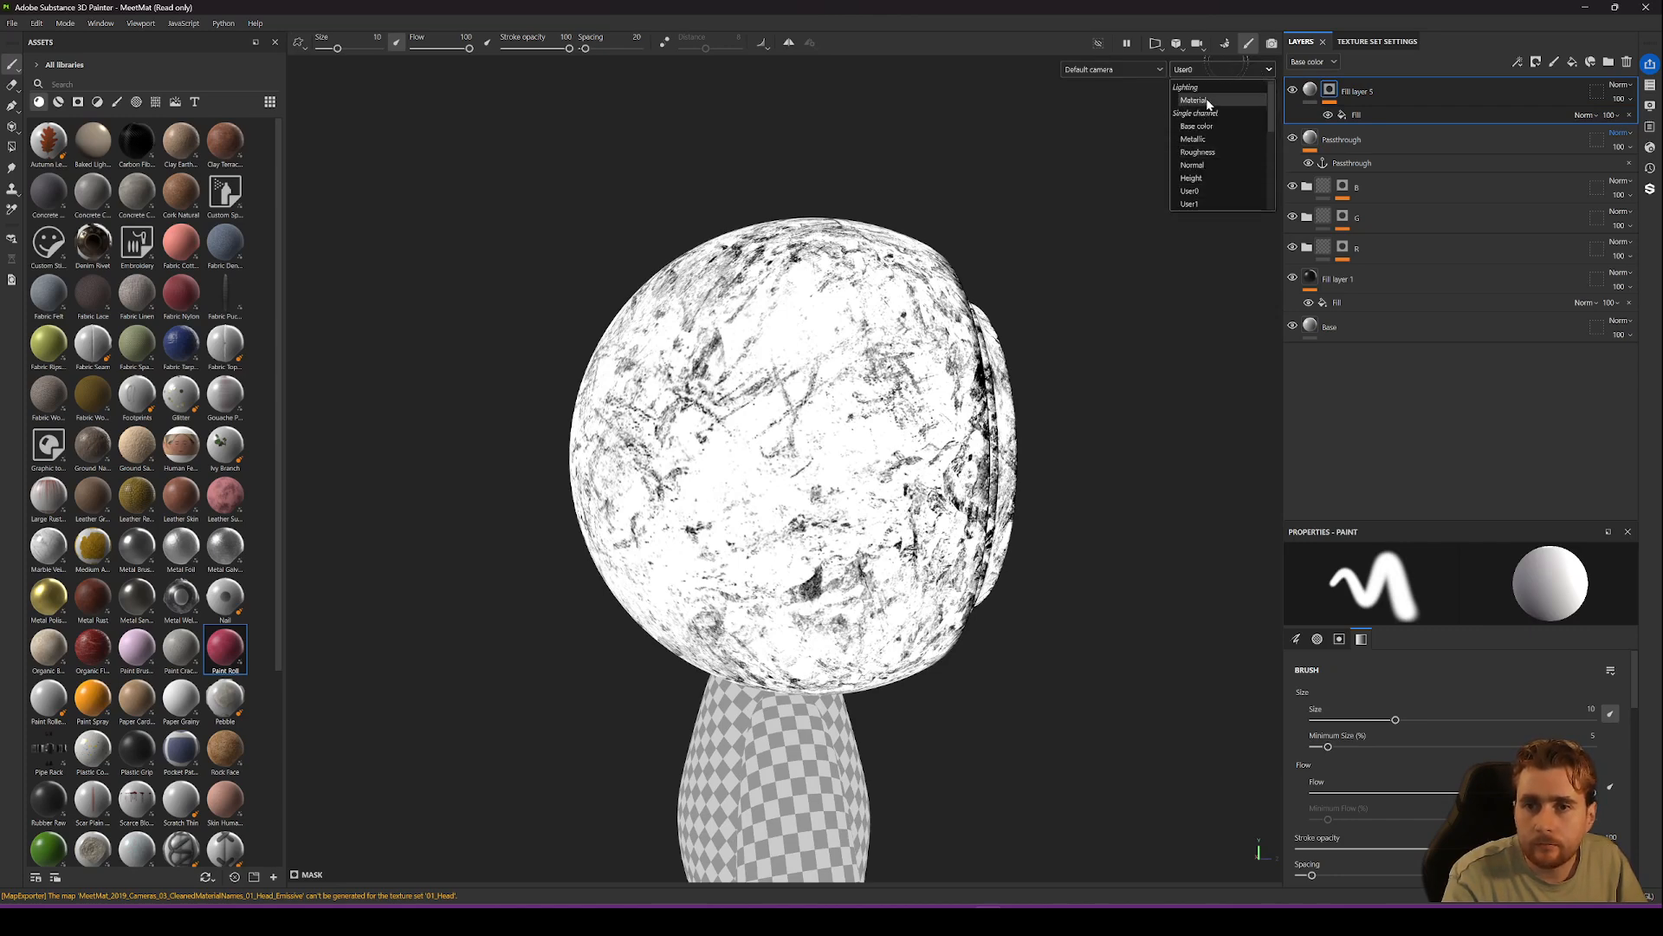
pyautogui.click(1213, 89)
pyautogui.moveTo(953, 415)
pyautogui.keyDown('alt'); pyautogui.mouseDown()
pyautogui.moveTo(896, 416)
pyautogui.moveTo(740, 471)
pyautogui.moveTo(930, 471)
pyautogui.mouseUp(); pyautogui.keyUp('alt')
pyautogui.keyDown('alt'); pyautogui.moveTo(931, 471); pyautogui.dragTo(972, 551, button='middle'); pyautogui.keyUp('alt')
pyautogui.scroll(3, 972, 551)
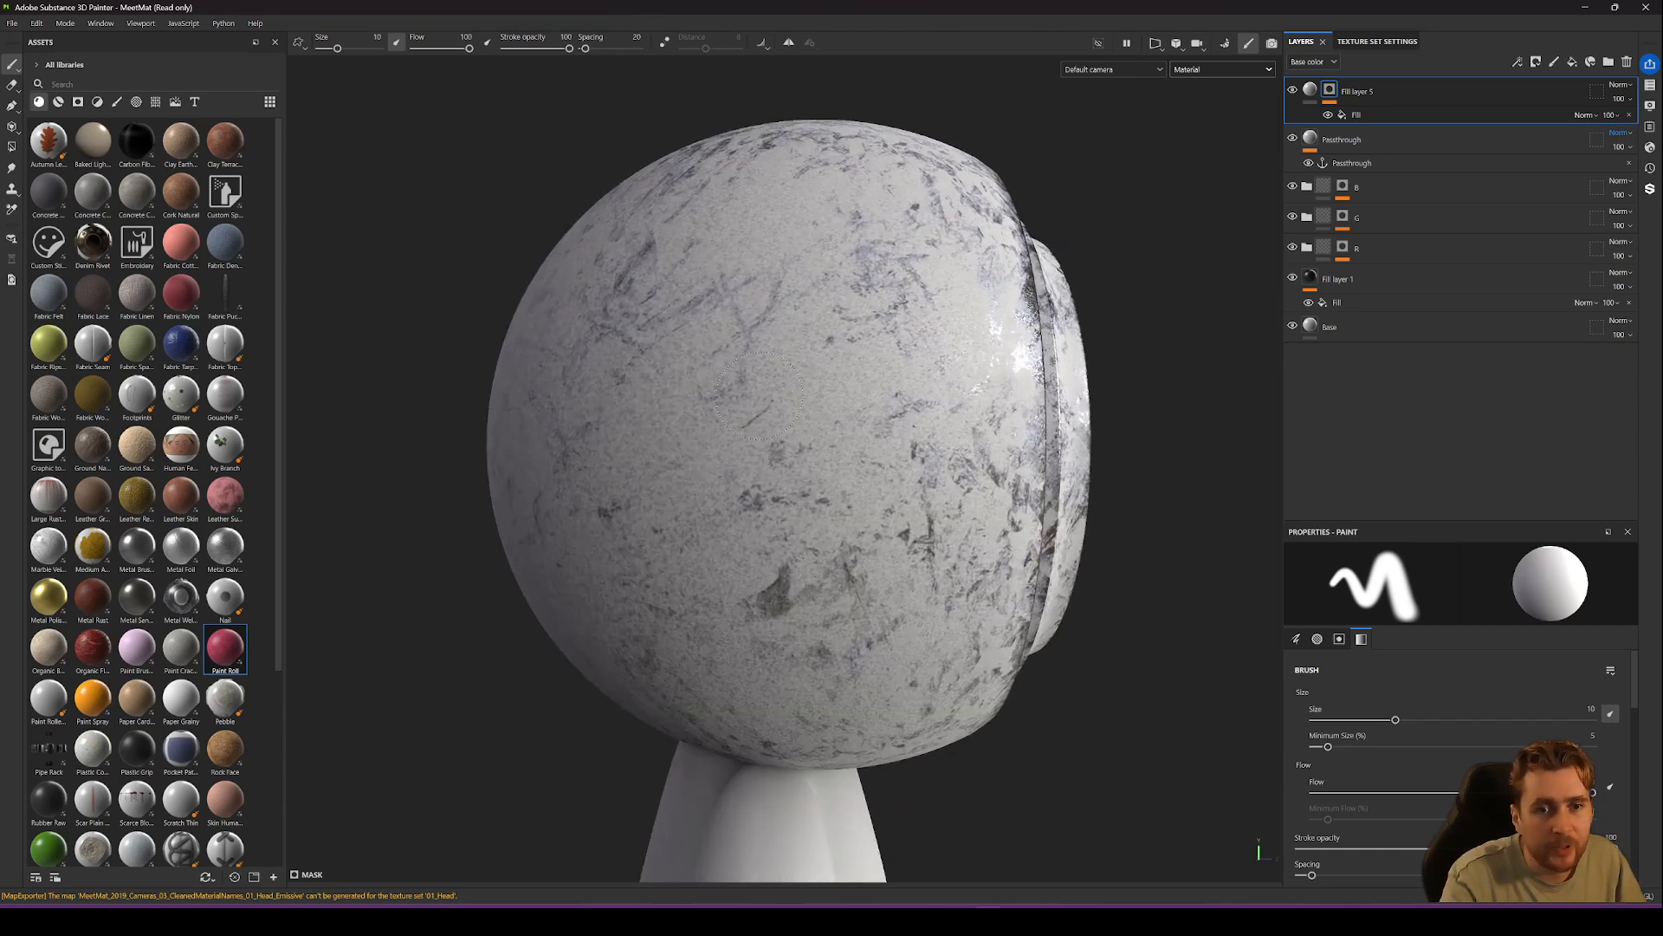
# Toggle the visibility of the R folder and the top fill layer to compare the head with and without them.
pyautogui.click(1292, 247)
pyautogui.click(1292, 247)
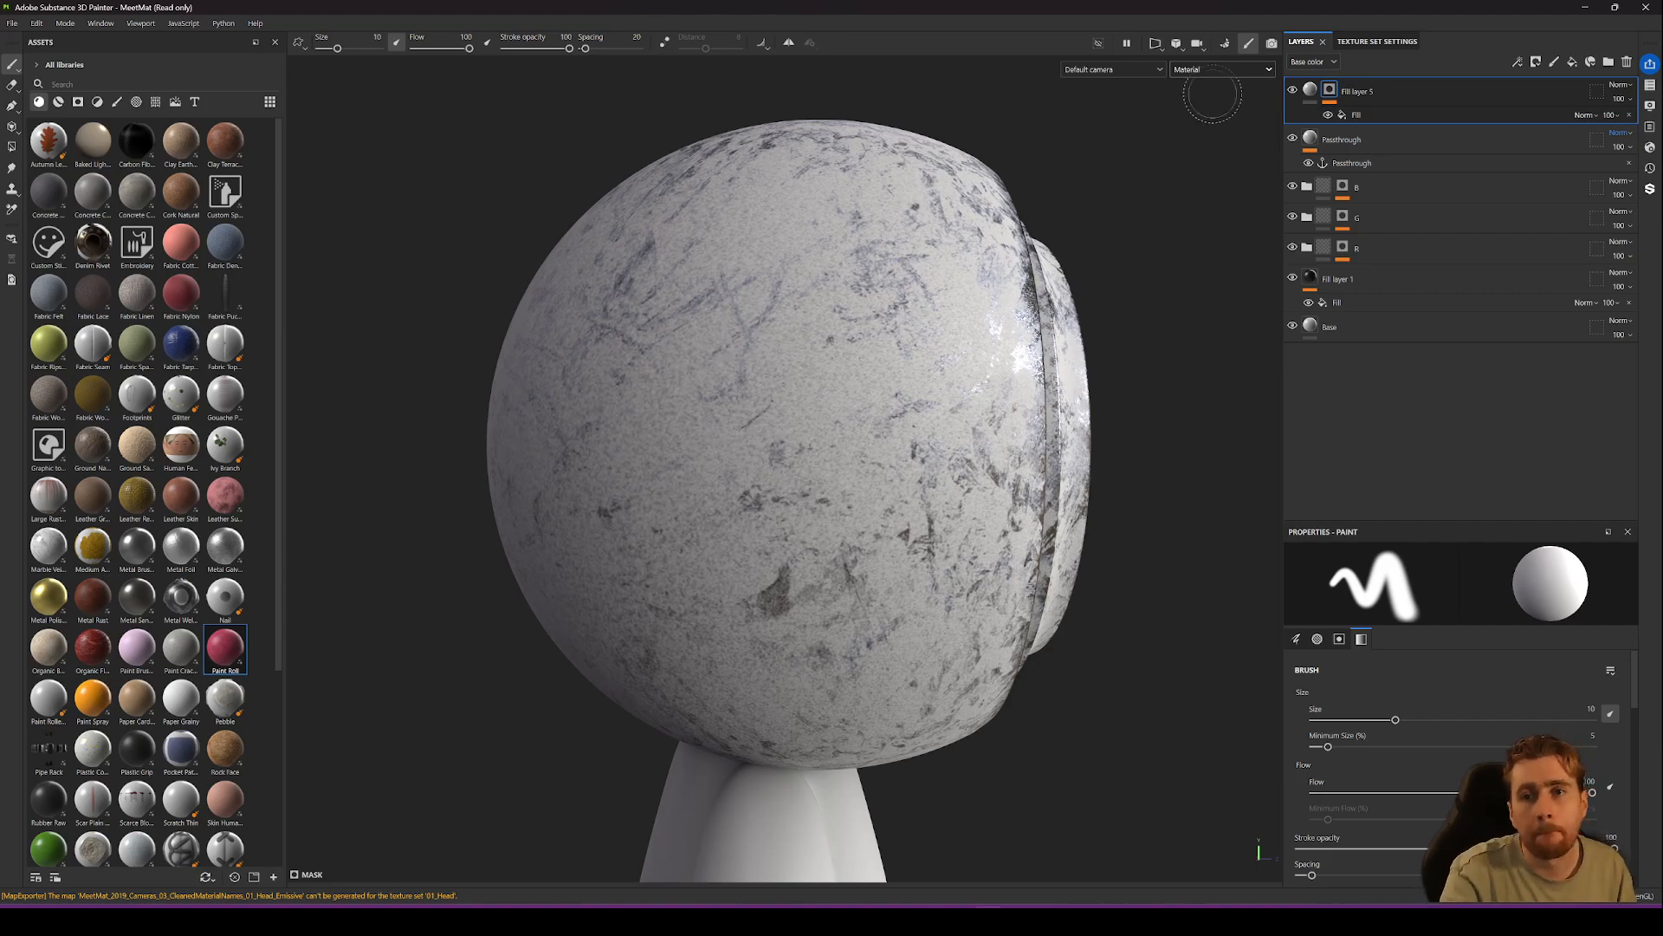
pyautogui.click(1293, 91)
pyautogui.click(1293, 91)
pyautogui.click(1293, 91)
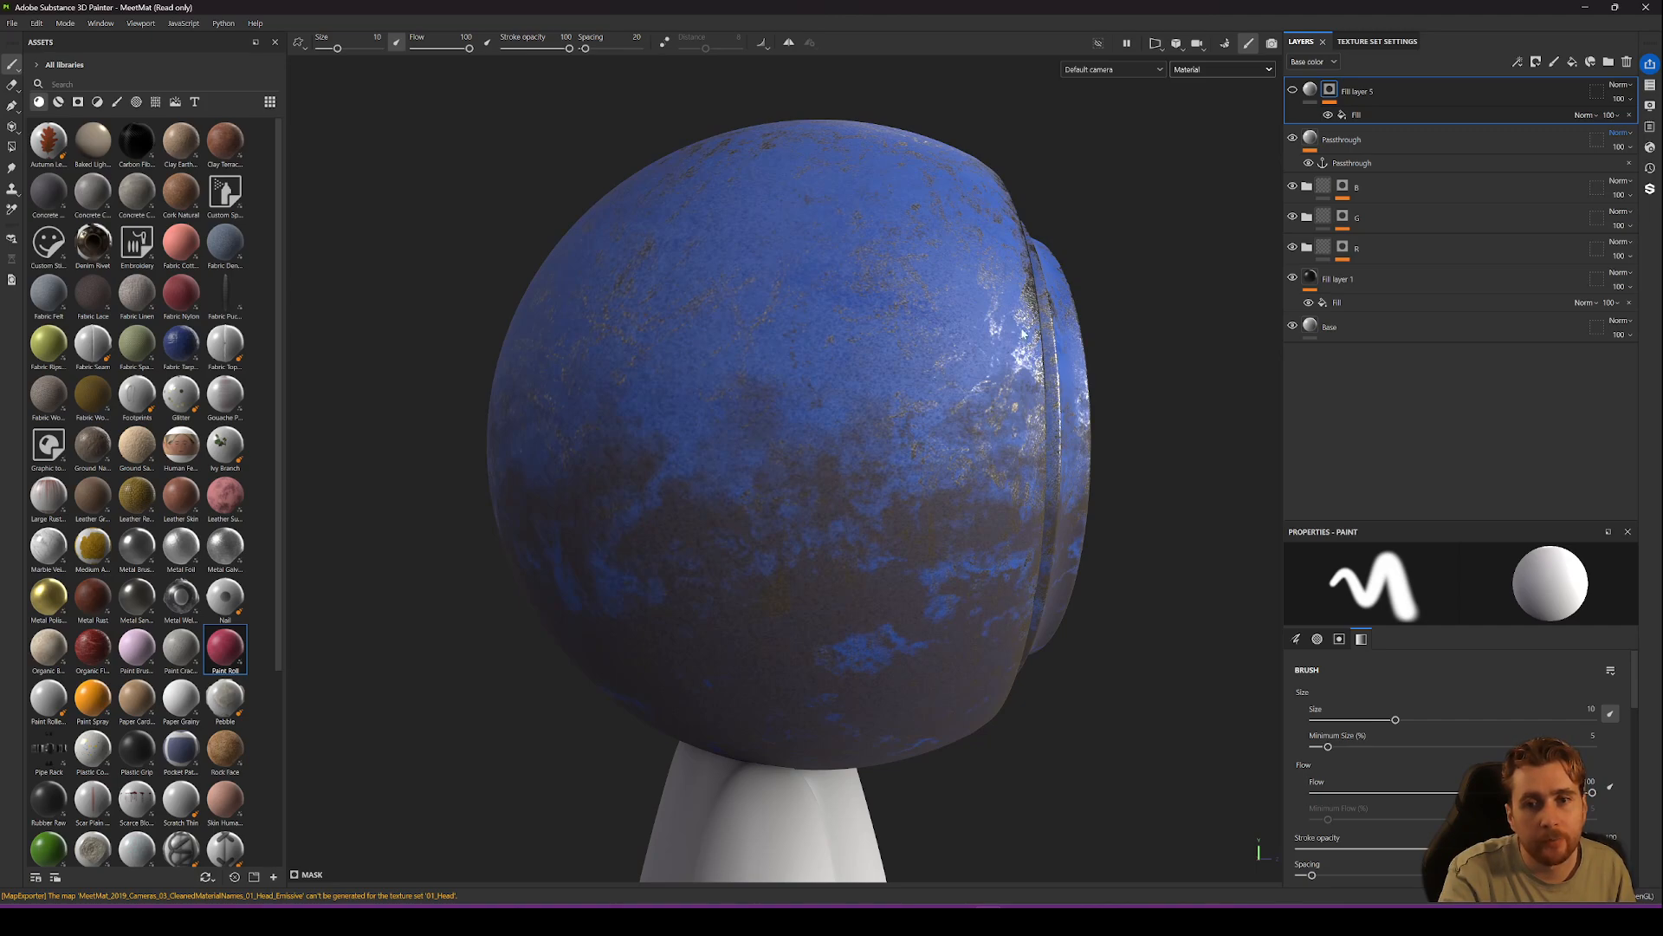
pyautogui.click(1295, 92)
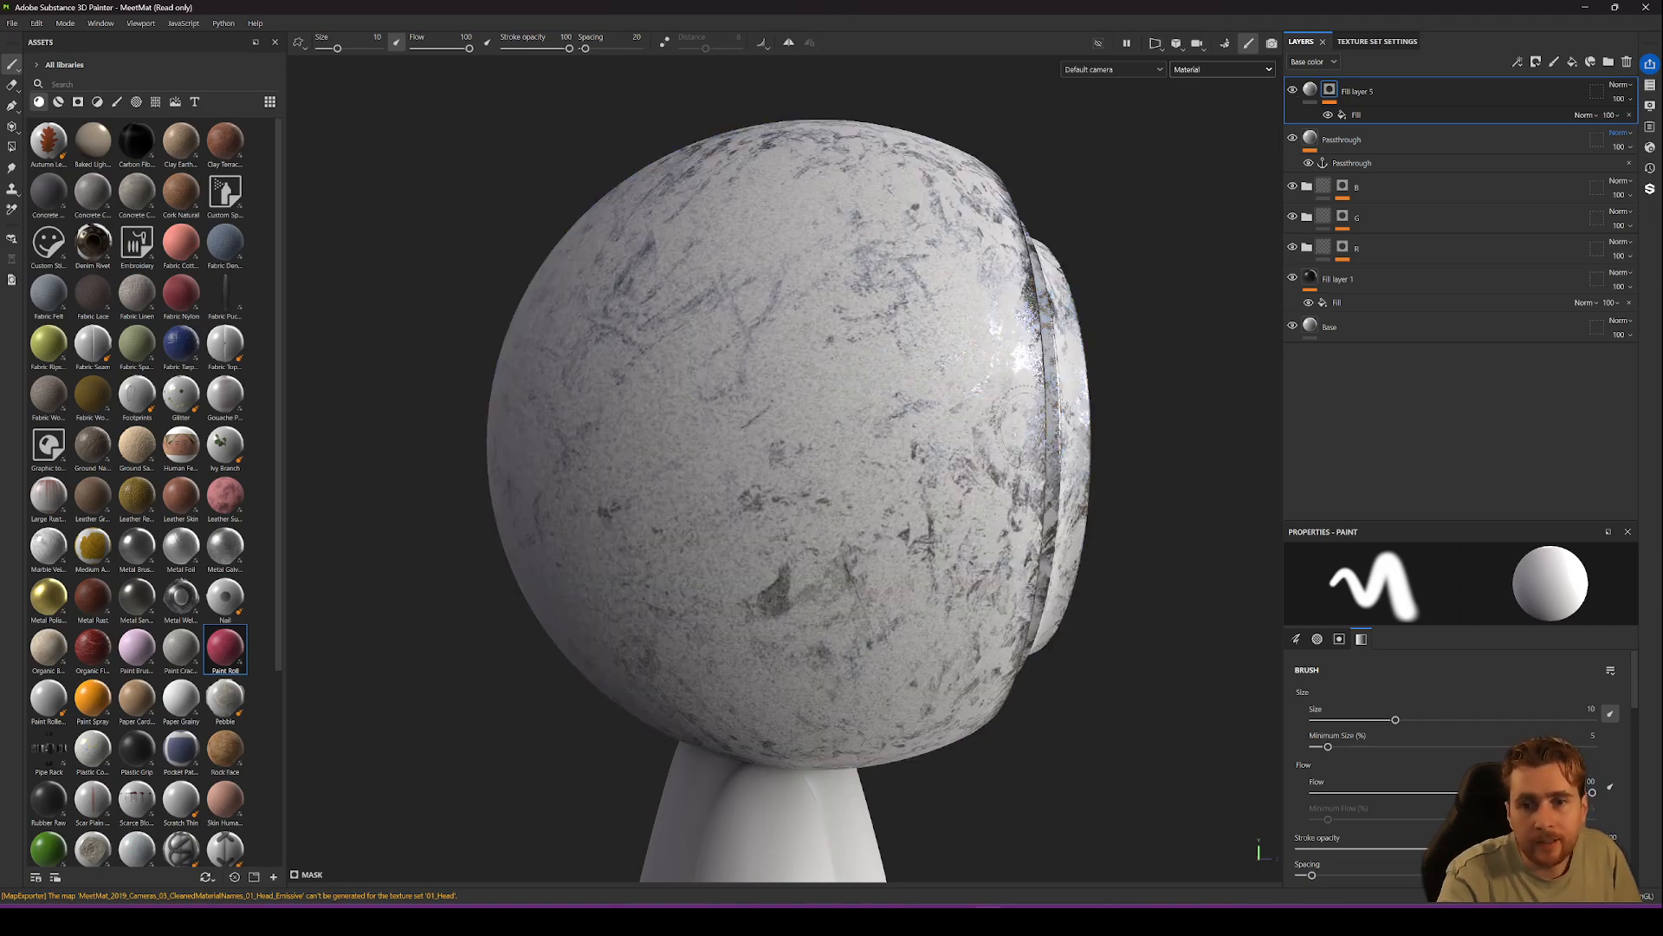
# Examine how the anchor-driven mask covers the head from several angles and distances.
pyautogui.keyDown('alt'); pyautogui.moveTo(1071, 260); pyautogui.dragTo(767, 369); pyautogui.keyUp('alt')
pyautogui.keyDown('alt'); pyautogui.moveTo(767, 368); pyautogui.dragTo(613, 583, button='right'); pyautogui.keyUp('alt')
pyautogui.keyDown('alt'); pyautogui.moveTo(613, 583); pyautogui.dragTo(812, 554, button='middle'); pyautogui.keyUp('alt')
pyautogui.keyDown('alt'); pyautogui.moveTo(812, 554); pyautogui.dragTo(749, 512, button='right'); pyautogui.keyUp('alt')
pyautogui.moveTo(750, 511)
pyautogui.keyDown('alt'); pyautogui.mouseDown()
pyautogui.moveTo(798, 470)
pyautogui.moveTo(814, 399)
pyautogui.moveTo(1043, 423)
pyautogui.moveTo(823, 442)
pyautogui.moveTo(764, 412)
pyautogui.mouseUp(); pyautogui.keyUp('alt')
pyautogui.keyDown('alt'); pyautogui.moveTo(769, 417); pyautogui.dragTo(875, 370, button='middle'); pyautogui.keyUp('alt')
pyautogui.keyDown('alt'); pyautogui.moveTo(875, 371); pyautogui.dragTo(582, 288, button='right'); pyautogui.keyUp('alt')
pyautogui.keyDown('alt'); pyautogui.moveTo(581, 289); pyautogui.dragTo(602, 275, button='middle'); pyautogui.keyUp('alt')
pyautogui.keyDown('alt'); pyautogui.moveTo(602, 275); pyautogui.dragTo(764, 434); pyautogui.keyUp('alt')
pyautogui.keyDown('alt'); pyautogui.moveTo(764, 433); pyautogui.dragTo(893, 404, button='middle'); pyautogui.keyUp('alt')
pyautogui.keyDown('alt'); pyautogui.moveTo(892, 404); pyautogui.dragTo(831, 396, button='right'); pyautogui.keyUp('alt')
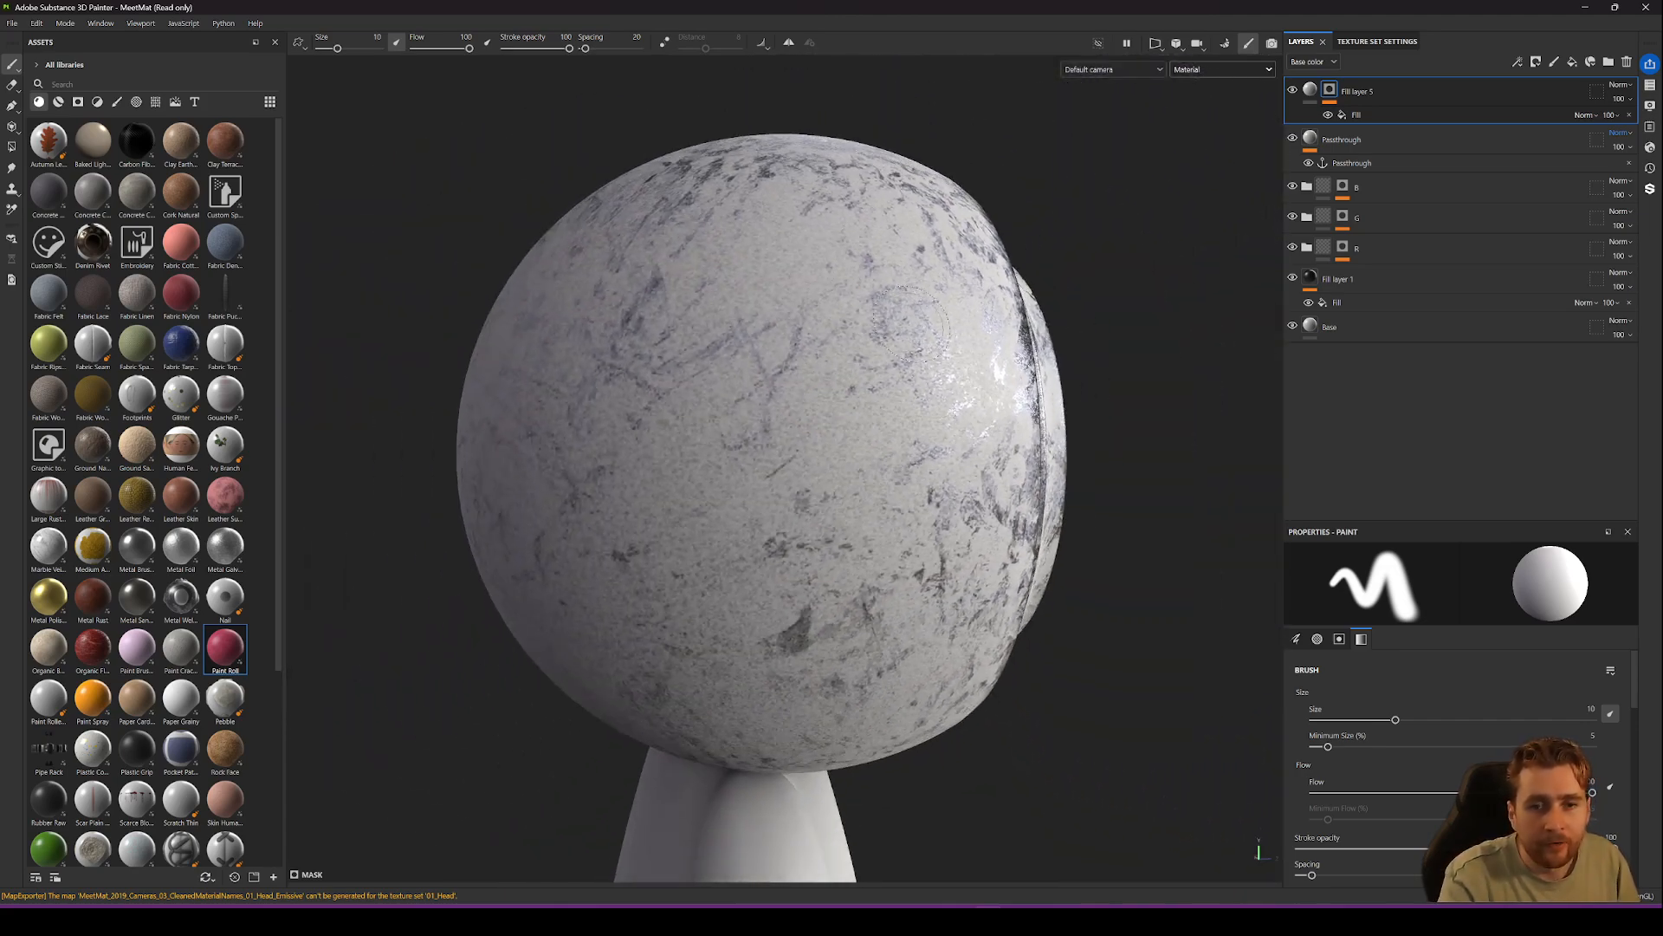
pyautogui.keyDown('alt'); pyautogui.moveTo(831, 396); pyautogui.dragTo(787, 472, button='middle'); pyautogui.keyUp('alt')
pyautogui.keyDown('alt'); pyautogui.moveTo(787, 473); pyautogui.dragTo(728, 468, button='right'); pyautogui.keyUp('alt')
pyautogui.keyDown('alt'); pyautogui.moveTo(728, 468); pyautogui.dragTo(799, 427, button='middle'); pyautogui.keyUp('alt')
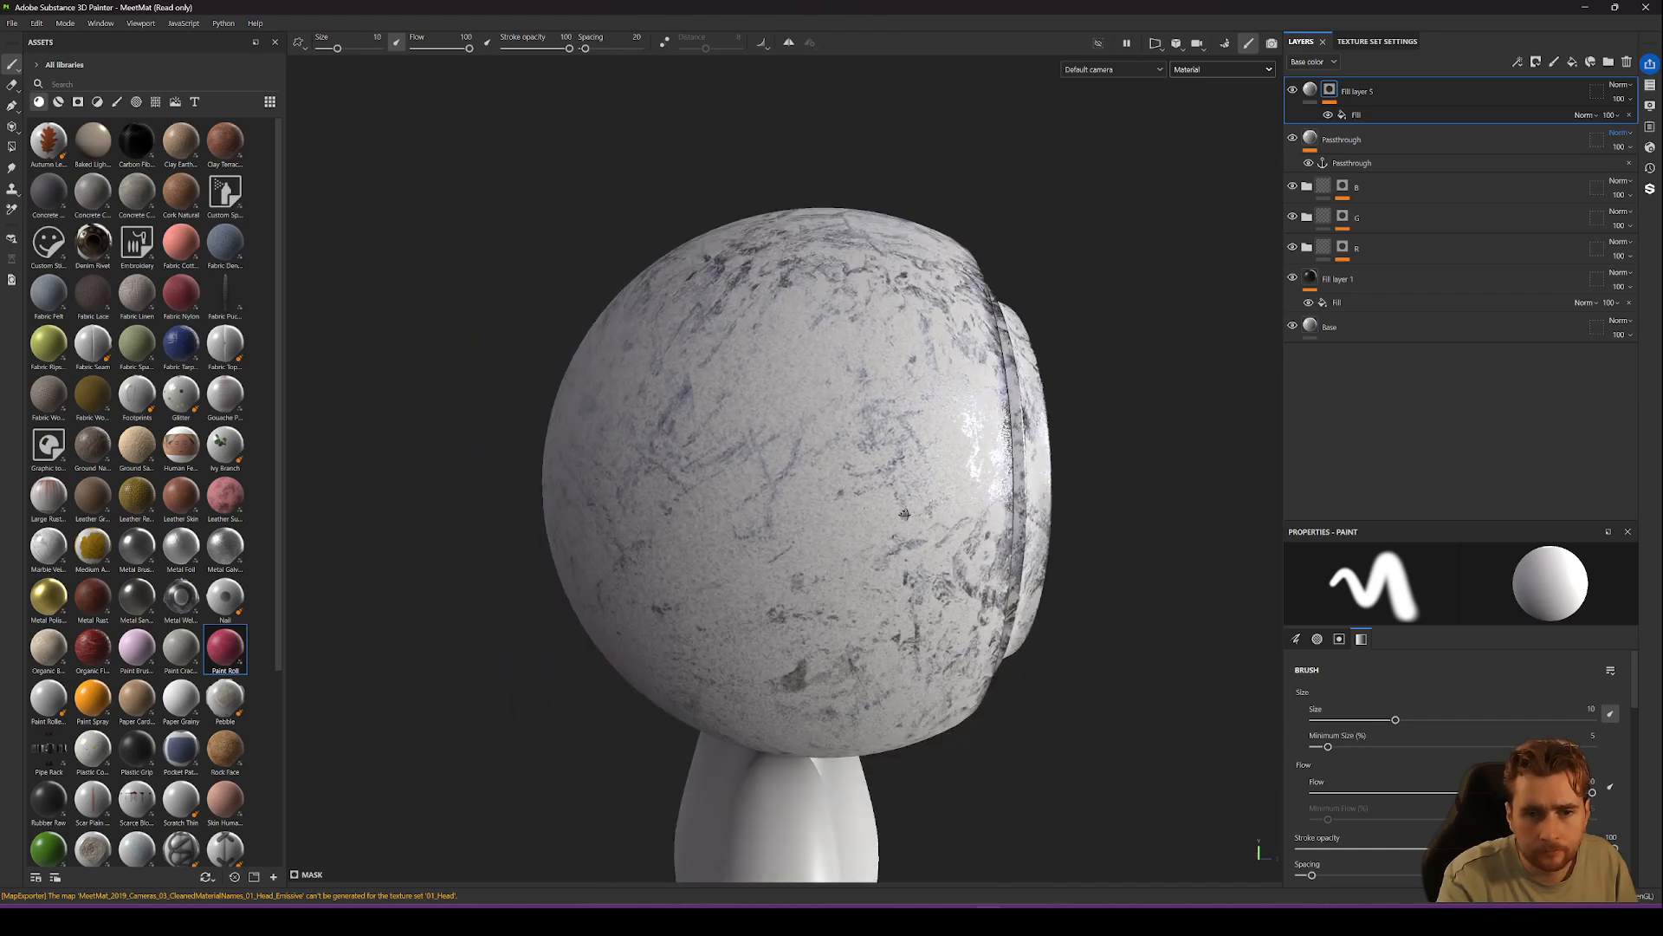
pyautogui.keyDown('alt'); pyautogui.moveTo(799, 427); pyautogui.dragTo(810, 464); pyautogui.keyUp('alt')
pyautogui.keyDown('alt'); pyautogui.moveTo(918, 450); pyautogui.dragTo(969, 453, button='right'); pyautogui.keyUp('alt')
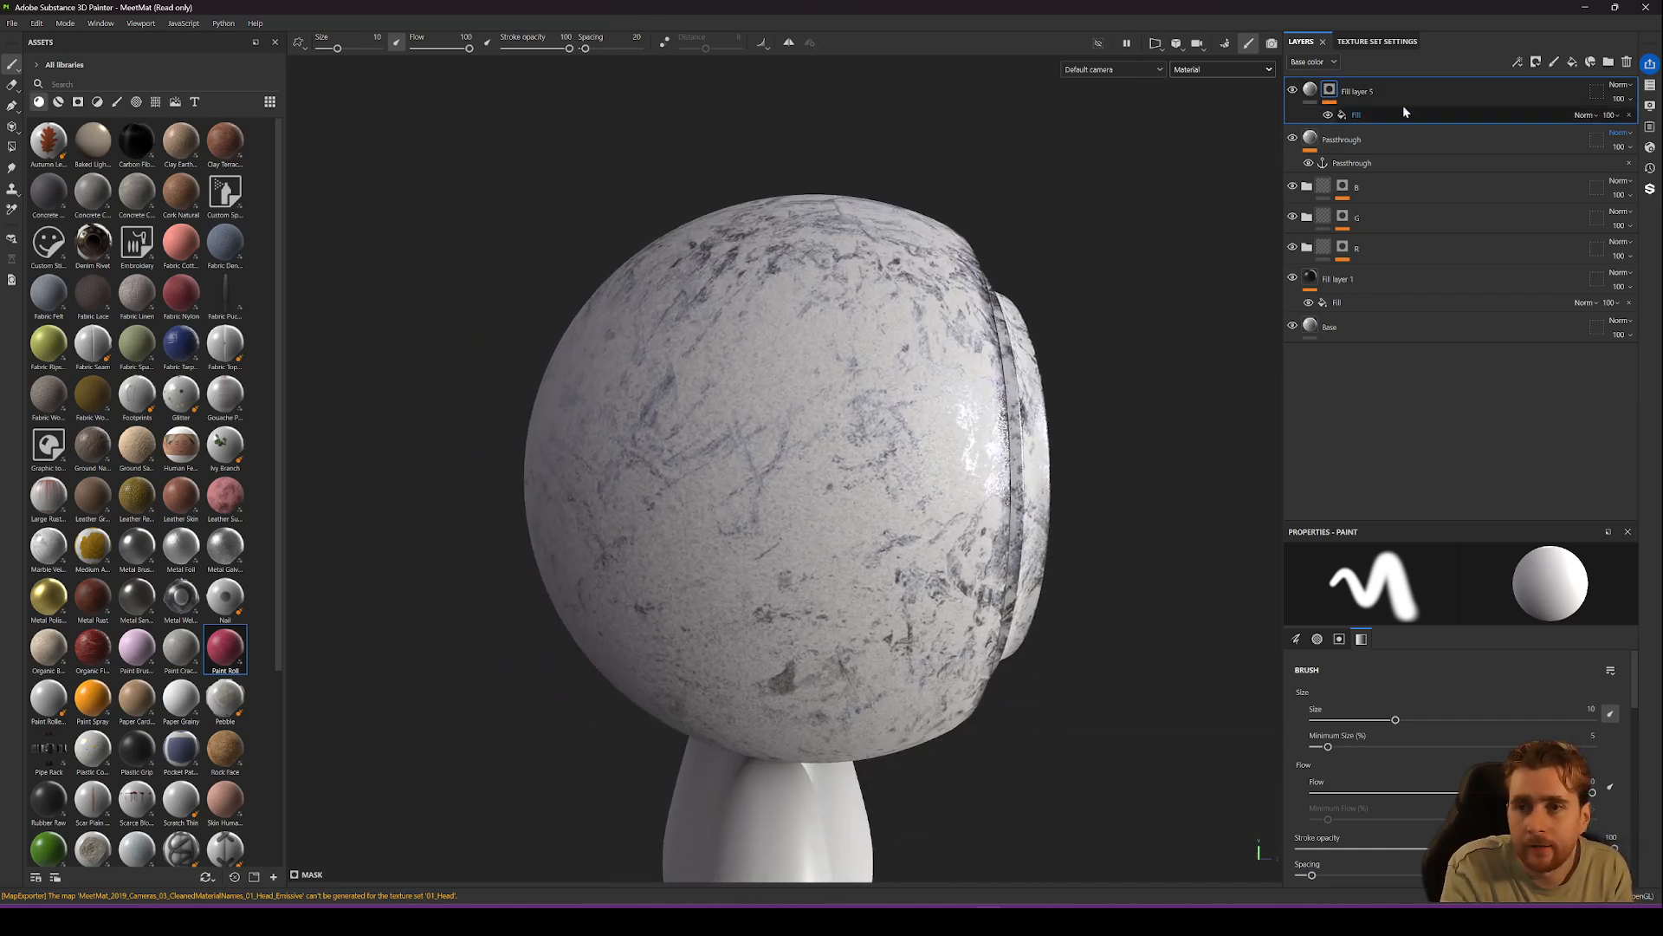
# Enable the user0 channel on the upper fill effect of the G folder's green fill layer and set its value to 0.
pyautogui.rightClick(1328, 94)
pyautogui.press('Escape')
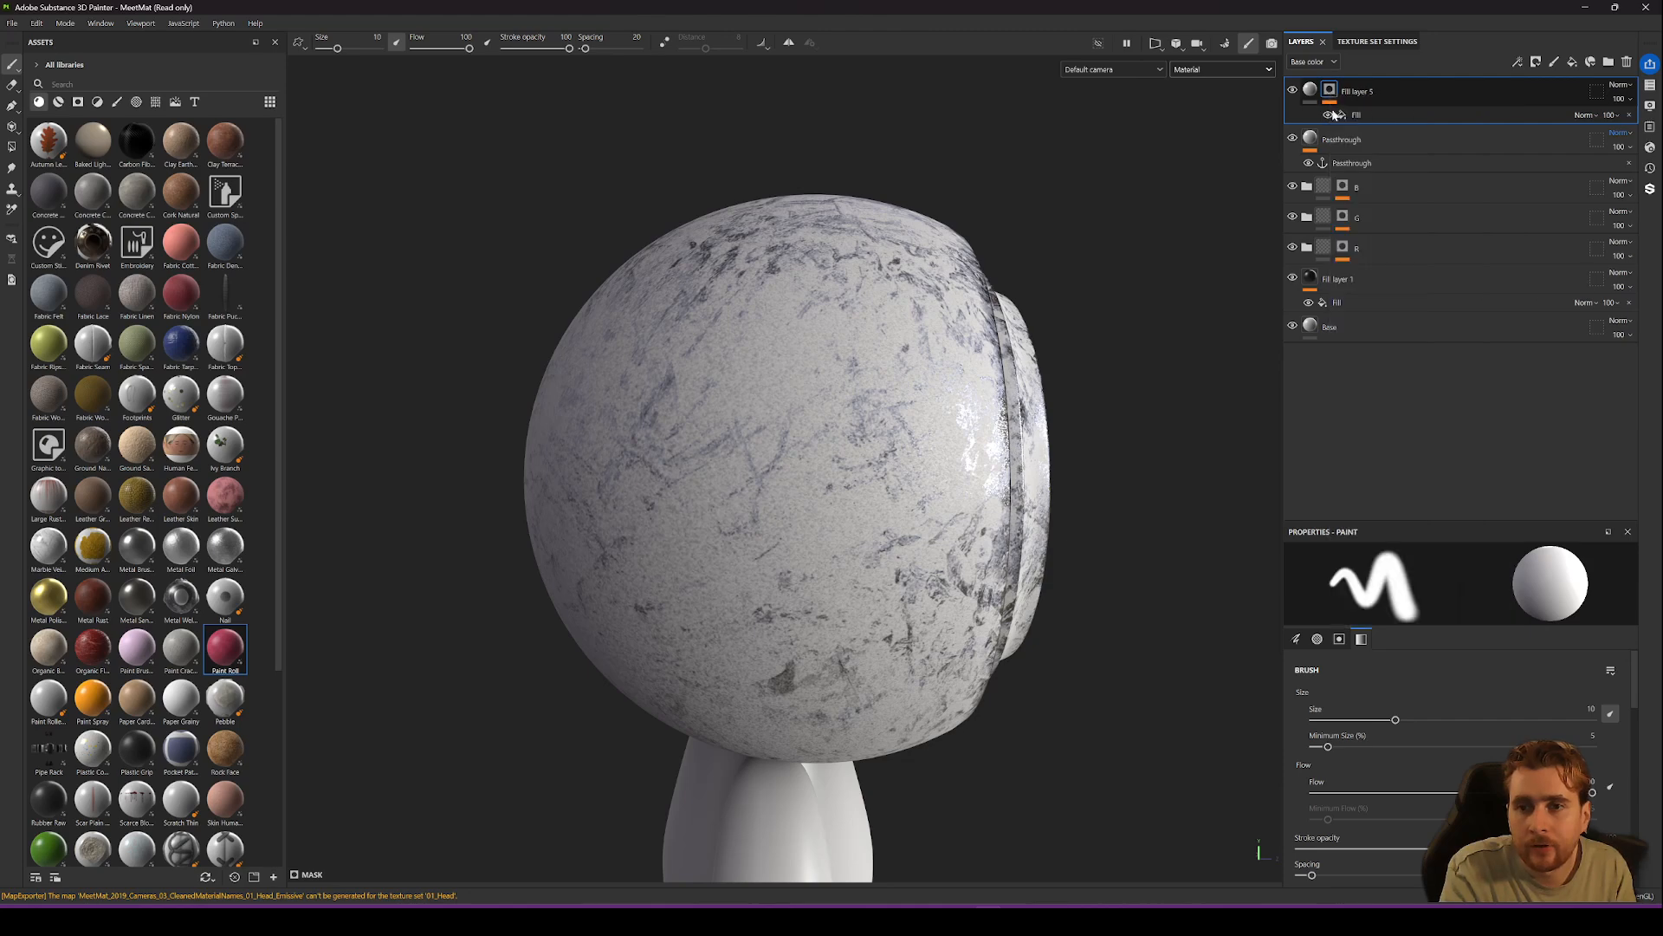
pyautogui.click(1307, 217)
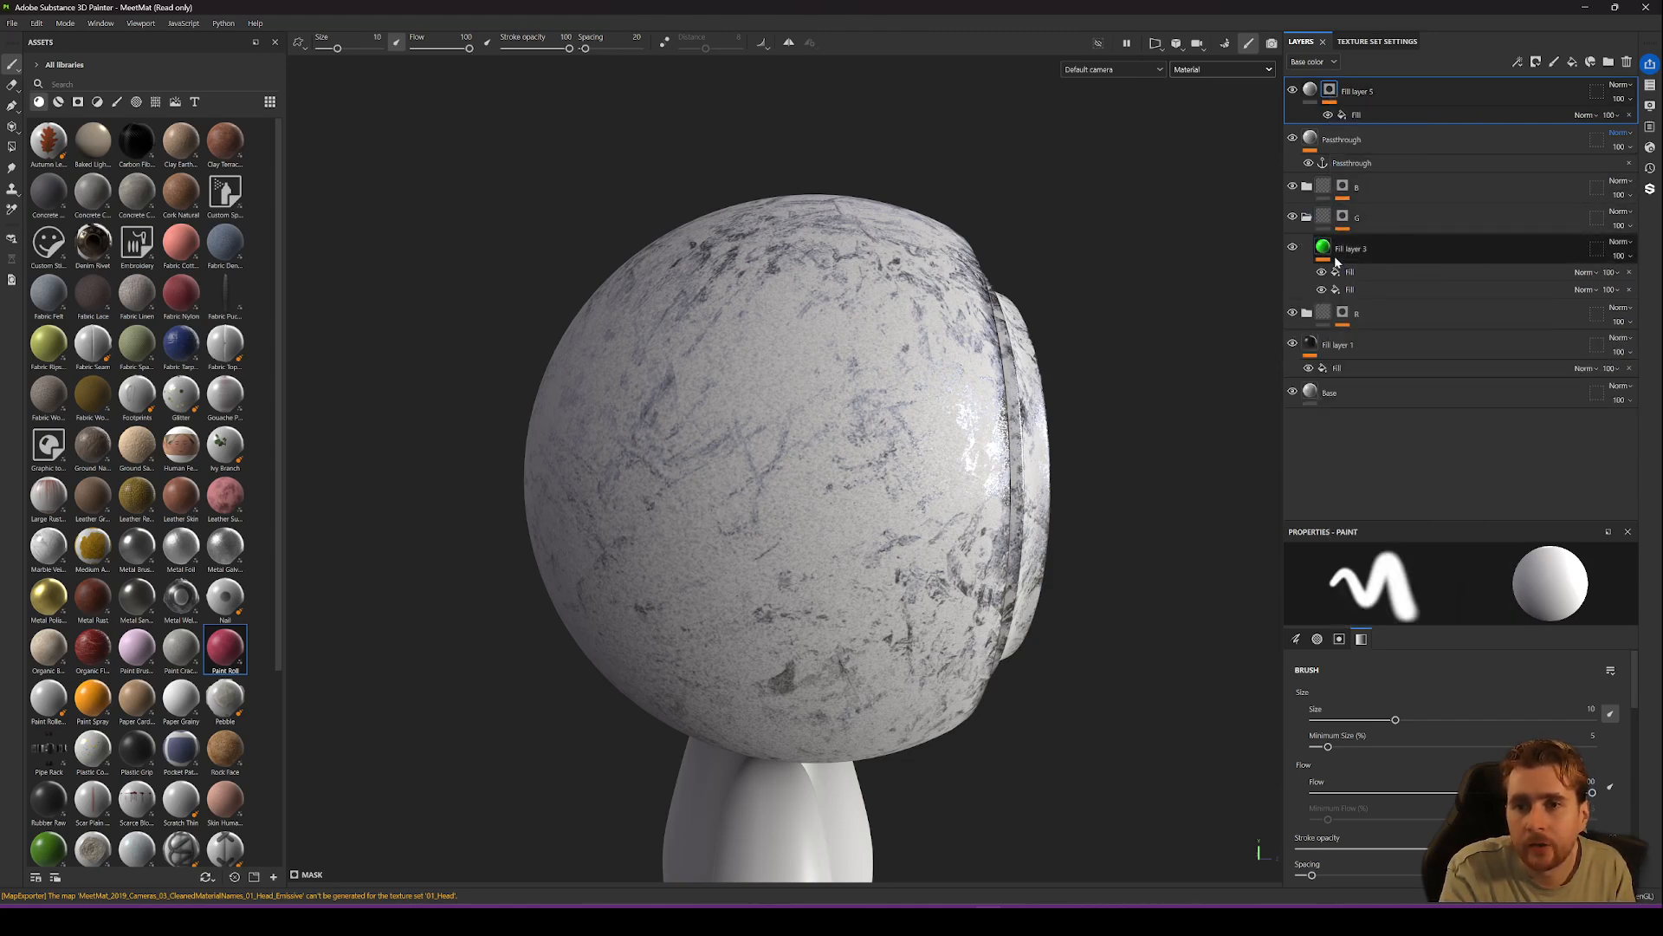
pyautogui.click(1371, 286)
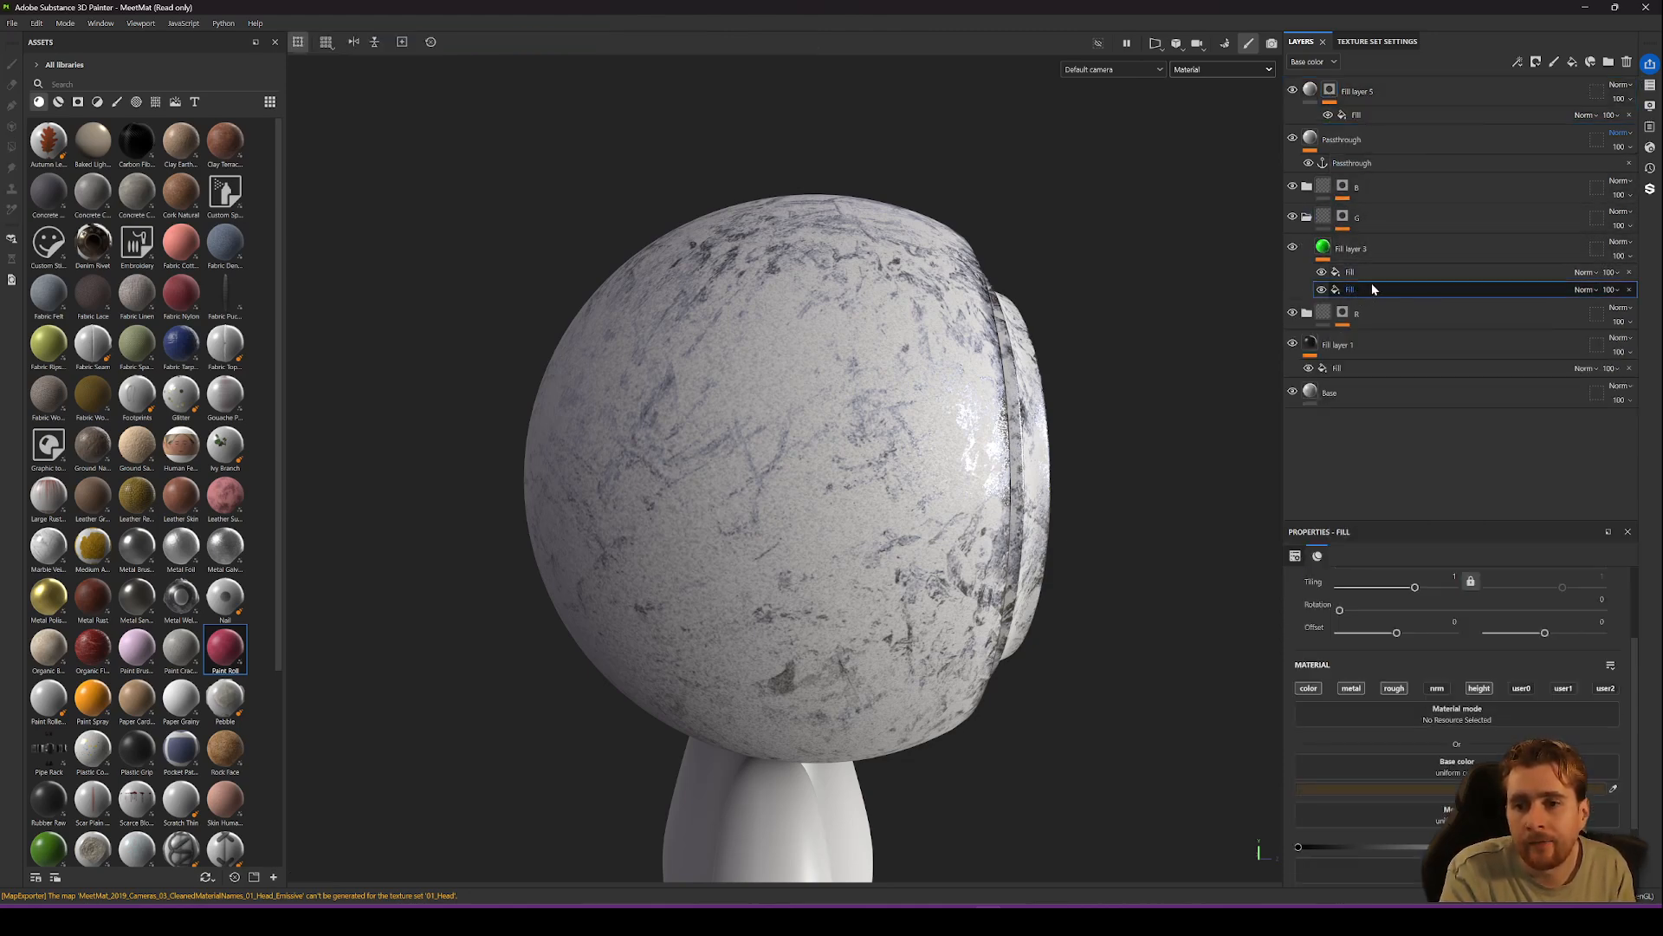
pyautogui.click(1370, 272)
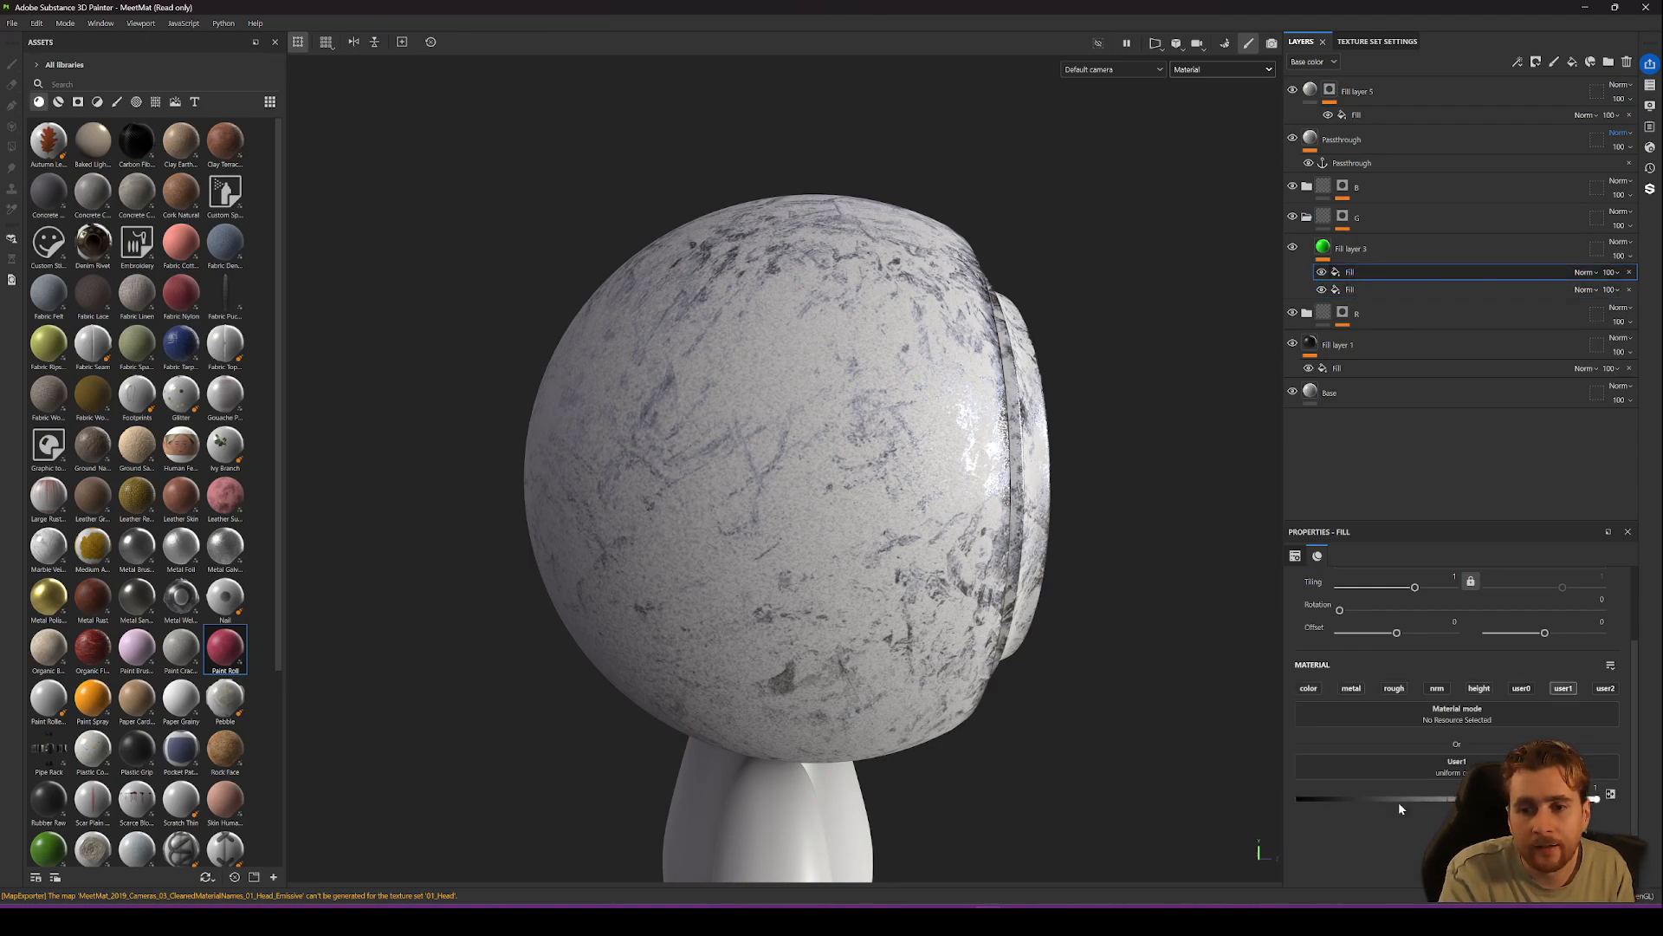
pyautogui.click(1522, 688)
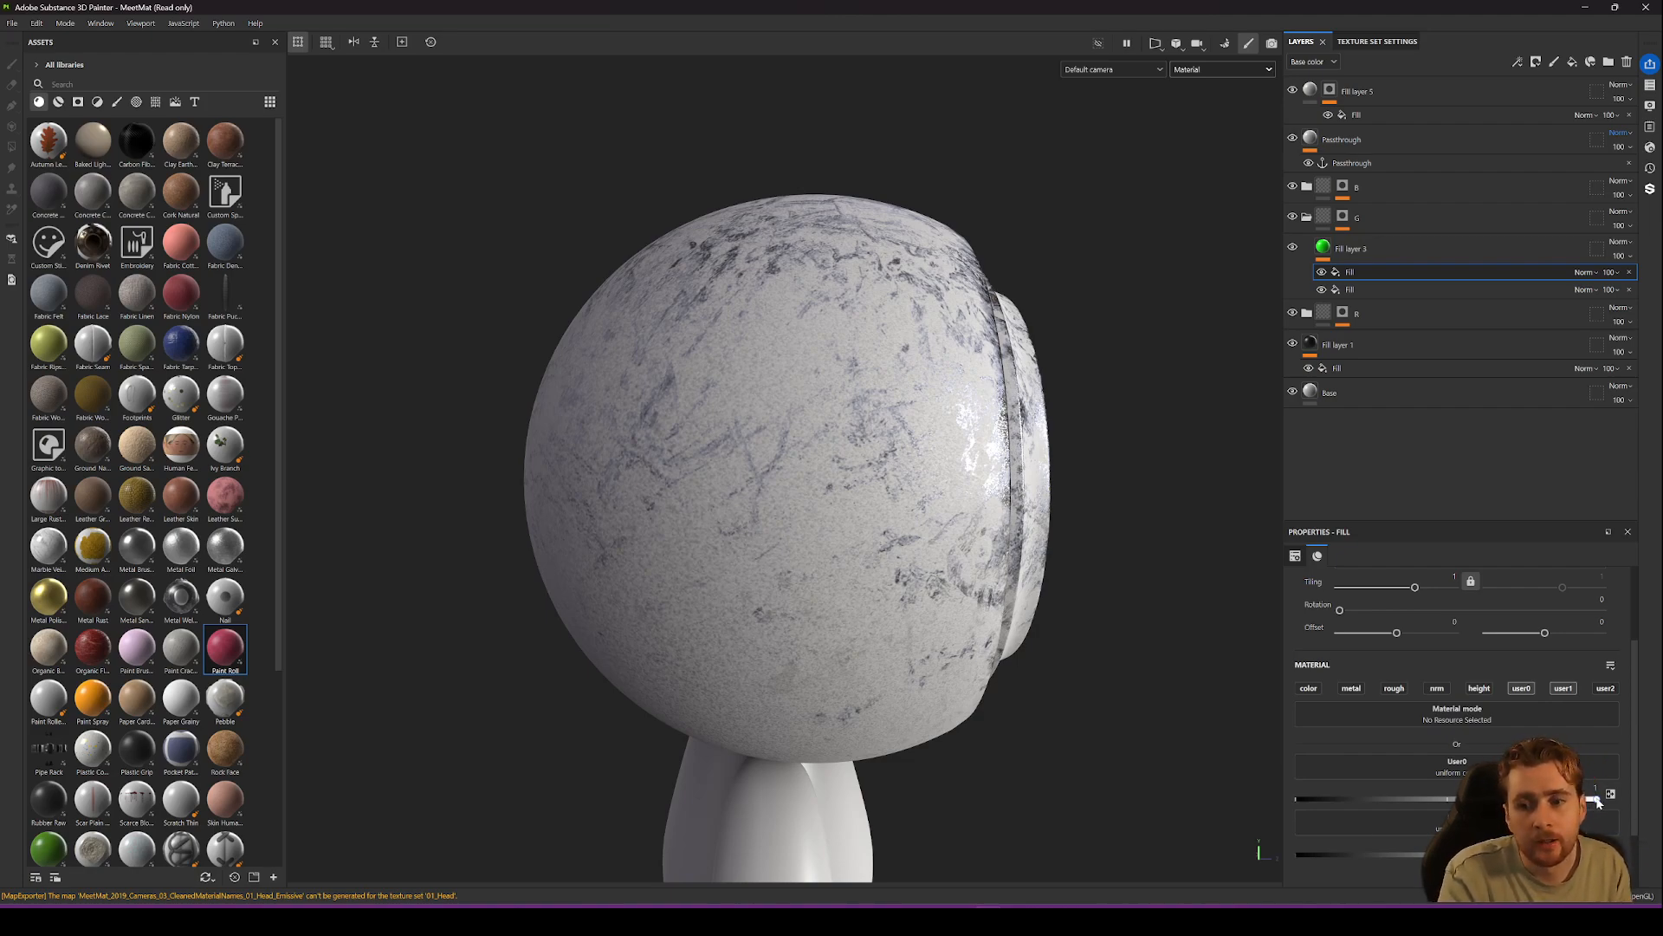
pyautogui.moveTo(1600, 798); pyautogui.dragTo(1263, 848)
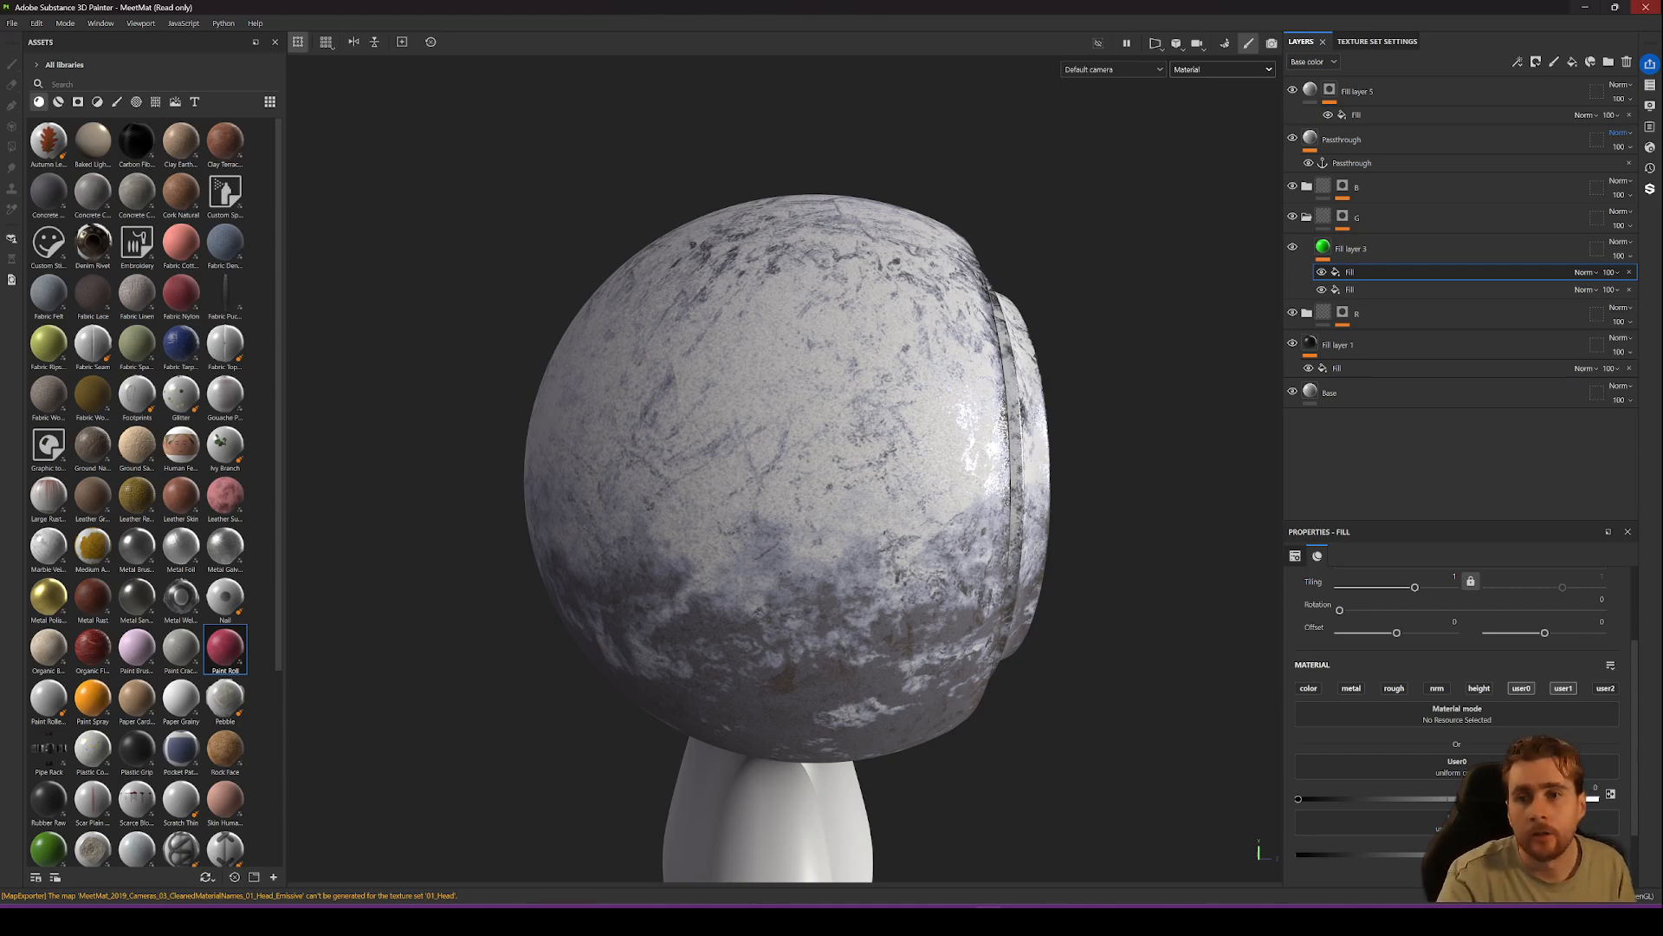
# Adjust the output white level of the Levels effect in the G folder's mask to about 0.81.
pyautogui.click(1349, 217)
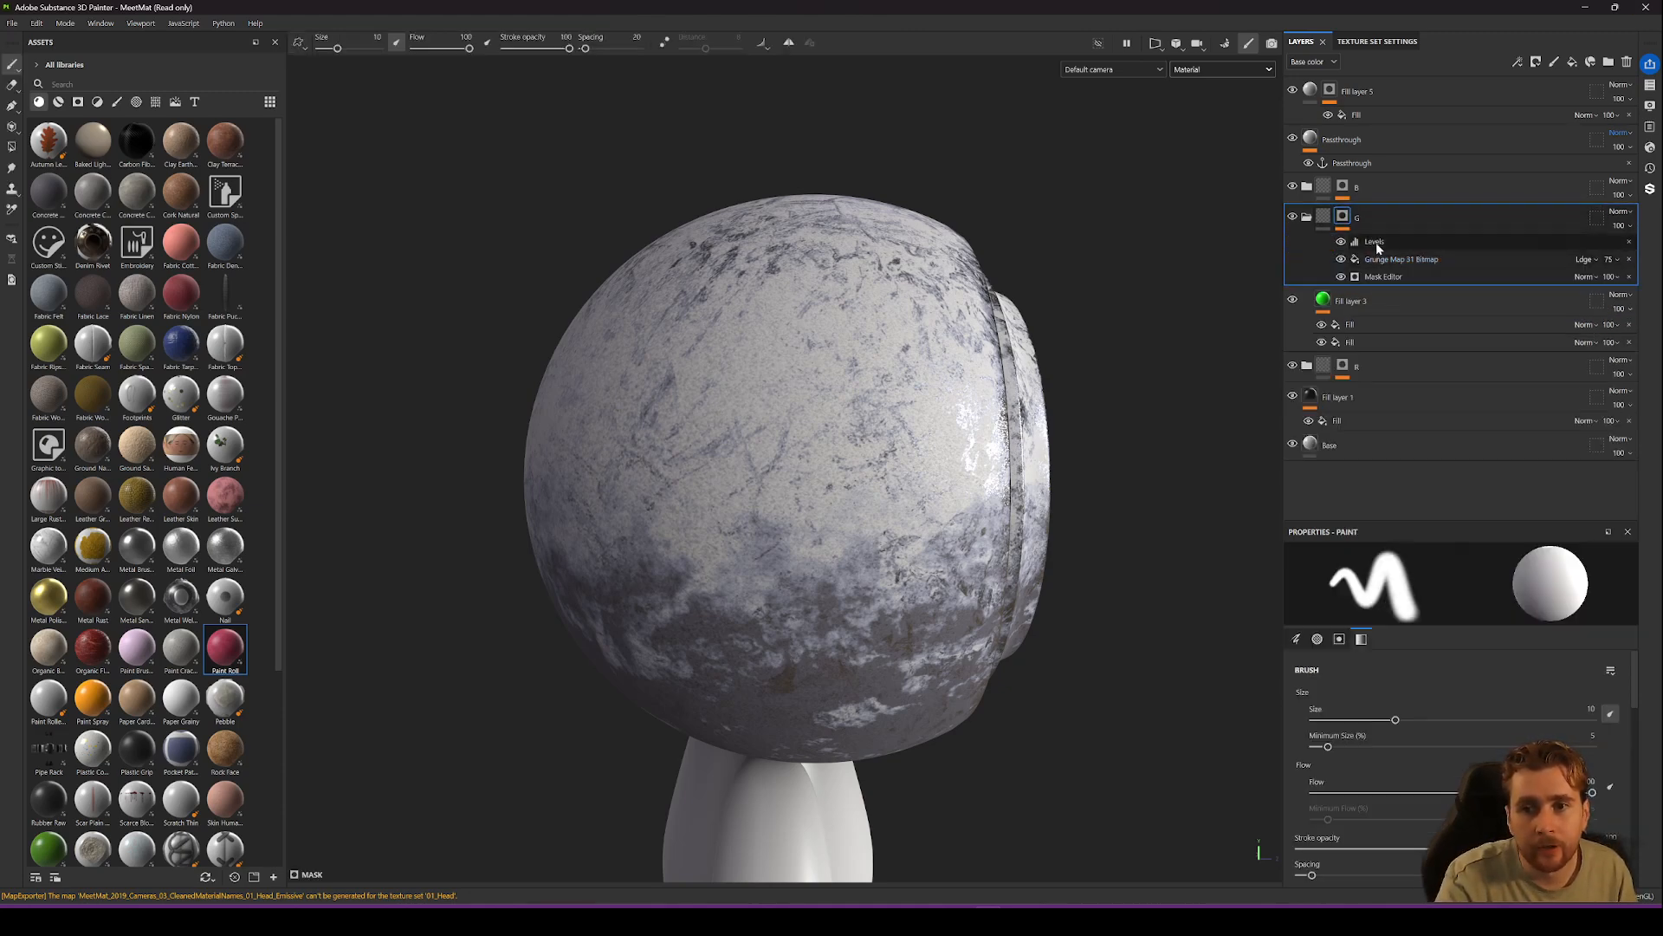
pyautogui.click(1380, 245)
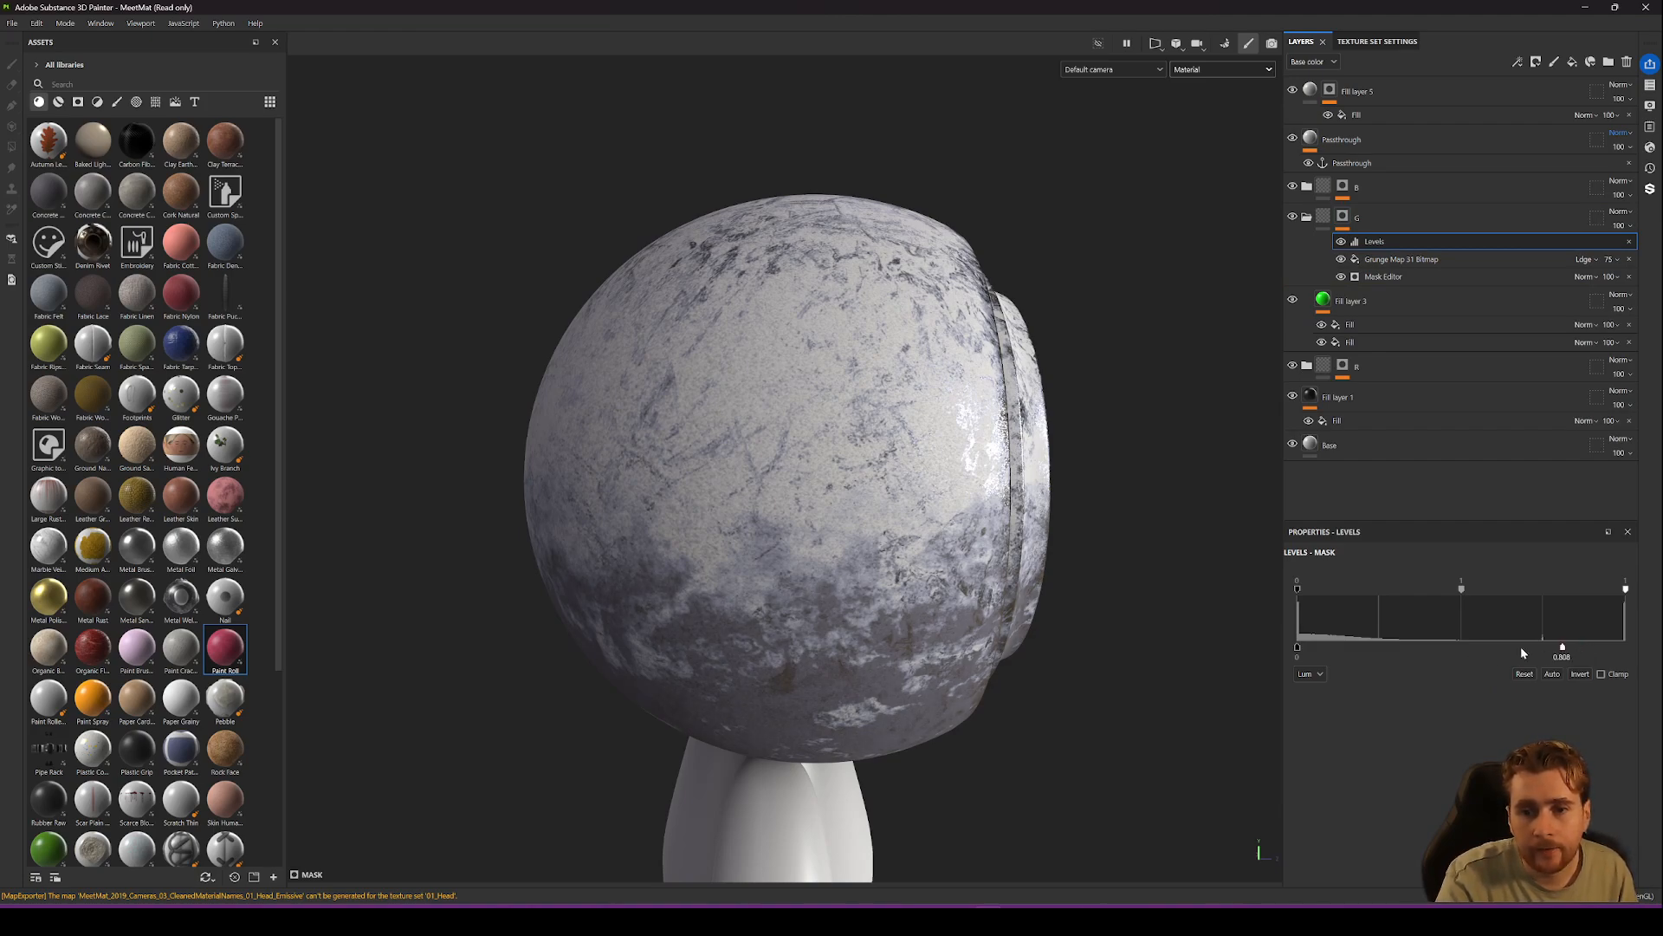
pyautogui.moveTo(1522, 652); pyautogui.dragTo(1563, 655)
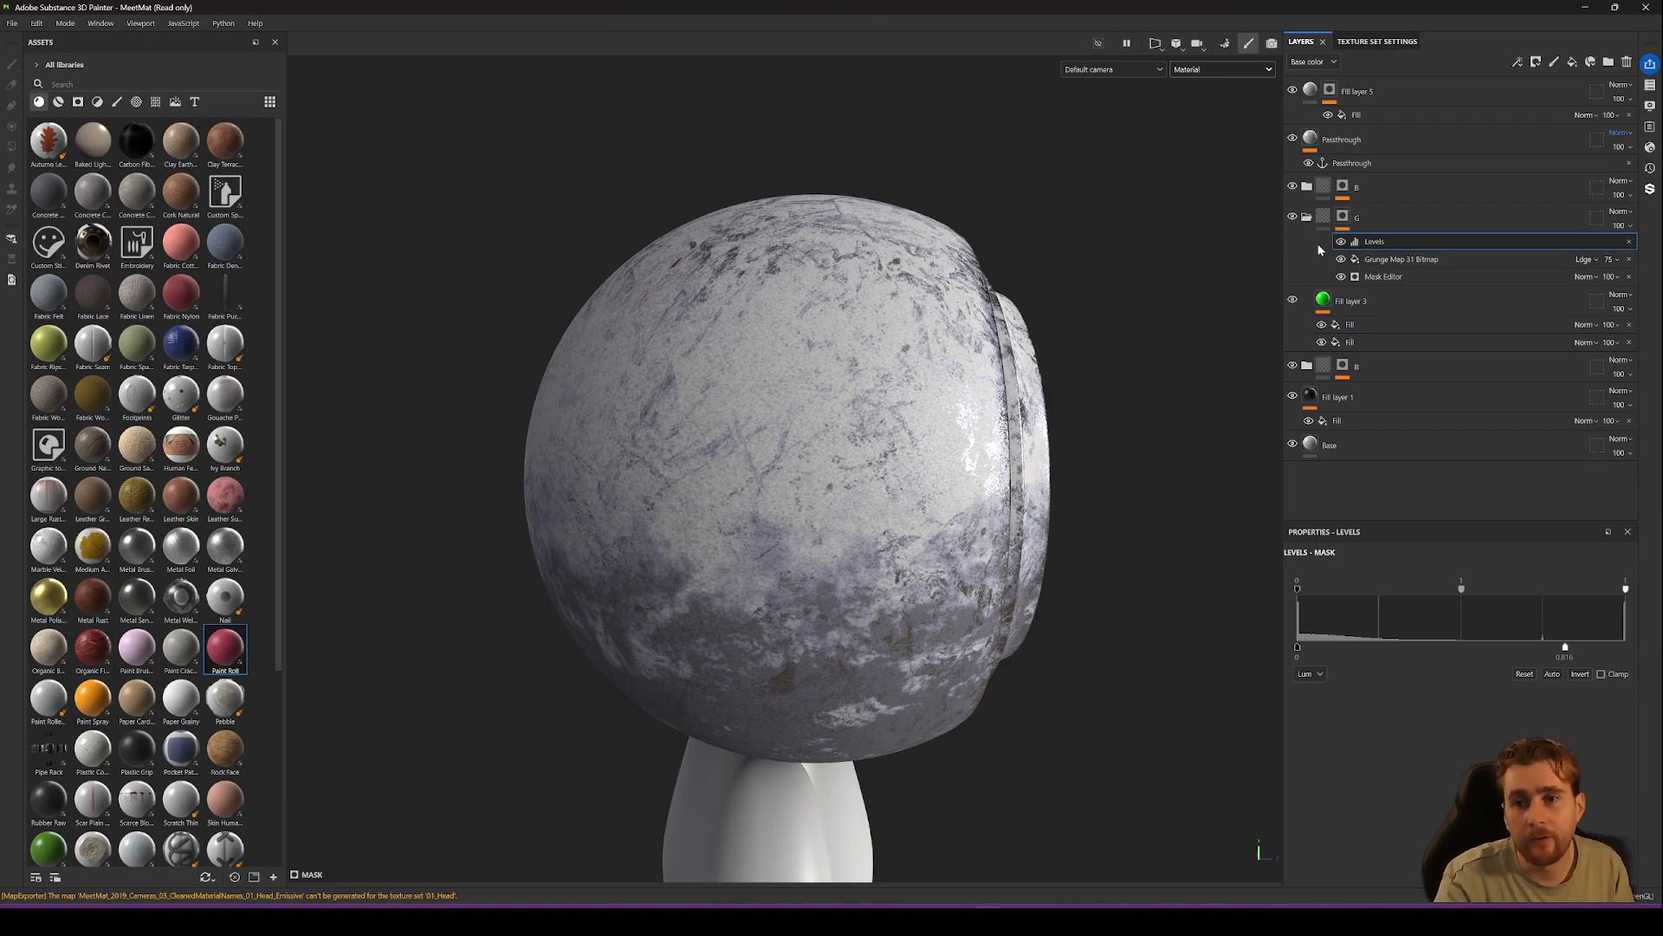
# Try a User0 value of 1 on the green layer's upper fill effect, return it to 0 and compare the head's coverage.
pyautogui.click(1351, 324)
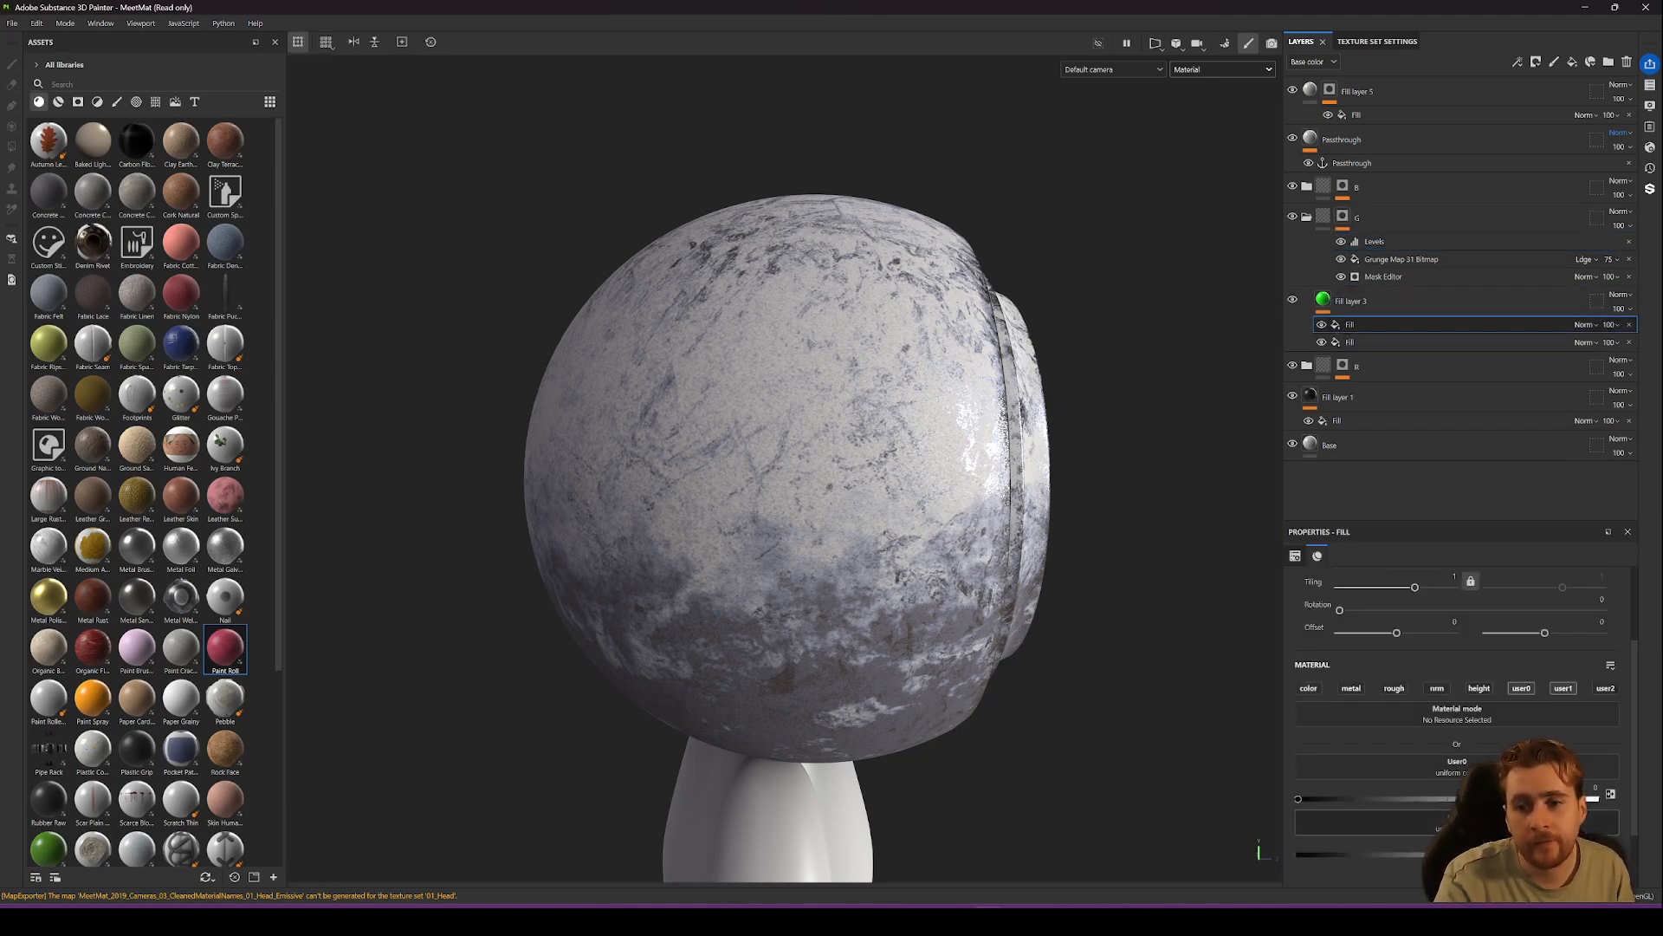
pyautogui.moveTo(1298, 799); pyautogui.dragTo(1599, 800)
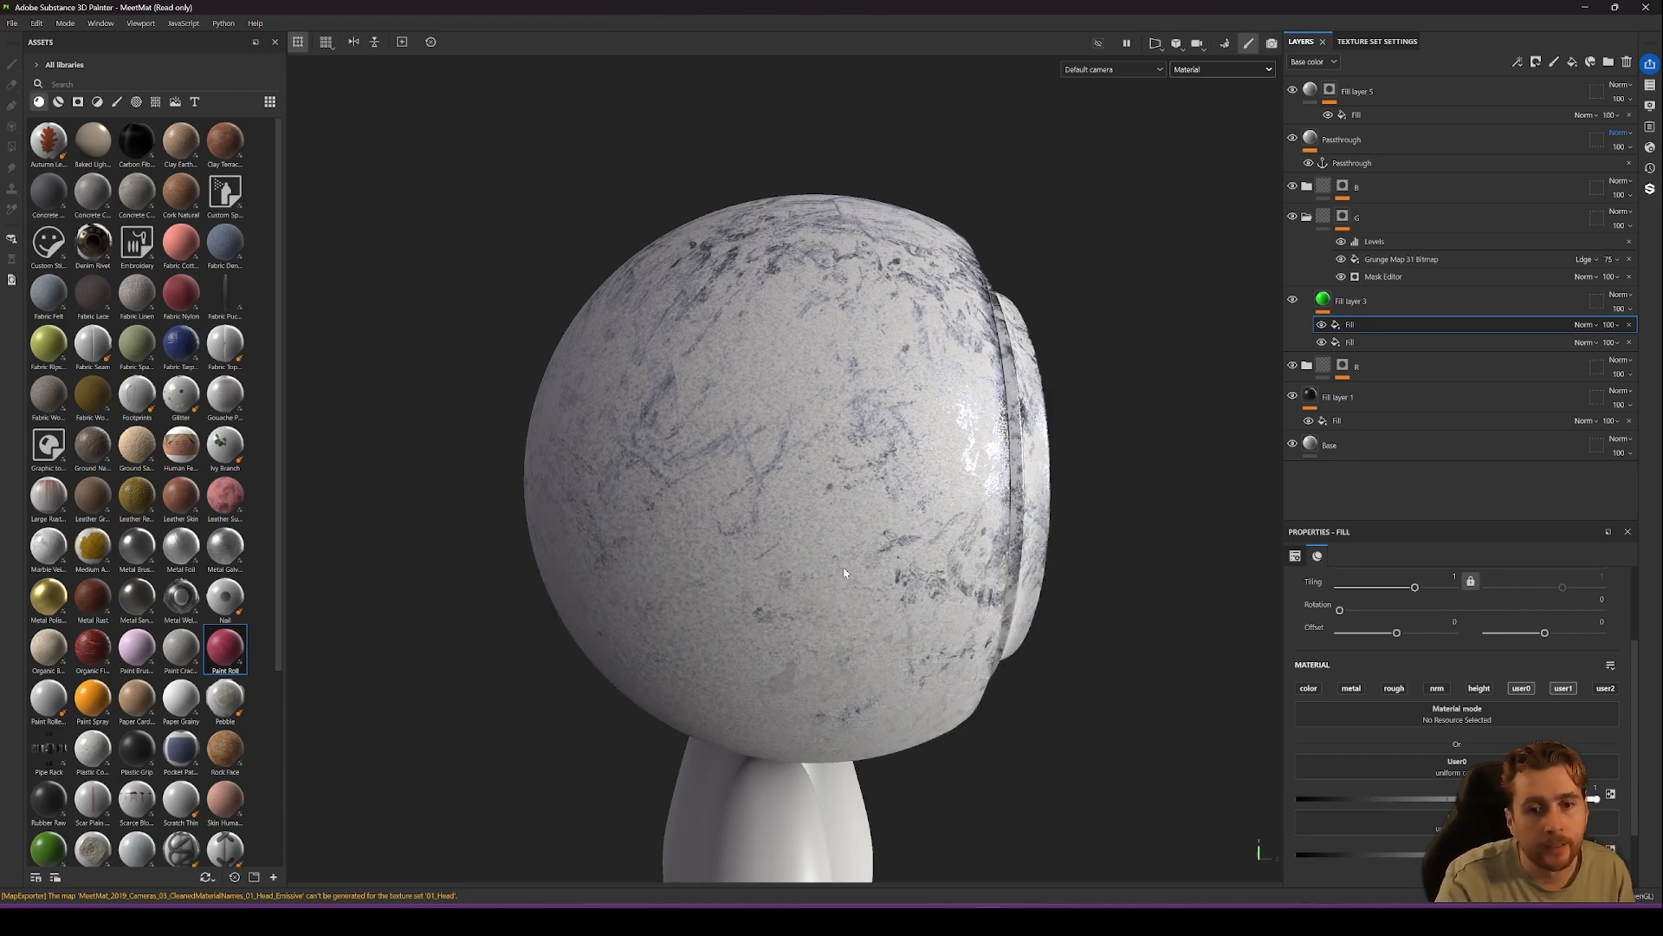
pyautogui.moveTo(1444, 801); pyautogui.dragTo(1197, 820)
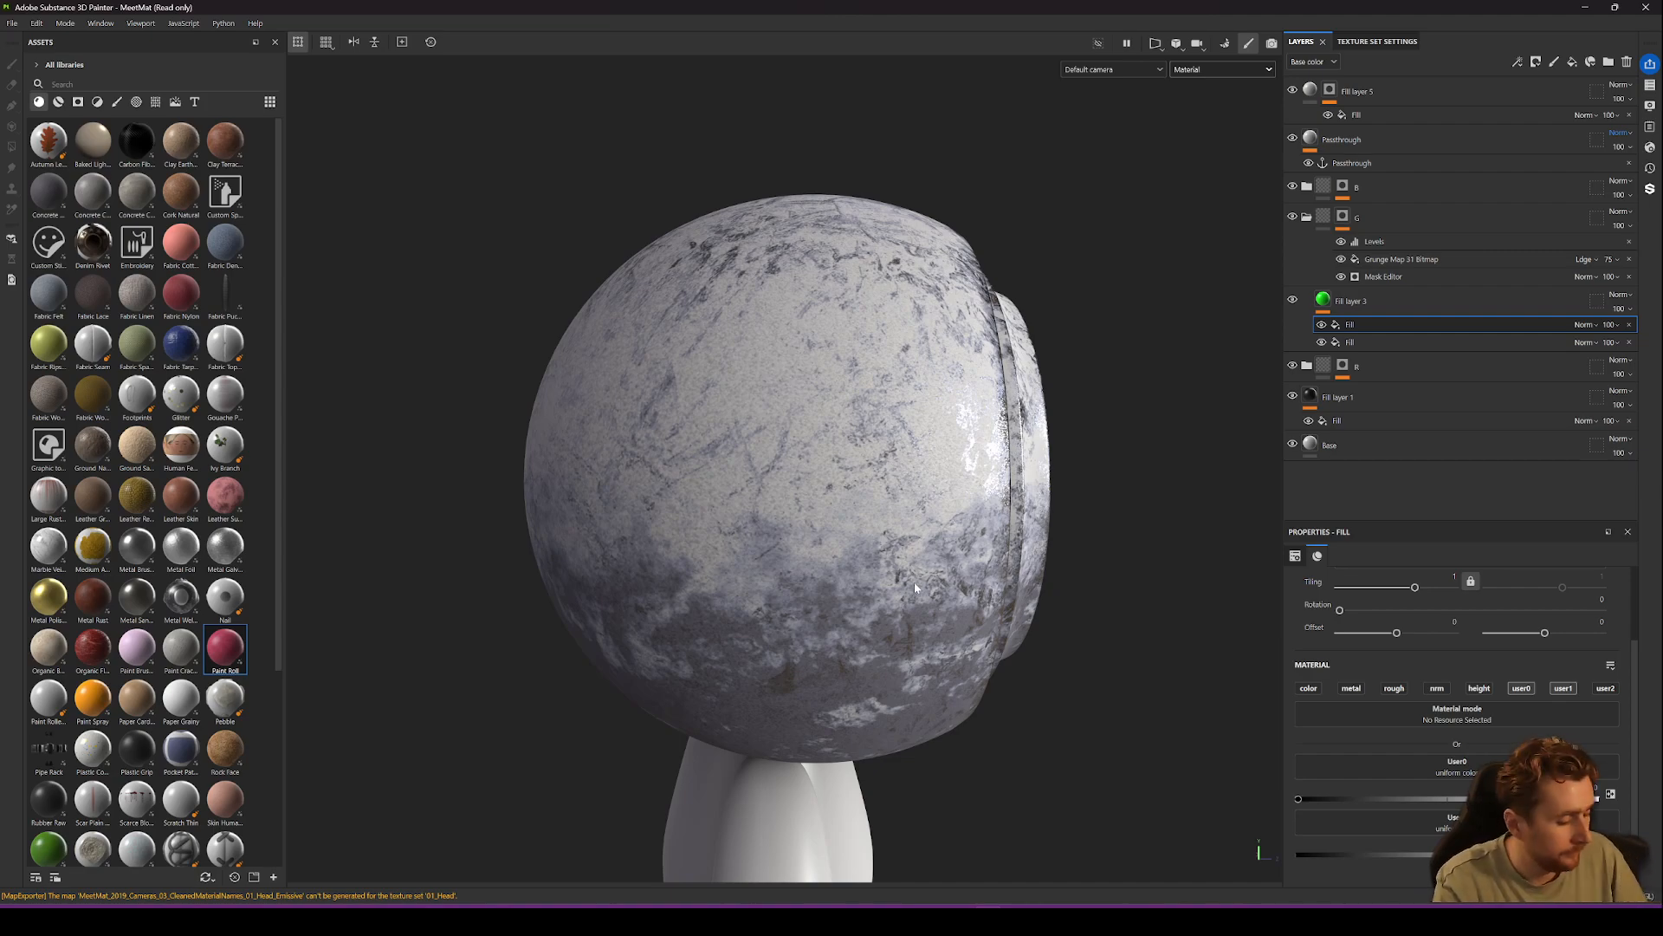
pyautogui.keyDown('alt'); pyautogui.moveTo(913, 580); pyautogui.dragTo(977, 572); pyautogui.keyUp('alt')
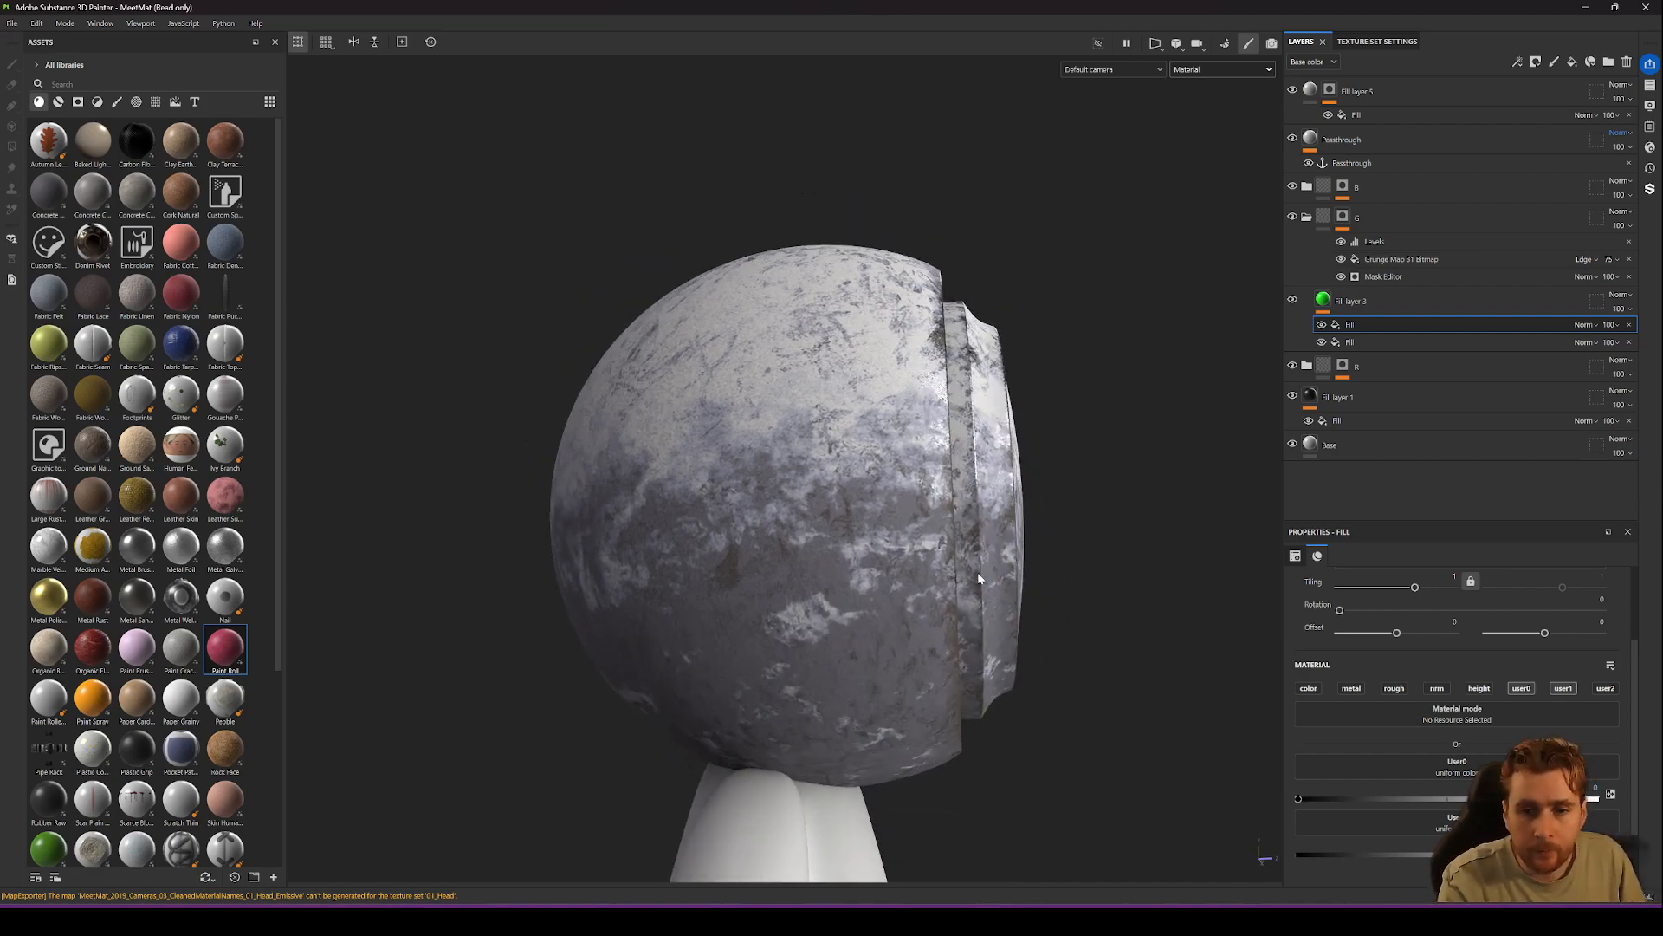
# Collapse the G folder and examine the masked transition on the head up close and from several angles.
pyautogui.click(1308, 217)
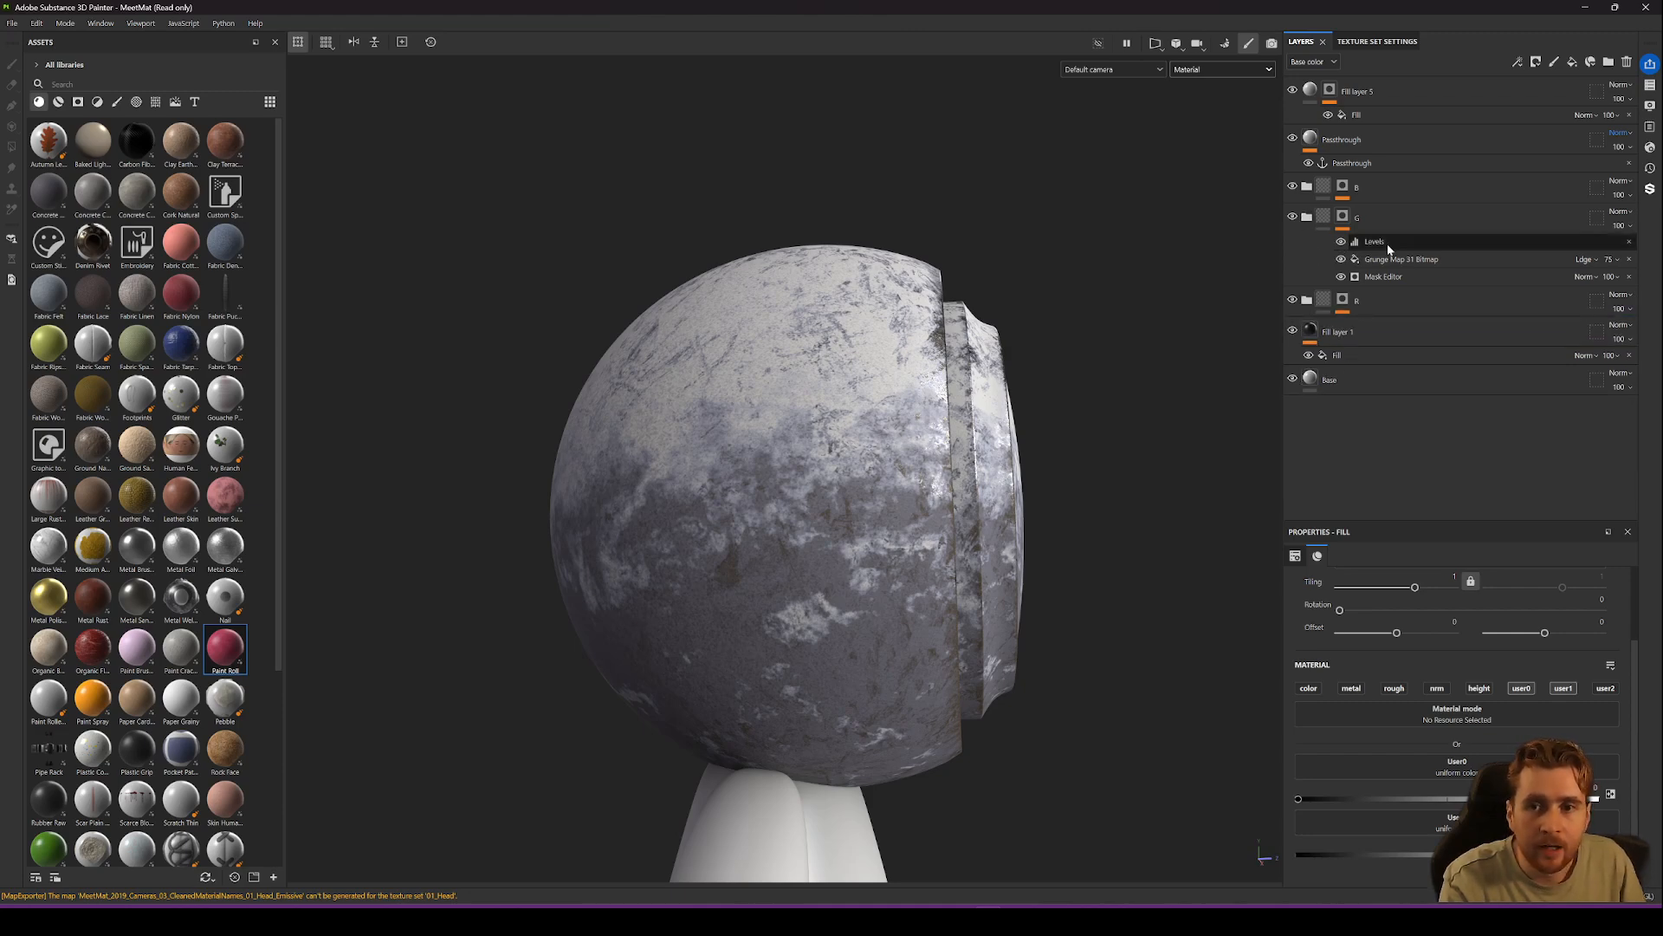
pyautogui.click(1215, 69)
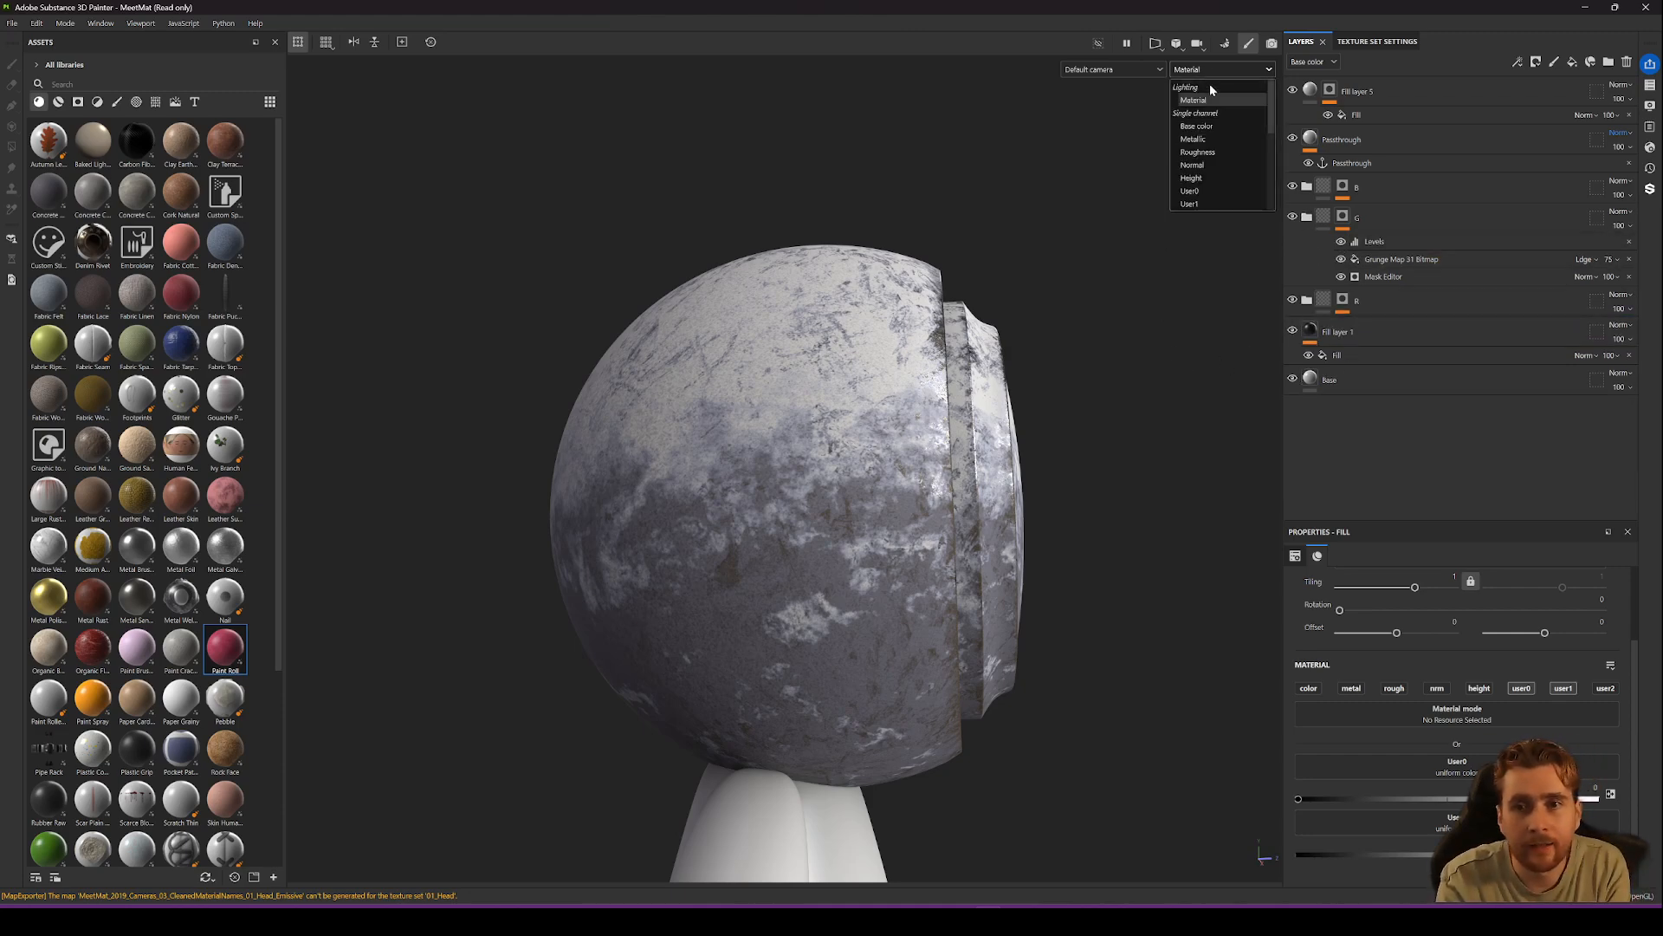
pyautogui.click(693, 627)
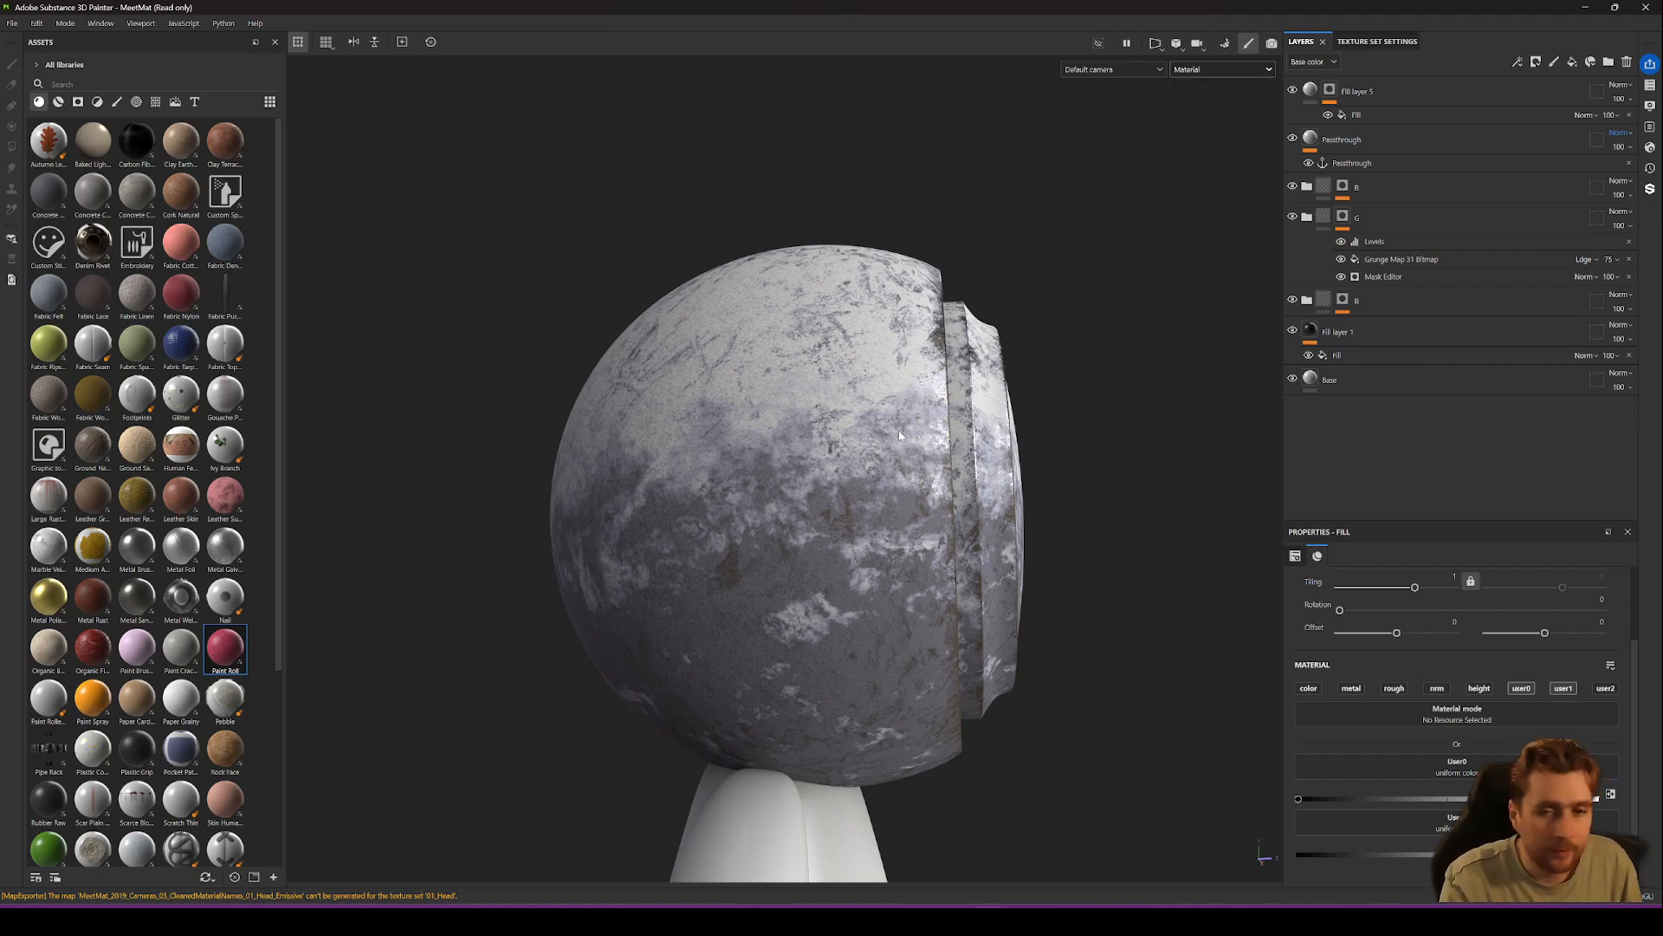
pyautogui.keyDown('alt'); pyautogui.moveTo(898, 433); pyautogui.dragTo(897, 617, button='right'); pyautogui.keyUp('alt')
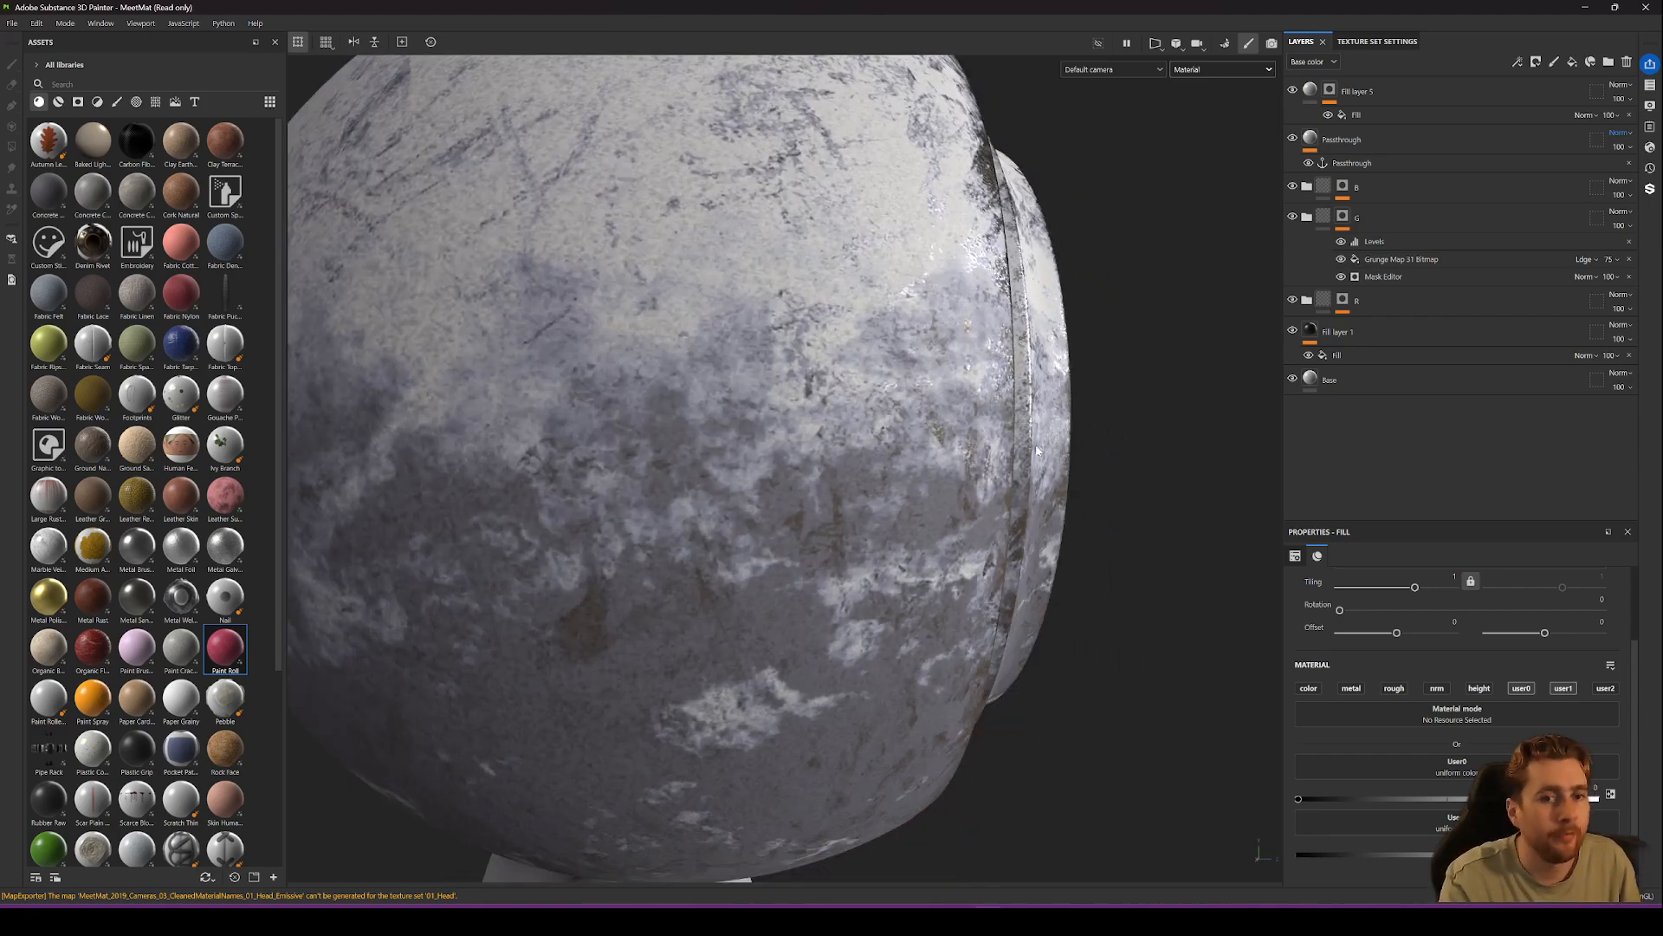
pyautogui.keyDown('alt'); pyautogui.moveTo(598, 548); pyautogui.dragTo(880, 478, button='middle'); pyautogui.keyUp('alt')
pyautogui.keyDown('alt'); pyautogui.moveTo(880, 478); pyautogui.dragTo(980, 438, button='right'); pyautogui.keyUp('alt')
pyautogui.keyDown('alt'); pyautogui.moveTo(980, 439); pyautogui.dragTo(920, 559); pyautogui.keyUp('alt')
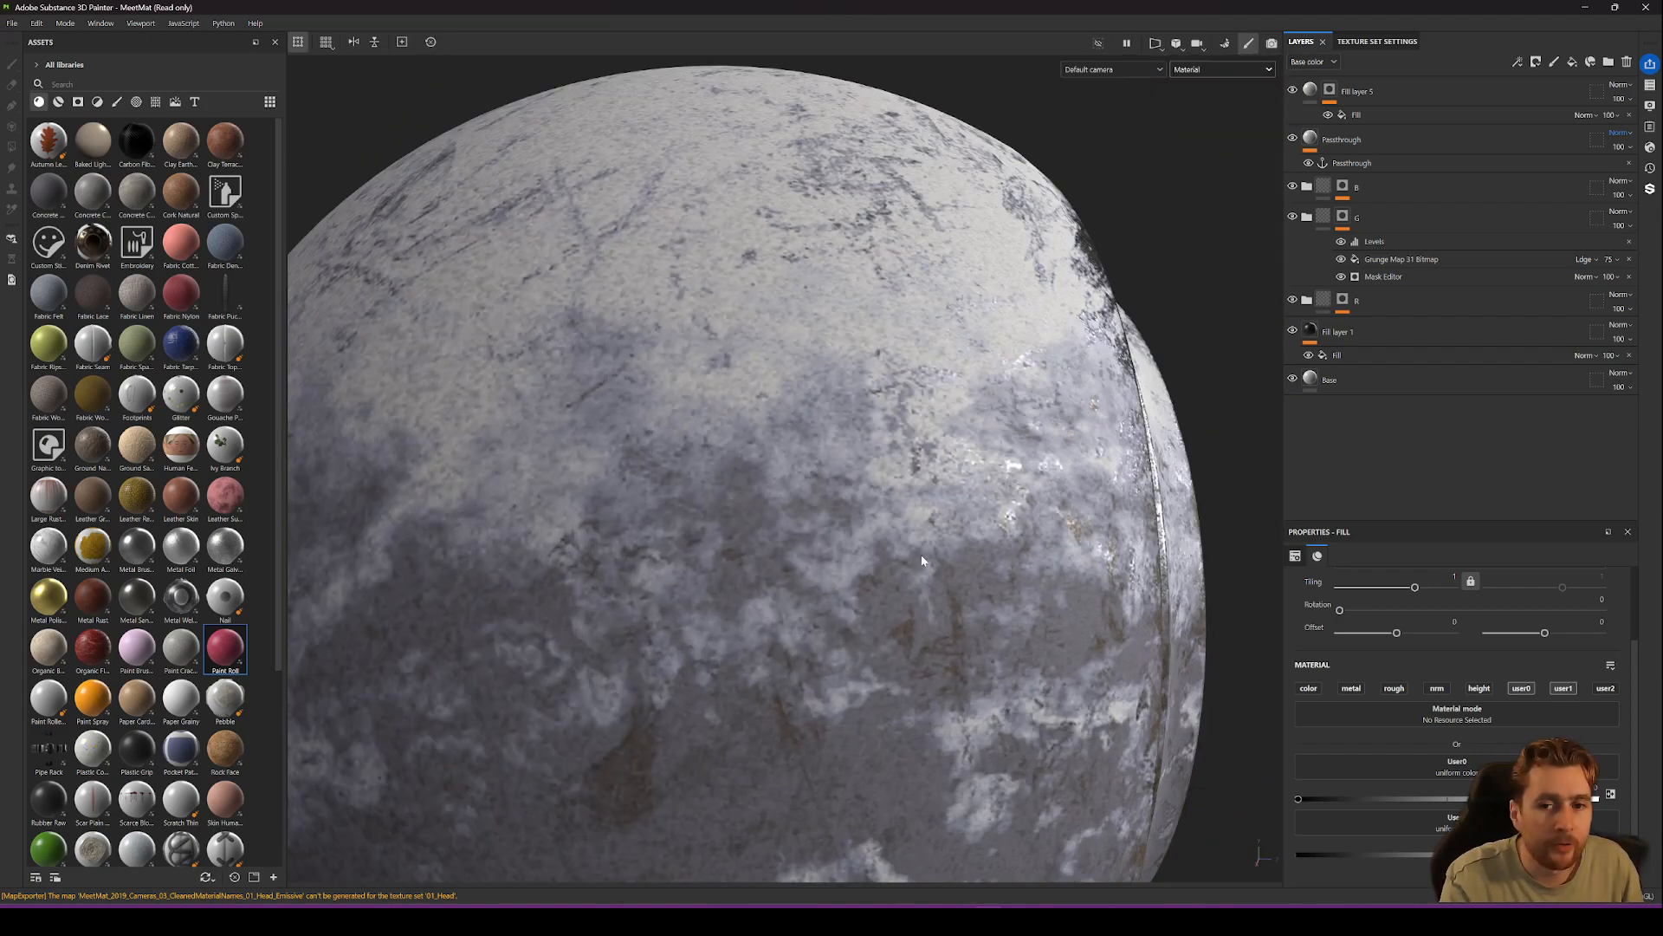
pyautogui.keyDown('alt'); pyautogui.moveTo(797, 446); pyautogui.dragTo(873, 218, button='right'); pyautogui.keyUp('alt')
pyautogui.moveTo(874, 218)
pyautogui.keyDown('alt'); pyautogui.mouseDown()
pyautogui.moveTo(935, 522)
pyautogui.moveTo(752, 485)
pyautogui.moveTo(853, 492)
pyautogui.moveTo(868, 494)
pyautogui.moveTo(579, 494)
pyautogui.moveTo(895, 520)
pyautogui.moveTo(850, 357)
pyautogui.moveTo(767, 303)
pyautogui.mouseUp(); pyautogui.keyUp('alt')
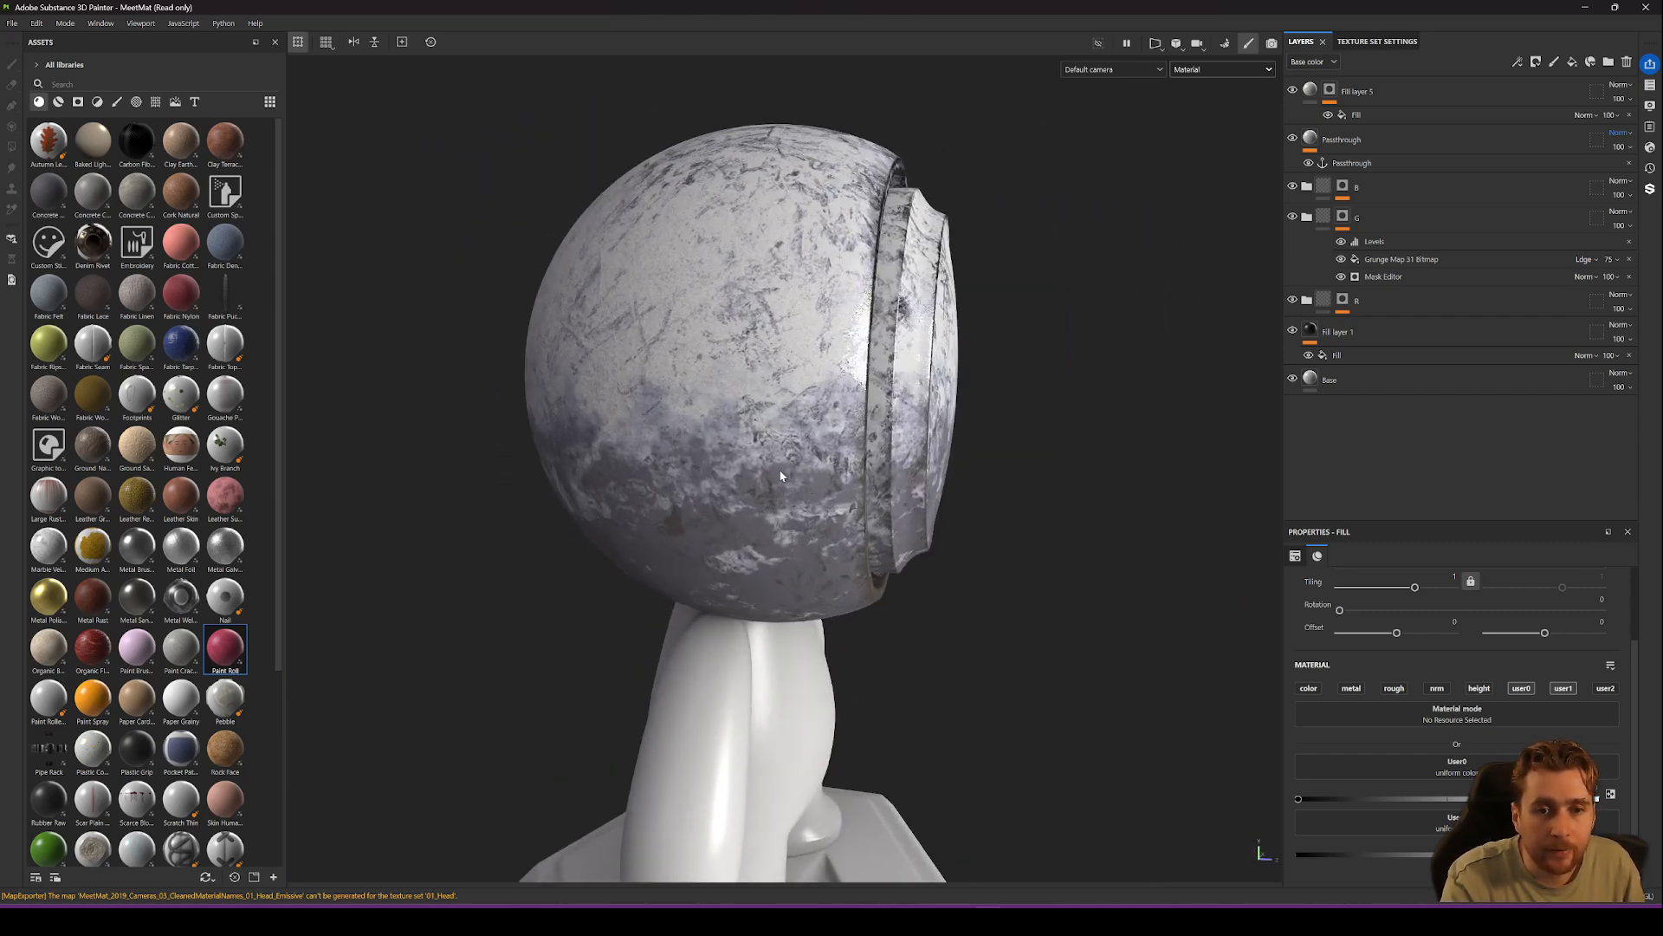
# Set the Paint Color of the Paint Roll material in the R folder's lower fill effect to crimson A62649.
pyautogui.click(1308, 300)
pyautogui.moveTo(1323, 338); pyautogui.dragTo(1323, 338)
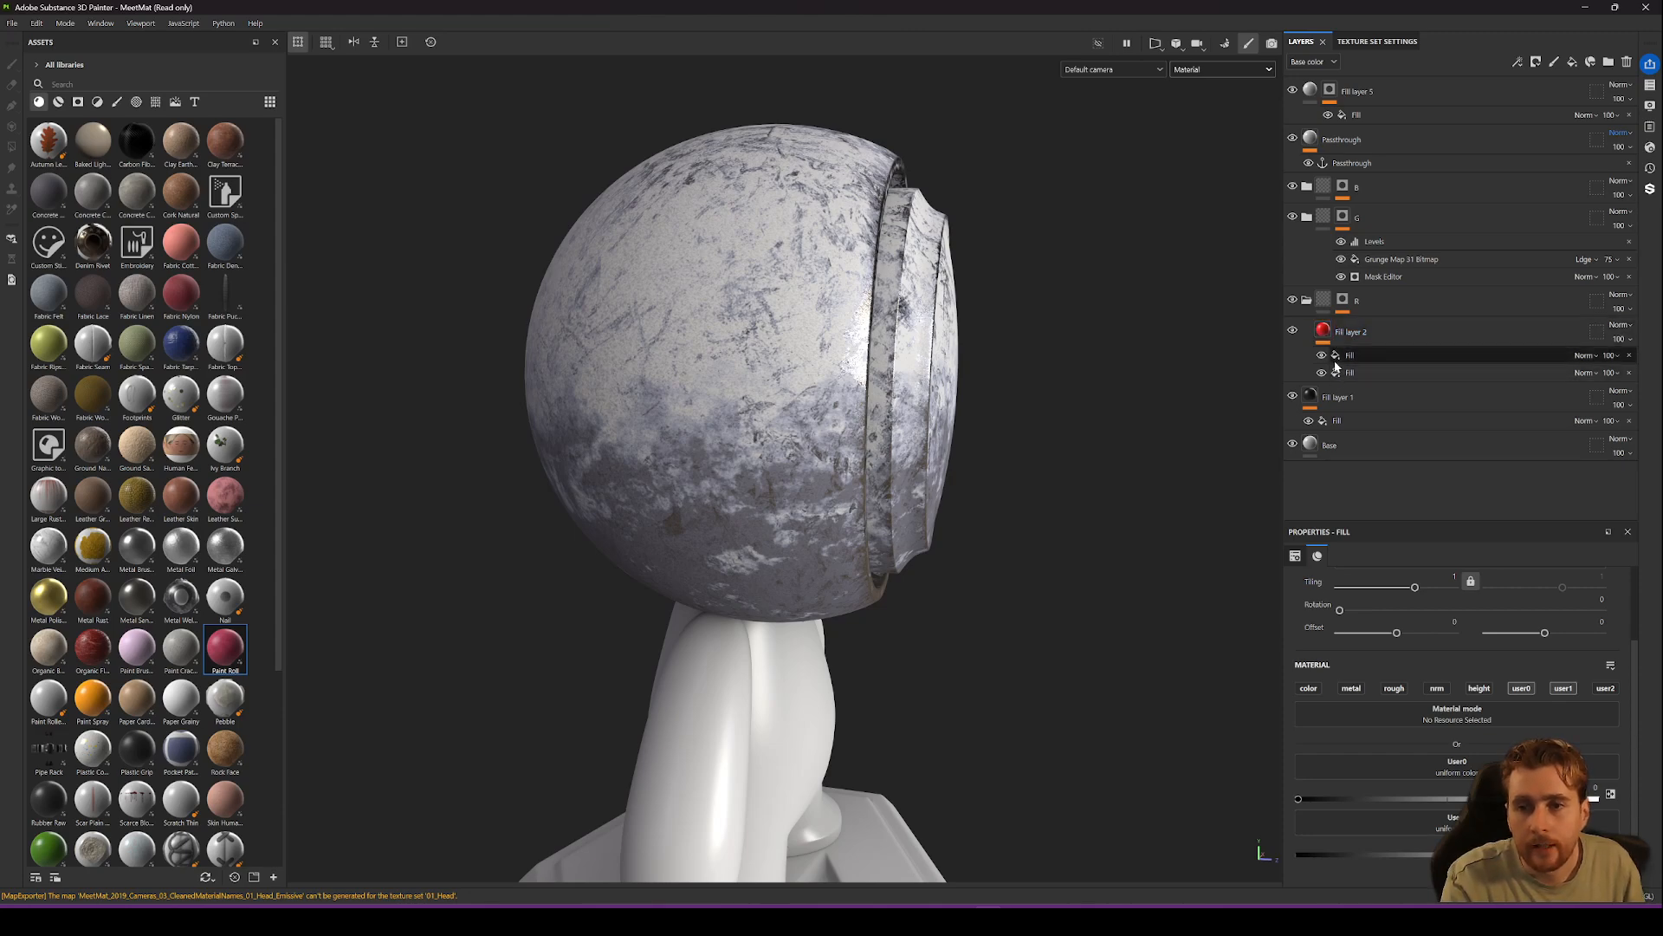
pyautogui.click(1397, 861)
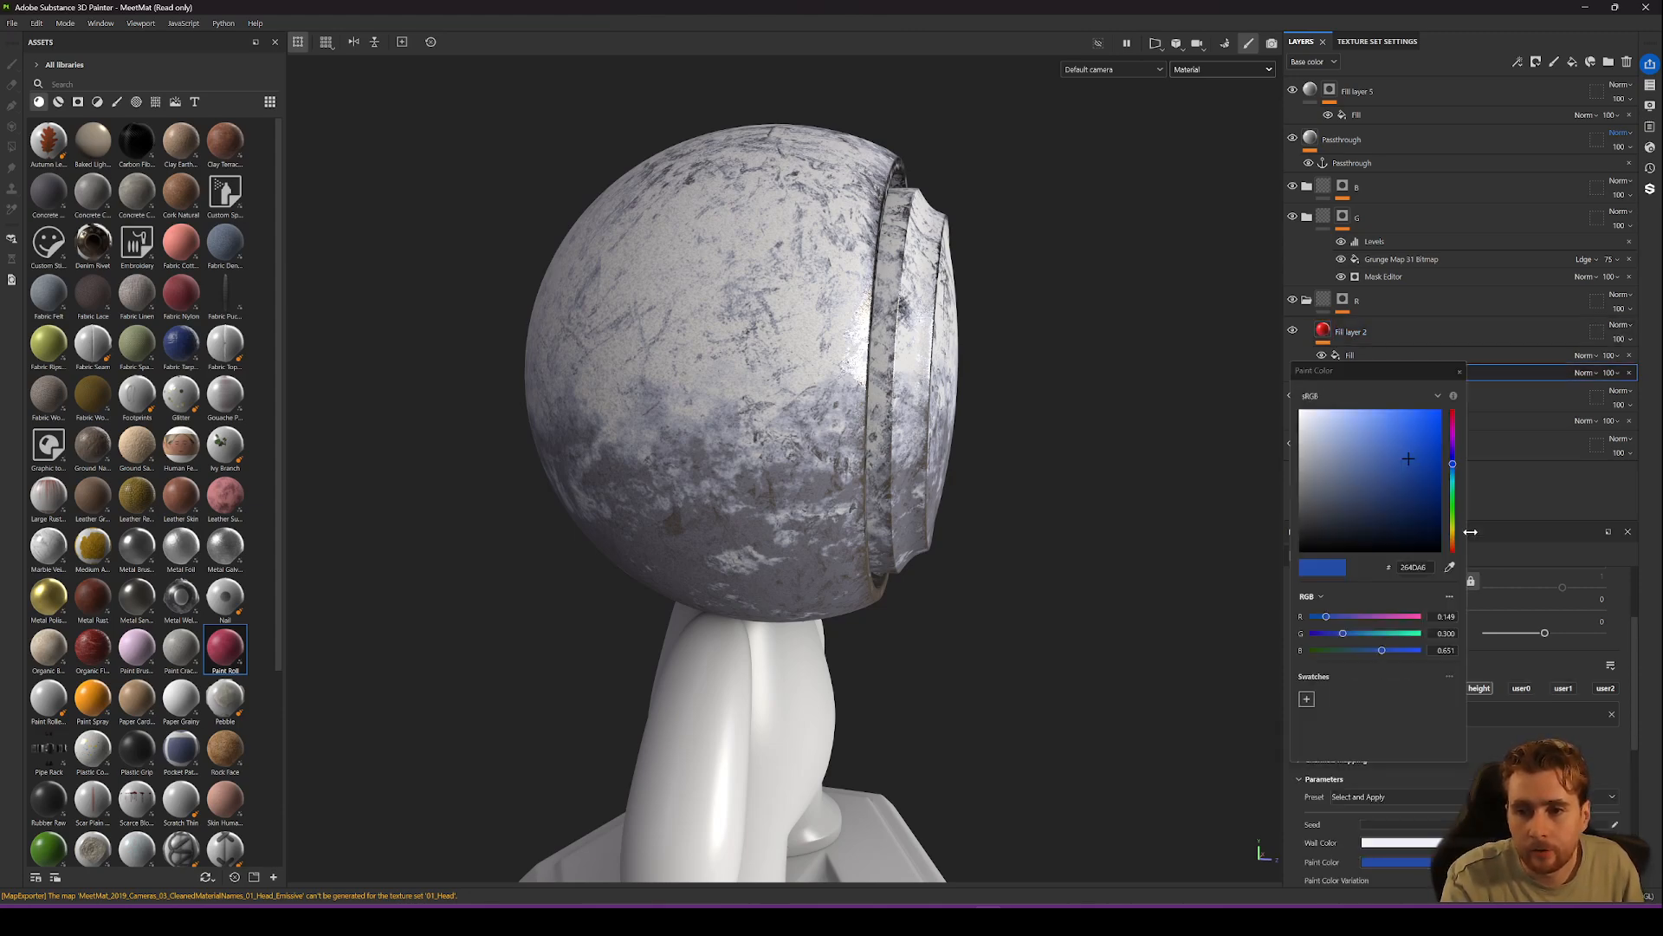
pyautogui.click(1453, 418)
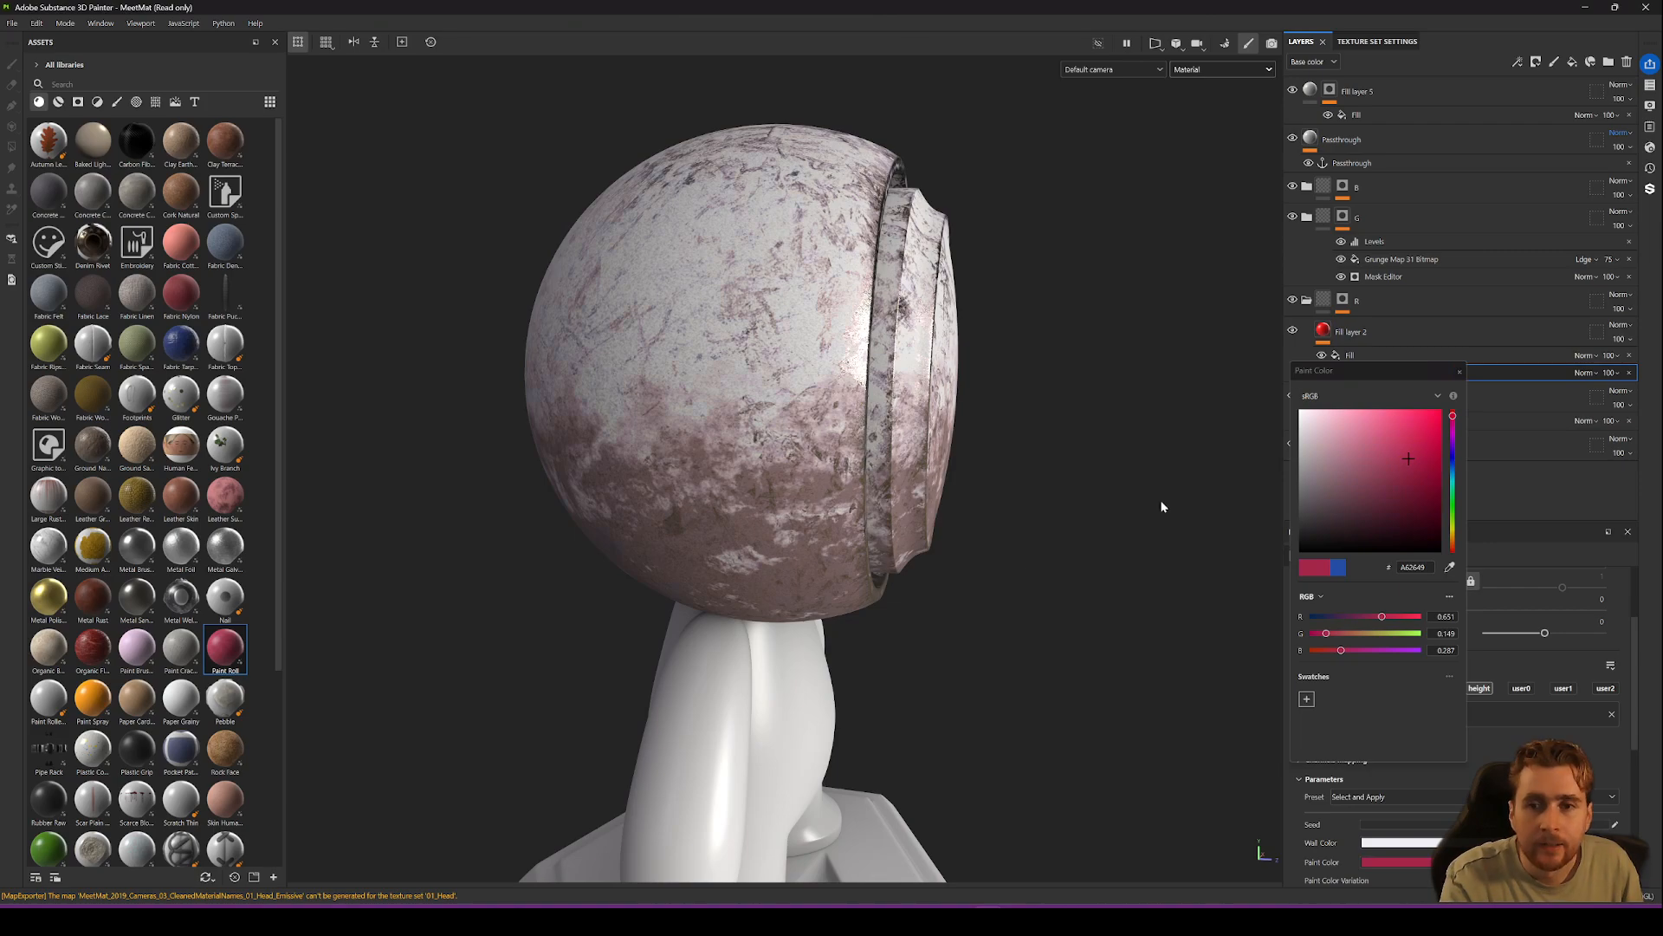
pyautogui.click(1459, 371)
# Examine from several angles how the crimson paint shows beneath the top fill layer on the head.
pyautogui.keyDown('alt'); pyautogui.moveTo(666, 607); pyautogui.dragTo(824, 548); pyautogui.keyUp('alt')
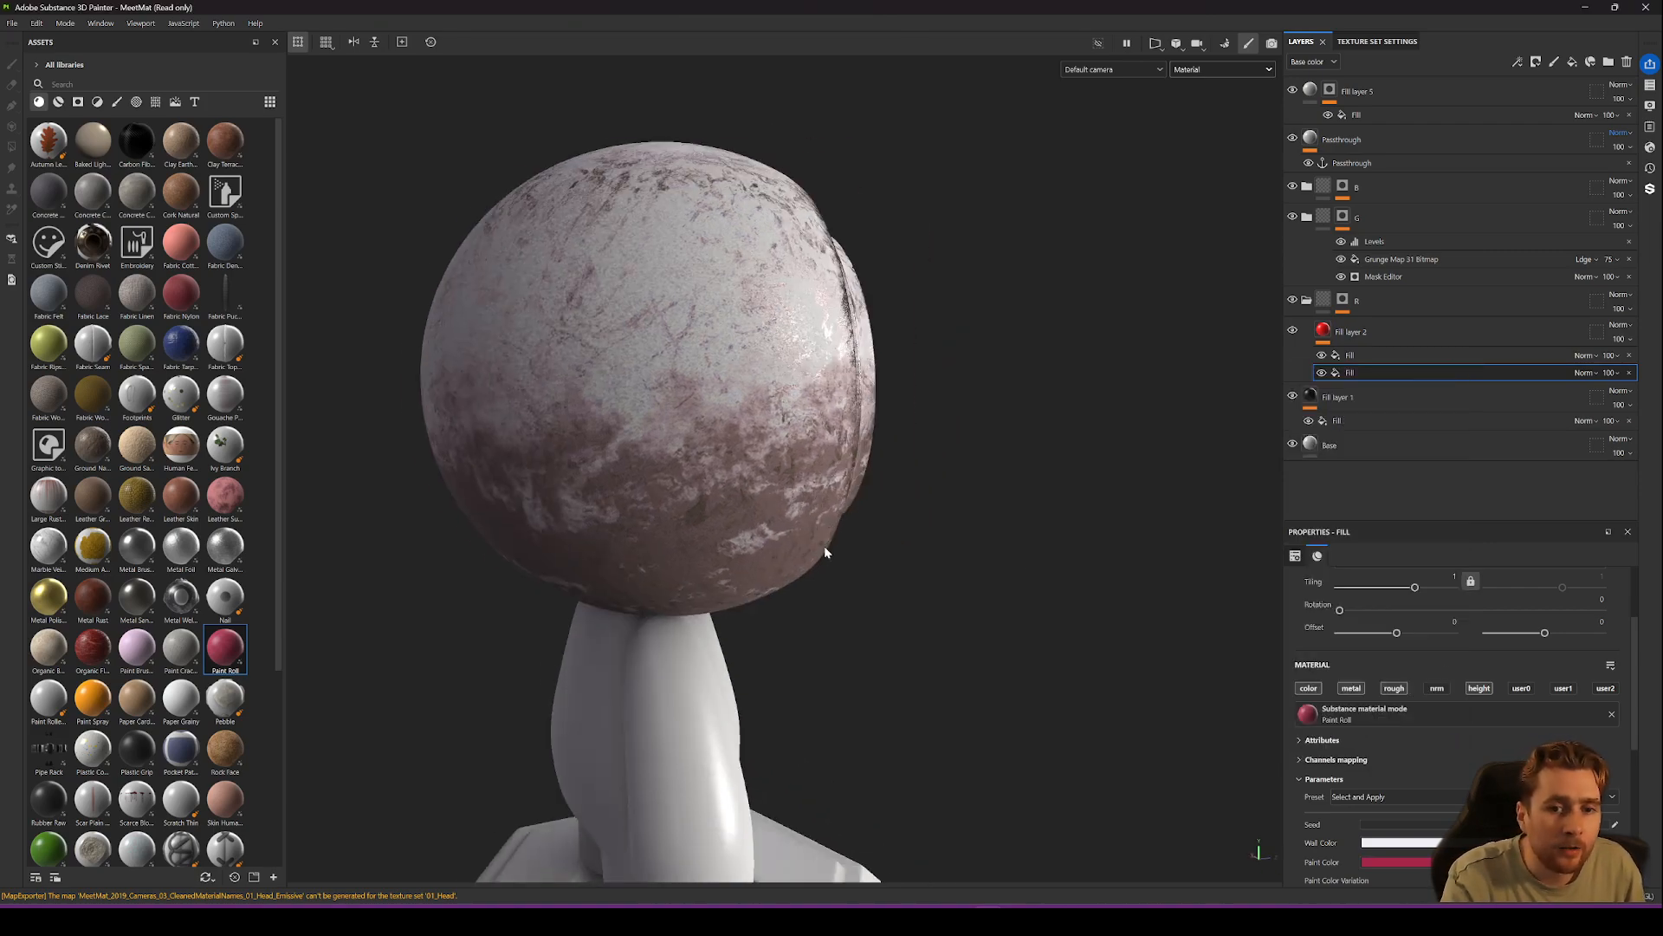
pyautogui.scroll(3, 824, 548)
pyautogui.keyDown('alt'); pyautogui.moveTo(763, 490); pyautogui.dragTo(884, 485, button='middle'); pyautogui.keyUp('alt')
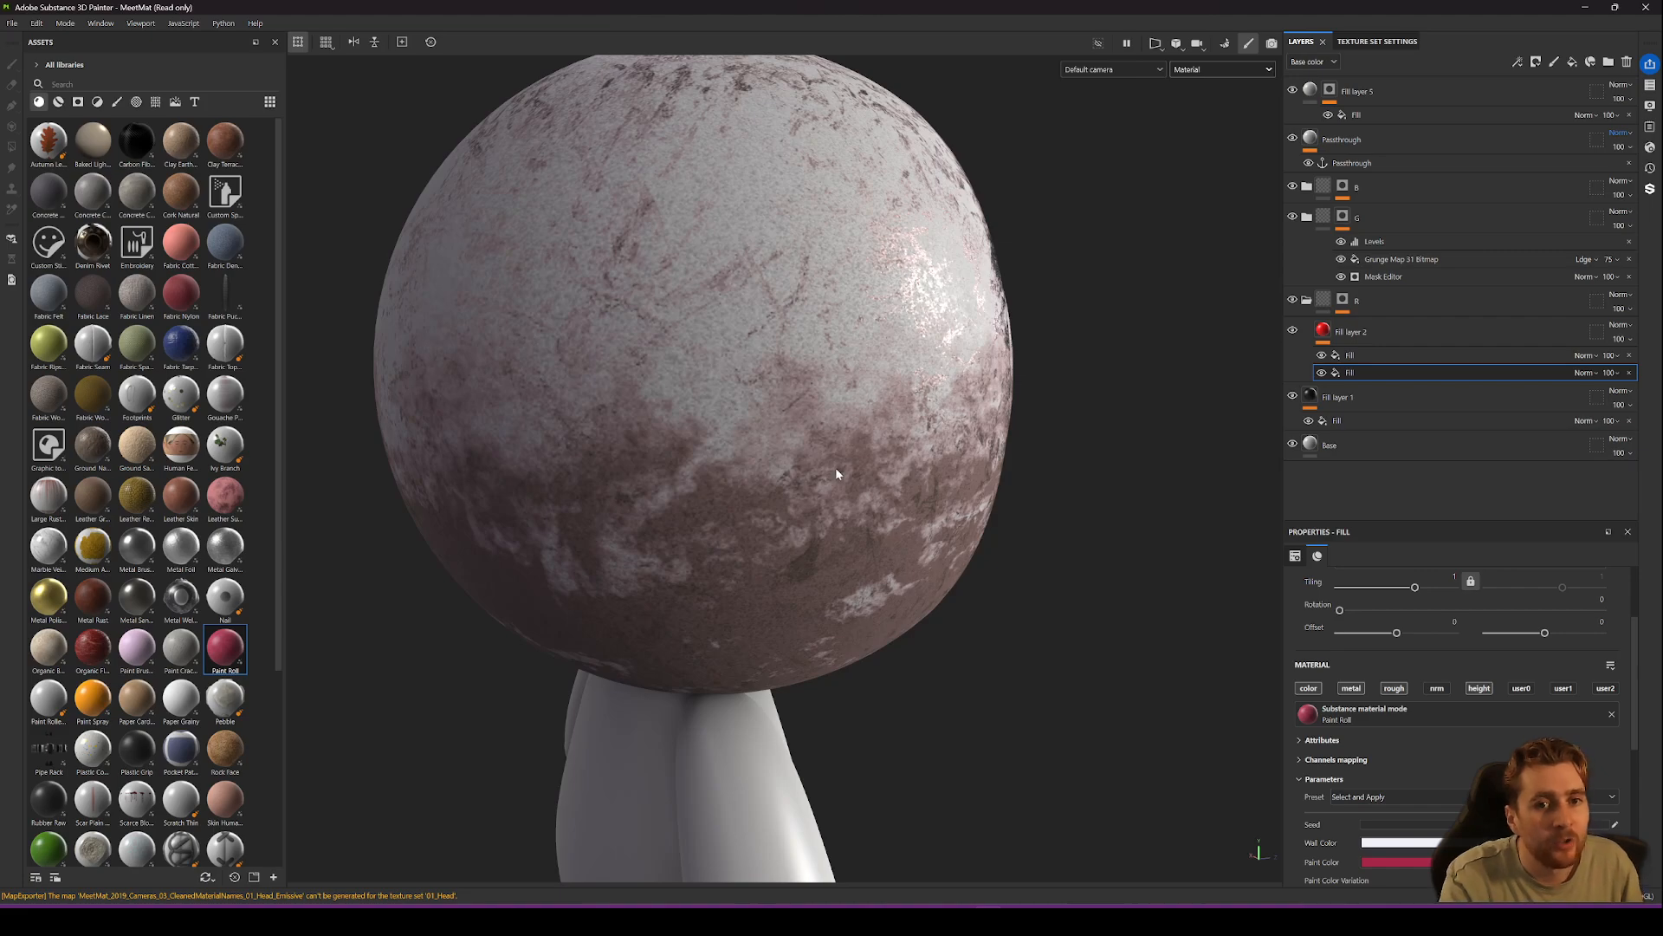
pyautogui.keyDown('alt'); pyautogui.moveTo(837, 473); pyautogui.dragTo(843, 632); pyautogui.keyUp('alt')
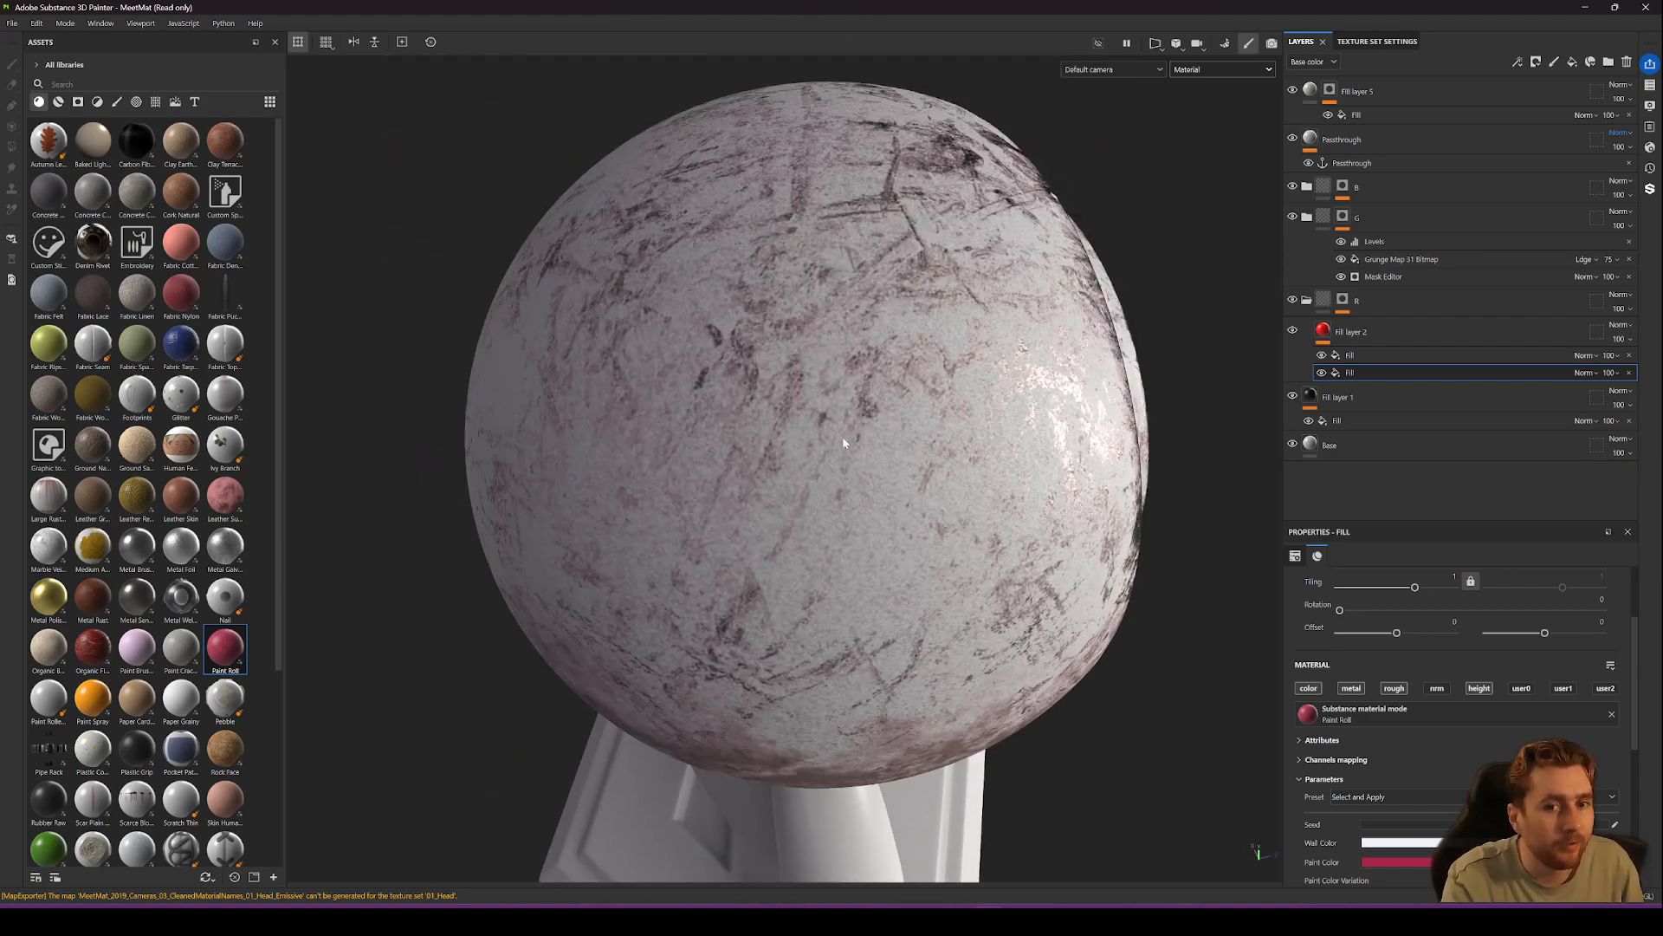
pyautogui.click(1393, 863)
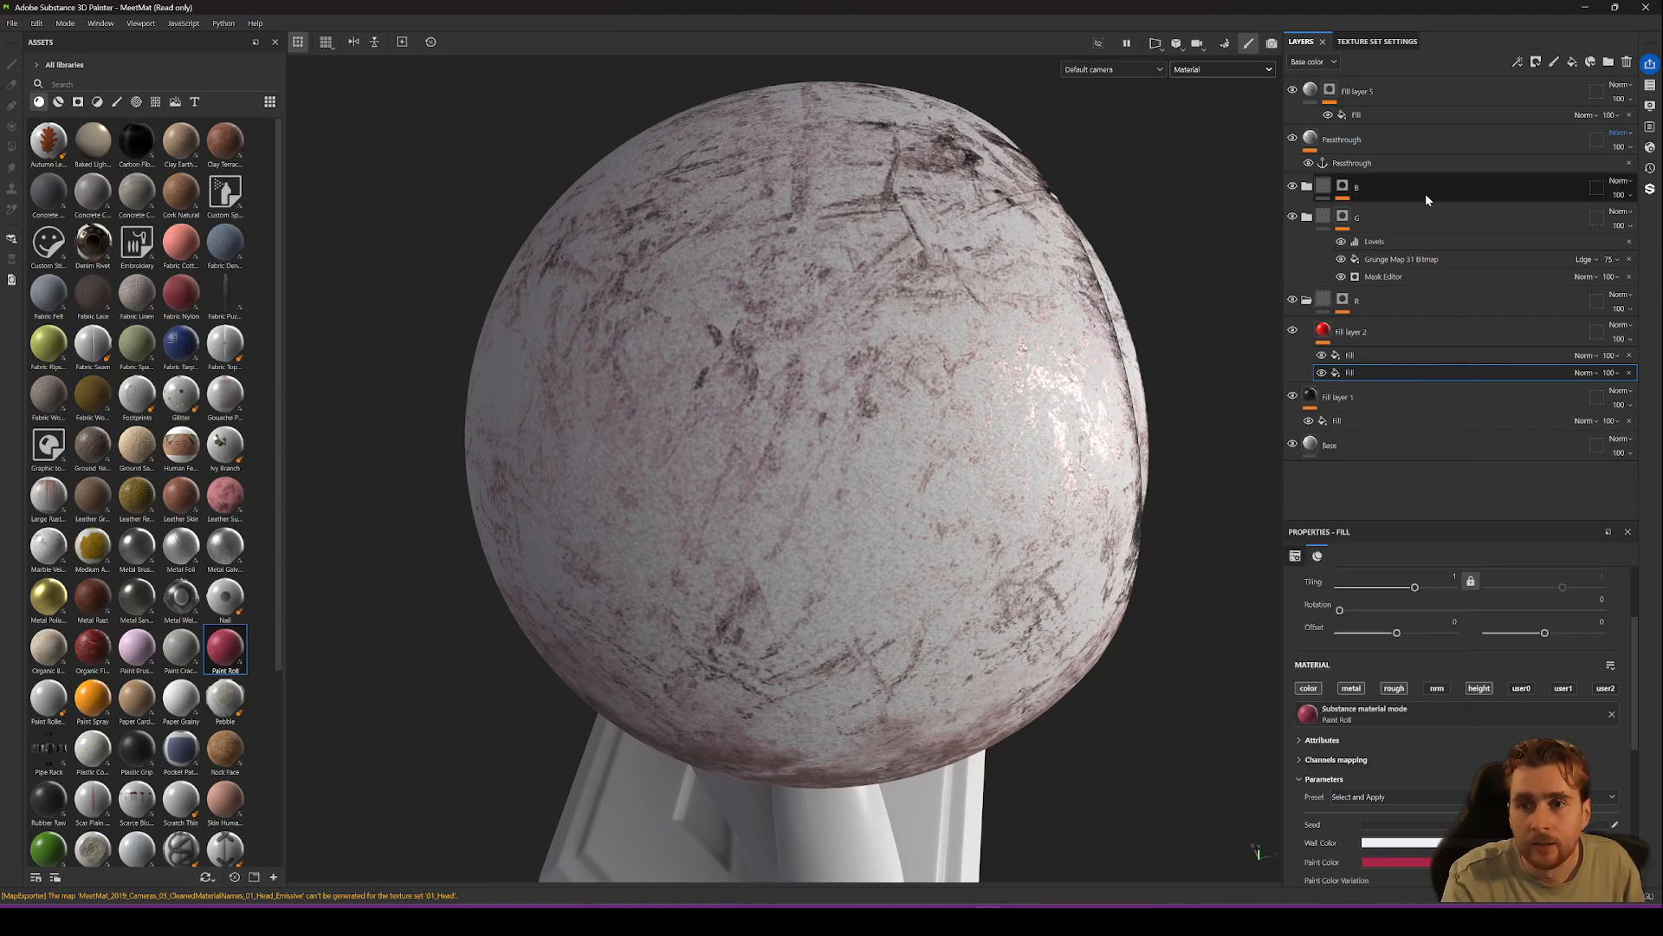
# Hide the top fill layer and change the Paint Roll material's paint color to a pale pinkish grey, RGB 0.781, 0.734, 0.747.
pyautogui.click(1292, 90)
pyautogui.keyDown('alt'); pyautogui.moveTo(901, 226); pyautogui.dragTo(674, 523); pyautogui.keyUp('alt')
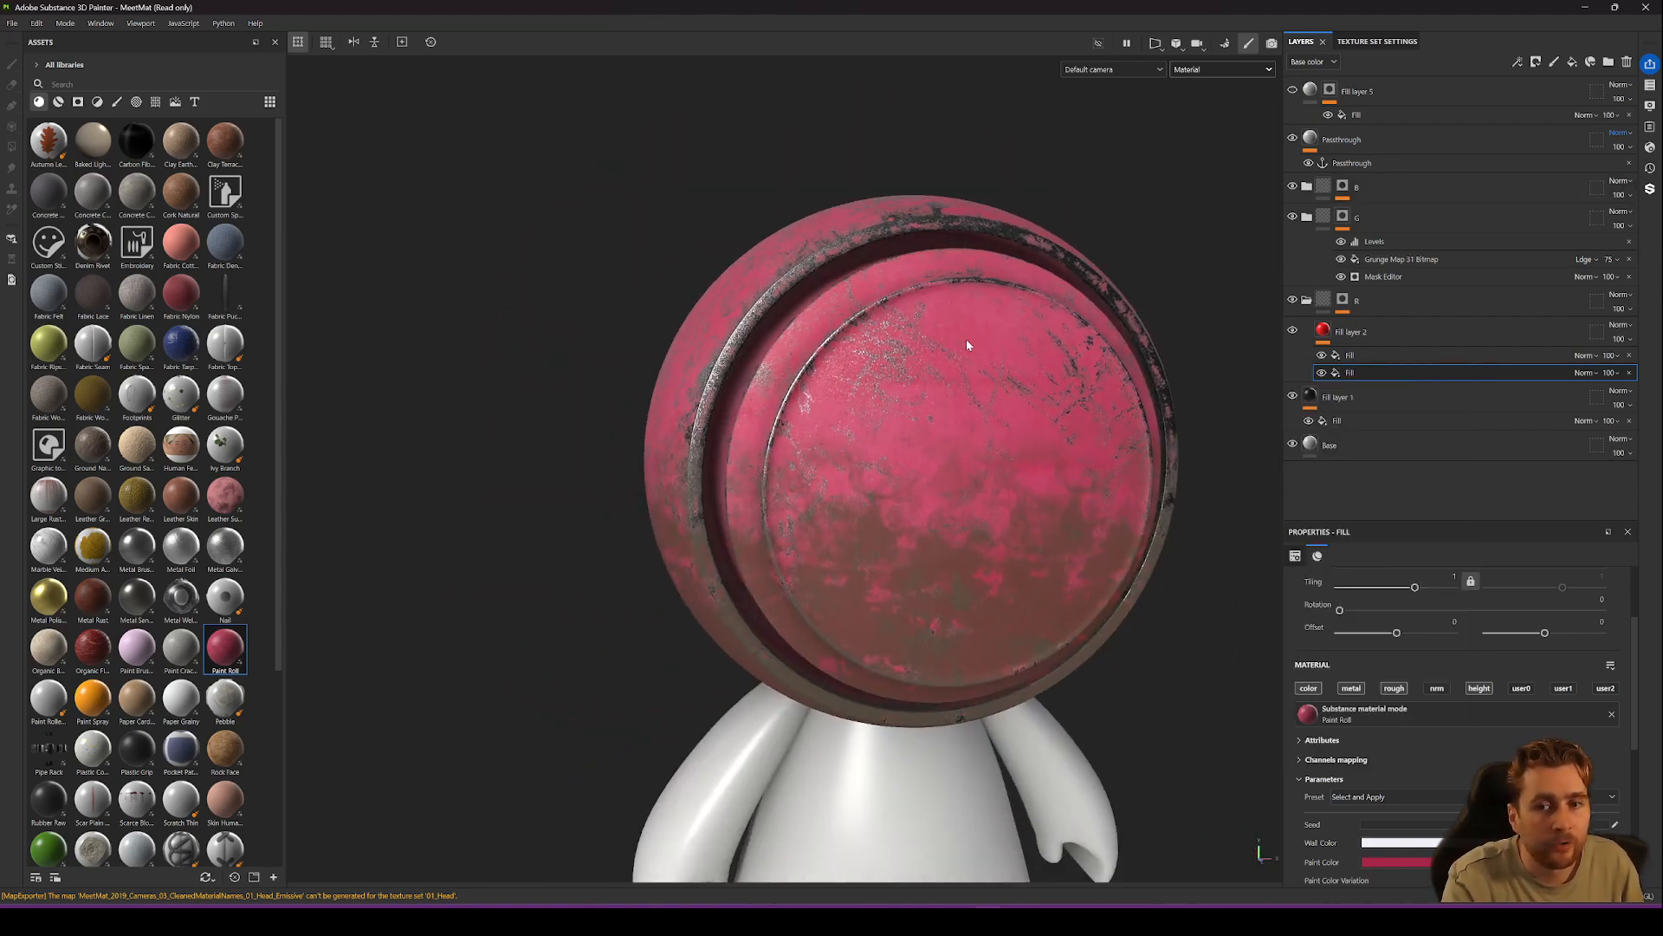
pyautogui.click(1430, 862)
pyautogui.click(1305, 457)
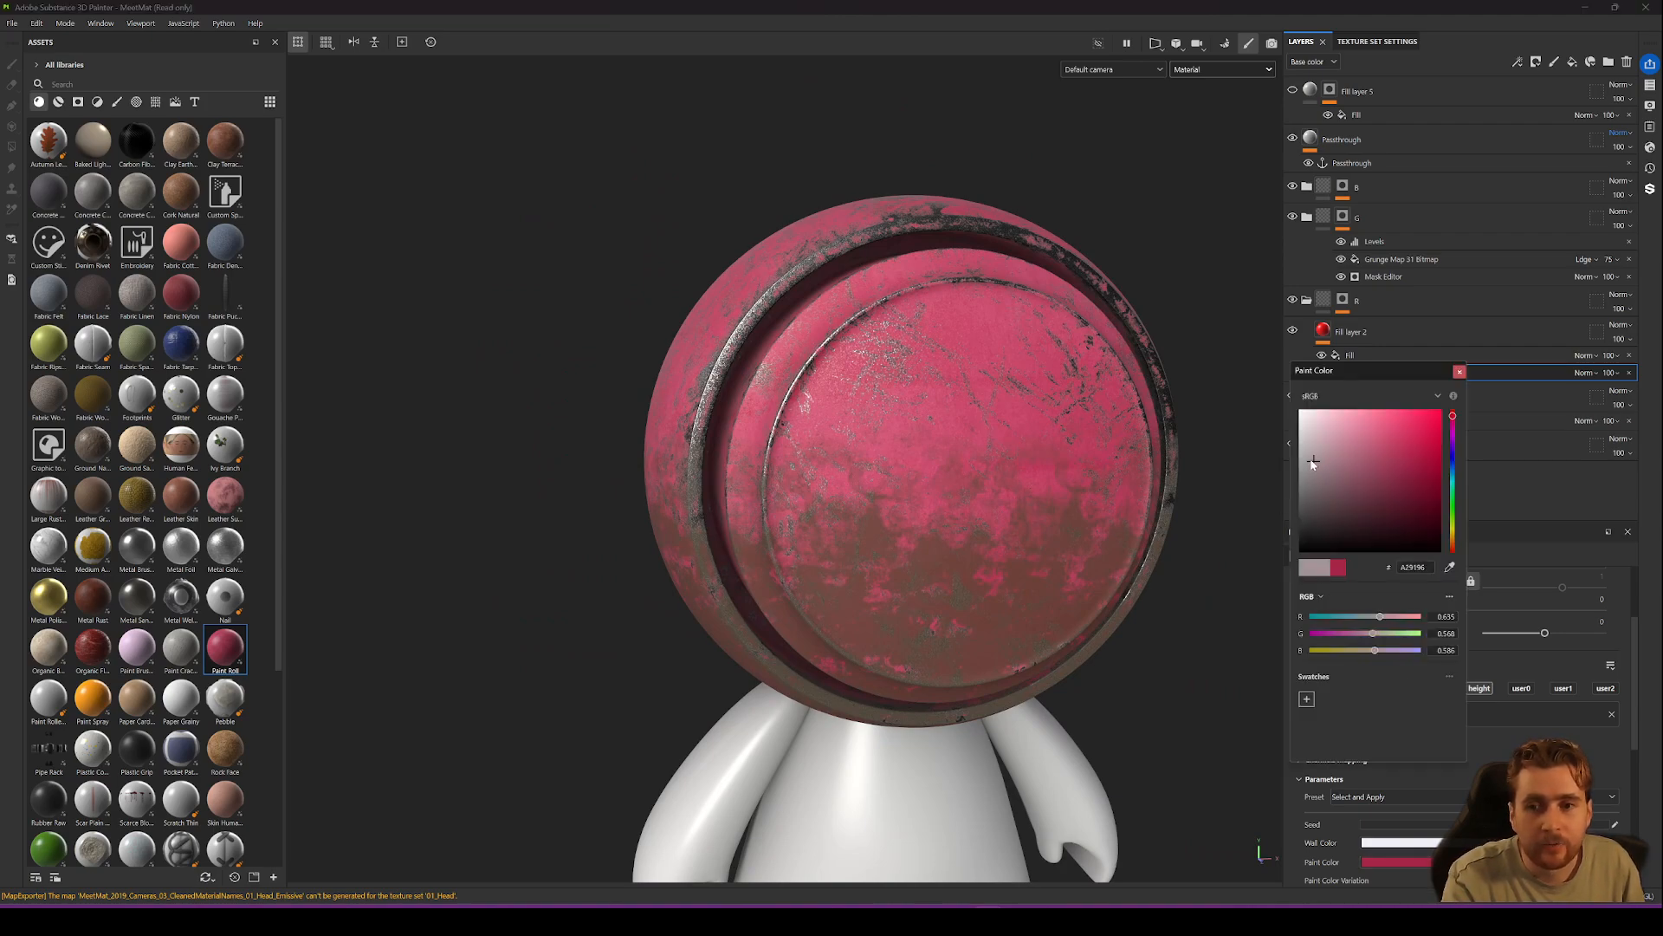
pyautogui.moveTo(1304, 464); pyautogui.dragTo(1307, 443)
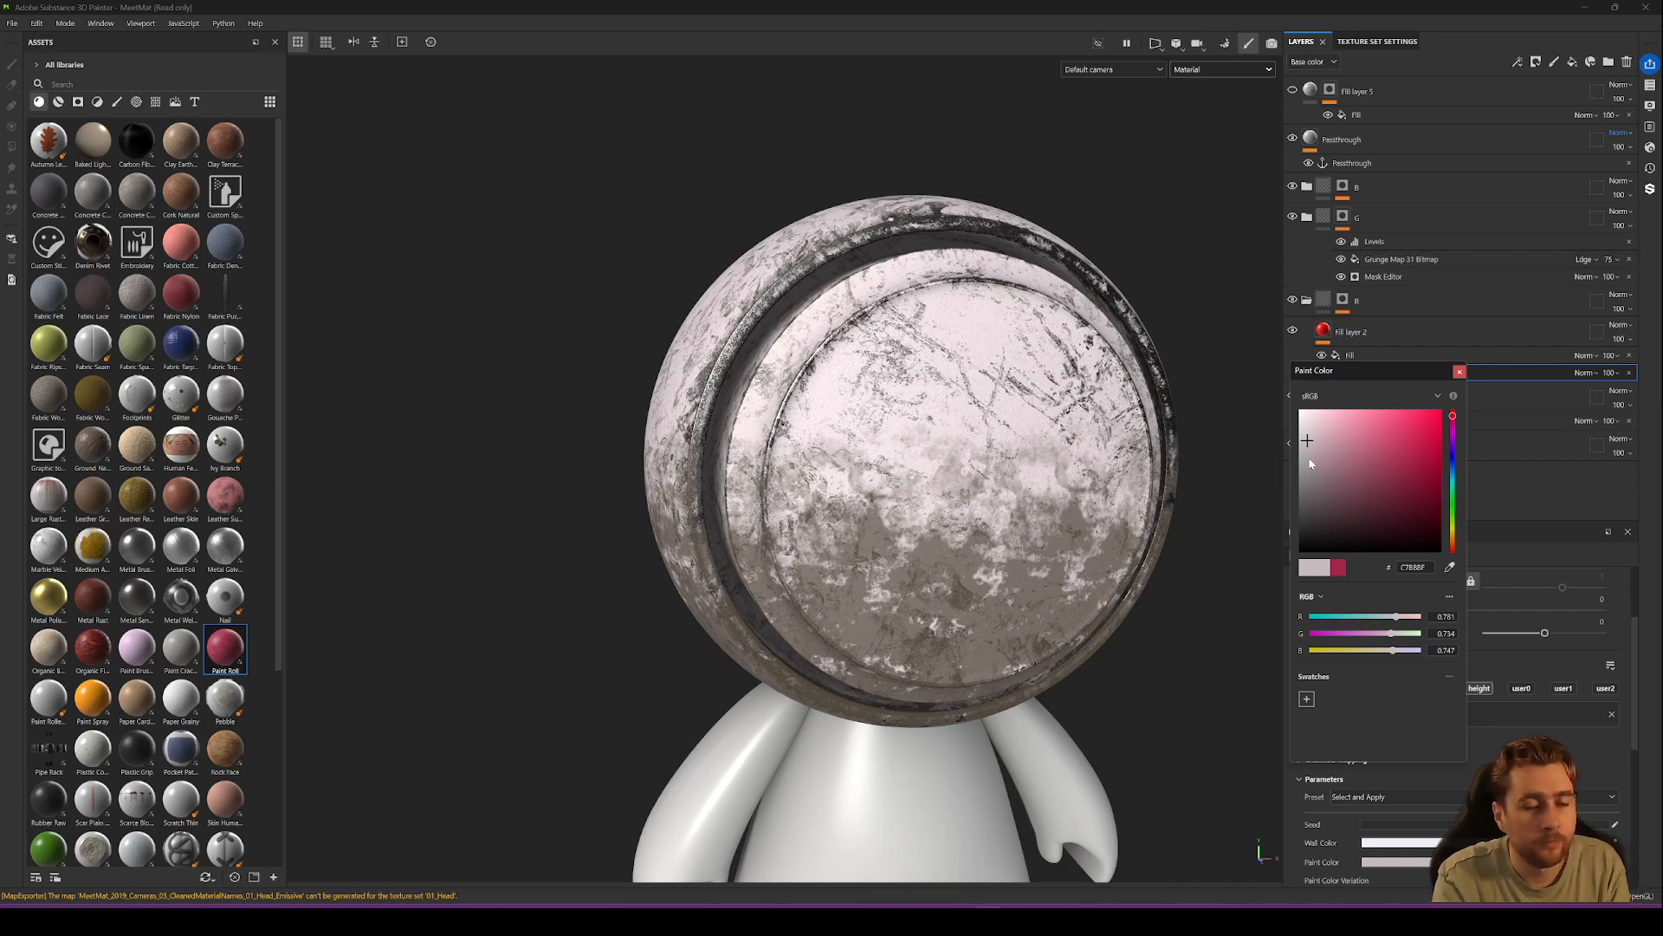
pyautogui.click(1459, 374)
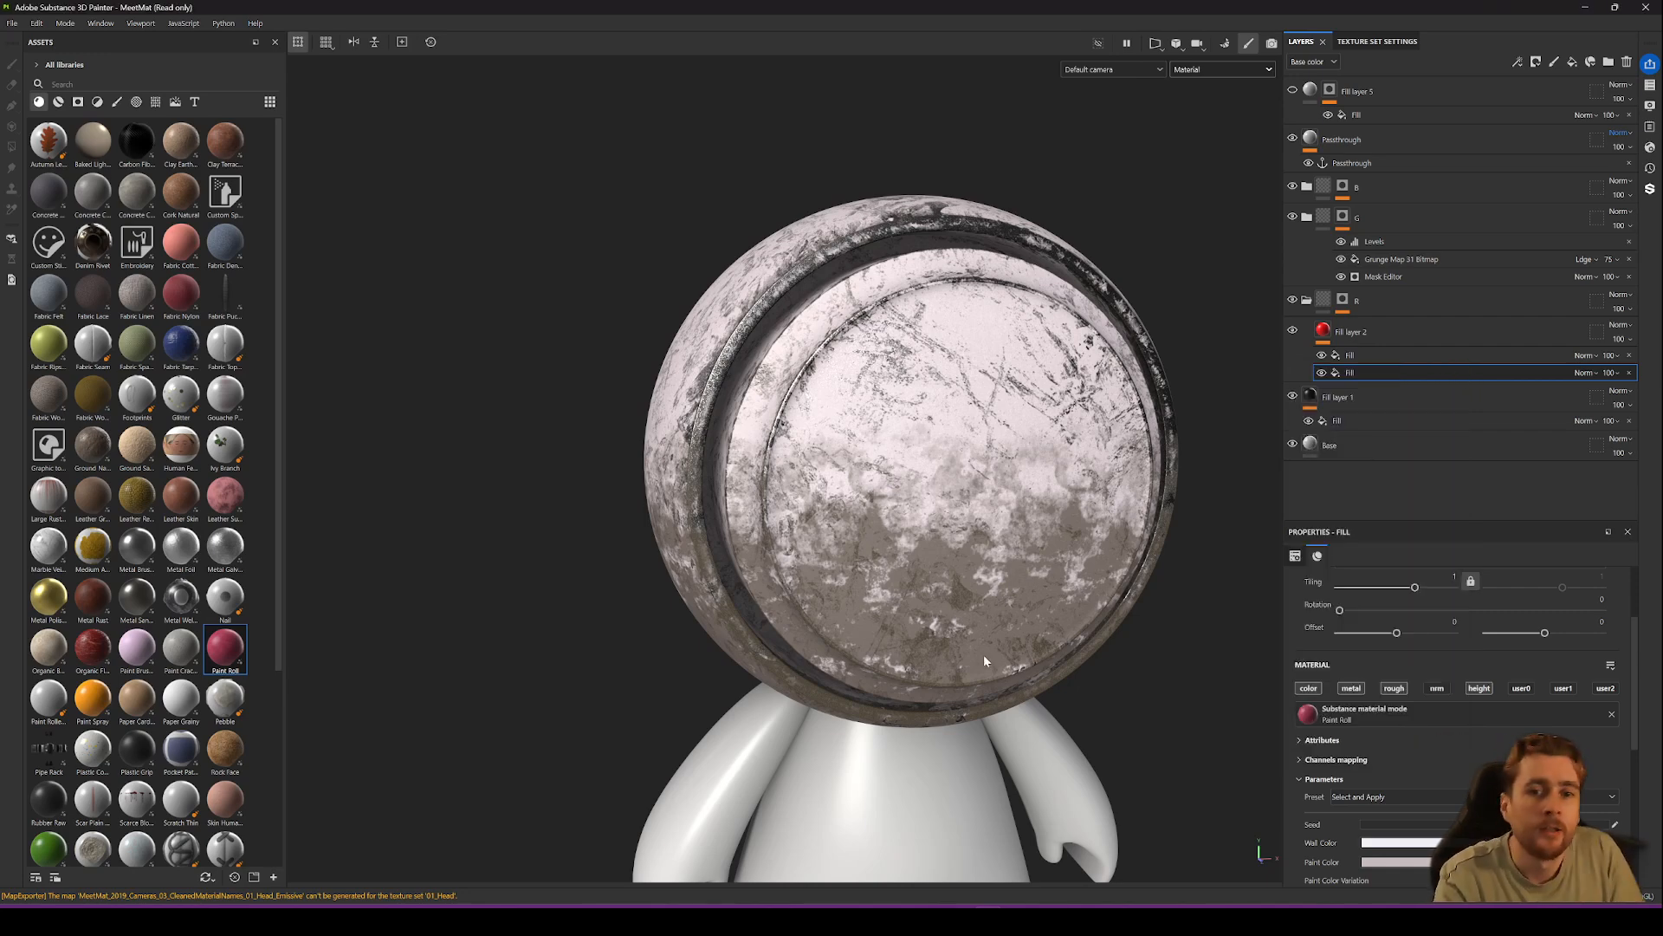
# Desaturate the Paint Roll material's paint color to a neutral light grey.
pyautogui.keyDown('alt'); pyautogui.moveTo(936, 563); pyautogui.dragTo(926, 515, button='middle'); pyautogui.keyUp('alt')
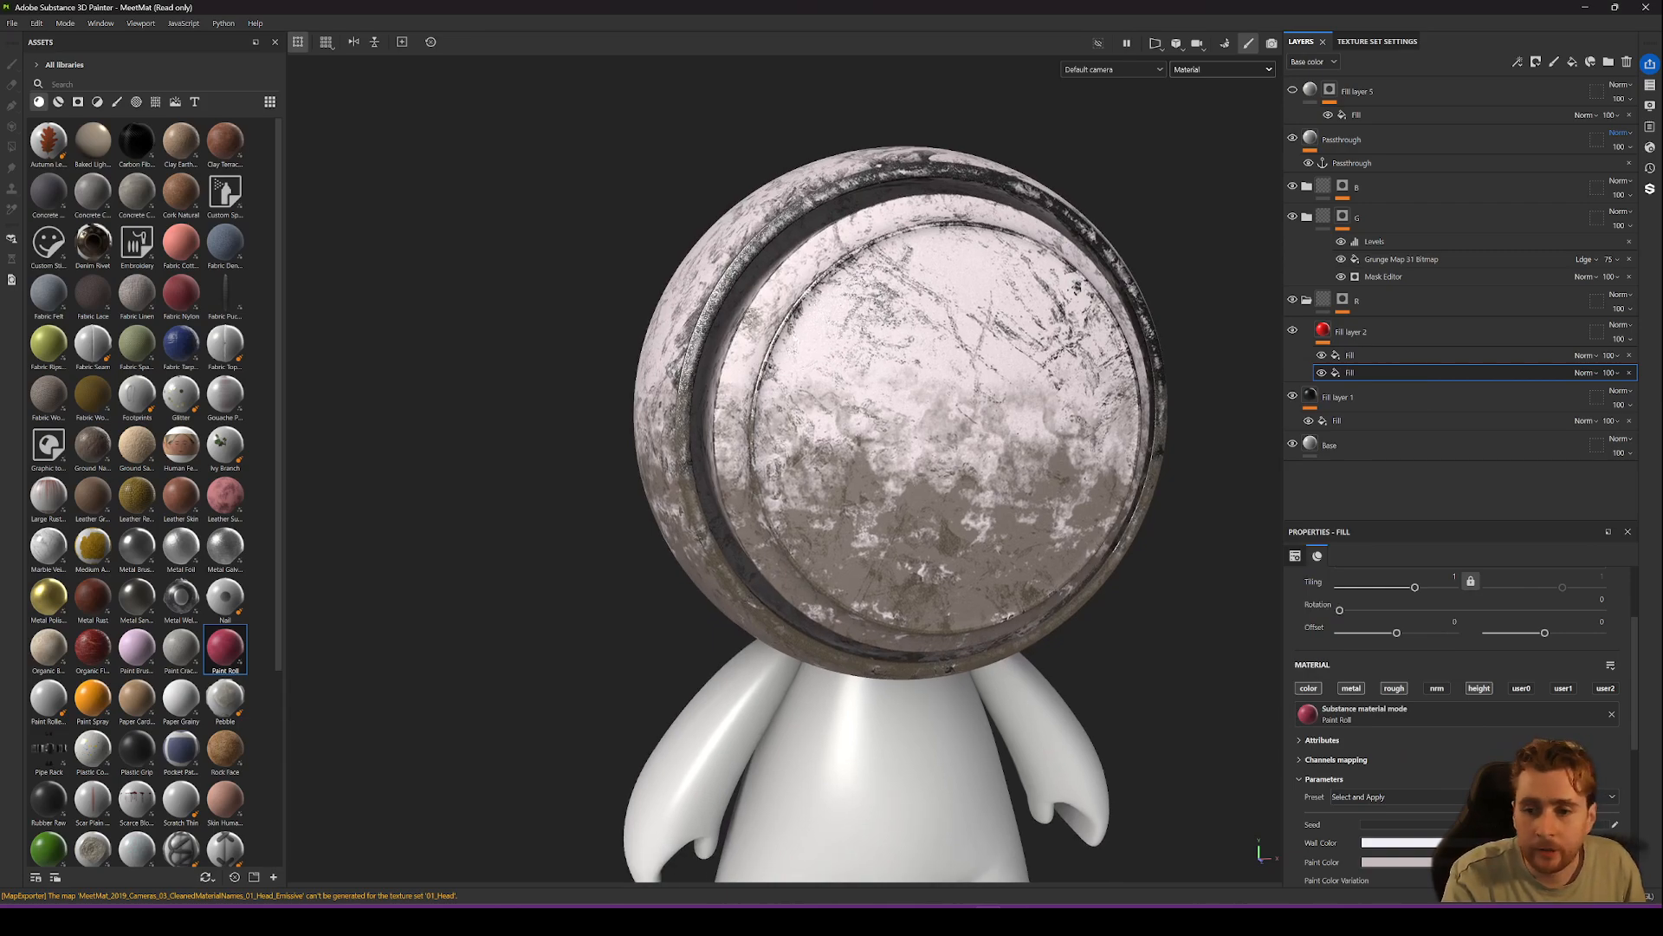
pyautogui.click(1410, 843)
pyautogui.click(1409, 862)
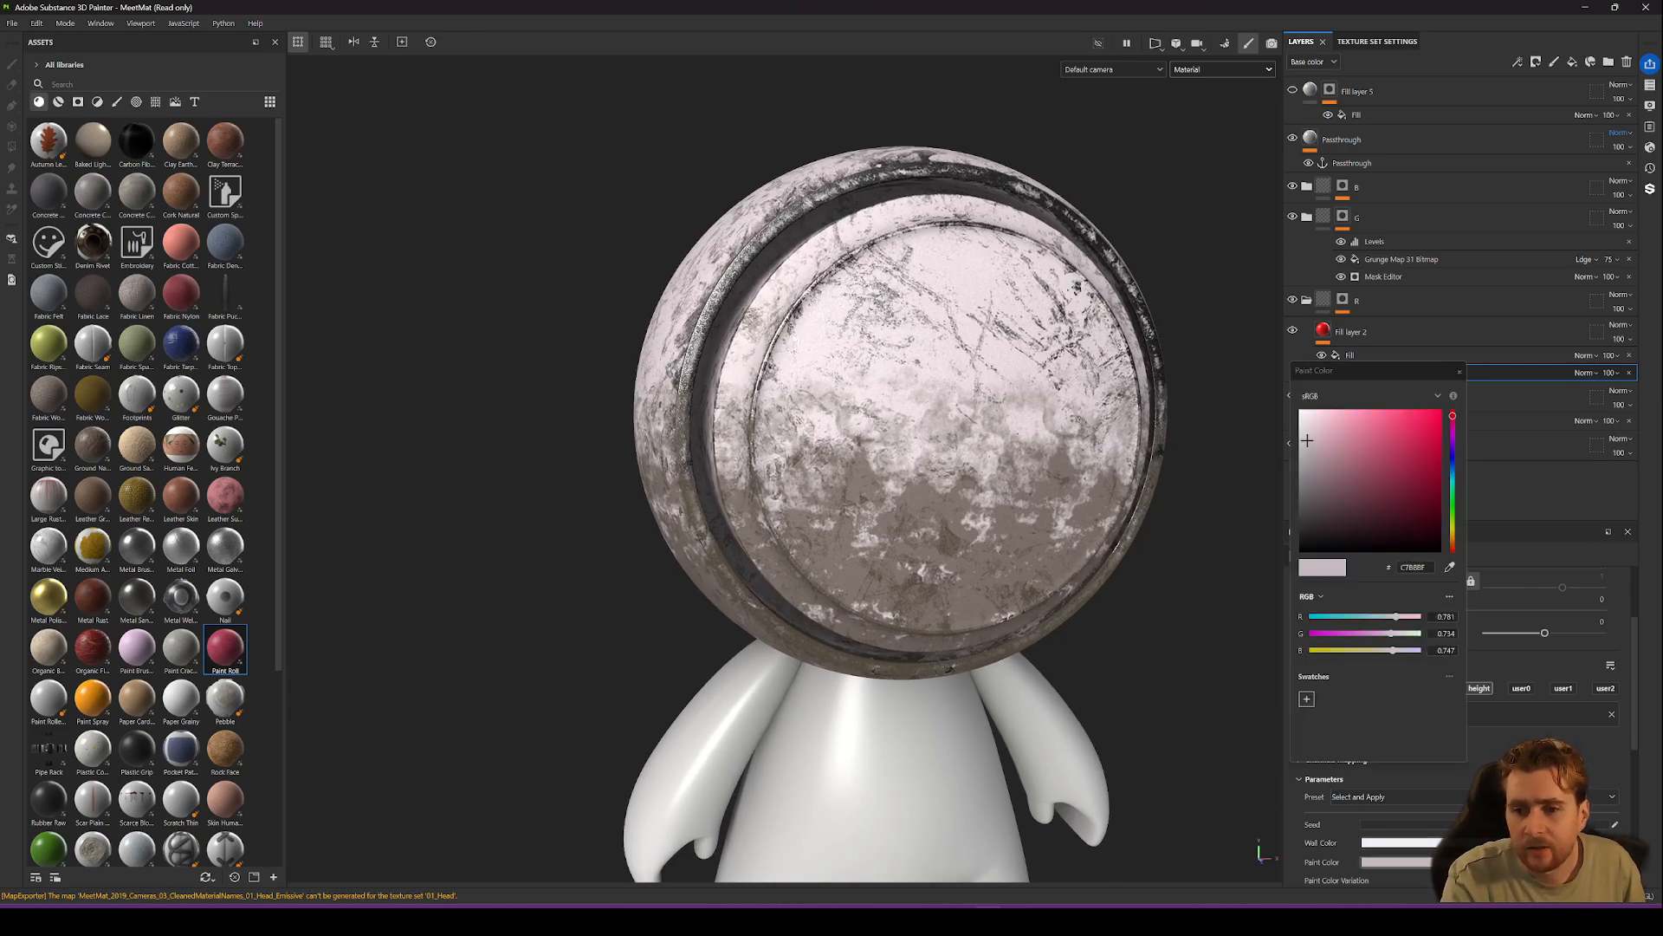
pyautogui.click(1410, 862)
pyautogui.click(1410, 863)
pyautogui.click(1406, 778)
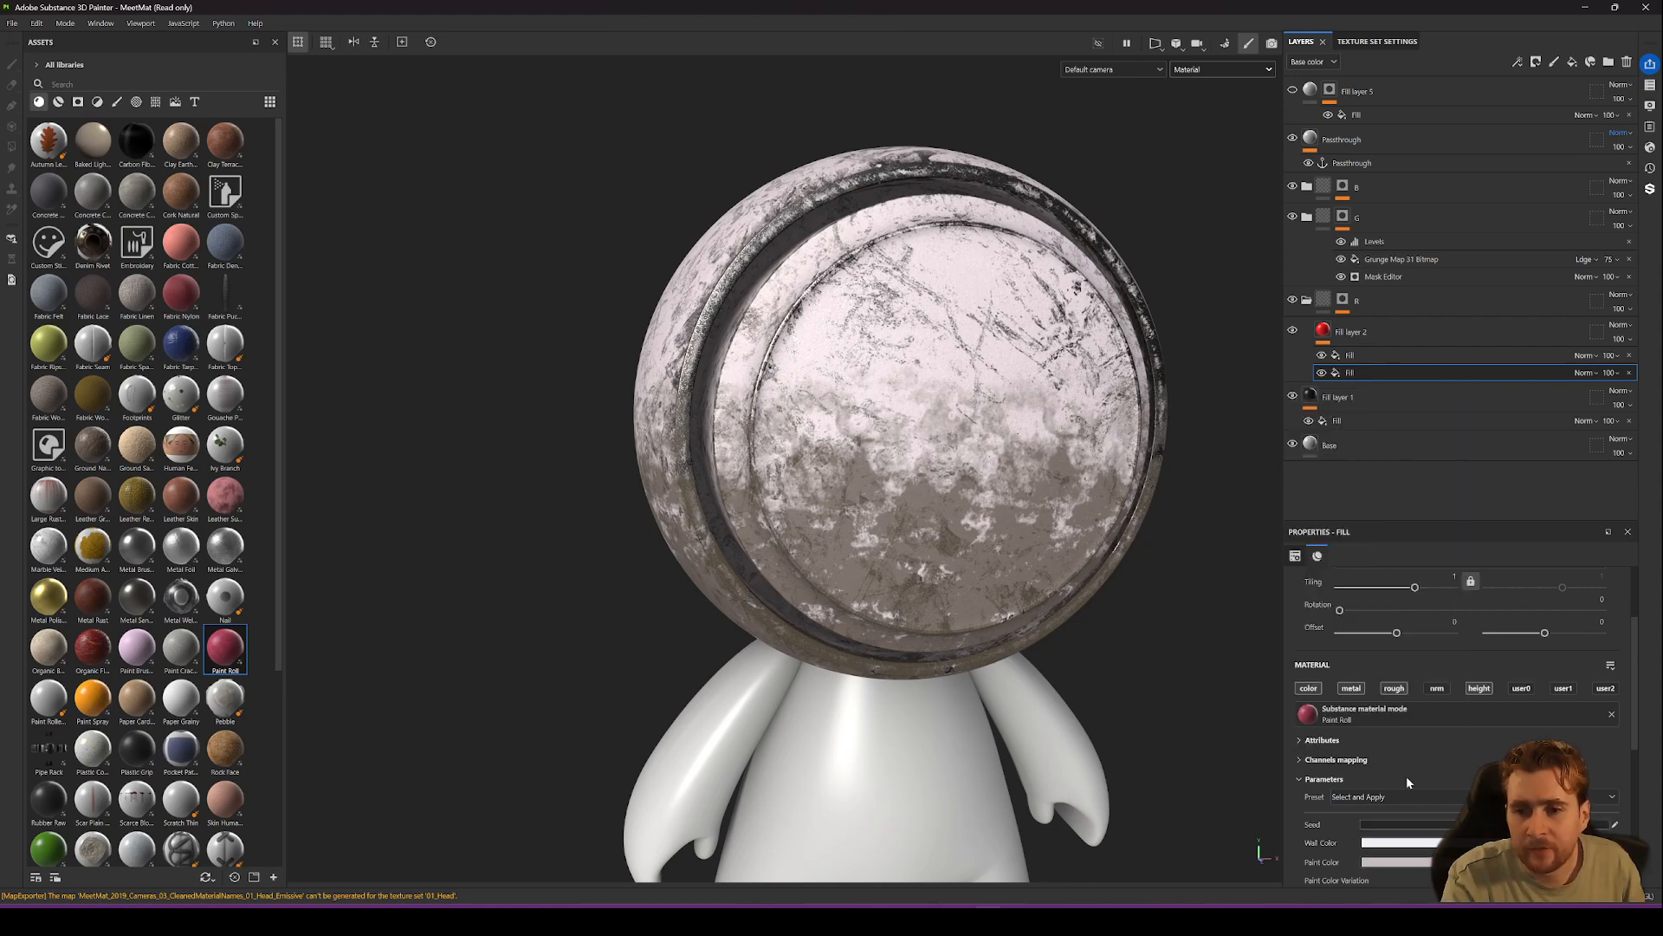
pyautogui.click(1410, 862)
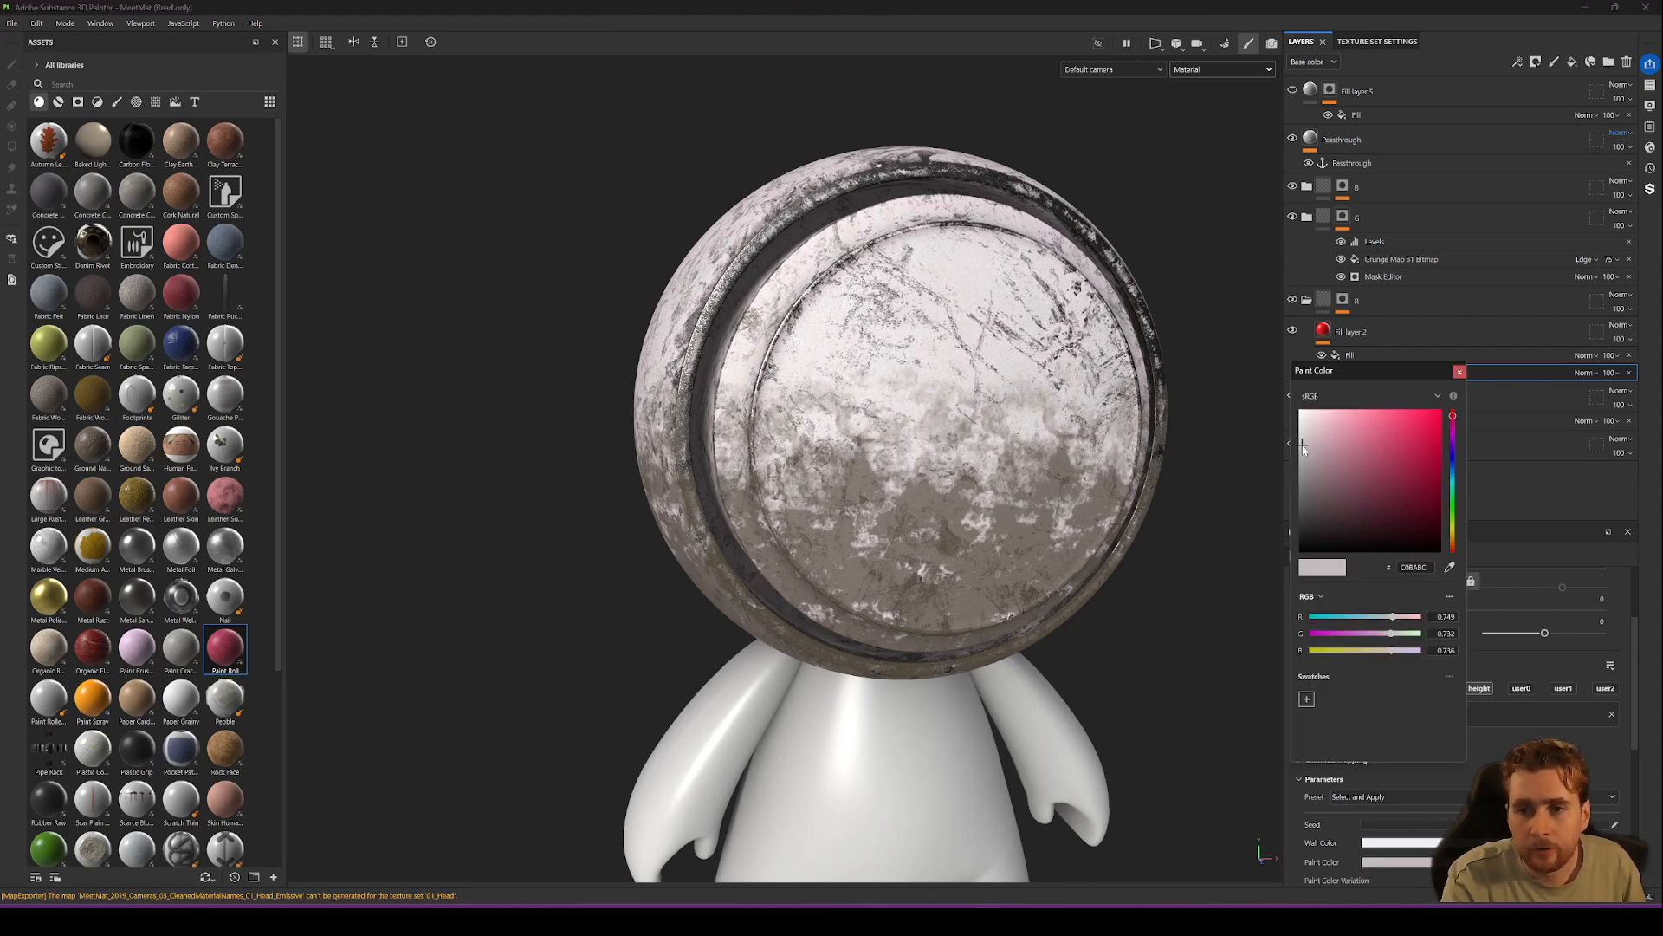
pyautogui.moveTo(1303, 446); pyautogui.dragTo(1295, 446)
pyautogui.click(1457, 370)
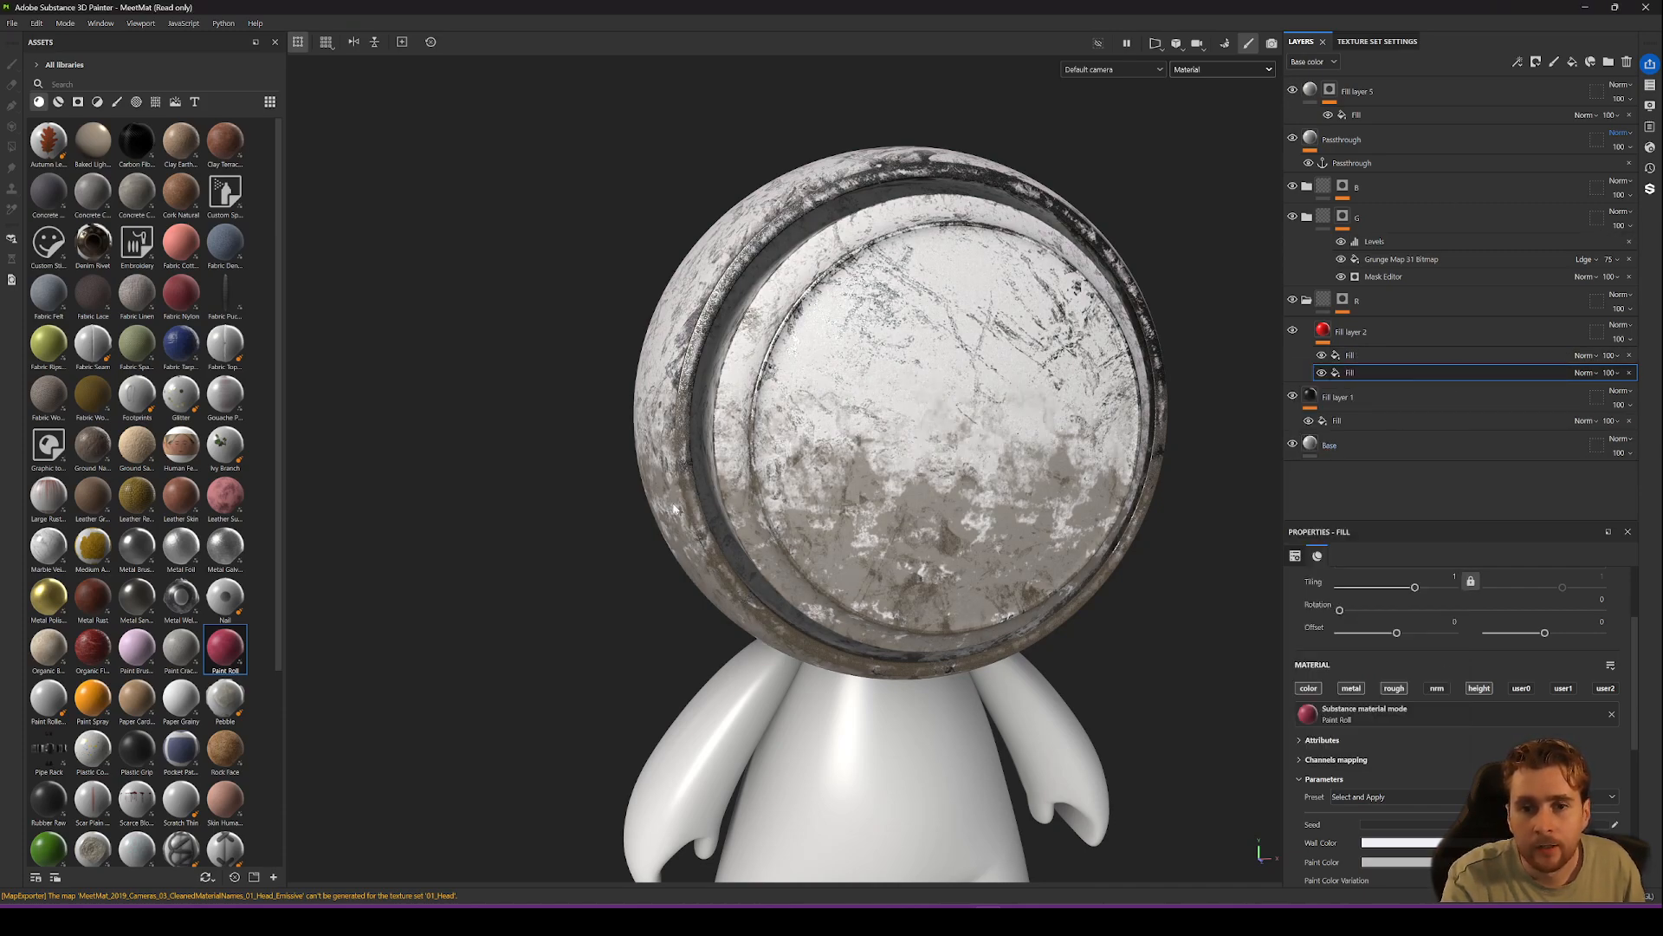
# Set the base color of Fill layer 5, at the top of the stack, to muted red C03D3D.
pyautogui.keyDown('alt'); pyautogui.moveTo(674, 510); pyautogui.dragTo(905, 433); pyautogui.keyUp('alt')
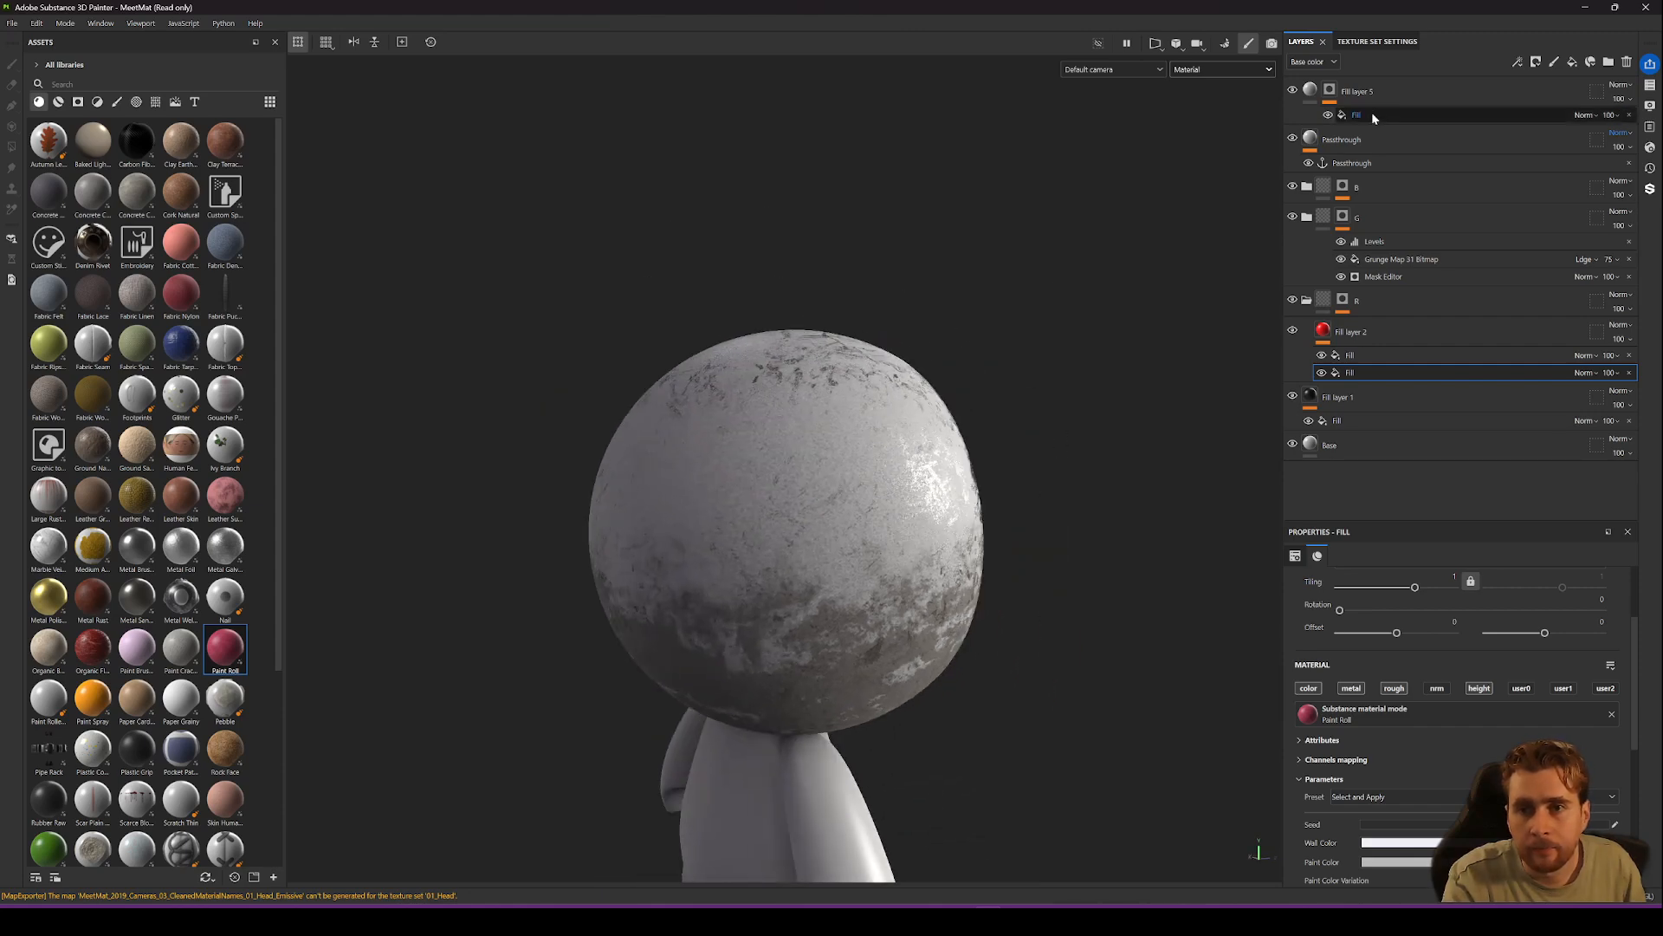
pyautogui.click(1310, 91)
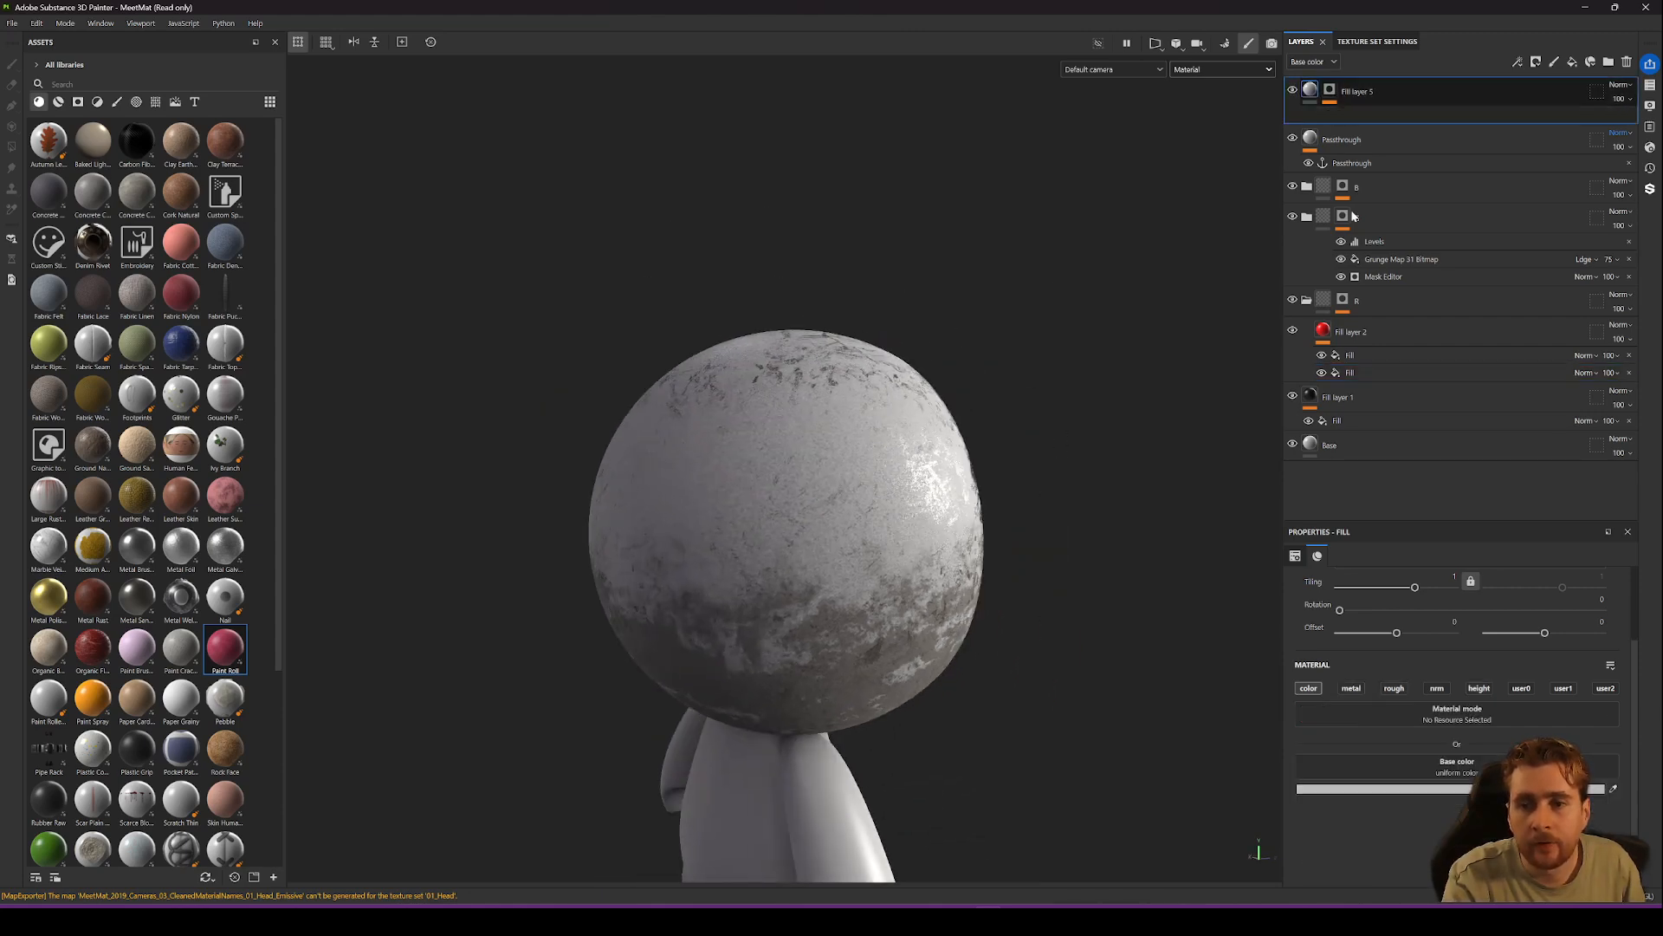
pyautogui.click(1425, 790)
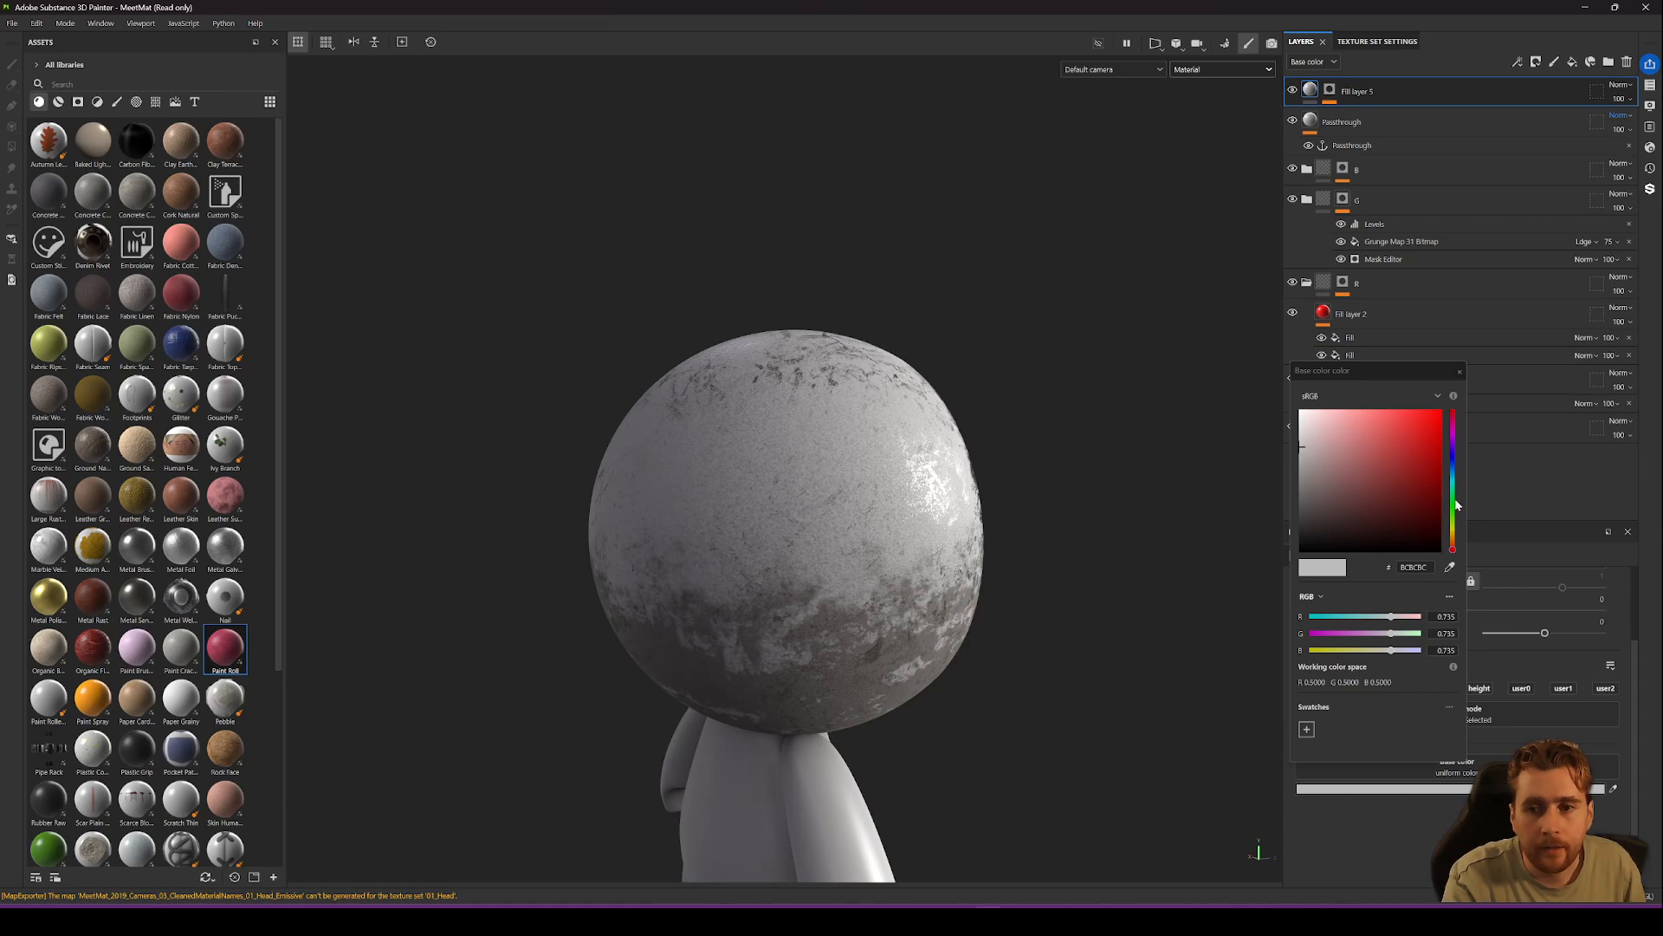
pyautogui.click(1399, 428)
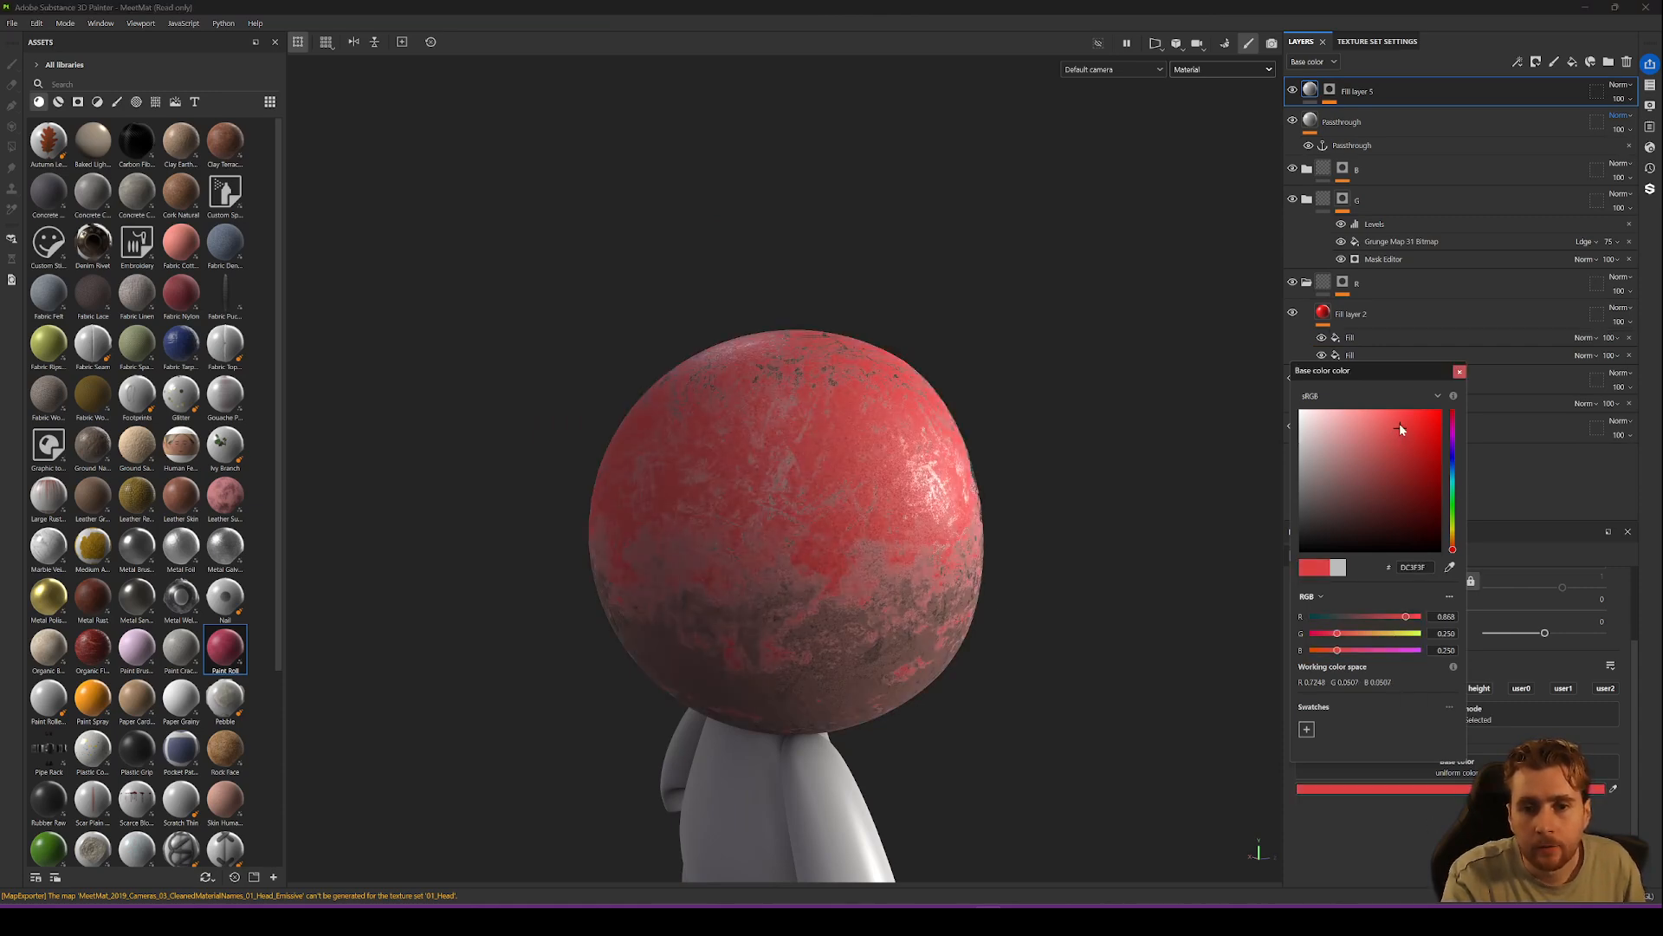
pyautogui.click(1405, 439)
pyautogui.click(1395, 445)
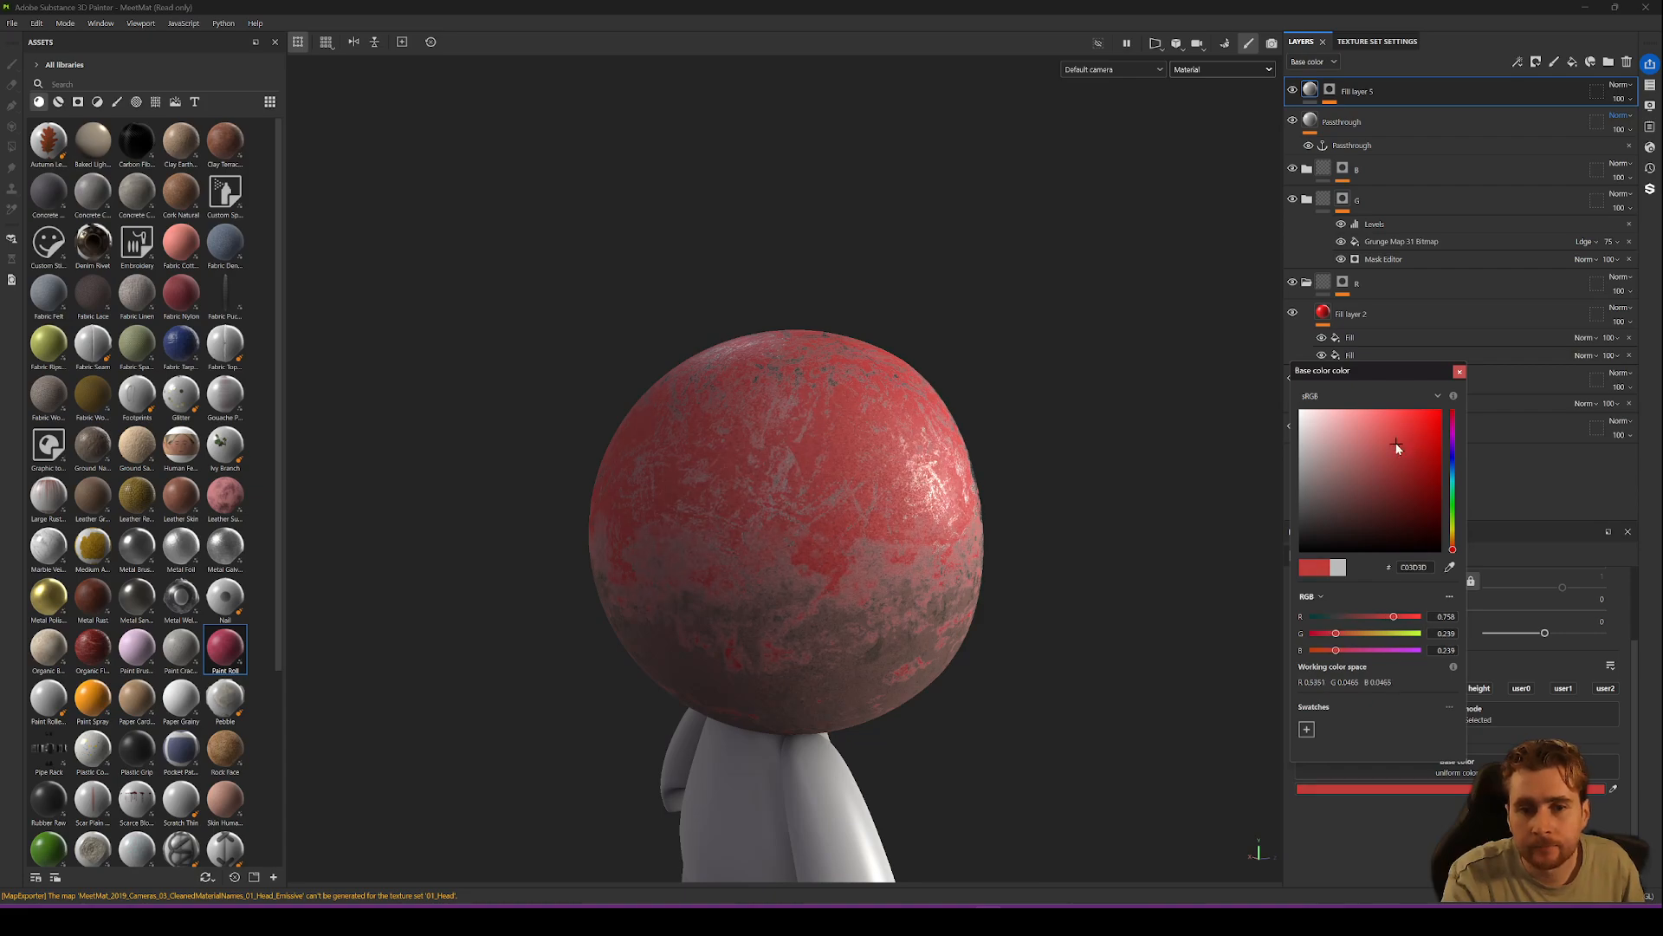
pyautogui.click(1459, 372)
# Examine from several angles and distances how the red base color tints the paint, scratches and dirt on the head.
pyautogui.keyDown('alt'); pyautogui.moveTo(727, 440); pyautogui.dragTo(827, 437); pyautogui.keyUp('alt')
pyautogui.keyDown('alt'); pyautogui.moveTo(828, 438); pyautogui.dragTo(861, 639, button='right'); pyautogui.keyUp('alt')
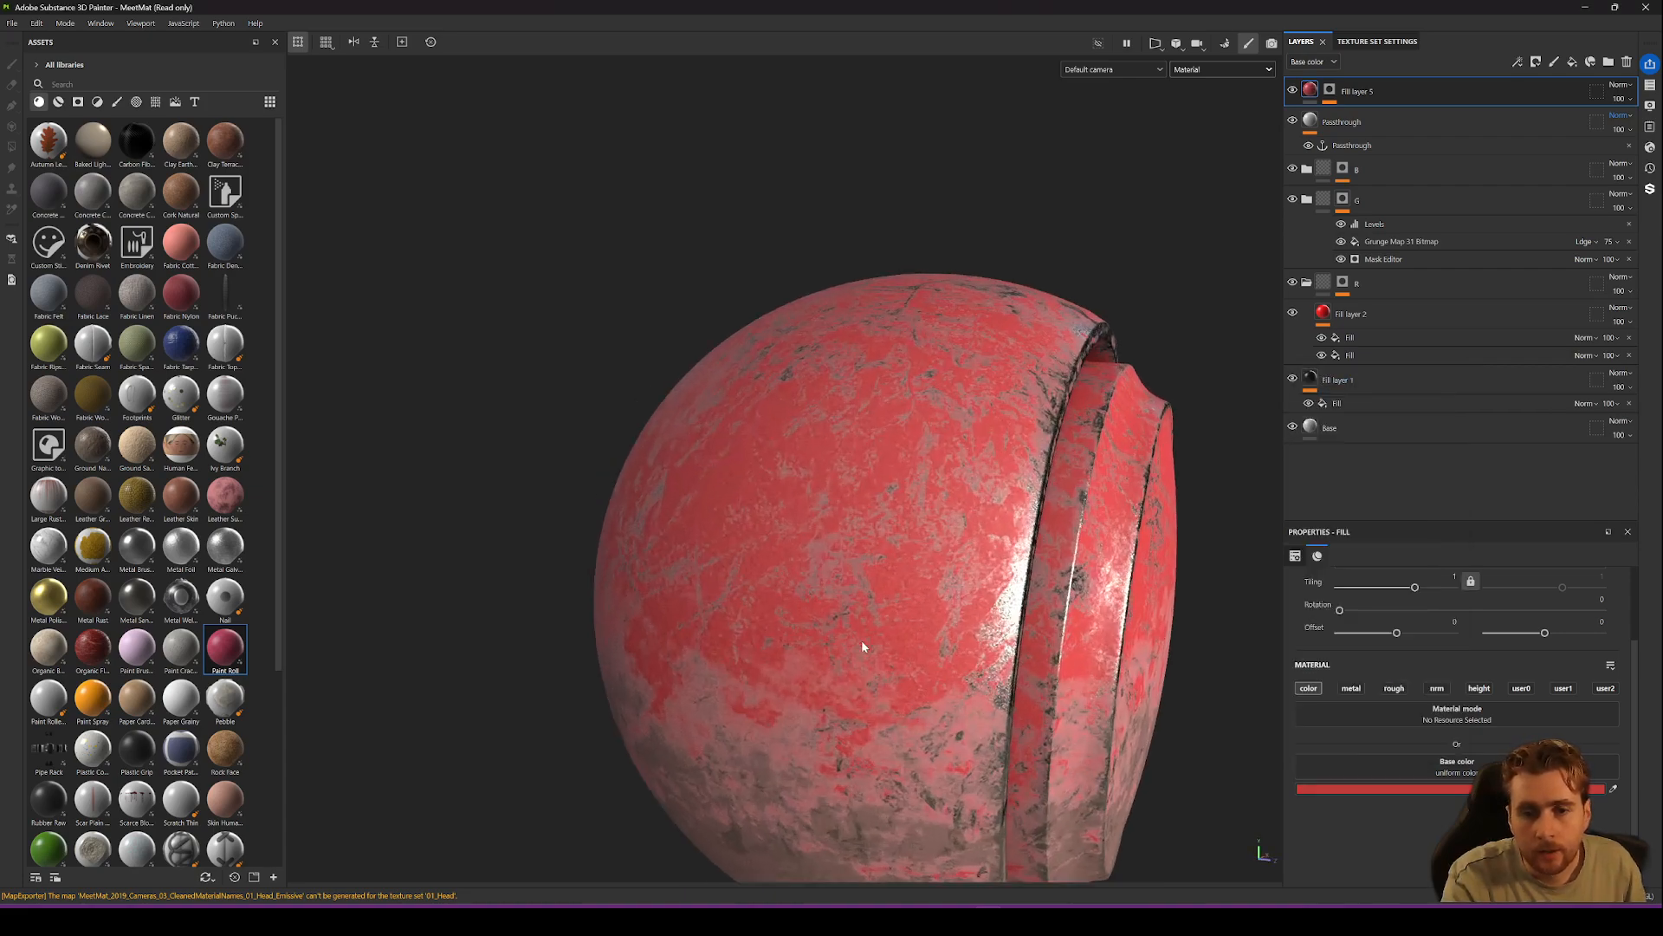
pyautogui.keyDown('alt'); pyautogui.moveTo(862, 640); pyautogui.dragTo(884, 446); pyautogui.keyUp('alt')
pyautogui.keyDown('alt'); pyautogui.moveTo(884, 447); pyautogui.dragTo(989, 780, button='right'); pyautogui.keyUp('alt')
pyautogui.keyDown('alt'); pyautogui.moveTo(989, 780); pyautogui.dragTo(972, 475, button='middle'); pyautogui.keyUp('alt')
pyautogui.keyDown('alt'); pyautogui.moveTo(901, 373); pyautogui.dragTo(928, 468); pyautogui.keyUp('alt')
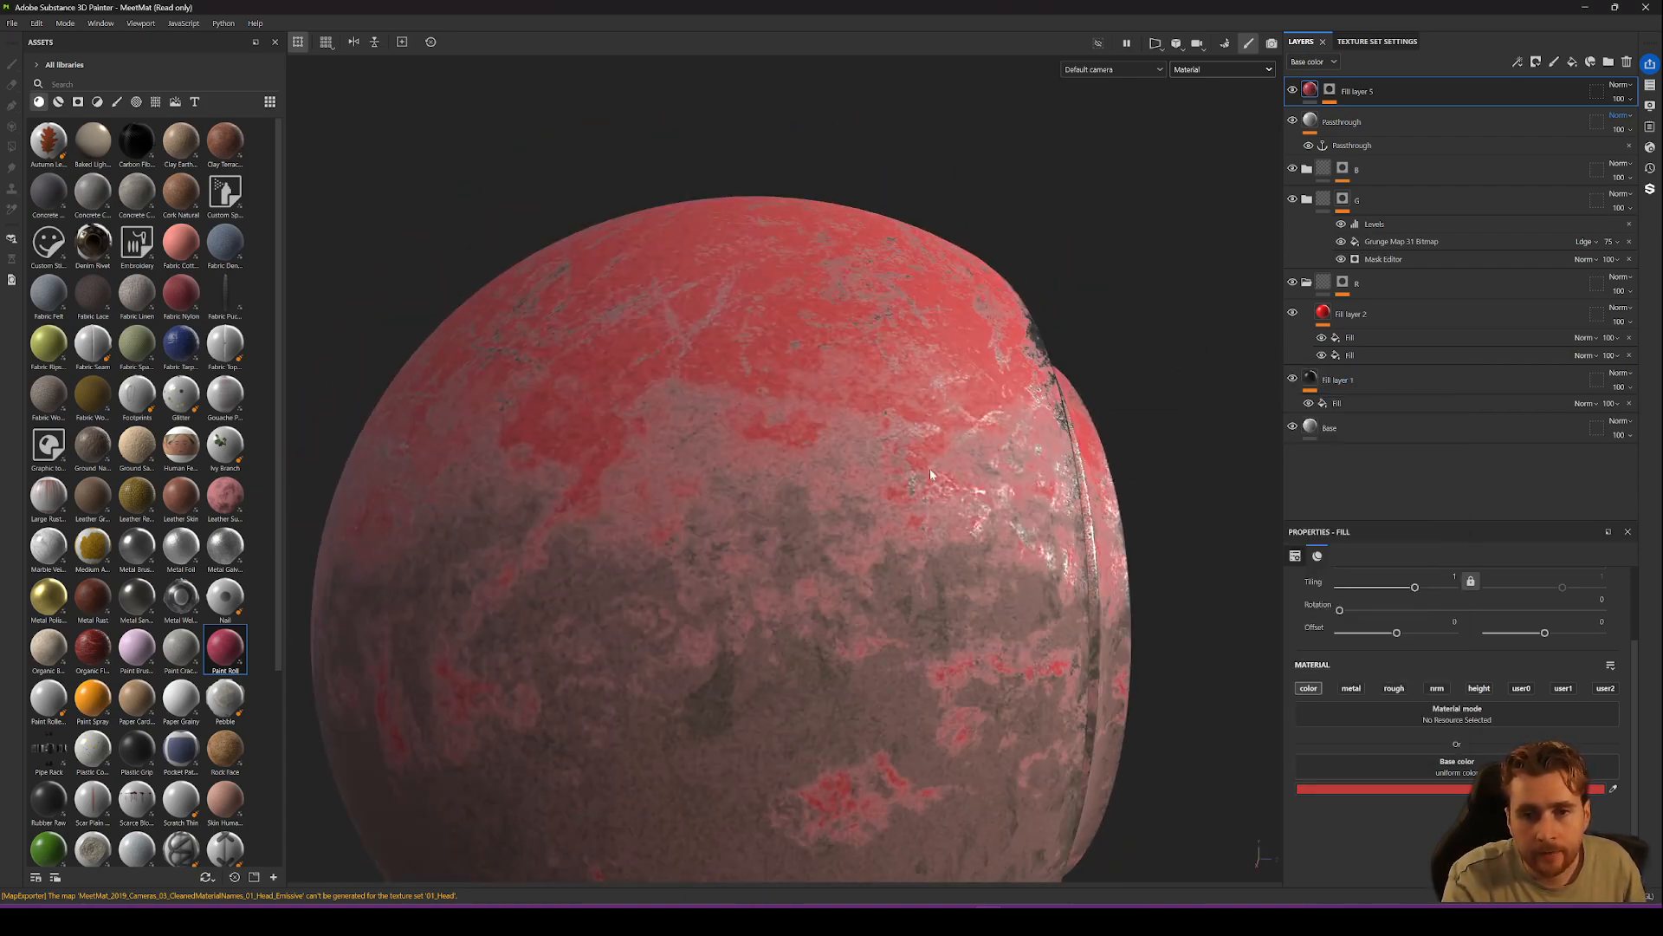
pyautogui.keyDown('alt'); pyautogui.moveTo(929, 468); pyautogui.dragTo(950, 656, button='right'); pyautogui.keyUp('alt')
pyautogui.keyDown('alt'); pyautogui.moveTo(596, 525); pyautogui.dragTo(940, 518, button='middle'); pyautogui.keyUp('alt')
pyautogui.keyDown('alt'); pyautogui.moveTo(940, 518); pyautogui.dragTo(1001, 447, button='right'); pyautogui.keyUp('alt')
pyautogui.keyDown('alt'); pyautogui.moveTo(1001, 447); pyautogui.dragTo(922, 505, button='middle'); pyautogui.keyUp('alt')
pyautogui.keyDown('alt'); pyautogui.moveTo(885, 426); pyautogui.dragTo(691, 545); pyautogui.keyUp('alt')
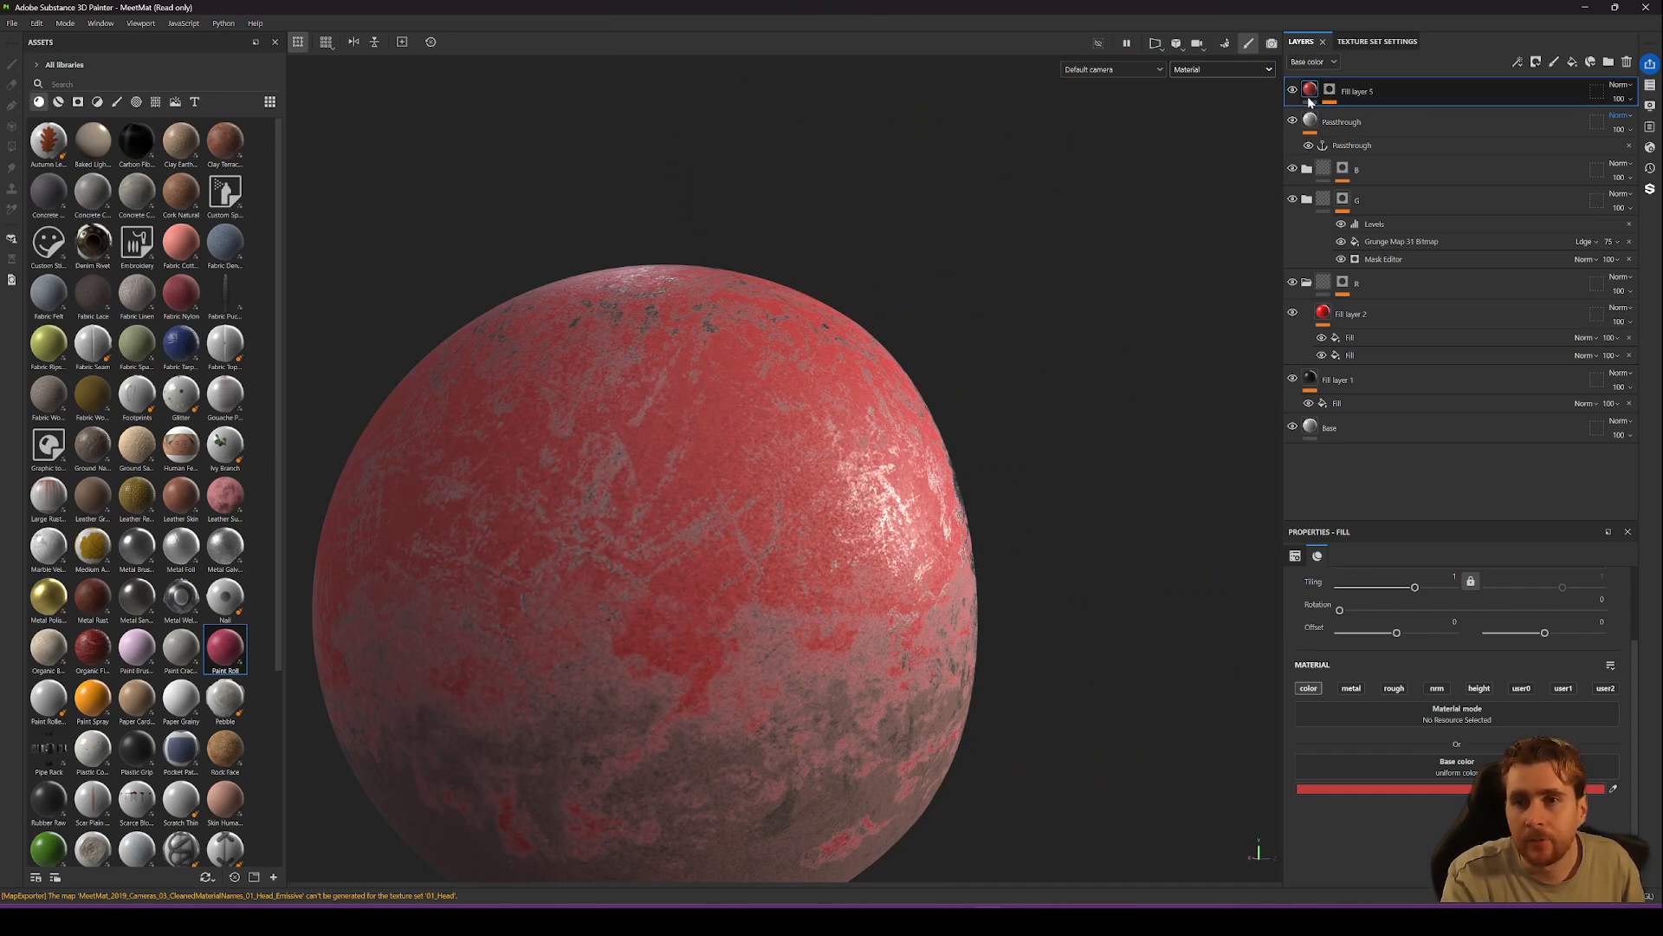
# Try the Multiply blend mode on Fill layer 5 and return it to Normal.
pyautogui.click(1341, 122)
pyautogui.click(1310, 426)
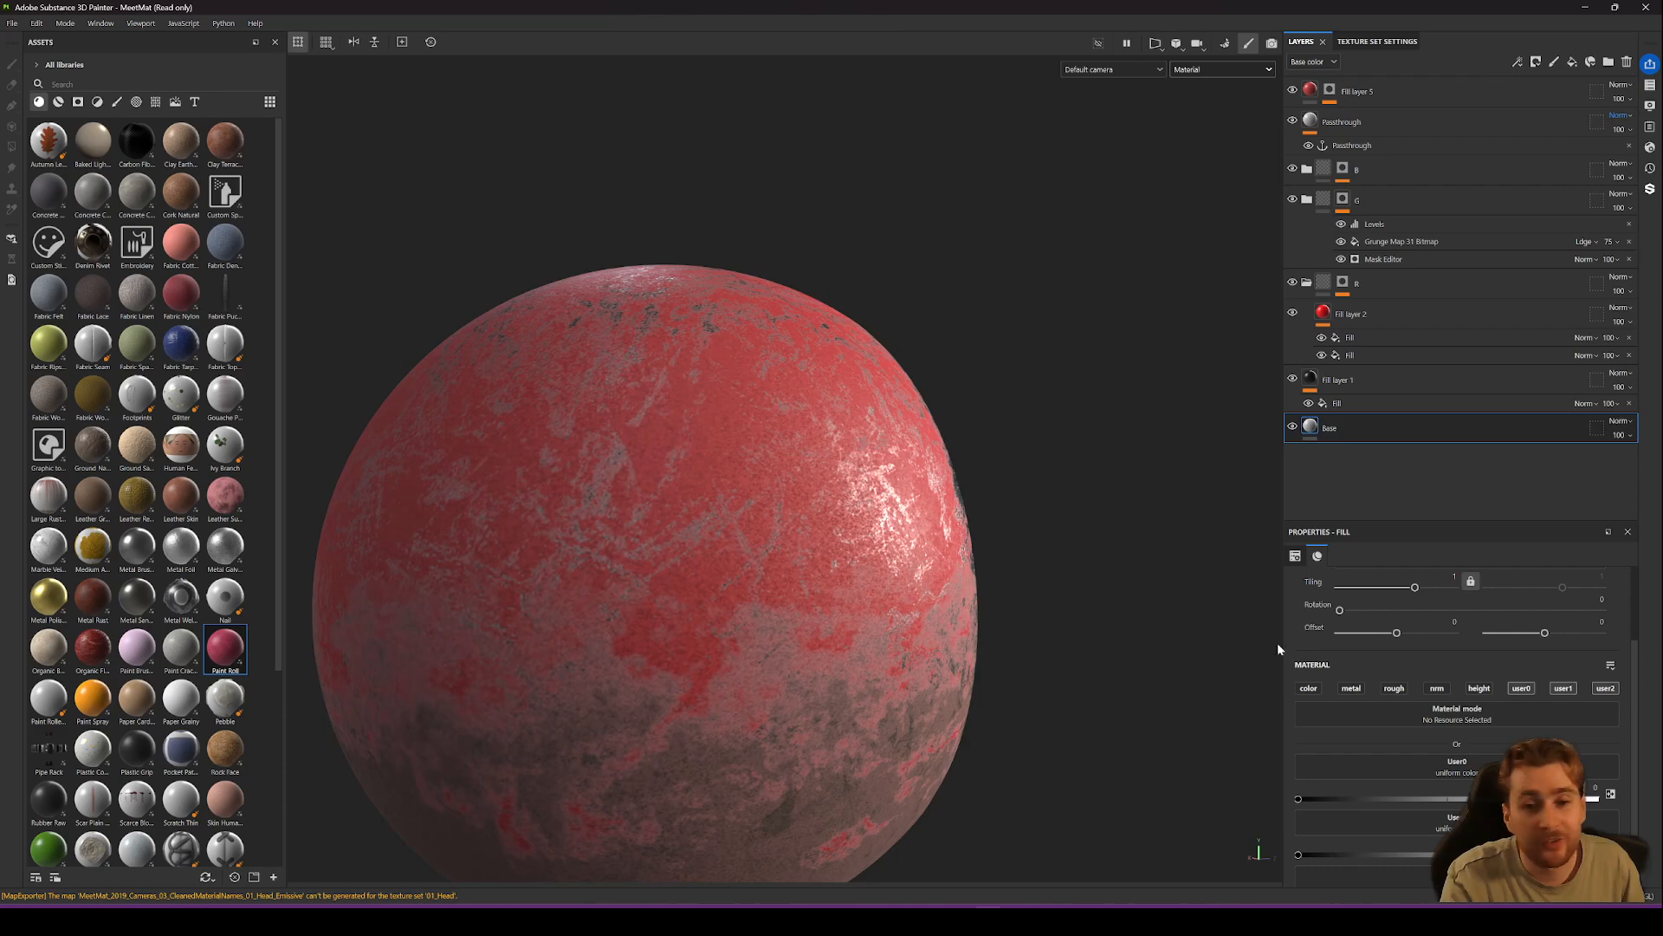
pyautogui.click(1619, 85)
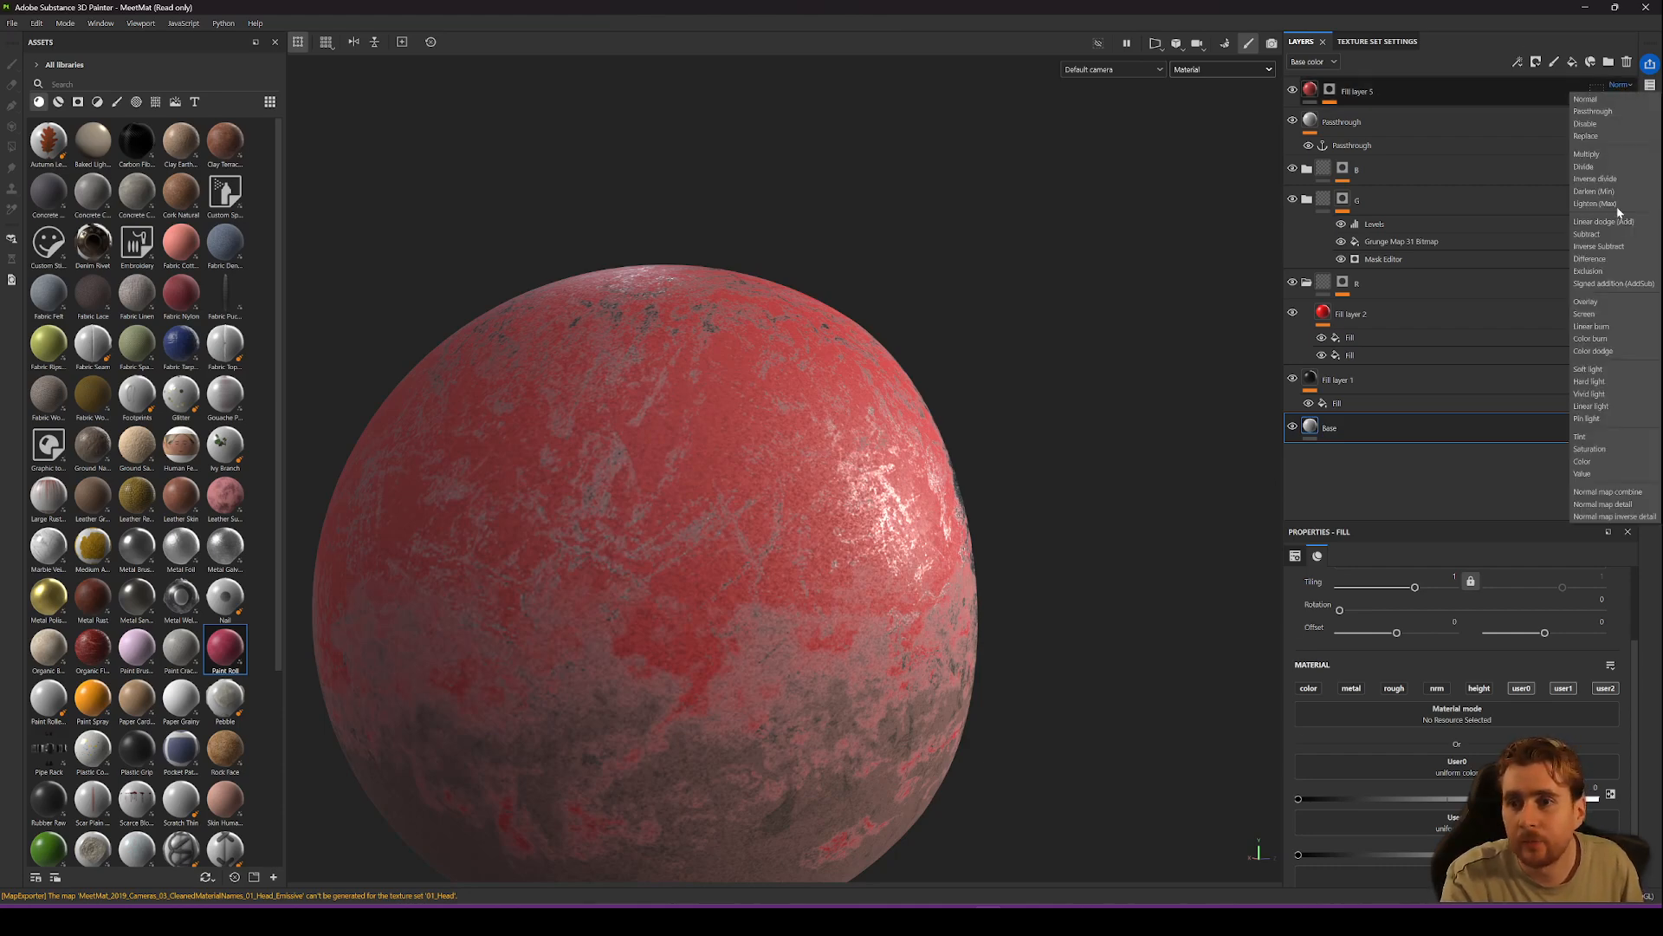
pyautogui.click(1594, 155)
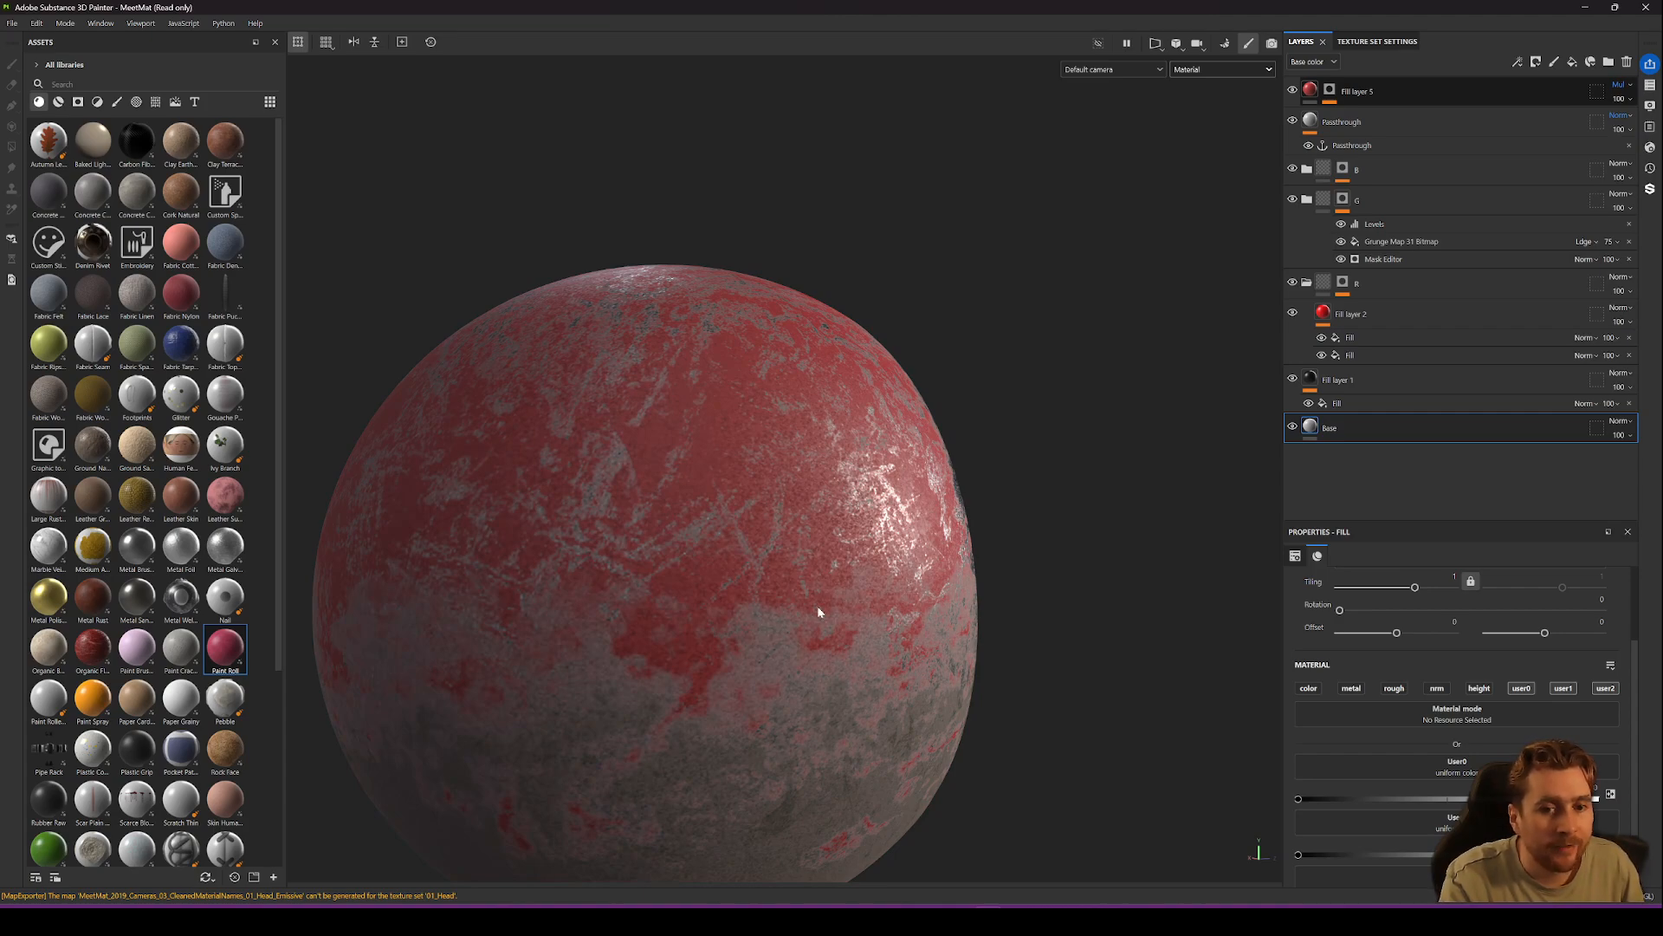
pyautogui.click(1620, 85)
pyautogui.click(1609, 101)
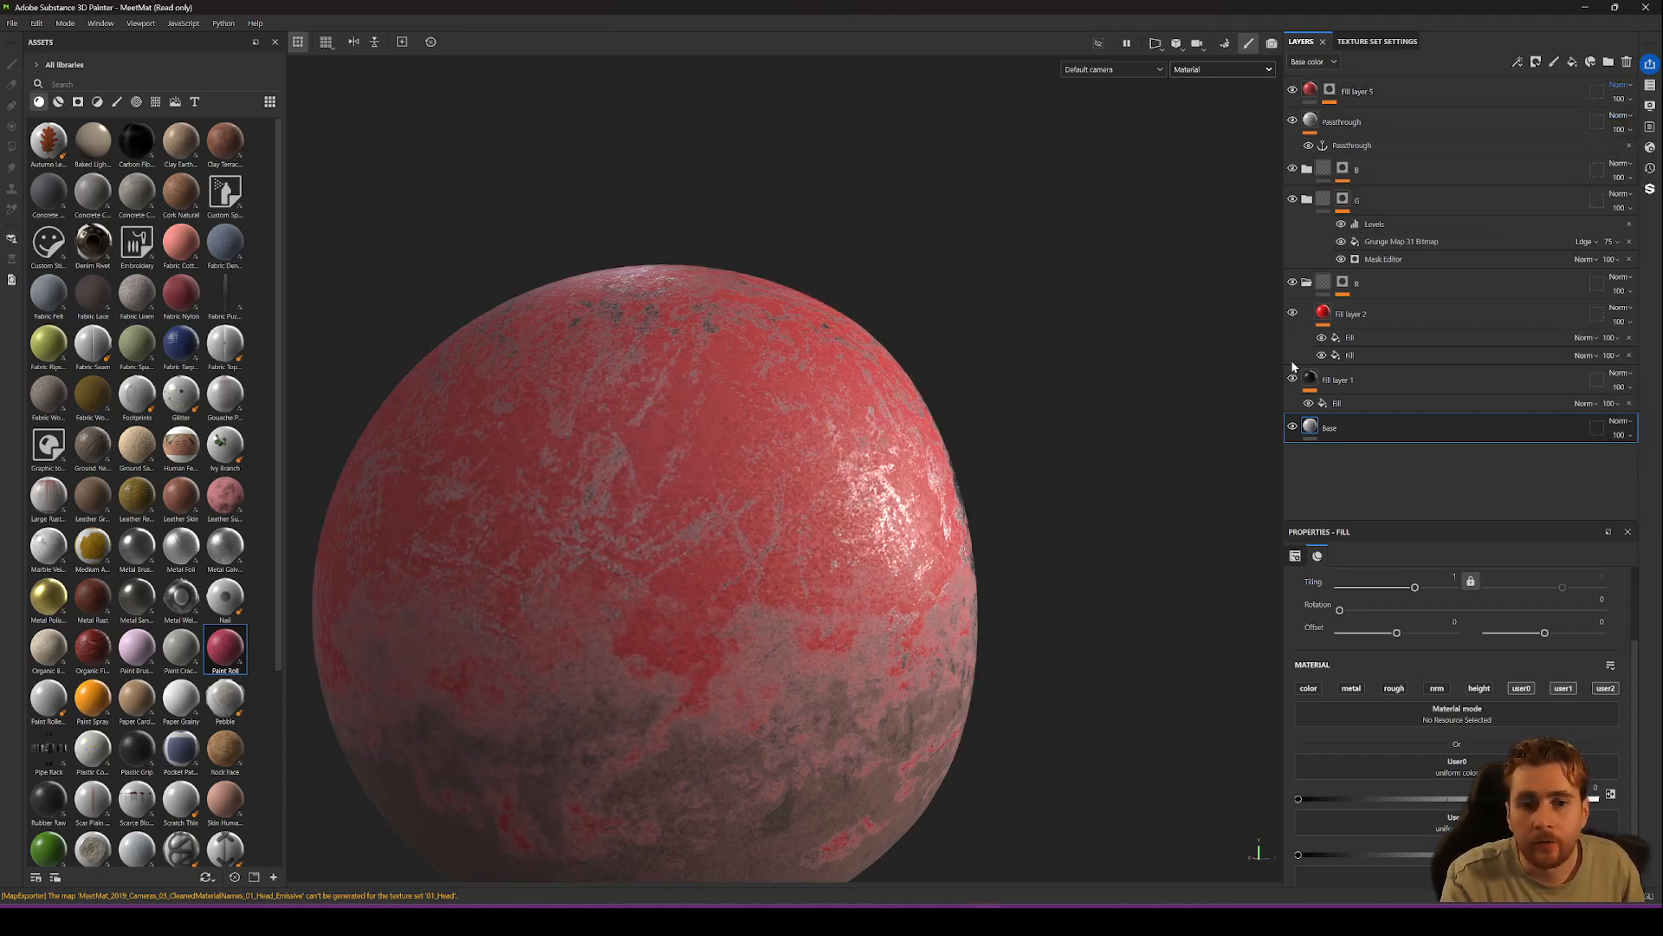
# Darken the Paint Roll material's paint color in Fill layer 2's lower fill effect to mid grey, RGB 0.539.
pyautogui.scroll(-2, 1457, 693)
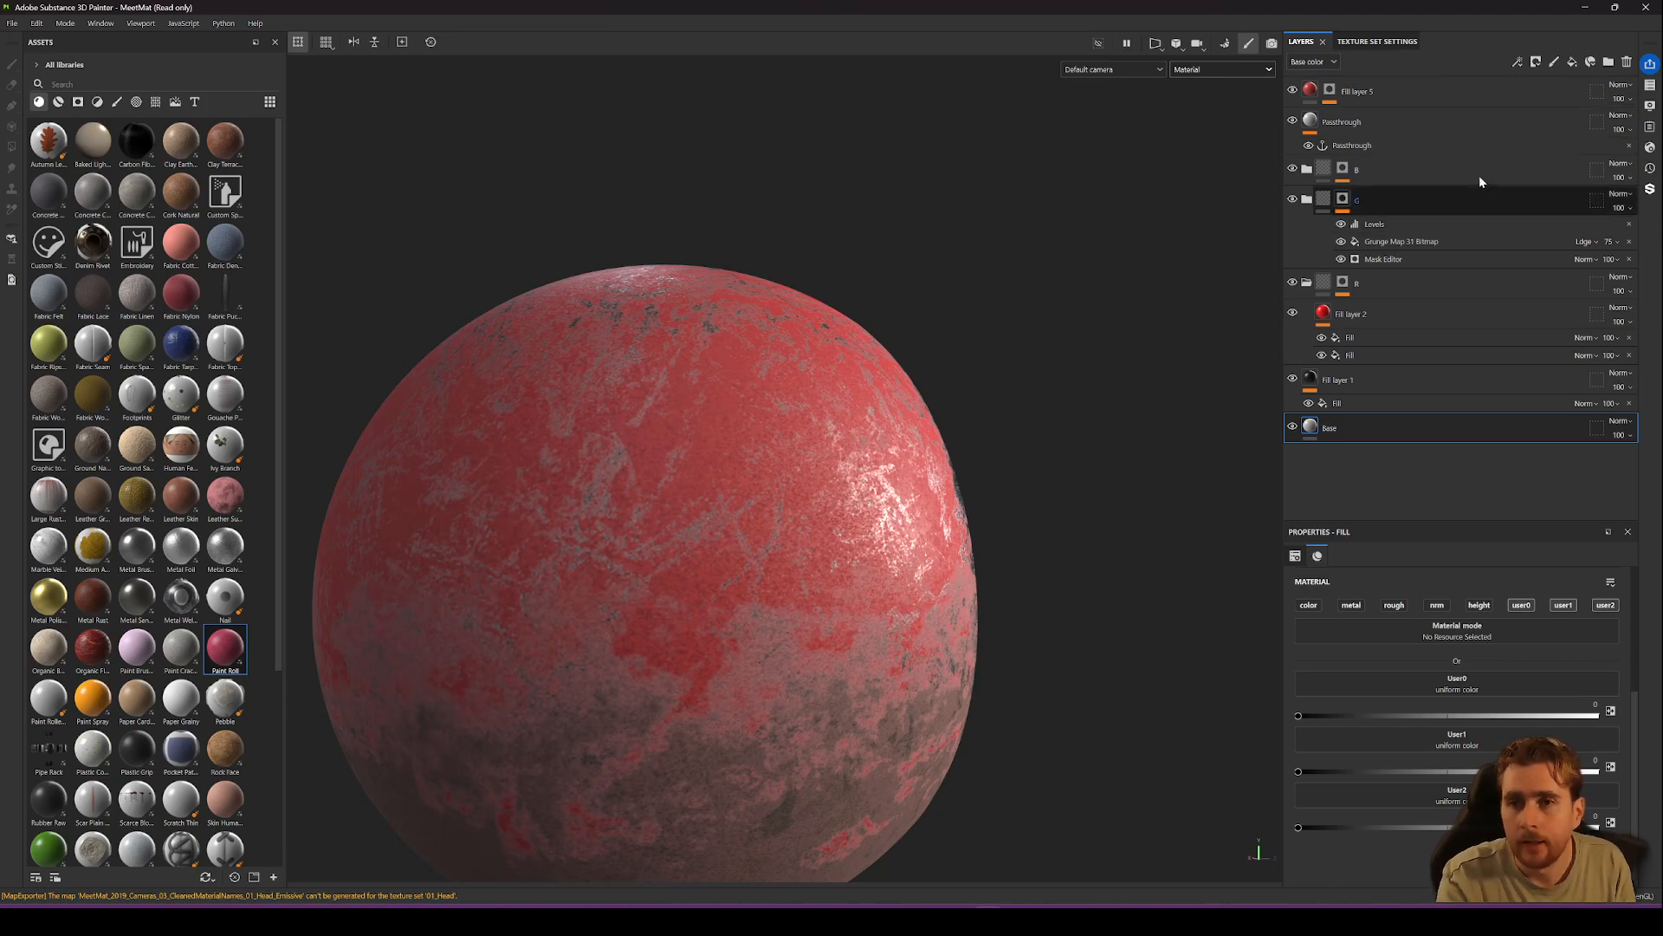
pyautogui.click(1339, 316)
pyautogui.click(1365, 355)
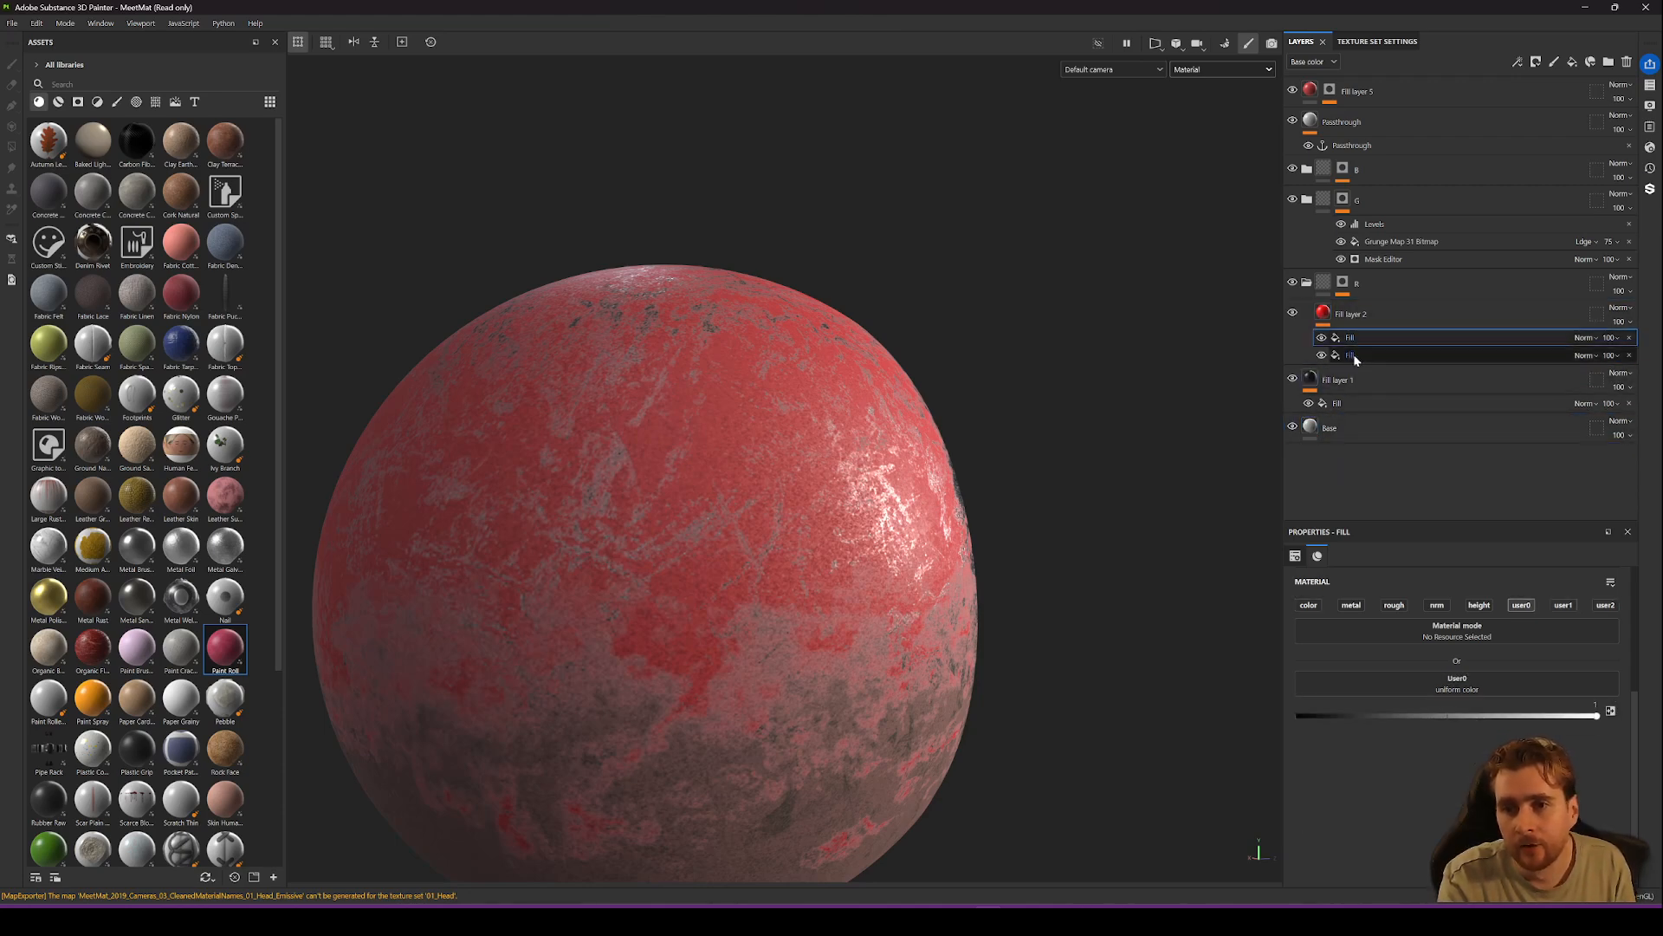
pyautogui.click(1401, 780)
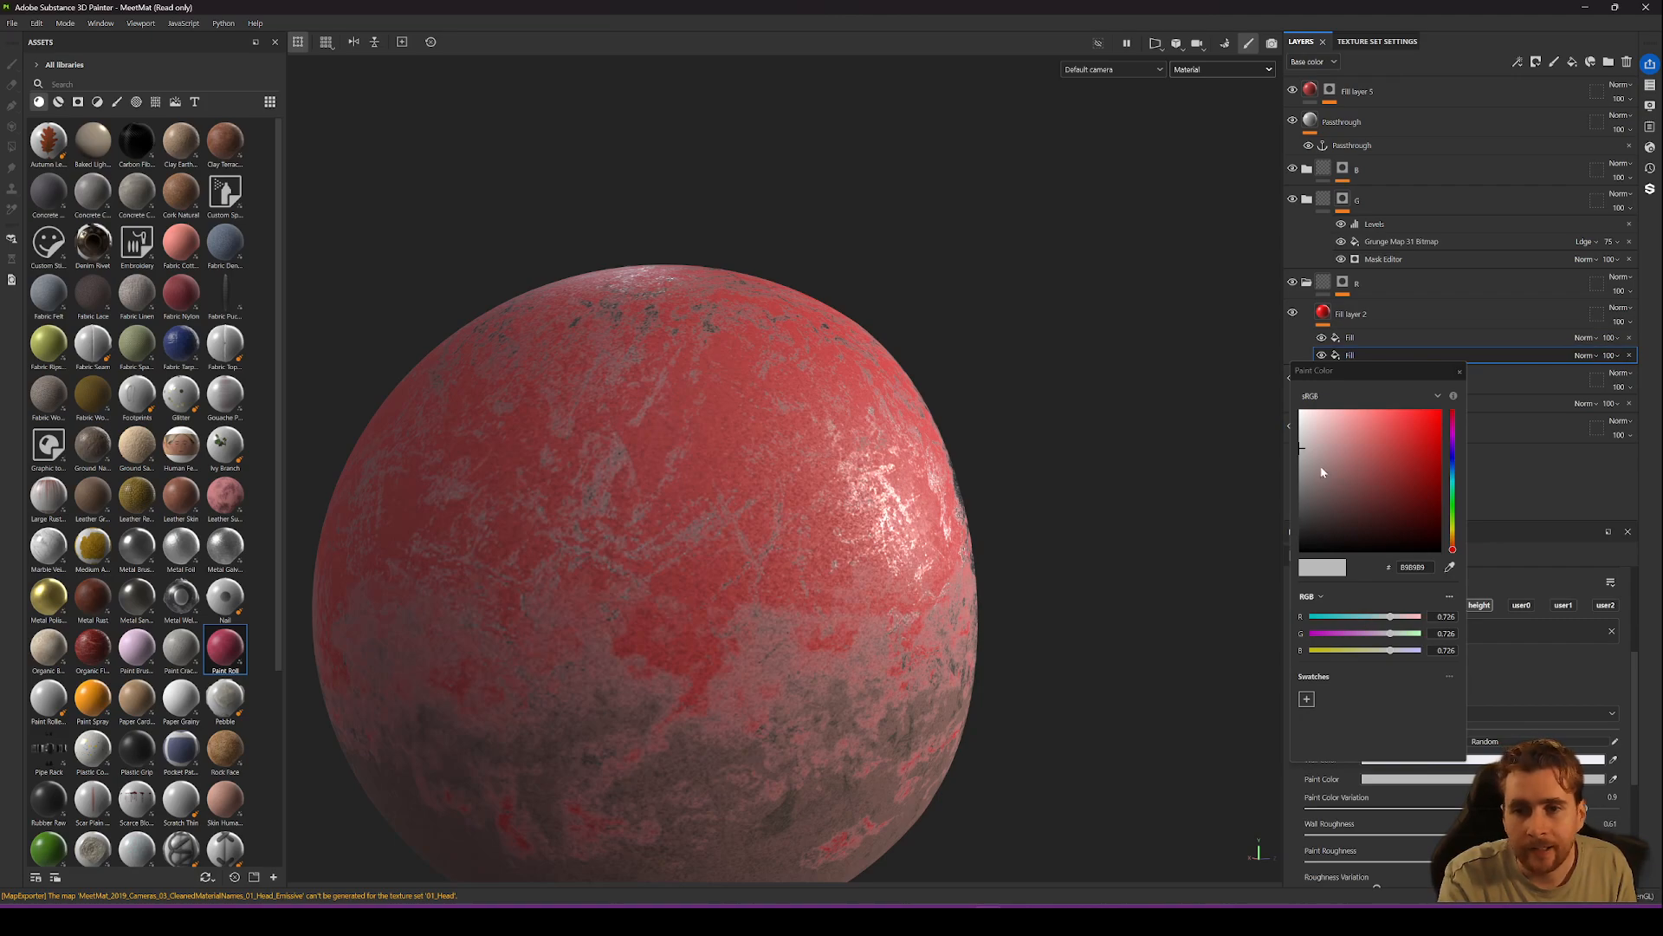
pyautogui.moveTo(1256, 445)
pyautogui.mouseDown()
pyautogui.moveTo(1234, 408)
pyautogui.moveTo(1211, 474)
pyautogui.mouseUp()
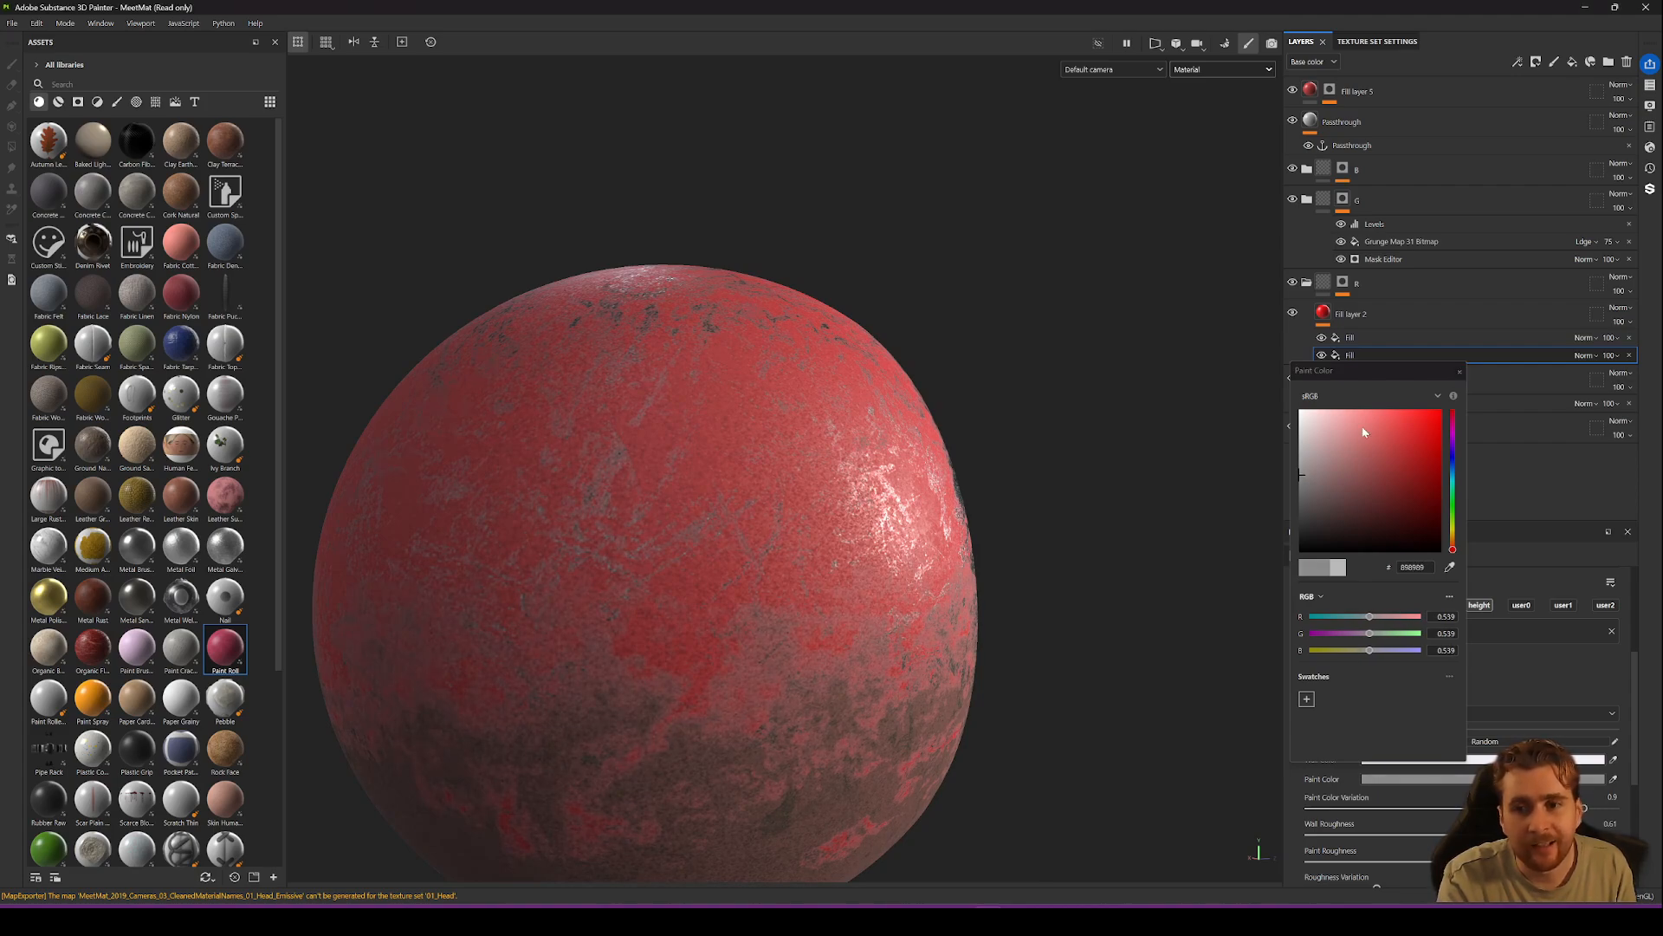
pyautogui.click(1460, 371)
pyautogui.keyDown('alt'); pyautogui.moveTo(813, 780); pyautogui.dragTo(862, 525); pyautogui.keyUp('alt')
pyautogui.keyDown('alt'); pyautogui.moveTo(832, 642); pyautogui.dragTo(711, 498); pyautogui.keyUp('alt')
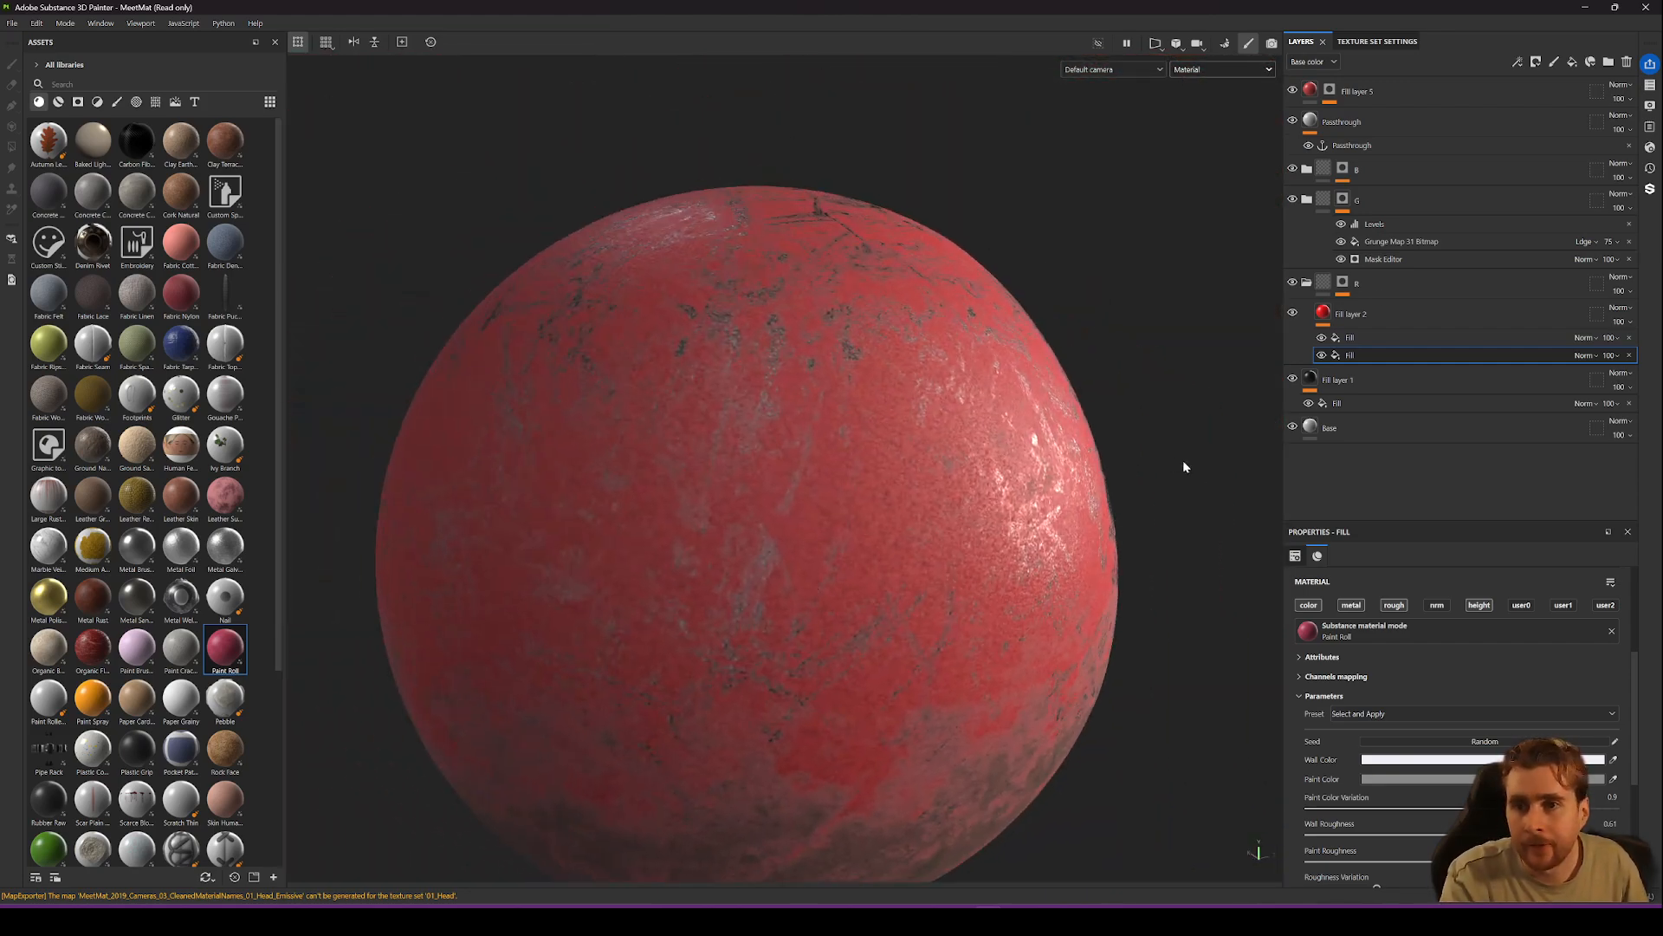
# Add a new fill layer directly above the B folder and give it a black mask.
pyautogui.click(1363, 170)
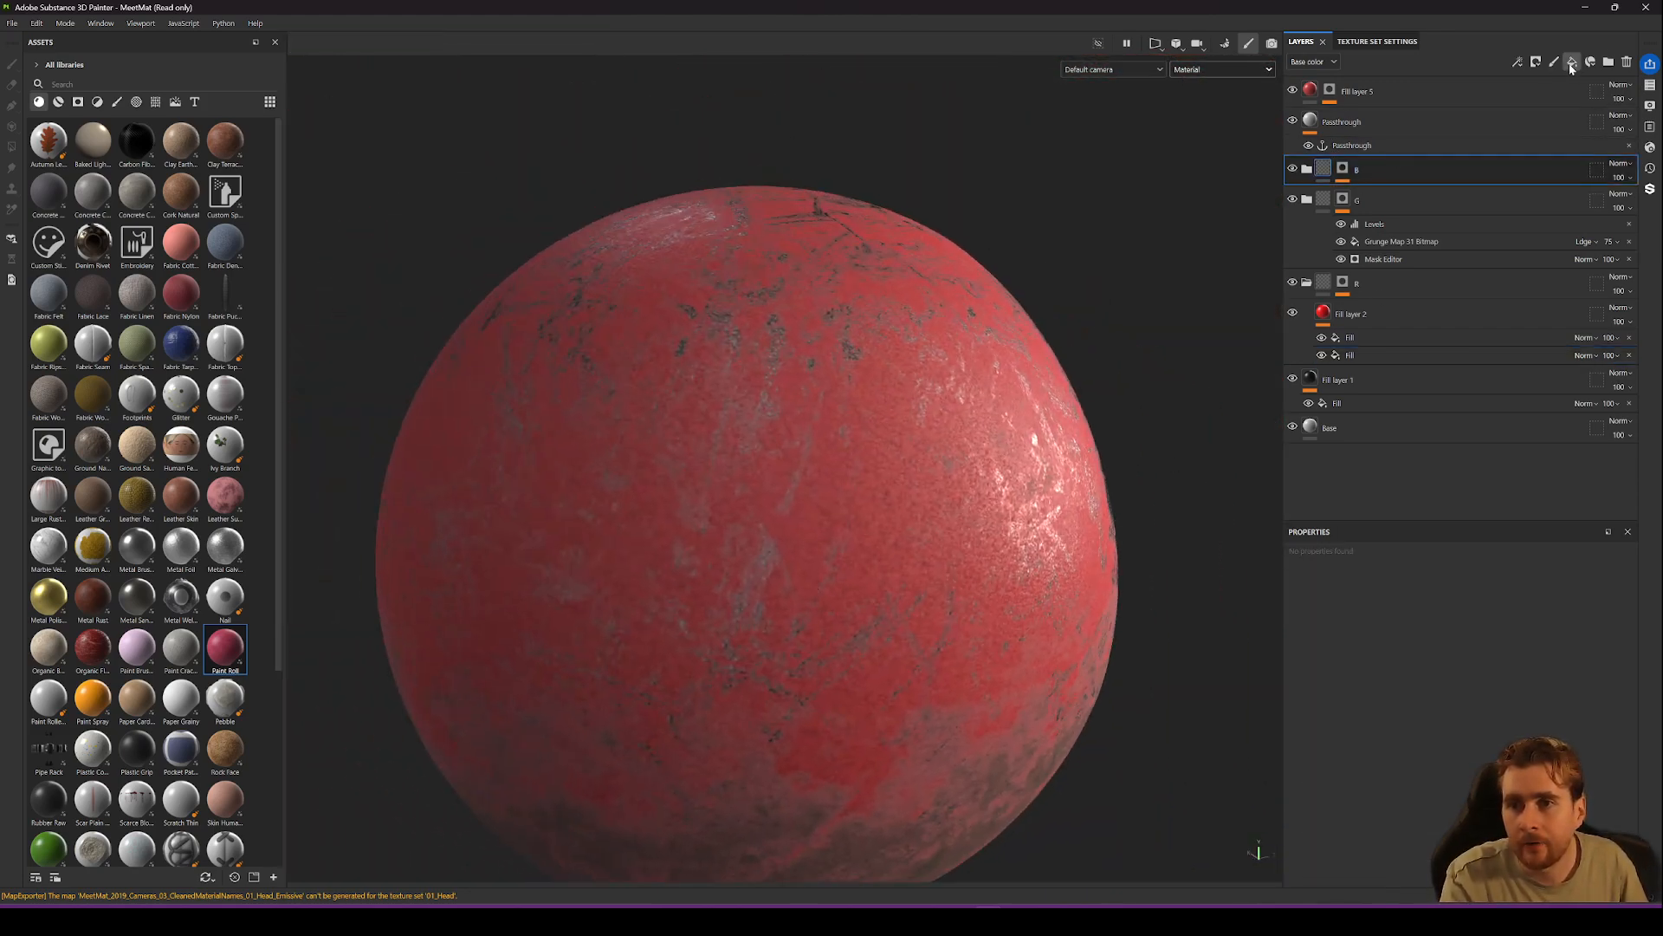
pyautogui.click(1572, 67)
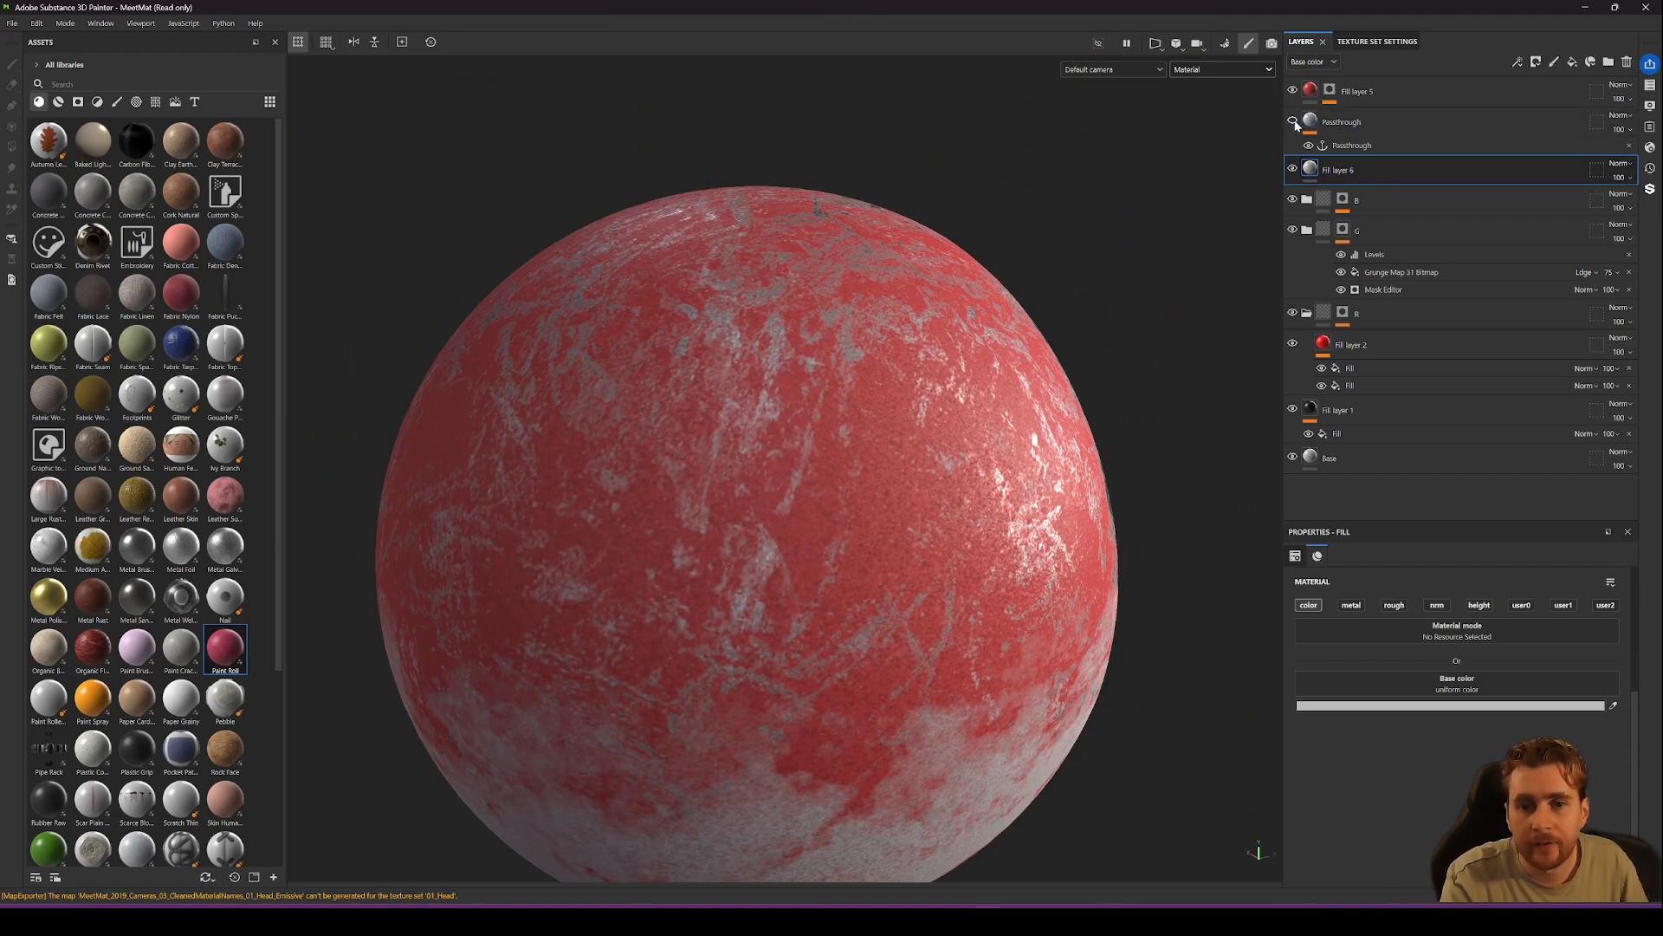
pyautogui.doubleClick(1352, 145)
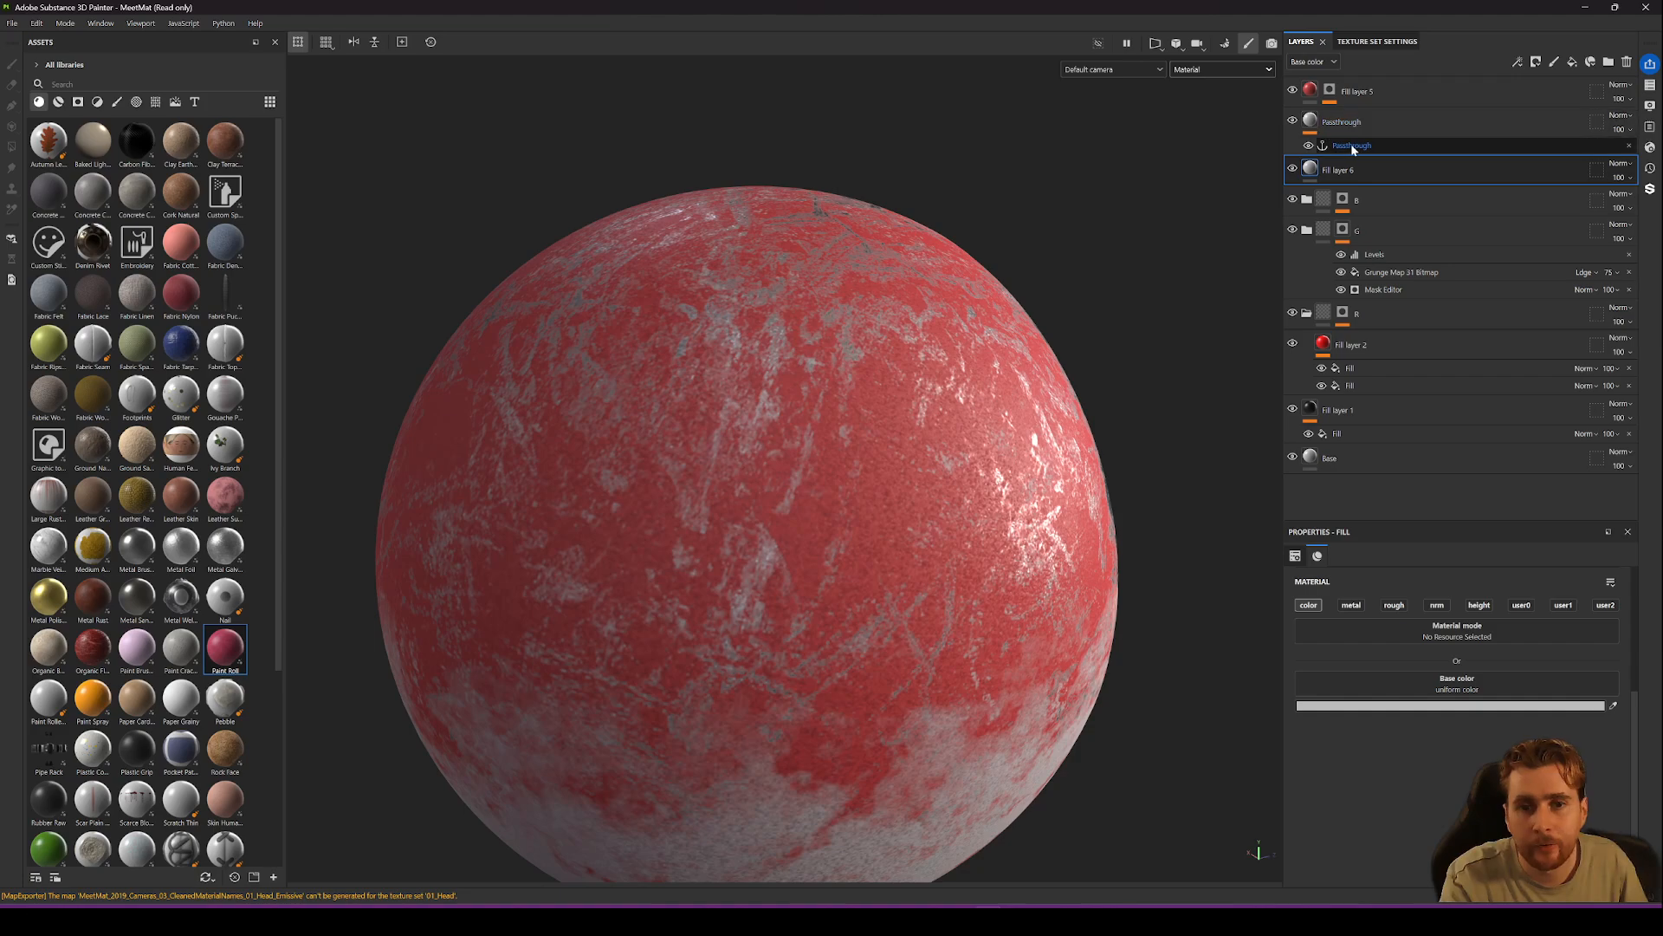
pyautogui.keyDown('alt'); pyautogui.moveTo(819, 440); pyautogui.dragTo(884, 463, button='middle'); pyautogui.keyUp('alt')
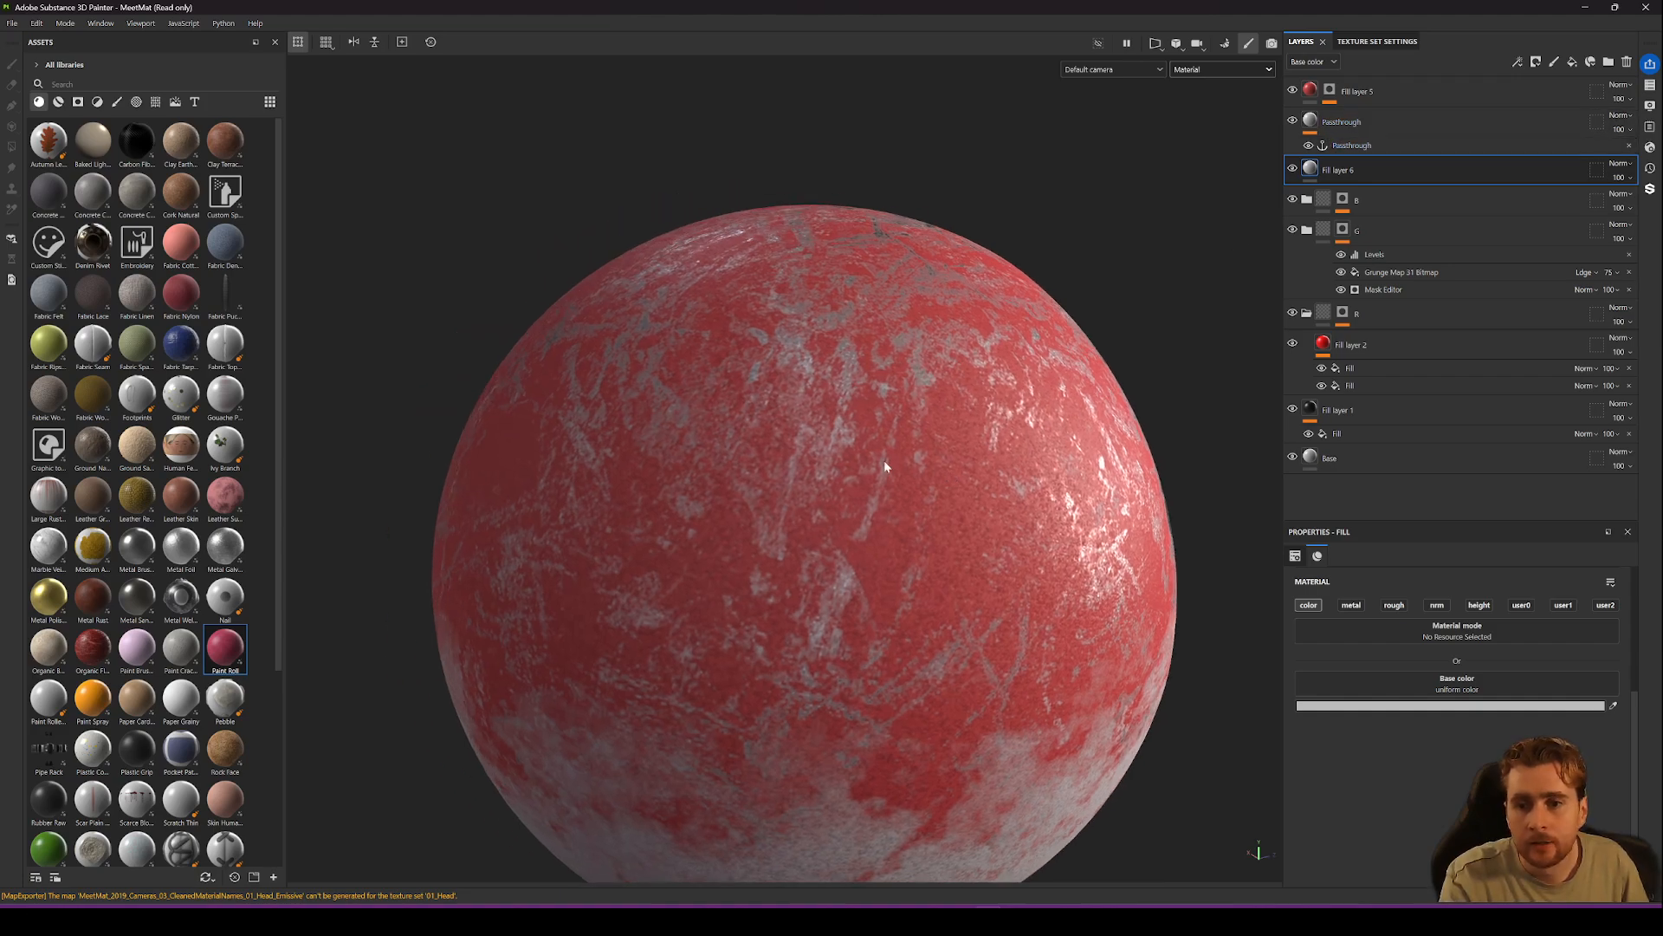
pyautogui.rightClick(1358, 173)
pyautogui.click(1401, 191)
# Enable the user0 channel on the new fill layer and move it into the R folder above Fill layer 2.
pyautogui.scroll(-3, 1538, 620)
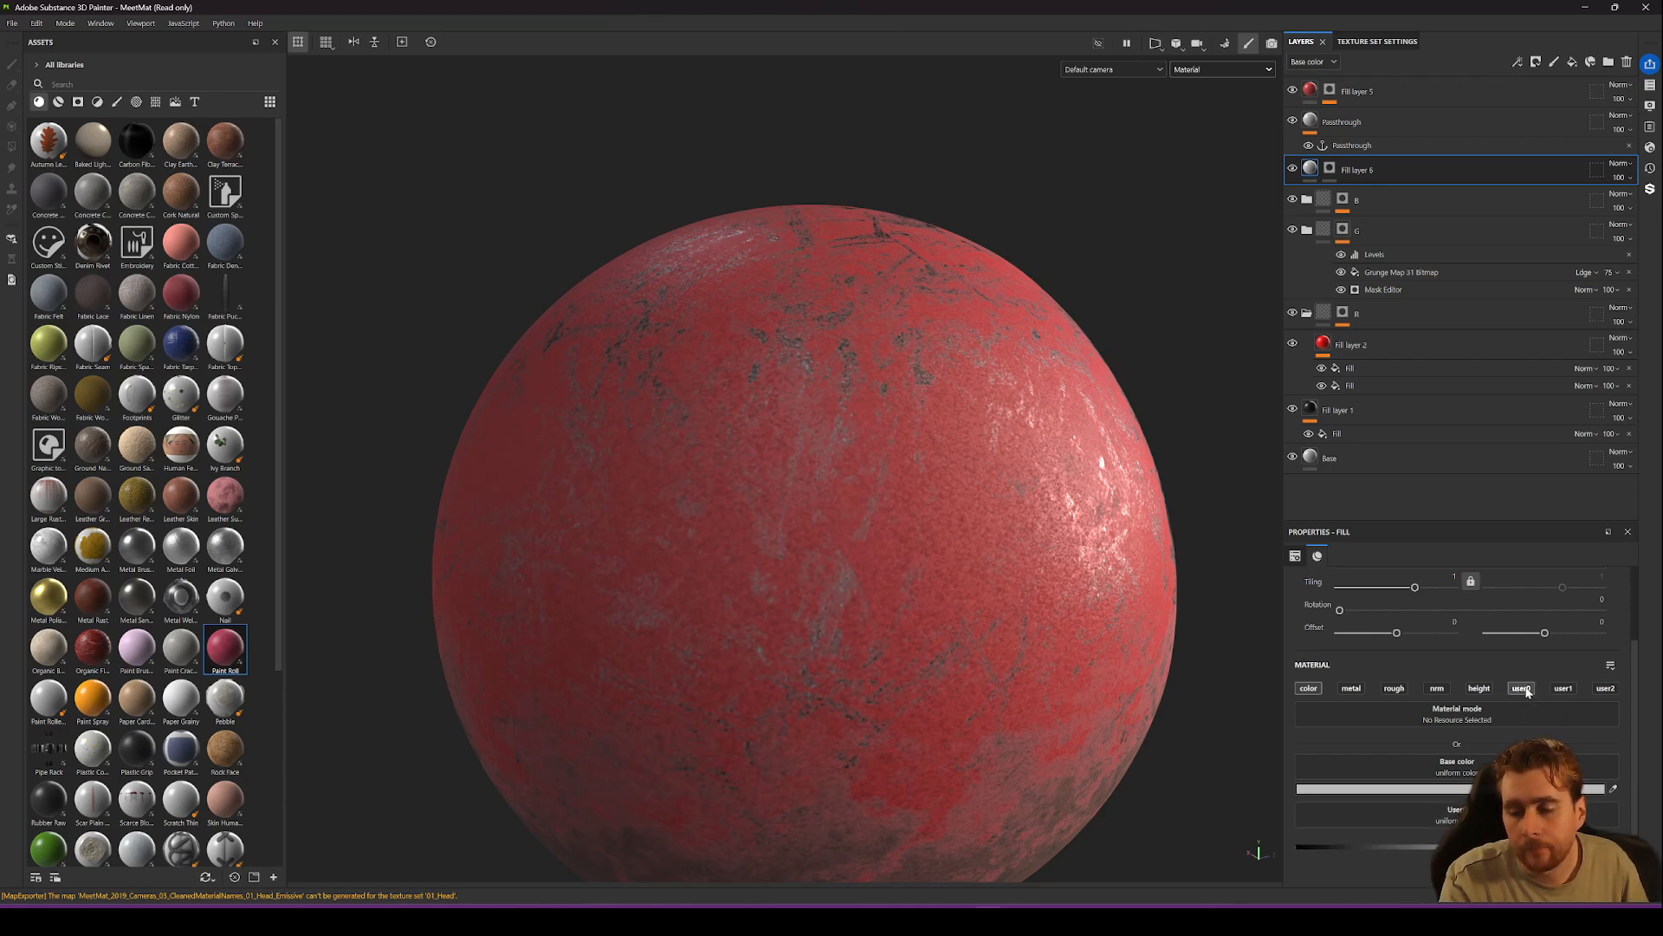
pyautogui.click(1523, 691)
pyautogui.click(1330, 174)
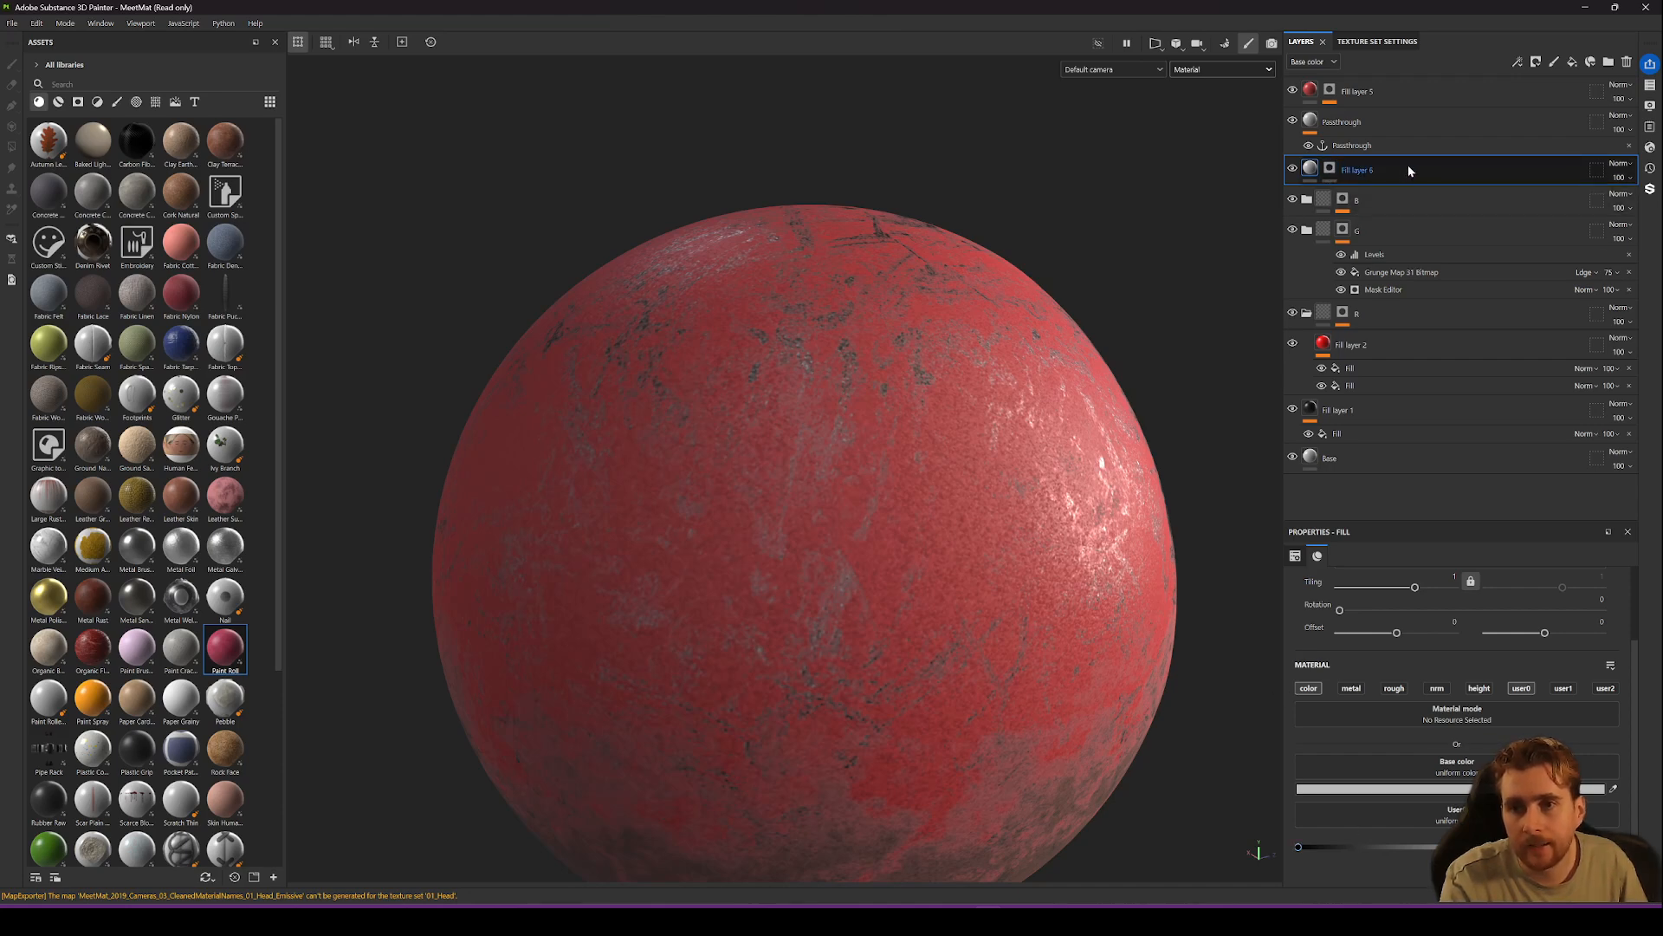
pyautogui.moveTo(1408, 171); pyautogui.dragTo(1443, 347)
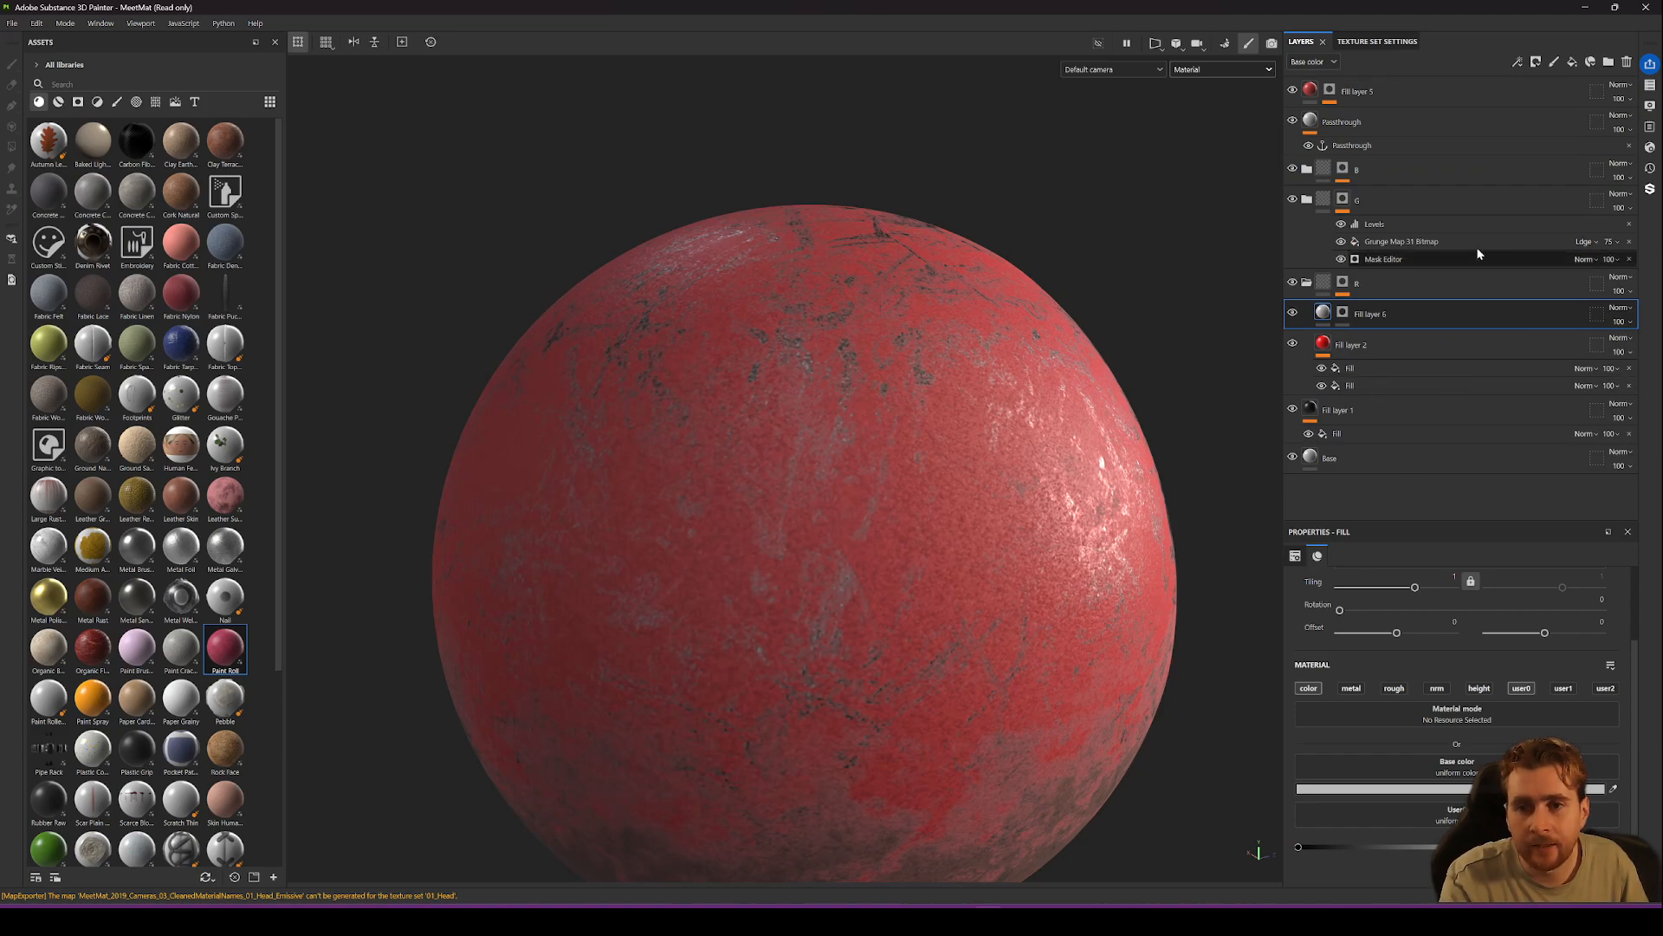
pyautogui.doubleClick(1386, 314)
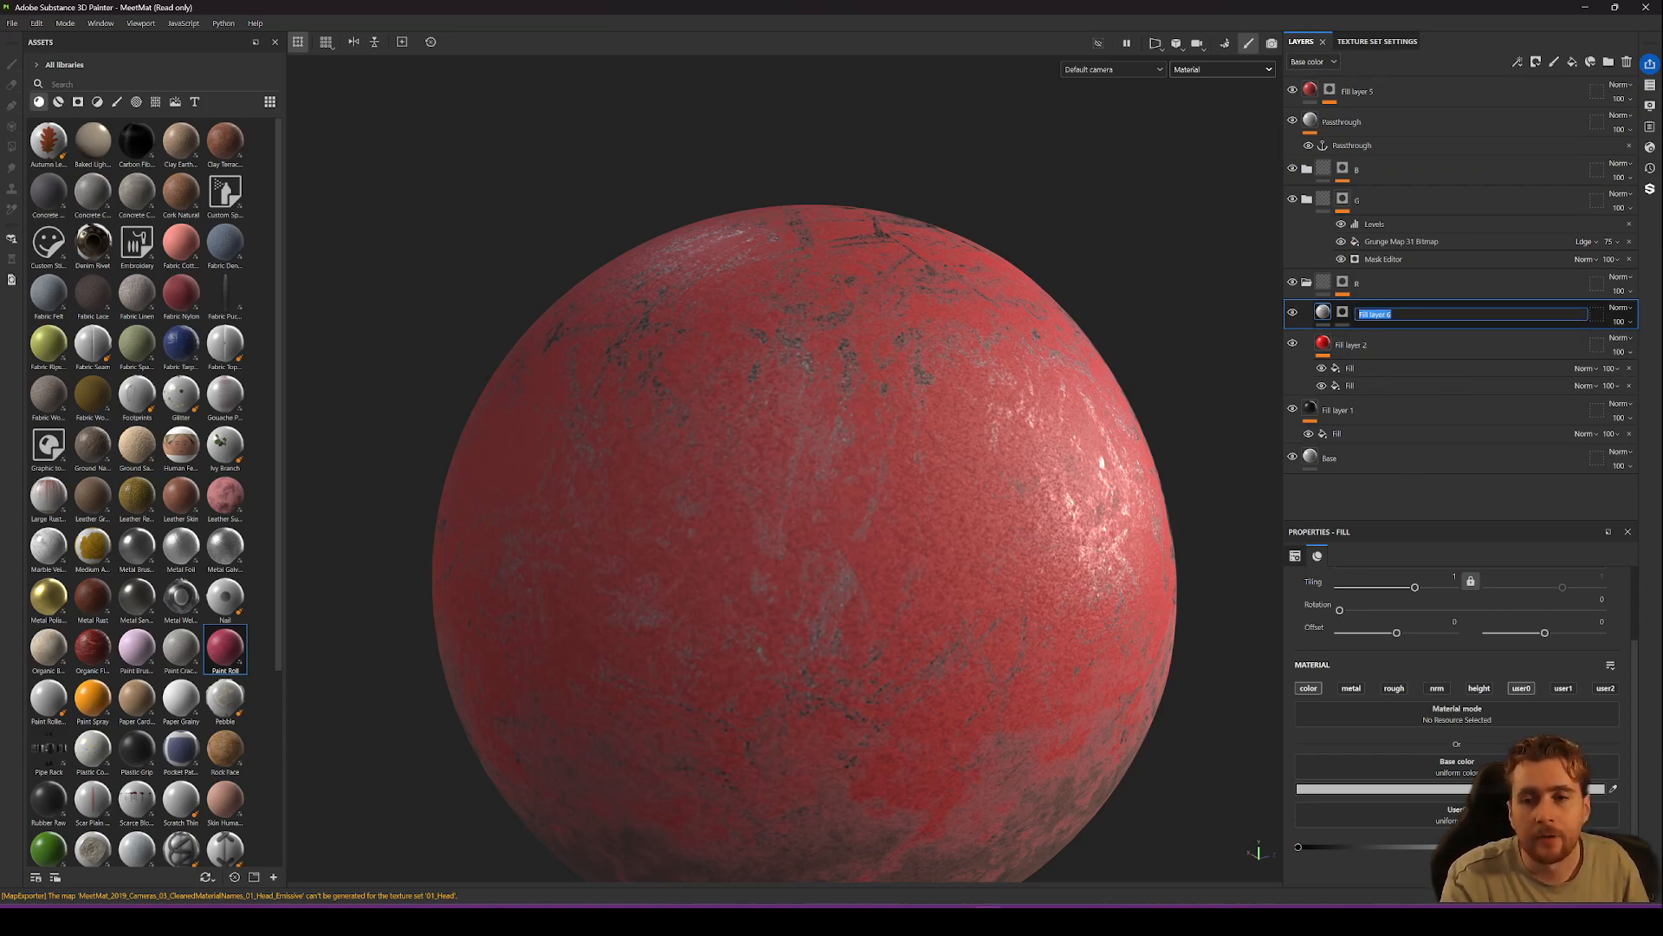
pyautogui.press('Return')
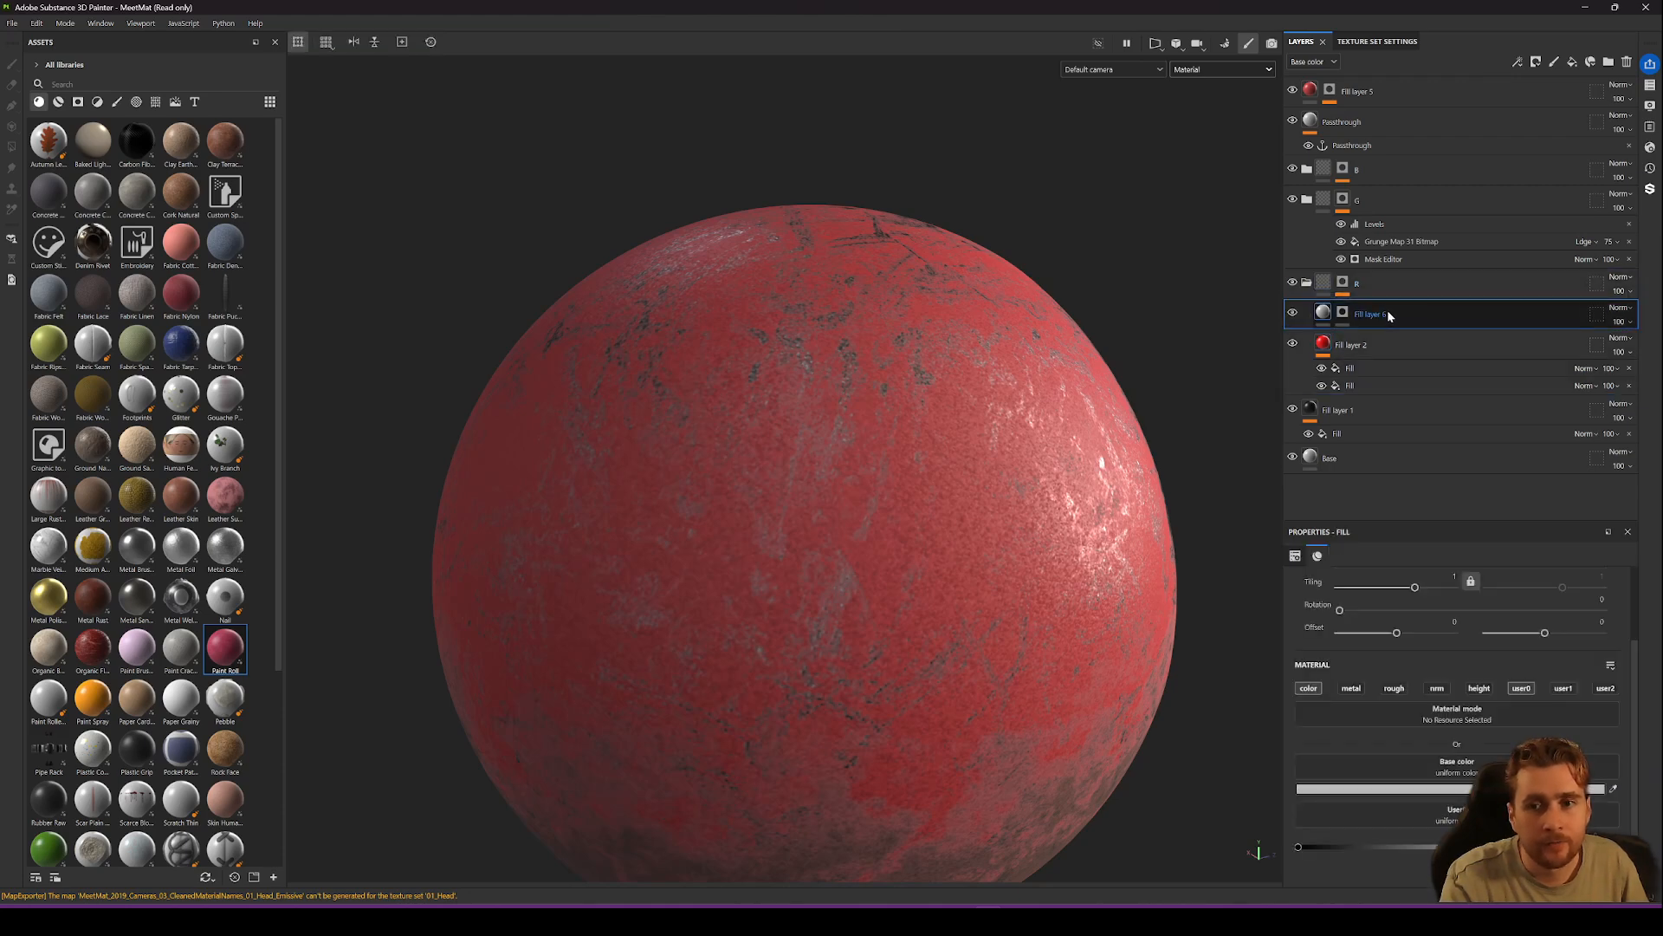
pyautogui.doubleClick(1385, 314)
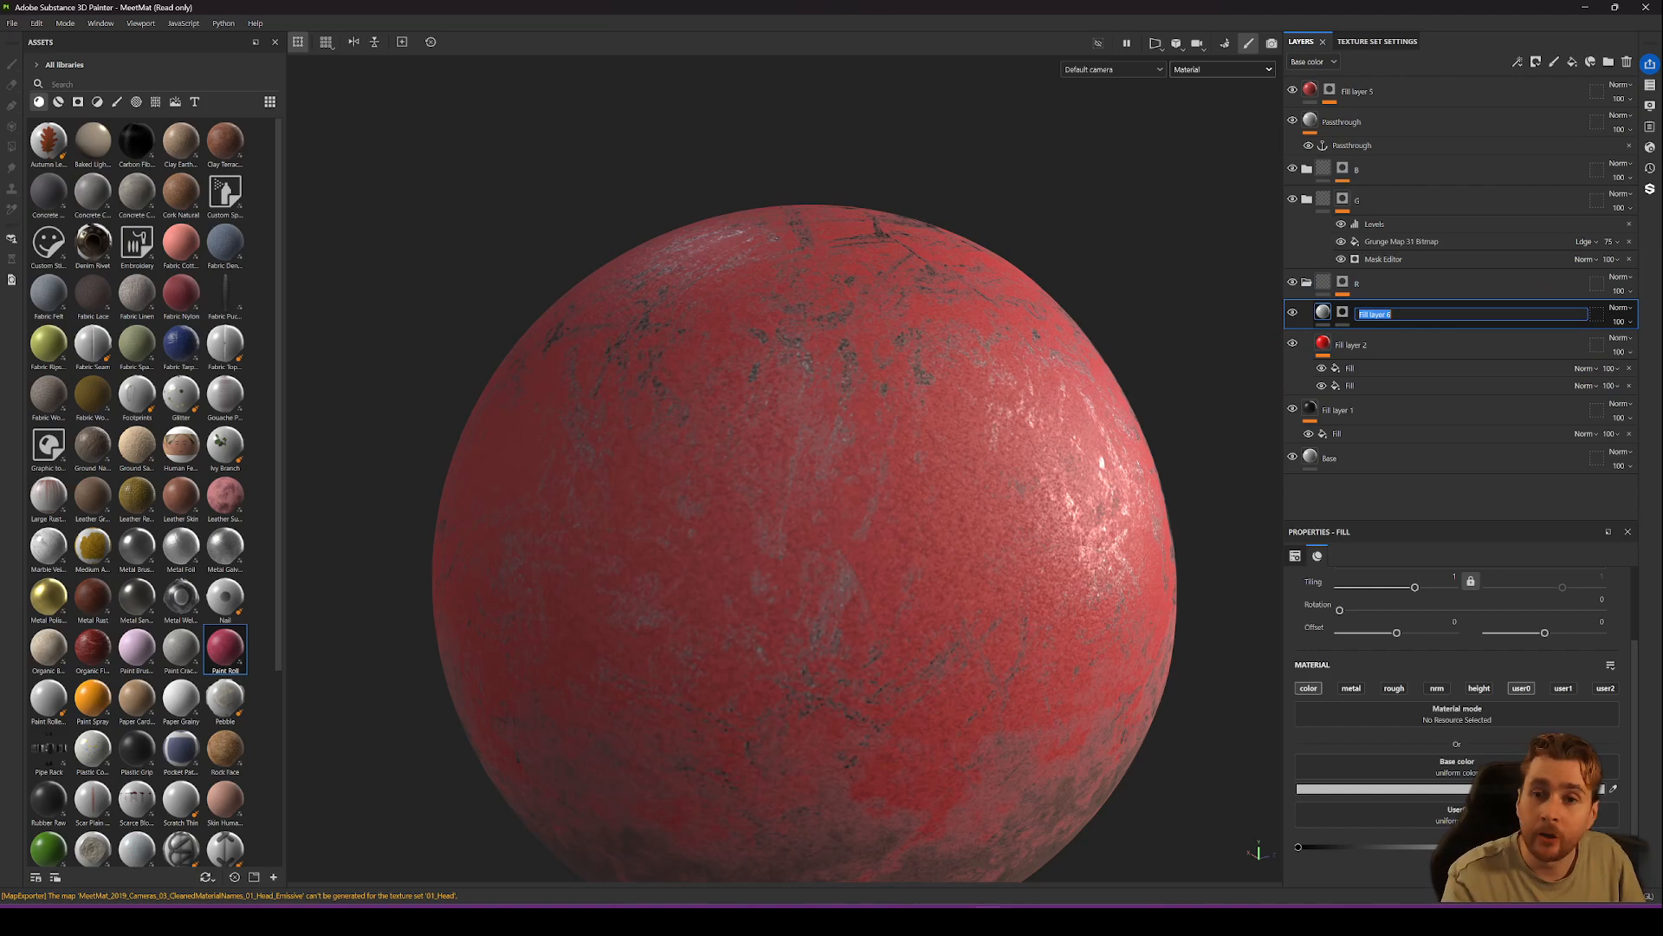
pyautogui.click(1392, 349)
pyautogui.click(1421, 317)
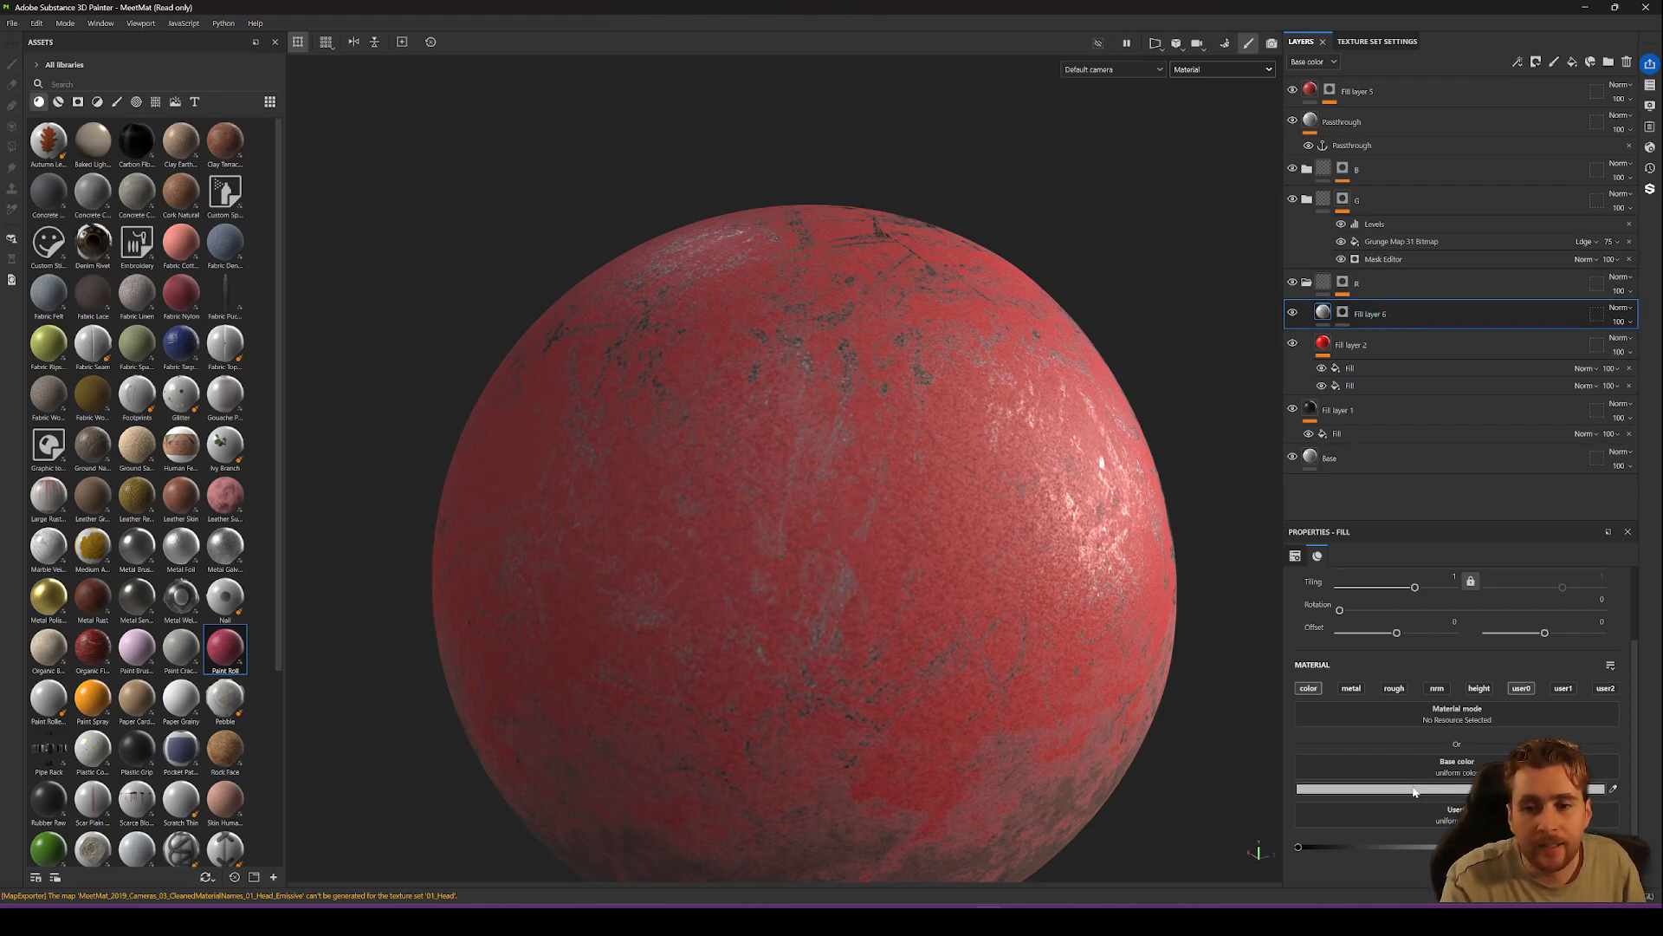
# Paint trial strokes across the head in Fill layer 6's mask and undo them.
pyautogui.click(1343, 312)
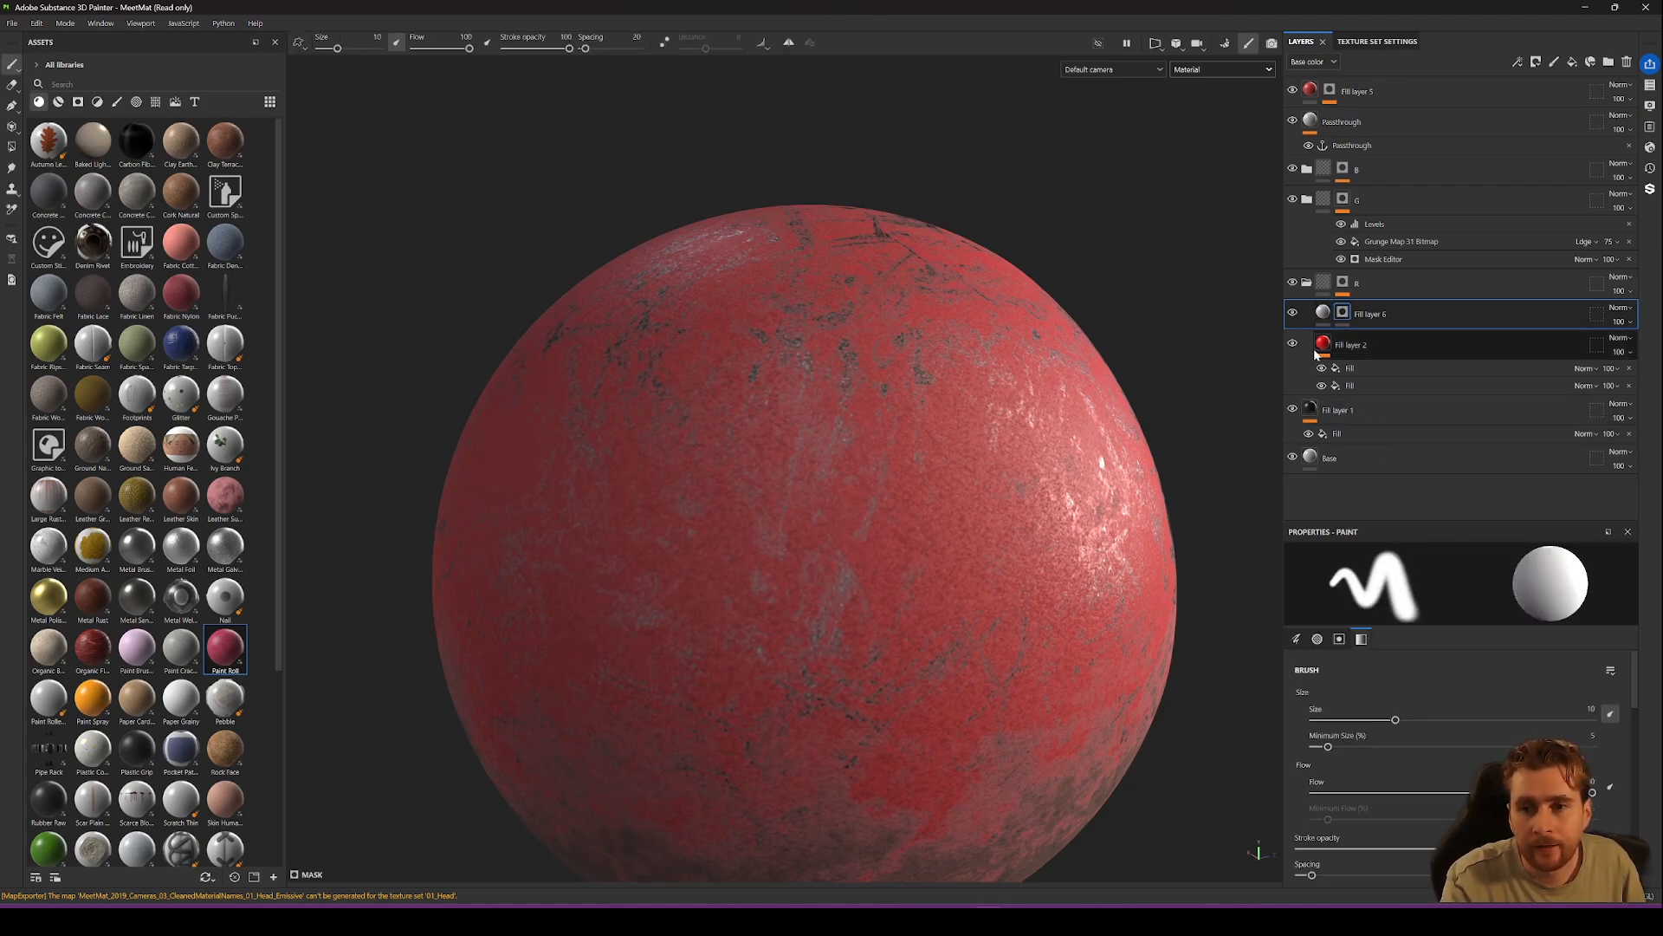
pyautogui.moveTo(679, 531)
pyautogui.mouseDown()
pyautogui.moveTo(819, 463)
pyautogui.moveTo(641, 537)
pyautogui.moveTo(801, 411)
pyautogui.moveTo(888, 403)
pyautogui.moveTo(768, 409)
pyautogui.moveTo(668, 454)
pyautogui.mouseUp()
pyautogui.moveTo(815, 499); pyautogui.dragTo(953, 452)
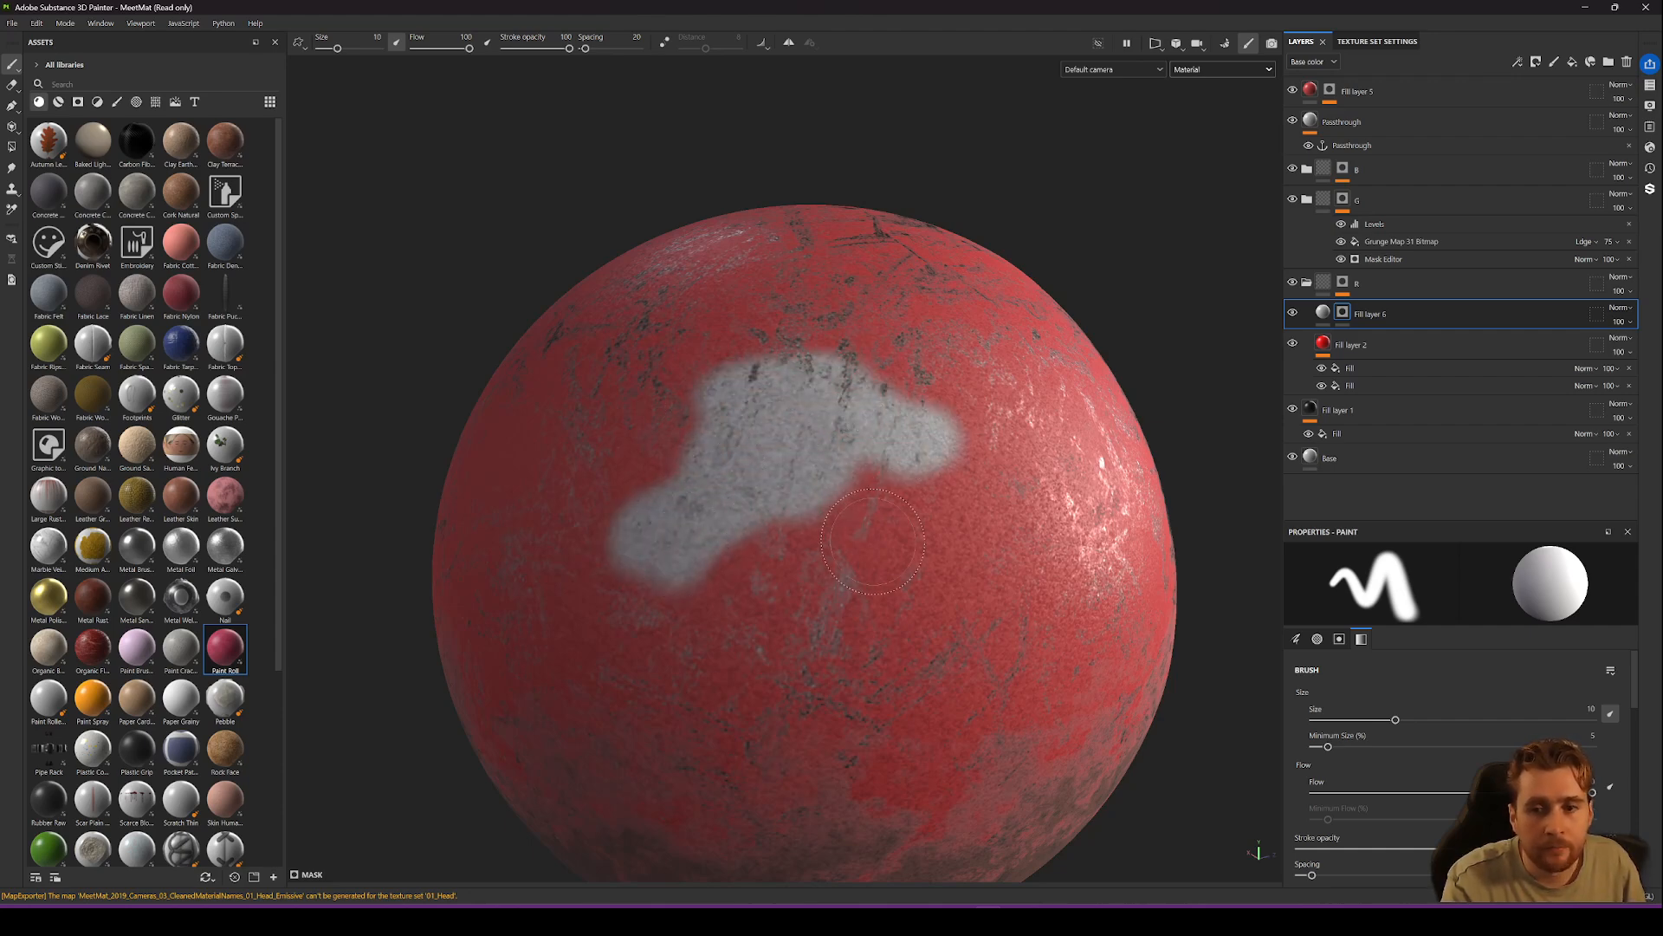
pyautogui.moveTo(872, 541)
pyautogui.mouseDown()
pyautogui.moveTo(927, 442)
pyautogui.moveTo(779, 381)
pyautogui.moveTo(875, 515)
pyautogui.mouseUp()
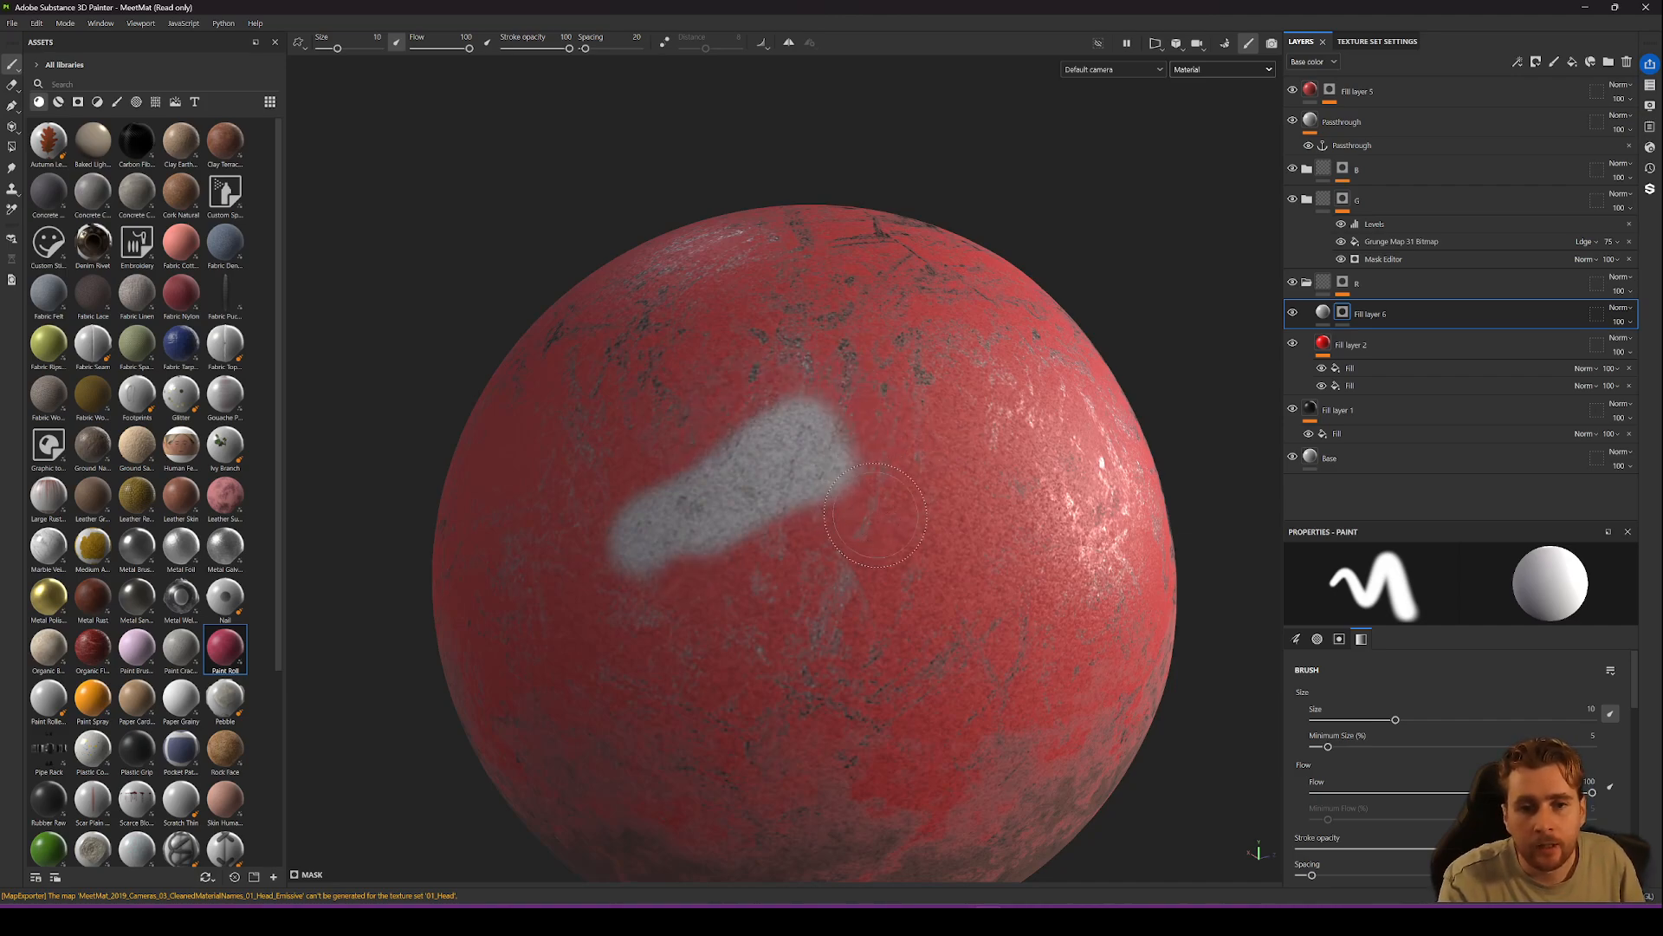
pyautogui.hotkey('ctrl', 'z')
pyautogui.hotkey('ctrl', 'z')
# Examine the paint brush's size, flow, spacing, jitter and alignment settings for Fill layer 6's mask.
pyautogui.scroll(-3, 1428, 780)
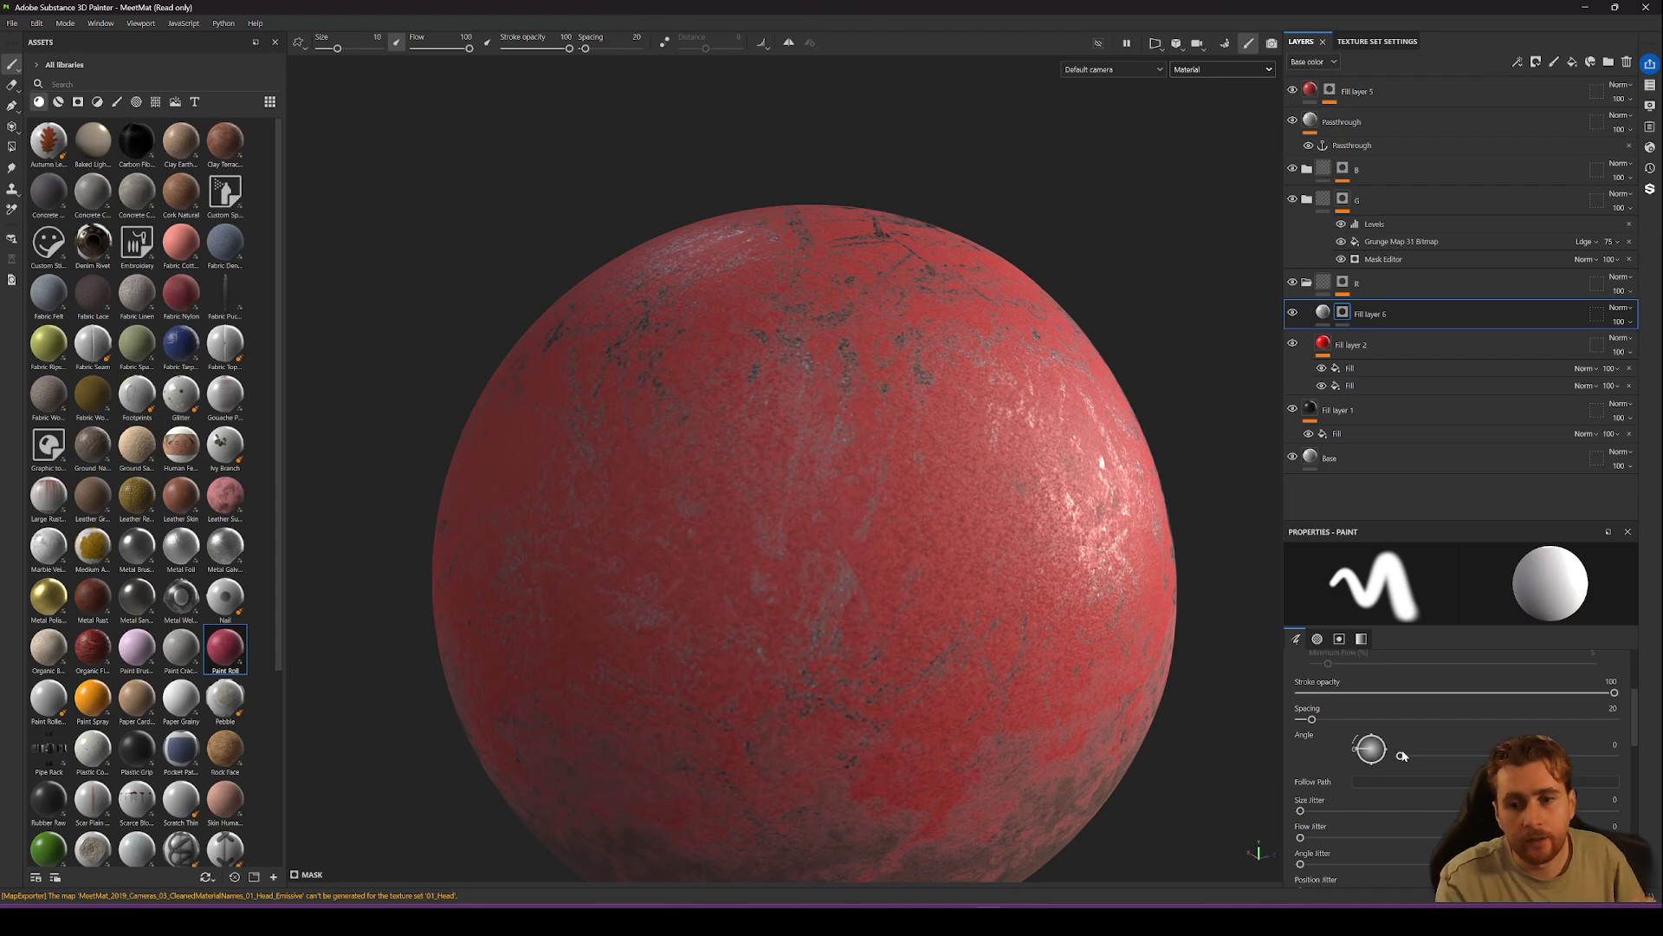
pyautogui.scroll(-1, 1404, 780)
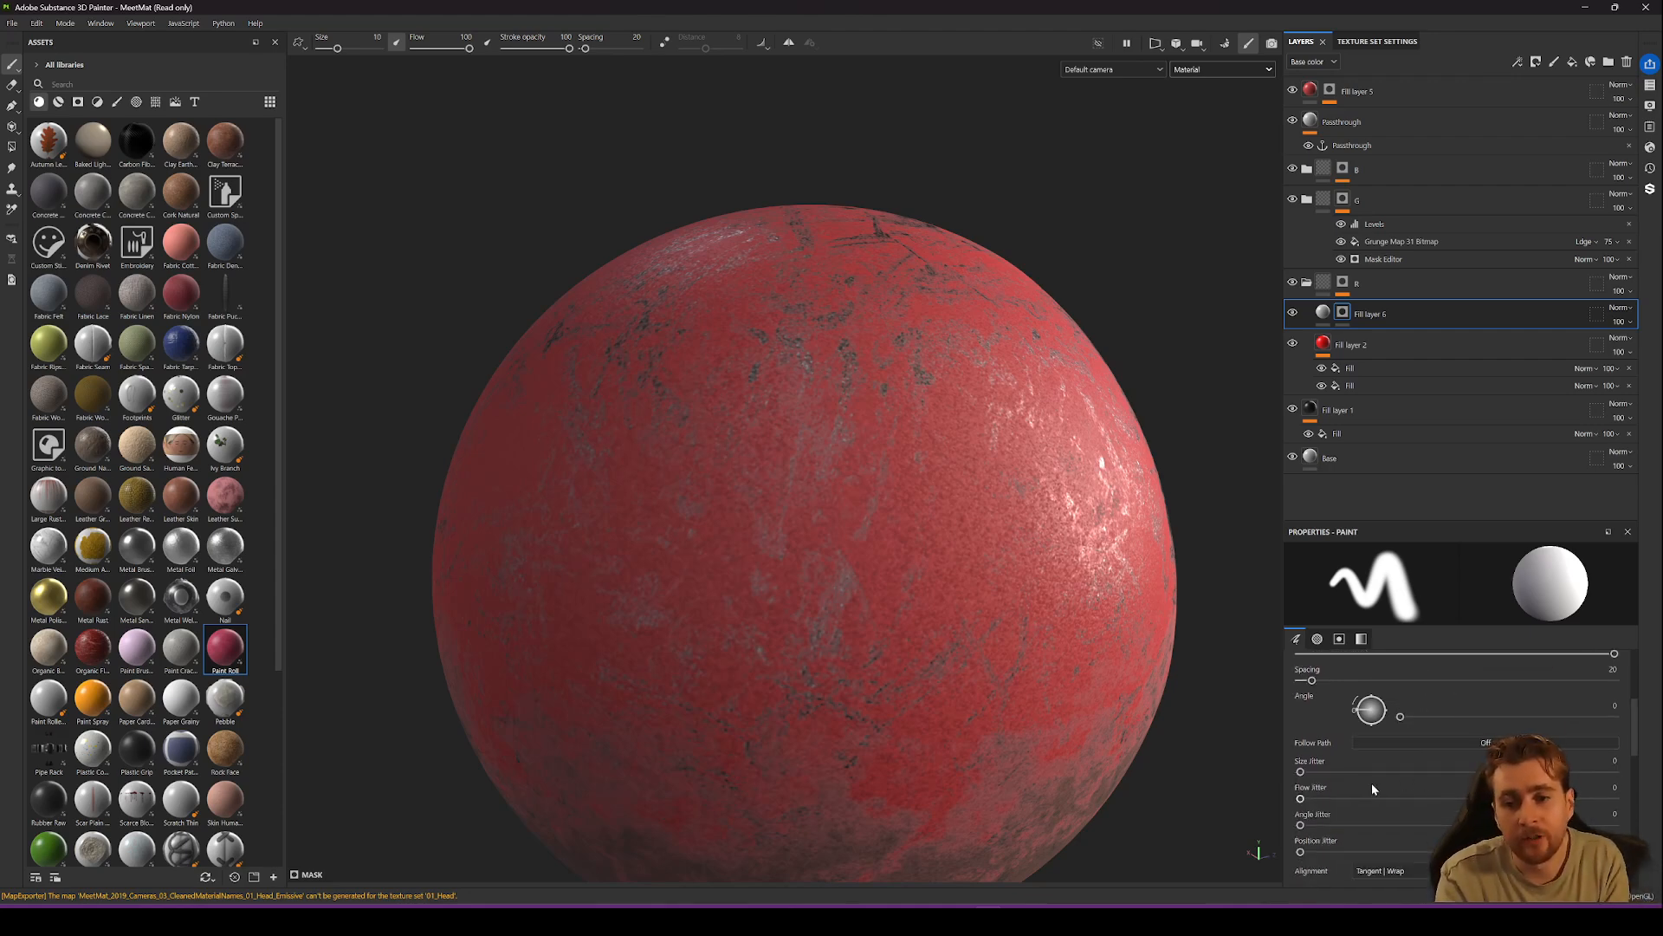
pyautogui.scroll(5, 1376, 693)
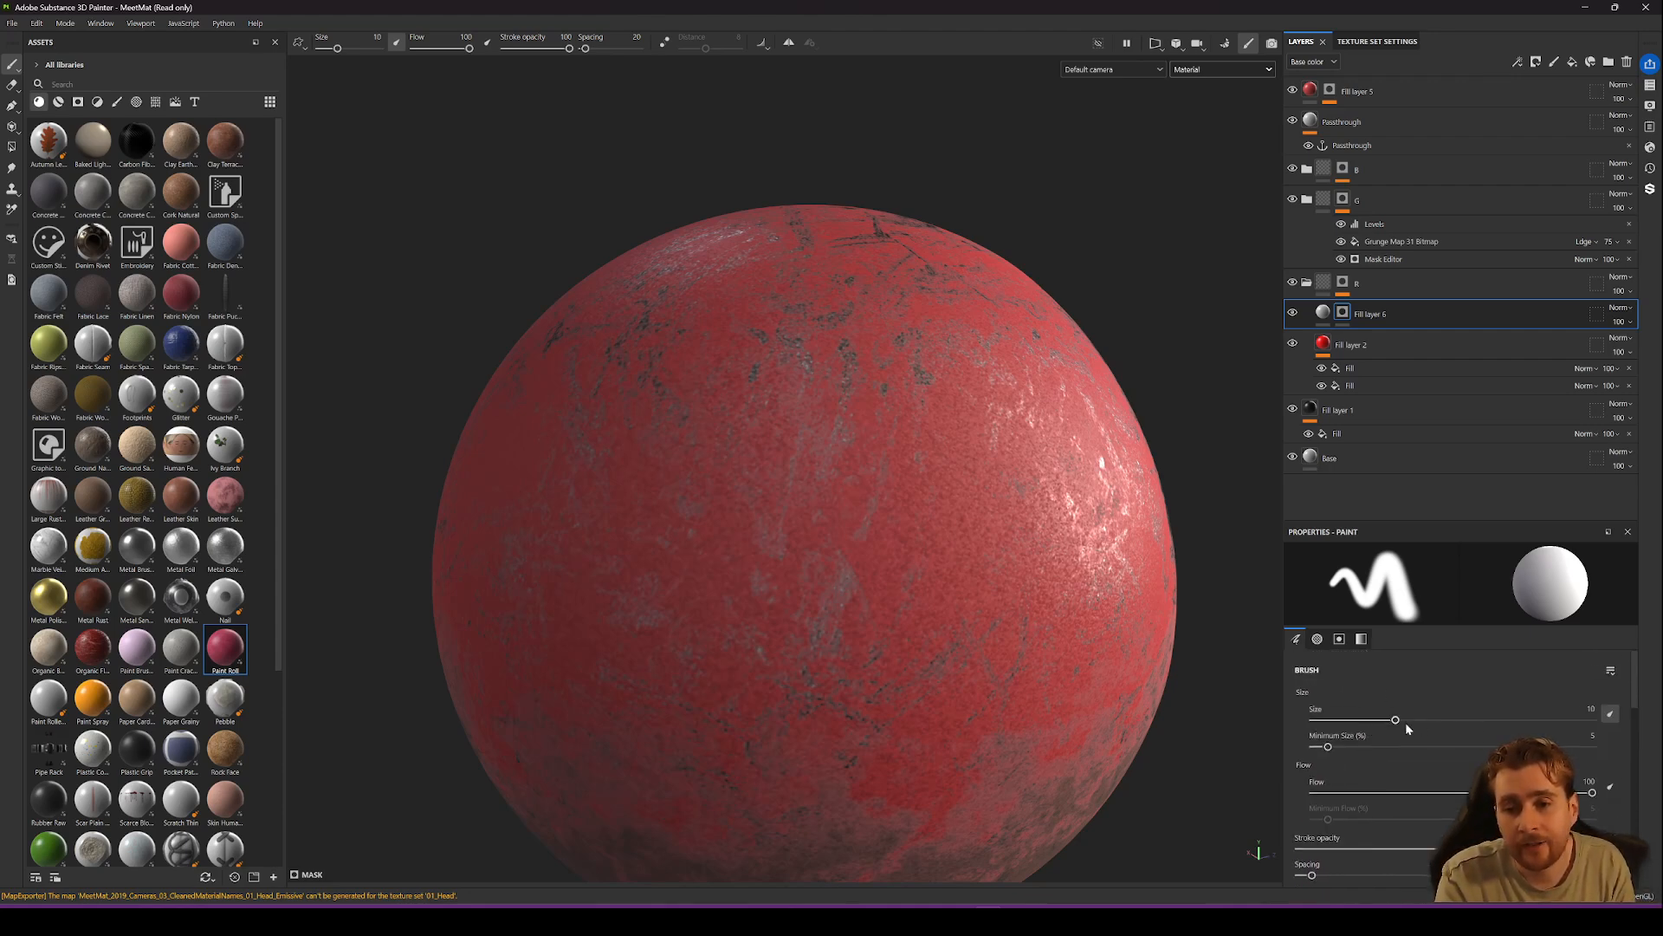
pyautogui.scroll(-4, 1395, 728)
pyautogui.scroll(-2, 1386, 745)
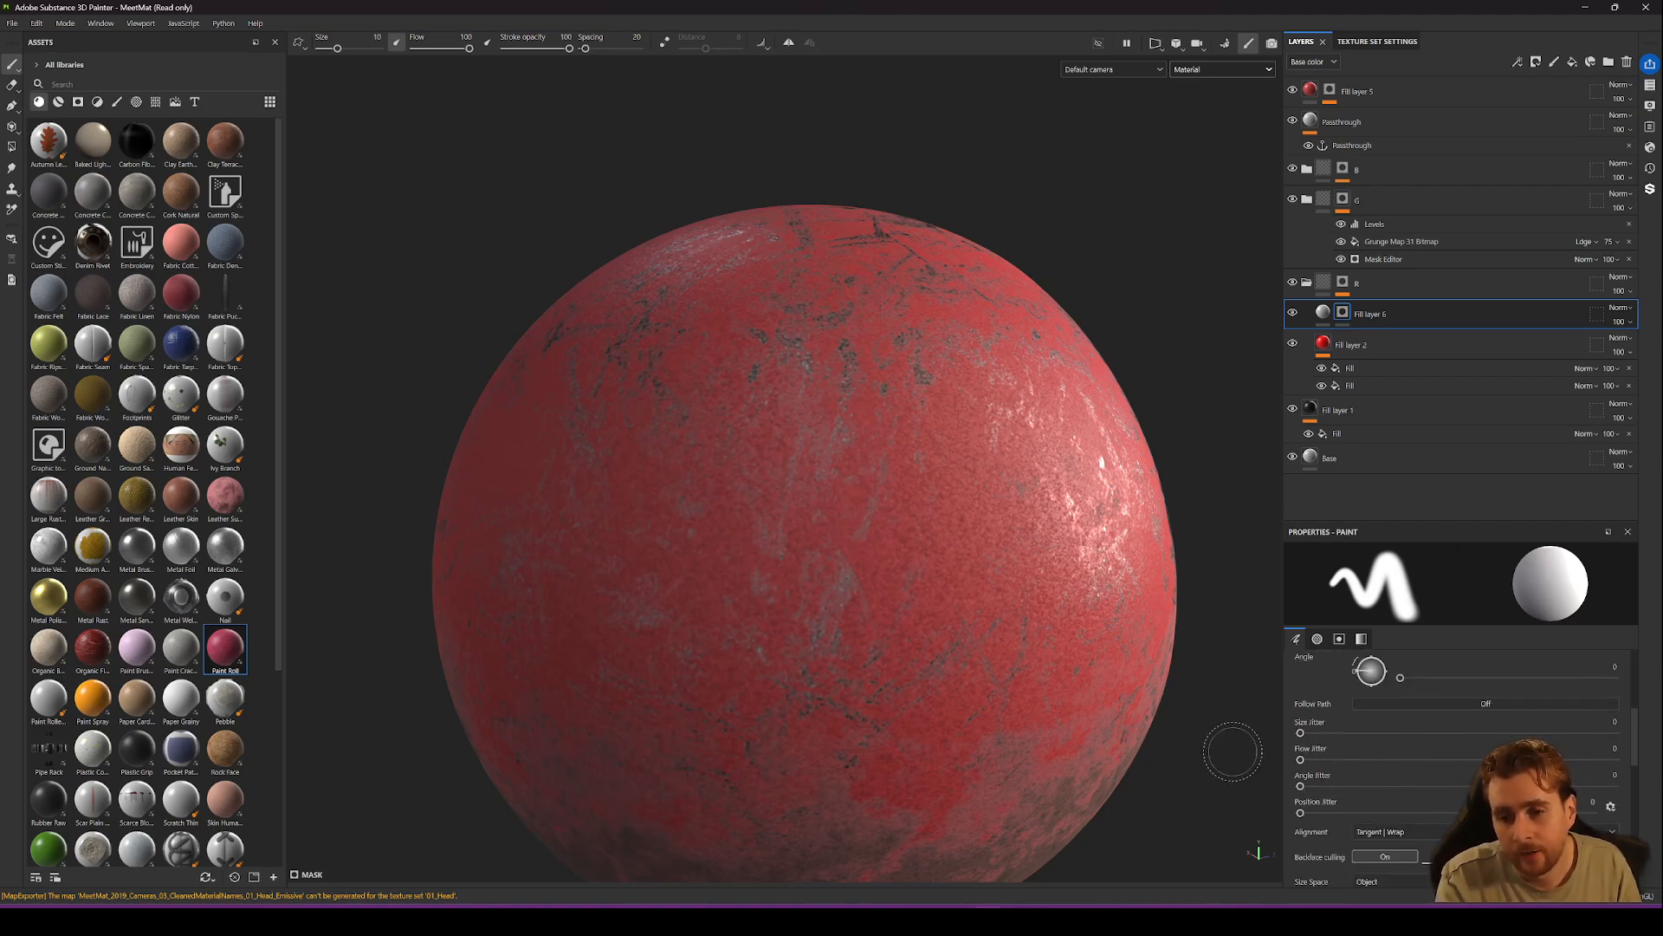
# Compare the head with Fill layer 5's red tint hidden and shown, and check the brush's alpha and stencil settings.
pyautogui.keyDown('alt'); pyautogui.moveTo(971, 503); pyautogui.dragTo(868, 573); pyautogui.keyUp('alt')
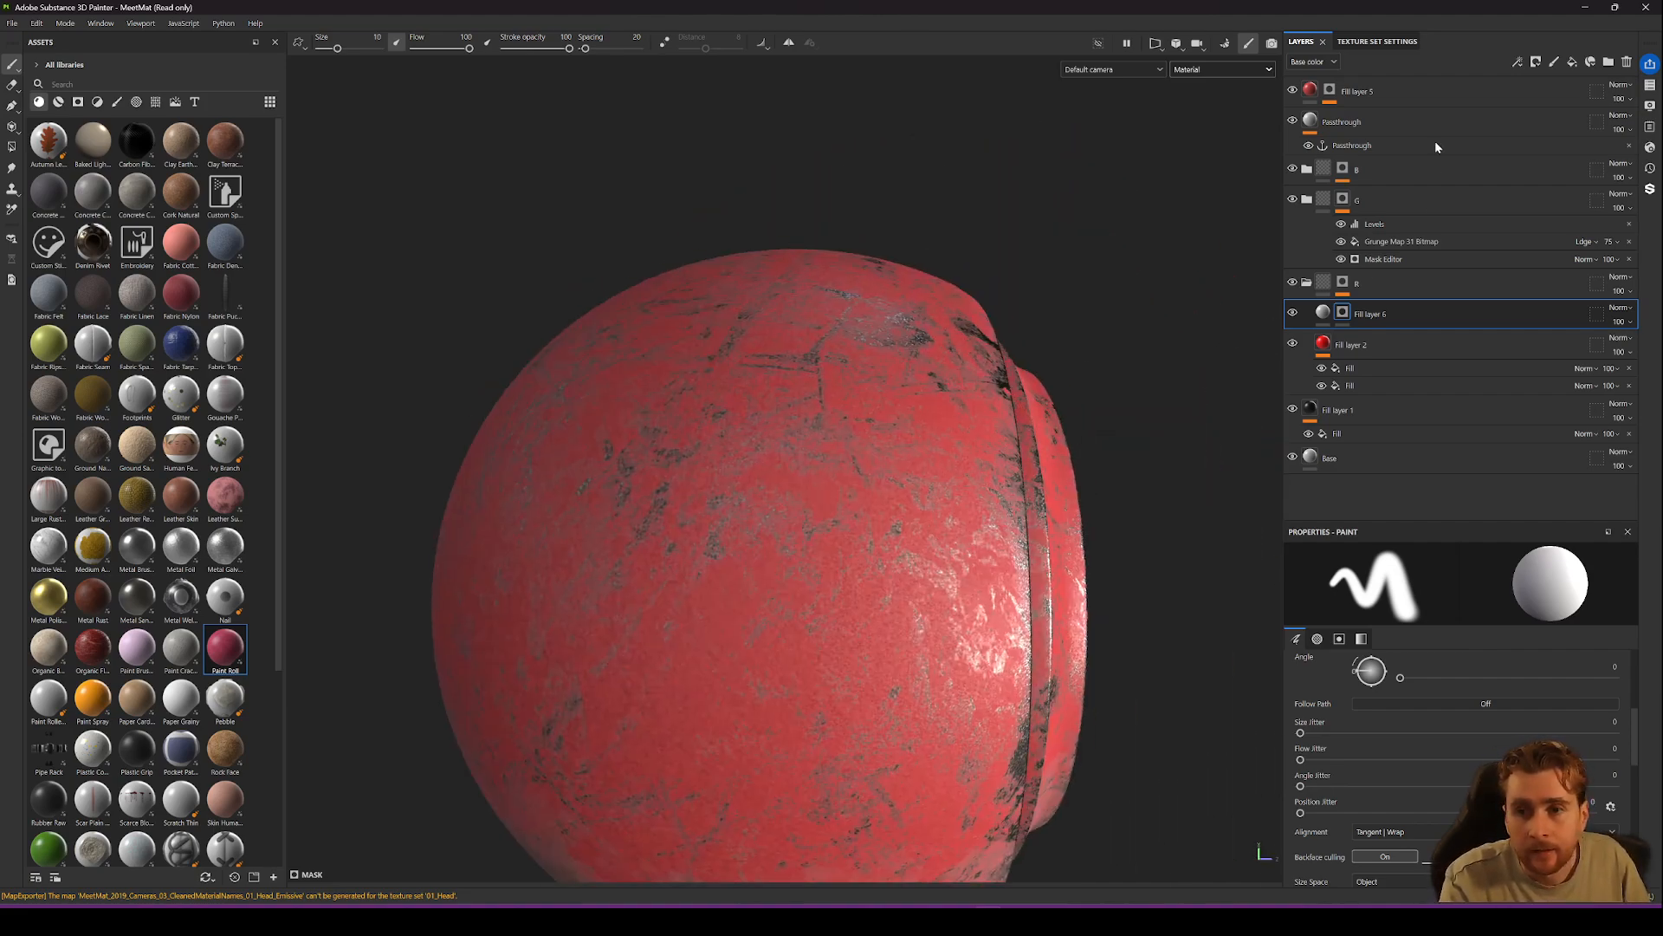
pyautogui.click(1291, 90)
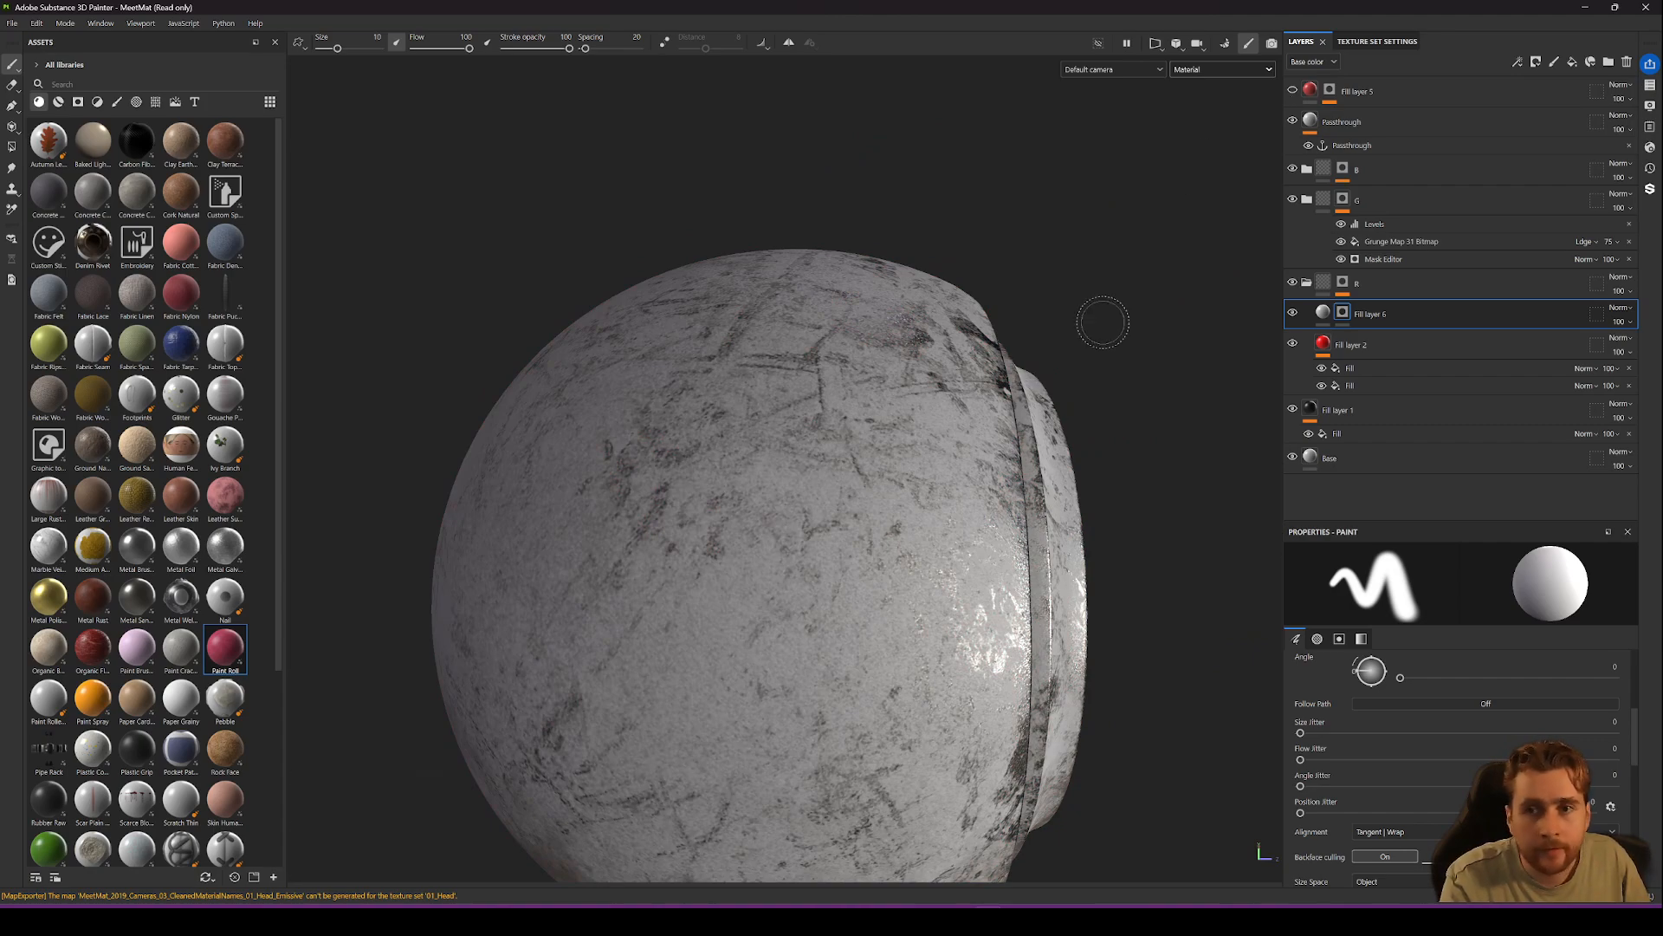
pyautogui.click(1292, 90)
pyautogui.scroll(-3, 1449, 733)
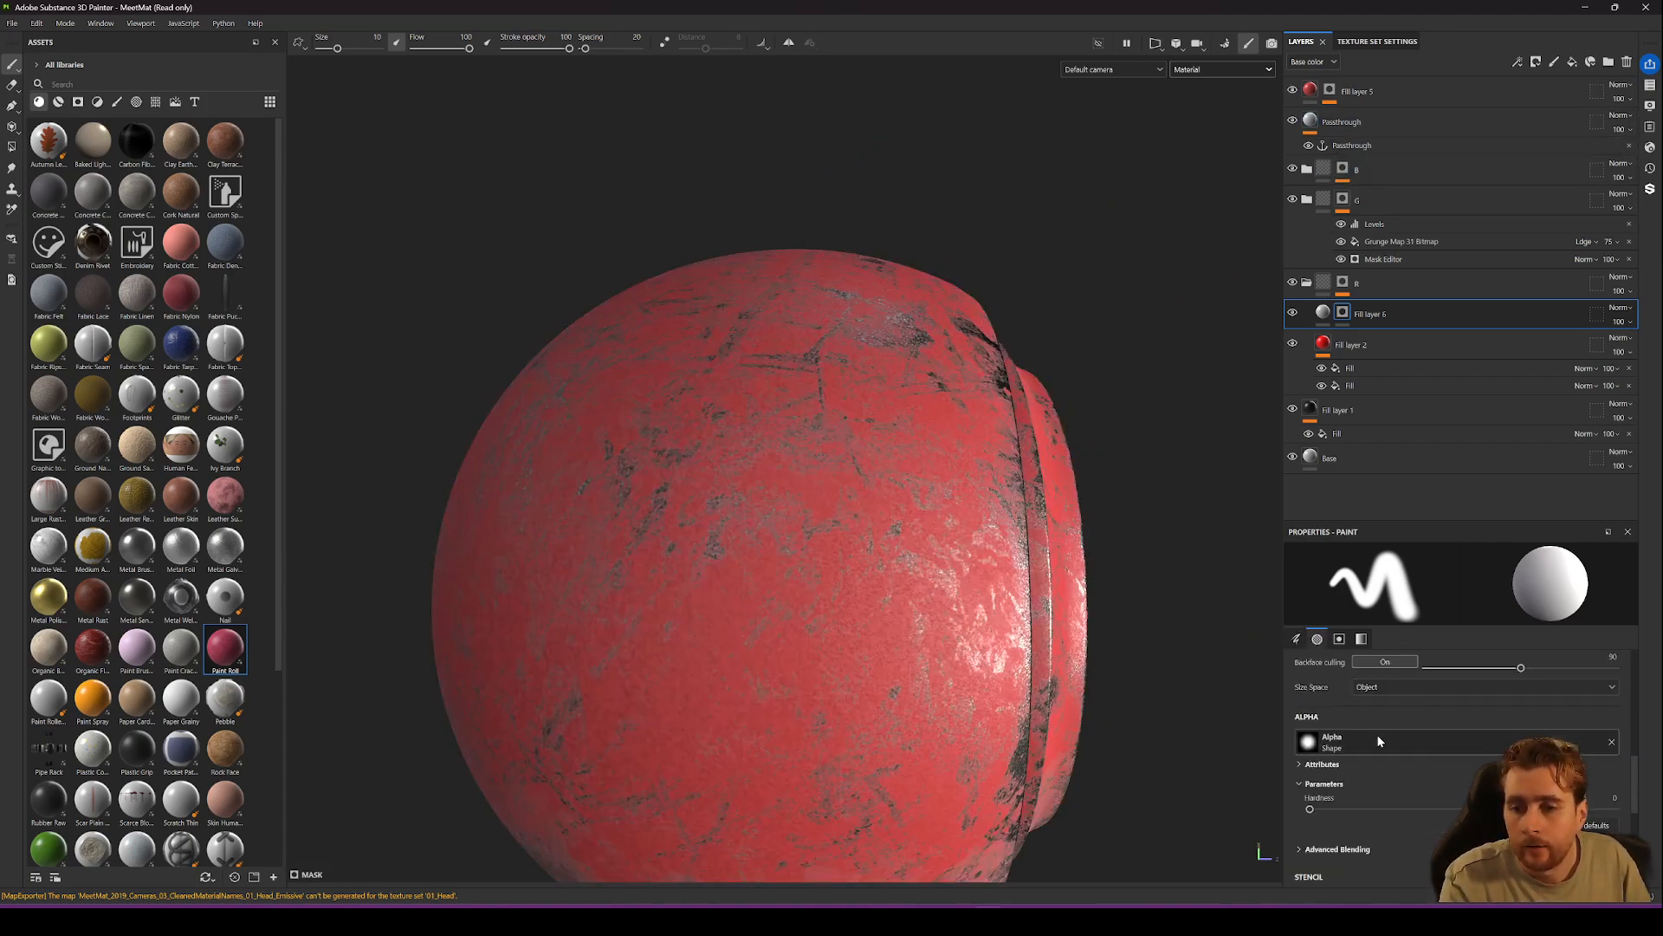
pyautogui.scroll(3, 1346, 707)
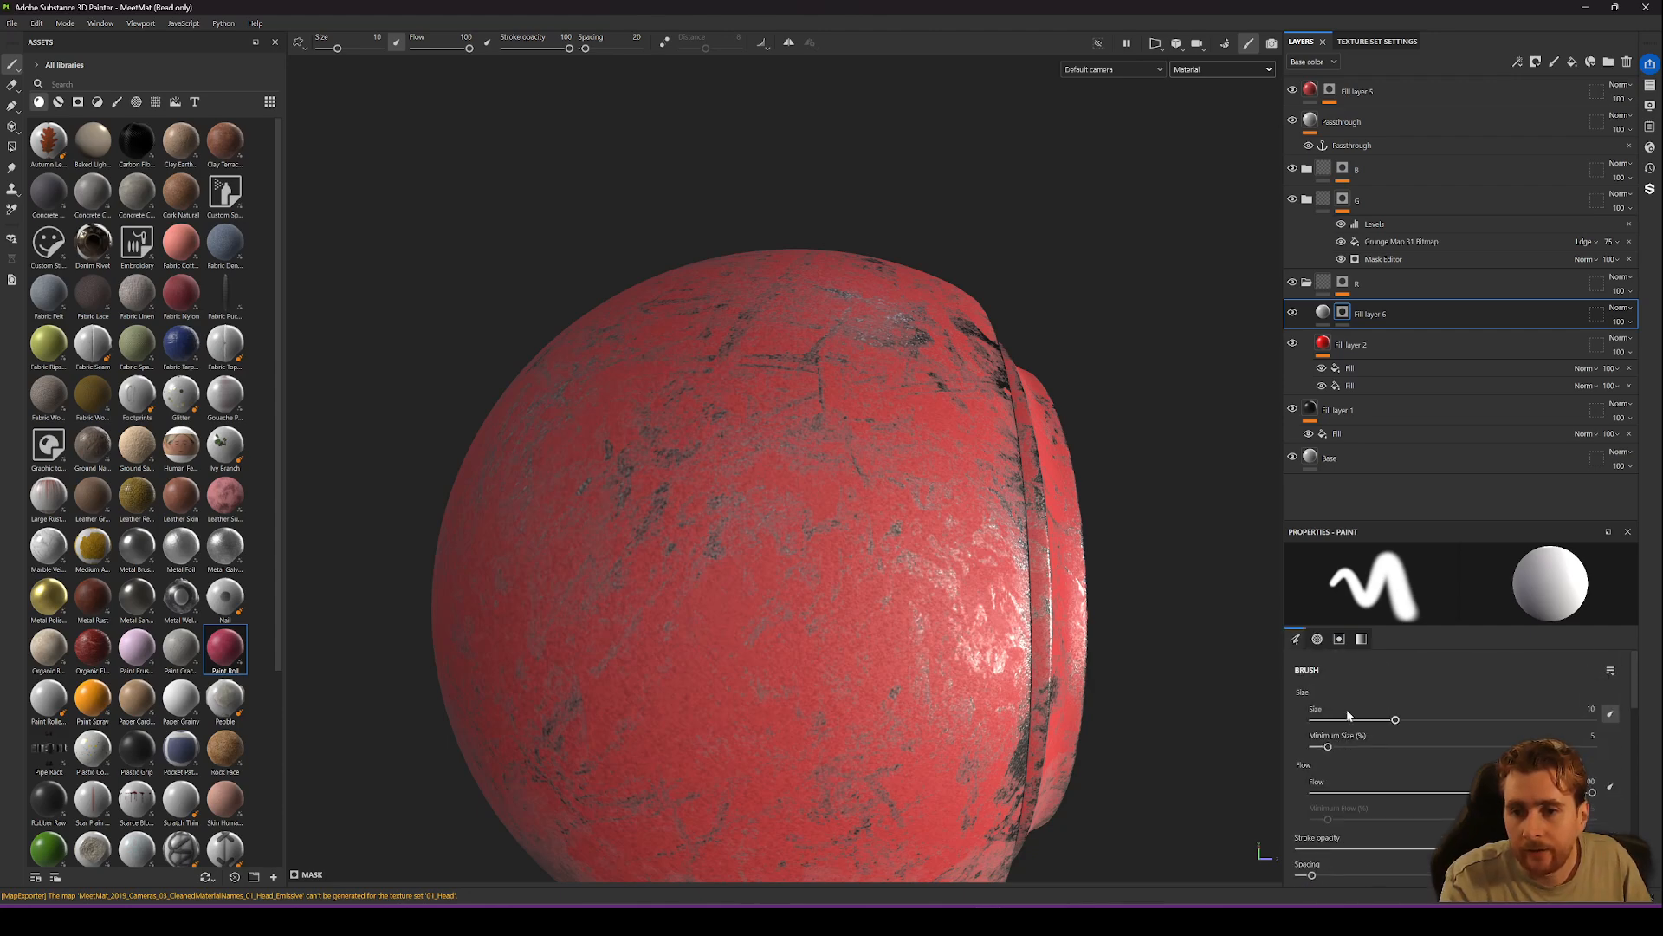
pyautogui.scroll(-5, 1374, 767)
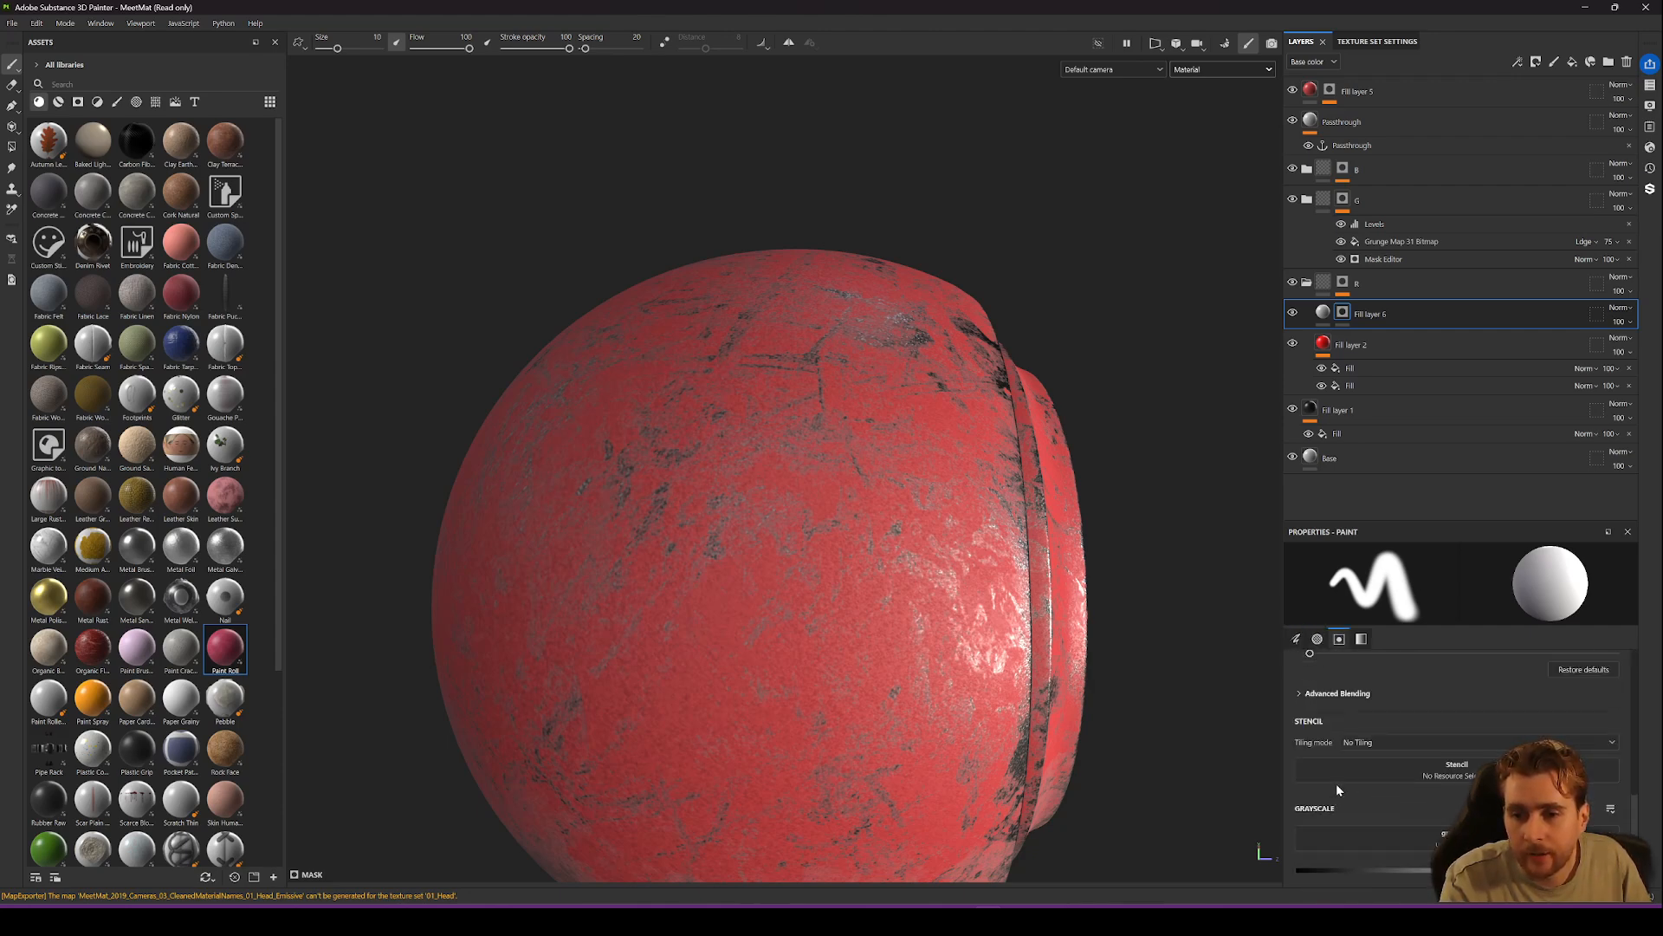
# Give Fill layer 6's base color a pale yellowish-grey hue.
pyautogui.click(1323, 312)
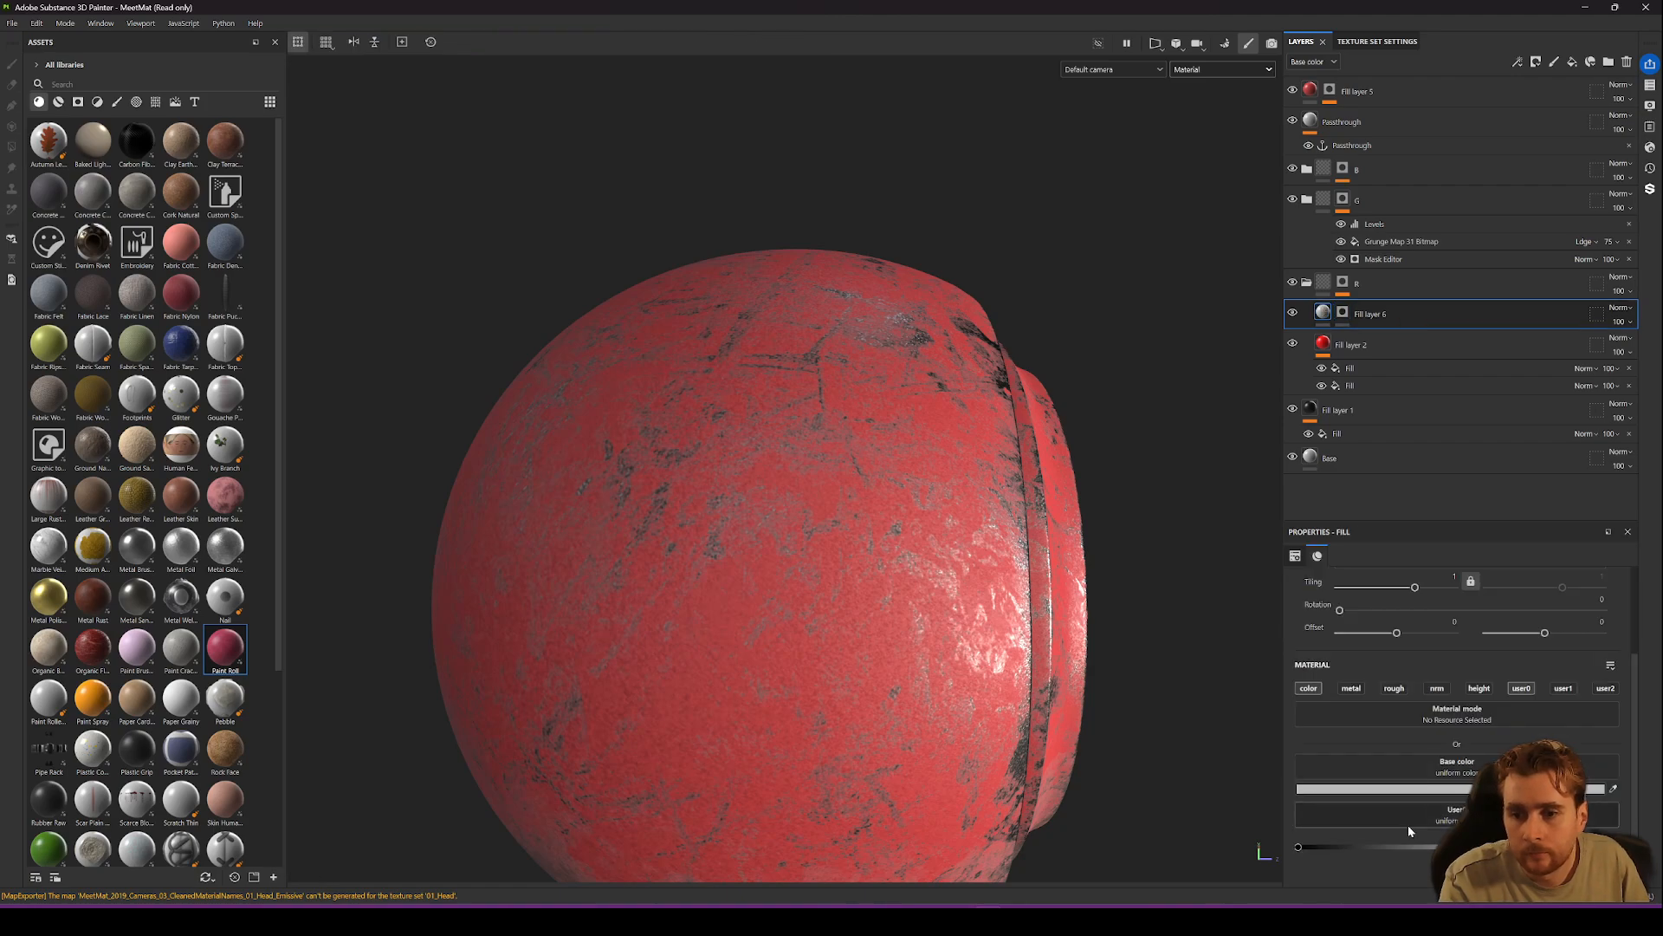
pyautogui.click(1423, 789)
pyautogui.click(1454, 535)
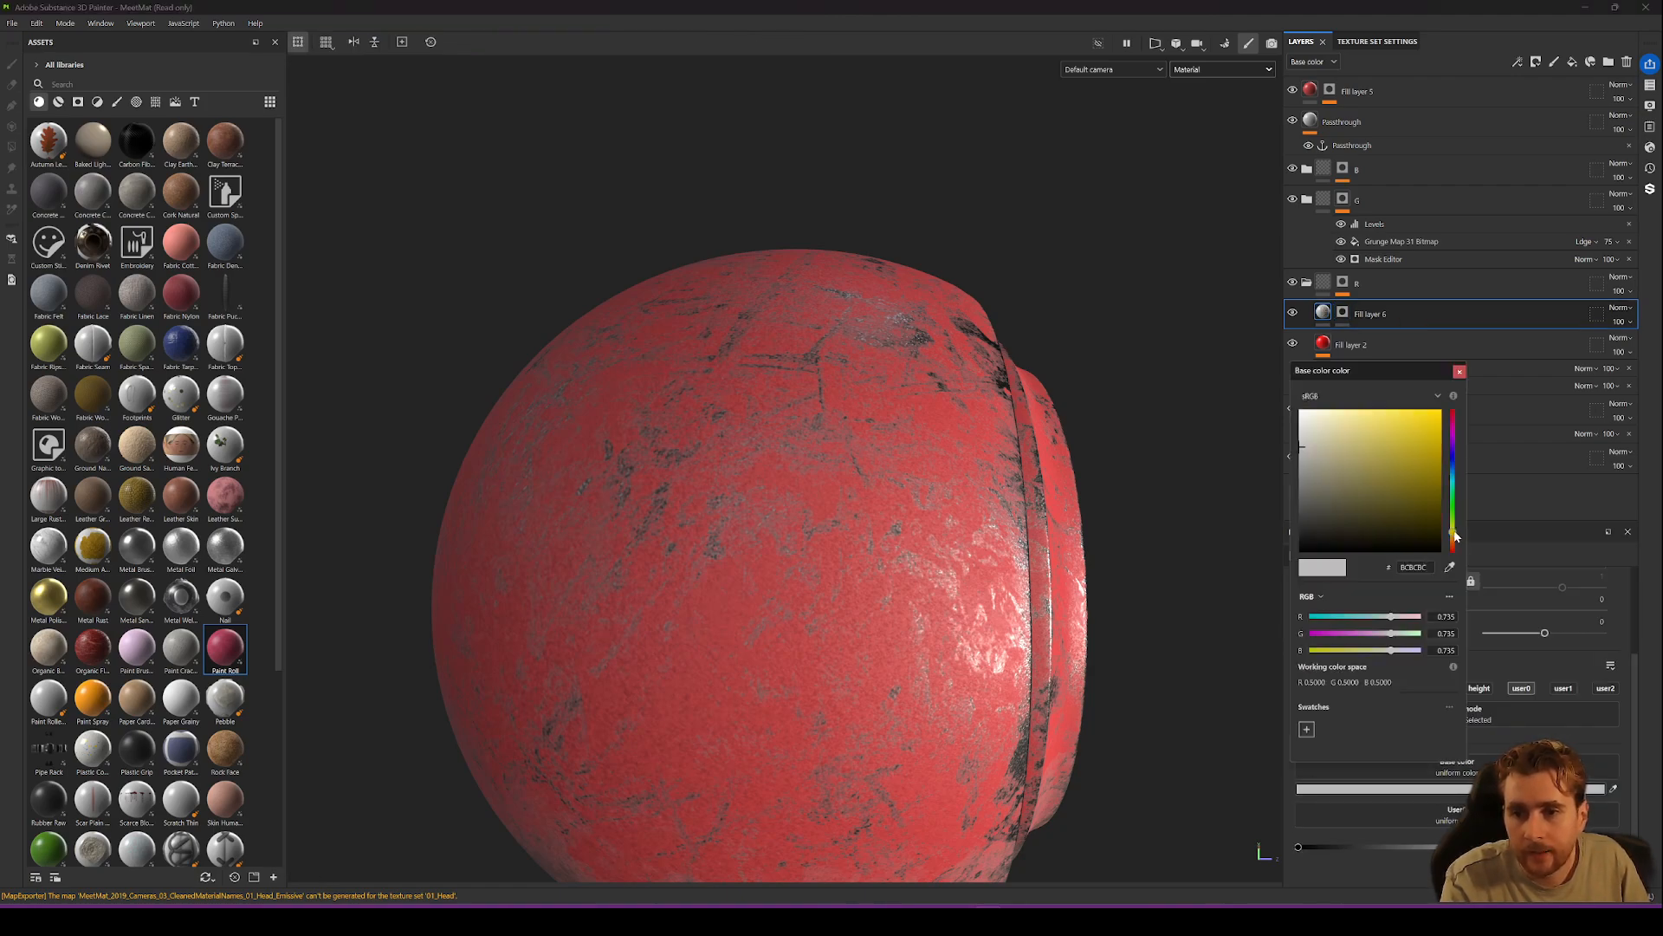
pyautogui.click(1459, 373)
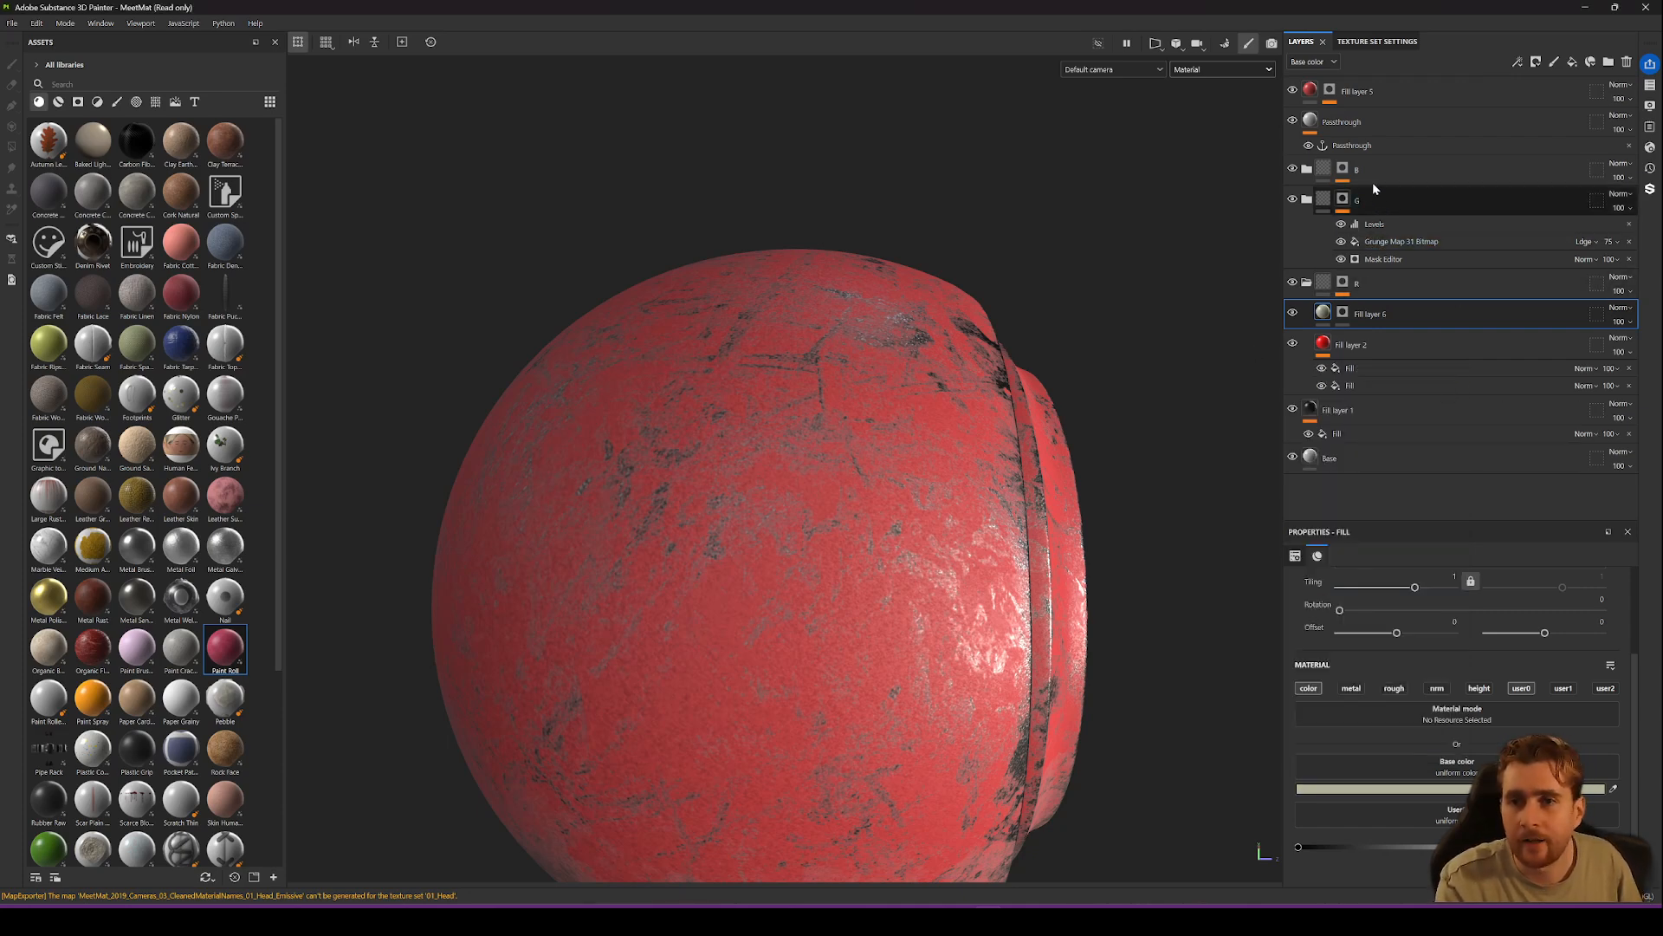
pyautogui.click(1311, 92)
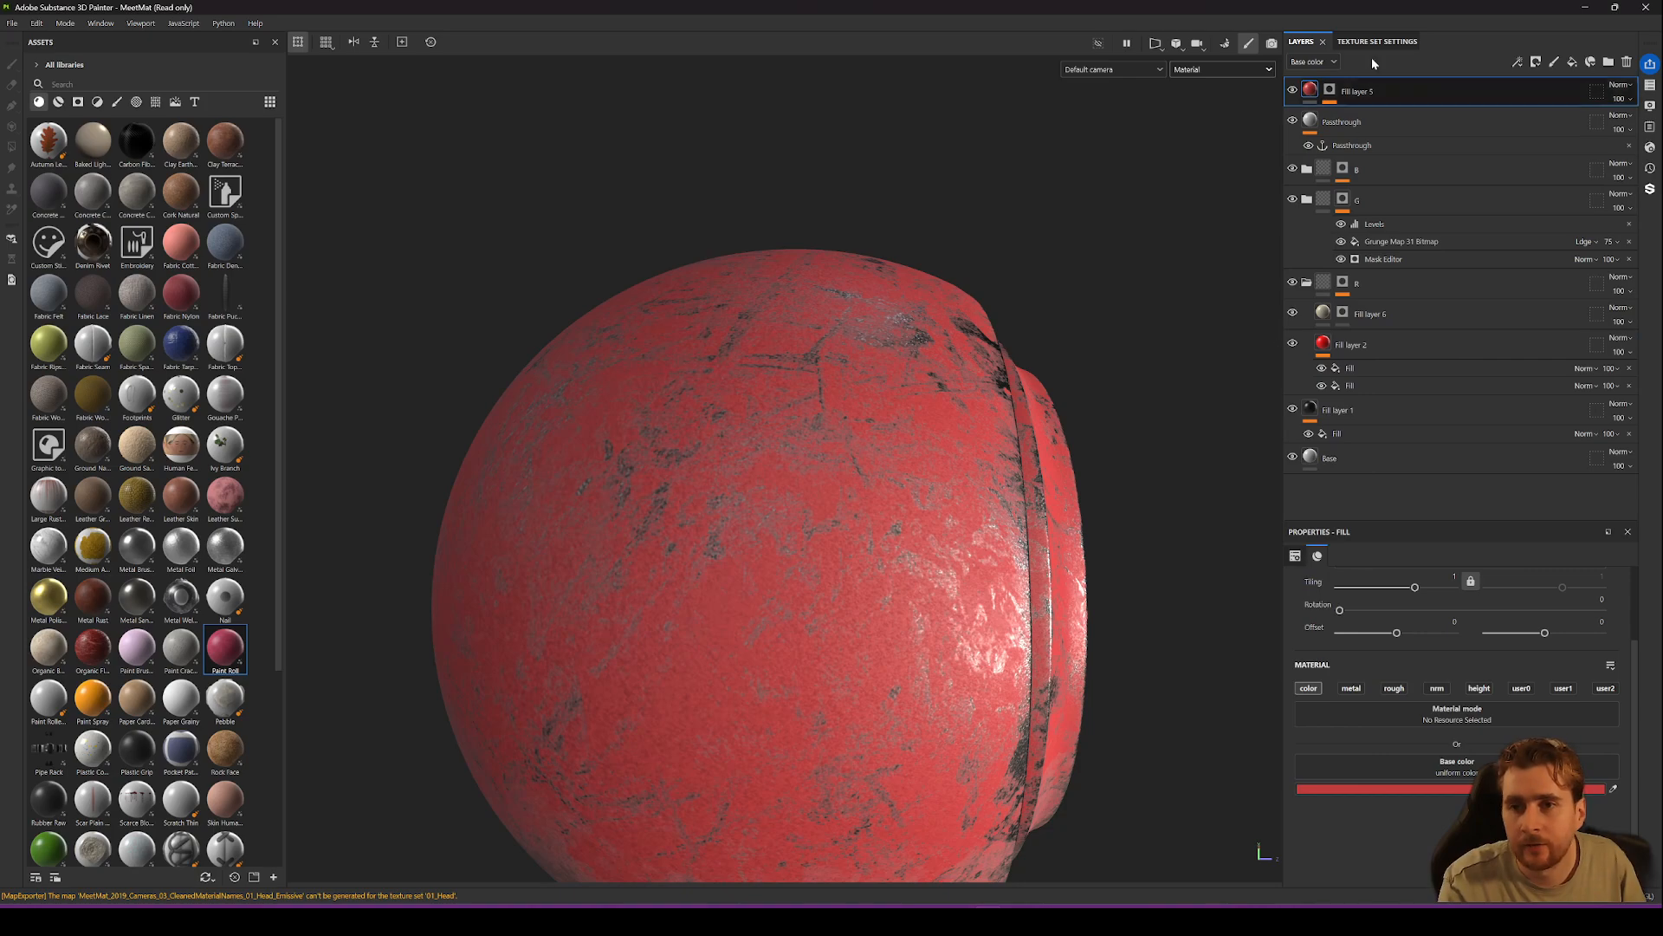
pyautogui.click(1330, 90)
pyautogui.click(1312, 91)
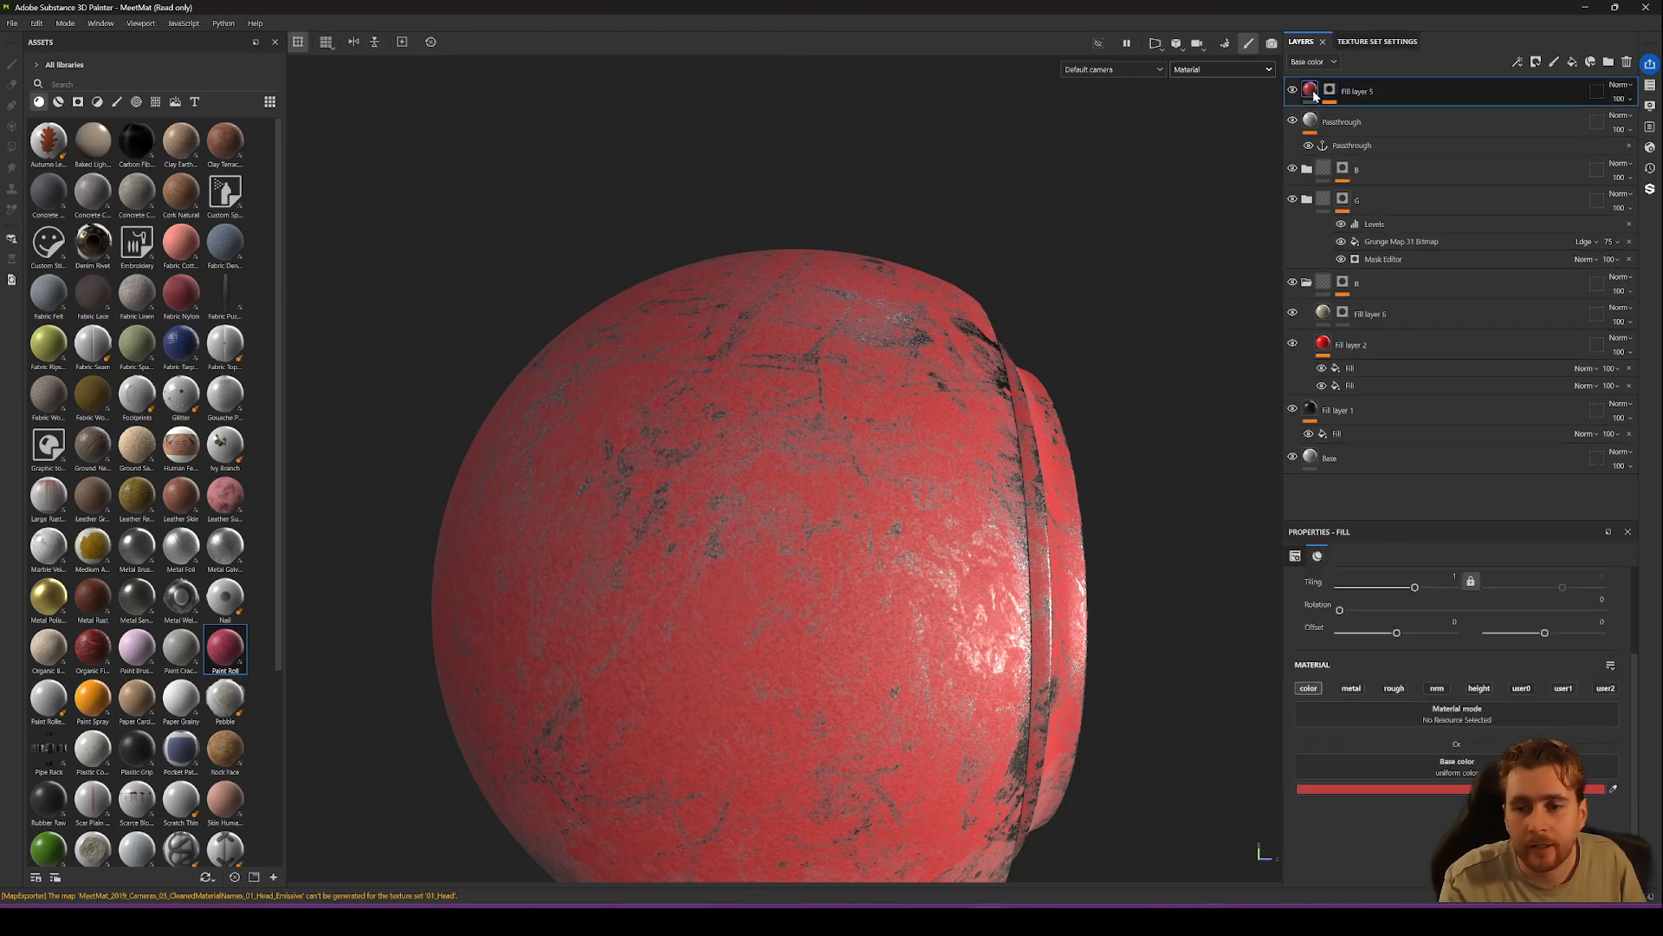
# Target Fill layer 6's mask for painting and lower the brush's stroke opacity to 28.
pyautogui.click(1343, 313)
pyautogui.scroll(3, 1421, 693)
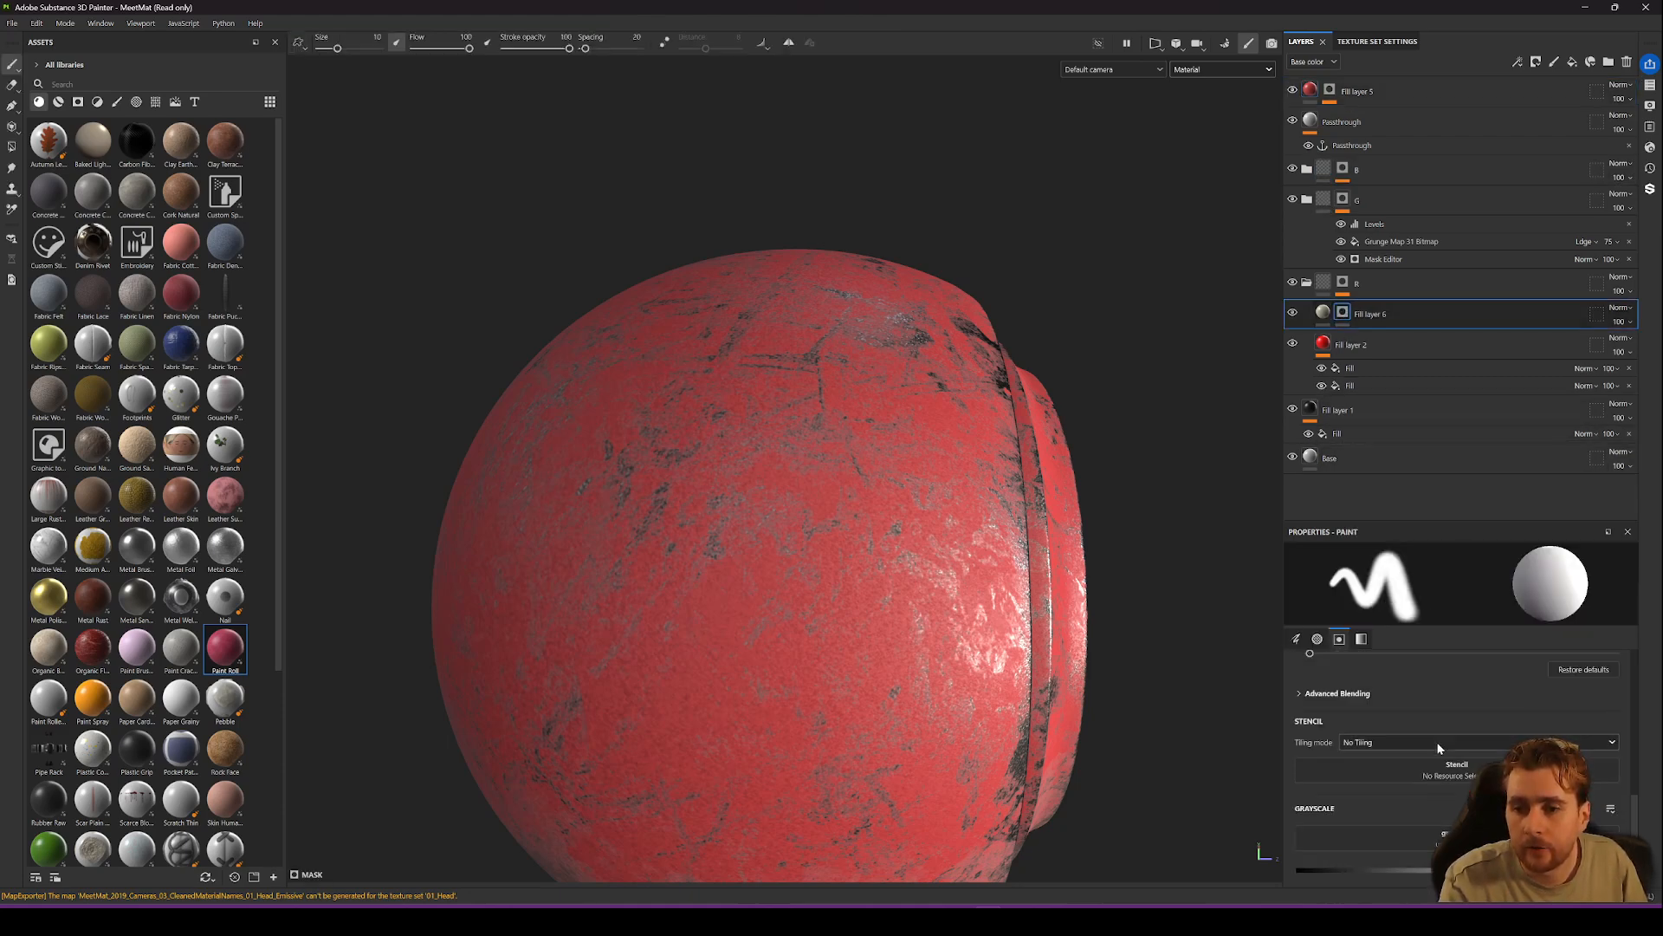
pyautogui.scroll(5, 1439, 706)
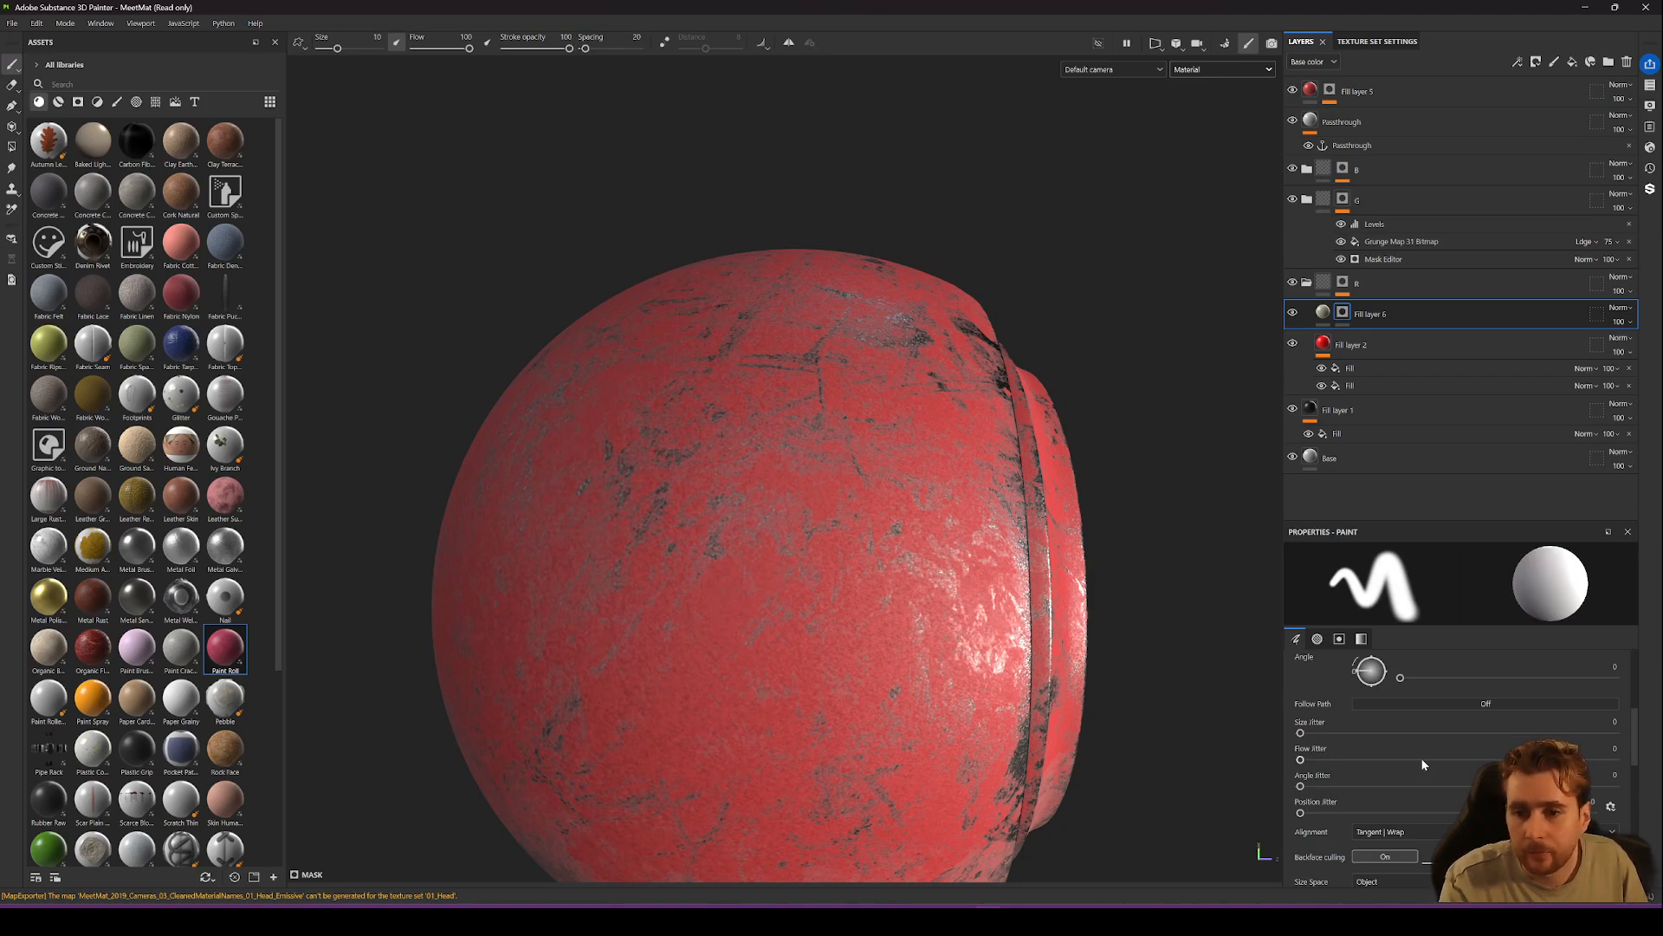
pyautogui.scroll(-4, 1421, 757)
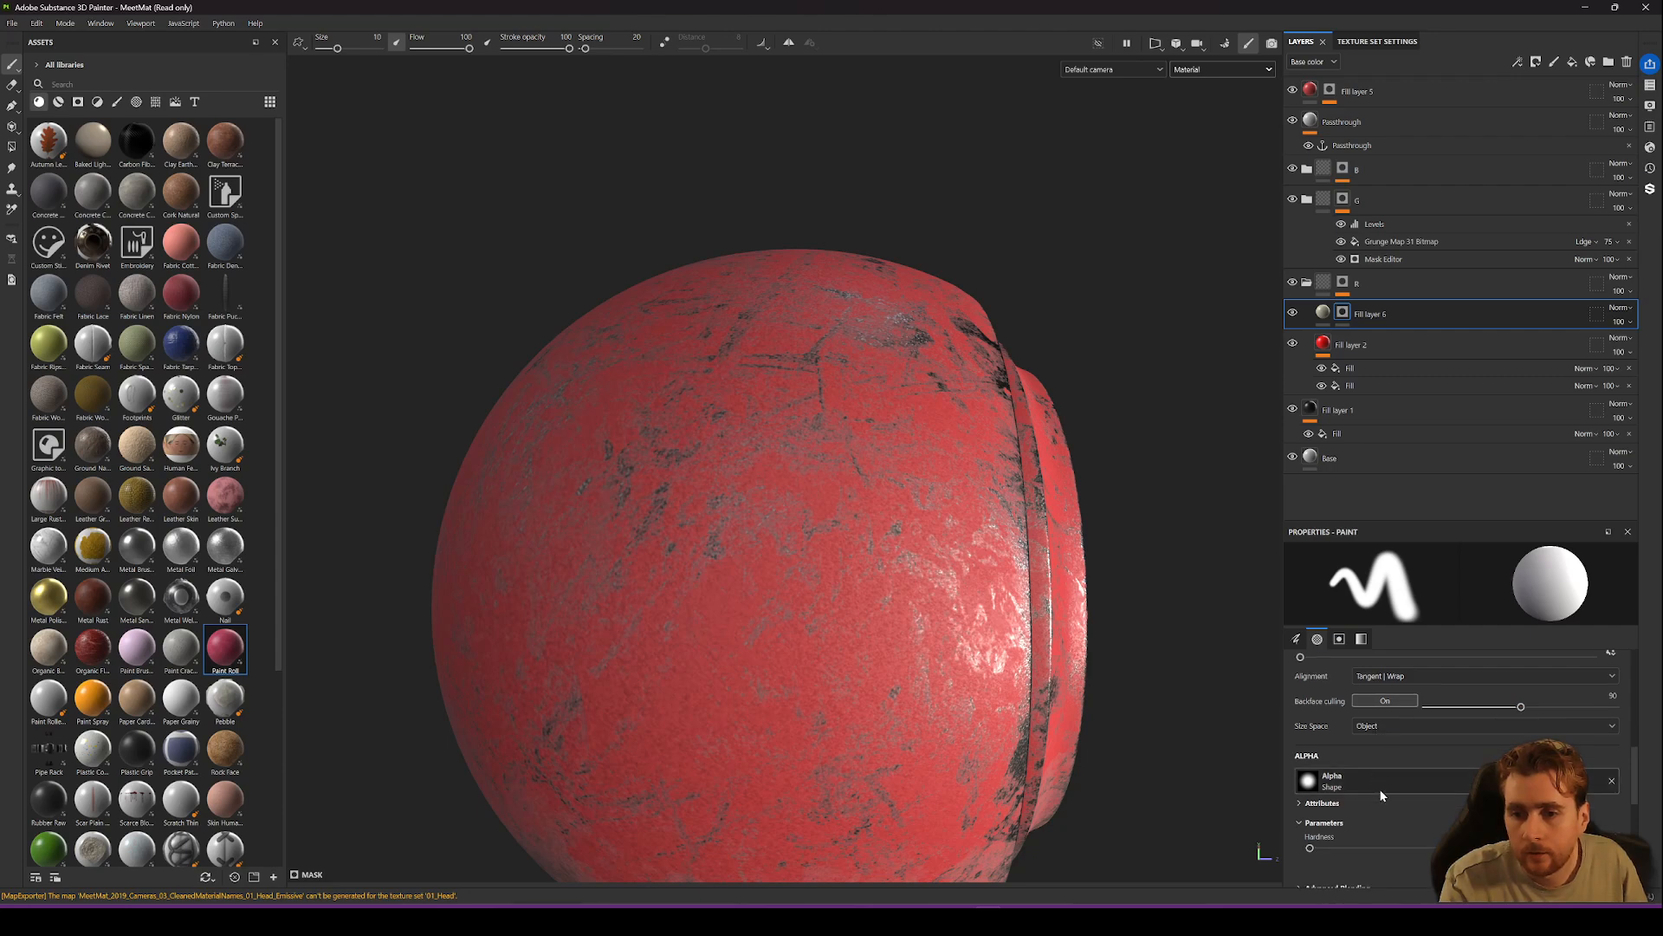
pyautogui.scroll(5, 1381, 790)
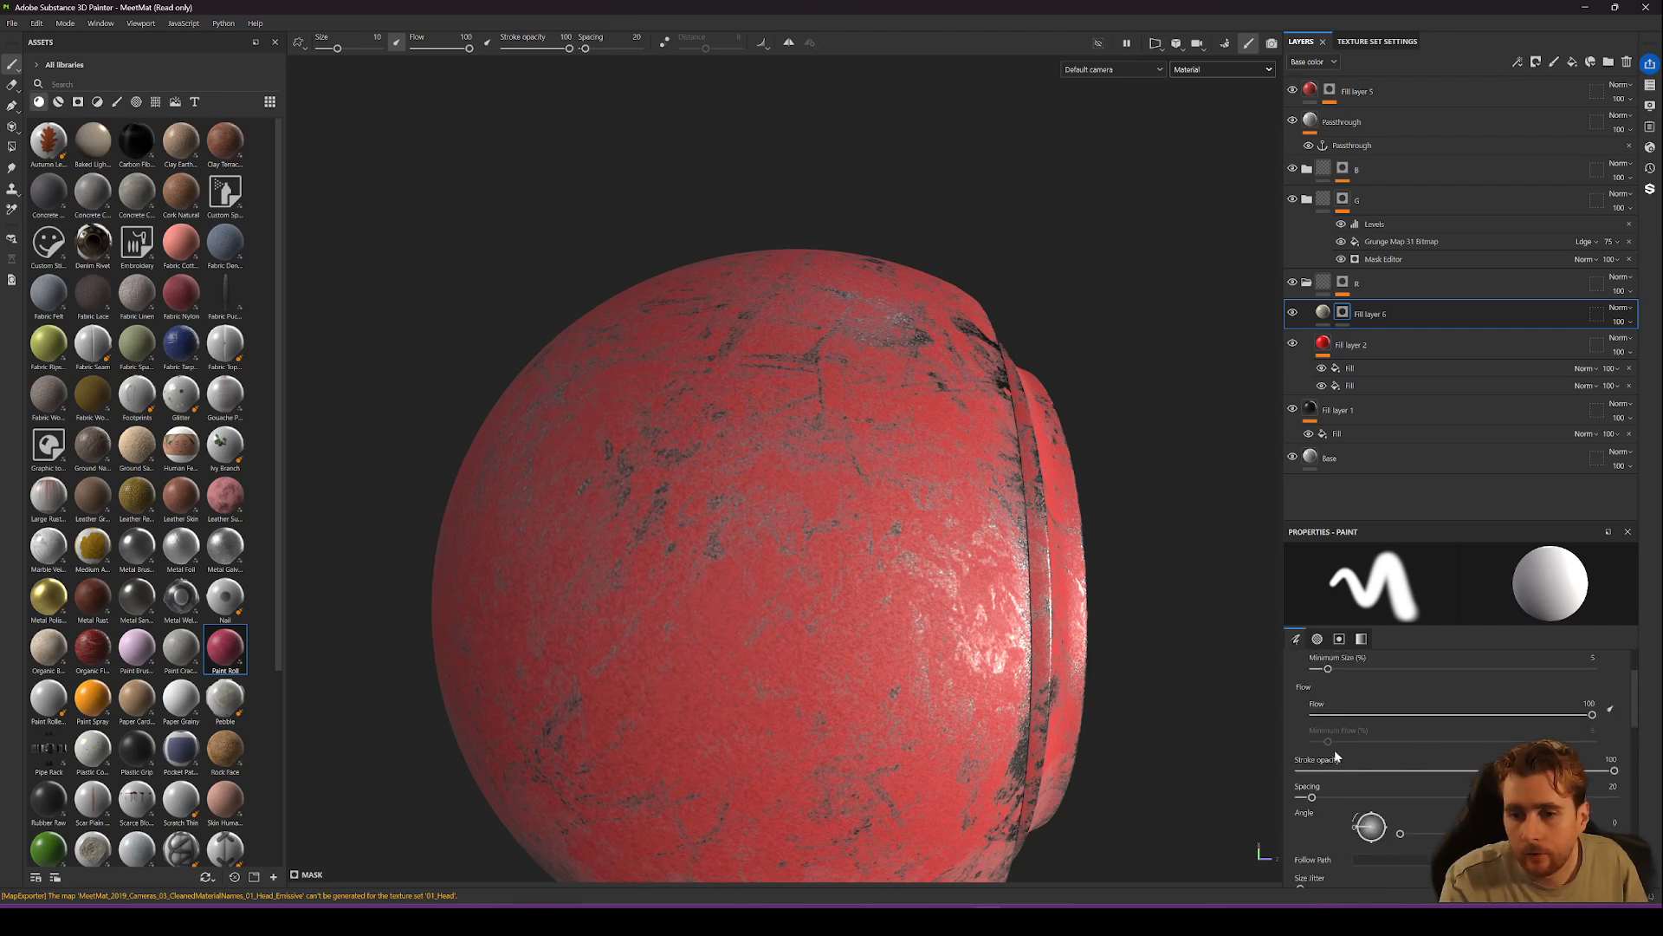
pyautogui.scroll(2, 1429, 762)
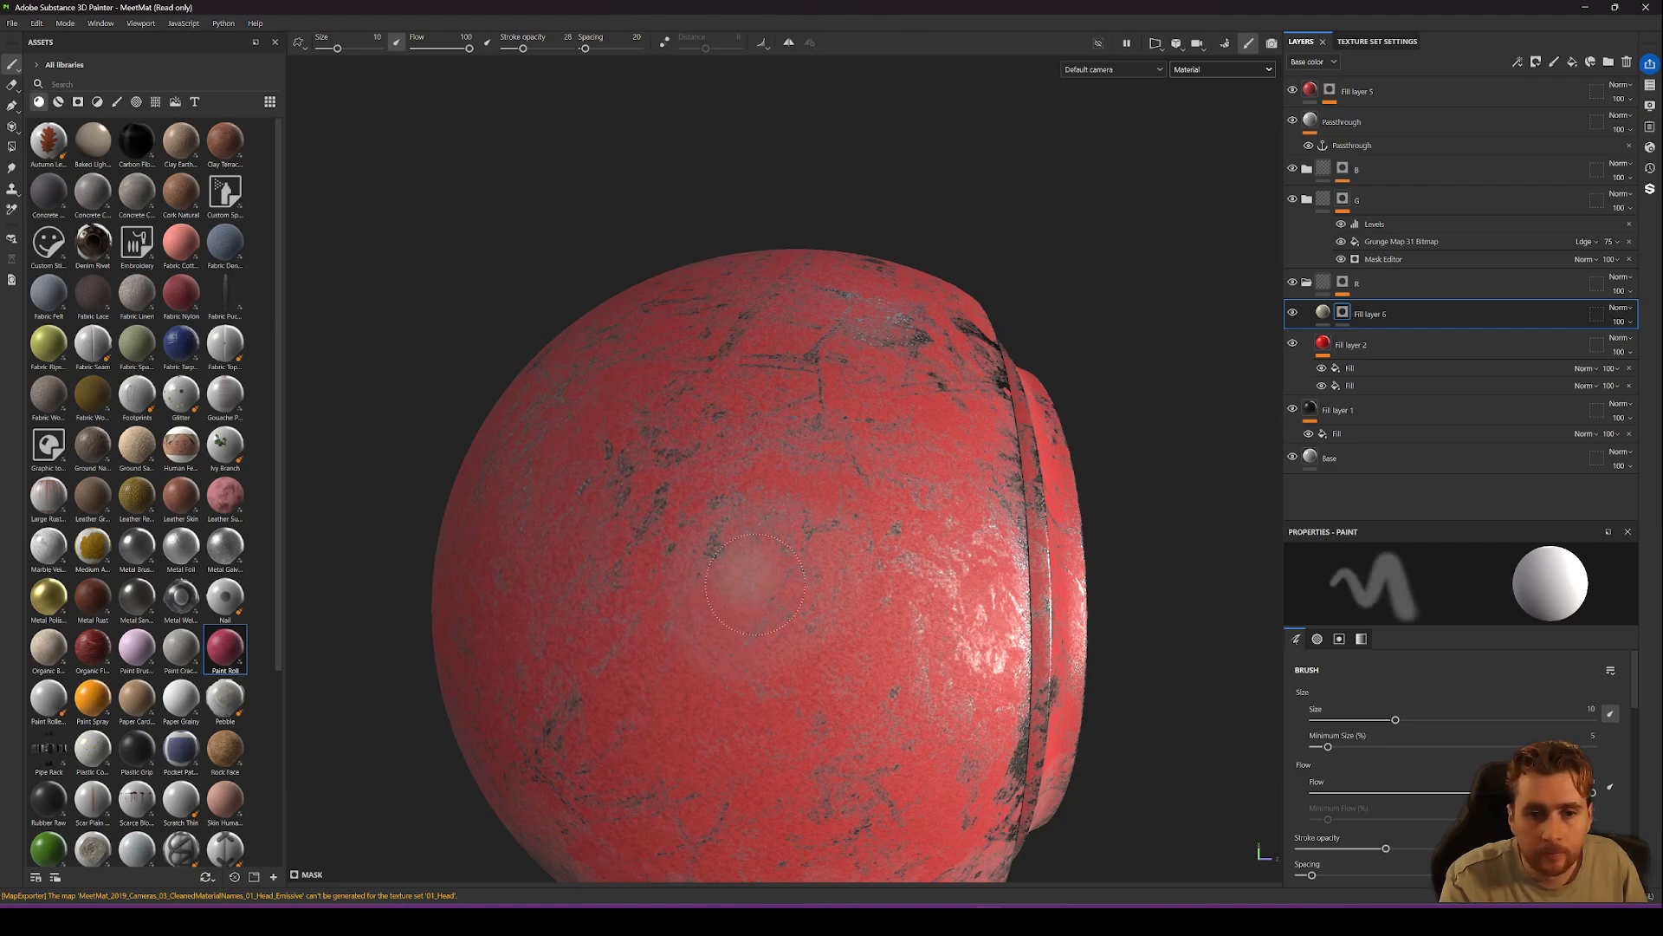
# Paint overlapping soft, semi-transparent patches across the upper part of the head in Fill layer 6's mask.
pyautogui.moveTo(755, 625); pyautogui.dragTo(862, 457)
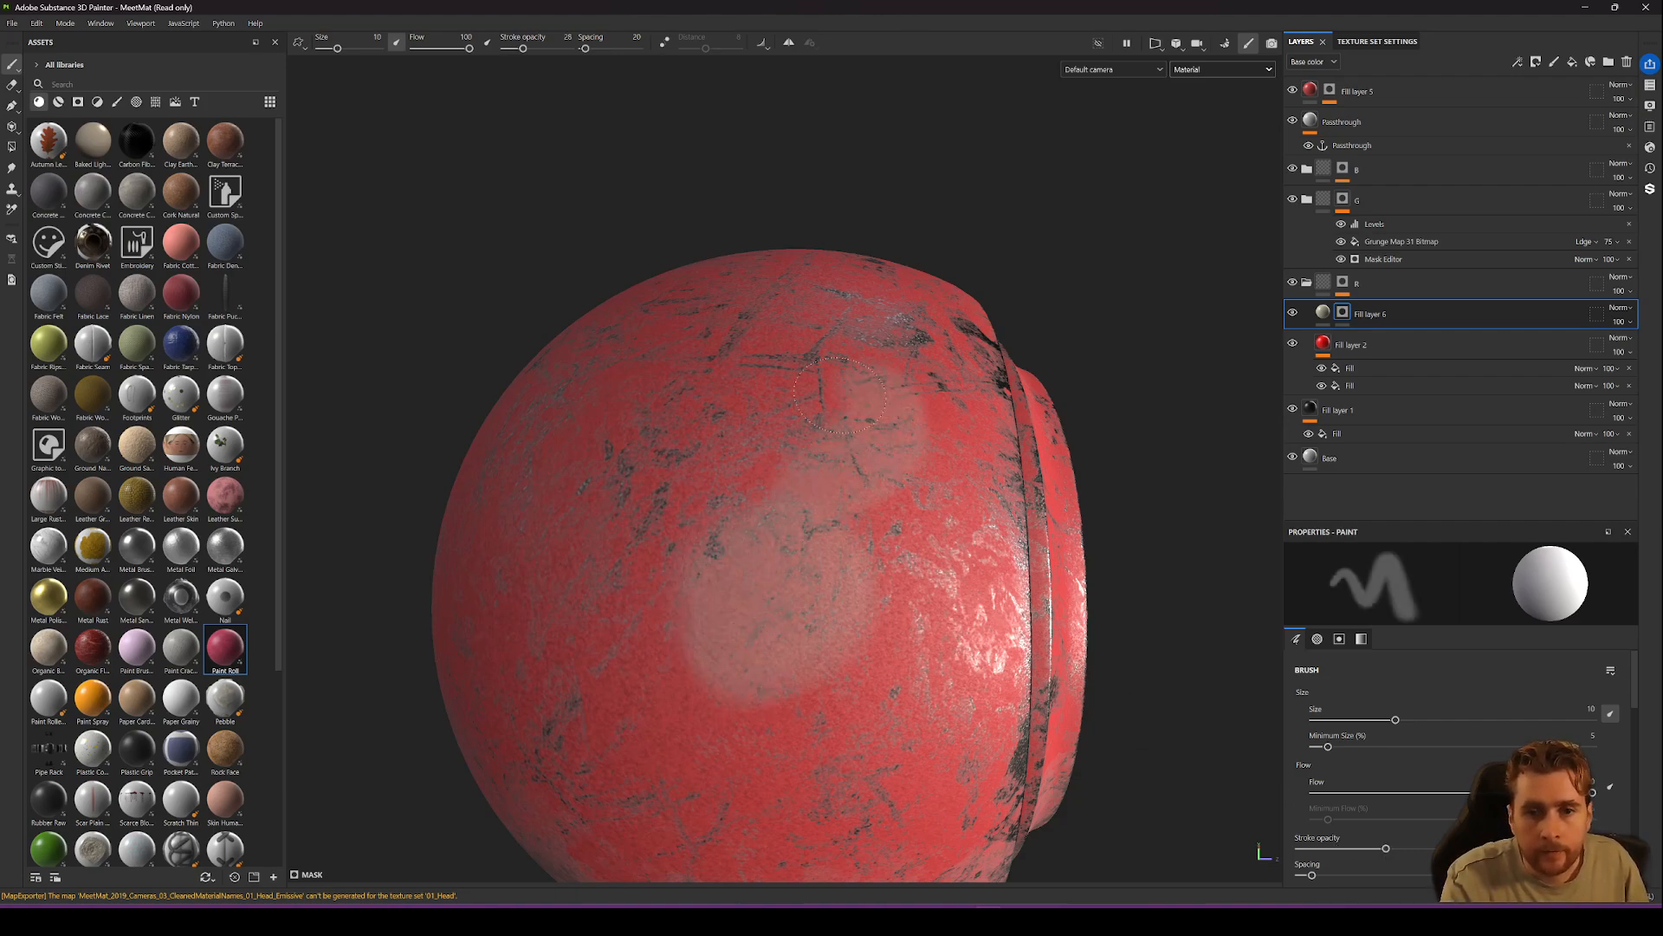
pyautogui.moveTo(840, 394)
pyautogui.mouseDown()
pyautogui.moveTo(741, 464)
pyautogui.moveTo(1118, 585)
pyautogui.mouseUp()
pyautogui.moveTo(940, 525)
pyautogui.mouseDown()
pyautogui.moveTo(866, 559)
pyautogui.moveTo(773, 718)
pyautogui.moveTo(658, 779)
pyautogui.moveTo(824, 476)
pyautogui.moveTo(953, 485)
pyautogui.mouseUp()
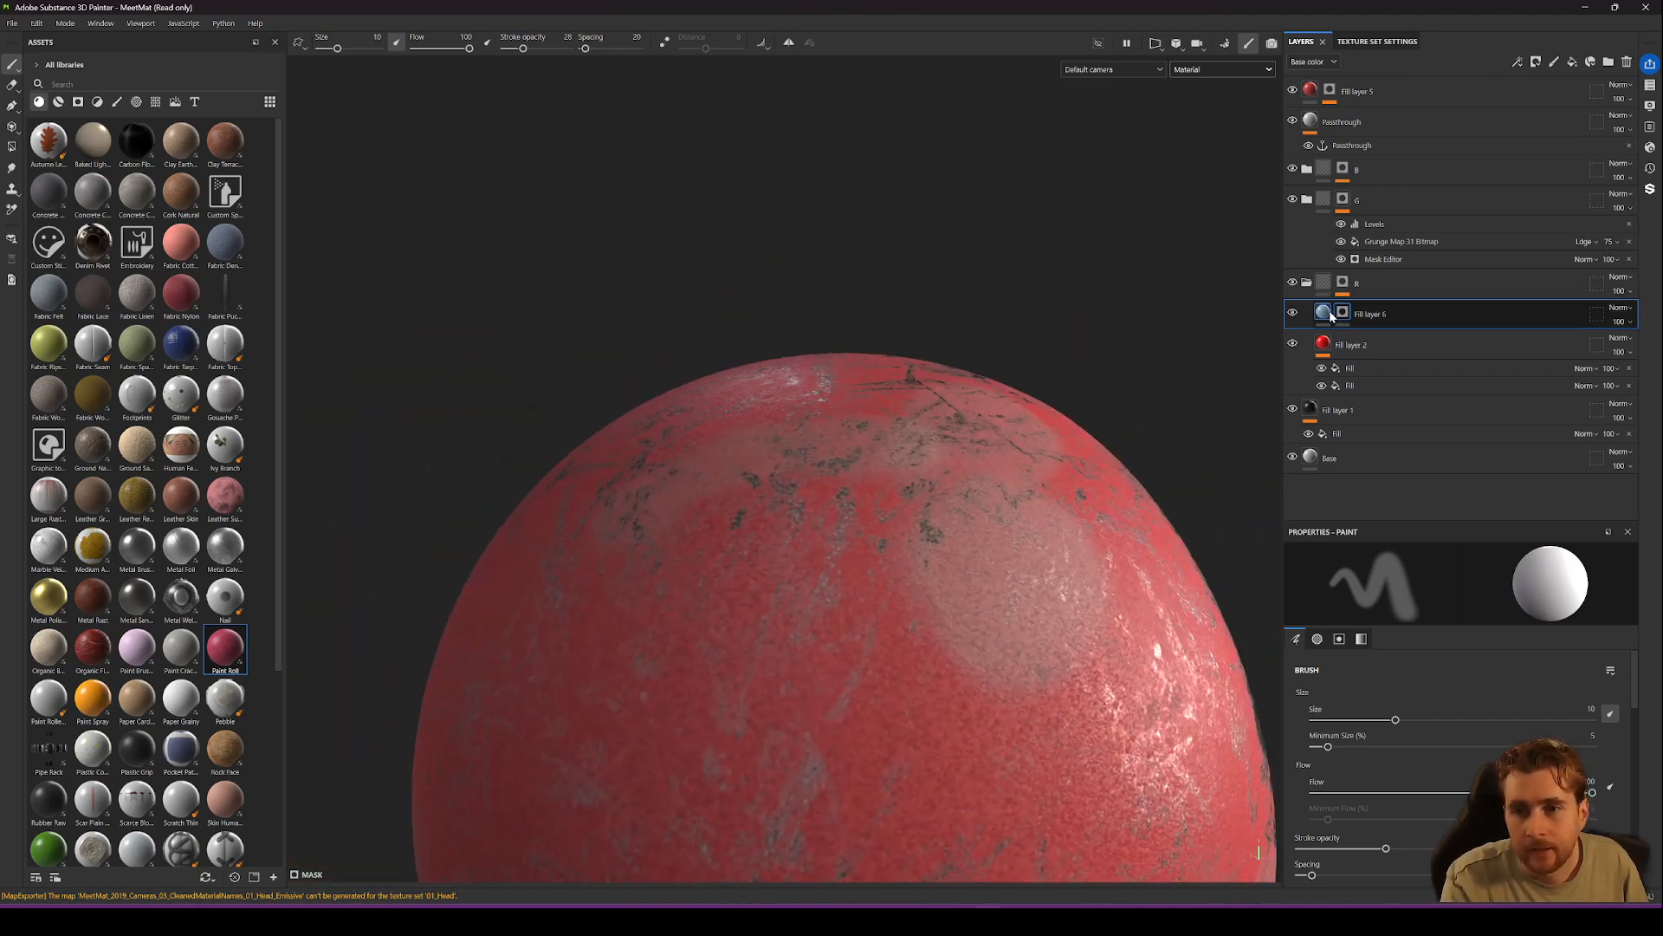
# Change Fill layer 6's base color to a saturated yellow, RGB 0.776, 0.713, 0.262, and check the painted patches.
pyautogui.click(1326, 314)
pyautogui.click(1451, 790)
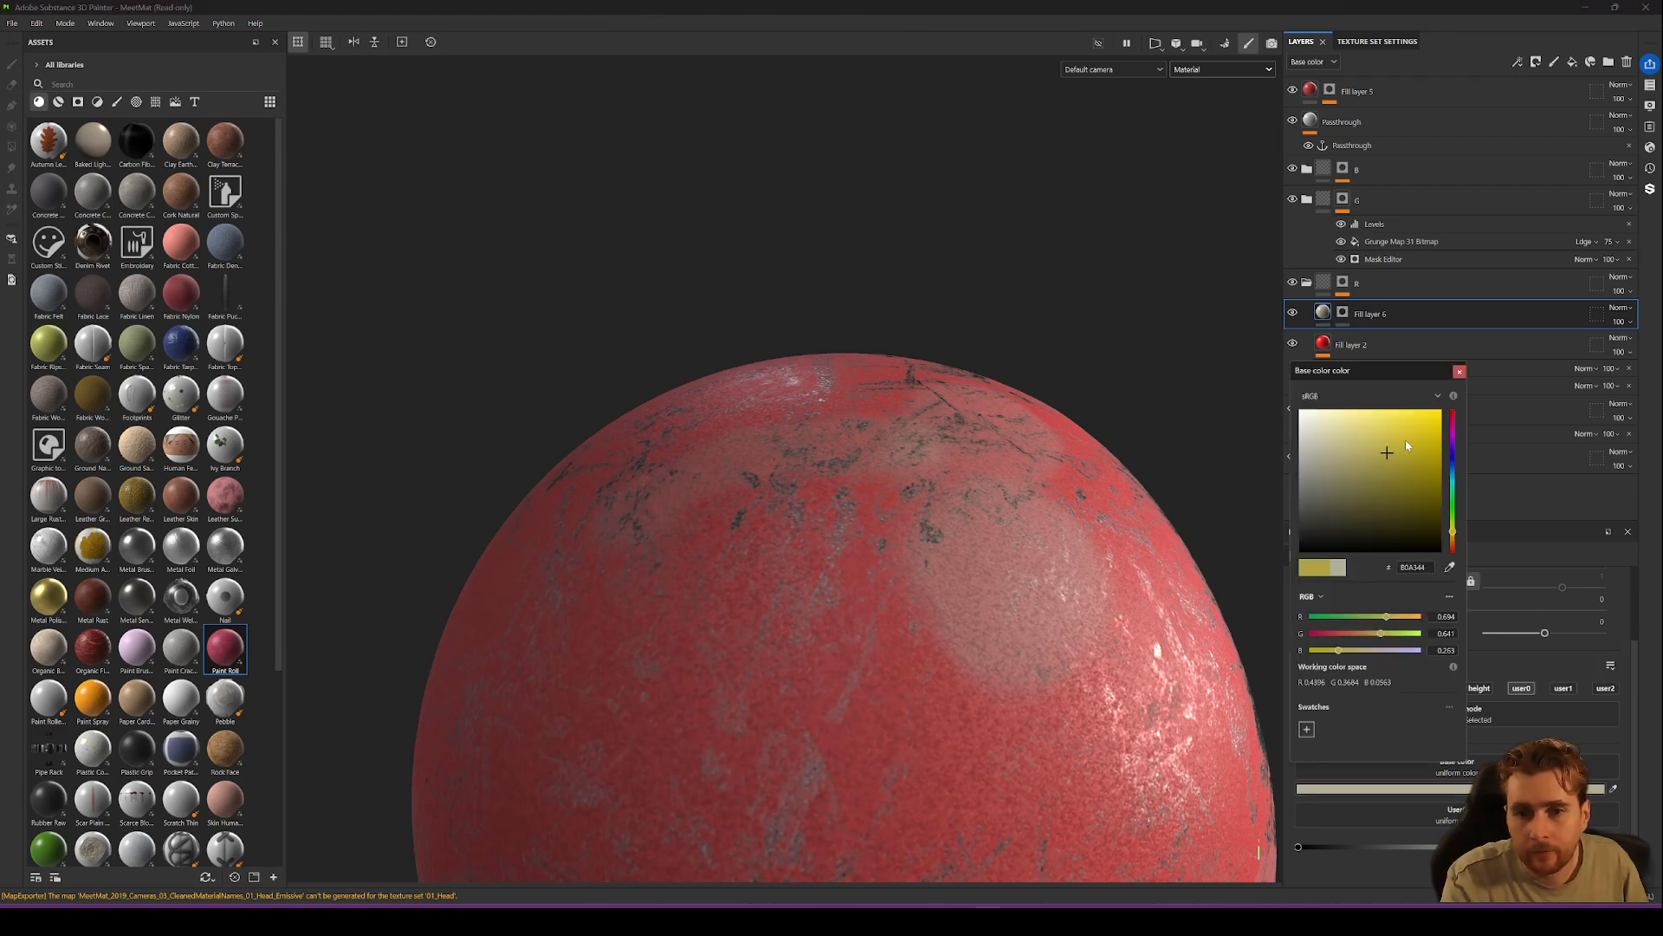
pyautogui.click(1460, 372)
pyautogui.keyDown('alt'); pyautogui.moveTo(854, 598); pyautogui.dragTo(838, 691); pyautogui.keyUp('alt')
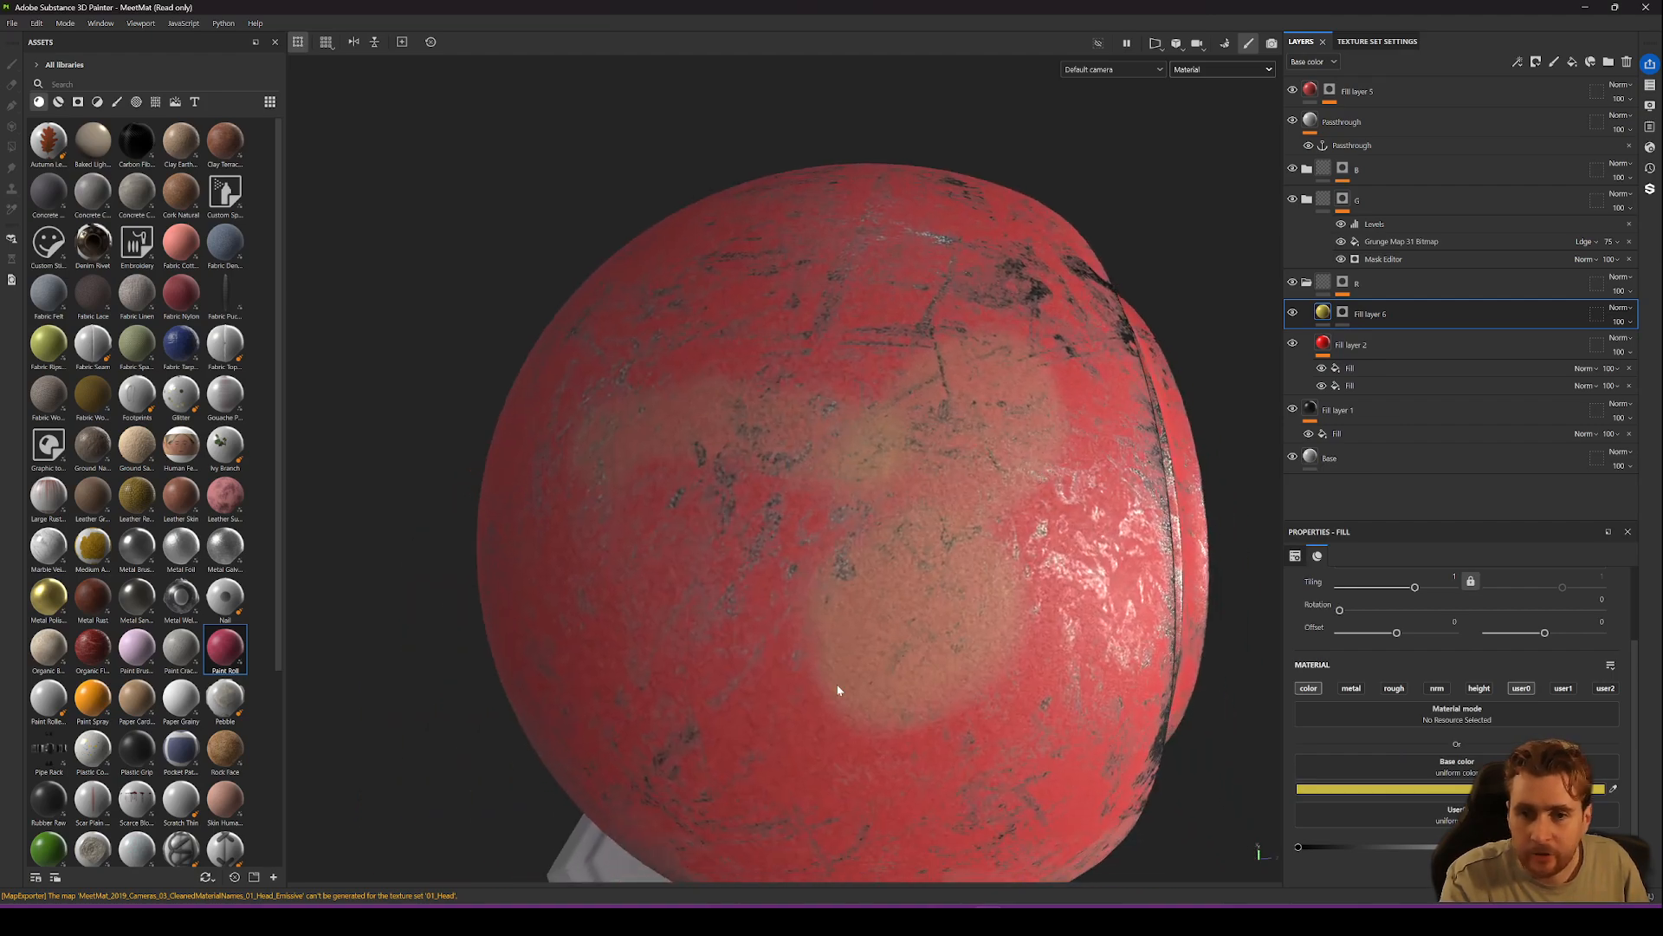
pyautogui.keyDown('alt'); pyautogui.moveTo(885, 577); pyautogui.dragTo(986, 383); pyautogui.keyUp('alt')
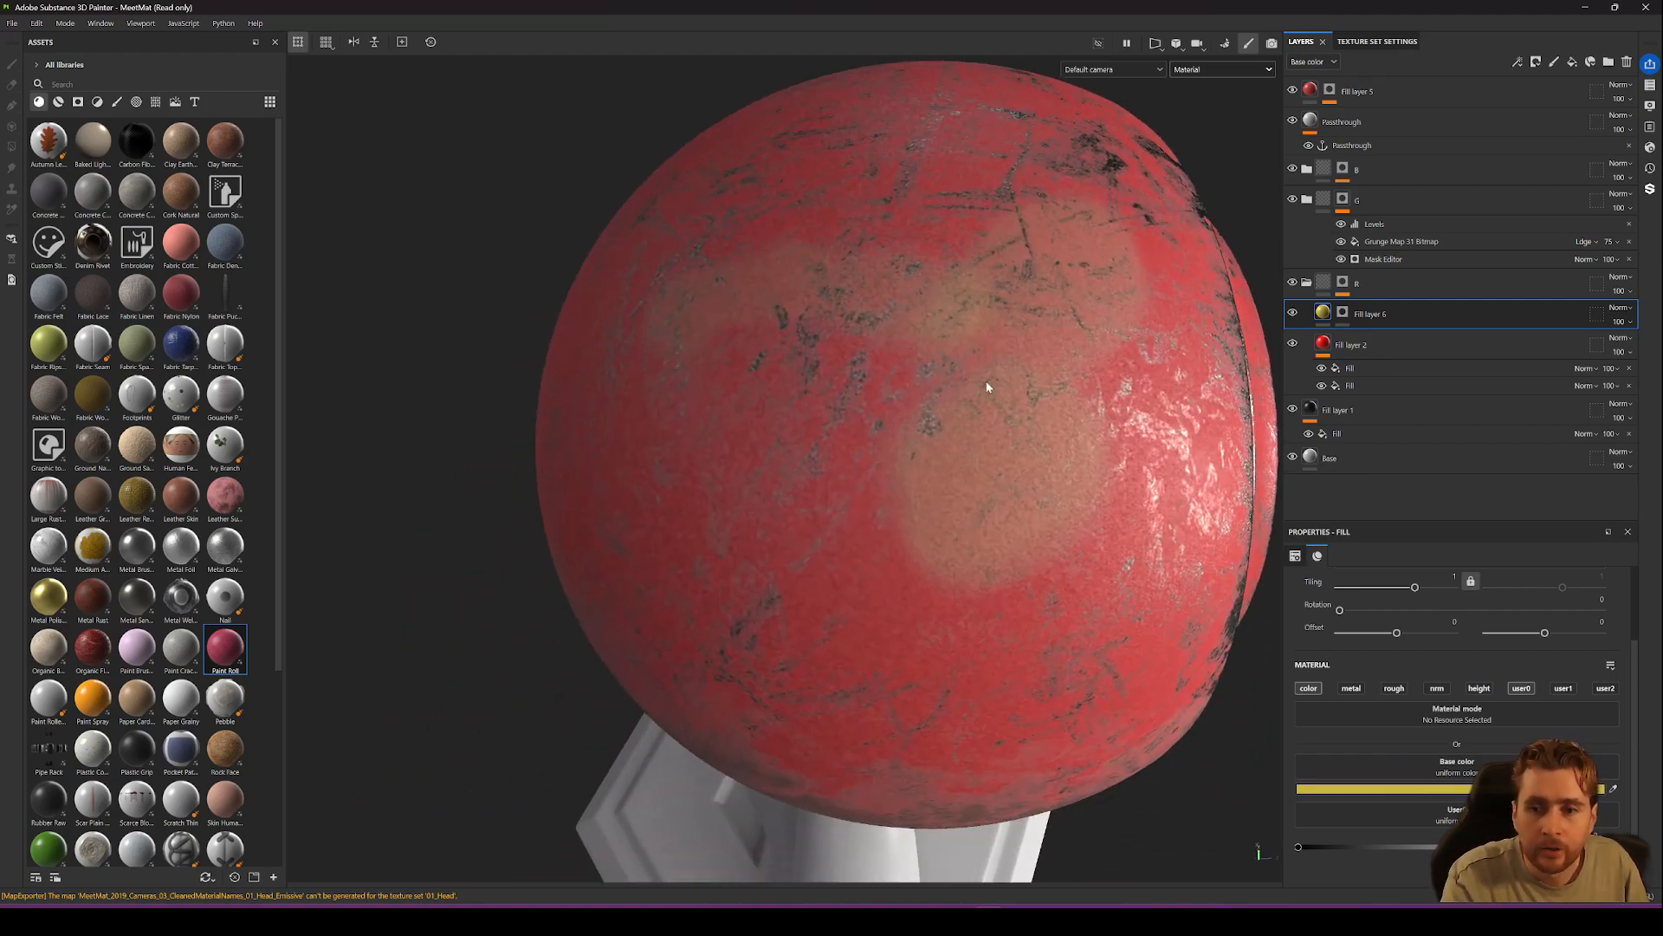
pyautogui.click(1439, 791)
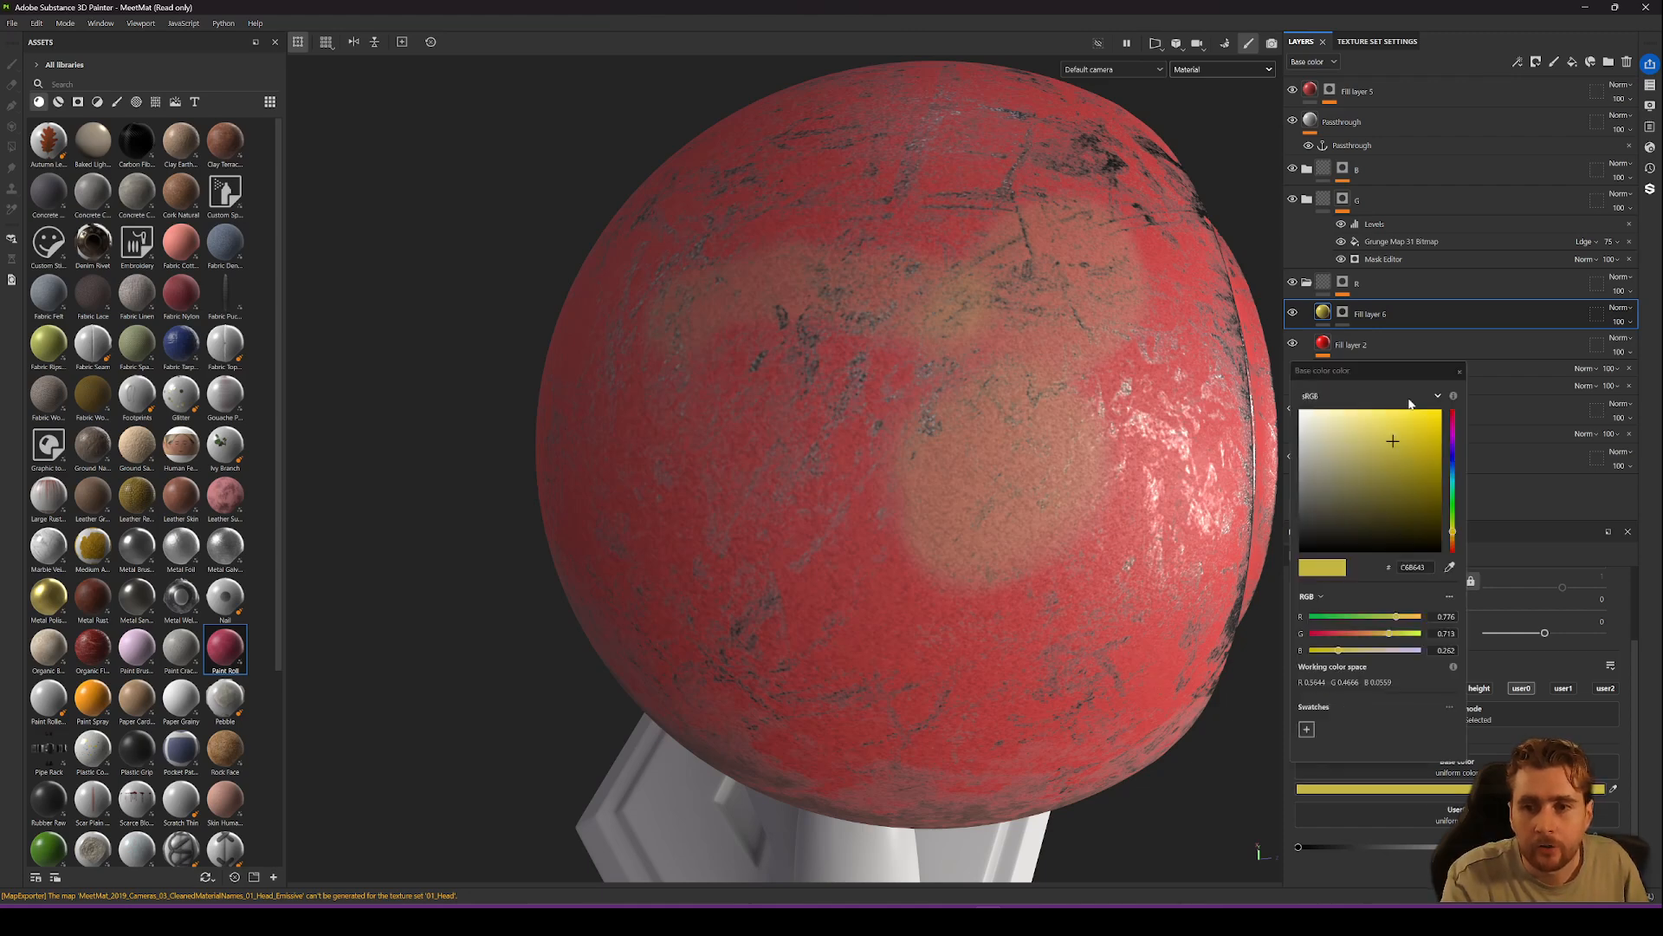
pyautogui.click(1459, 372)
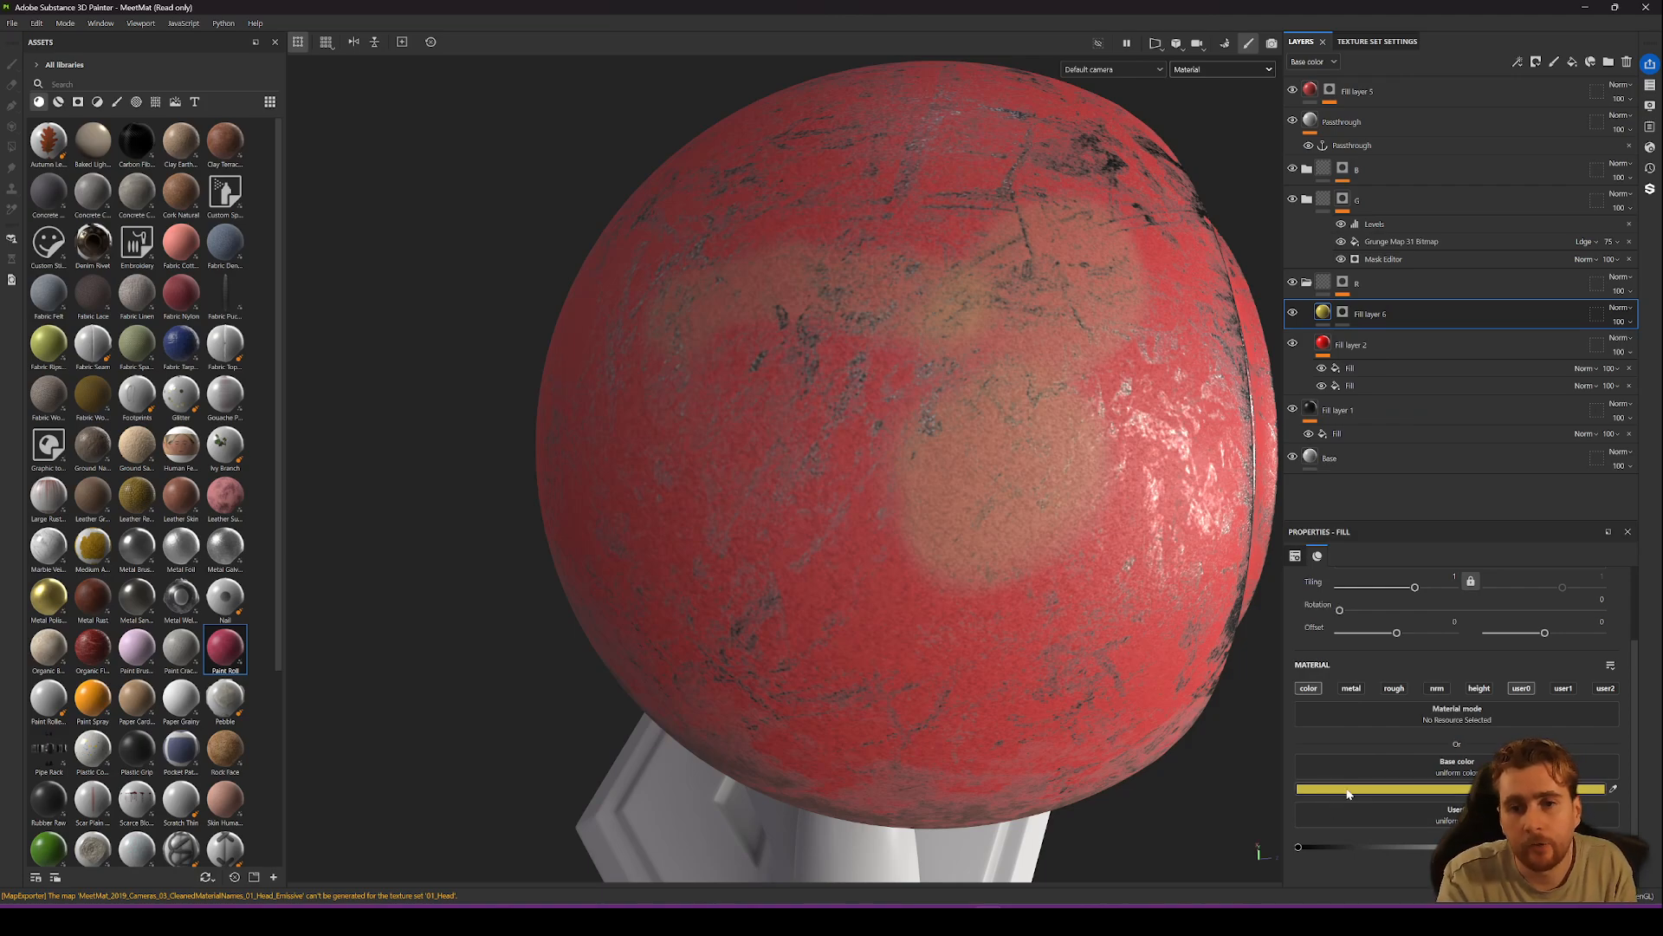
# Adjust the hue of Fill layer 5's base color and settle on red, RGB 0.758, 0.239, 0.239.
pyautogui.click(1310, 98)
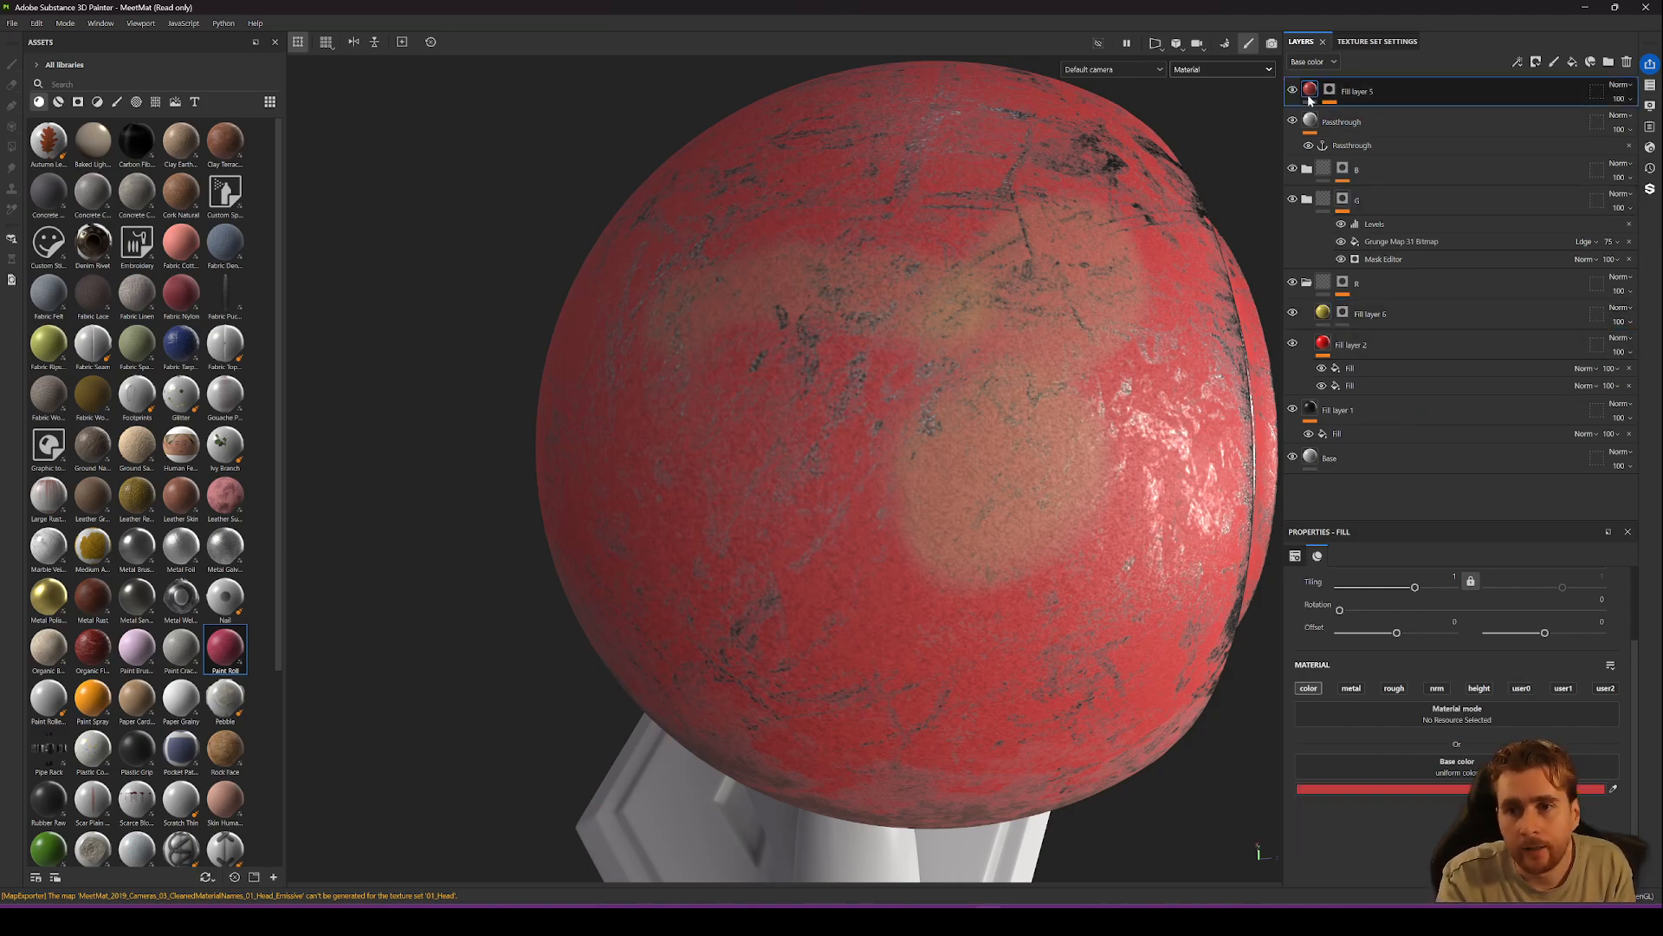
pyautogui.click(1455, 788)
pyautogui.moveTo(1455, 486); pyautogui.dragTo(1470, 573)
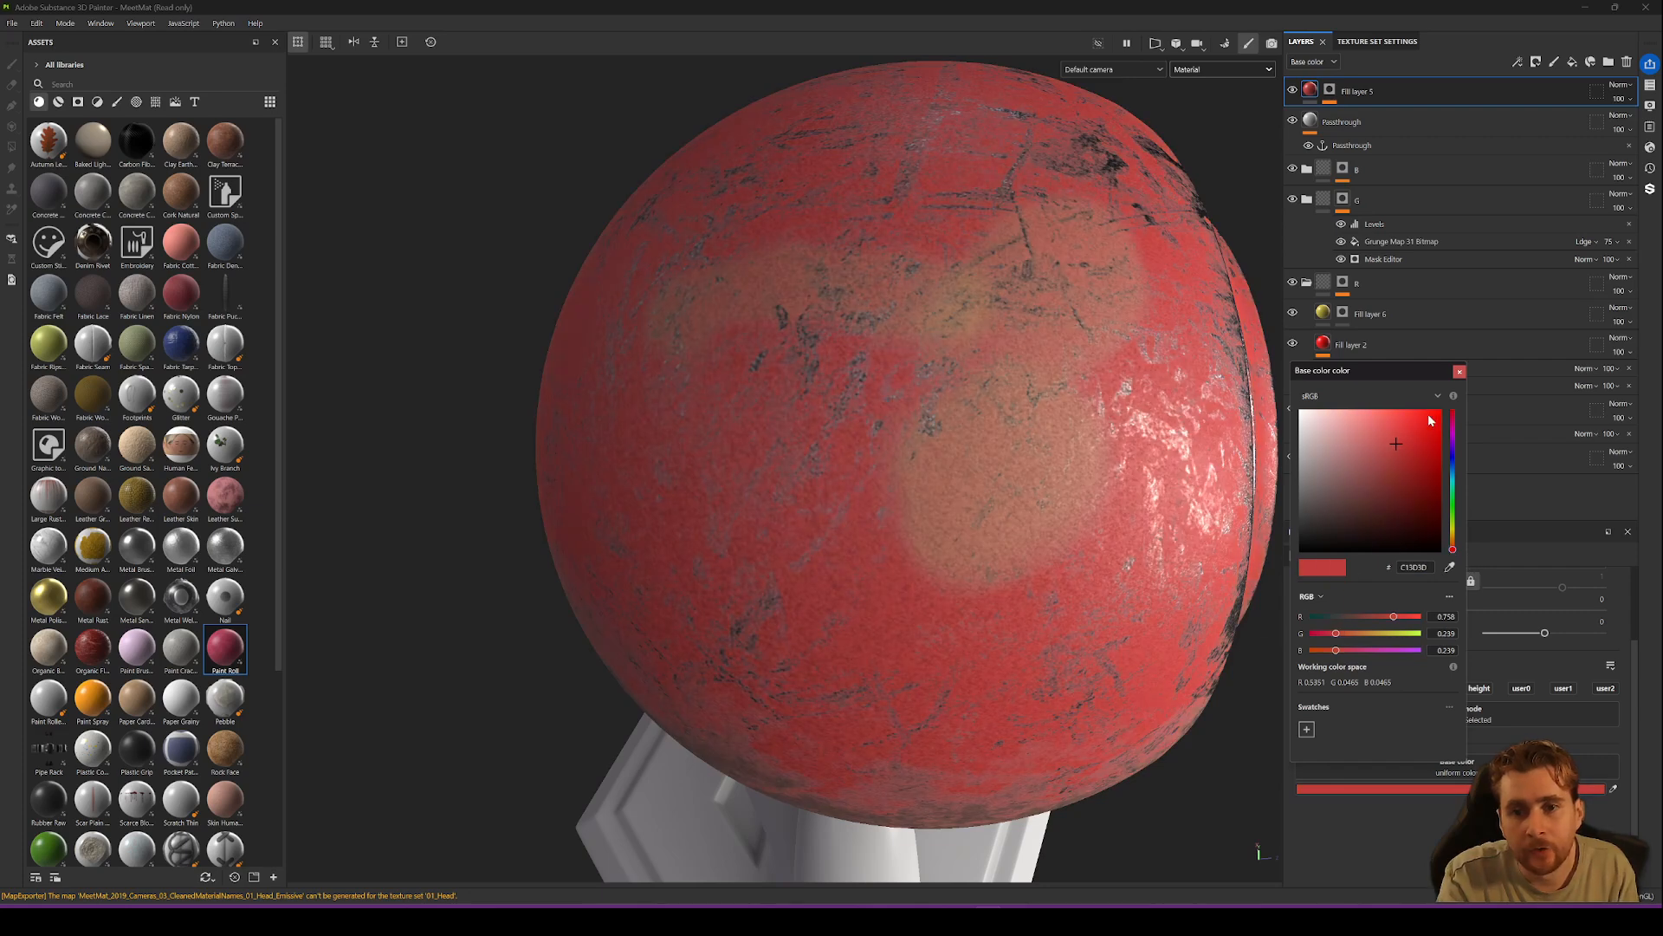
pyautogui.click(1460, 373)
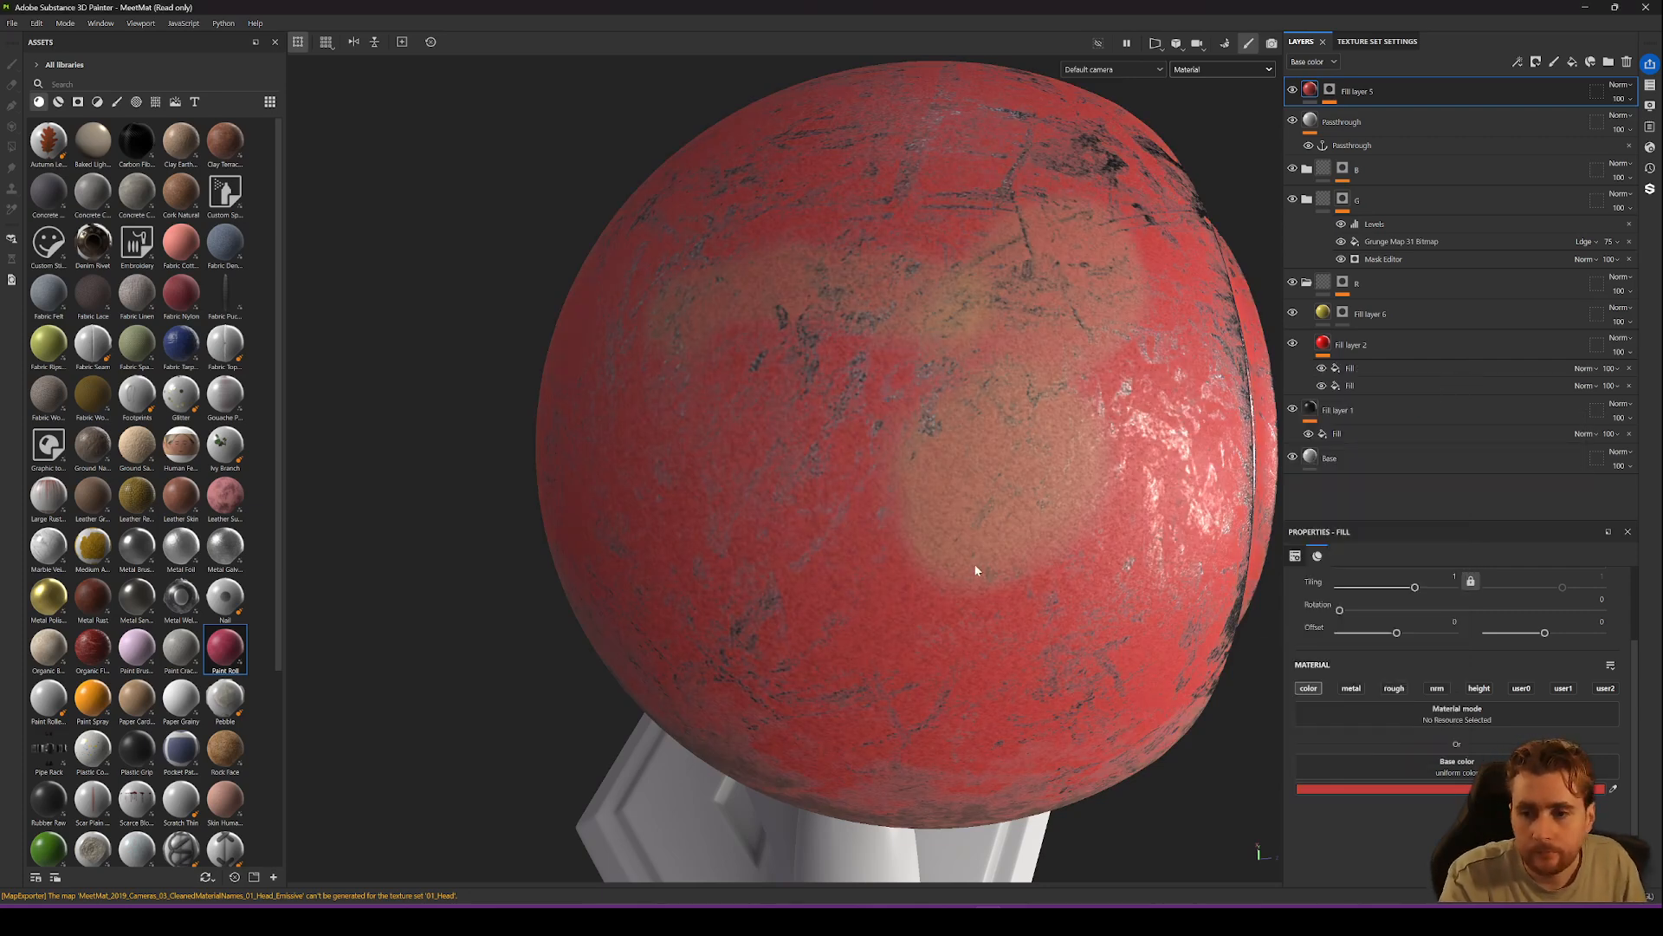
# Inspect the painted yellow patches around the head with Fill layer 5's red tint hidden and shown.
pyautogui.keyDown('alt'); pyautogui.moveTo(835, 580); pyautogui.dragTo(973, 503, button='middle'); pyautogui.keyUp('alt')
pyautogui.moveTo(973, 502)
pyautogui.keyDown('alt'); pyautogui.mouseDown()
pyautogui.moveTo(1008, 472)
pyautogui.moveTo(997, 485)
pyautogui.mouseUp(); pyautogui.keyUp('alt')
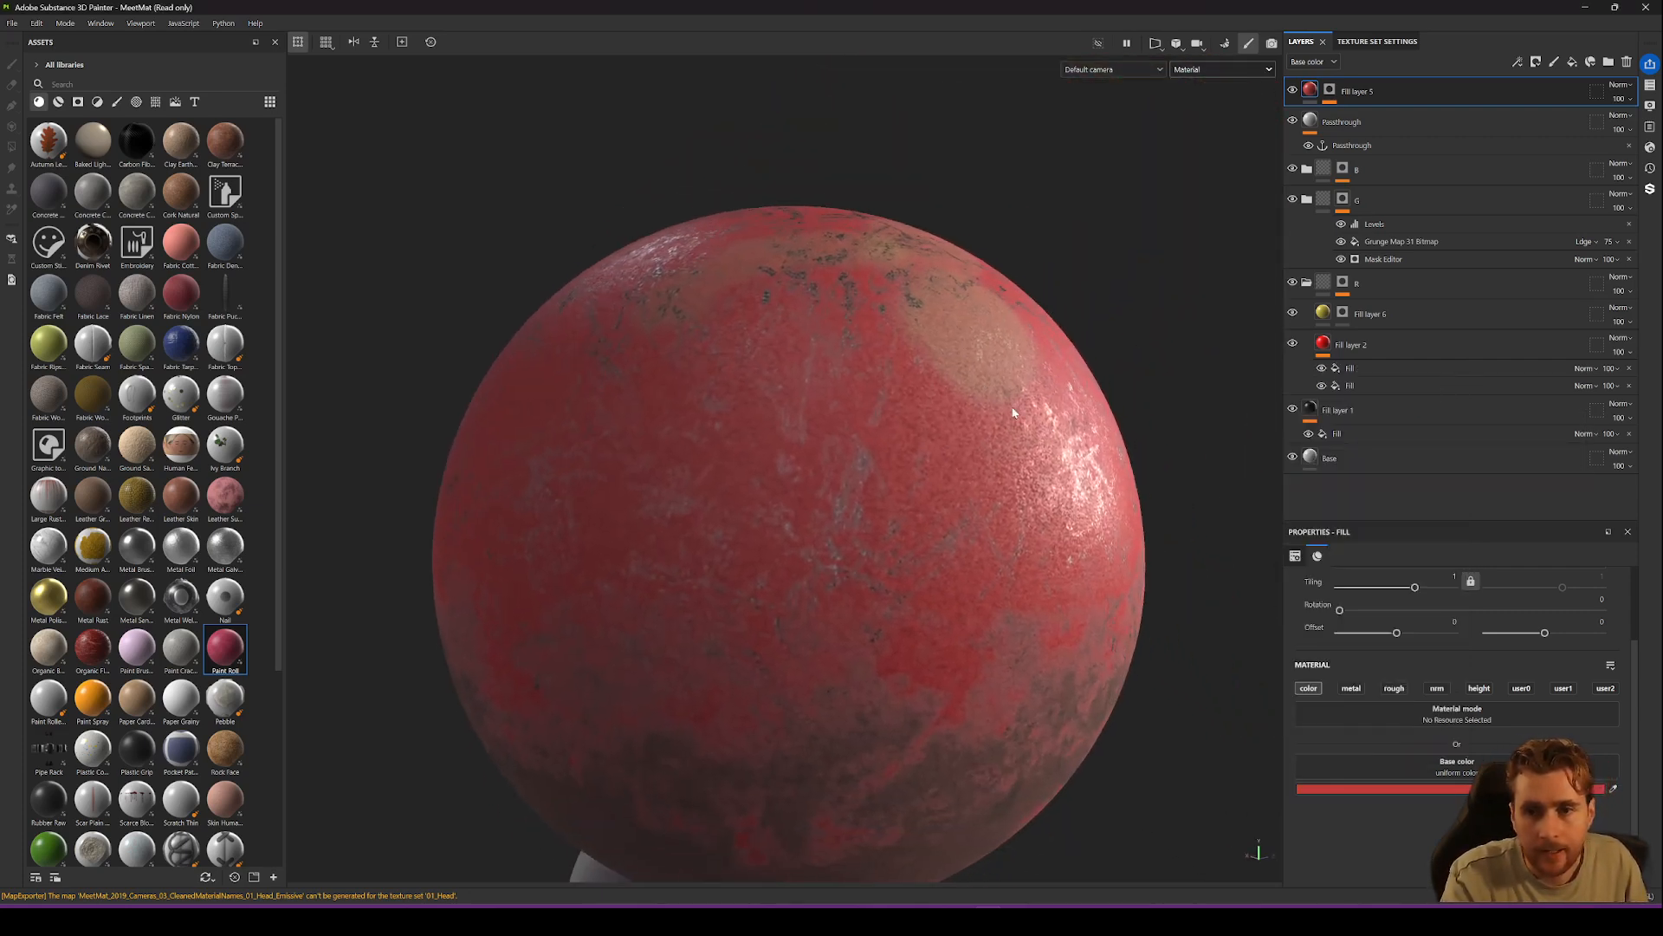
pyautogui.click(1293, 90)
pyautogui.keyDown('alt'); pyautogui.moveTo(979, 407); pyautogui.dragTo(1073, 472); pyautogui.keyUp('alt')
pyautogui.scroll(-3, 919, 544)
pyautogui.scroll(3, 979, 503)
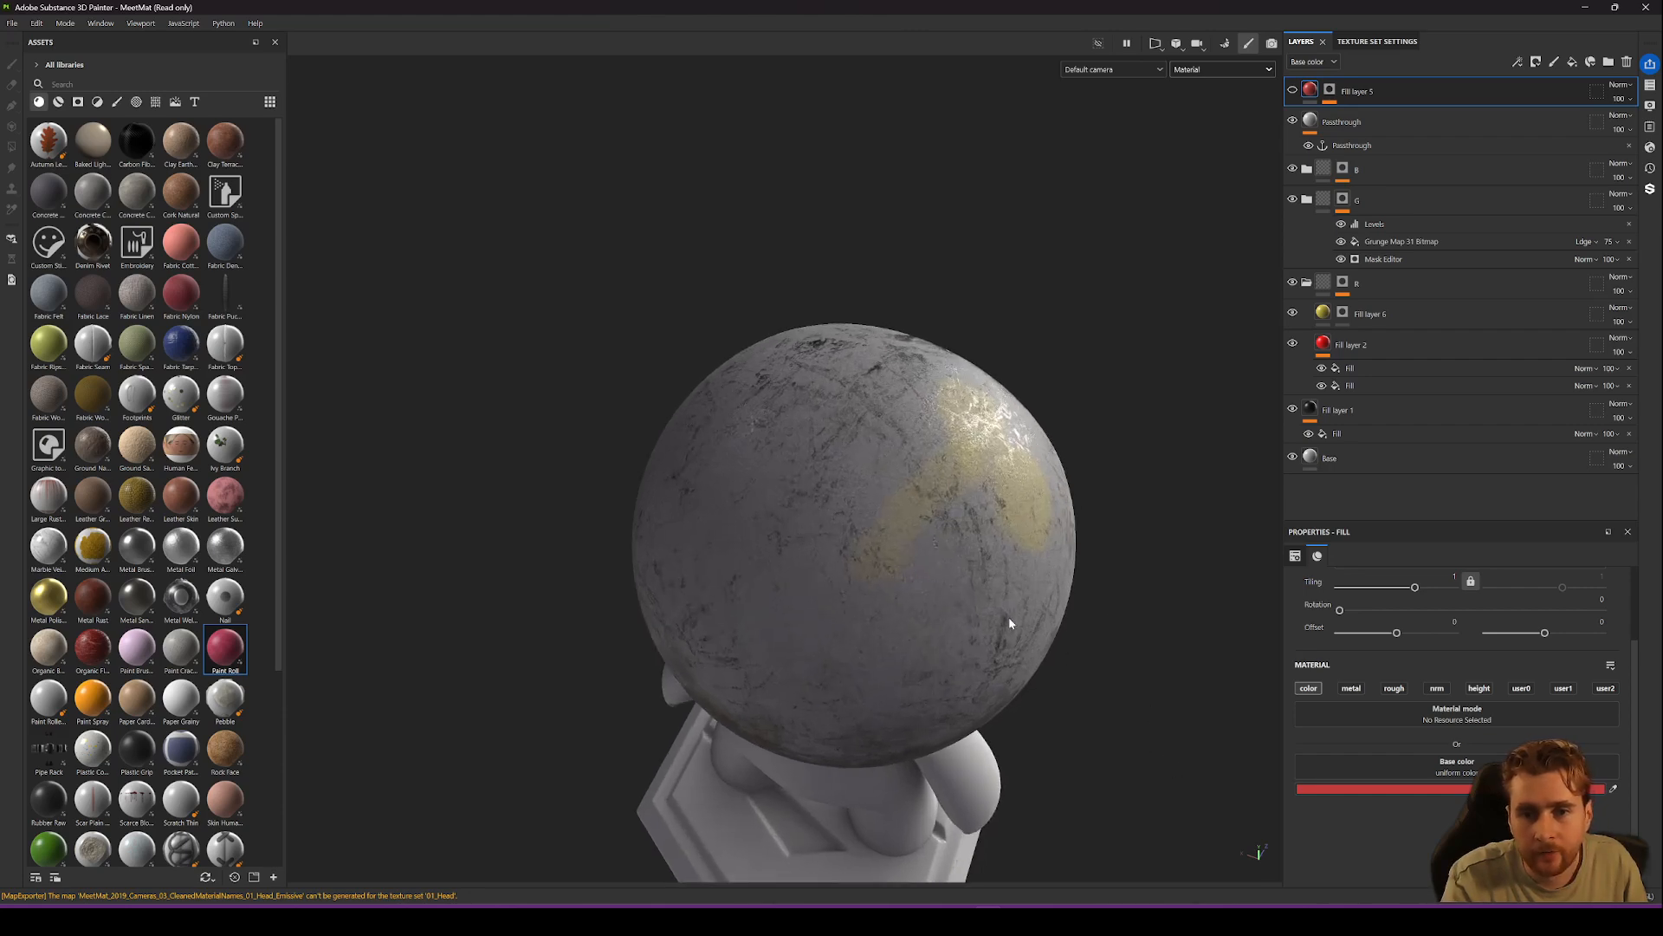
pyautogui.click(1292, 90)
pyautogui.keyDown('alt'); pyautogui.moveTo(1043, 602); pyautogui.dragTo(1065, 467); pyautogui.keyUp('alt')
pyautogui.keyDown('alt'); pyautogui.moveTo(875, 607); pyautogui.dragTo(957, 631); pyautogui.keyUp('alt')
pyautogui.keyDown('alt'); pyautogui.moveTo(957, 631); pyautogui.dragTo(934, 762, button='middle'); pyautogui.keyUp('alt')
pyautogui.keyDown('alt'); pyautogui.moveTo(934, 762); pyautogui.dragTo(1027, 792, button='right'); pyautogui.keyUp('alt')
pyautogui.keyDown('alt'); pyautogui.moveTo(1026, 792); pyautogui.dragTo(1075, 832); pyautogui.keyUp('alt')
pyautogui.keyDown('alt'); pyautogui.moveTo(1074, 831); pyautogui.dragTo(1157, 779, button='middle'); pyautogui.keyUp('alt')
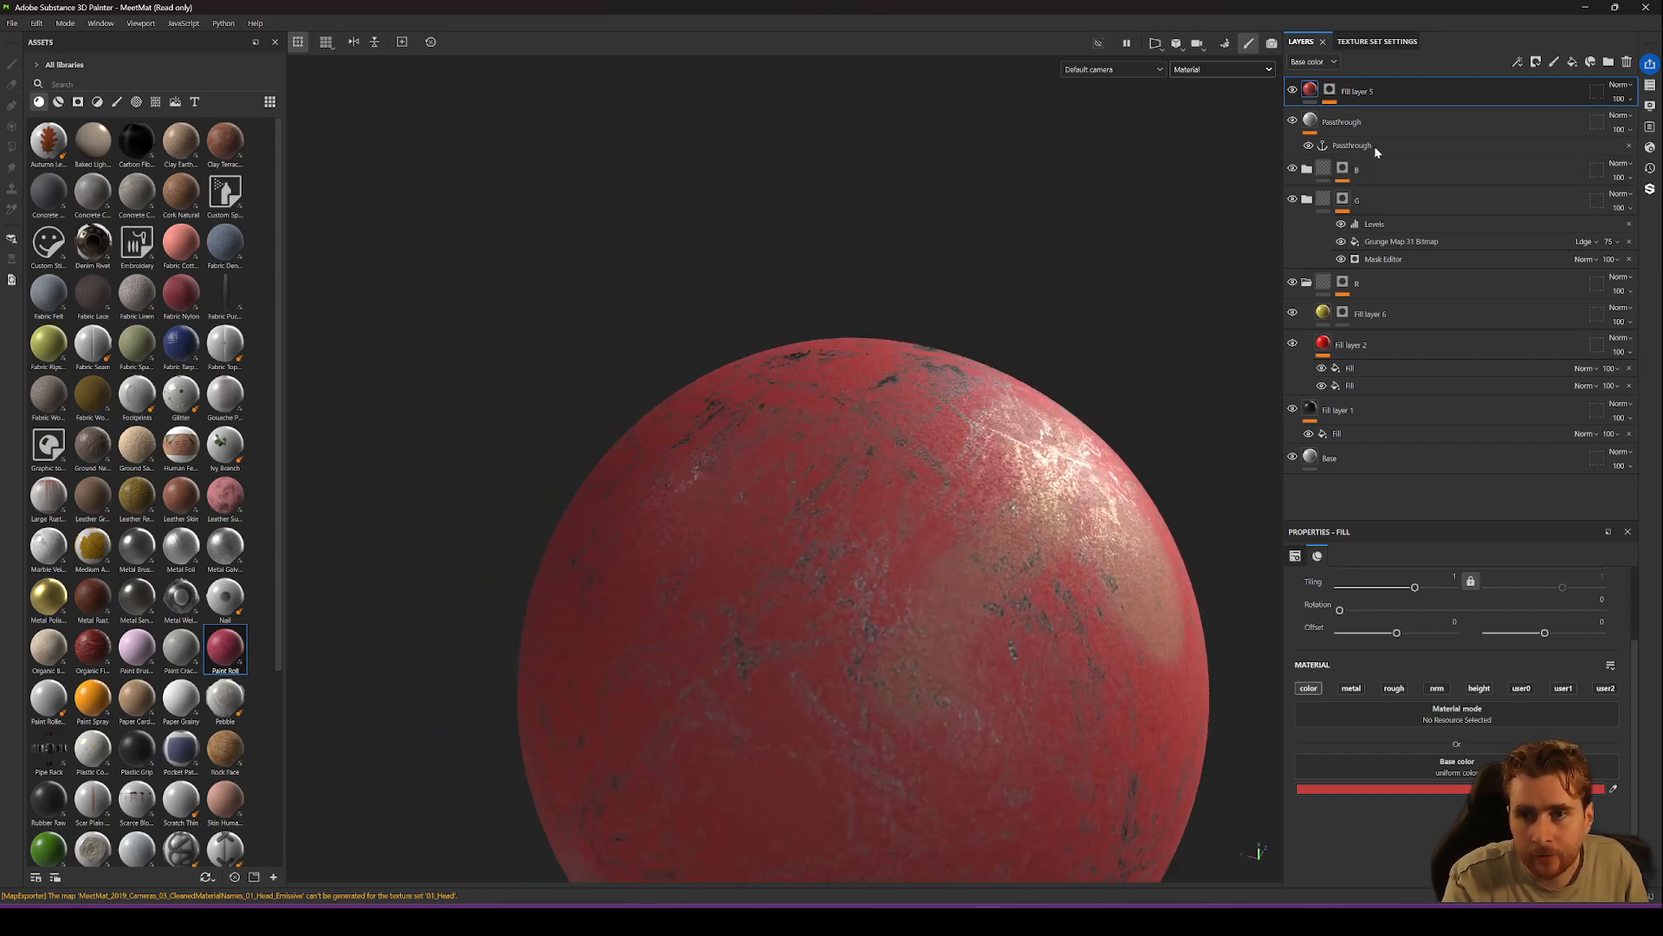
# Duplicate Fill layer 6 inside the R folder and target the duplicate's mask for painting.
pyautogui.rightClick(1402, 315)
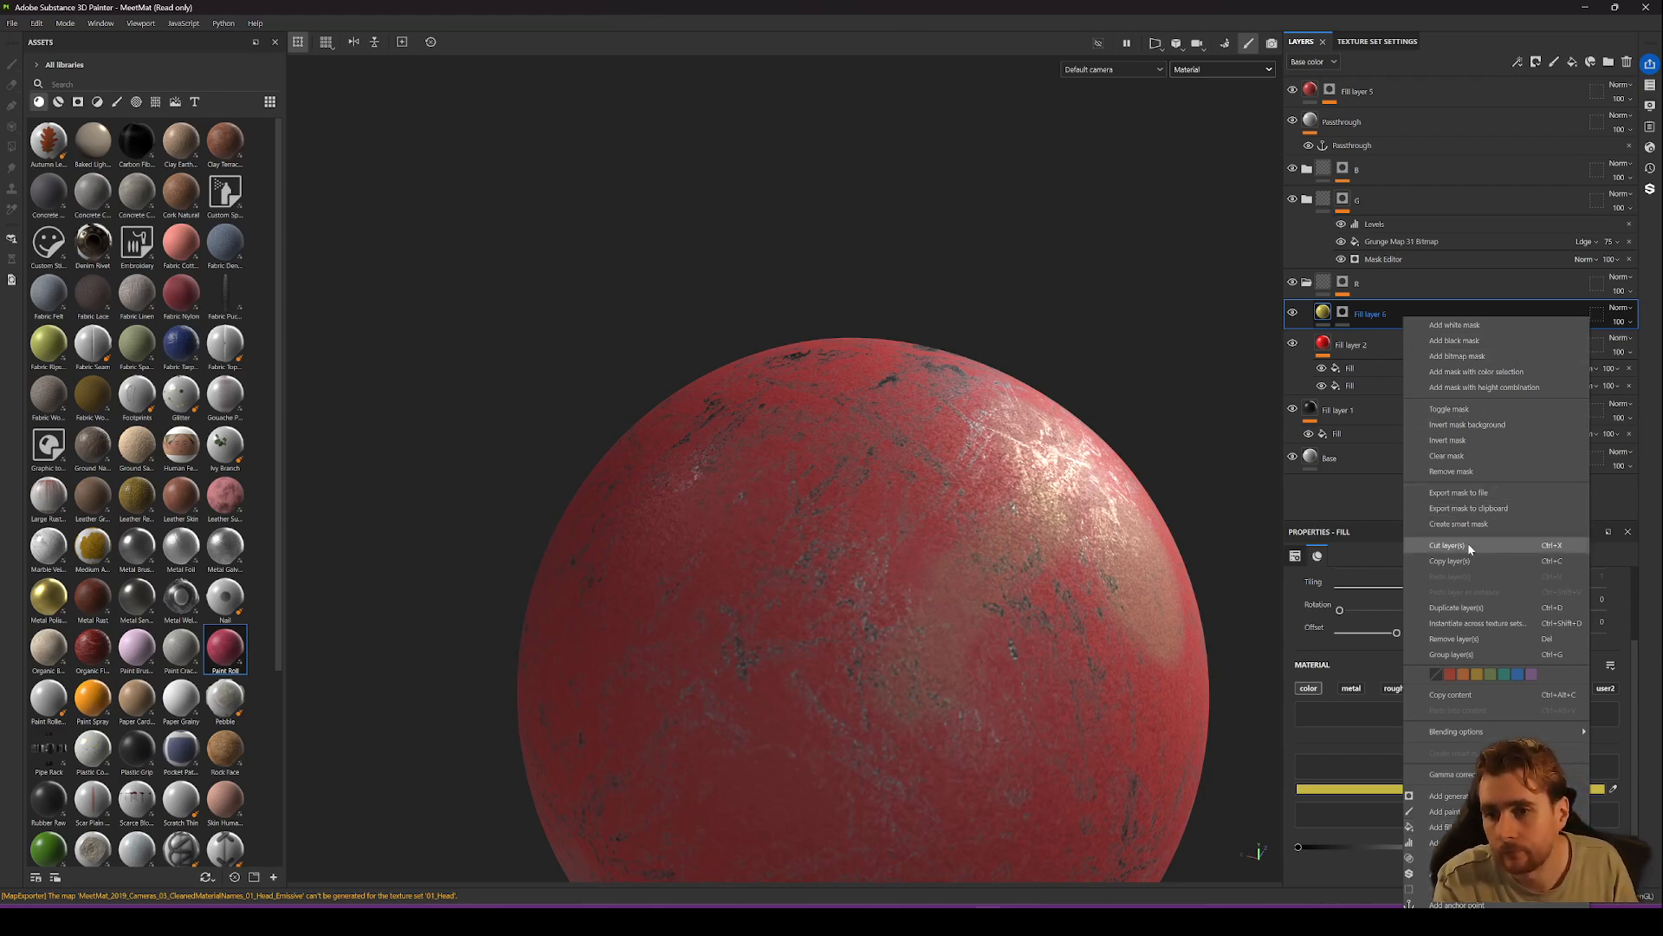
pyautogui.click(1473, 606)
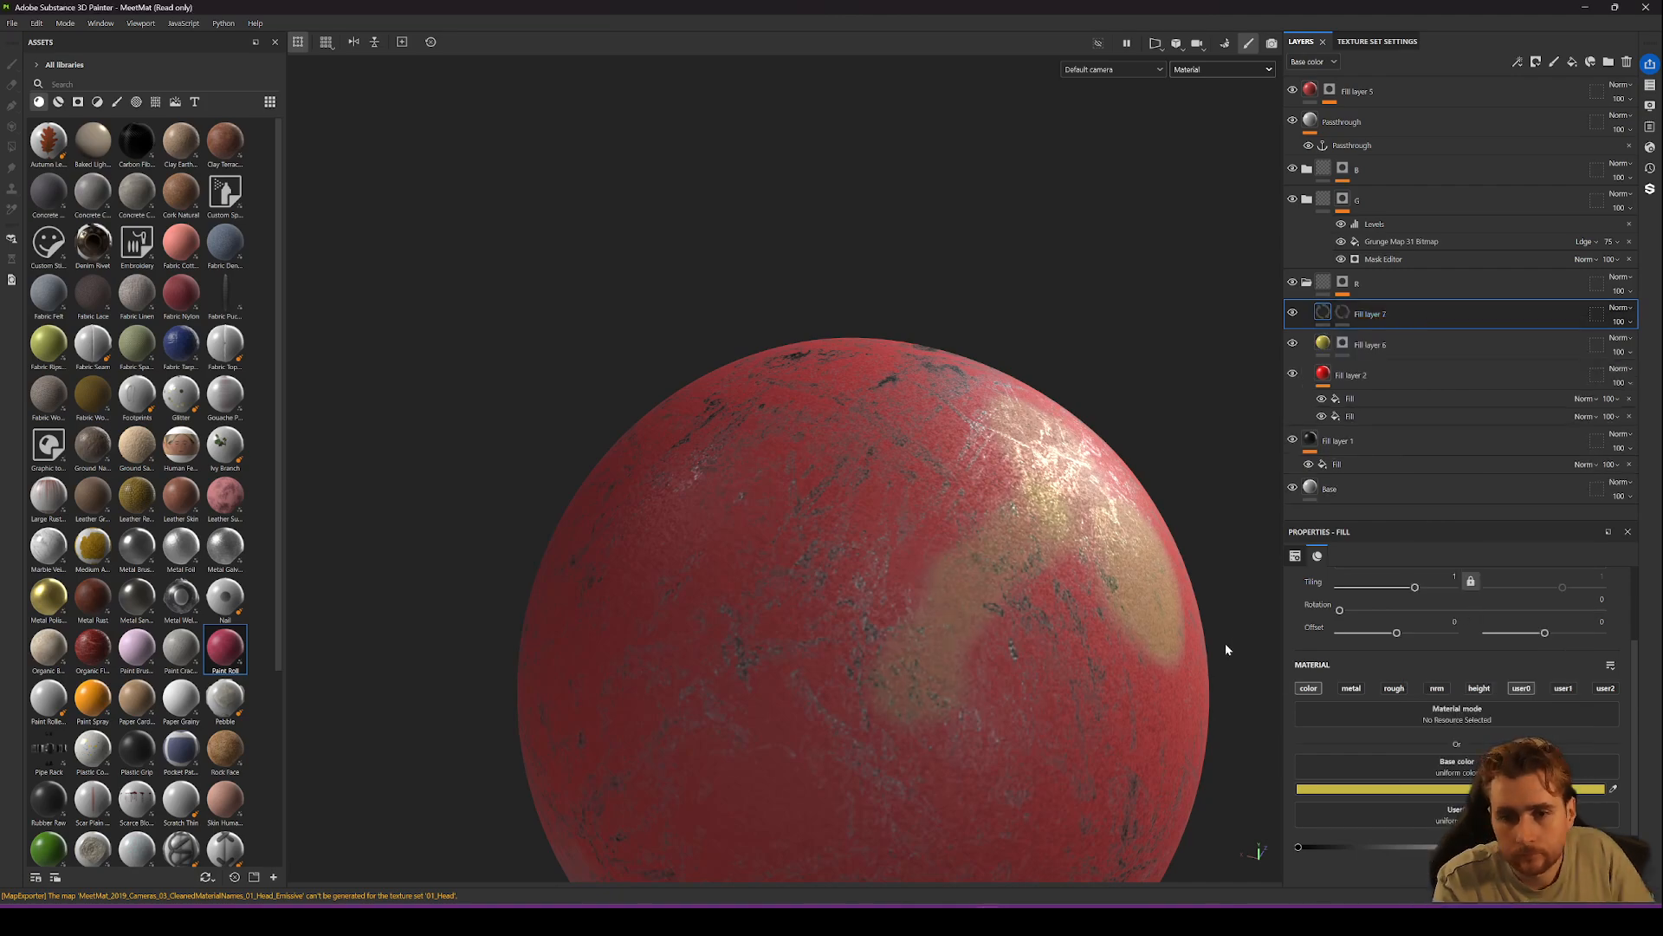
pyautogui.click(1342, 314)
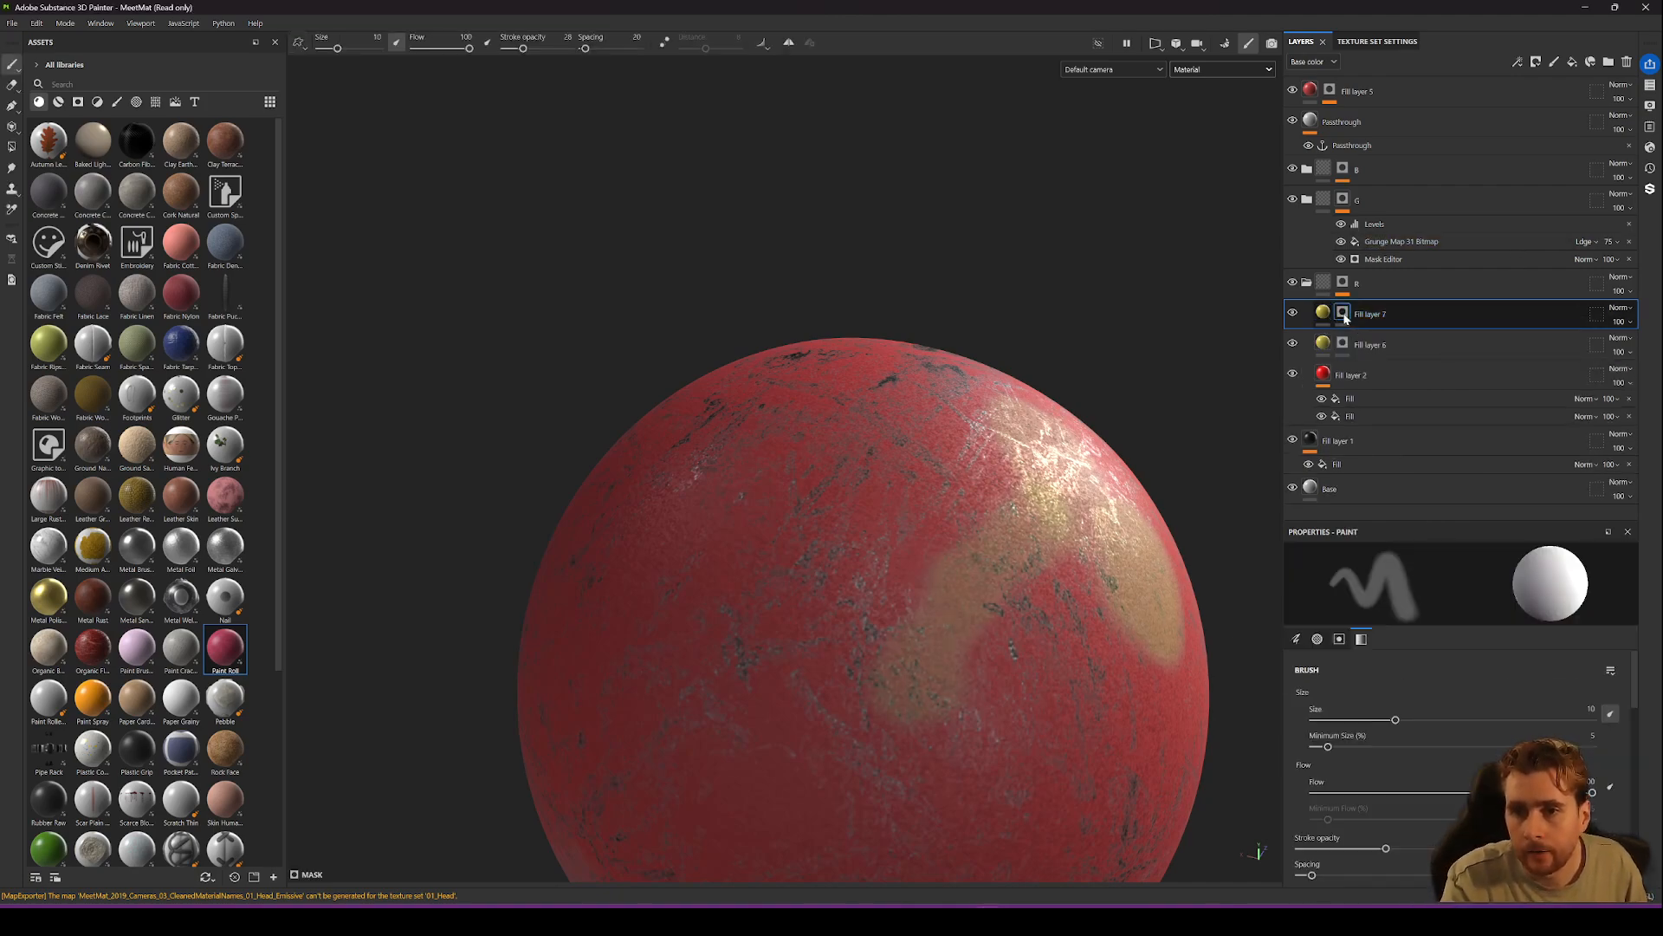
# Clear the mask of Fill layer 7 in the R folder to remove its copied painted patches.
pyautogui.rightClick(1346, 318)
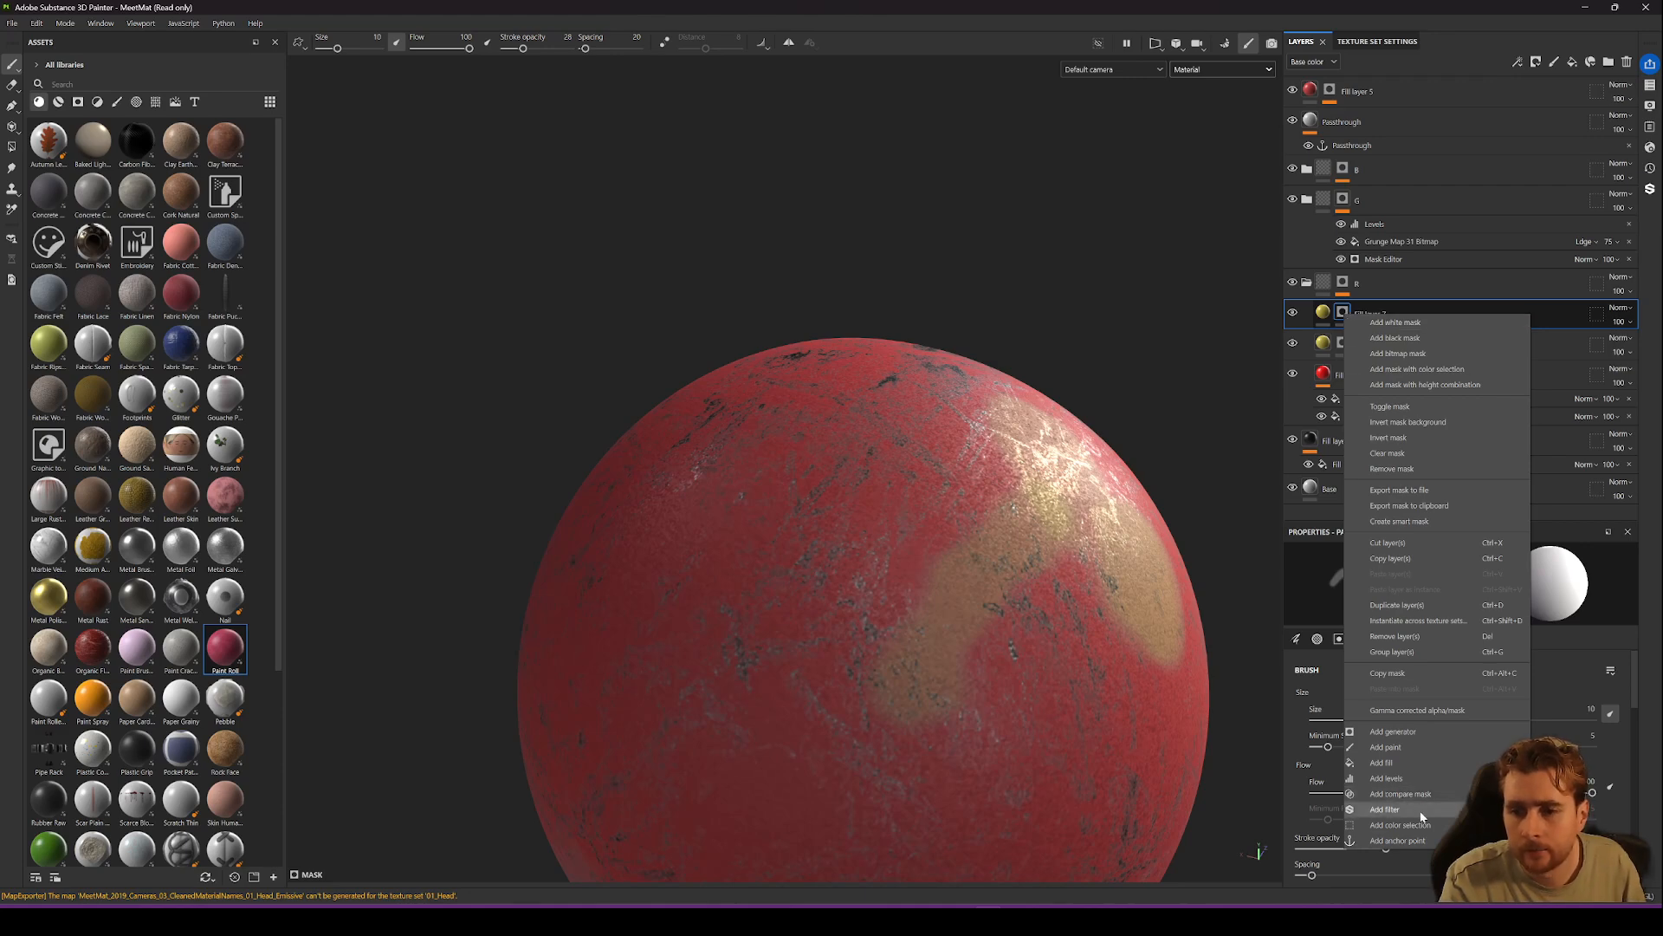
pyautogui.click(1431, 456)
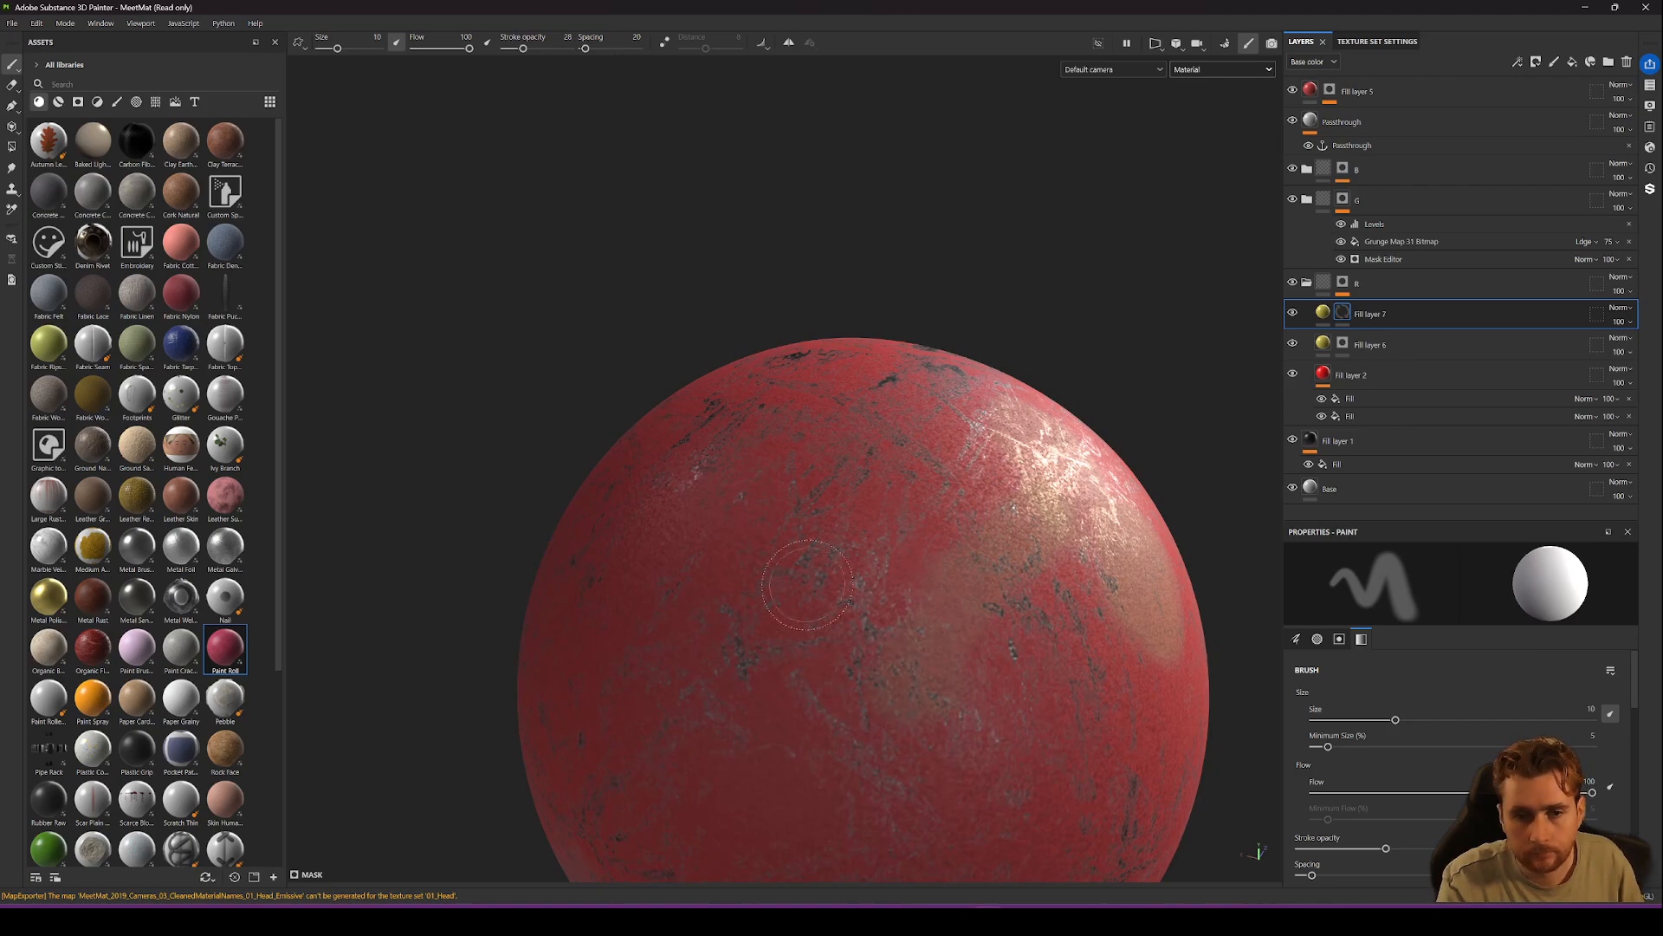
pyautogui.keyDown('alt'); pyautogui.moveTo(808, 584); pyautogui.dragTo(1057, 576); pyautogui.keyUp('alt')
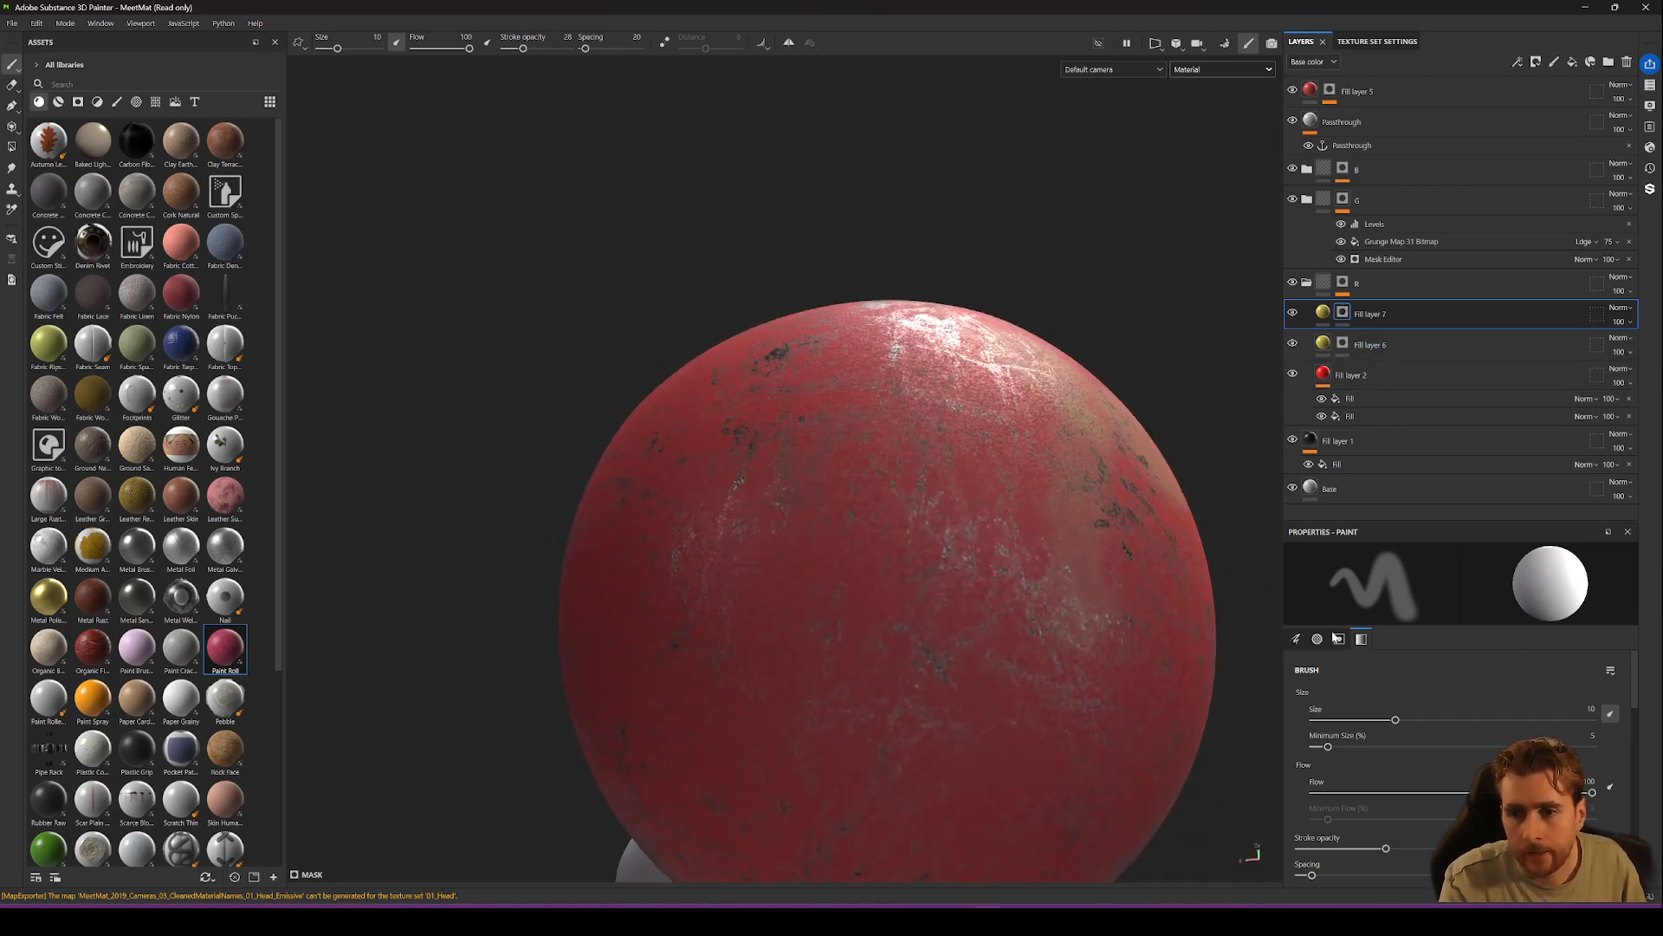
# Change Fill layer 7's base color to blue and target its mask for painting.
pyautogui.scroll(-3, 1395, 786)
pyautogui.scroll(3, 1345, 782)
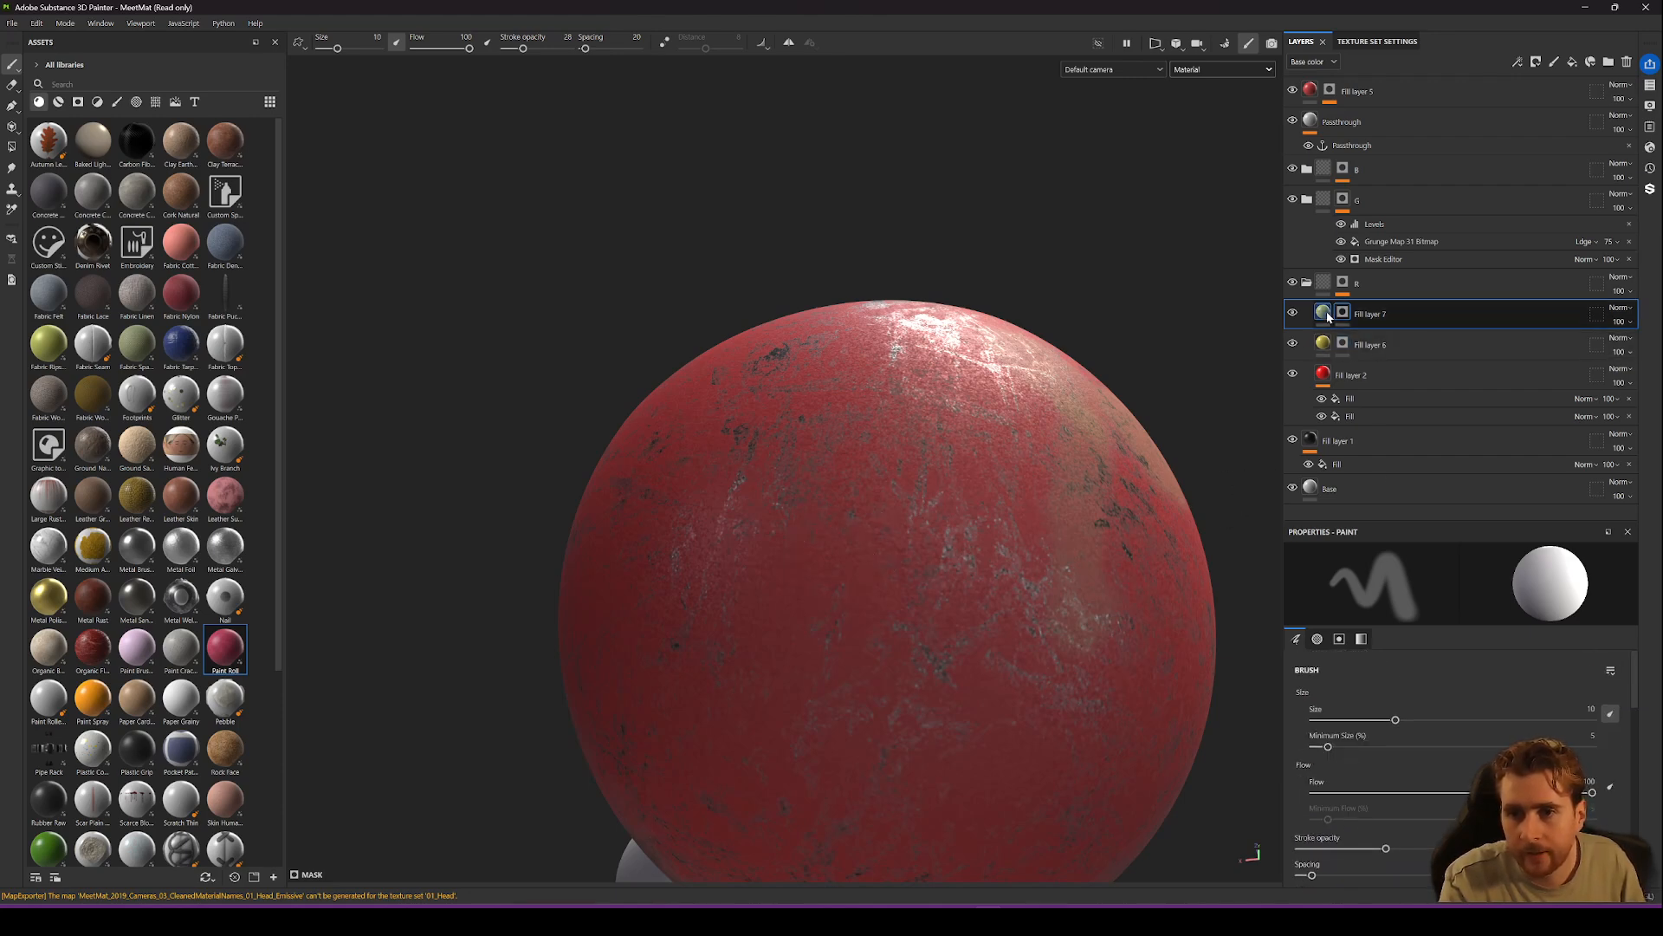
pyautogui.click(1386, 315)
pyautogui.click(1384, 789)
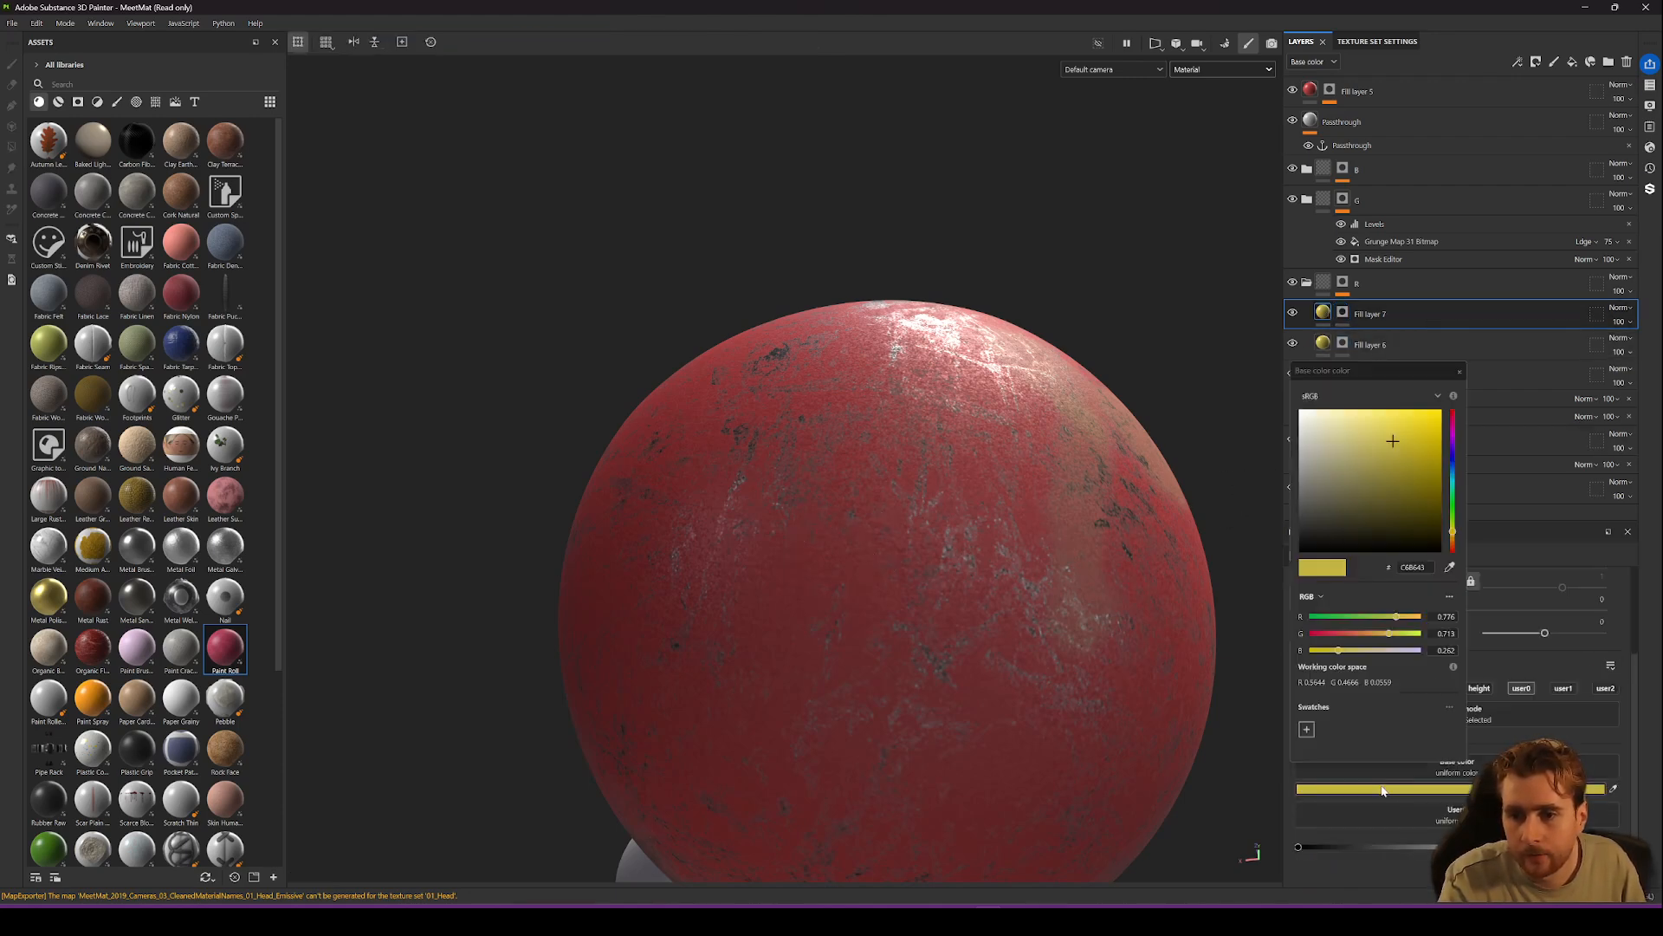
pyautogui.click(1452, 467)
pyautogui.click(1376, 468)
pyautogui.click(1458, 373)
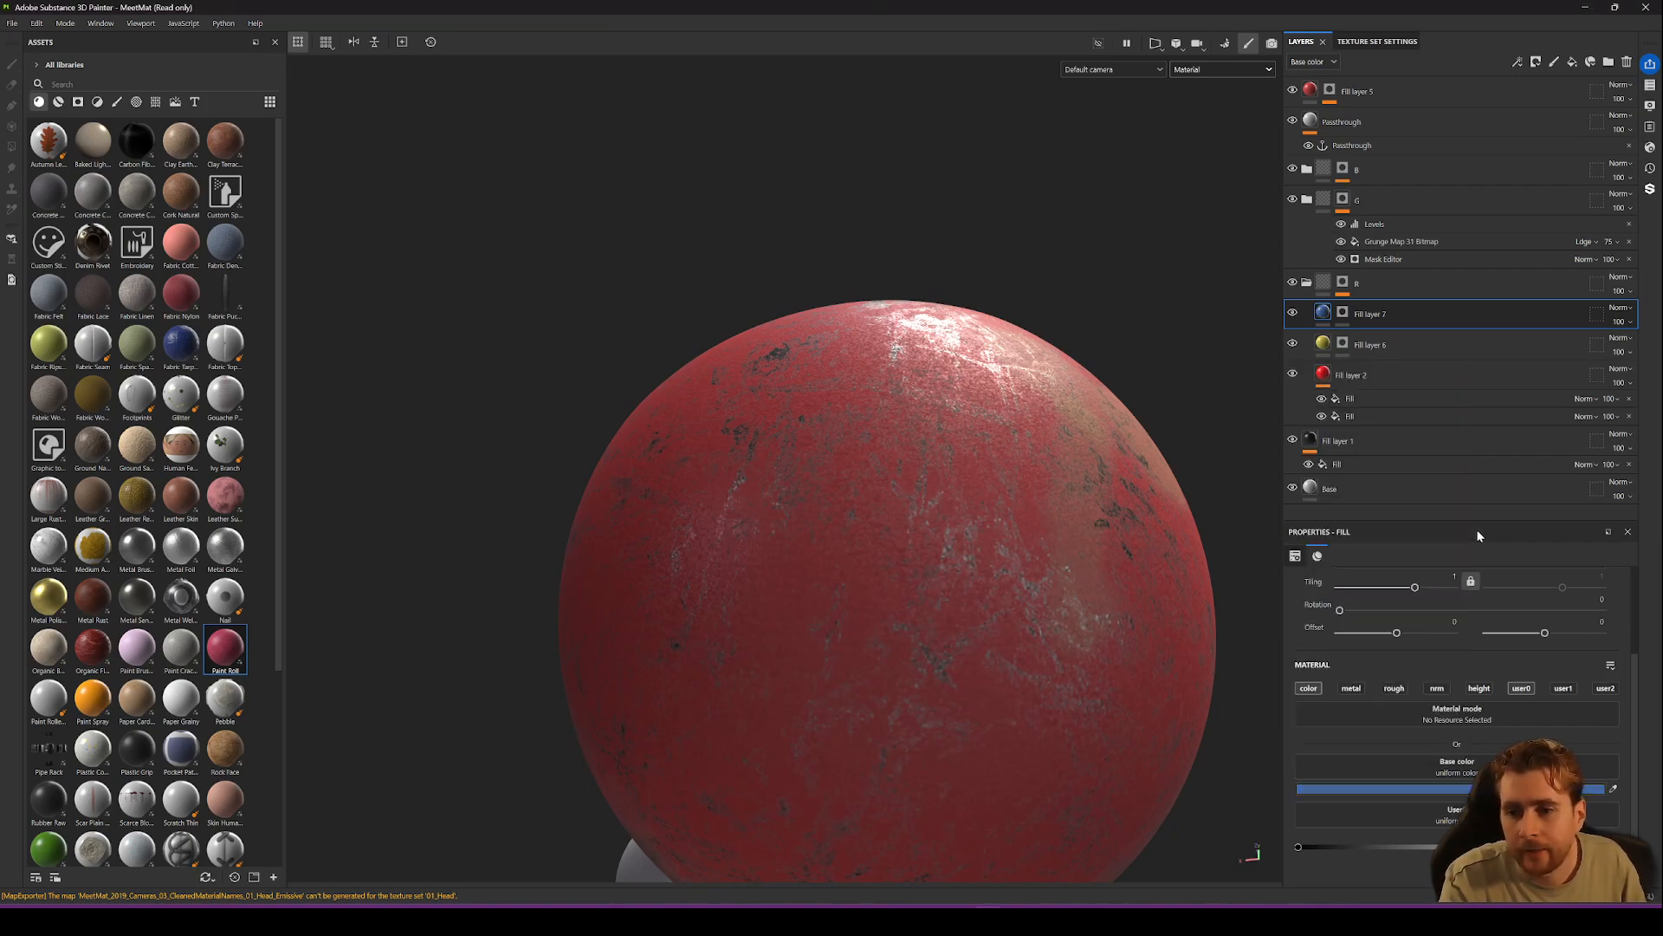
pyautogui.click(1342, 313)
# Raise the brush's stroke opacity to 64.
pyautogui.scroll(-5, 1385, 798)
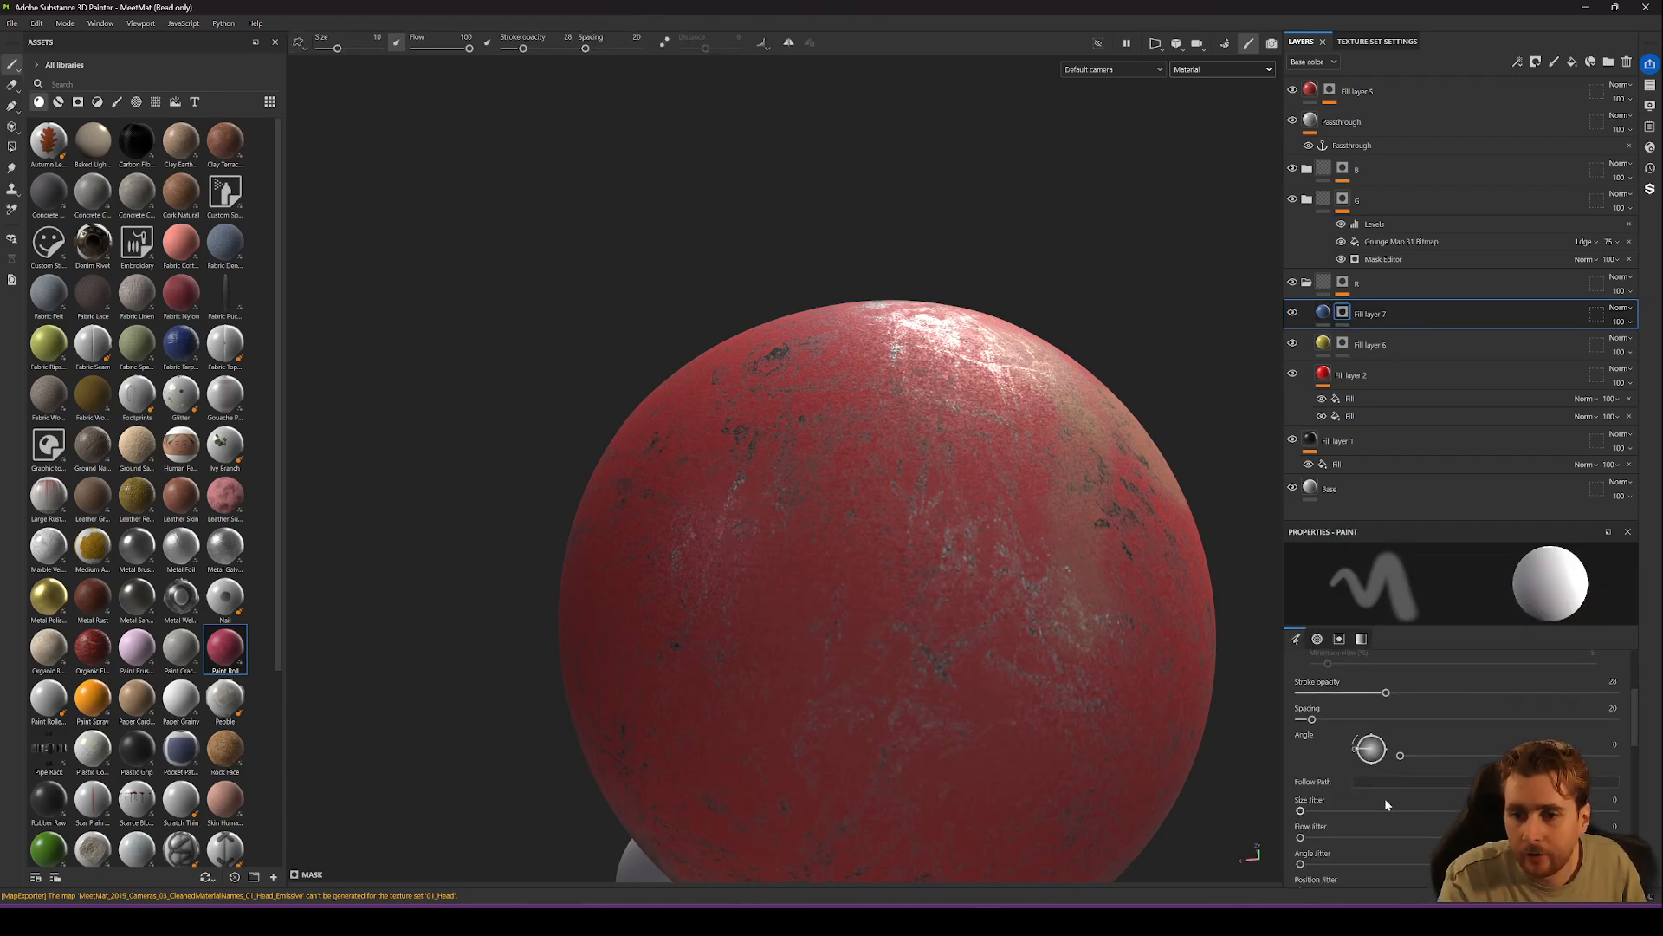
pyautogui.scroll(-3, 1342, 784)
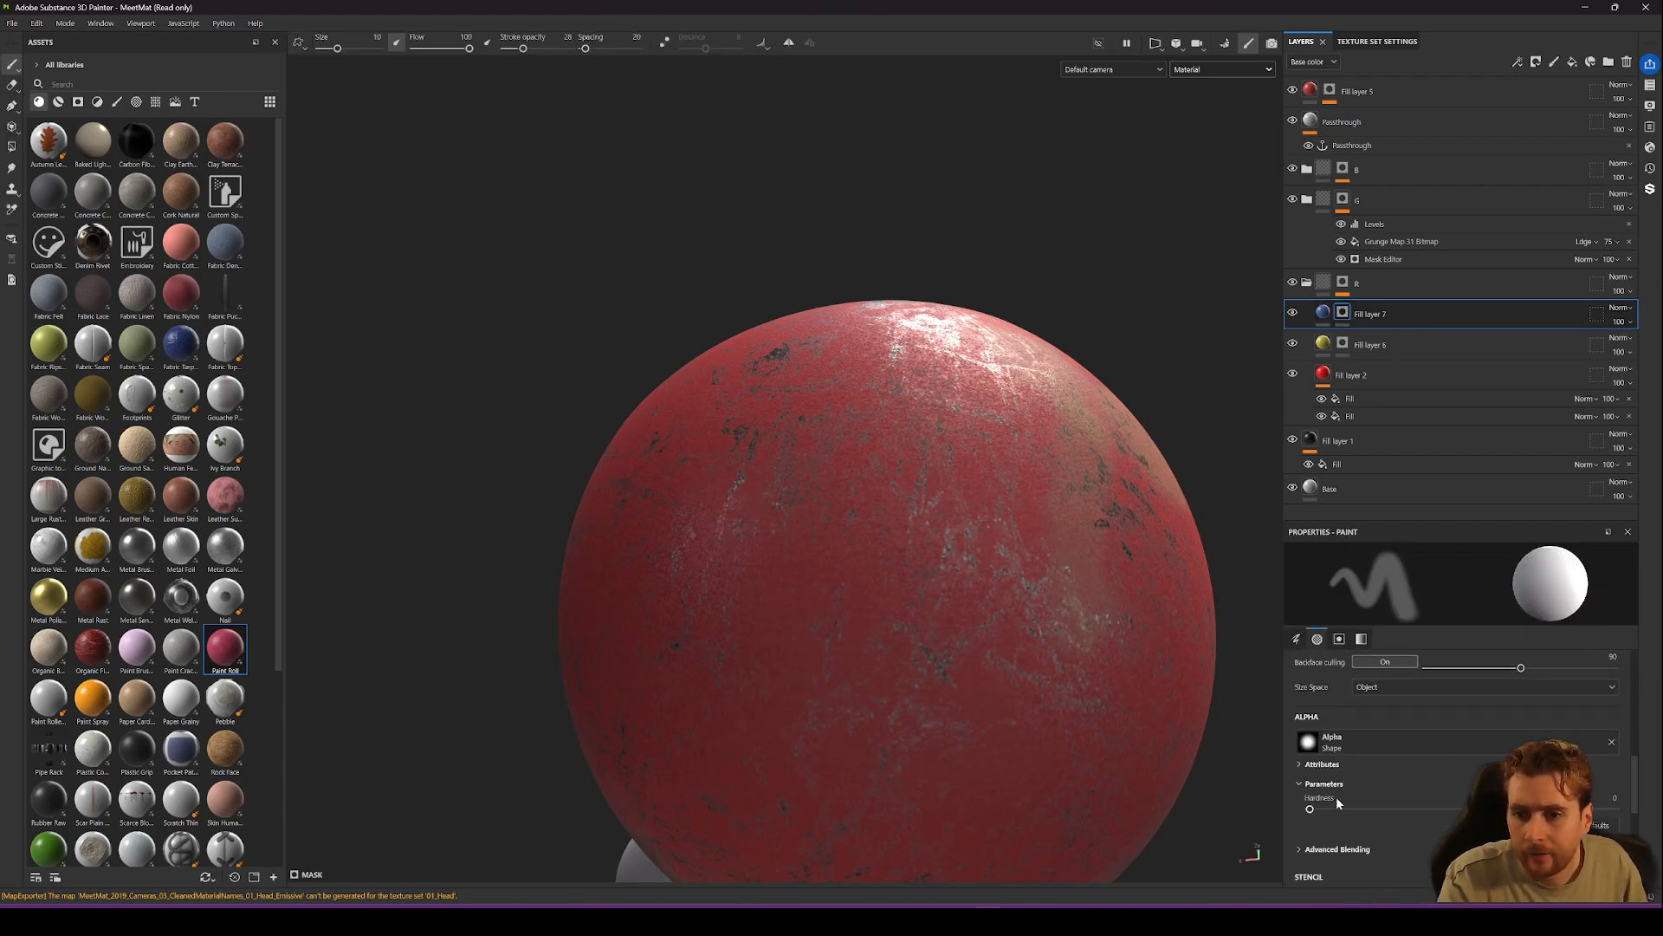
pyautogui.scroll(-6, 1362, 770)
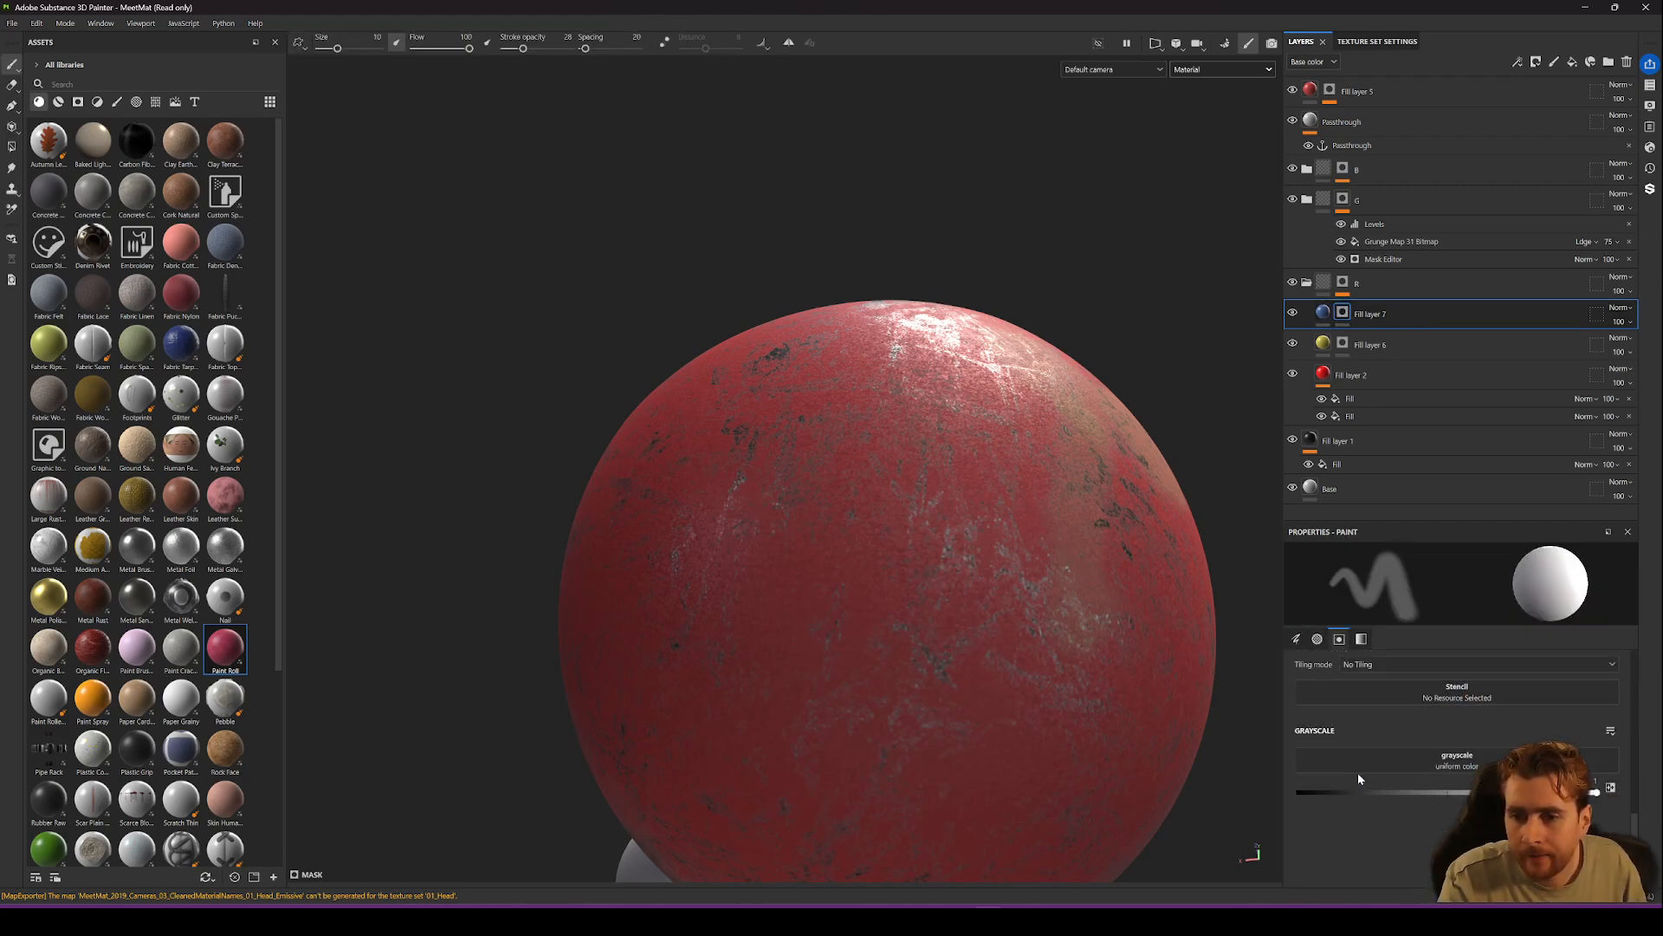
pyautogui.scroll(6, 1359, 767)
pyautogui.scroll(6, 1360, 760)
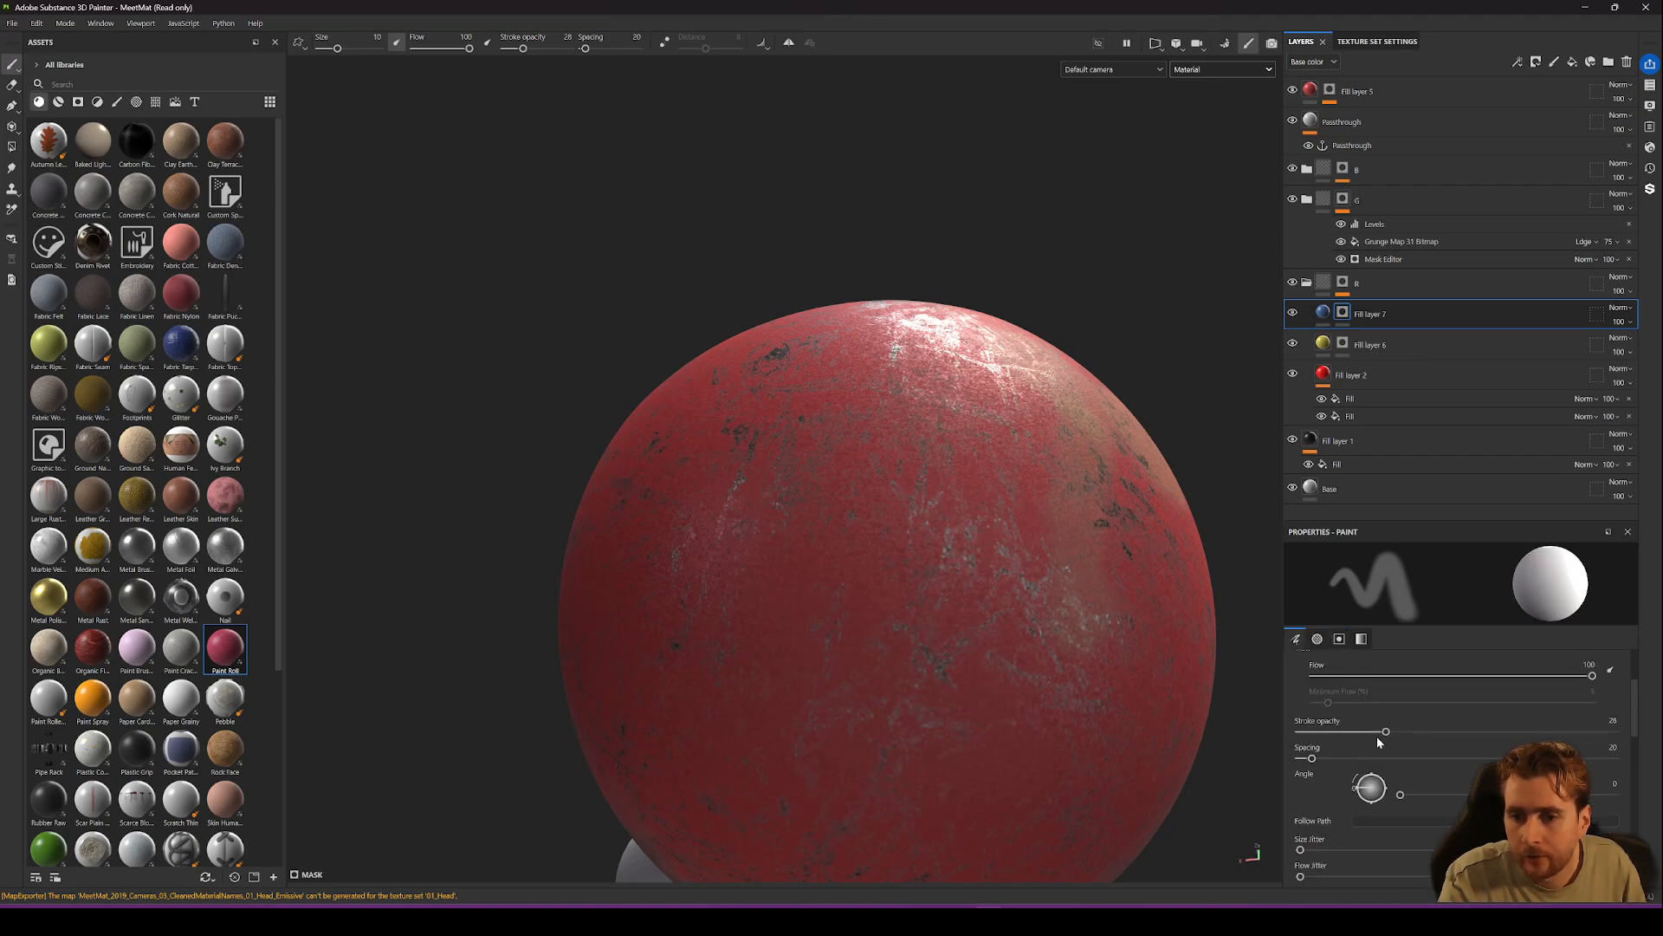
pyautogui.moveTo(1376, 735); pyautogui.dragTo(1478, 739)
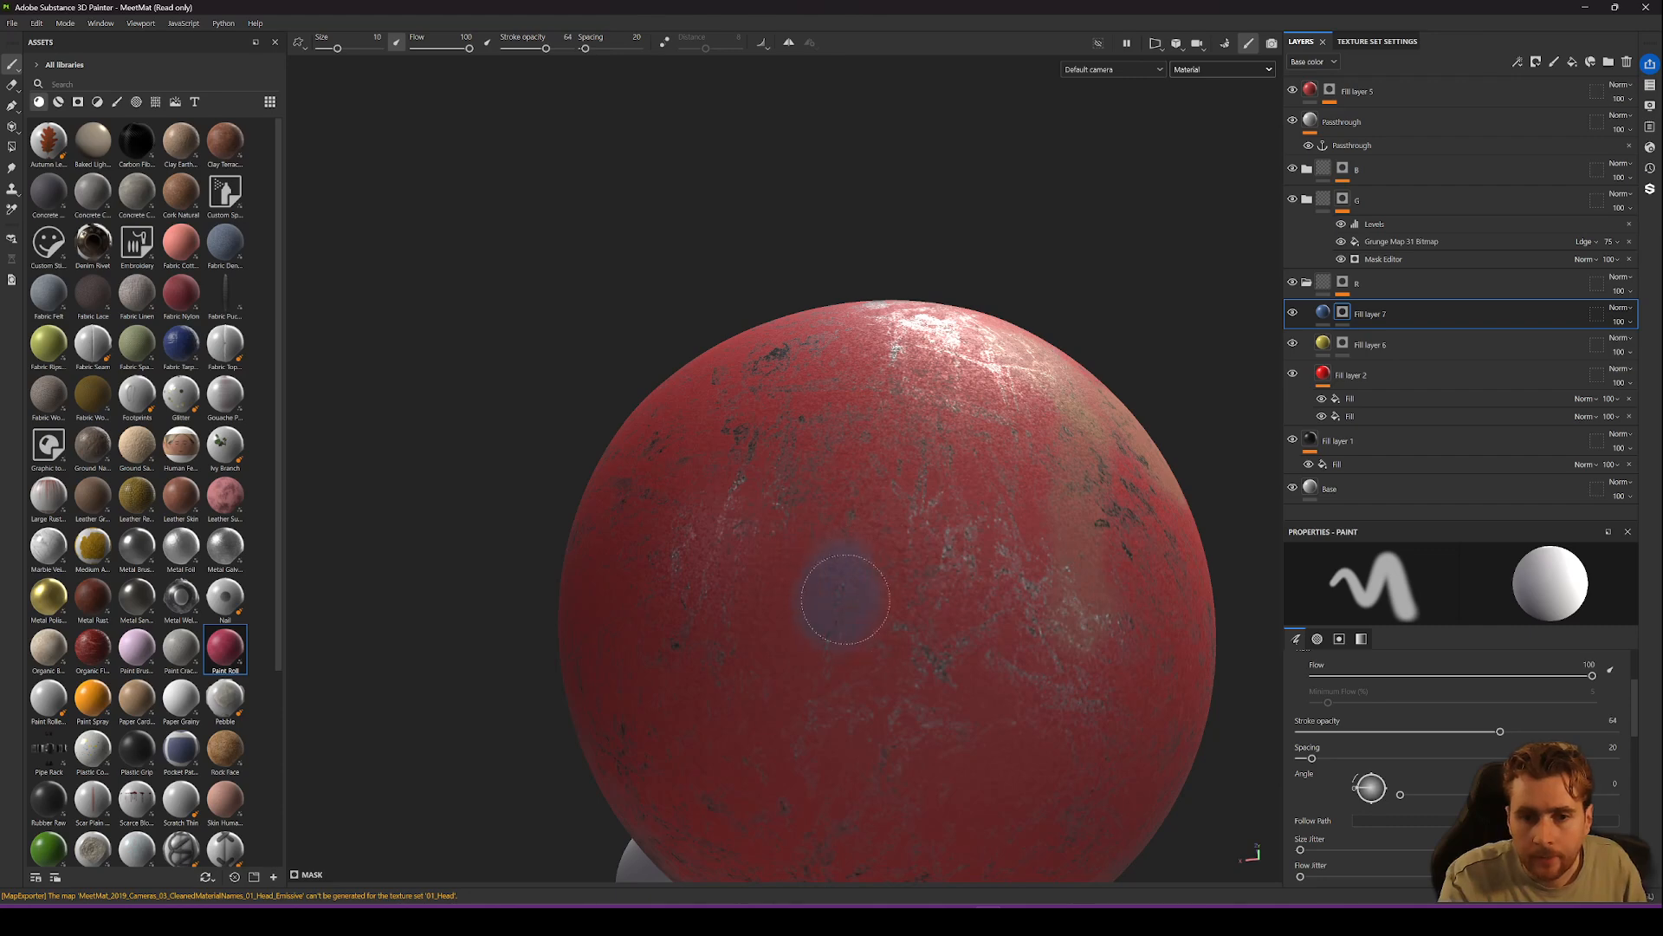
pyautogui.moveTo(845, 665)
pyautogui.keyDown('alt'); pyautogui.mouseDown()
pyautogui.moveTo(901, 644)
pyautogui.moveTo(937, 580)
pyautogui.mouseUp(); pyautogui.keyUp('alt')
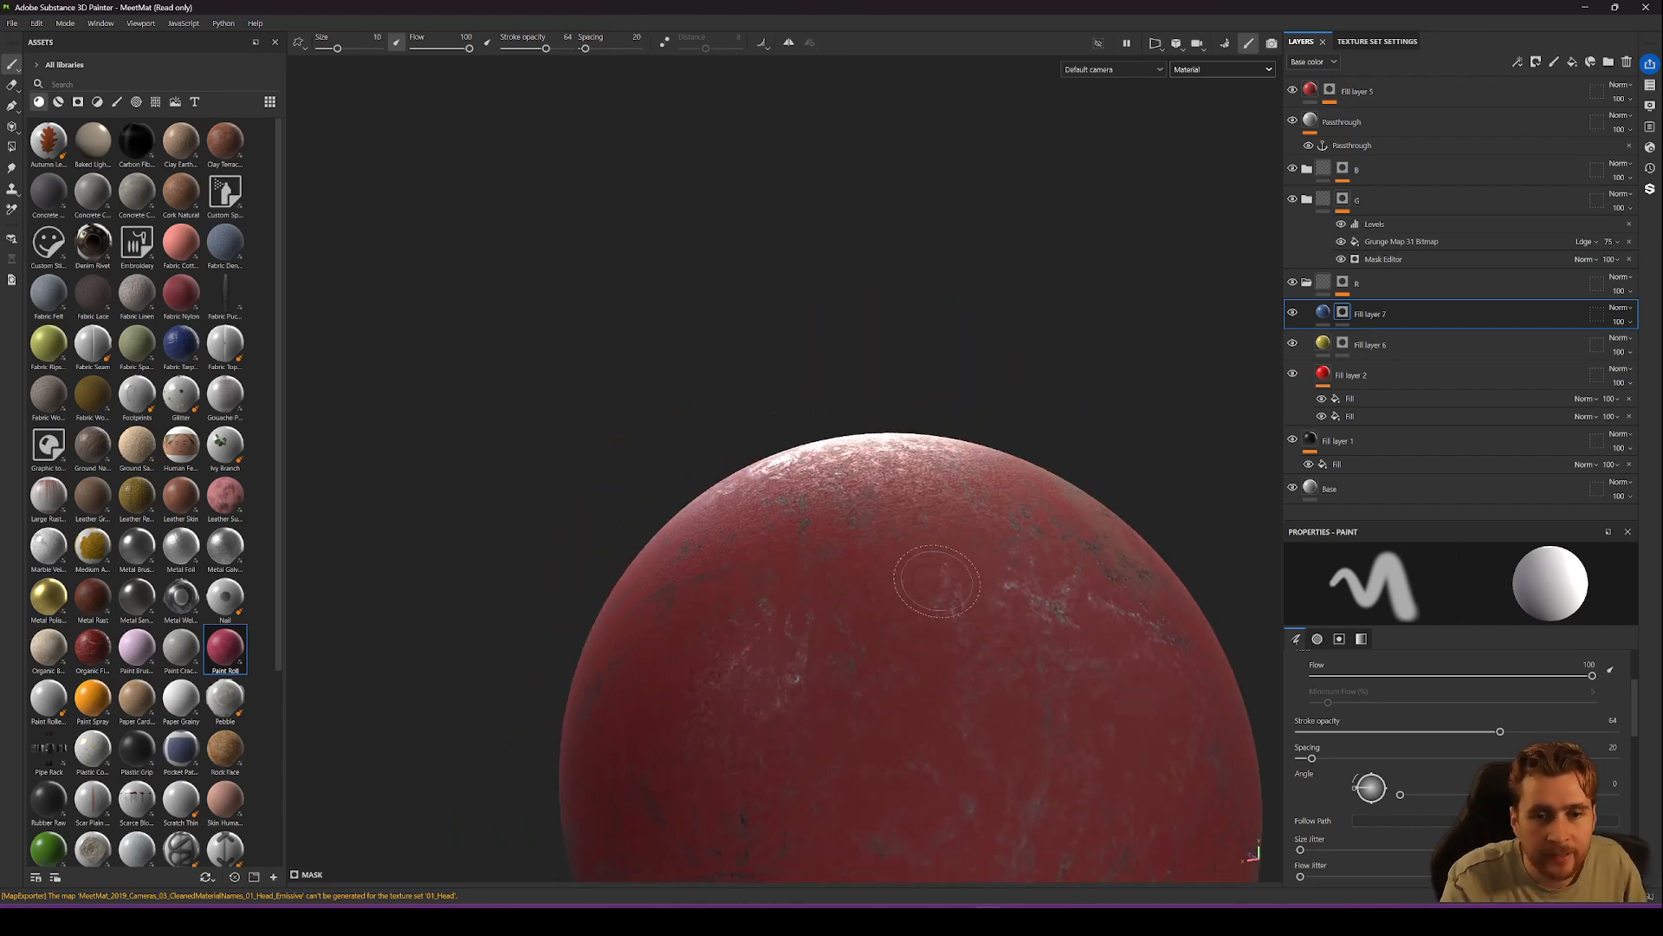
# Try painting blue patches on the head with the Dirt Splash brush, and undo the strokes.
pyautogui.click(116, 103)
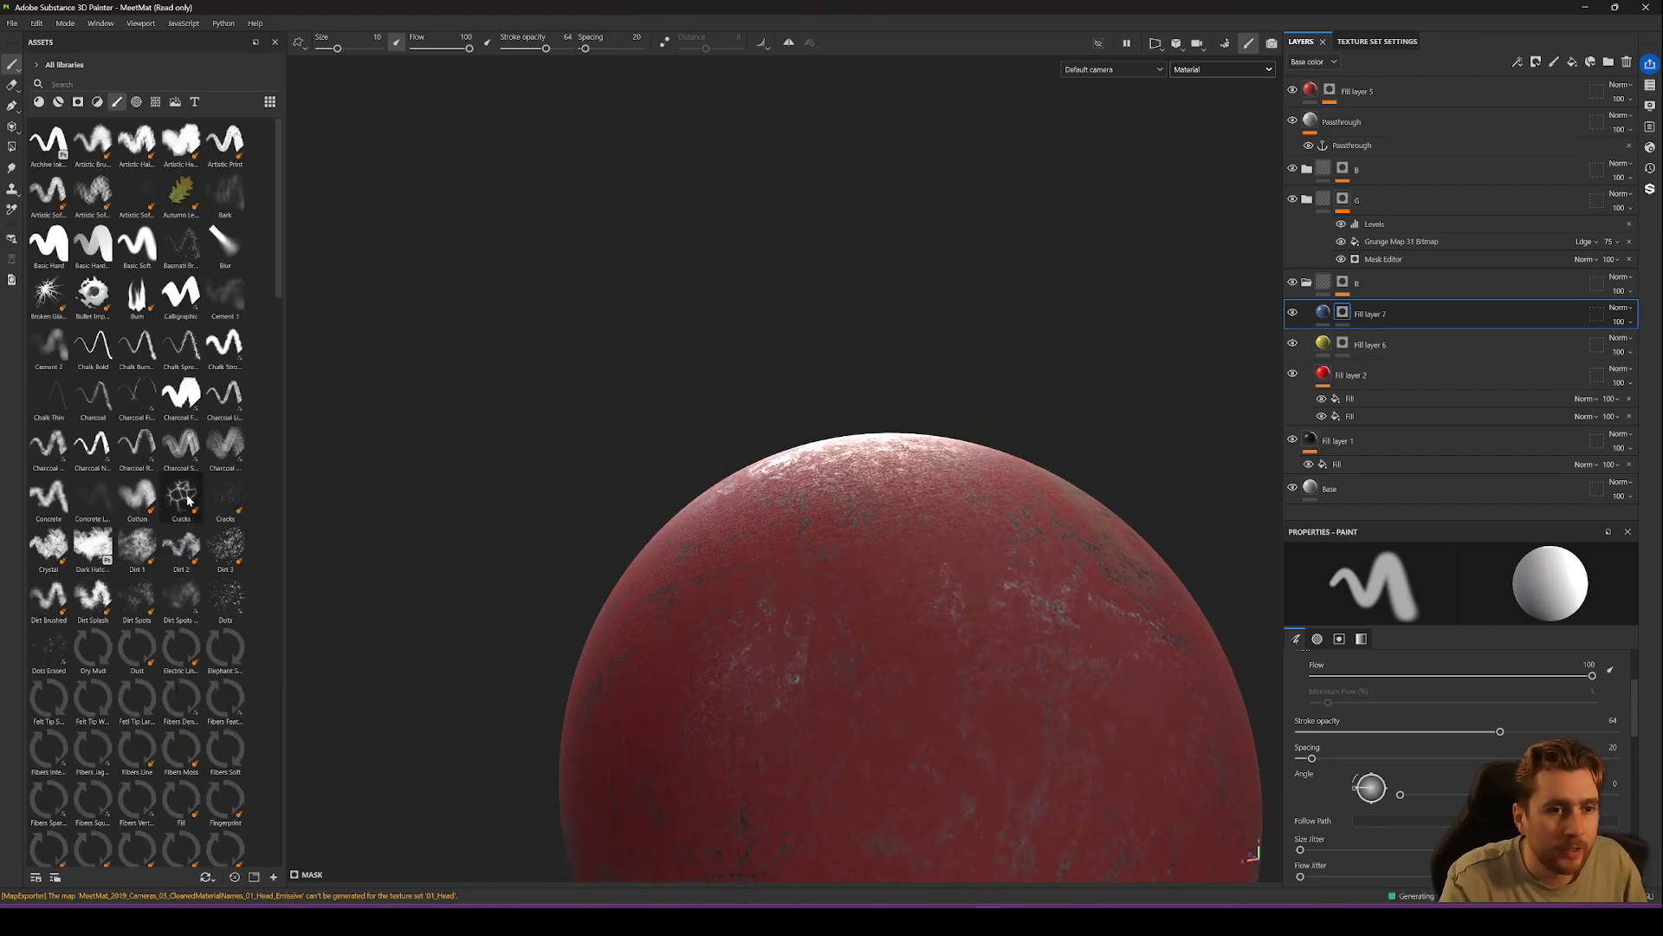
pyautogui.click(87, 609)
pyautogui.moveTo(801, 693)
pyautogui.mouseDown()
pyautogui.moveTo(817, 616)
pyautogui.moveTo(973, 639)
pyautogui.mouseUp()
pyautogui.moveTo(808, 610); pyautogui.dragTo(759, 638)
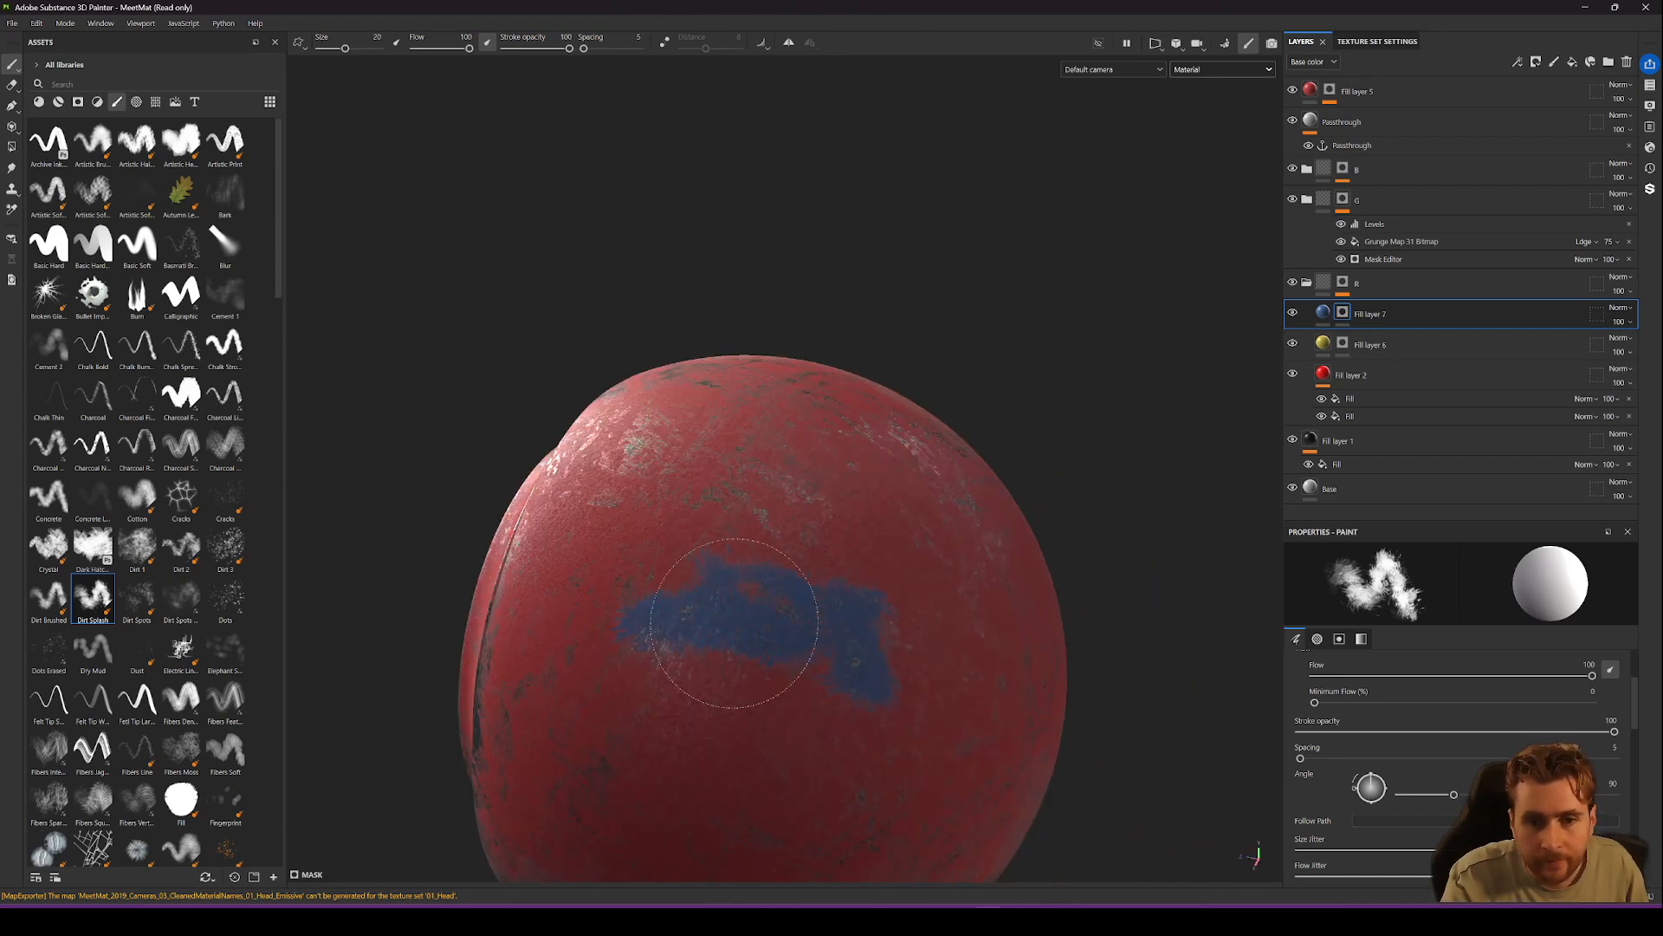
pyautogui.keyDown('alt'); pyautogui.moveTo(932, 574); pyautogui.dragTo(920, 698); pyautogui.keyUp('alt')
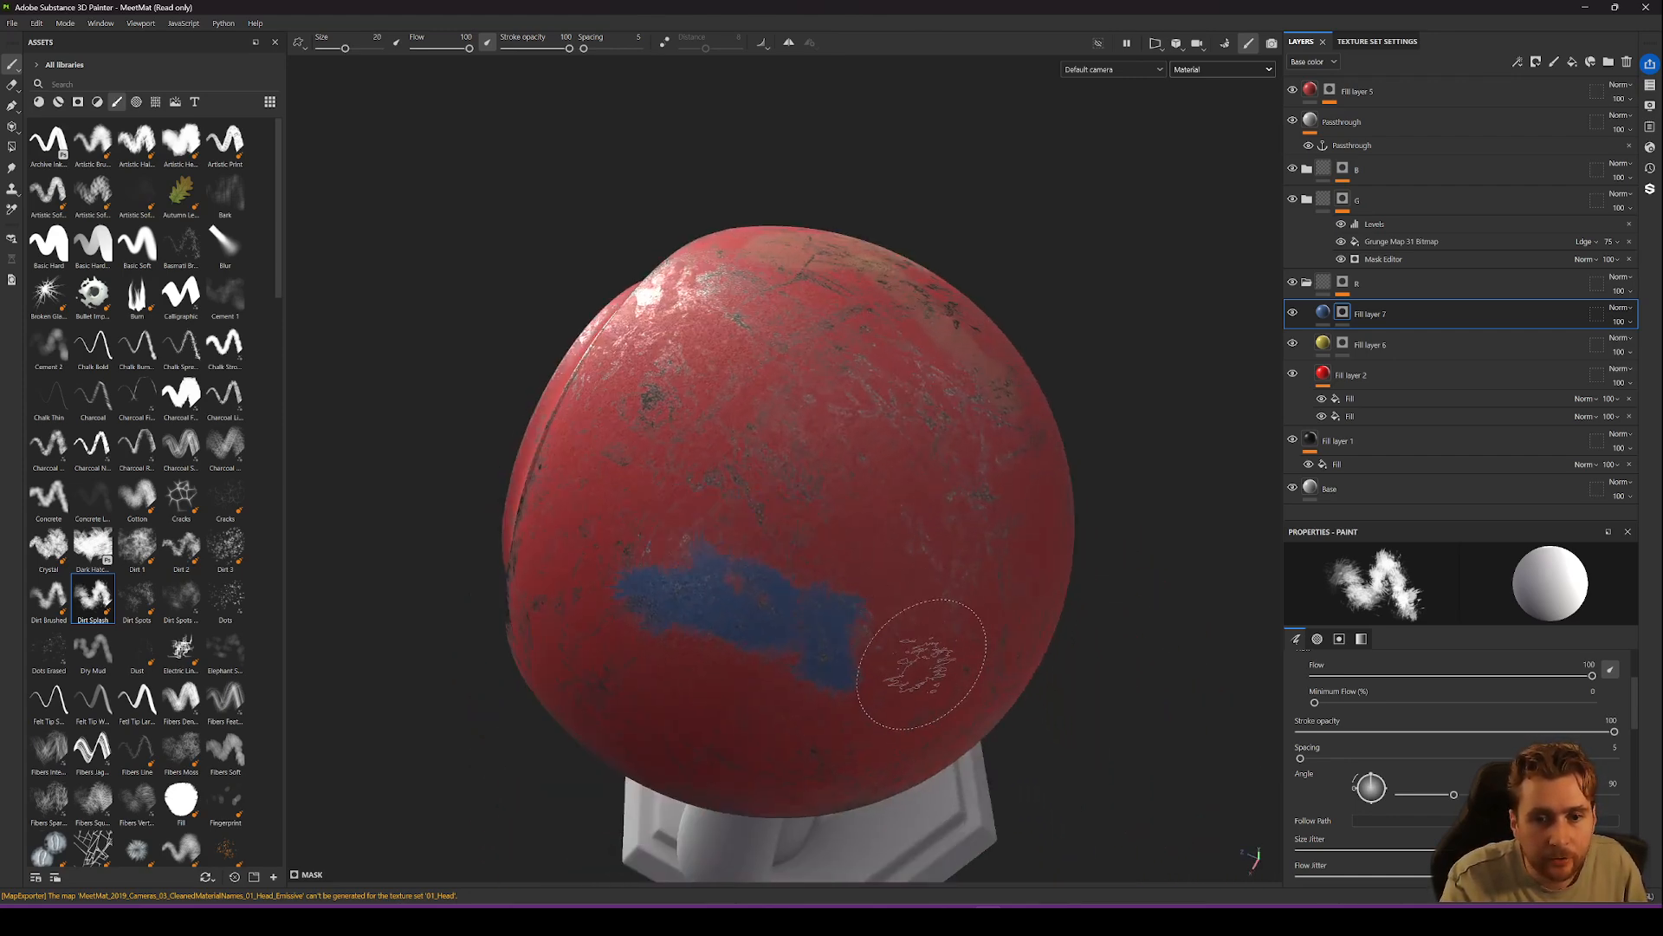
pyautogui.moveTo(803, 606)
pyautogui.keyDown('alt'); pyautogui.mouseDown()
pyautogui.moveTo(679, 687)
pyautogui.moveTo(738, 607)
pyautogui.mouseUp(); pyautogui.keyUp('alt')
pyautogui.hotkey('ctrl', 'z')
pyautogui.hotkey('ctrl', 'z')
# Paint several soft blue patches on the head in Fill layer 7's mask with the Fibers Soft brush.
pyautogui.click(224, 750)
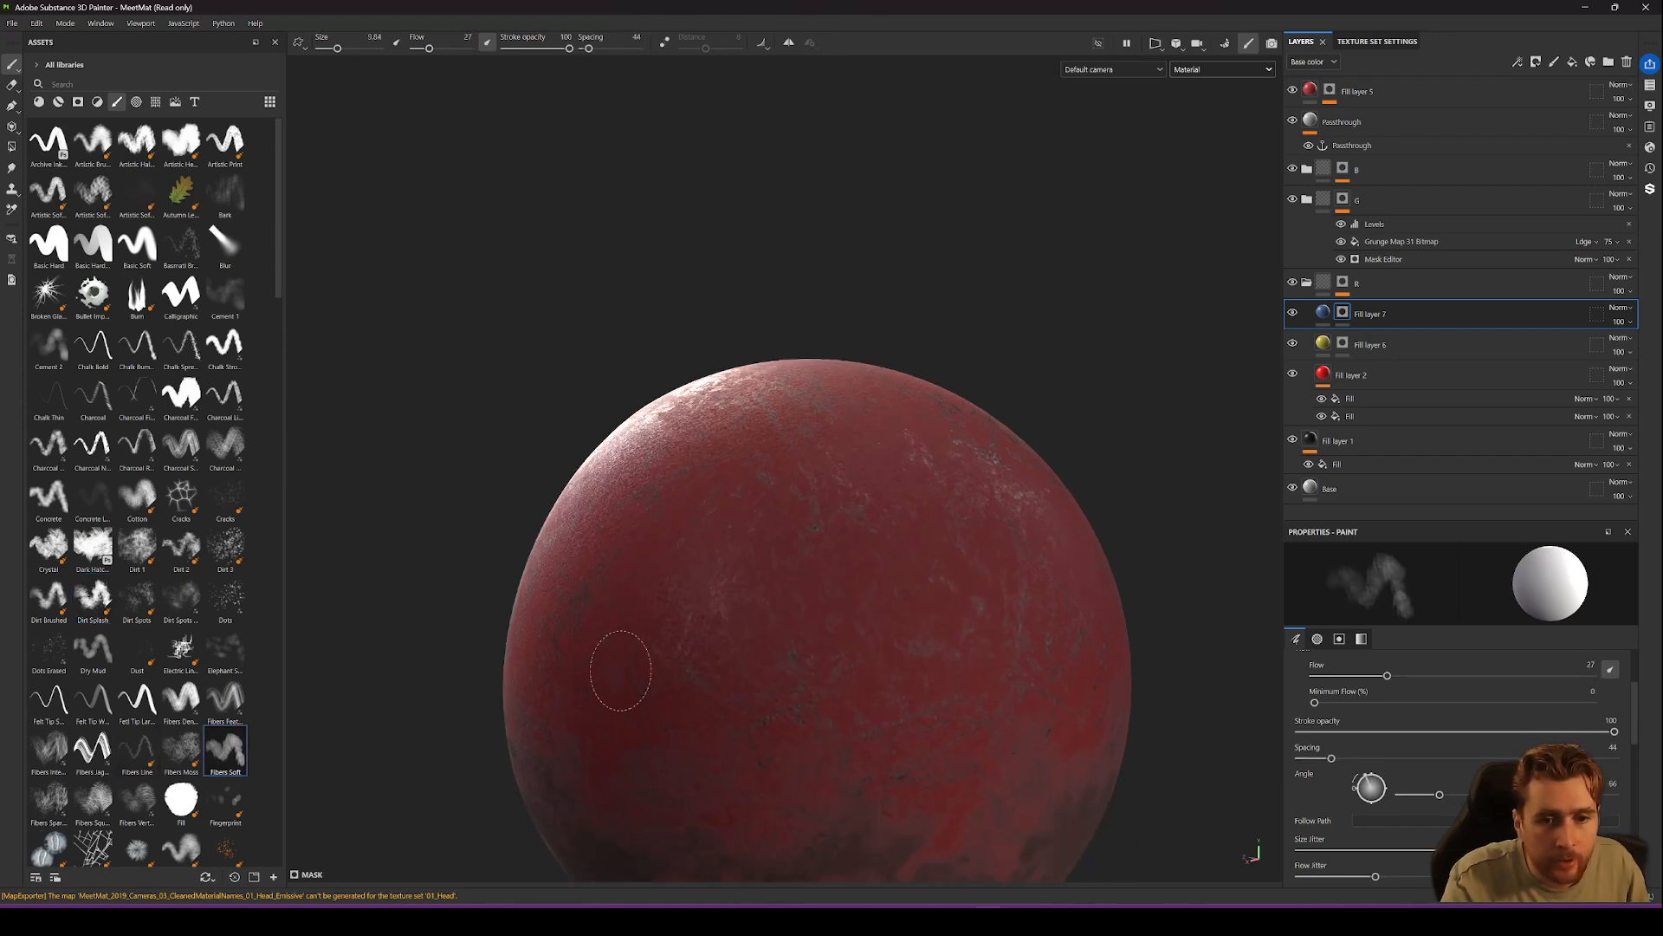
pyautogui.click(646, 671)
pyautogui.moveTo(575, 613)
pyautogui.keyDown('alt'); pyautogui.mouseDown()
pyautogui.moveTo(661, 592)
pyautogui.moveTo(550, 631)
pyautogui.mouseUp(); pyautogui.keyUp('alt')
pyautogui.keyDown('alt'); pyautogui.moveTo(645, 509); pyautogui.dragTo(676, 512, button='middle'); pyautogui.keyUp('alt')
pyautogui.keyDown('alt'); pyautogui.moveTo(676, 512); pyautogui.dragTo(794, 698, button='right'); pyautogui.keyUp('alt')
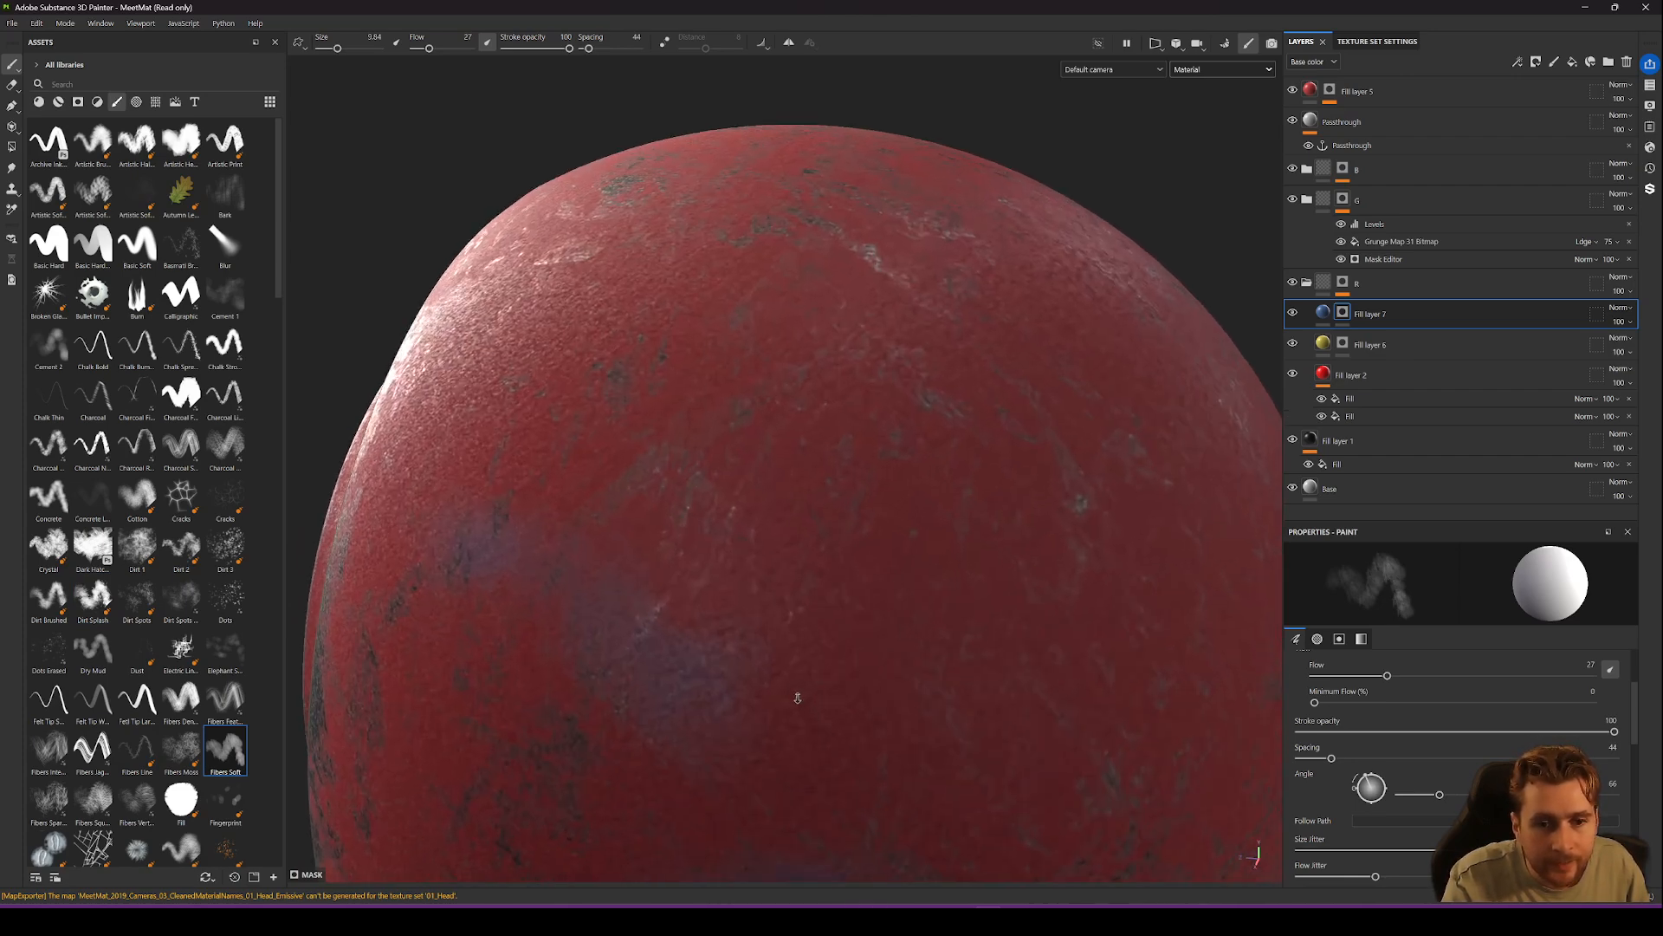
pyautogui.click(650, 481)
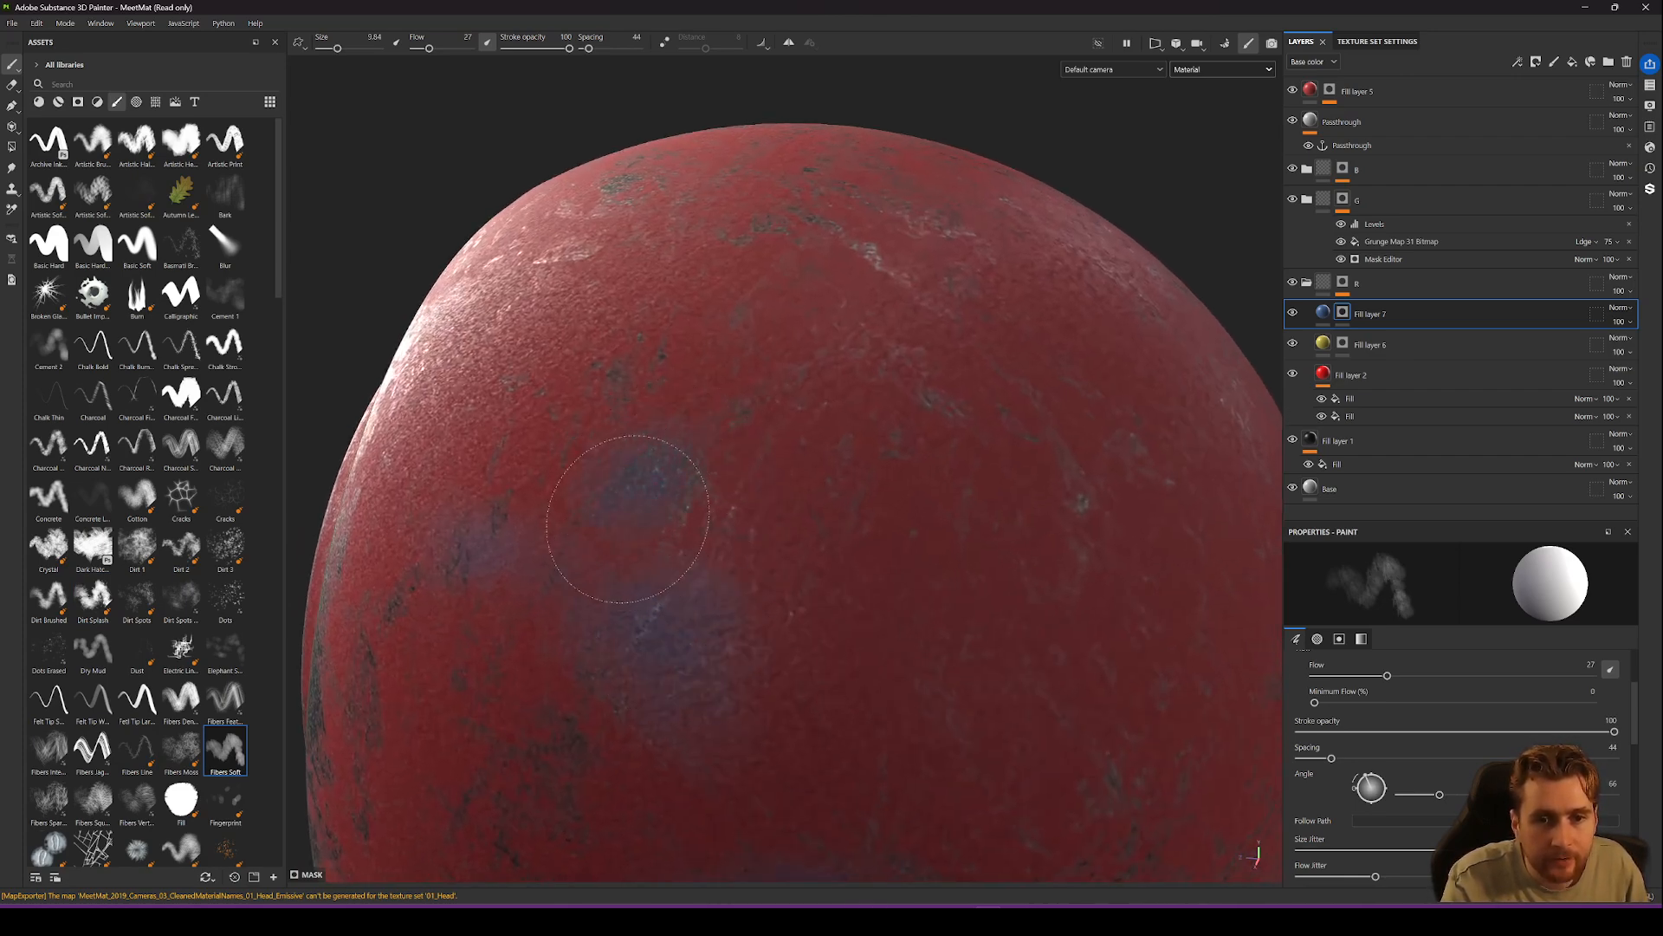
pyautogui.keyDown('alt'); pyautogui.moveTo(770, 507); pyautogui.dragTo(910, 565); pyautogui.keyUp('alt')
# Add Levels to Fill layer 7's mask and sharpen the patches with white input 0.547 and black input about 0.48.
pyautogui.rightClick(1343, 312)
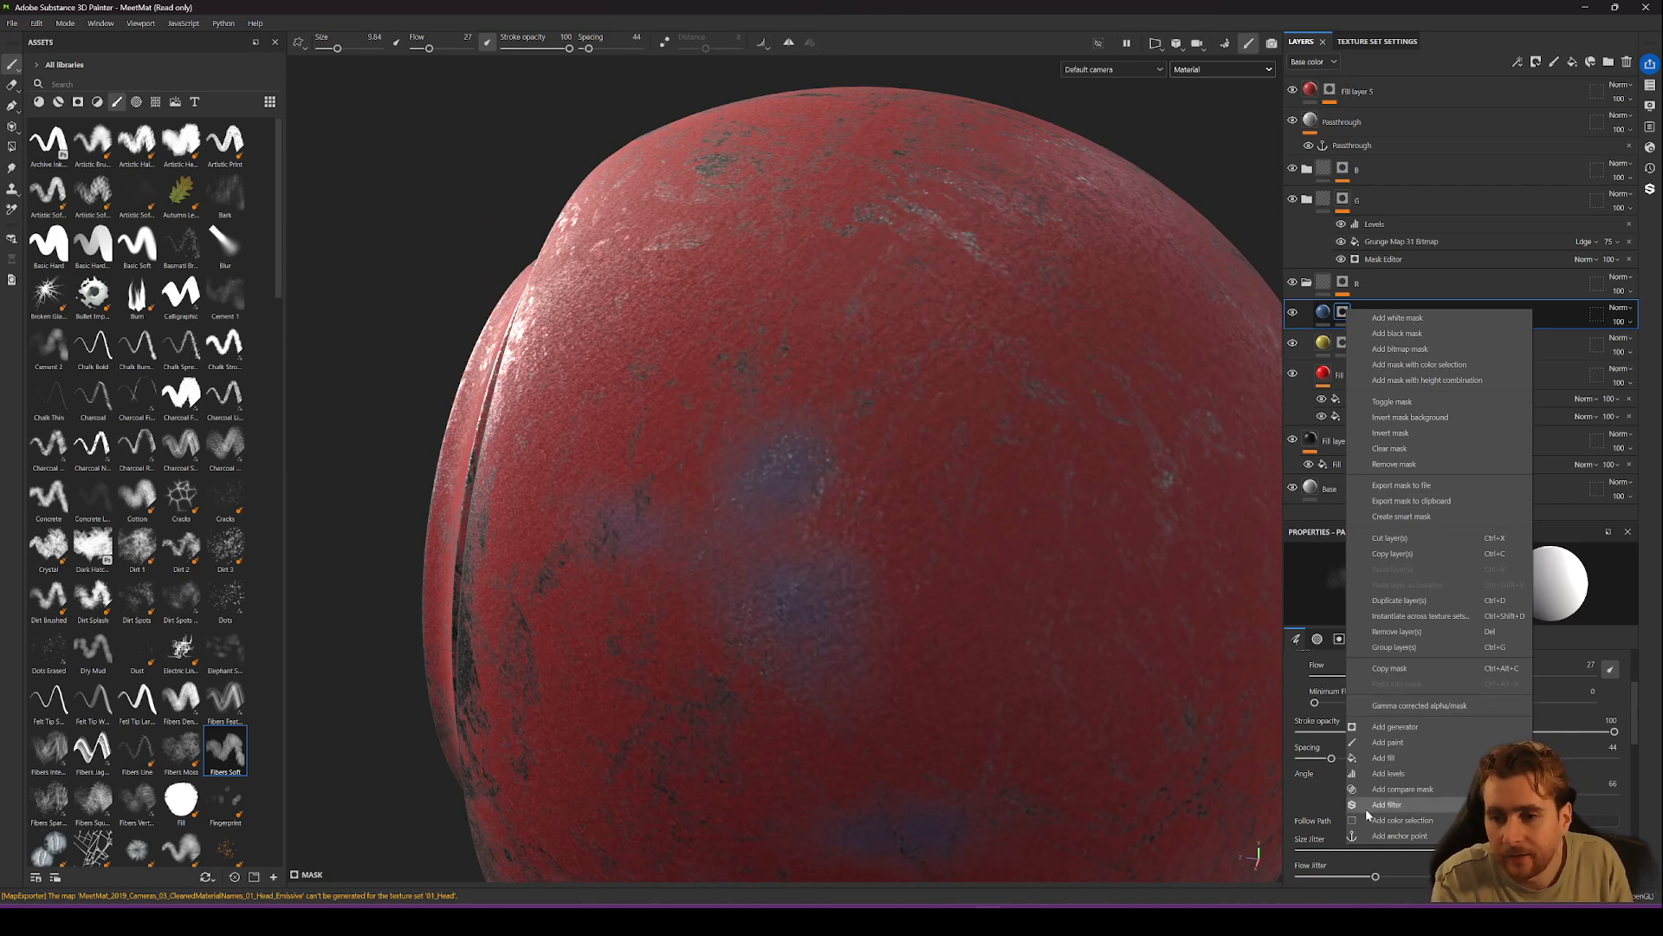
pyautogui.click(1421, 774)
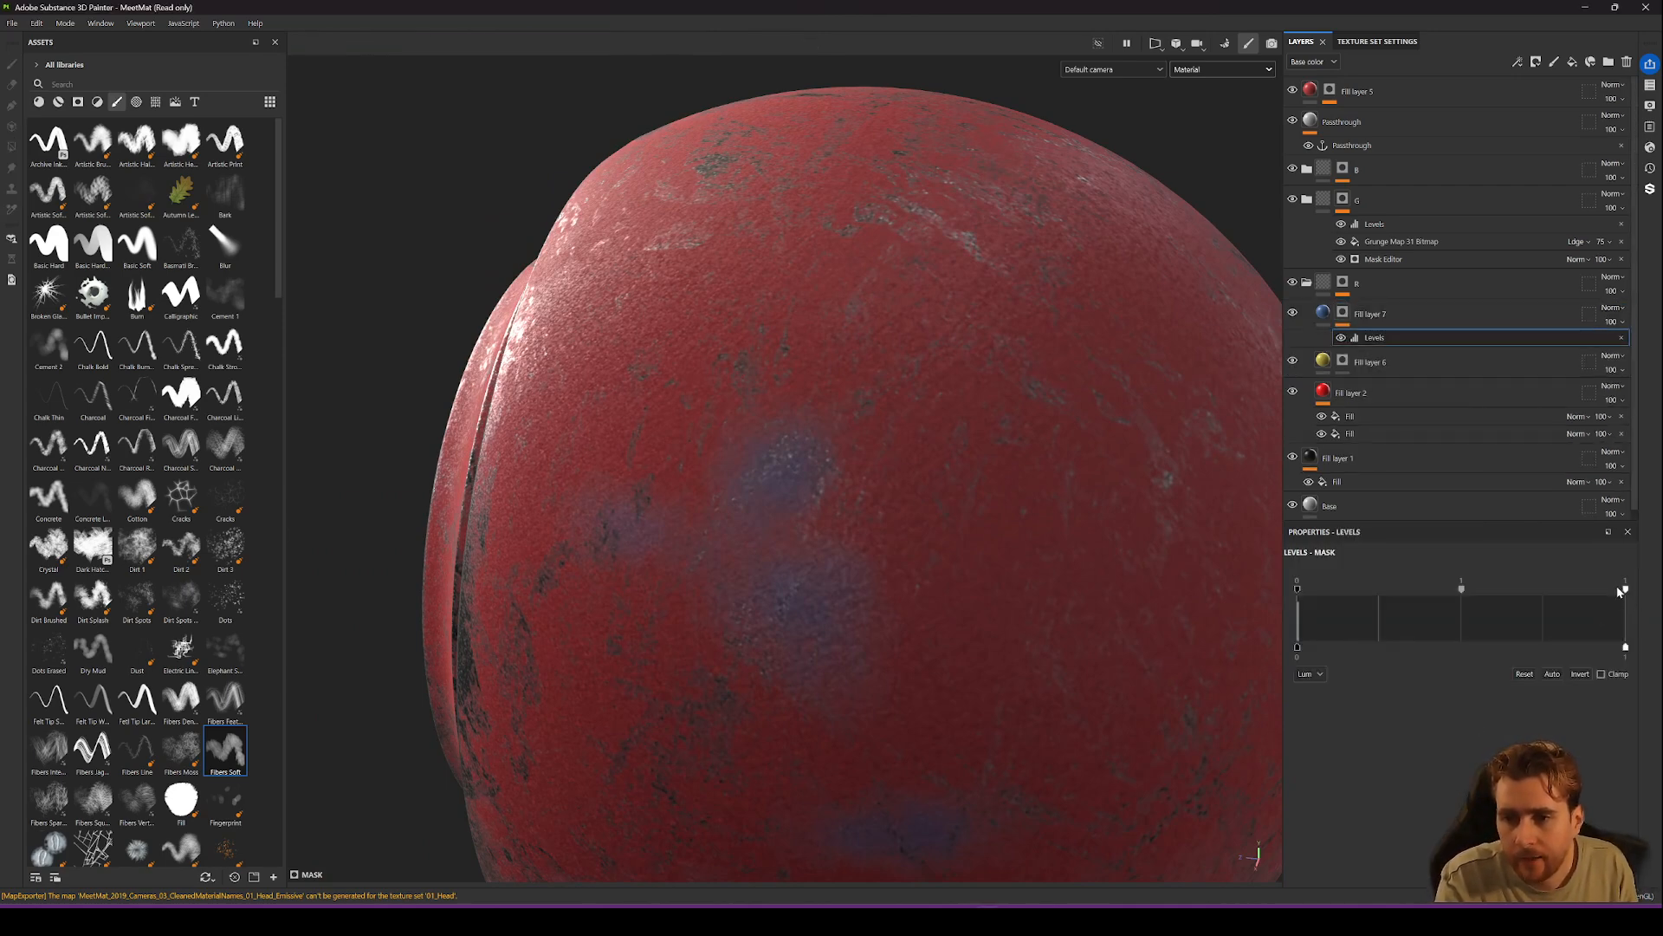
pyautogui.moveTo(1564, 611); pyautogui.dragTo(1478, 636)
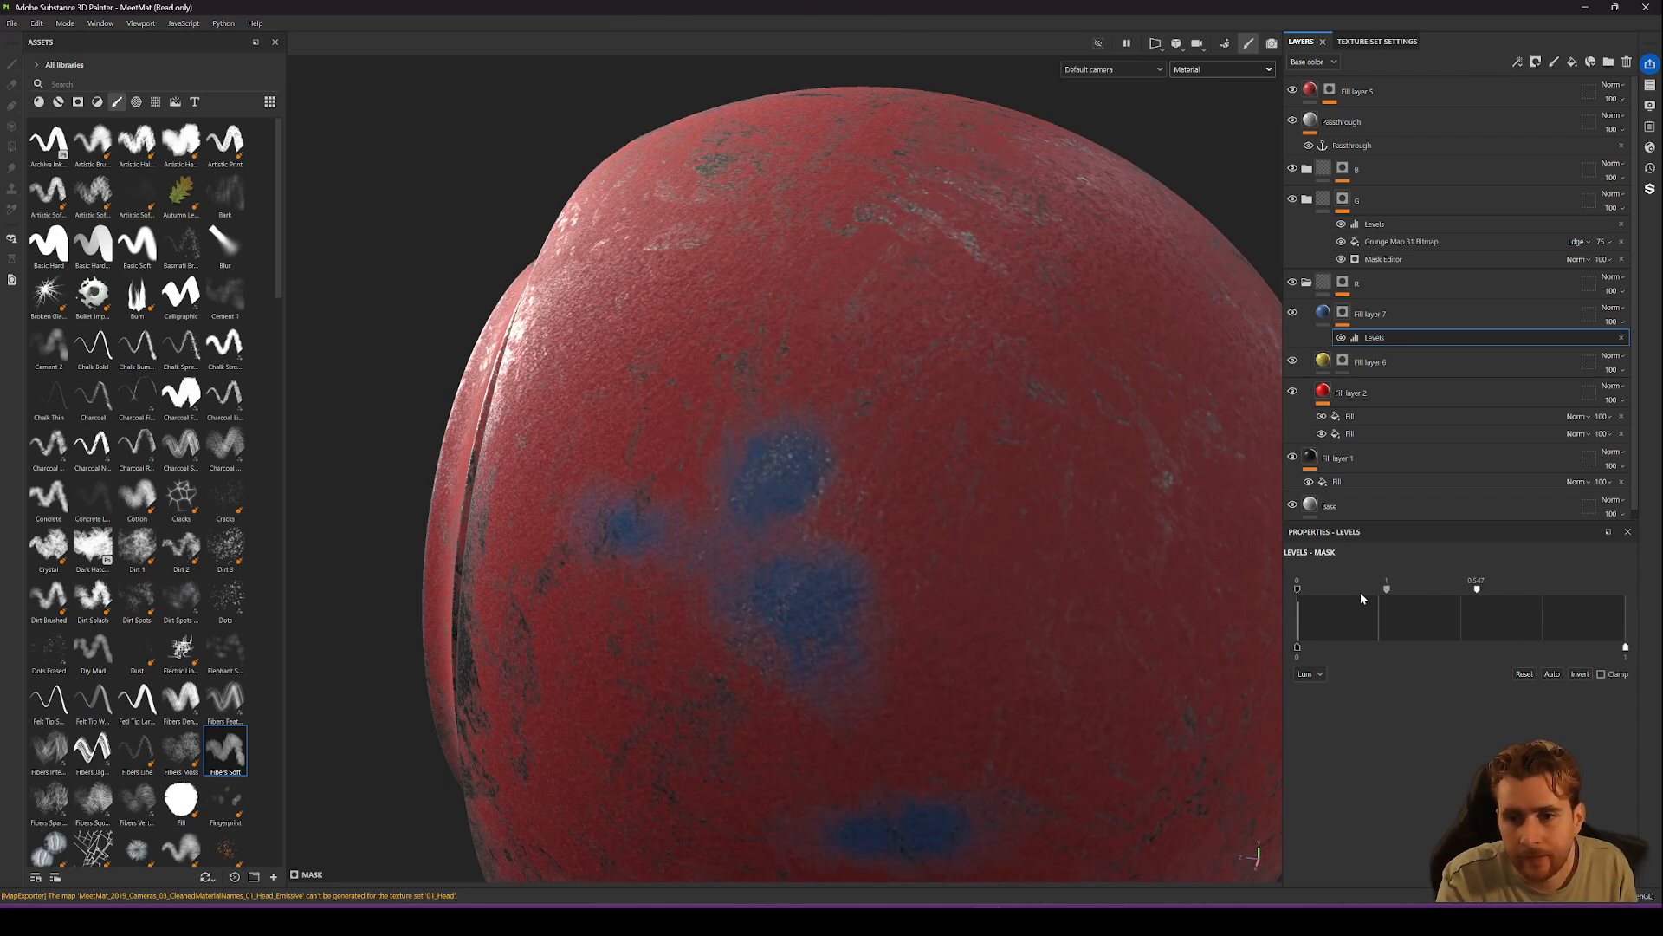
pyautogui.moveTo(1299, 589); pyautogui.dragTo(1455, 604)
pyautogui.keyDown('alt'); pyautogui.moveTo(1071, 655); pyautogui.dragTo(1020, 497, button='right'); pyautogui.keyUp('alt')
pyautogui.keyDown('alt'); pyautogui.moveTo(1020, 497); pyautogui.dragTo(947, 679); pyautogui.keyUp('alt')
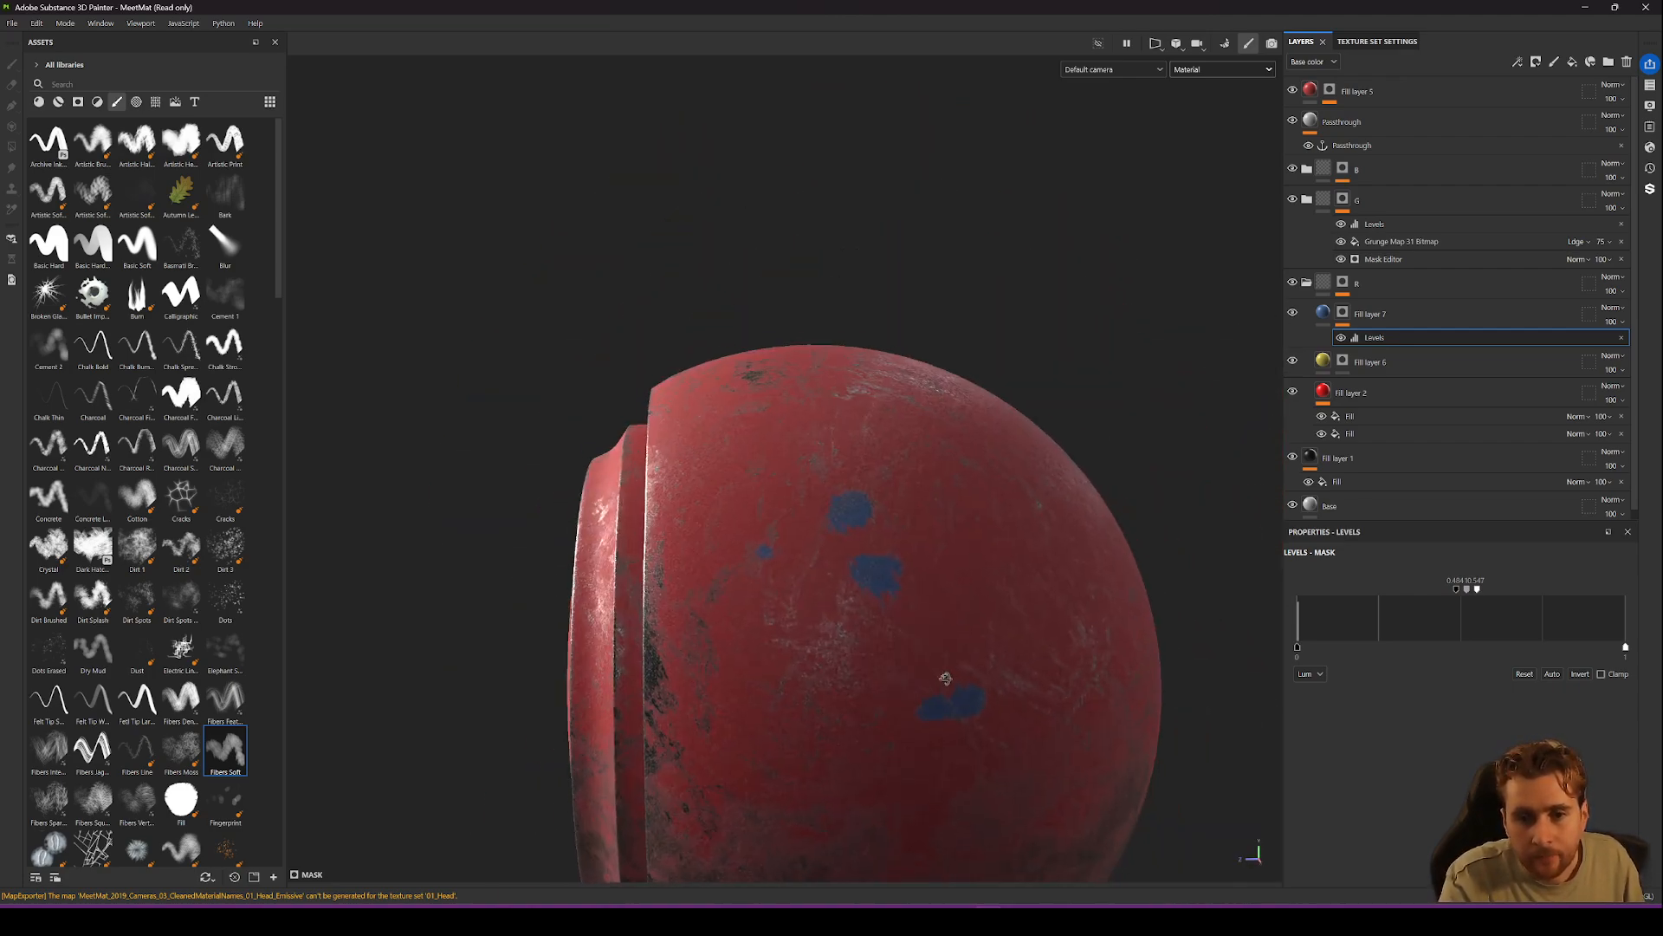
# Try a bright green for Fill layer 5's base color, settle on a saturated orange, and check the tint around the head.
pyautogui.click(1361, 91)
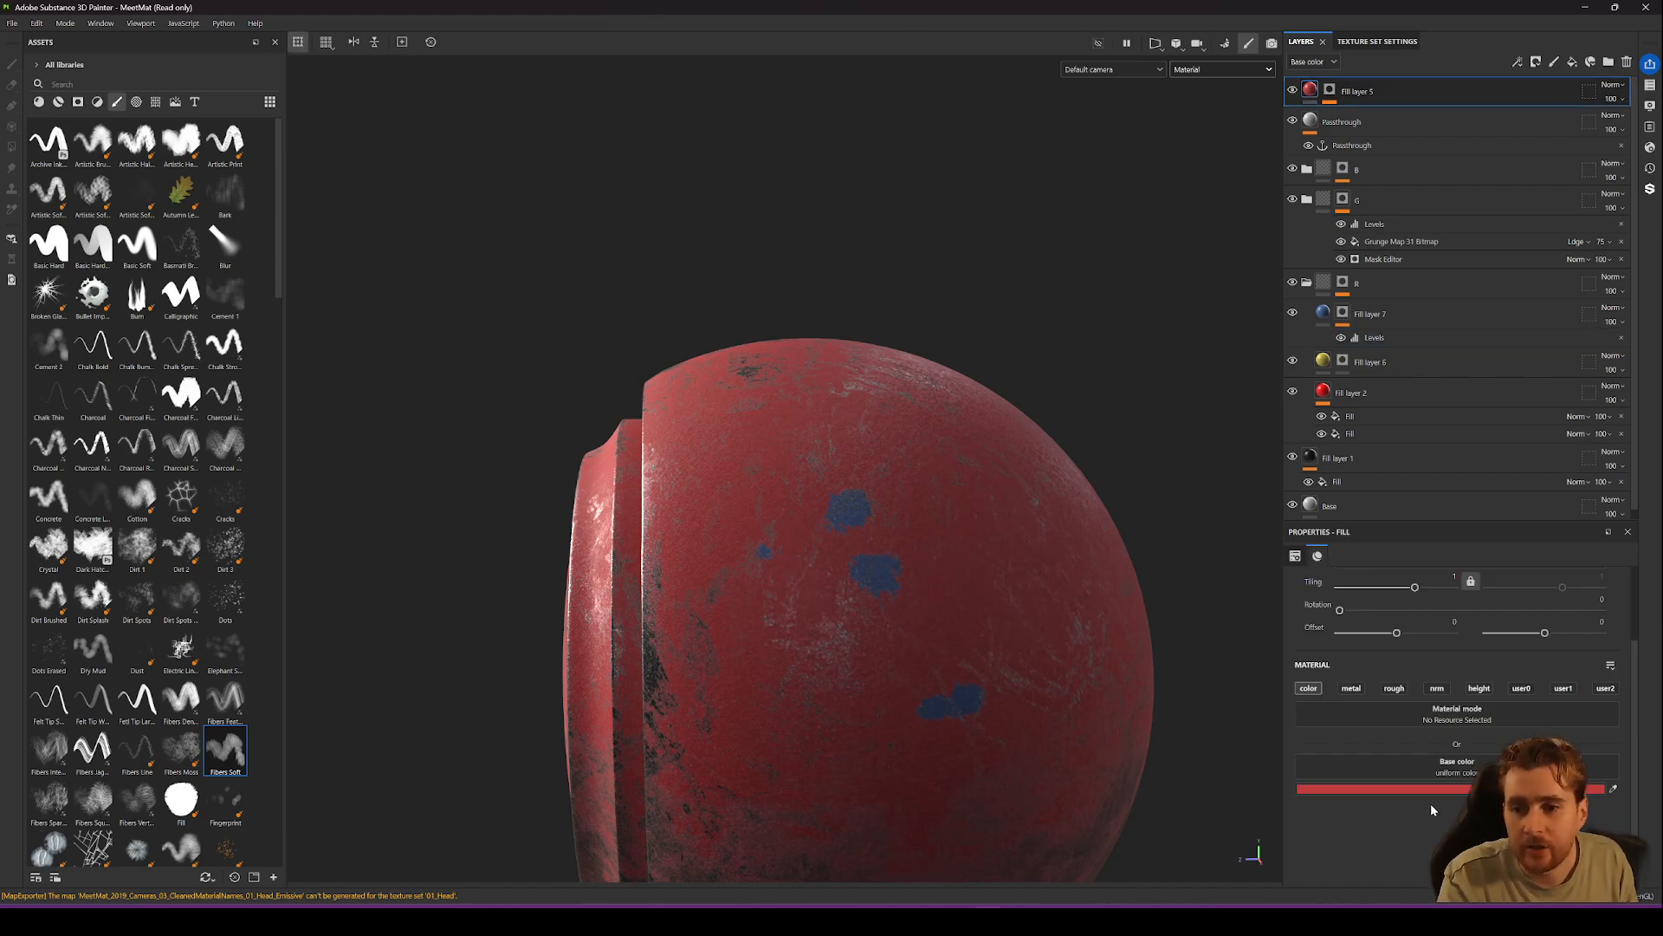
pyautogui.click(1430, 788)
pyautogui.moveTo(1383, 486); pyautogui.dragTo(1430, 434)
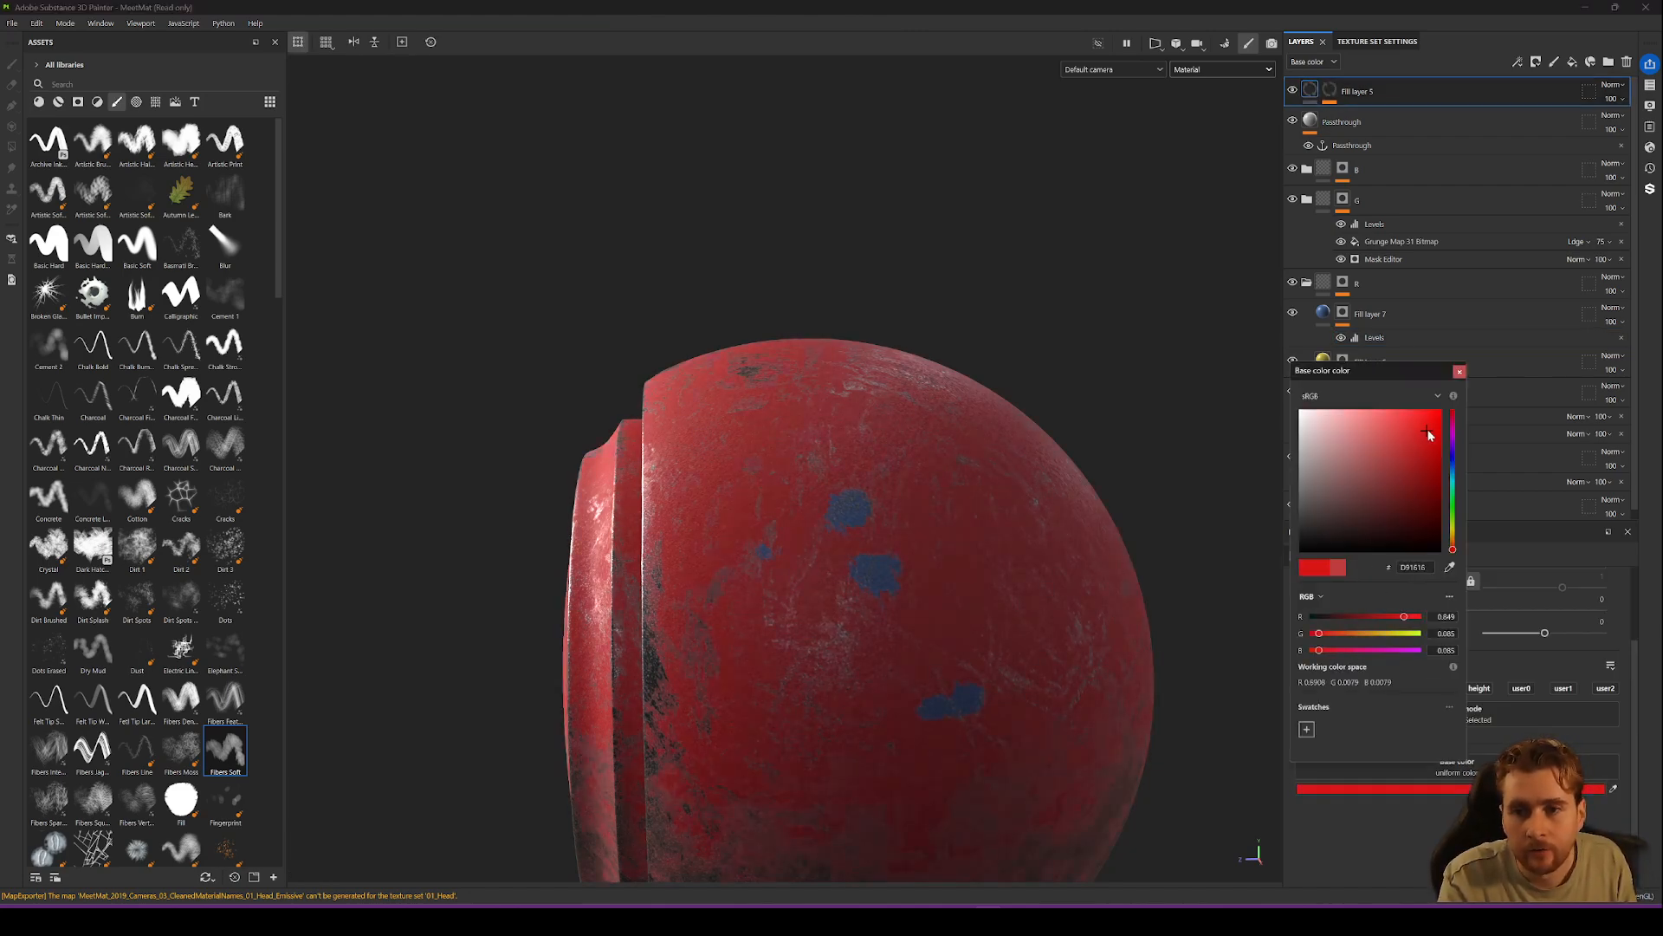
pyautogui.moveTo(1453, 531); pyautogui.dragTo(1453, 518)
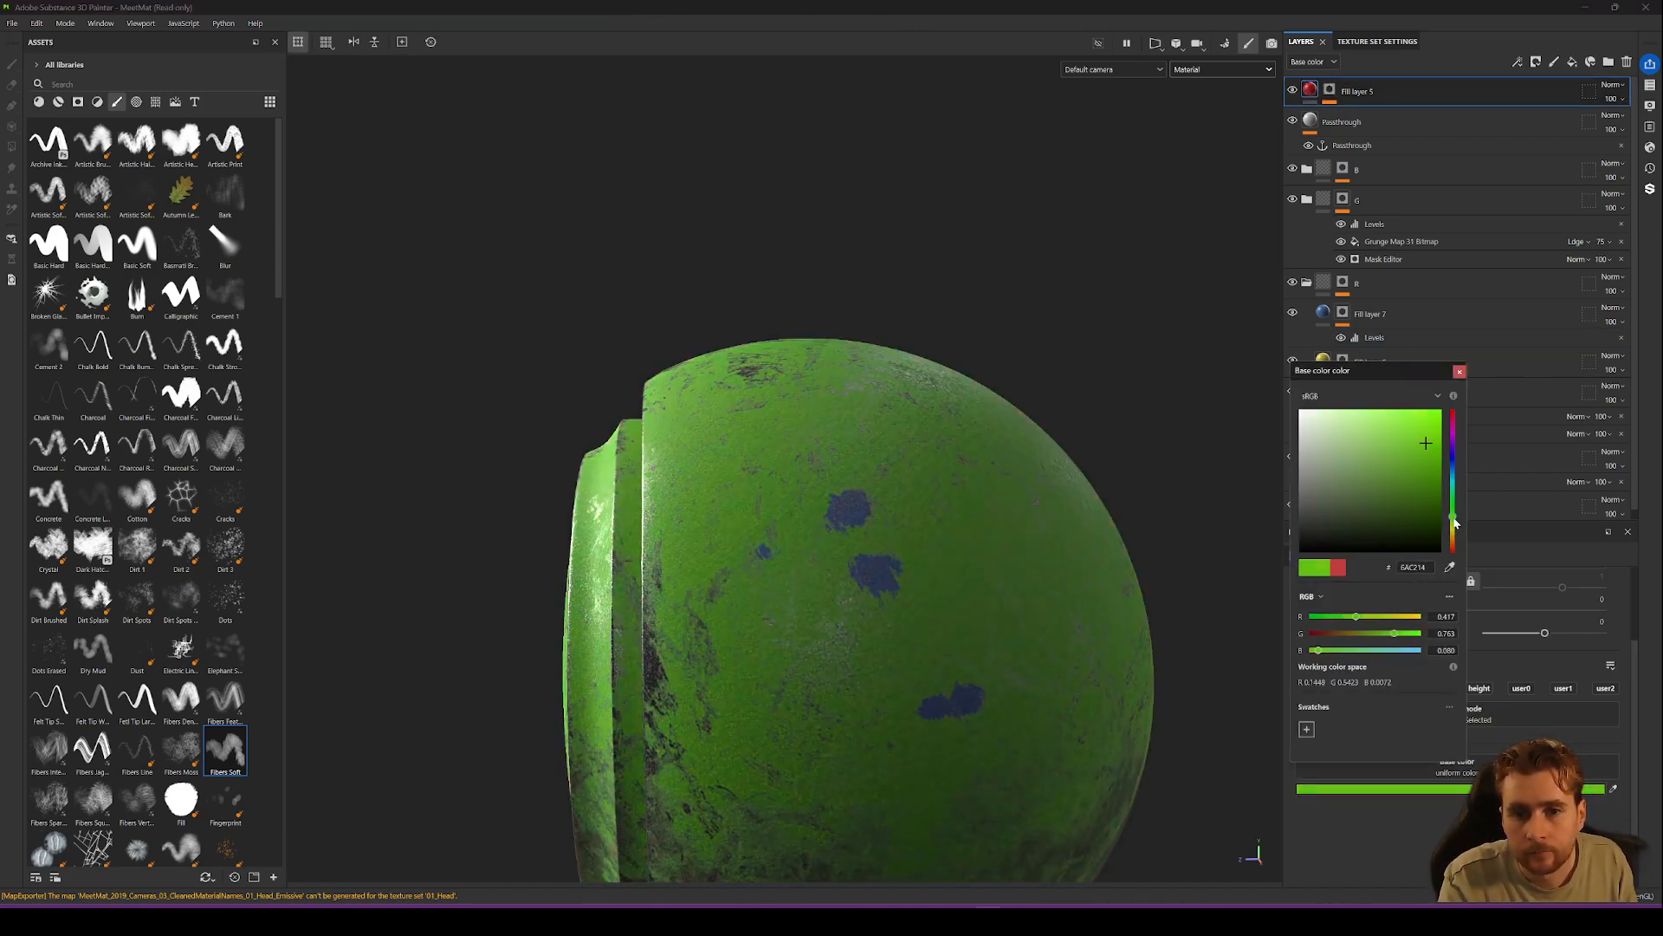
pyautogui.keyDown('alt'); pyautogui.moveTo(1066, 551); pyautogui.dragTo(853, 582); pyautogui.keyUp('alt')
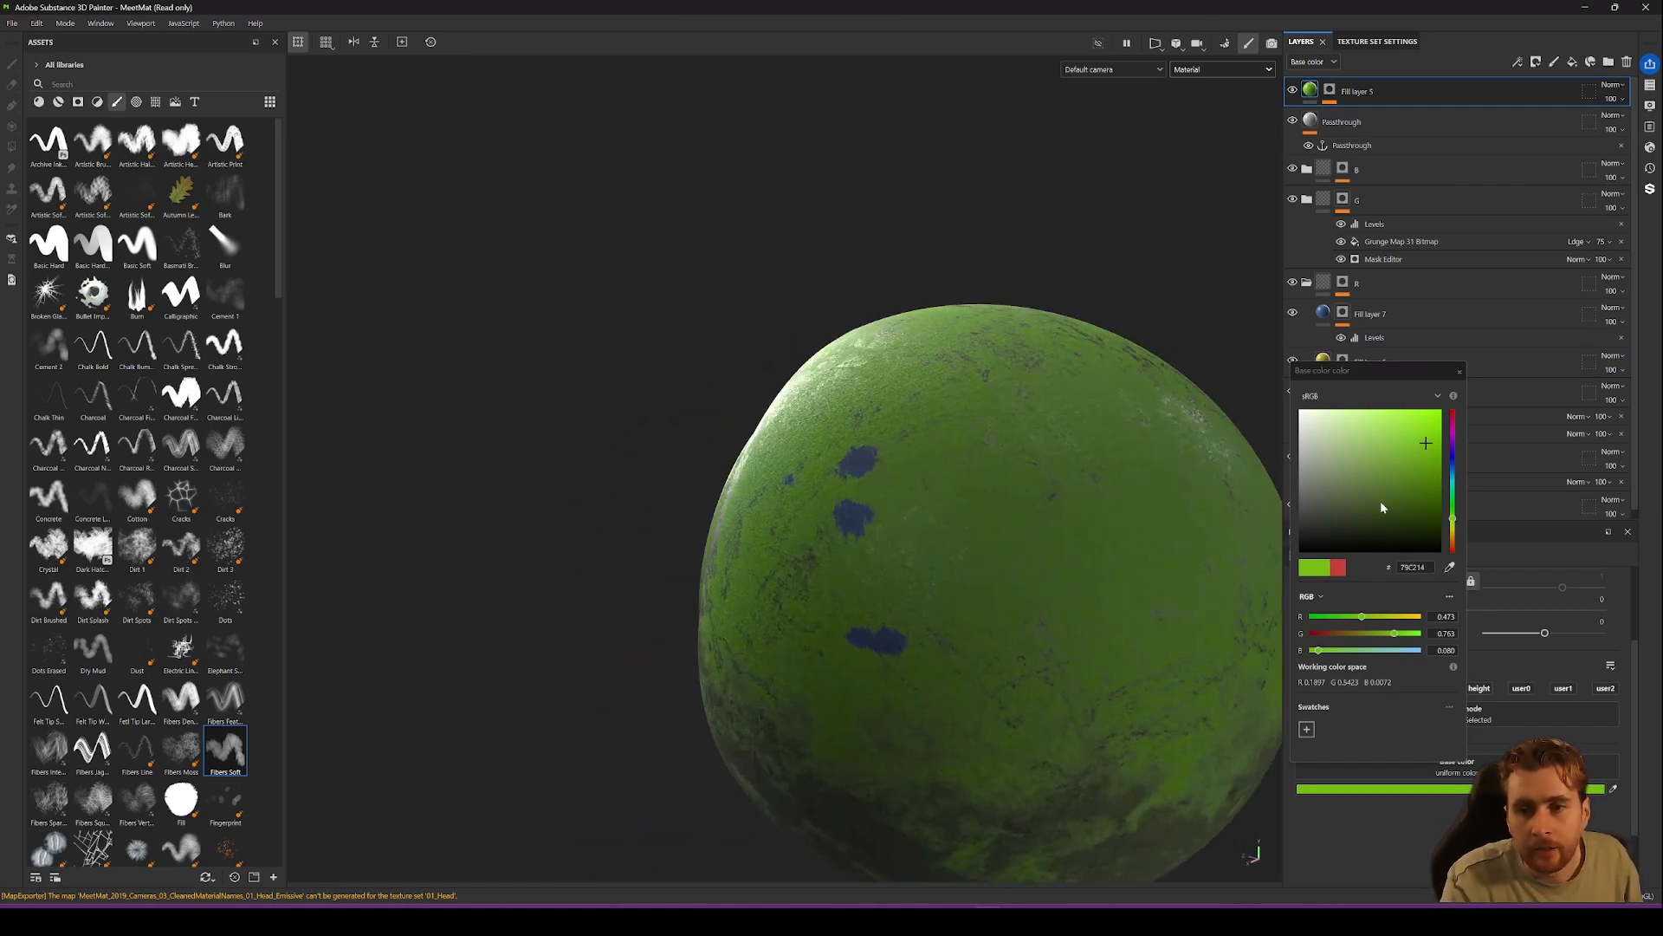
pyautogui.moveTo(1453, 519); pyautogui.dragTo(1466, 546)
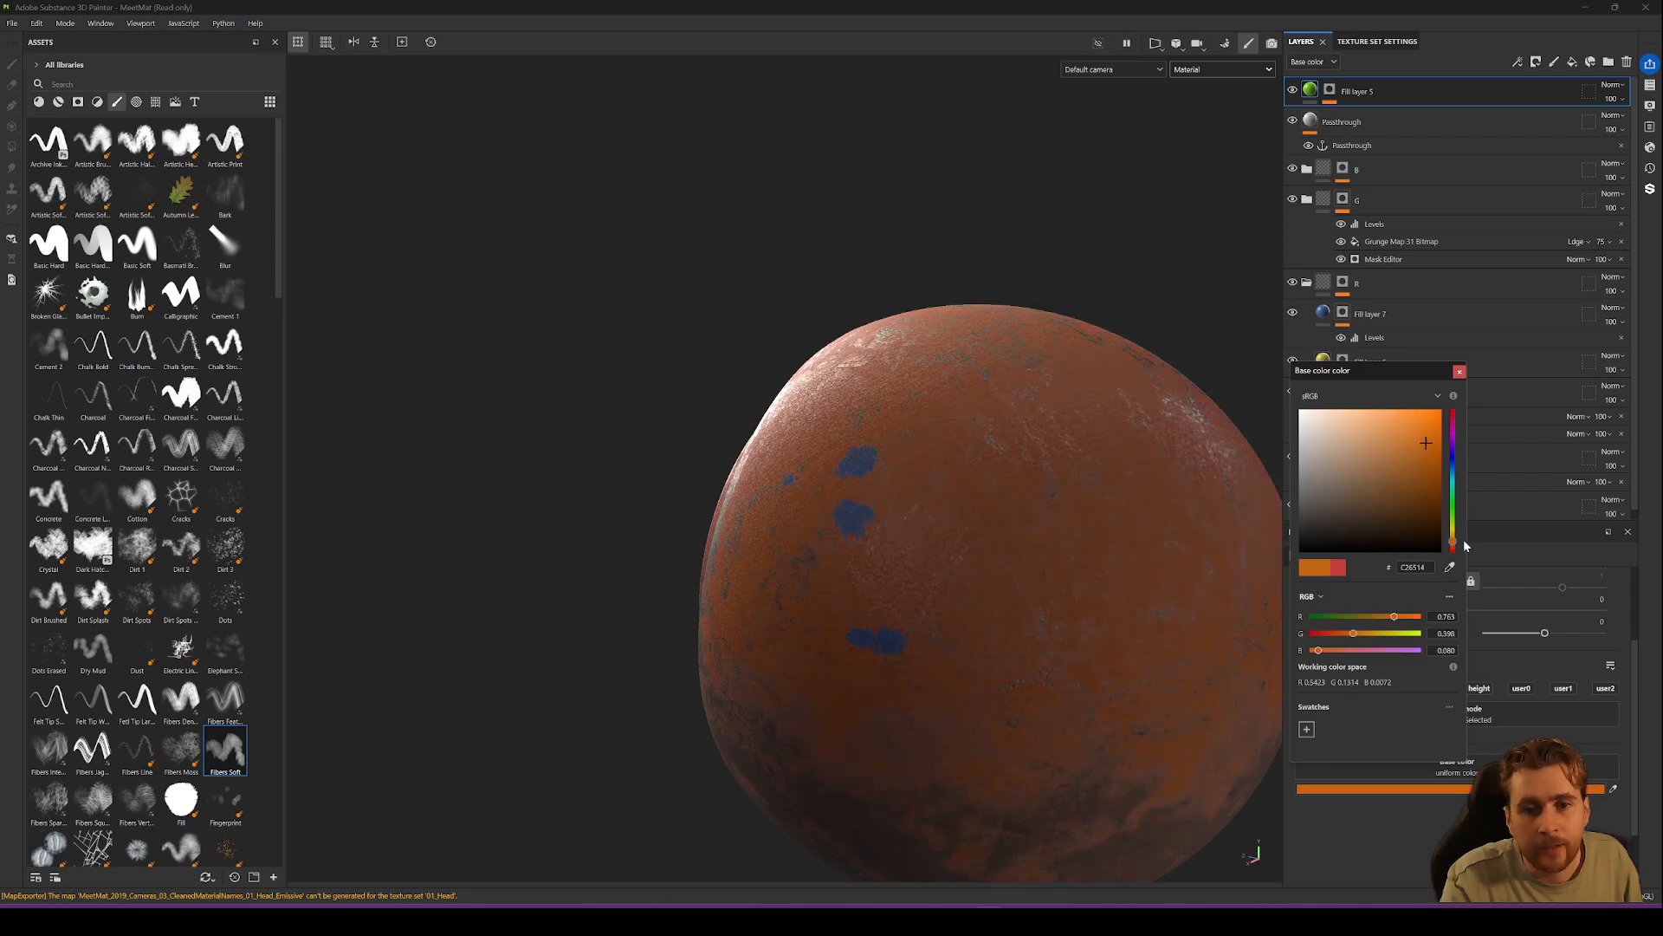
pyautogui.click(1460, 371)
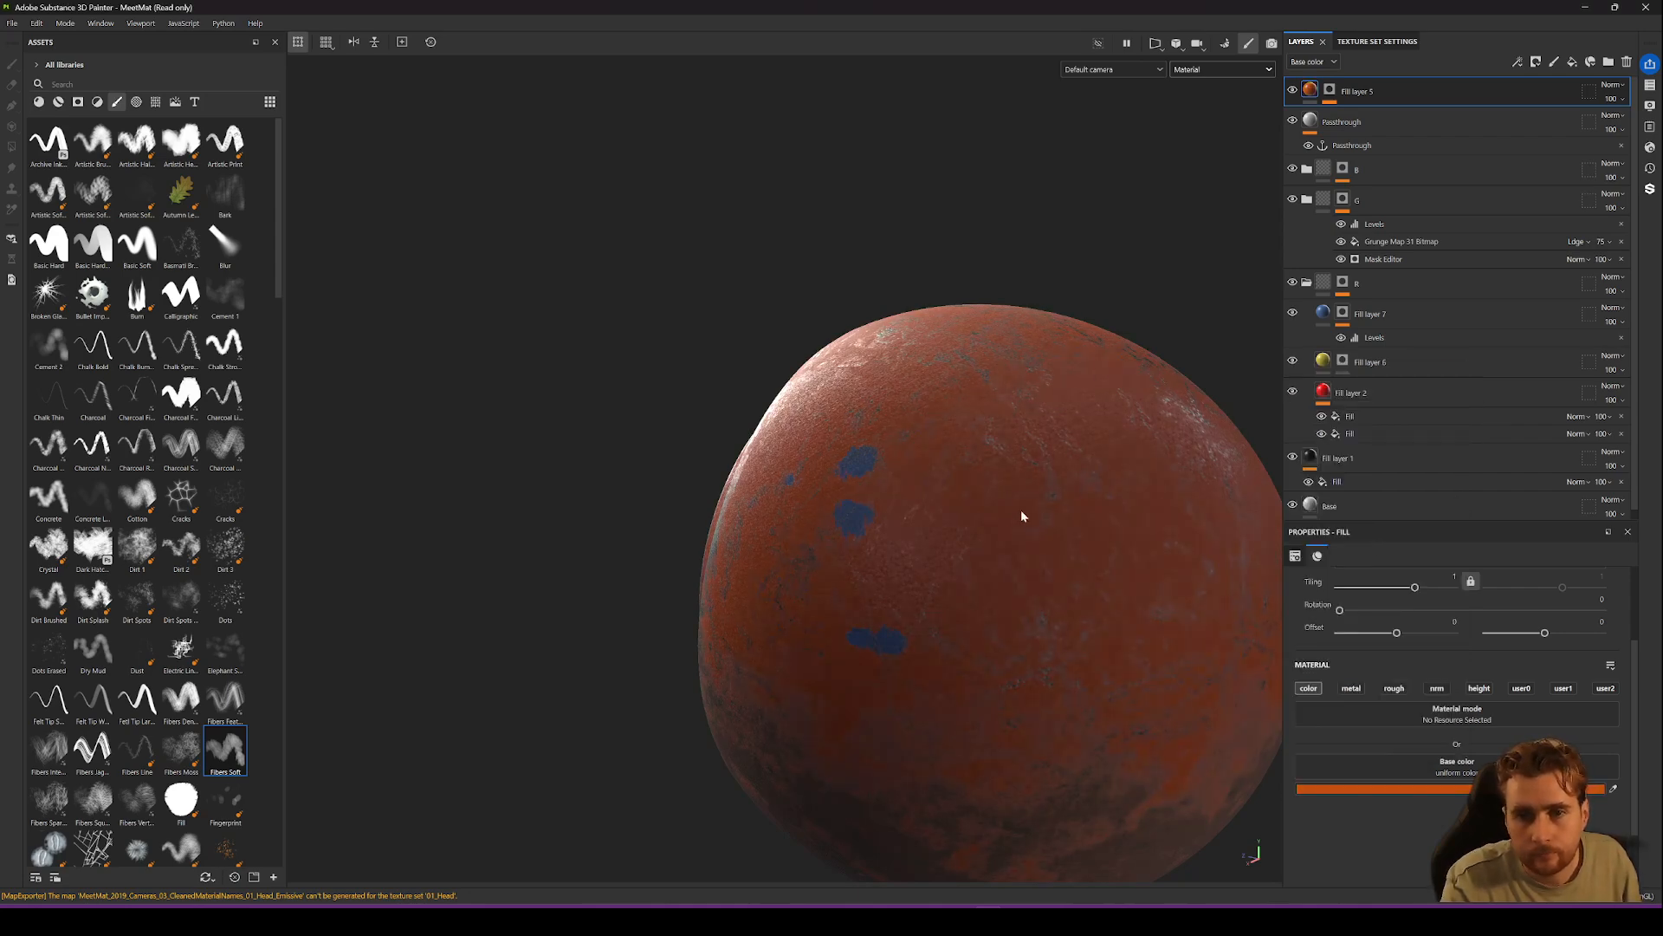
pyautogui.keyDown('alt'); pyautogui.moveTo(938, 564); pyautogui.dragTo(1096, 590); pyautogui.keyUp('alt')
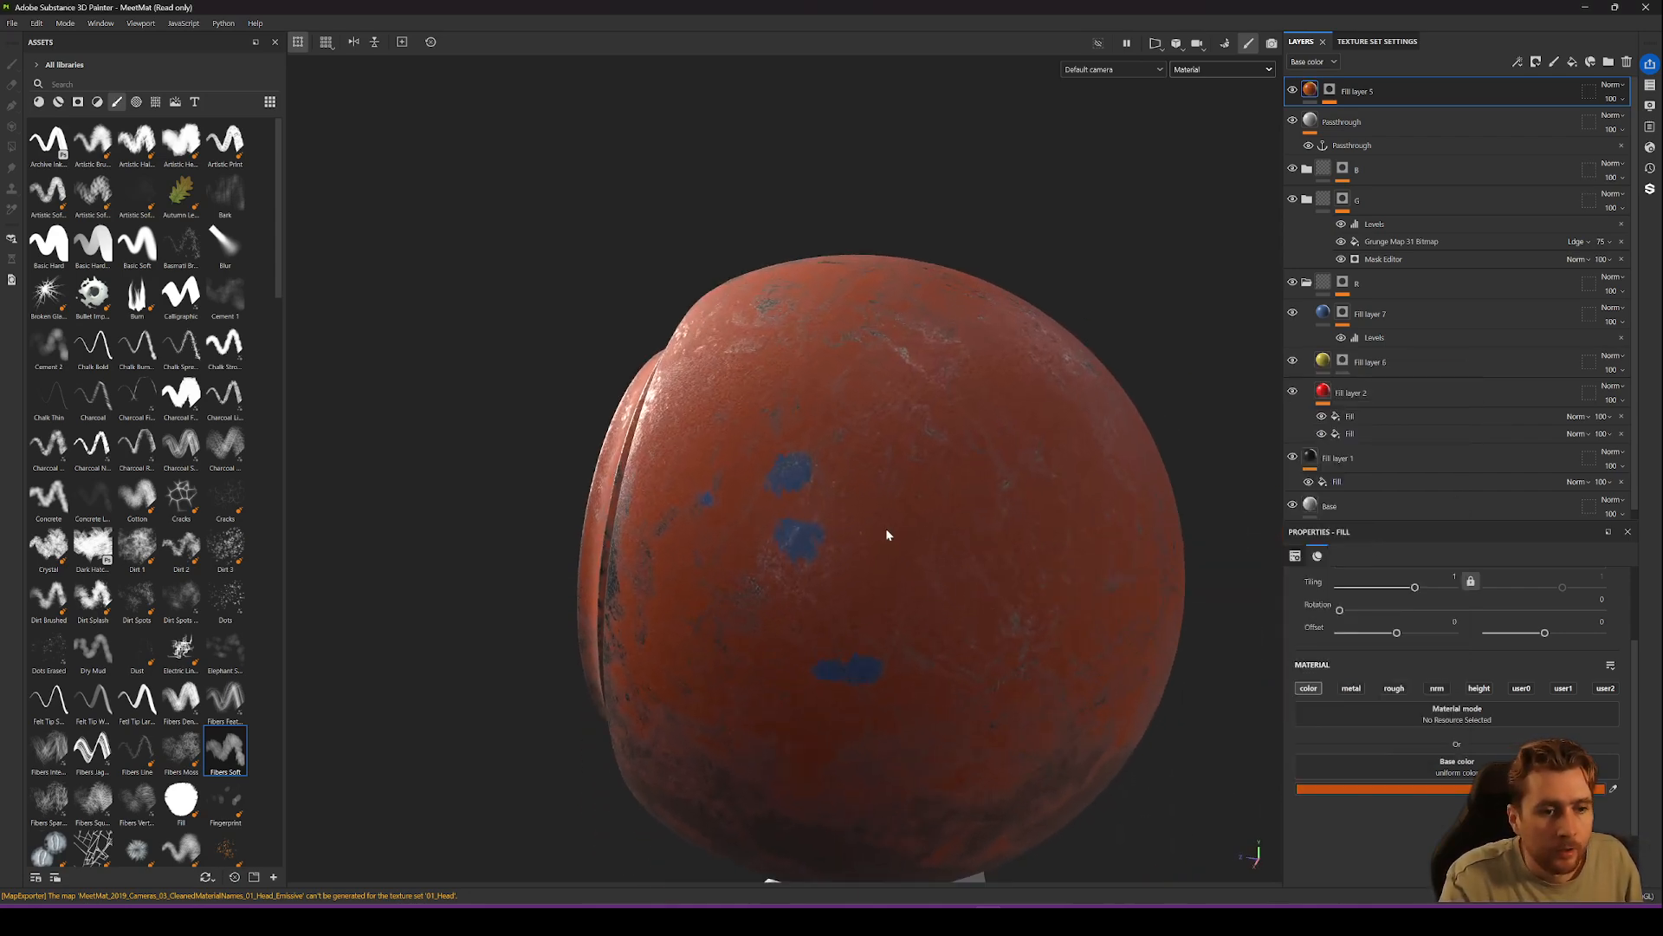
# Place the Autumn Leaf material as a decal on the upper part of the head.
pyautogui.click(43, 103)
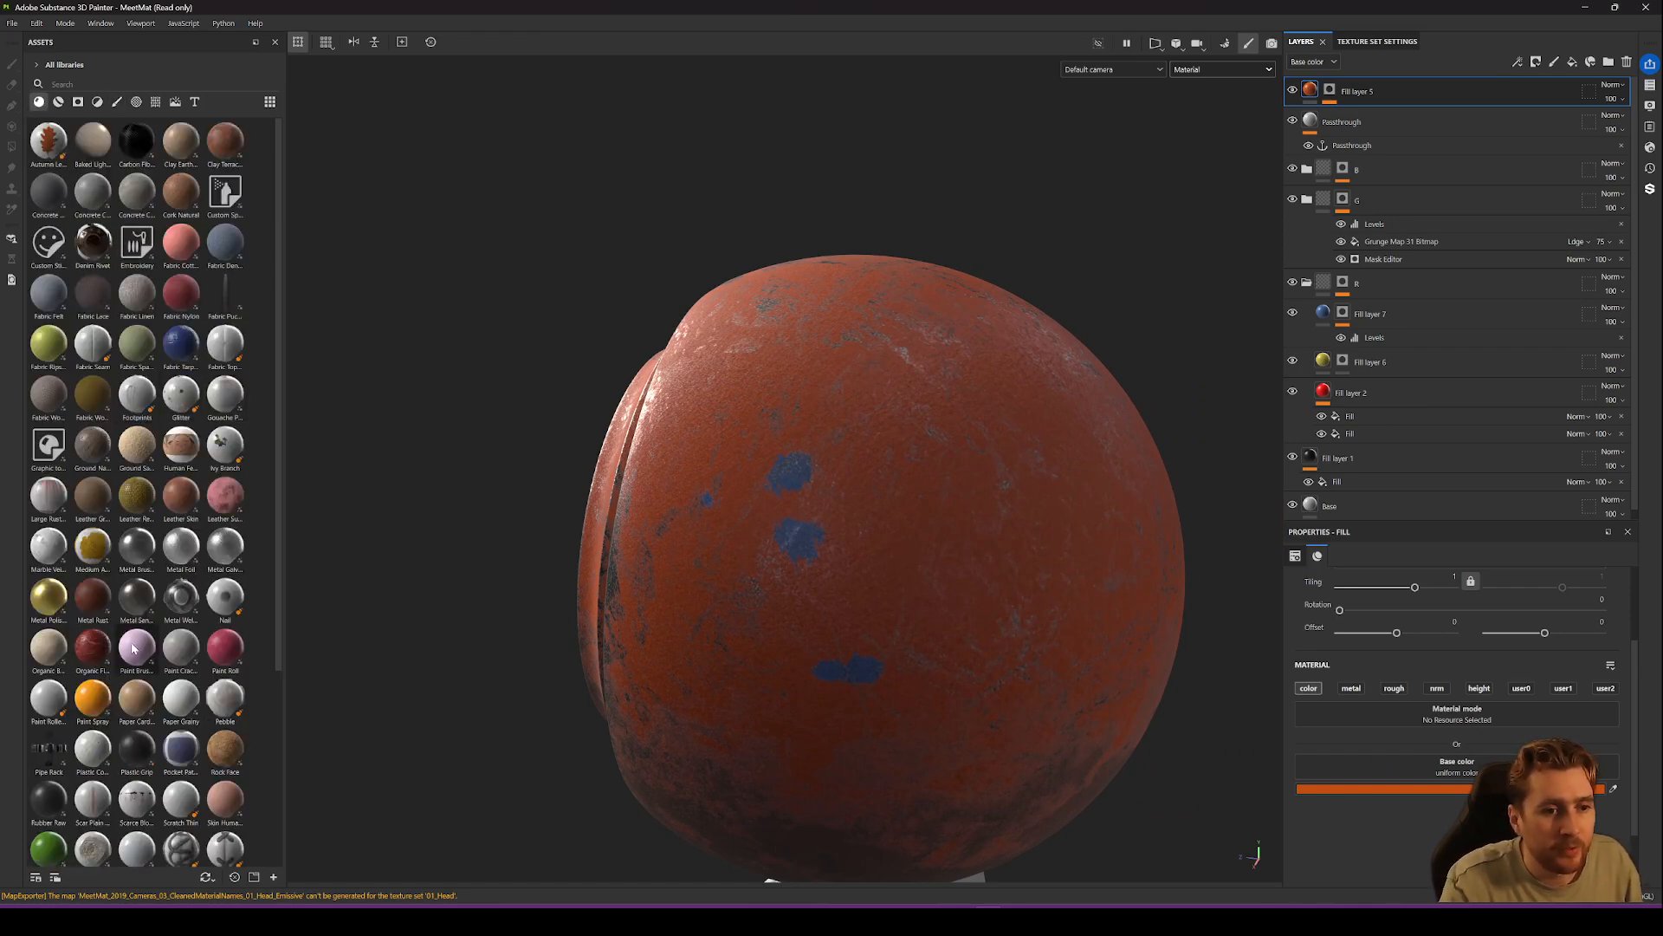
pyautogui.moveTo(54, 139); pyautogui.dragTo(927, 361)
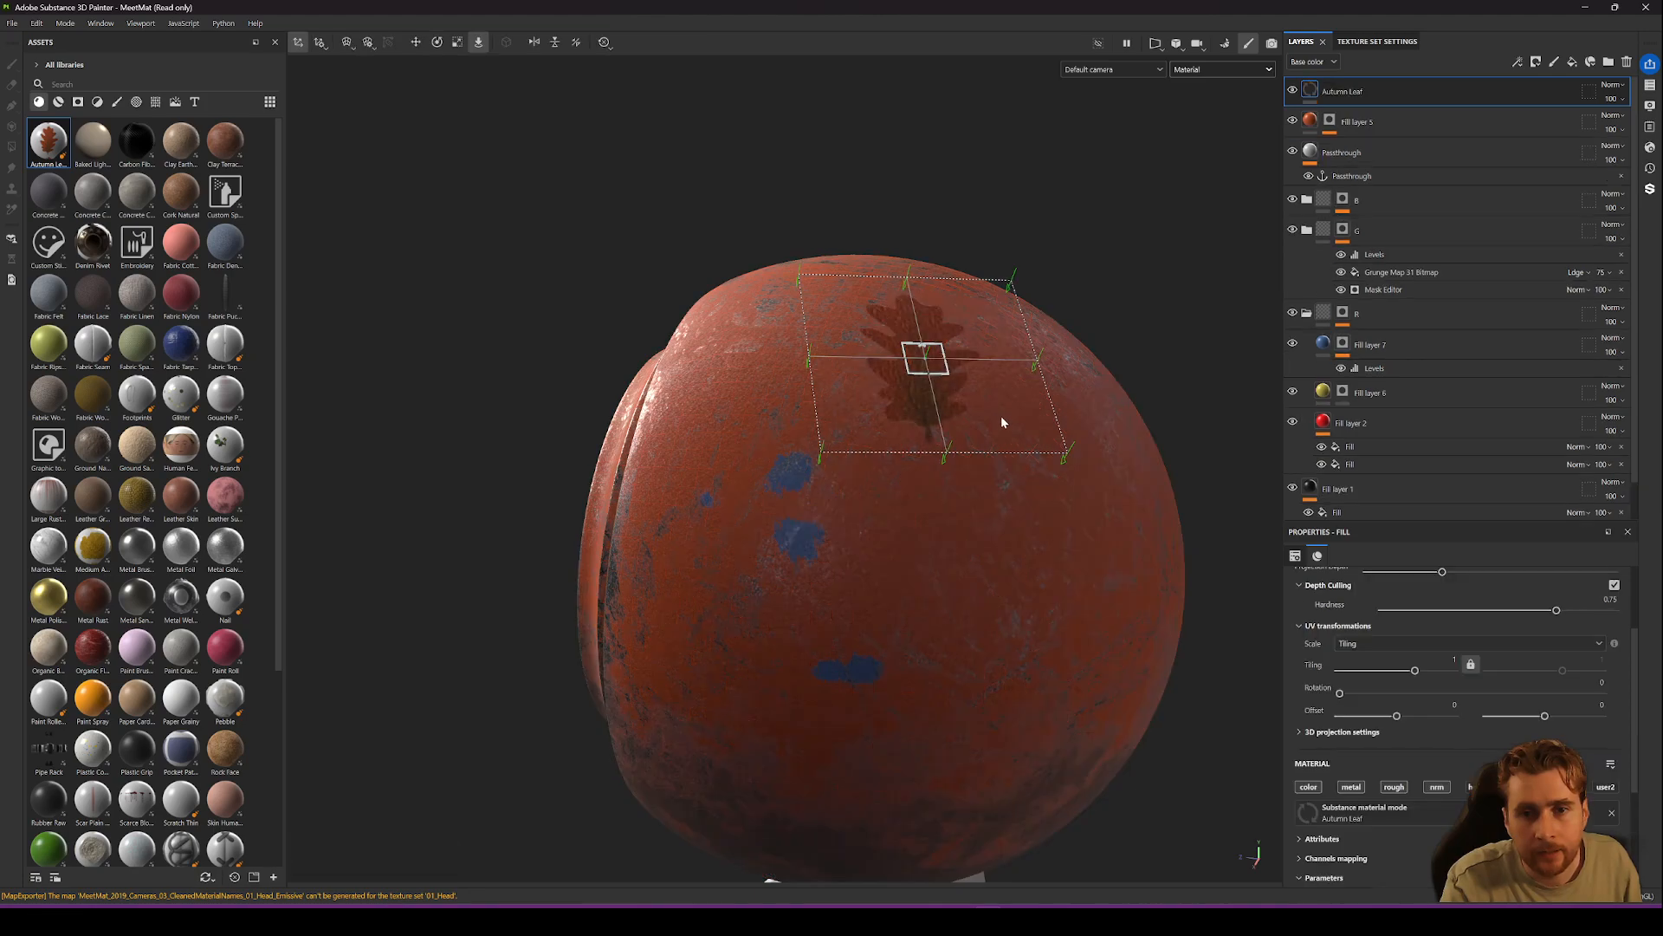
pyautogui.keyDown('alt'); pyautogui.moveTo(1001, 414); pyautogui.dragTo(892, 551); pyautogui.keyUp('alt')
pyautogui.keyDown('alt'); pyautogui.moveTo(892, 551); pyautogui.dragTo(877, 737, button='middle'); pyautogui.keyUp('alt')
pyautogui.scroll(1, 877, 737)
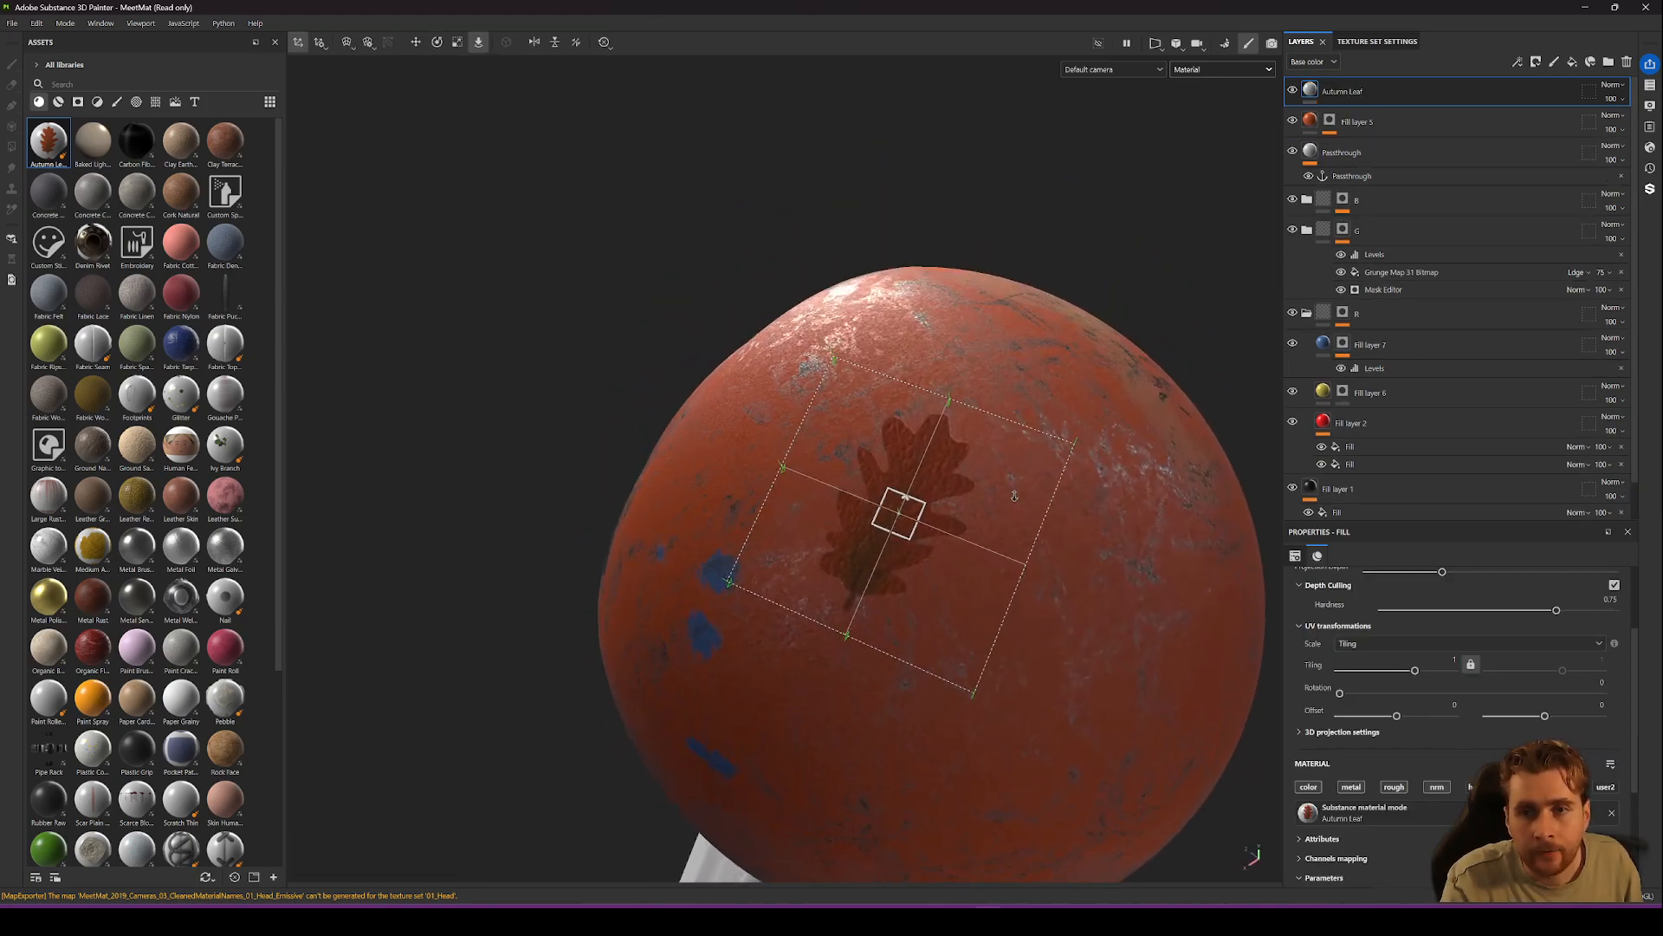
# Reorder the stack to Fill layer 5, Passthrough, Autumn Leaf, and toggle Fill layer 5's visibility to compare the leaf with and without tint.
pyautogui.moveTo(1375, 126); pyautogui.dragTo(1396, 179)
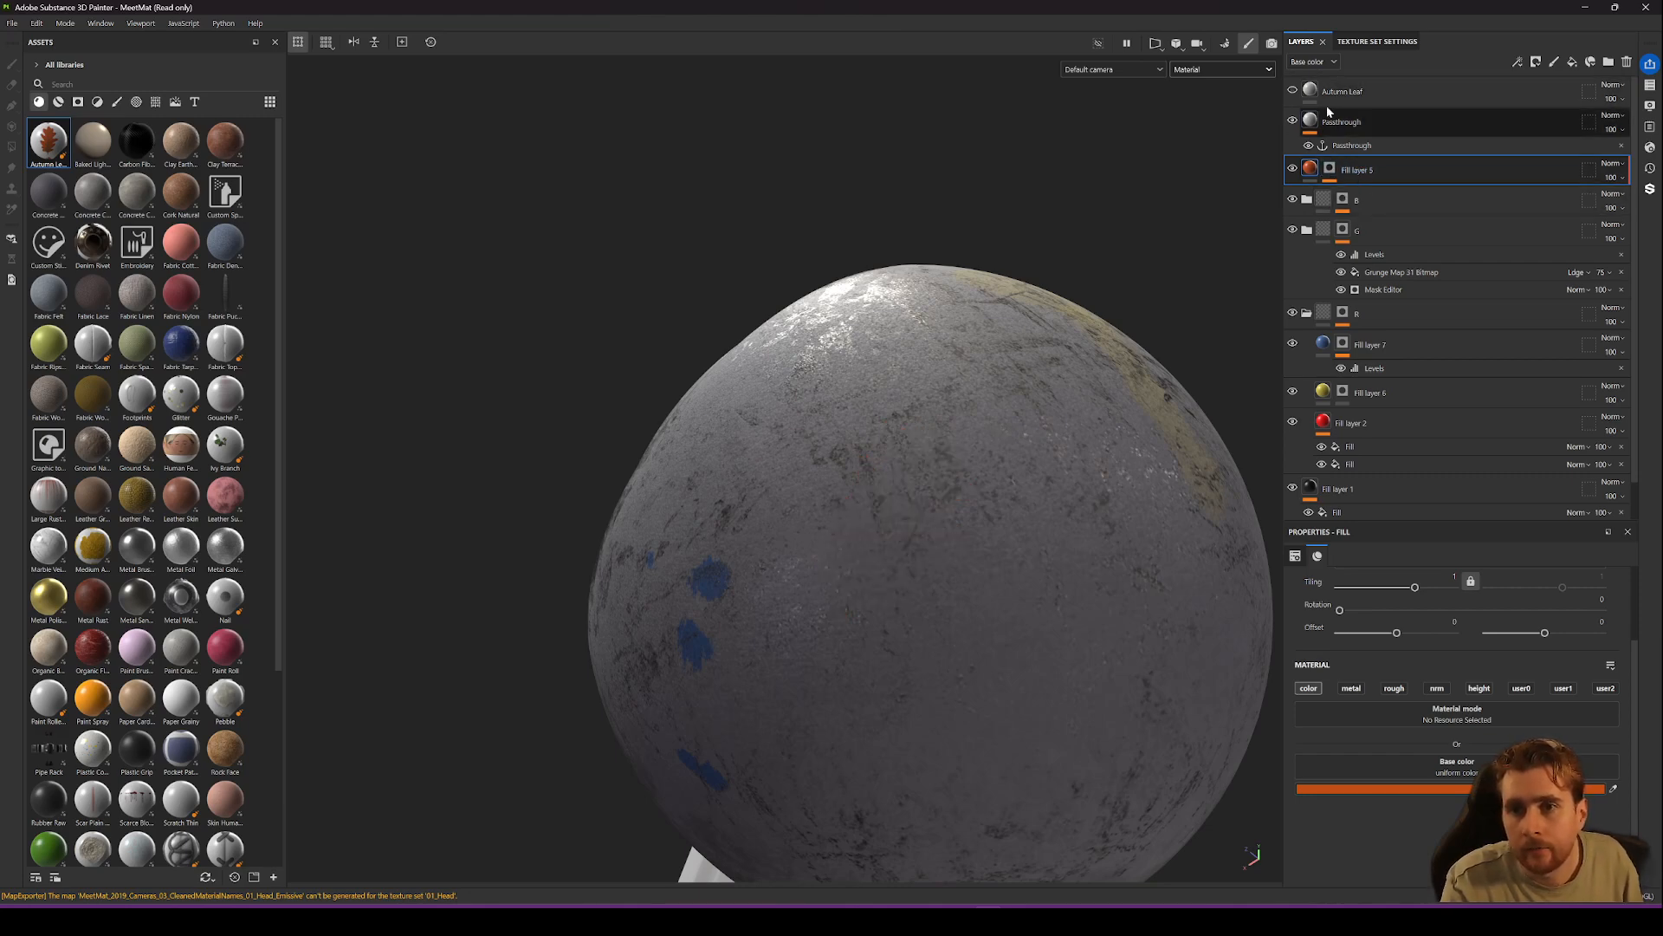
pyautogui.moveTo(1379, 90)
pyautogui.mouseDown()
pyautogui.moveTo(1385, 152)
pyautogui.moveTo(1407, 87)
pyautogui.mouseUp()
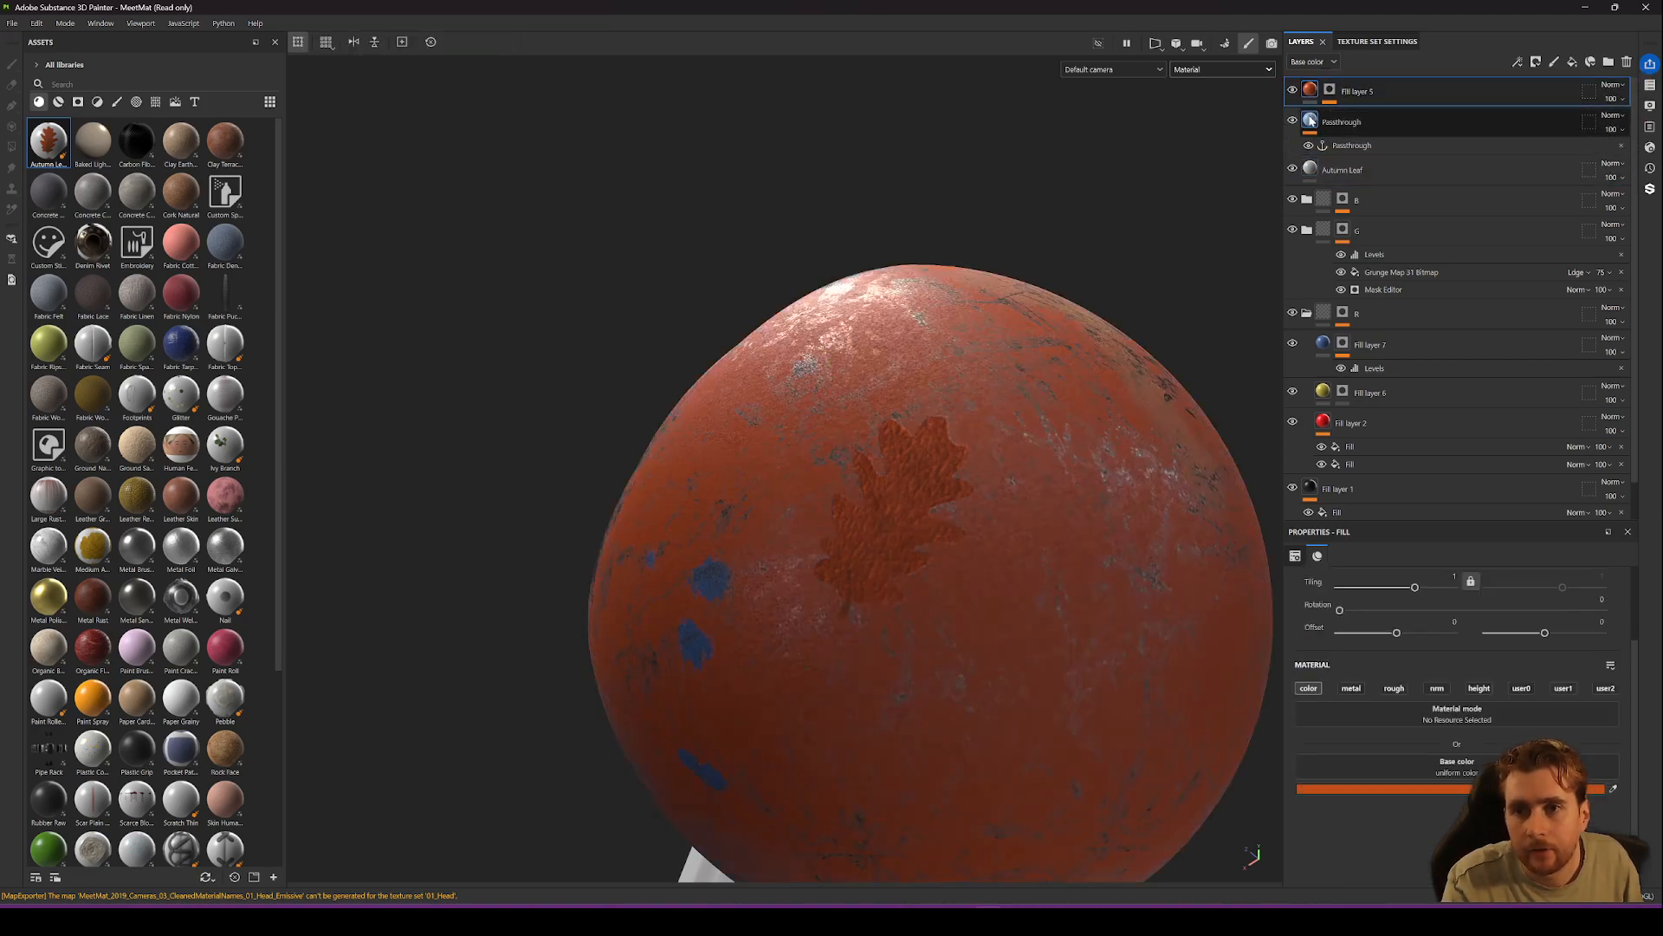
pyautogui.click(1293, 89)
pyautogui.click(1292, 90)
pyautogui.click(1293, 89)
pyautogui.click(1293, 90)
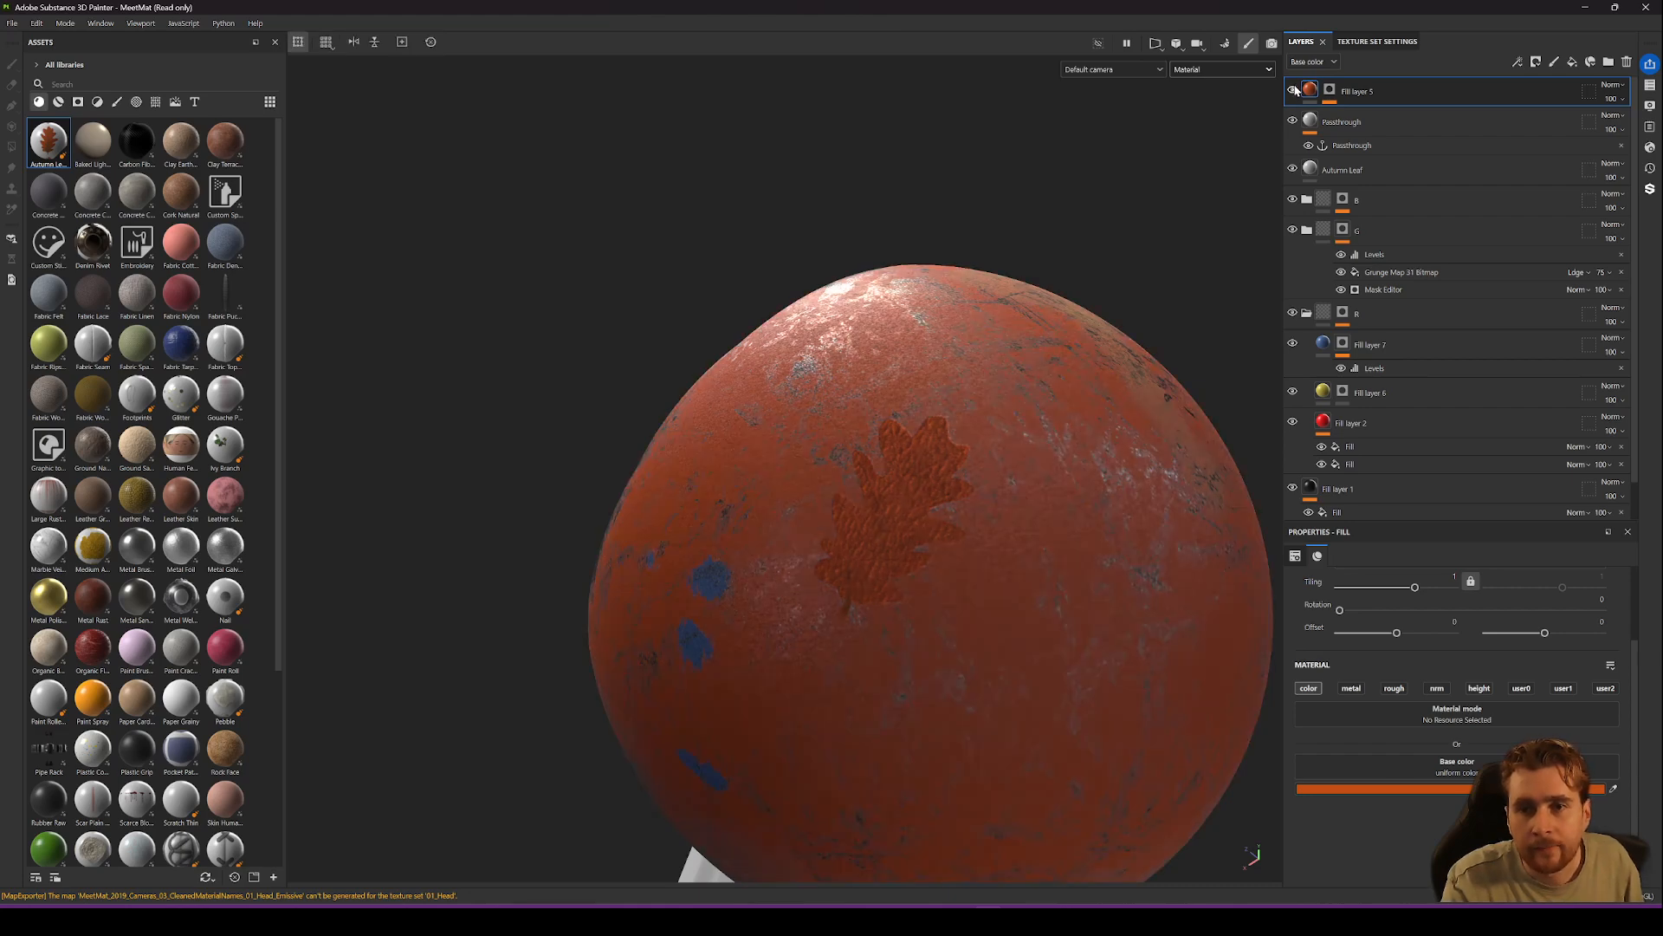
# Toggle Fill layer 5's visibility to compare the leaf again, and select the Autumn Leaf layer.
pyautogui.click(1293, 90)
pyautogui.click(1292, 90)
pyautogui.click(1330, 171)
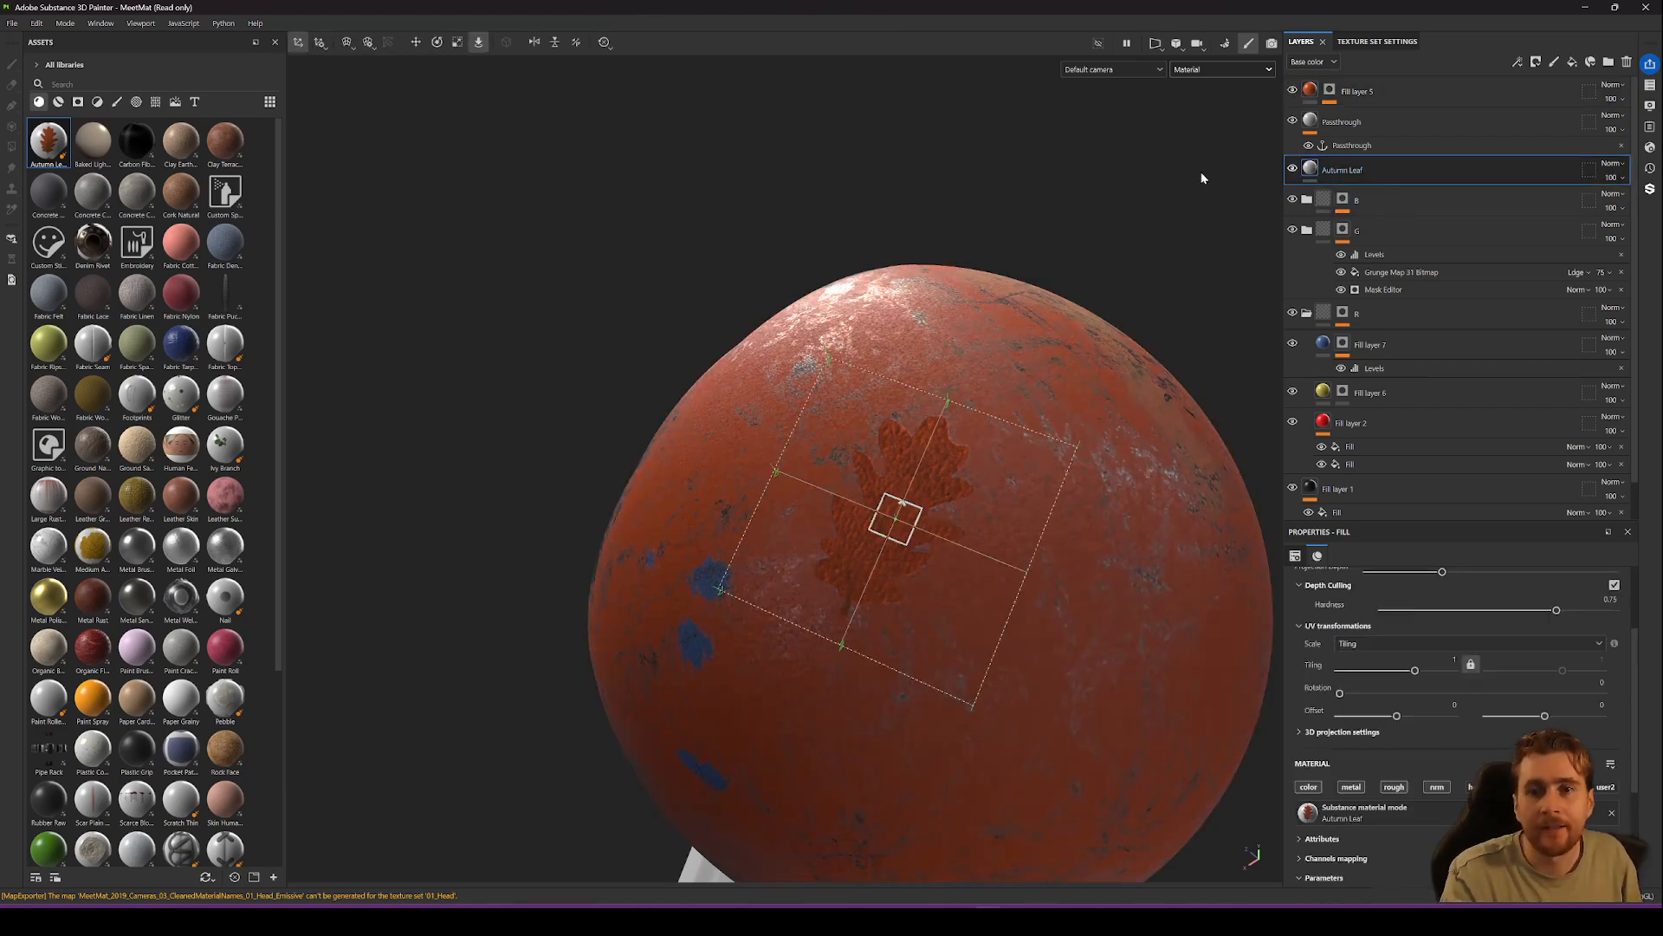
pyautogui.keyDown('alt'); pyautogui.moveTo(1017, 382); pyautogui.dragTo(1097, 383); pyautogui.keyUp('alt')
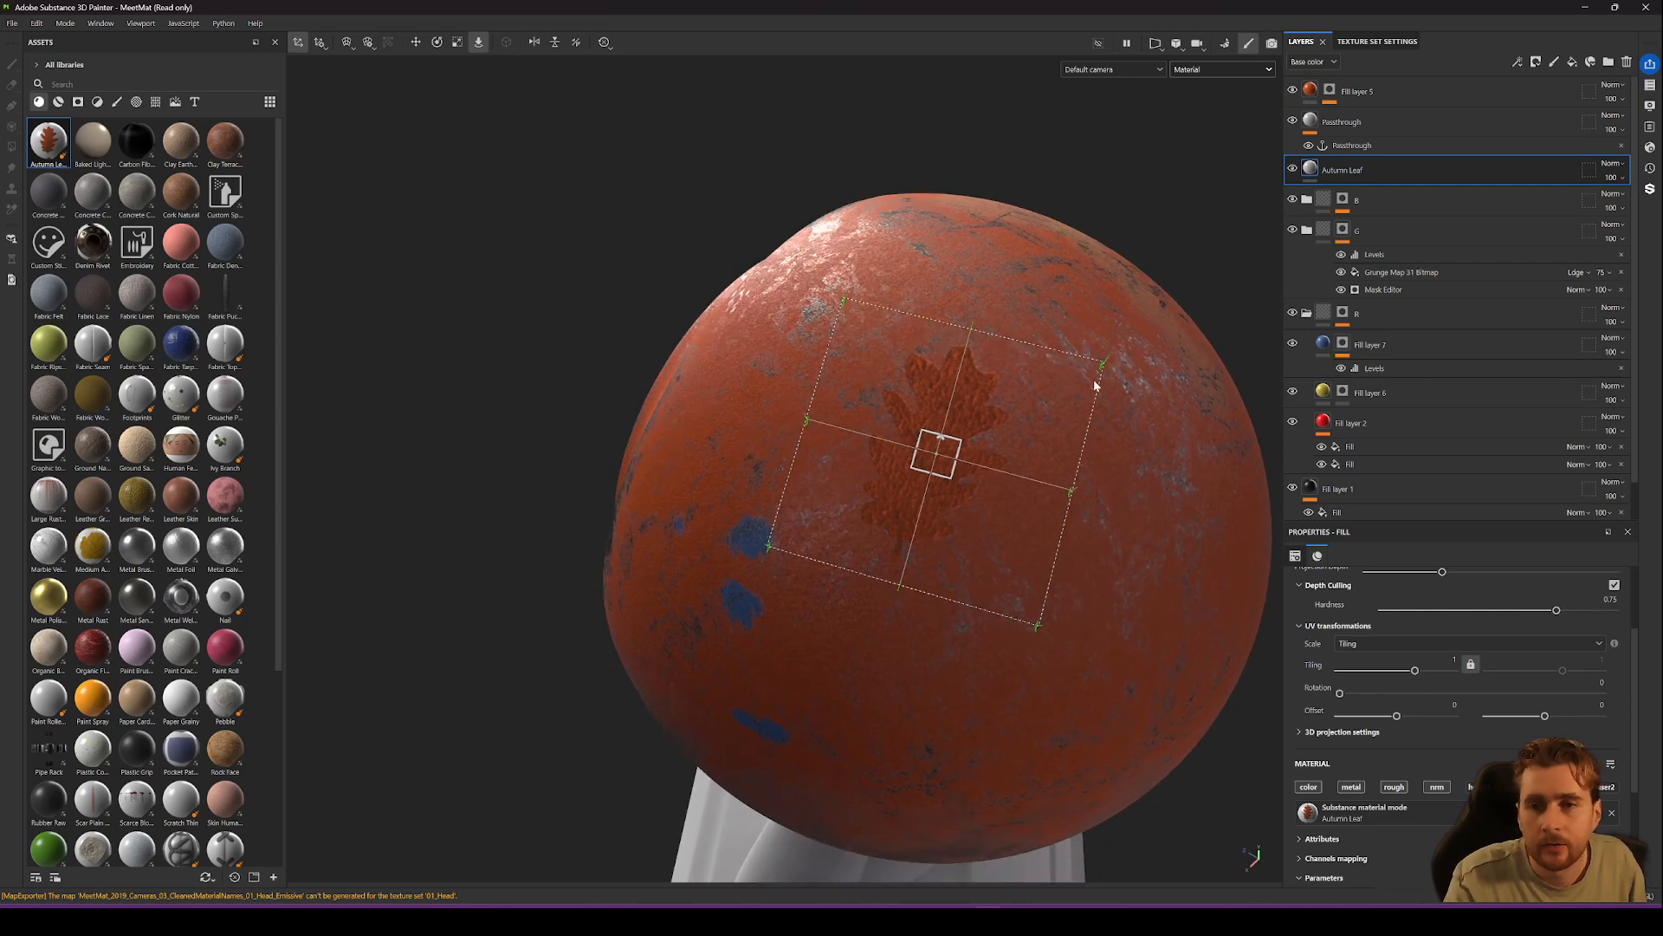
pyautogui.rightClick(1349, 168)
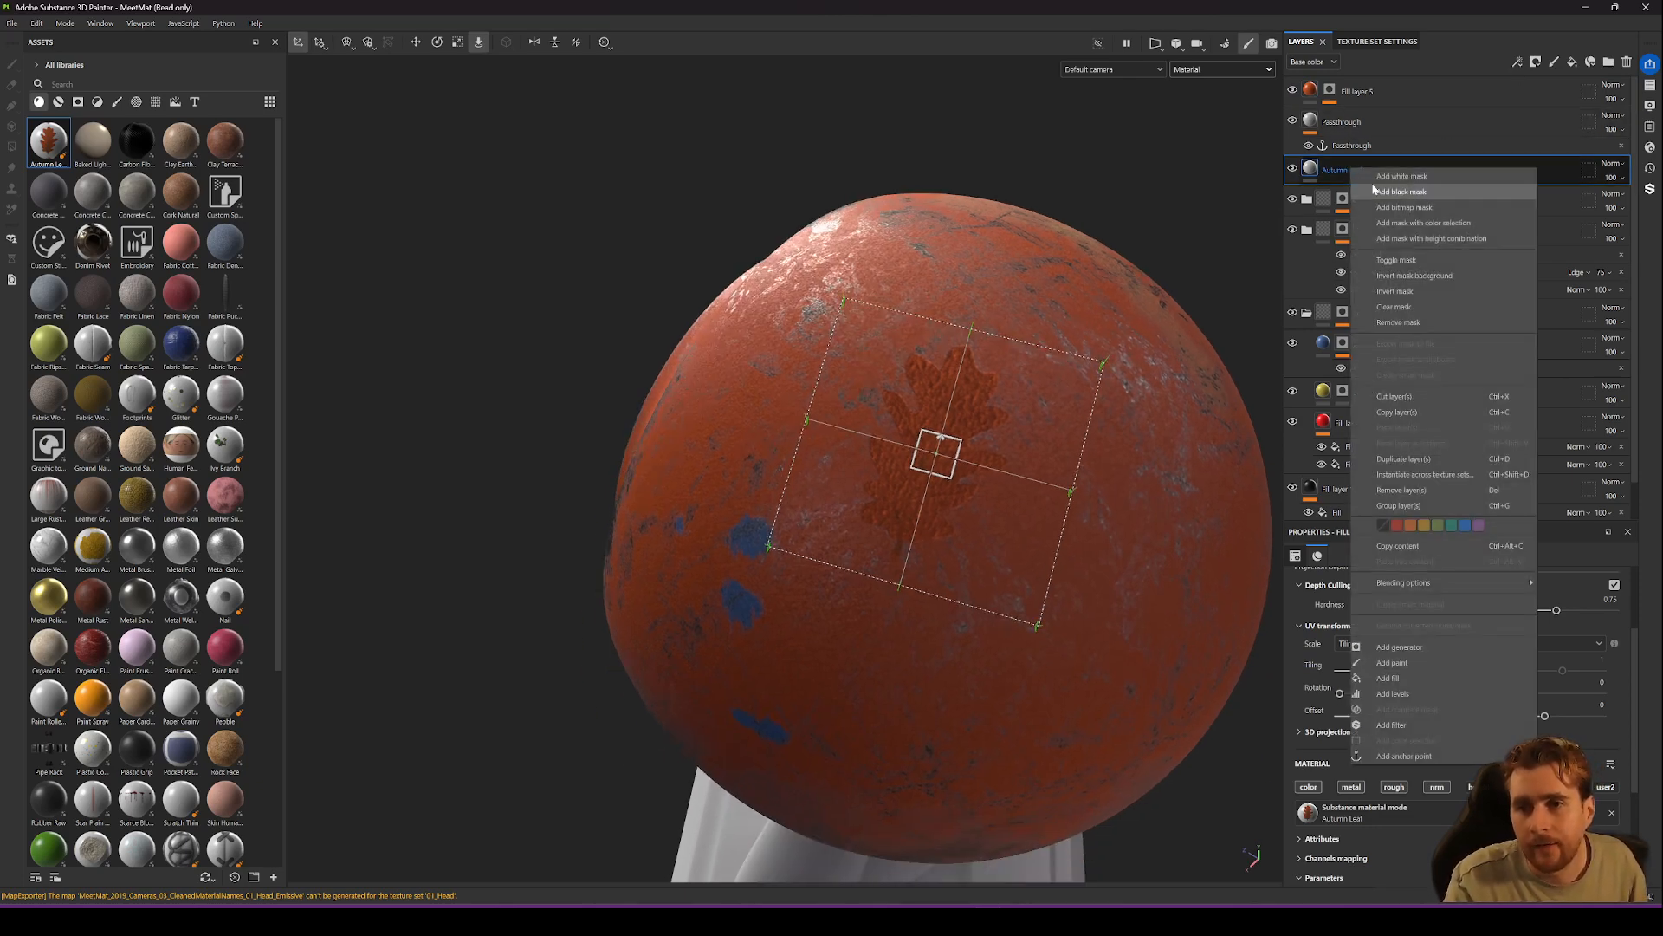
pyautogui.click(1308, 166)
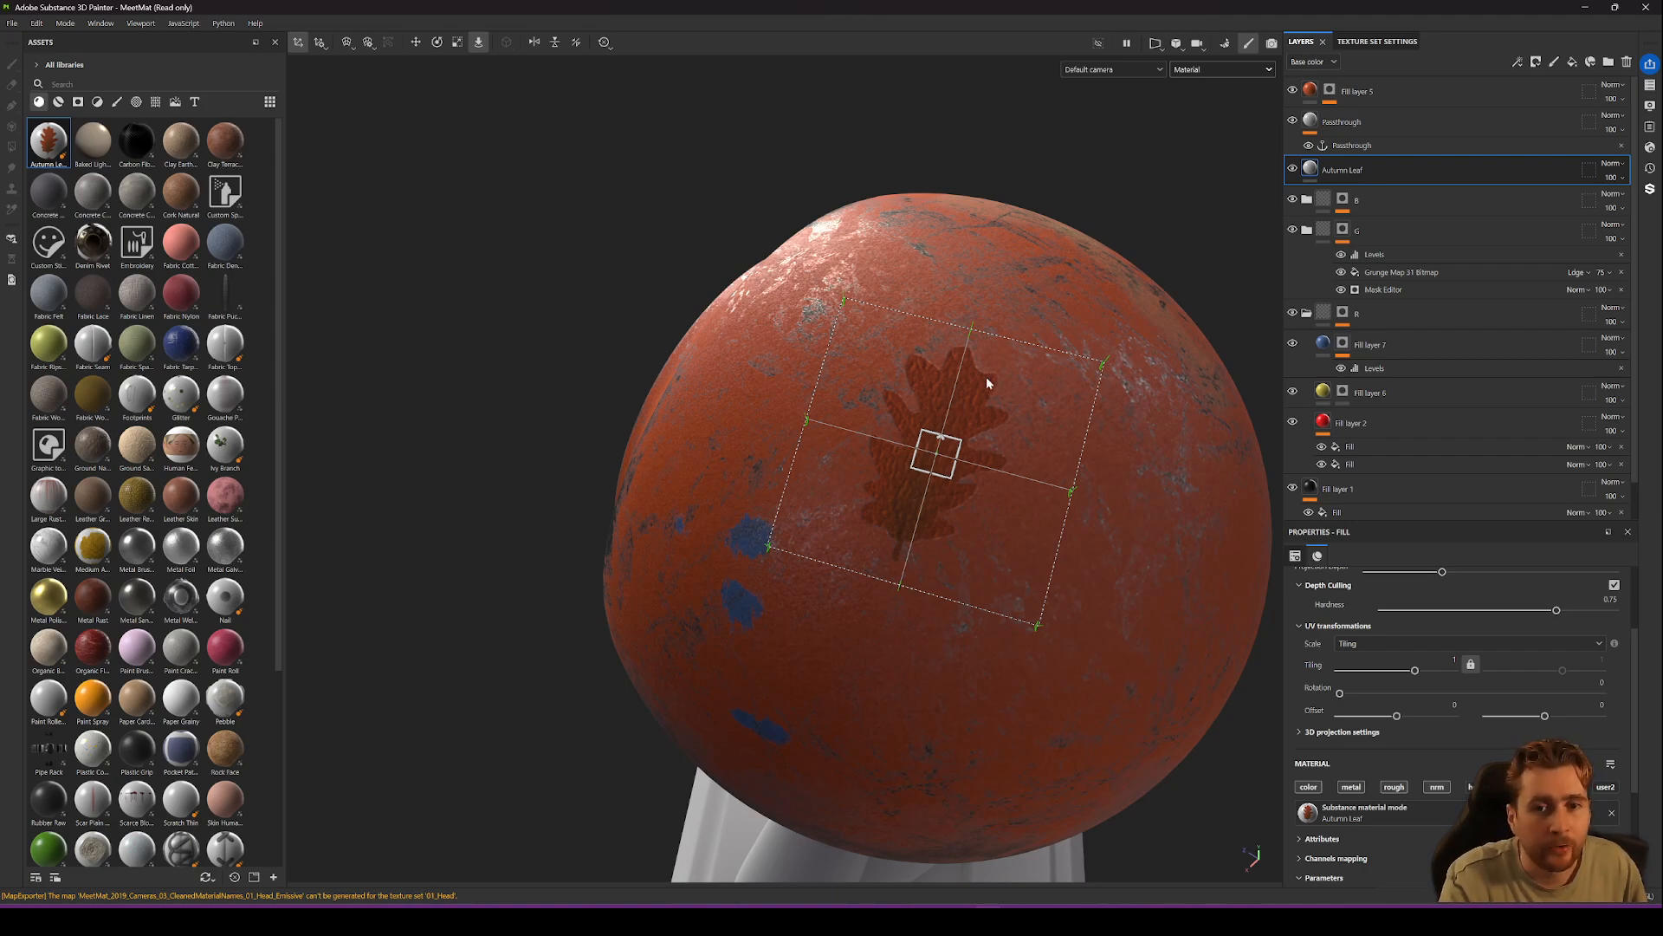
# Add Levels to the Autumn Leaf layer, affecting the User0 channel, and lower the white output to 0.
pyautogui.rightClick(1314, 168)
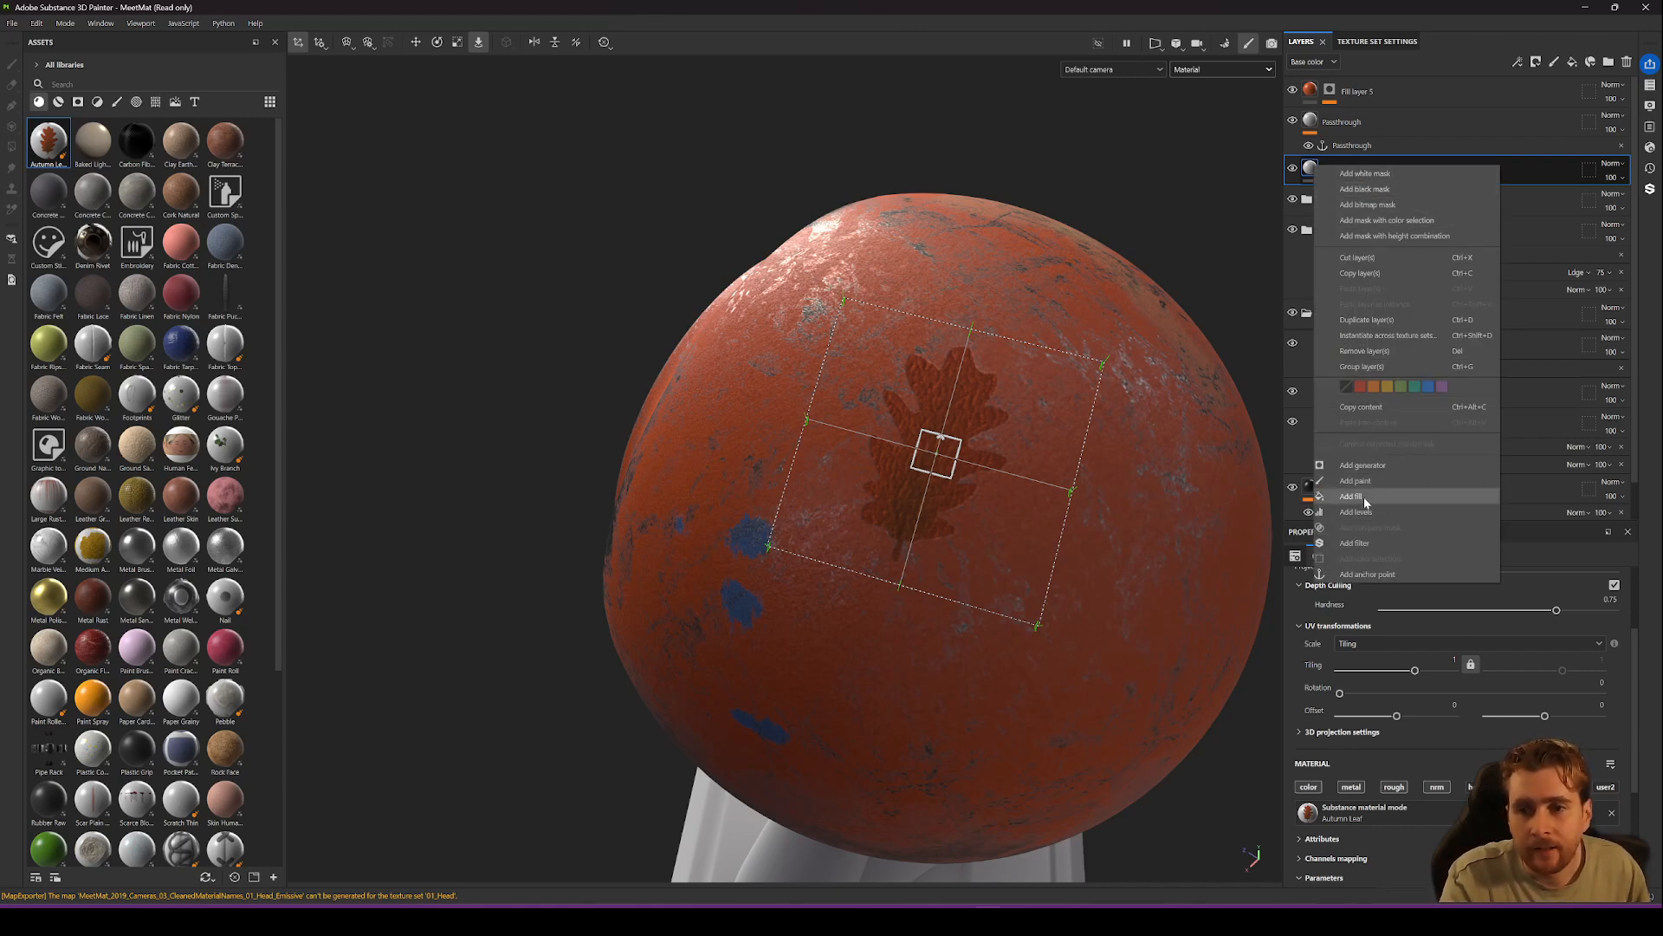
pyautogui.click(1384, 512)
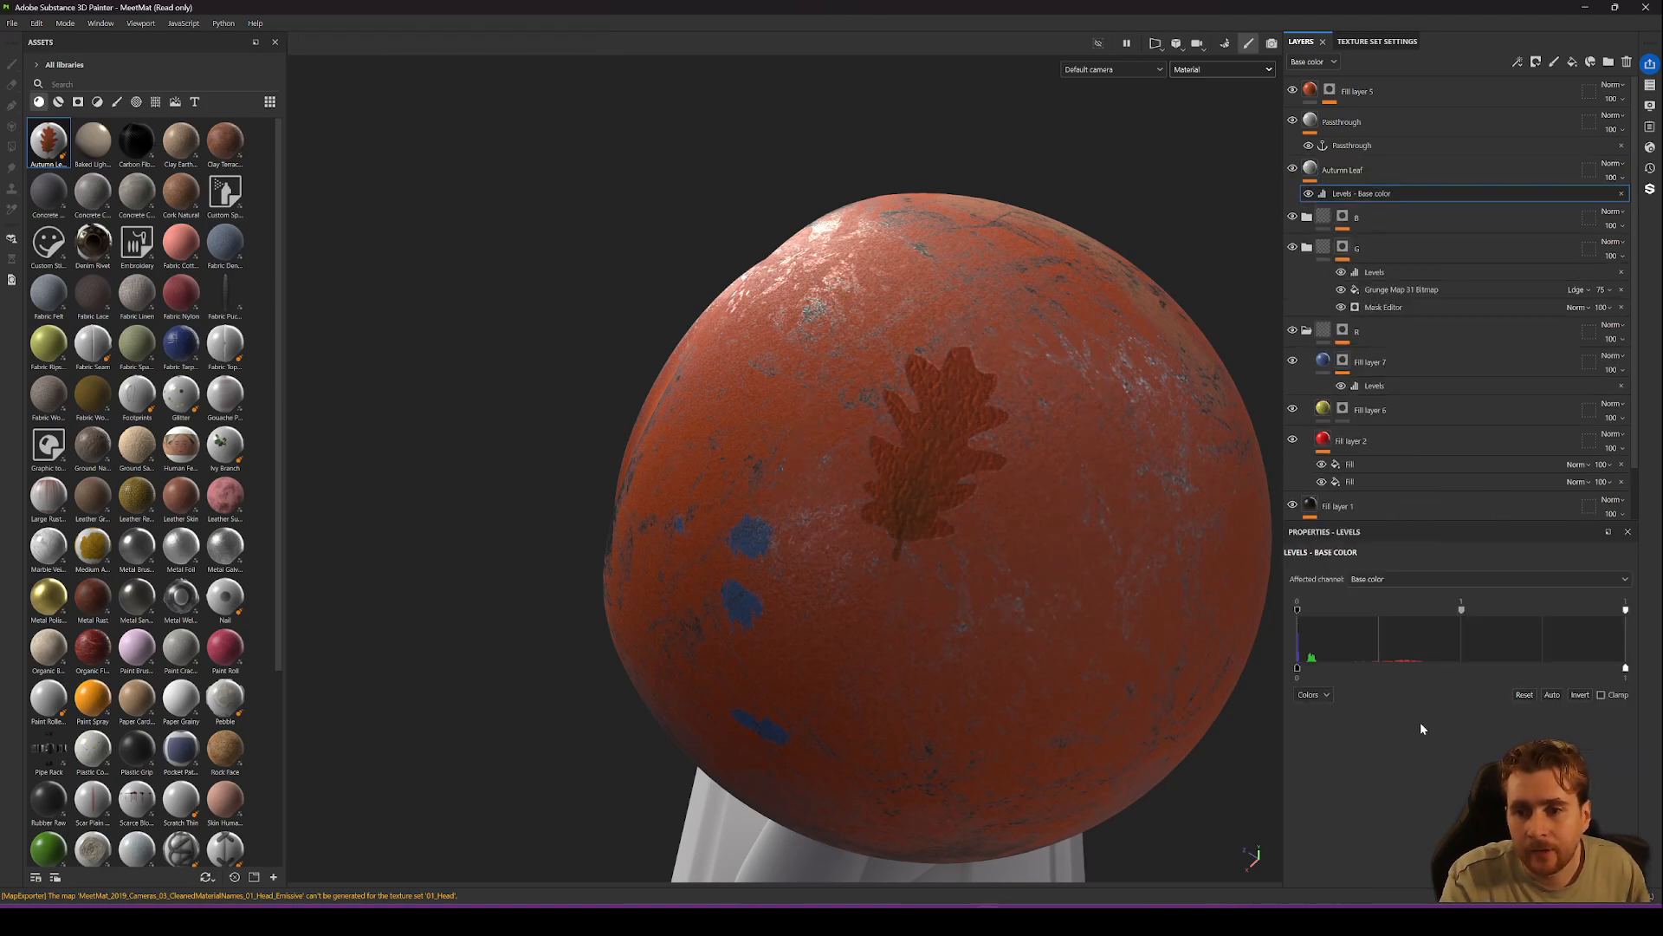
pyautogui.click(1432, 581)
pyautogui.click(1380, 658)
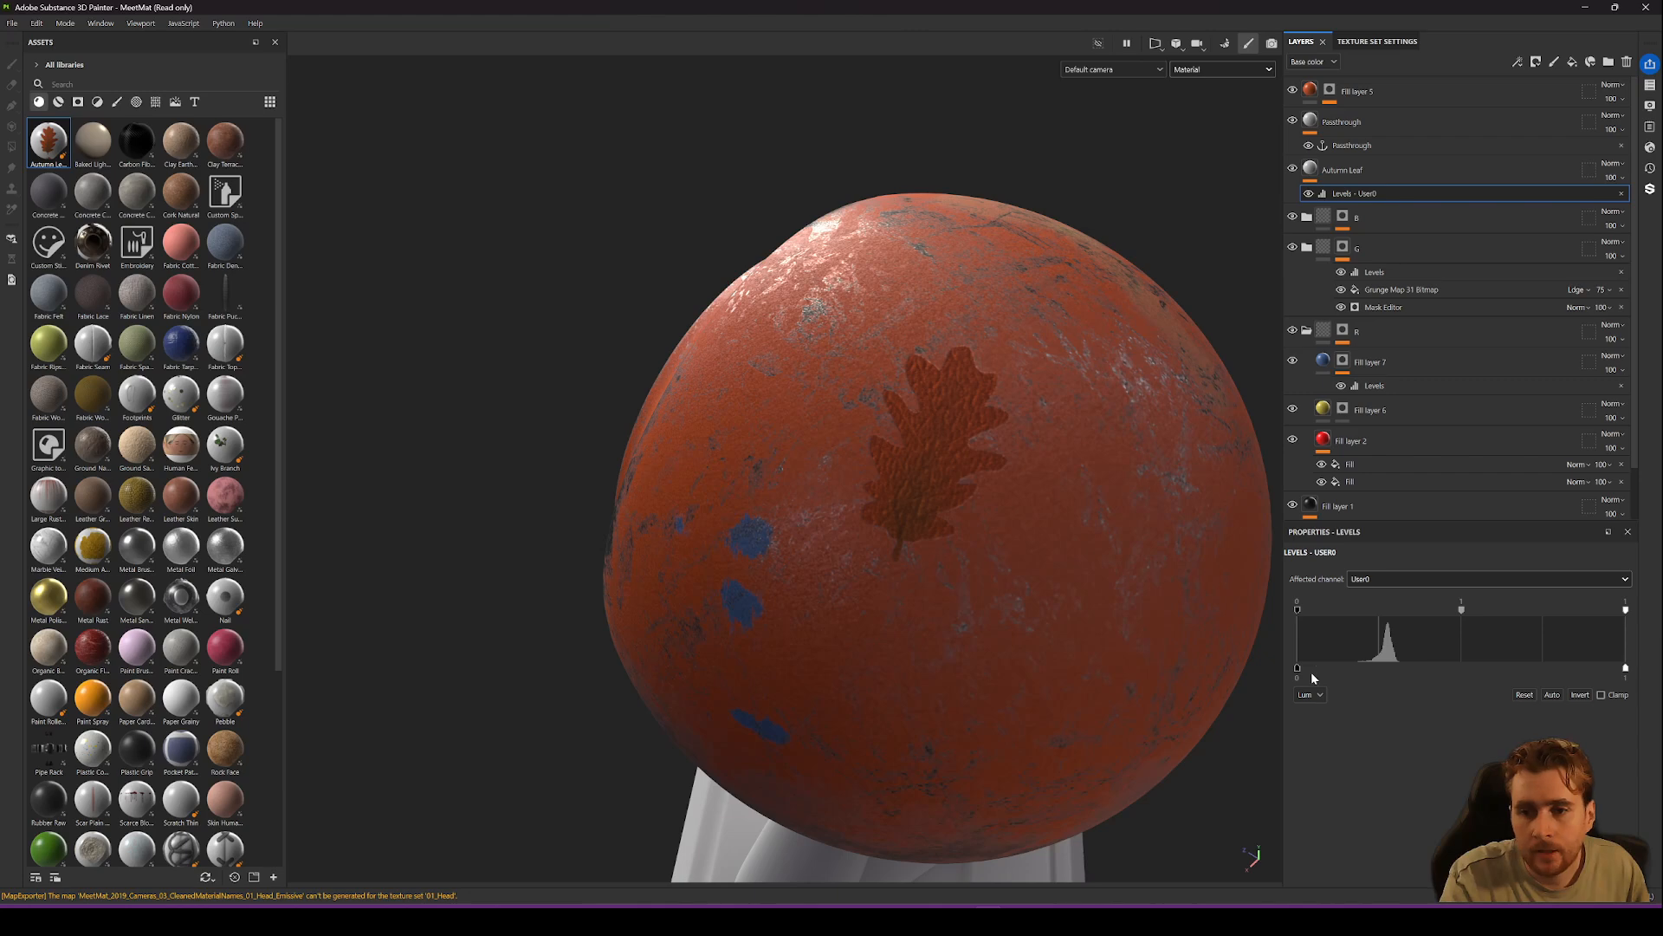
pyautogui.moveTo(1297, 669); pyautogui.dragTo(1425, 669)
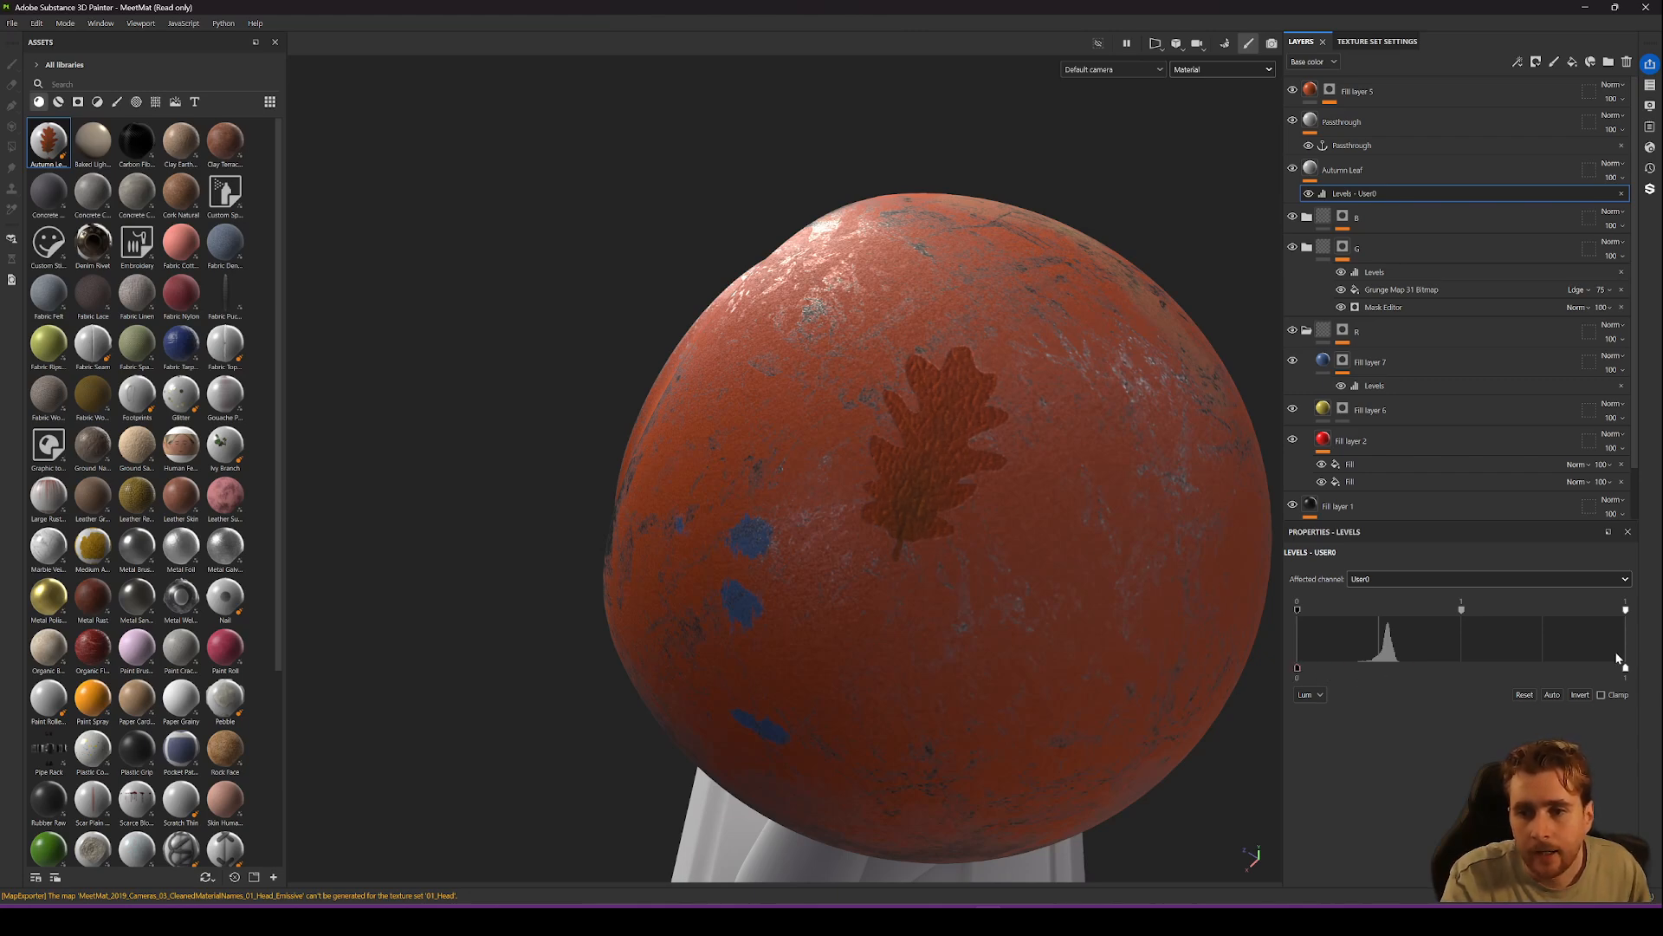
pyautogui.moveTo(1534, 669); pyautogui.dragTo(1407, 670)
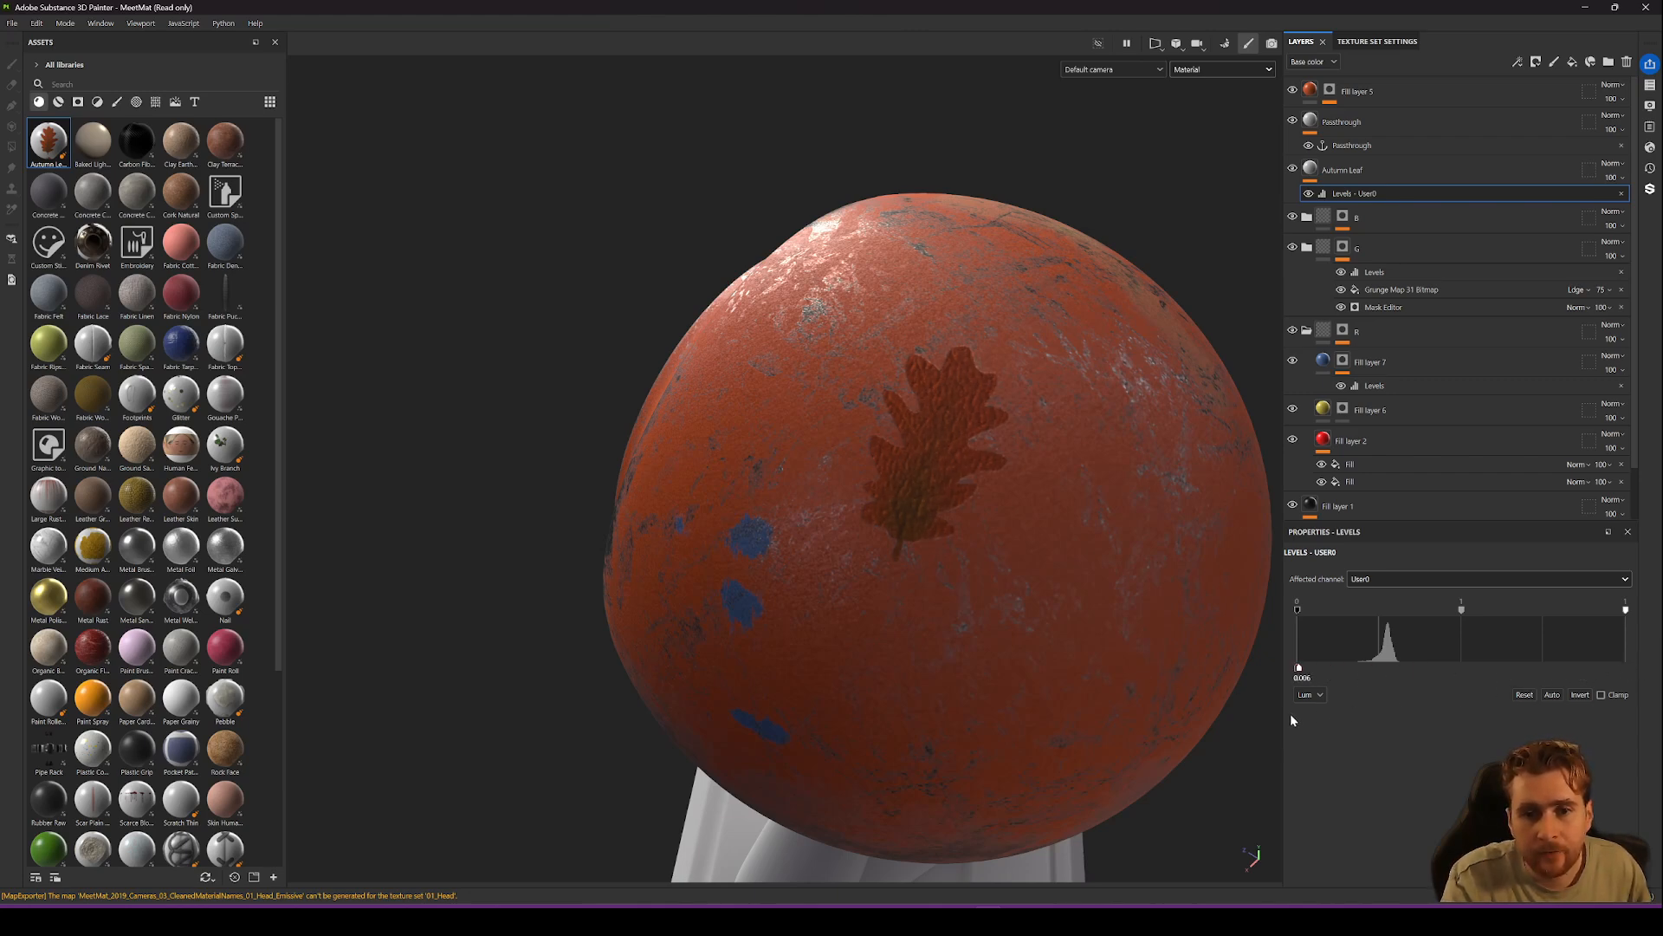
pyautogui.keyDown('alt'); pyautogui.moveTo(1214, 730); pyautogui.dragTo(1054, 553); pyautogui.keyUp('alt')
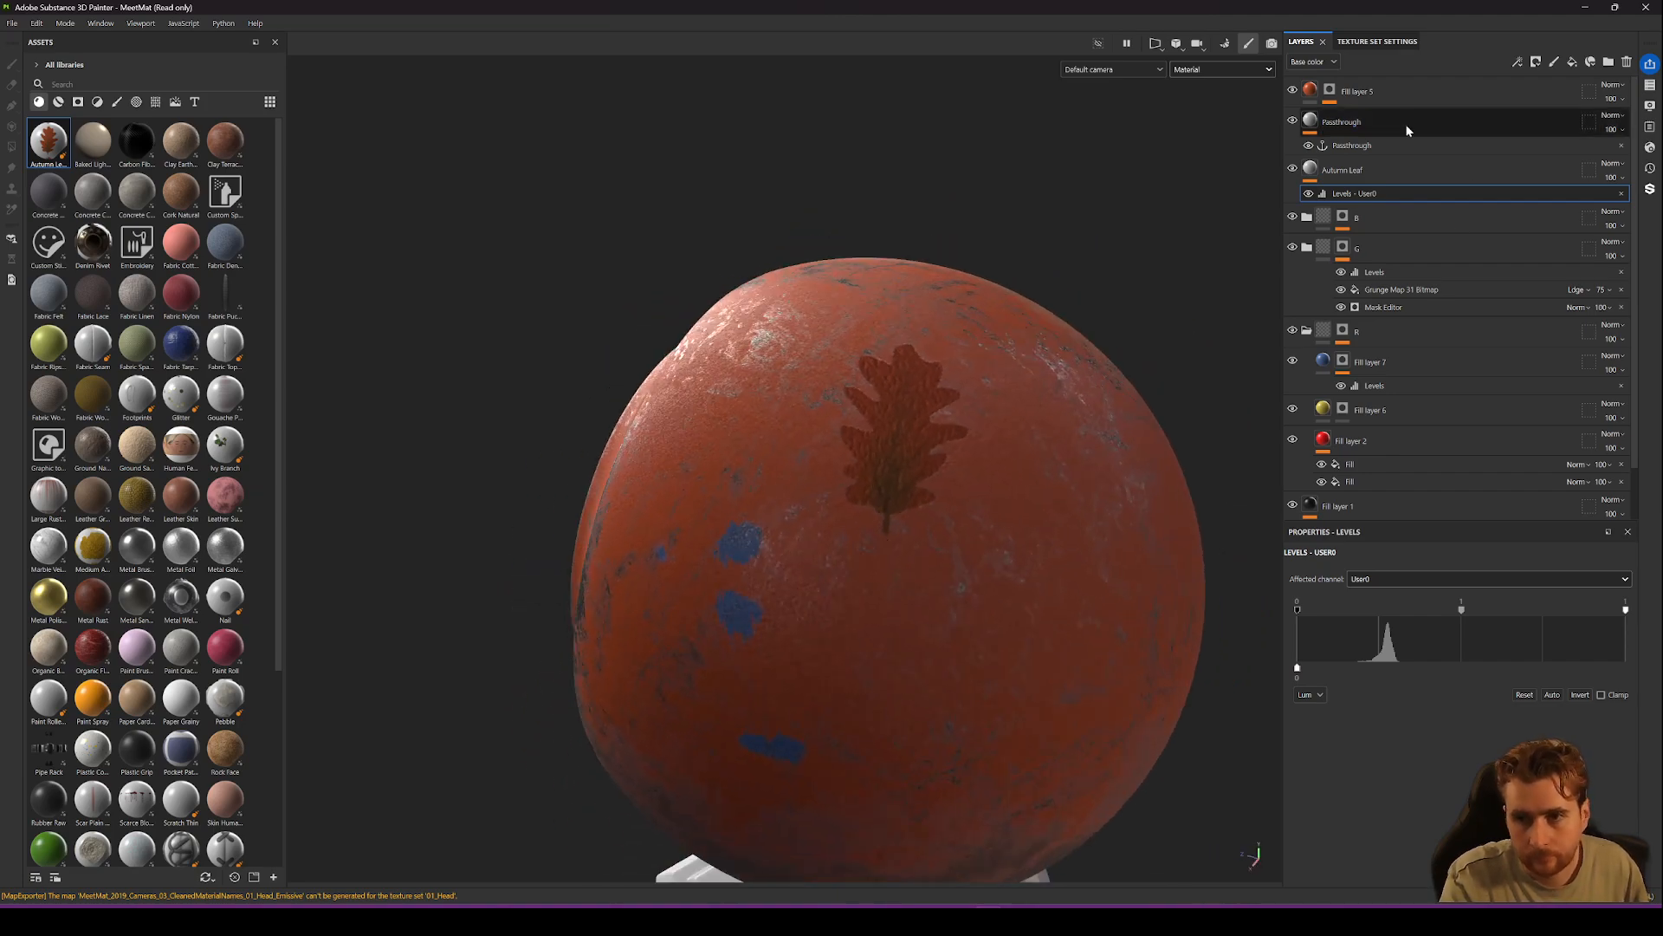
# Change Fill layer 5's base color to a saturated blue and check the tint around the leaf decal.
pyautogui.click(1377, 92)
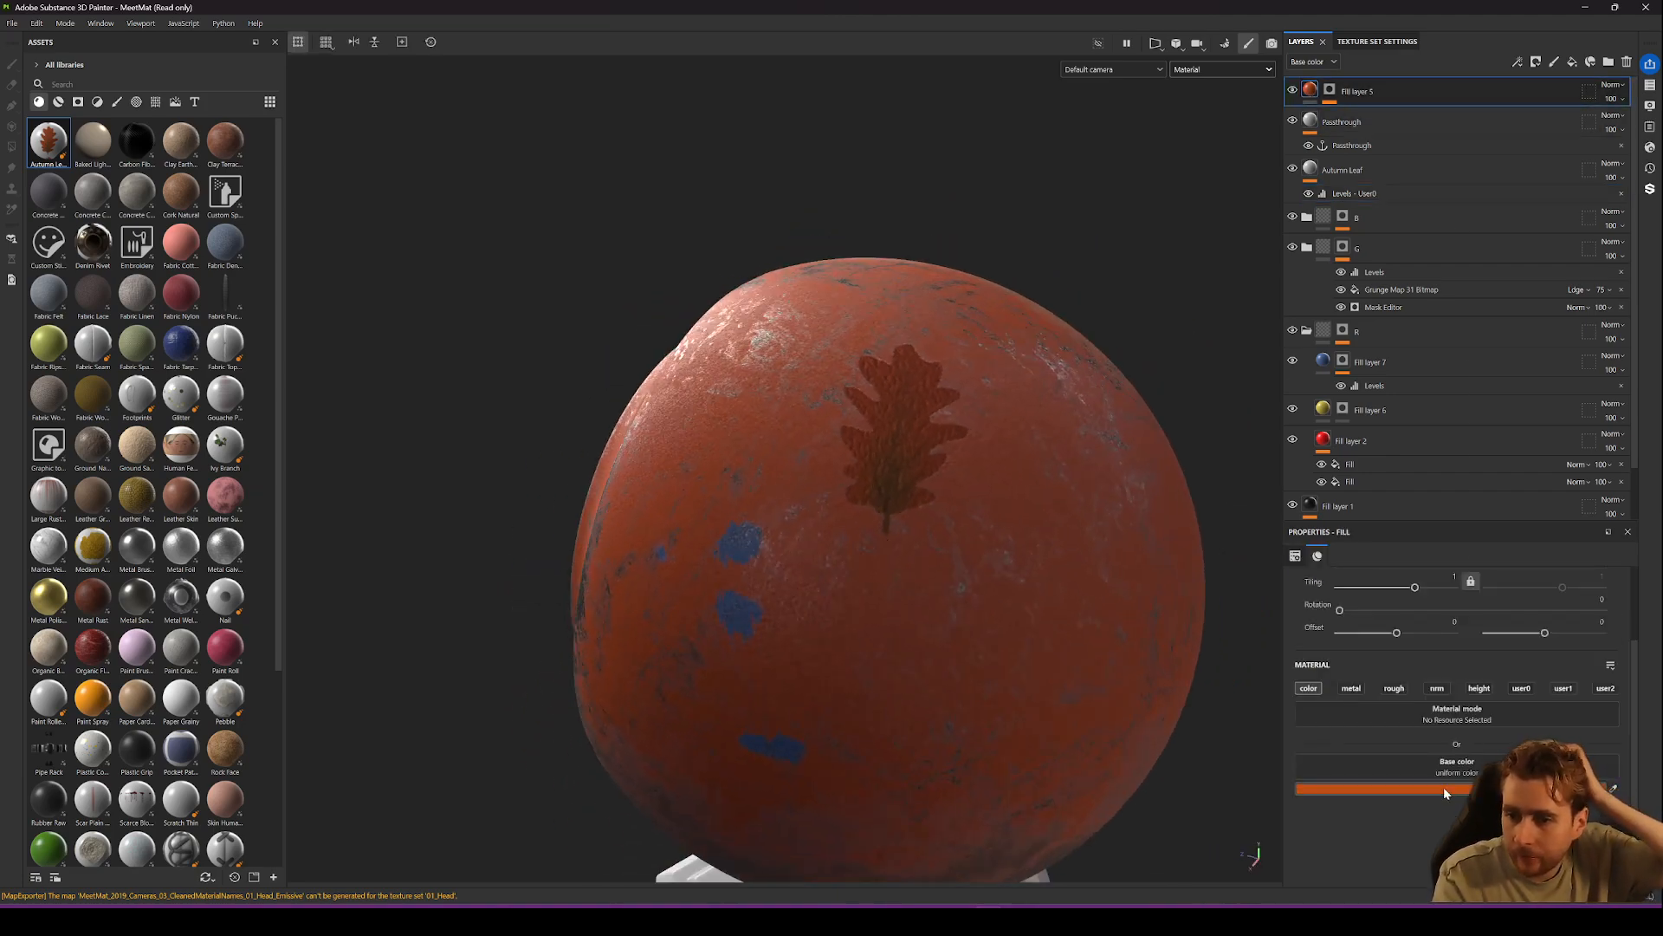
pyautogui.click(1444, 787)
pyautogui.moveTo(1454, 543); pyautogui.dragTo(1467, 466)
pyautogui.click(1459, 370)
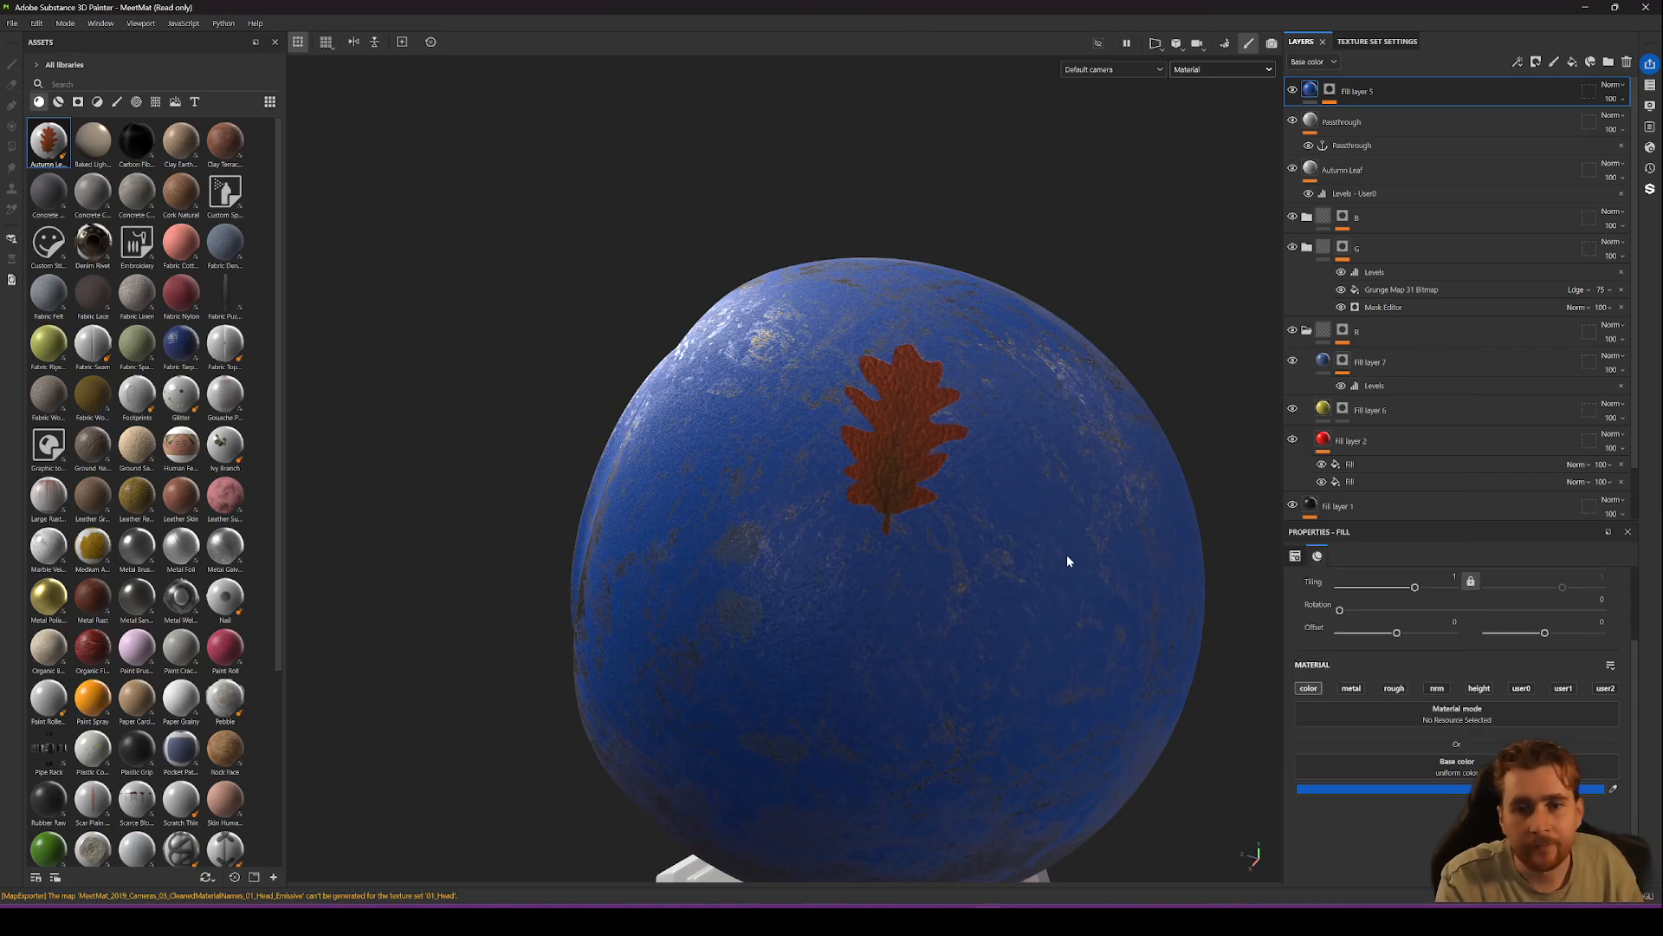
pyautogui.keyDown('alt'); pyautogui.moveTo(1068, 555); pyautogui.dragTo(875, 545); pyautogui.keyUp('alt')
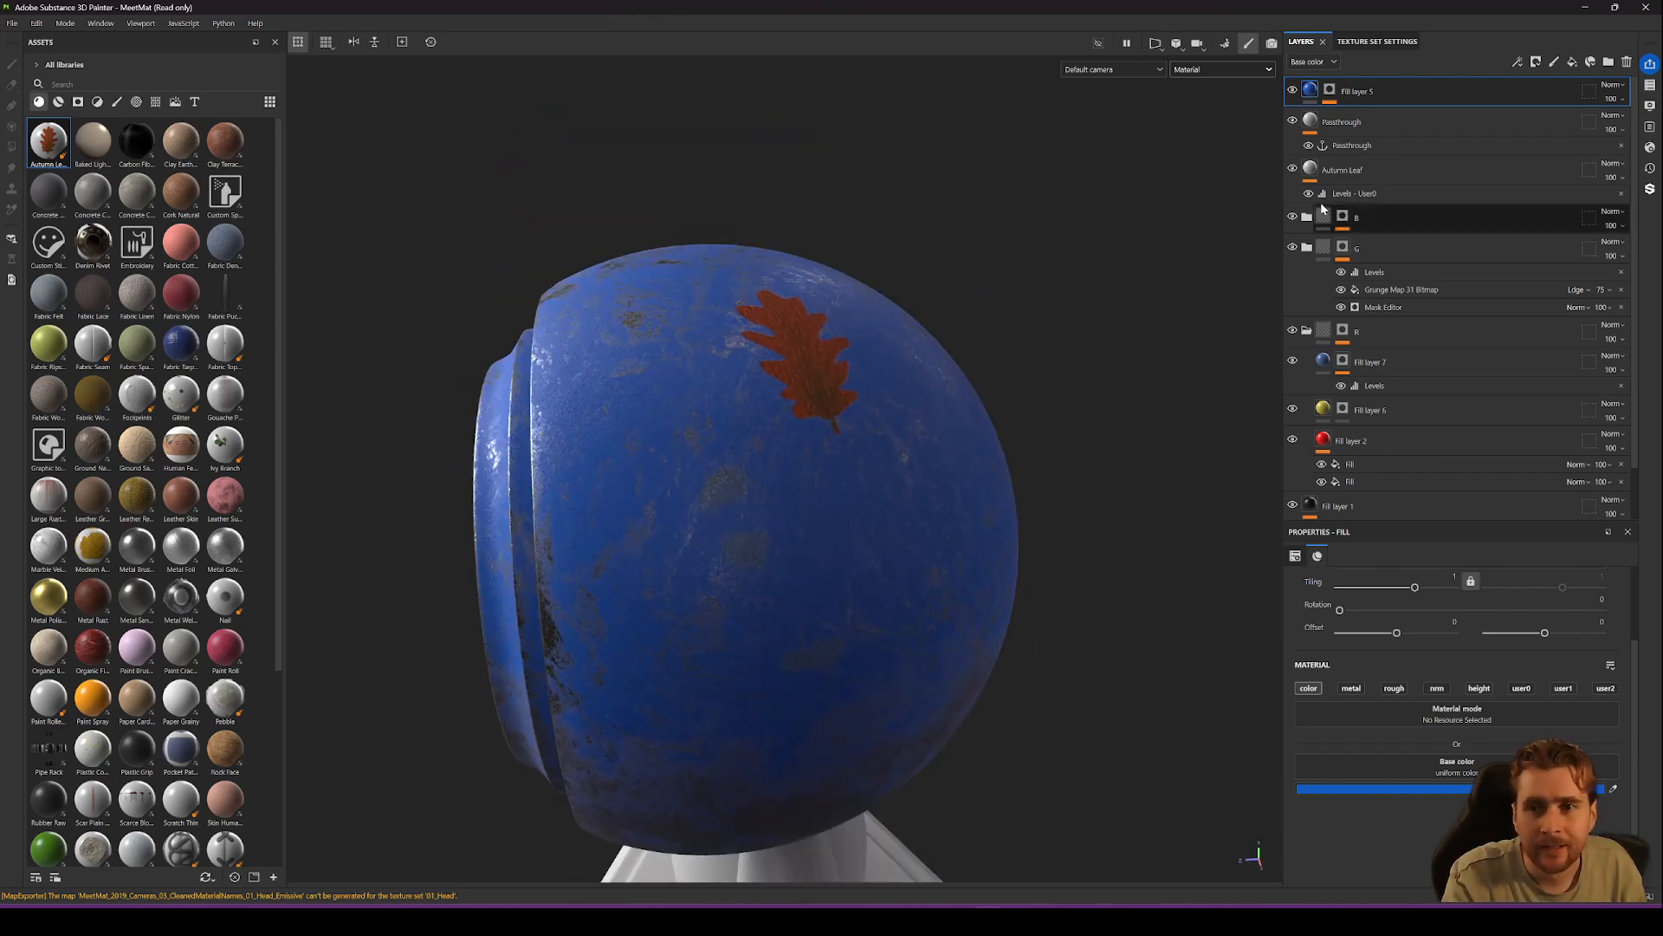
# Toggle Fill layer 5's visibility repeatedly to compare the blue tint with the untinted head, and leave the layer hidden.
pyautogui.click(1293, 90)
pyautogui.keyDown('alt'); pyautogui.moveTo(931, 598); pyautogui.dragTo(771, 506); pyautogui.keyUp('alt')
pyautogui.click(1295, 89)
pyautogui.click(1295, 90)
pyautogui.click(1295, 89)
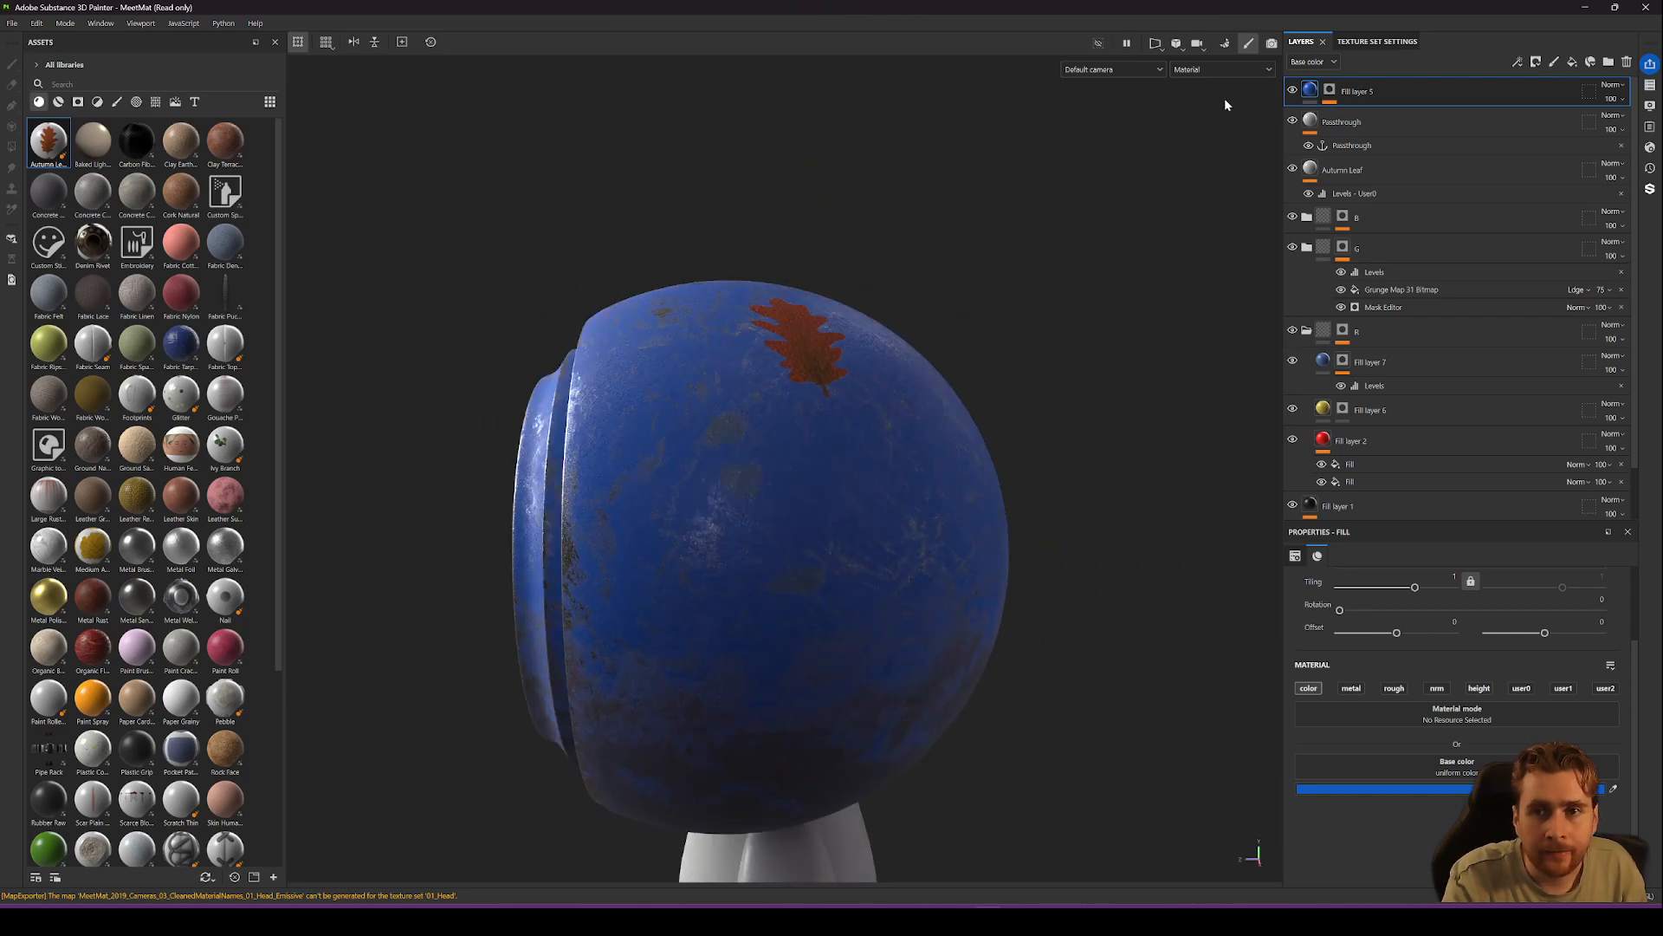
pyautogui.click(1293, 90)
pyautogui.click(1293, 90)
pyautogui.click(1293, 90)
pyautogui.click(1293, 90)
pyautogui.click(1293, 90)
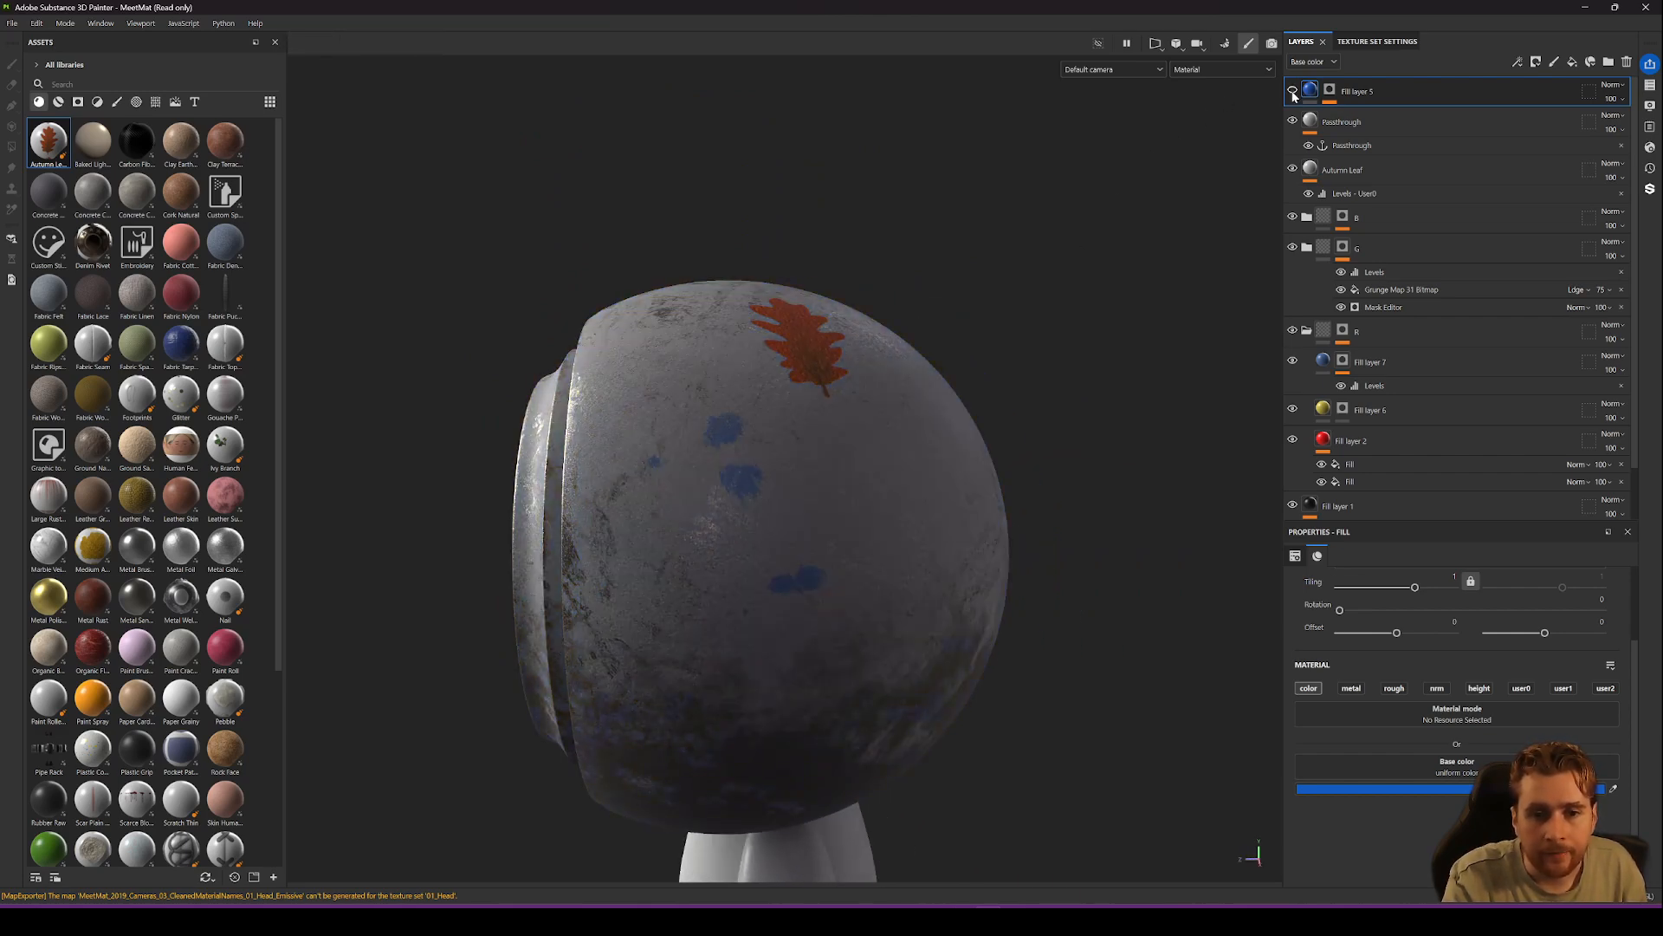
pyautogui.click(1293, 91)
pyautogui.click(1293, 91)
# Examine the untinted head from several angles, including the leaf decal, the blue patches and the dirt on the lower half.
pyautogui.keyDown('alt'); pyautogui.moveTo(1054, 766); pyautogui.dragTo(1121, 544); pyautogui.keyUp('alt')
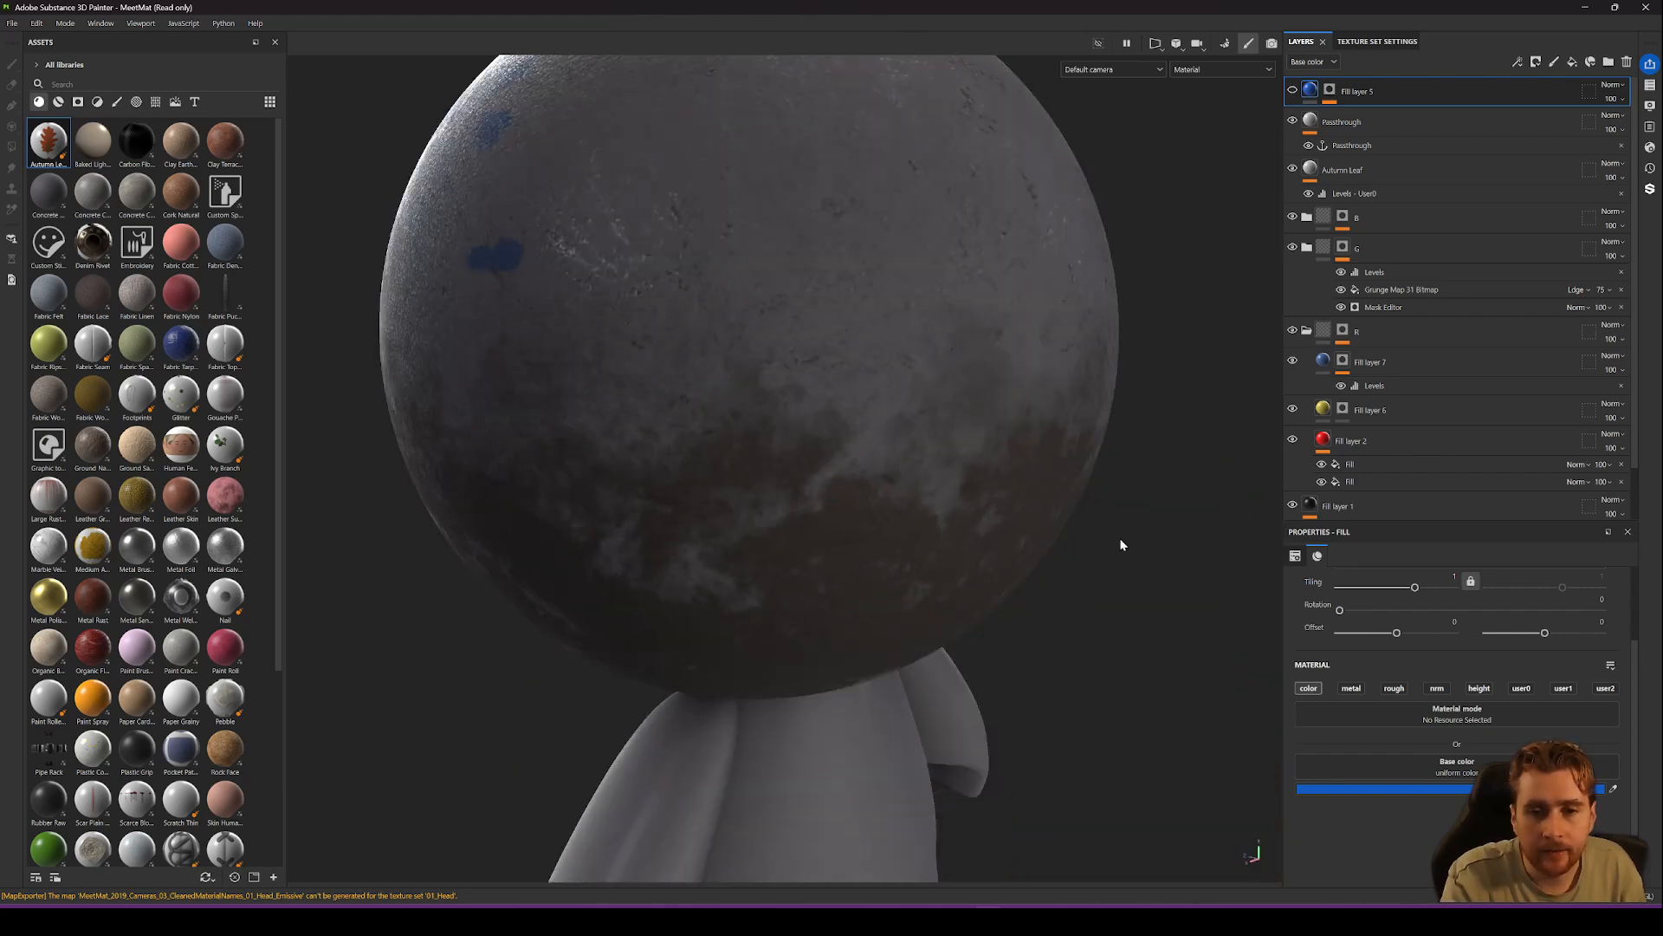
pyautogui.keyDown('alt'); pyautogui.moveTo(813, 299); pyautogui.dragTo(968, 457, button='middle'); pyautogui.keyUp('alt')
pyautogui.scroll(-3, 954, 538)
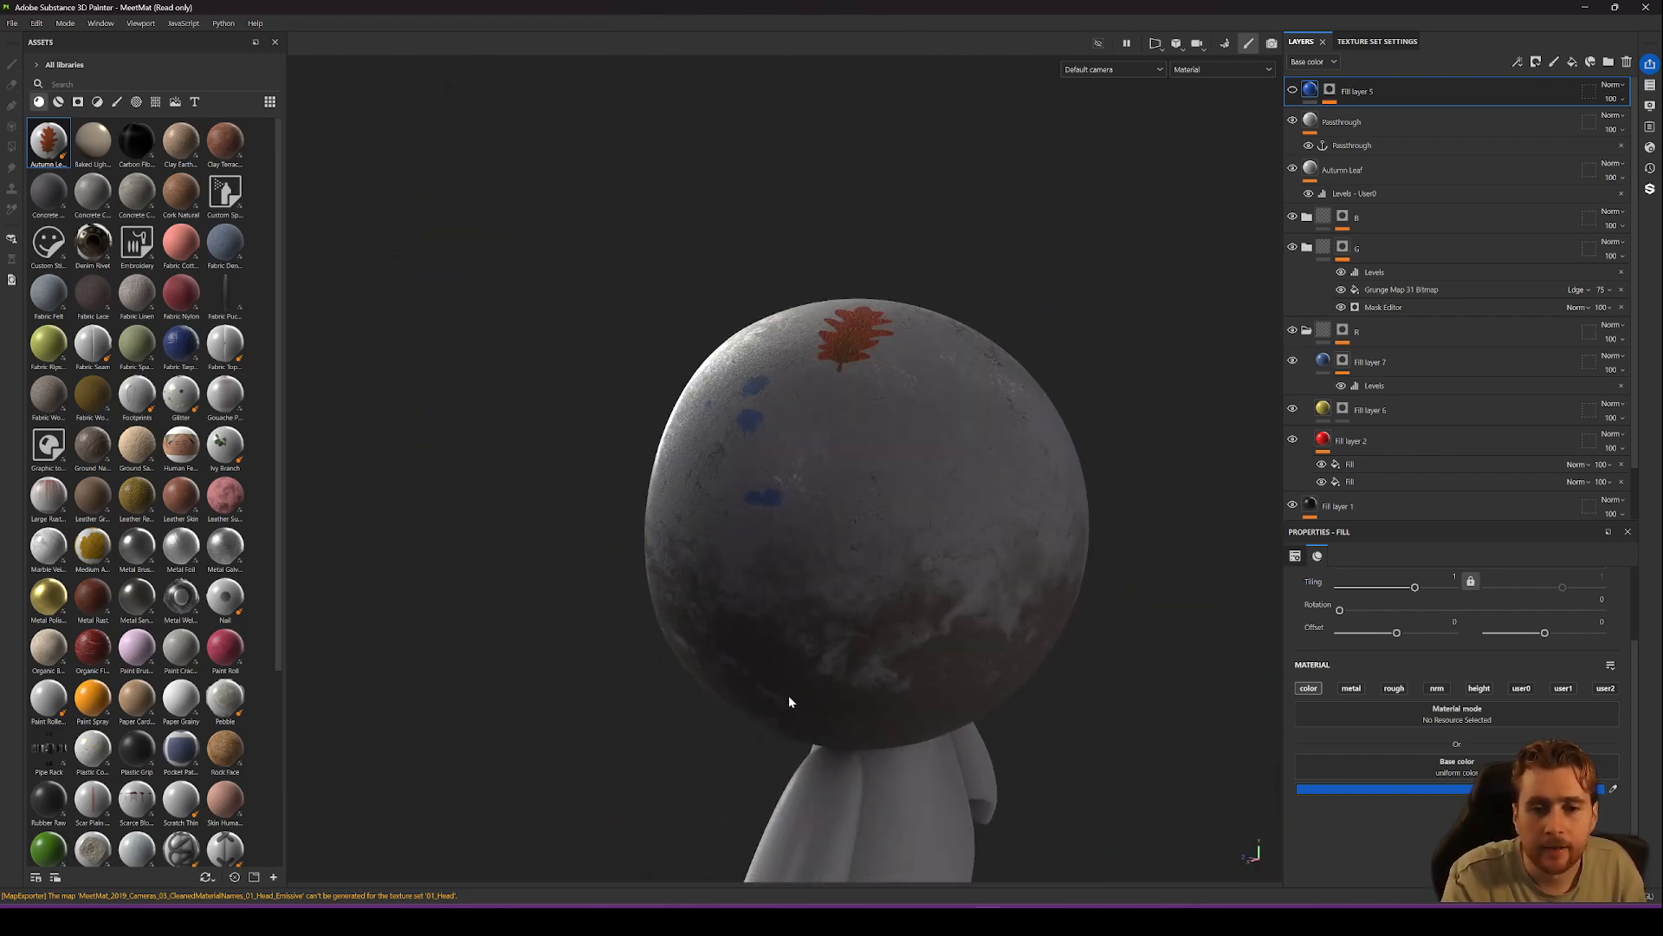
pyautogui.keyDown('alt'); pyautogui.moveTo(835, 428); pyautogui.dragTo(961, 564); pyautogui.keyUp('alt')
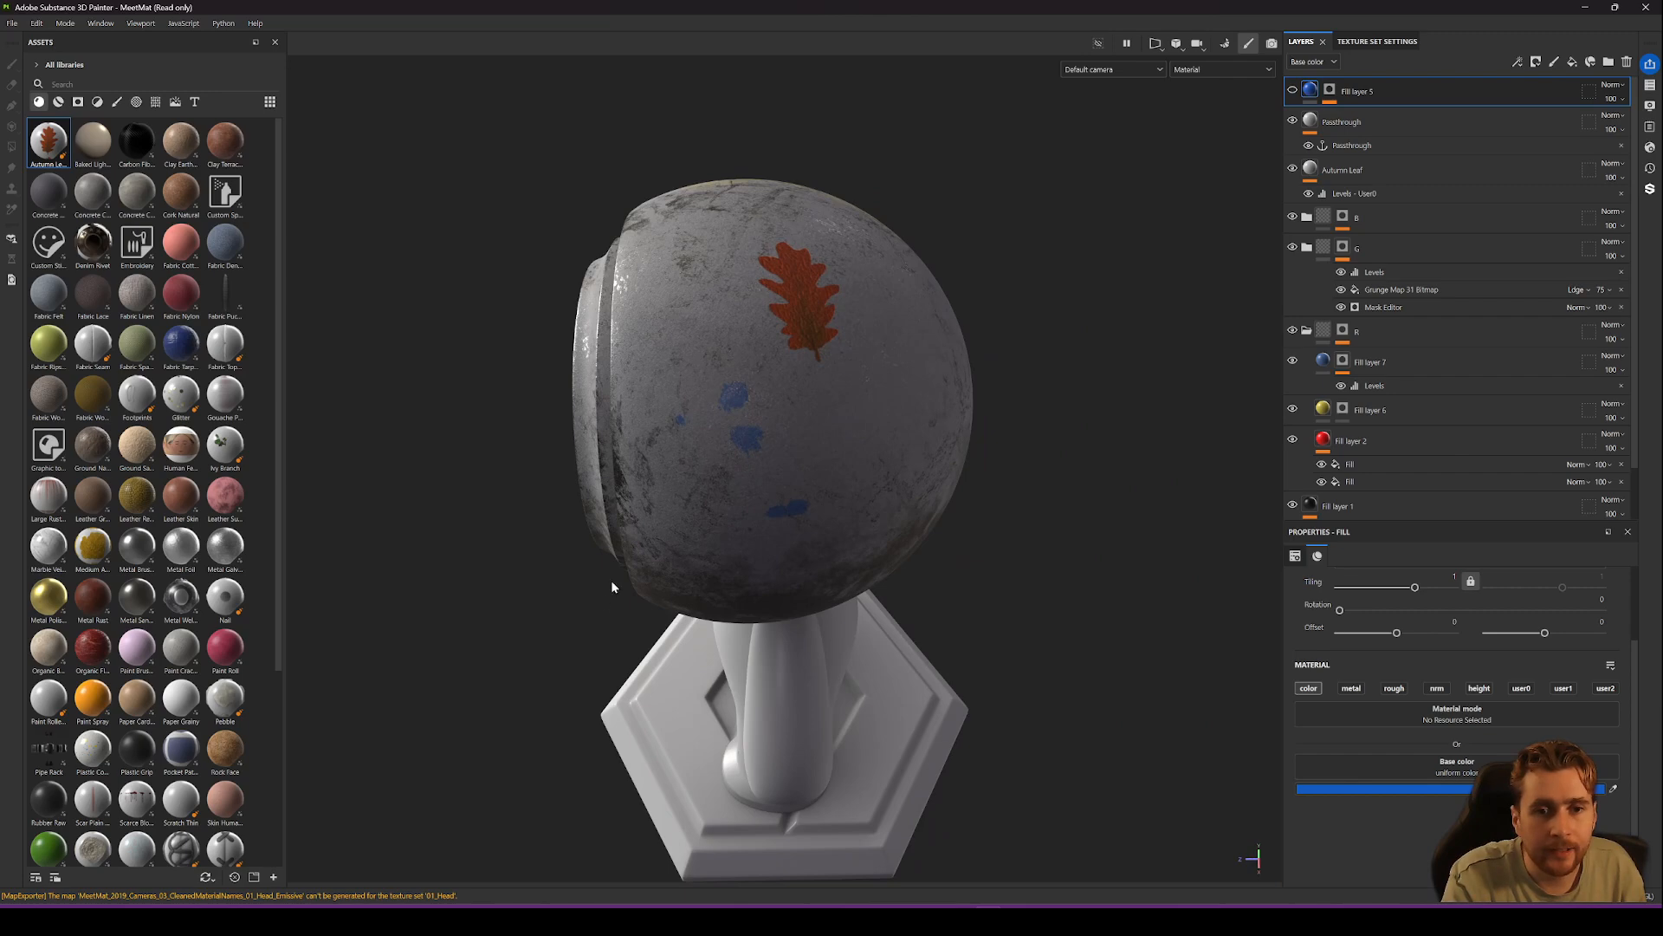
pyautogui.keyDown('alt'); pyautogui.moveTo(611, 580); pyautogui.dragTo(1041, 355); pyautogui.keyUp('alt')
pyautogui.keyDown('alt'); pyautogui.moveTo(1041, 355); pyautogui.dragTo(959, 532, button='middle'); pyautogui.keyUp('alt')
pyautogui.keyDown('alt'); pyautogui.moveTo(693, 416); pyautogui.dragTo(1073, 497); pyautogui.keyUp('alt')
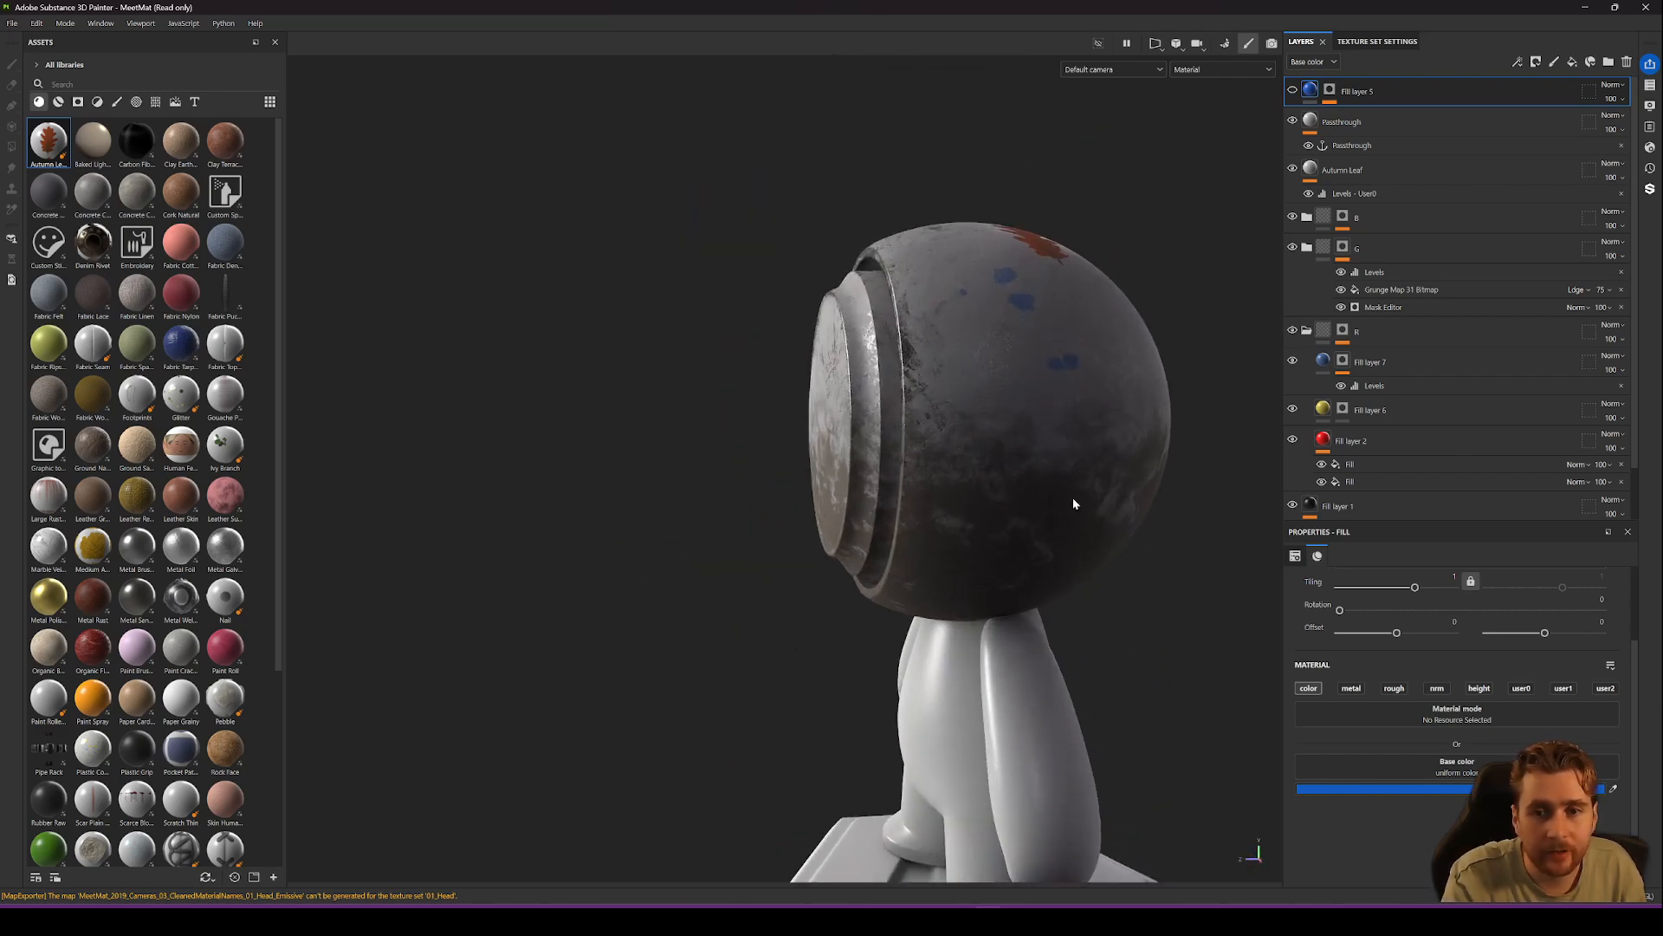
pyautogui.keyDown('alt'); pyautogui.moveTo(1077, 237); pyautogui.dragTo(979, 342, button='middle'); pyautogui.keyUp('alt')
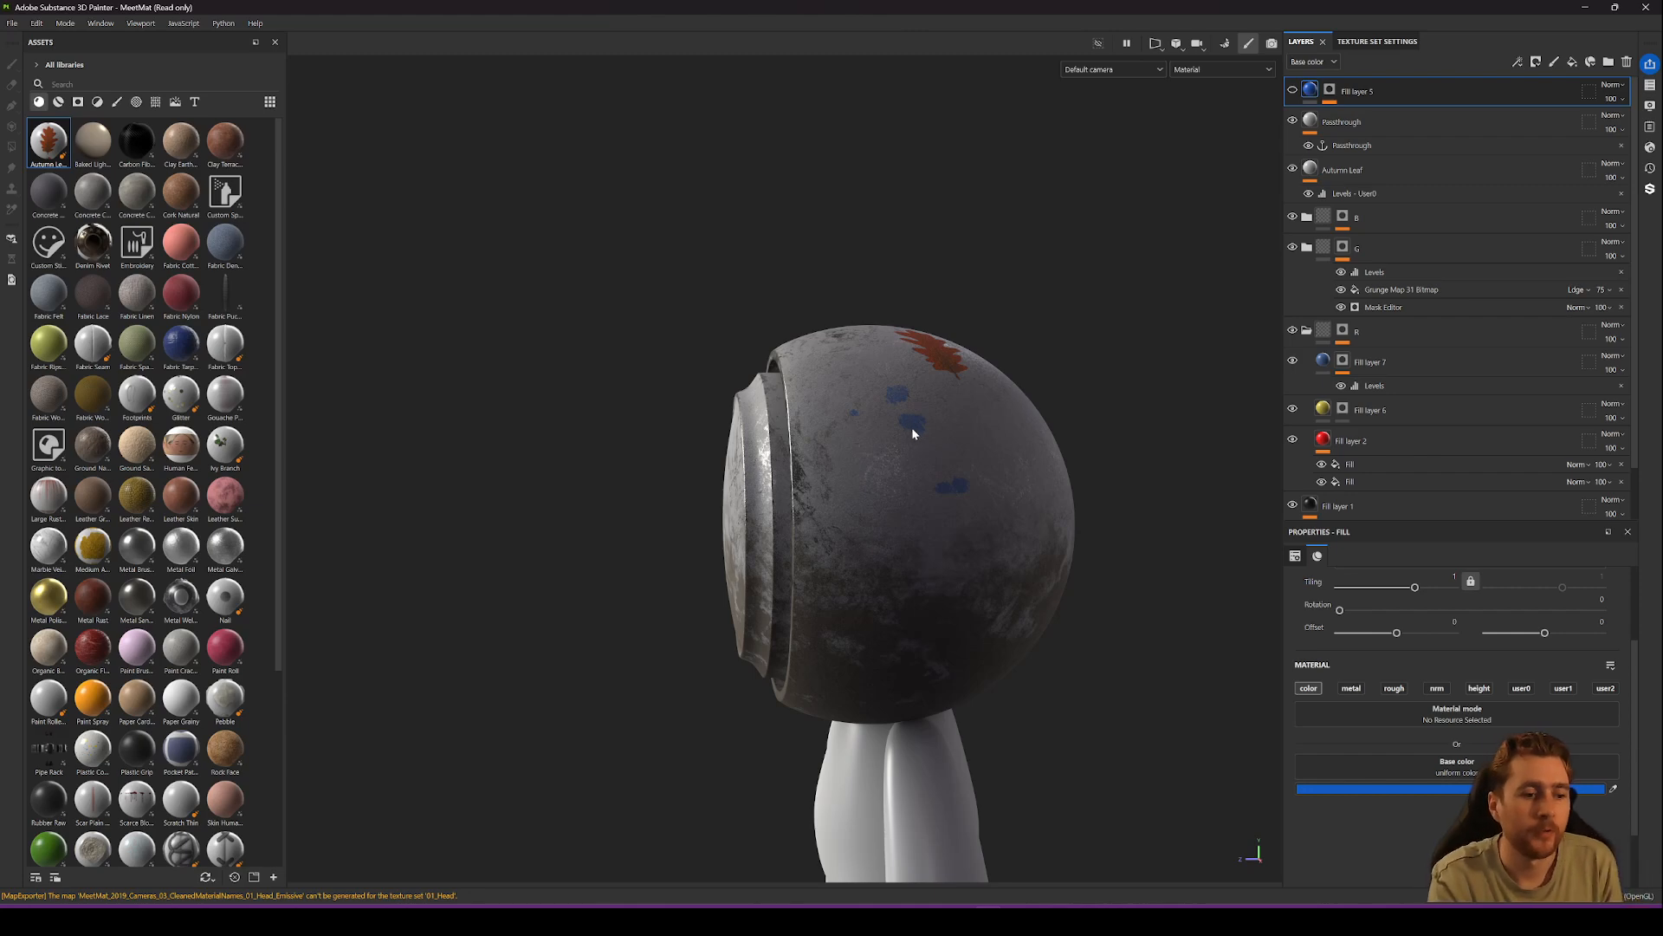